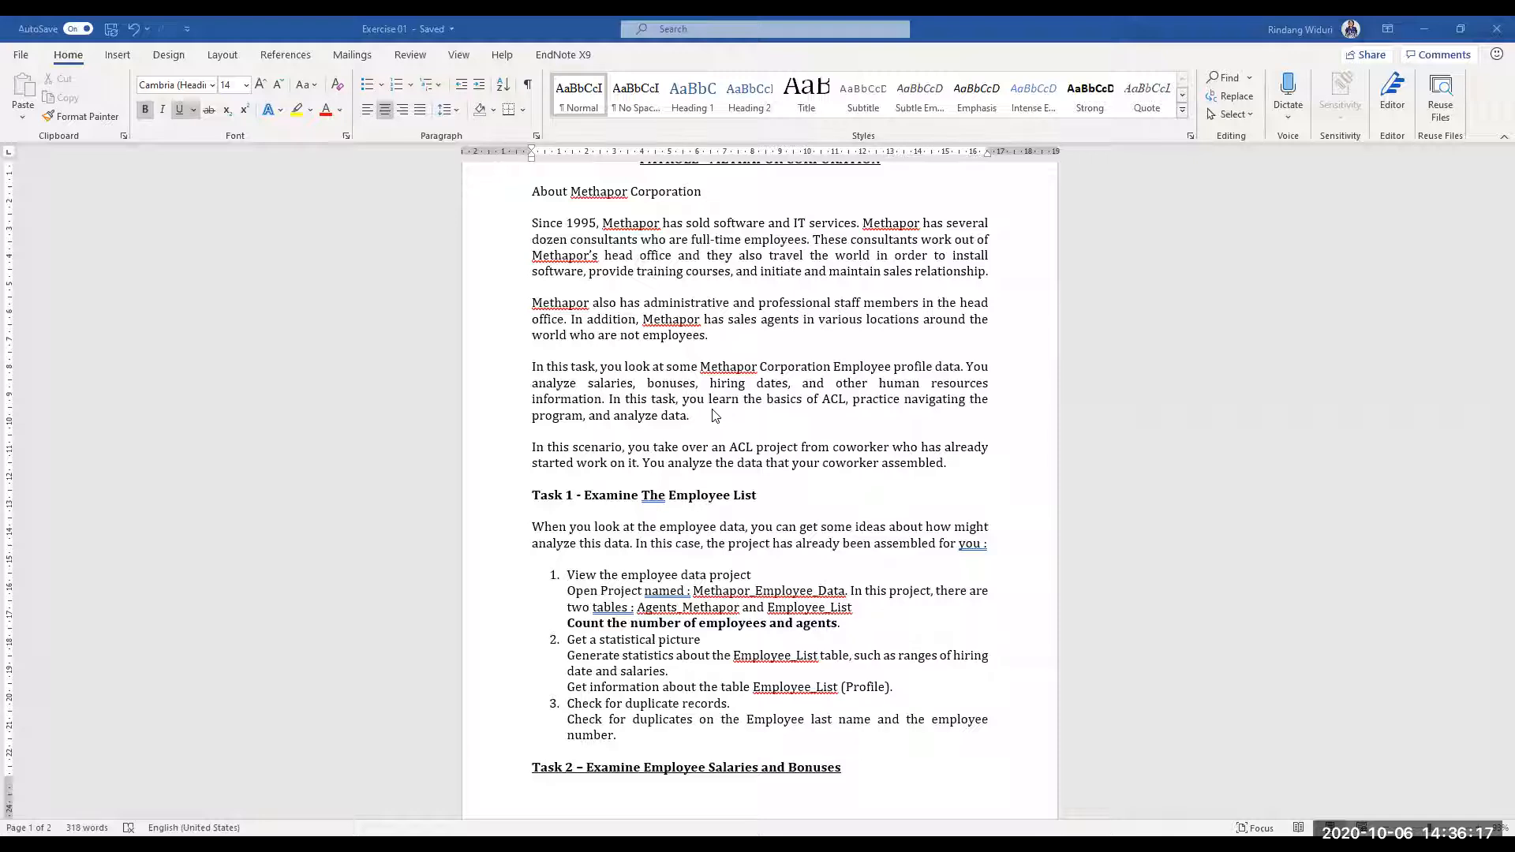
Step: Read the Task 1 instructions in the Exercise 01 document and switch to ACL
scroll(706, 467, "down", 1)
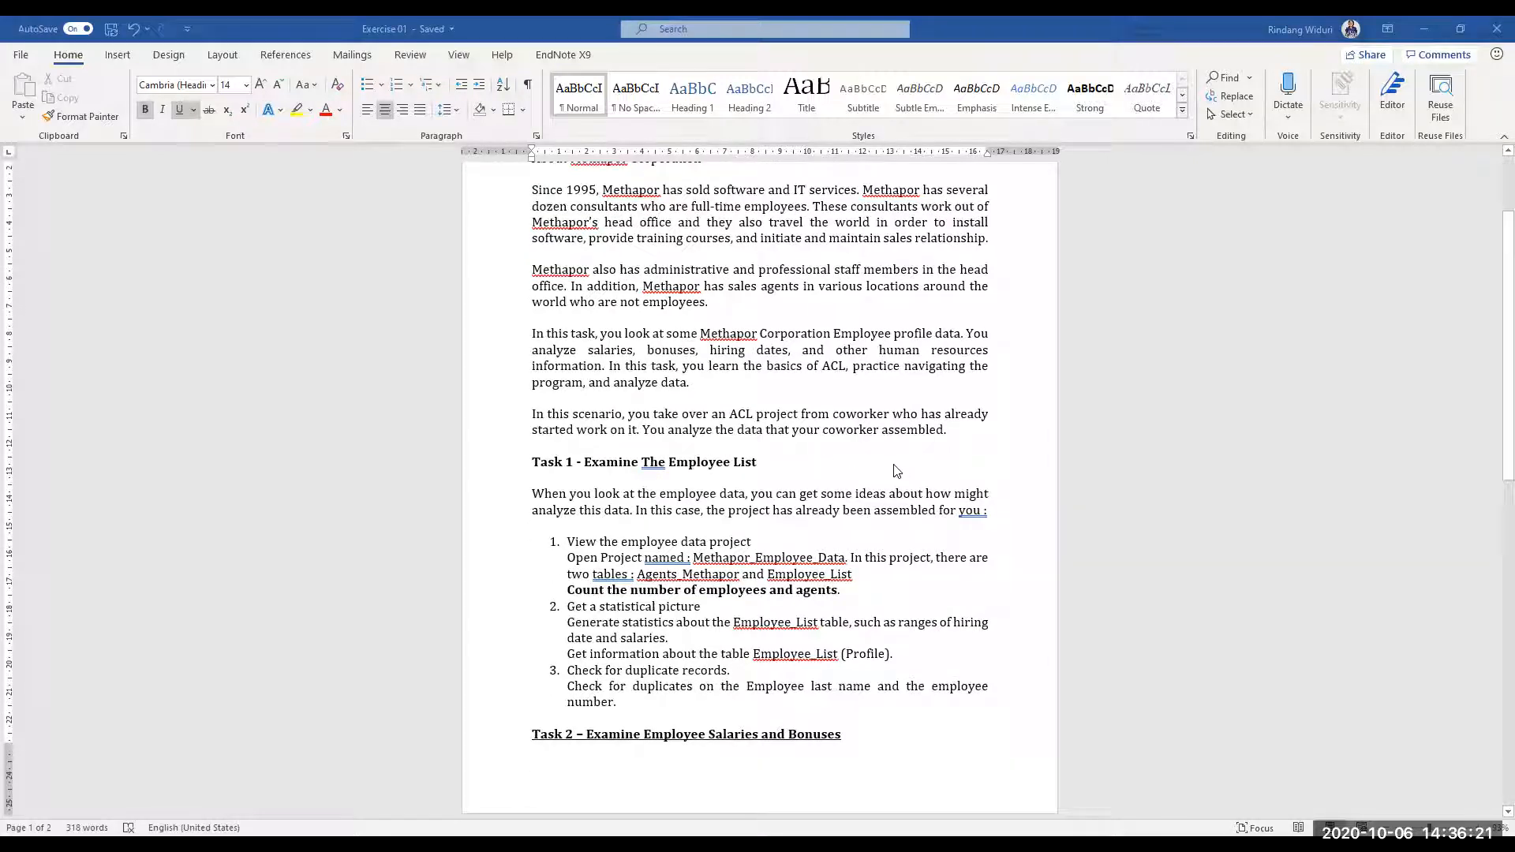
scroll(821, 469, "down", 2)
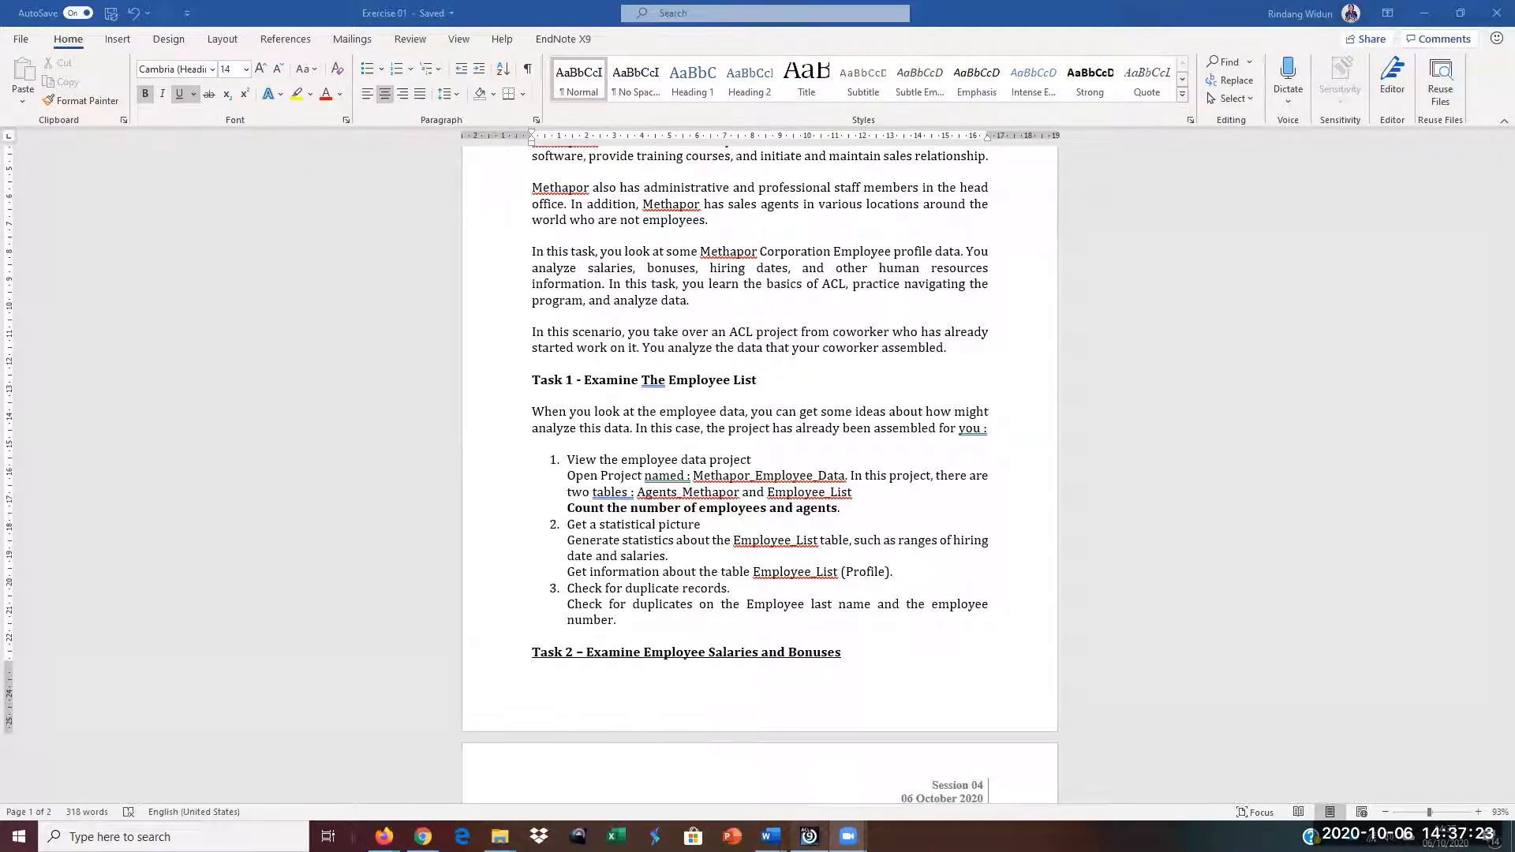
left_click(809, 836)
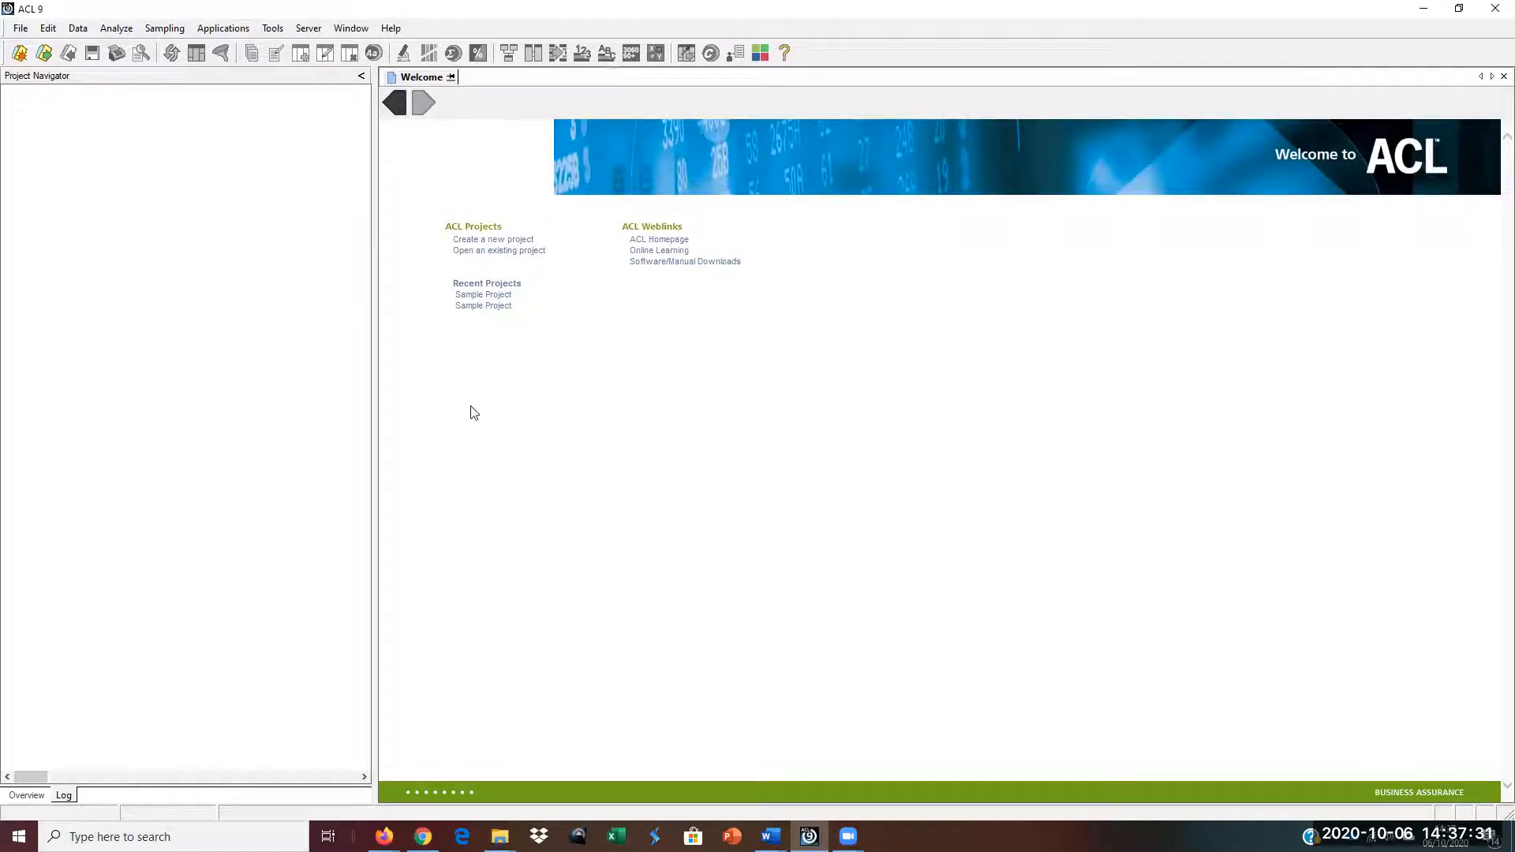
Step: Open the existing project Metaphor_Employee_Data from the Sample Data Files folder, reached through Mama and S1 ACL on the DATA (F:) drive
left_click(484, 255)
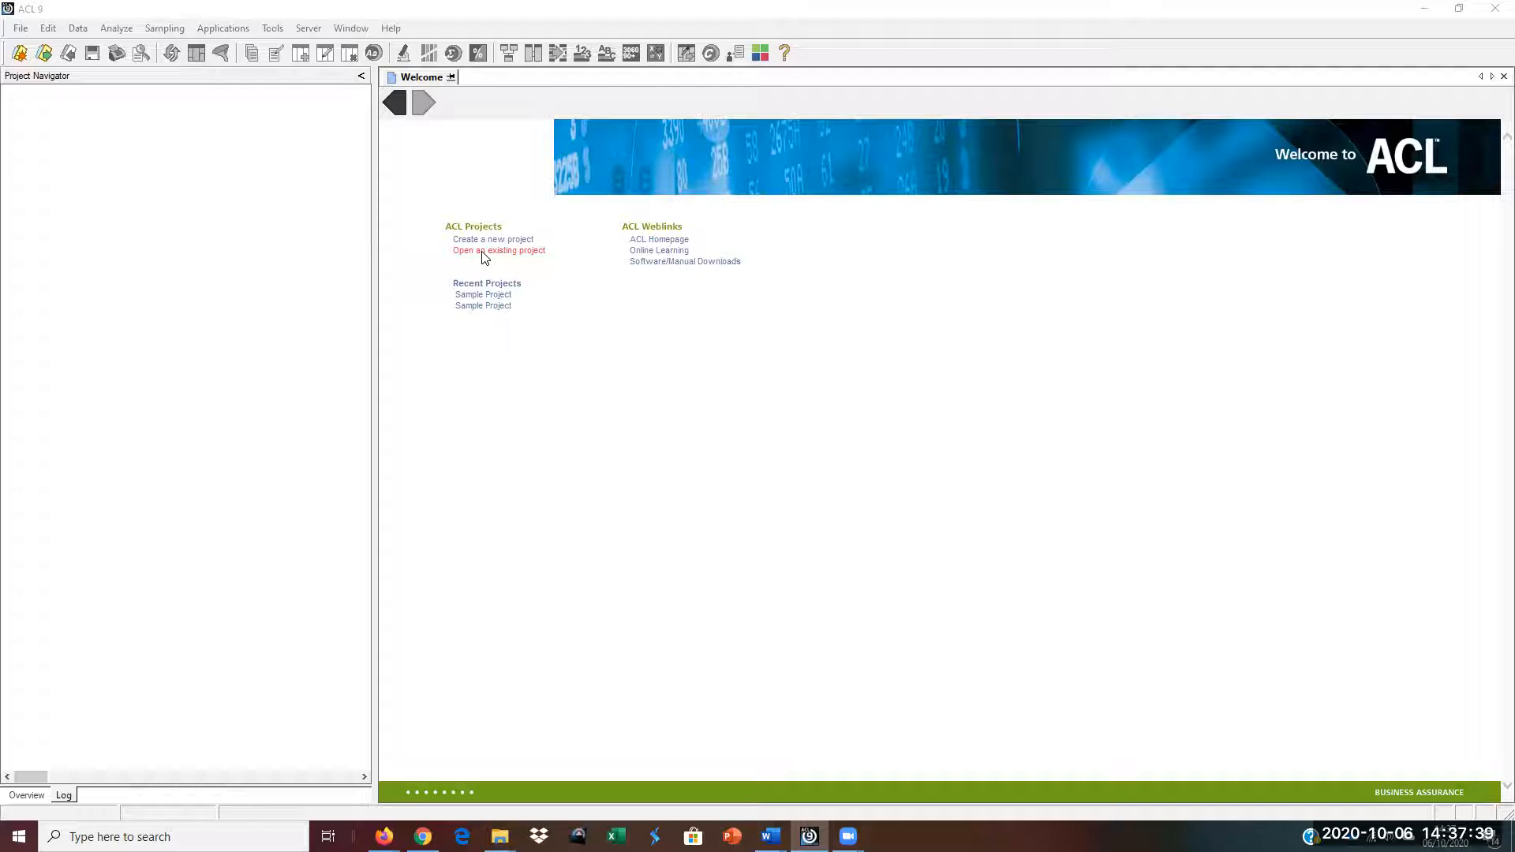
left_click(481, 251)
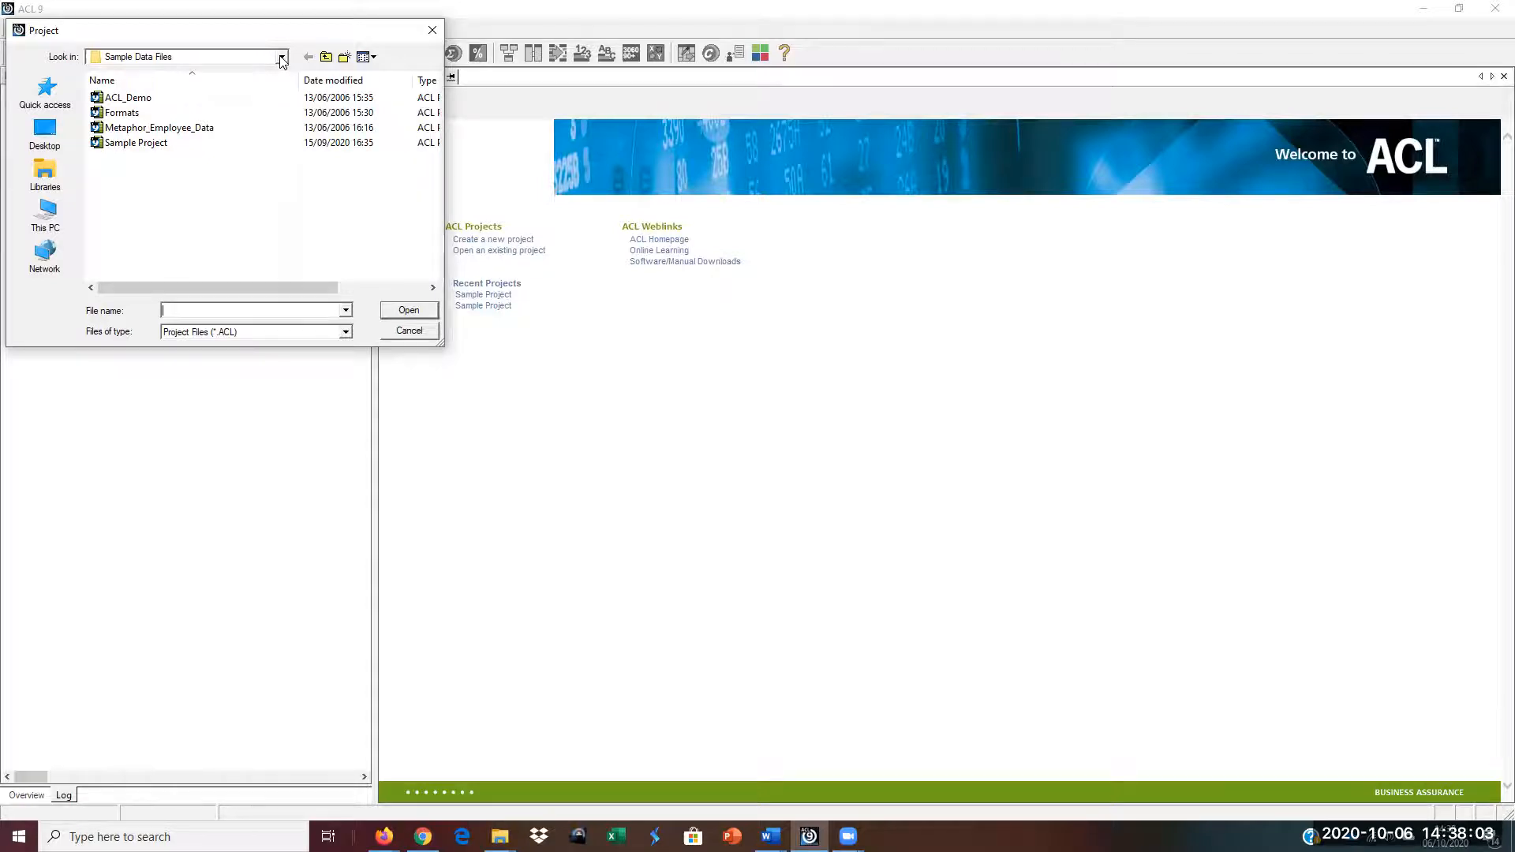
left_click(45, 221)
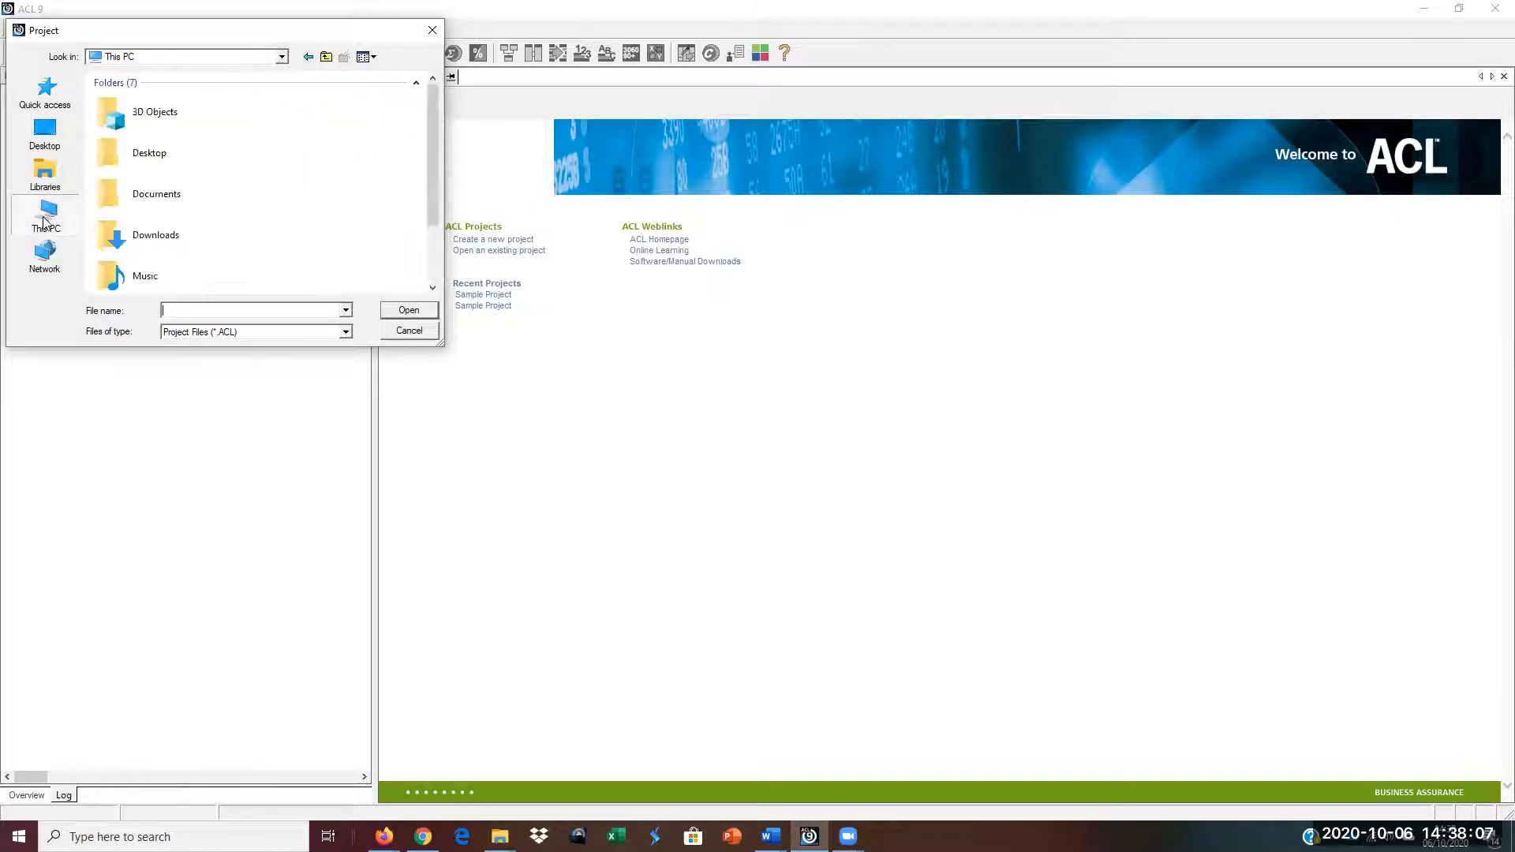
scroll(221, 182, "down", 2)
scroll(221, 187, "down", 3)
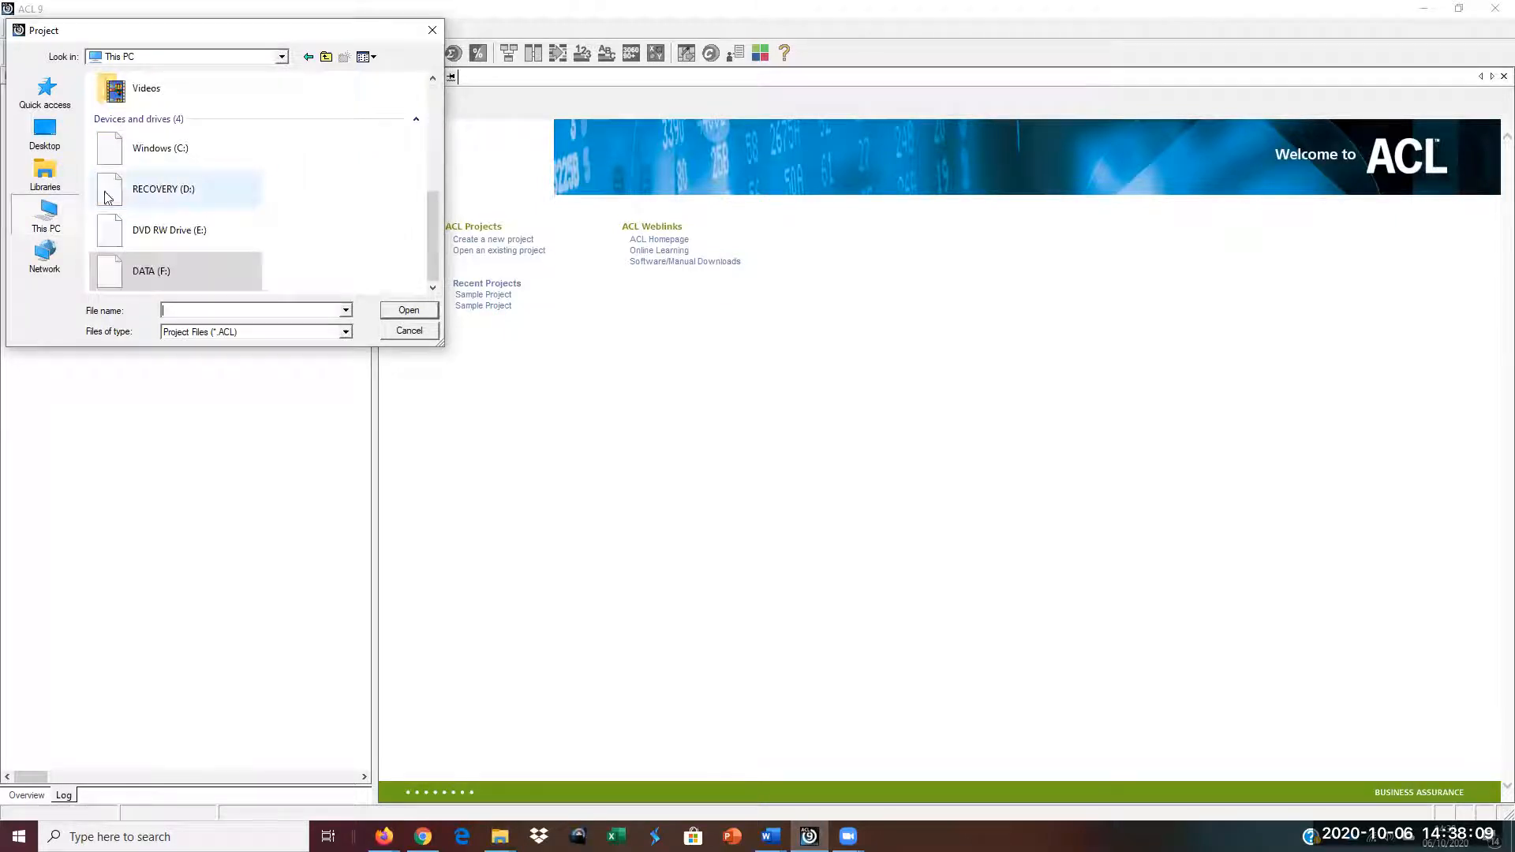
double_click(196, 260)
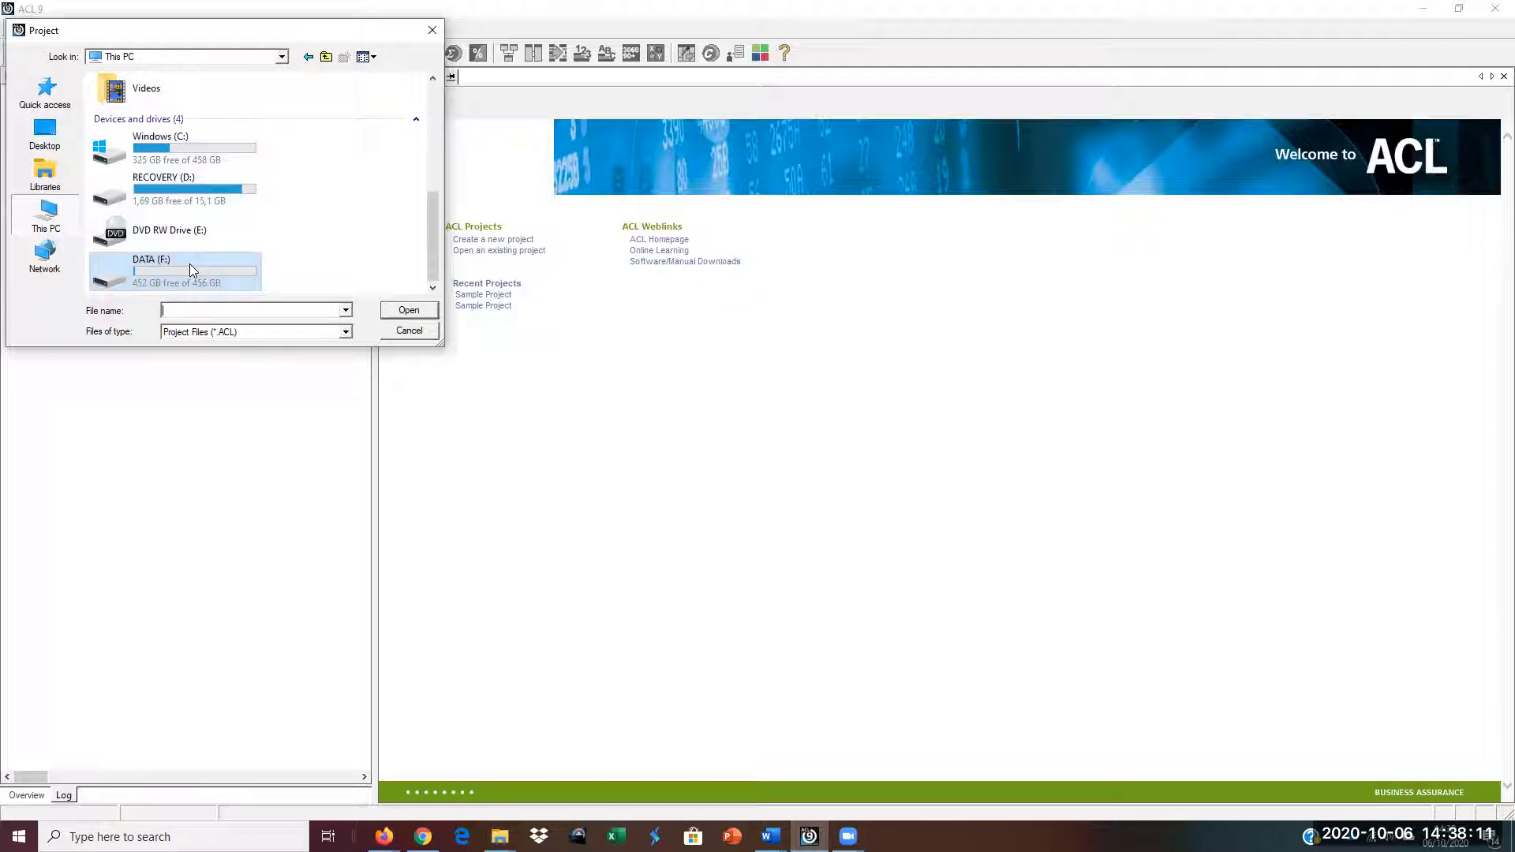
double_click(119, 202)
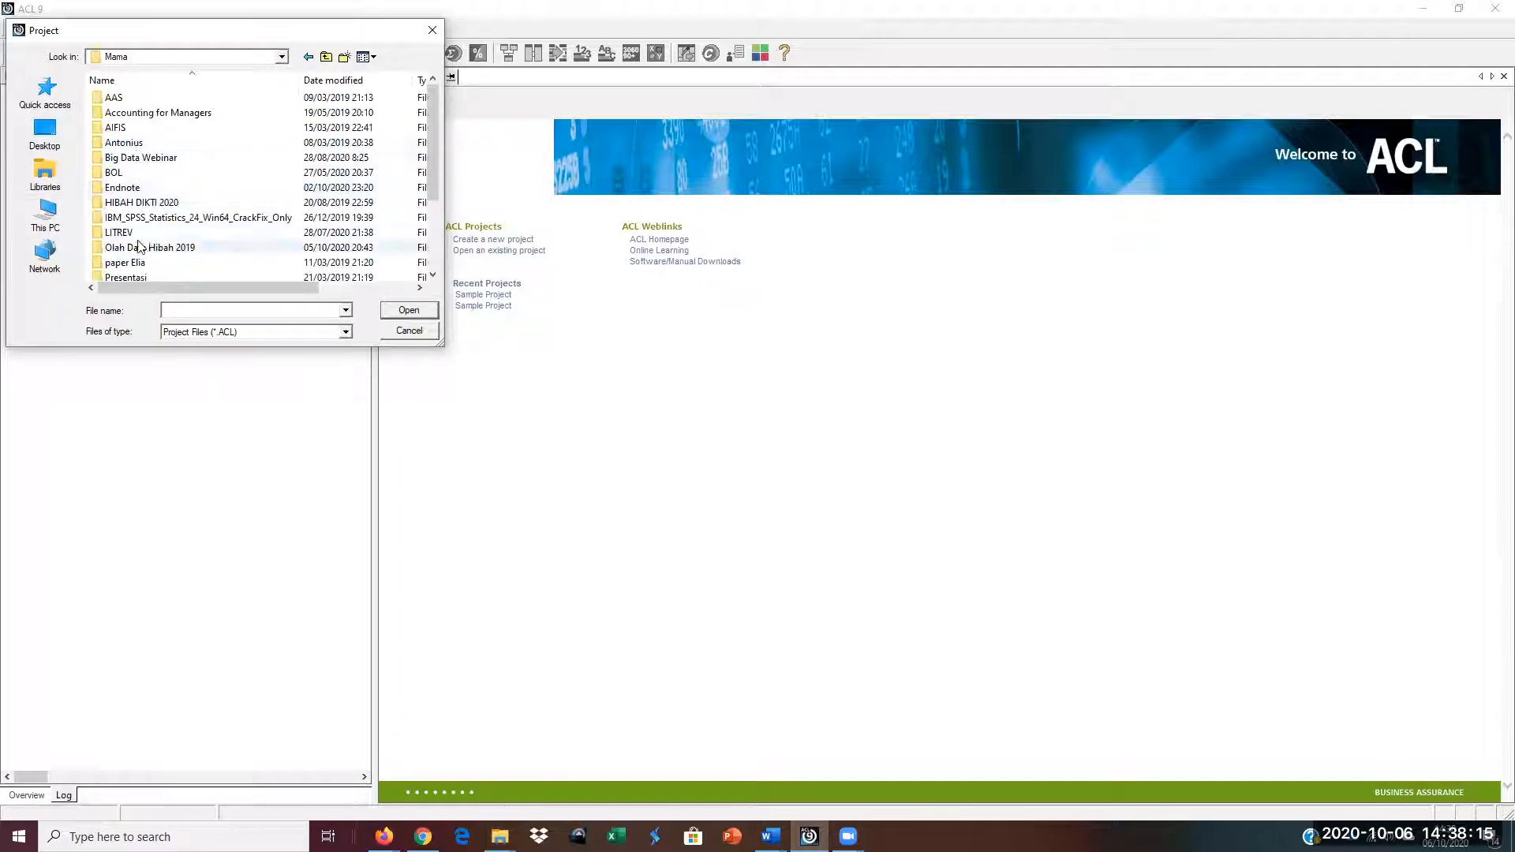
scroll(128, 241, "down", 3)
double_click(121, 189)
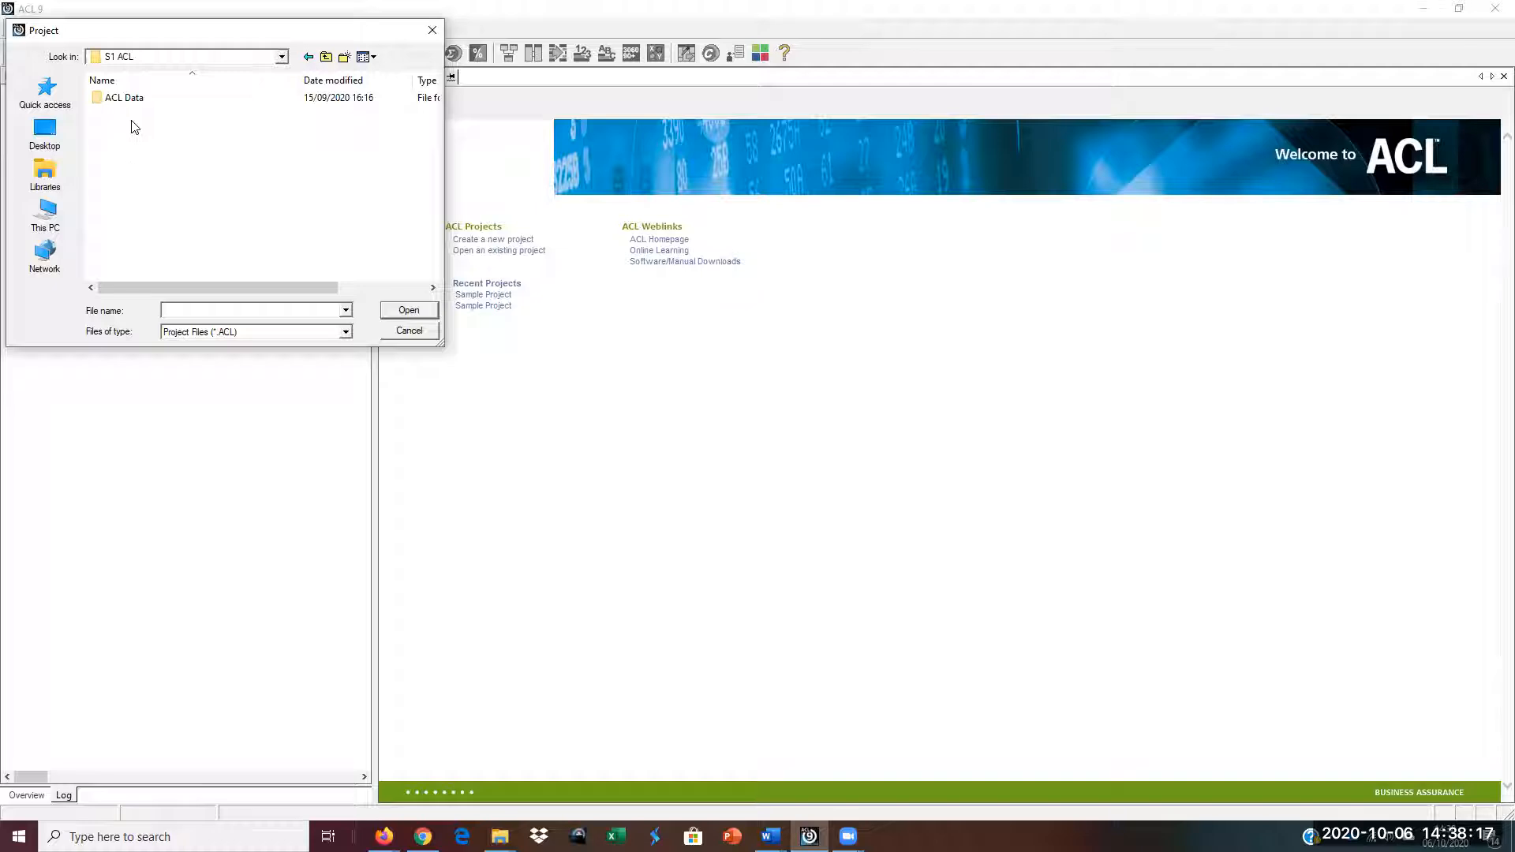
double_click(134, 100)
double_click(137, 98)
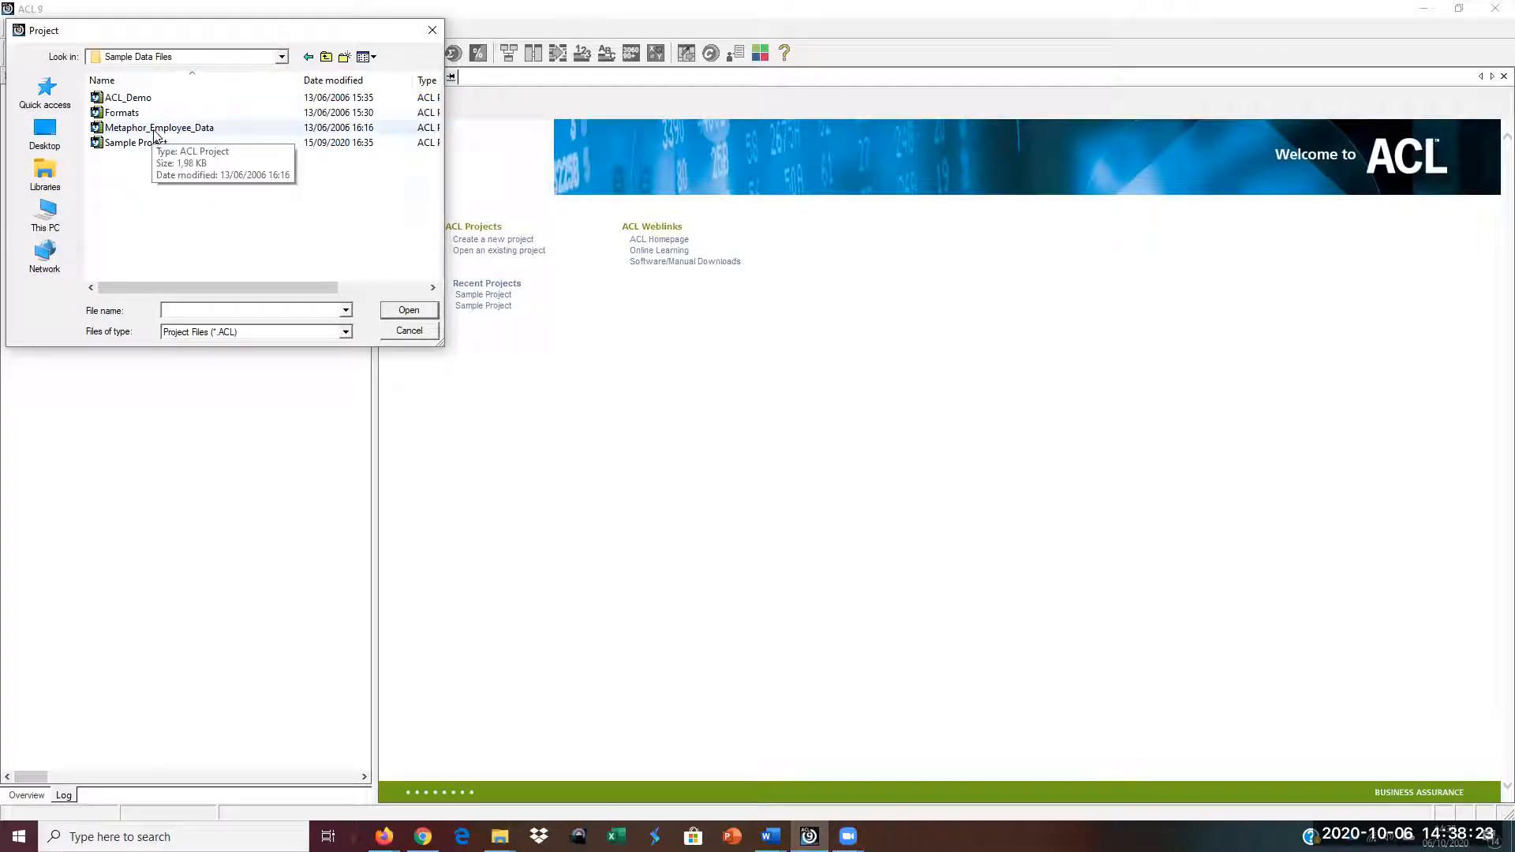
left_click(155, 129)
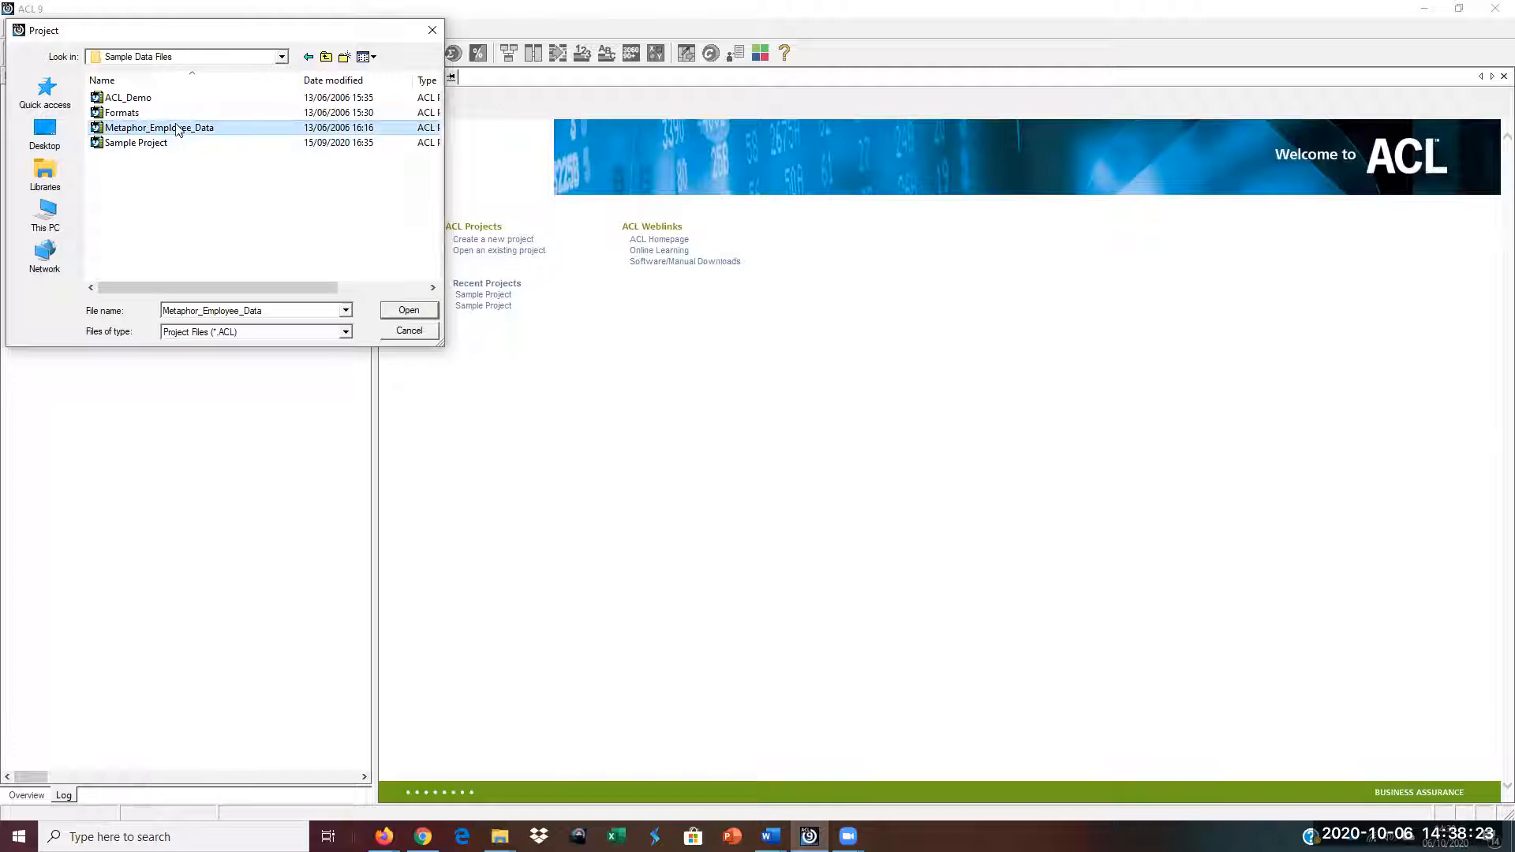
left_click(417, 314)
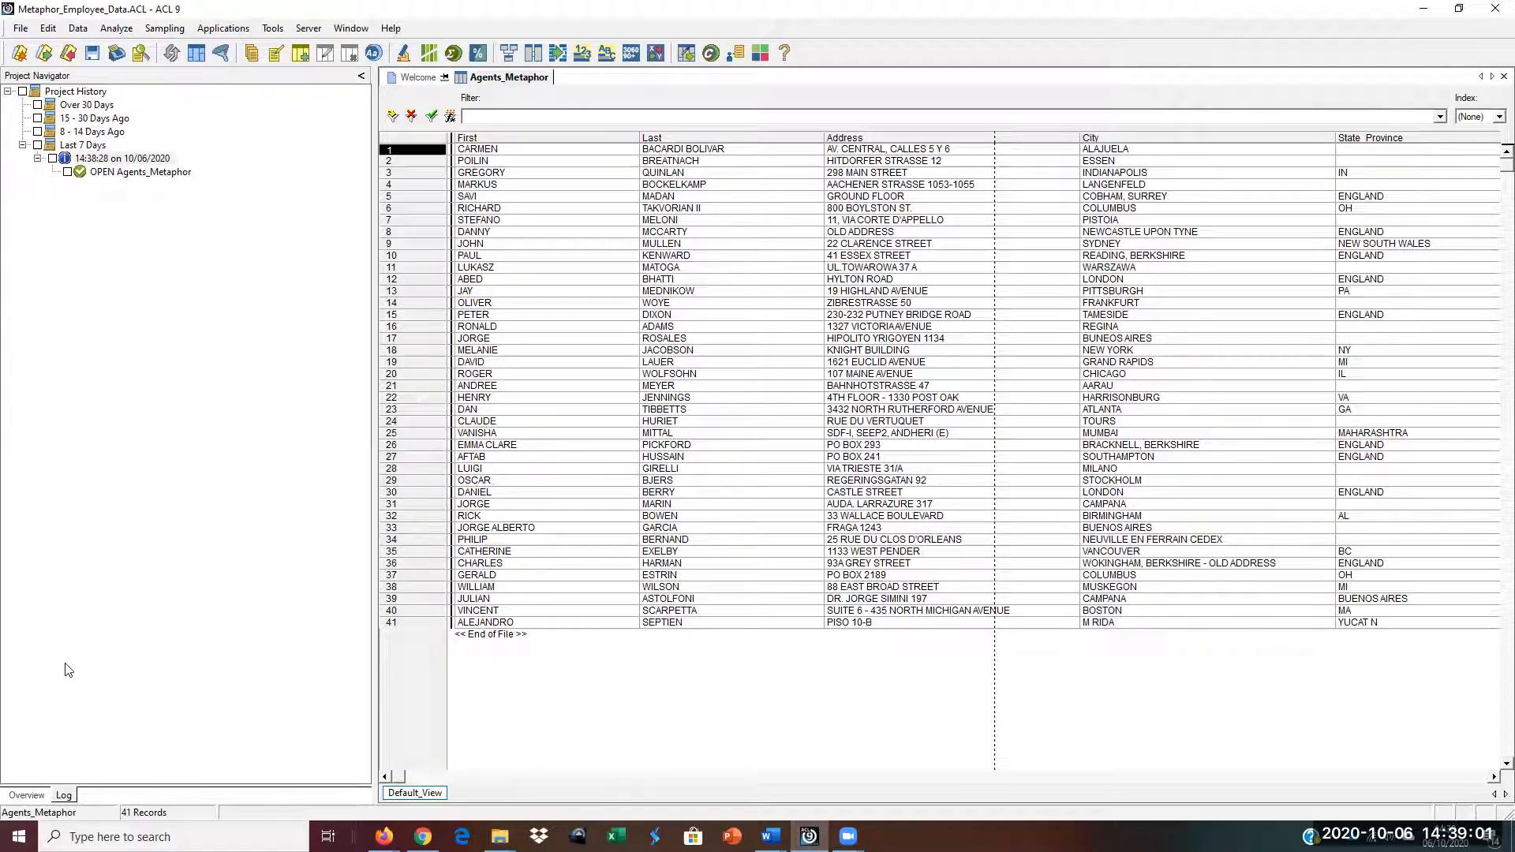
Step: Show the project overview and view the records of the Employee_List and Agents_Metaphor tables
left_click(20, 796)
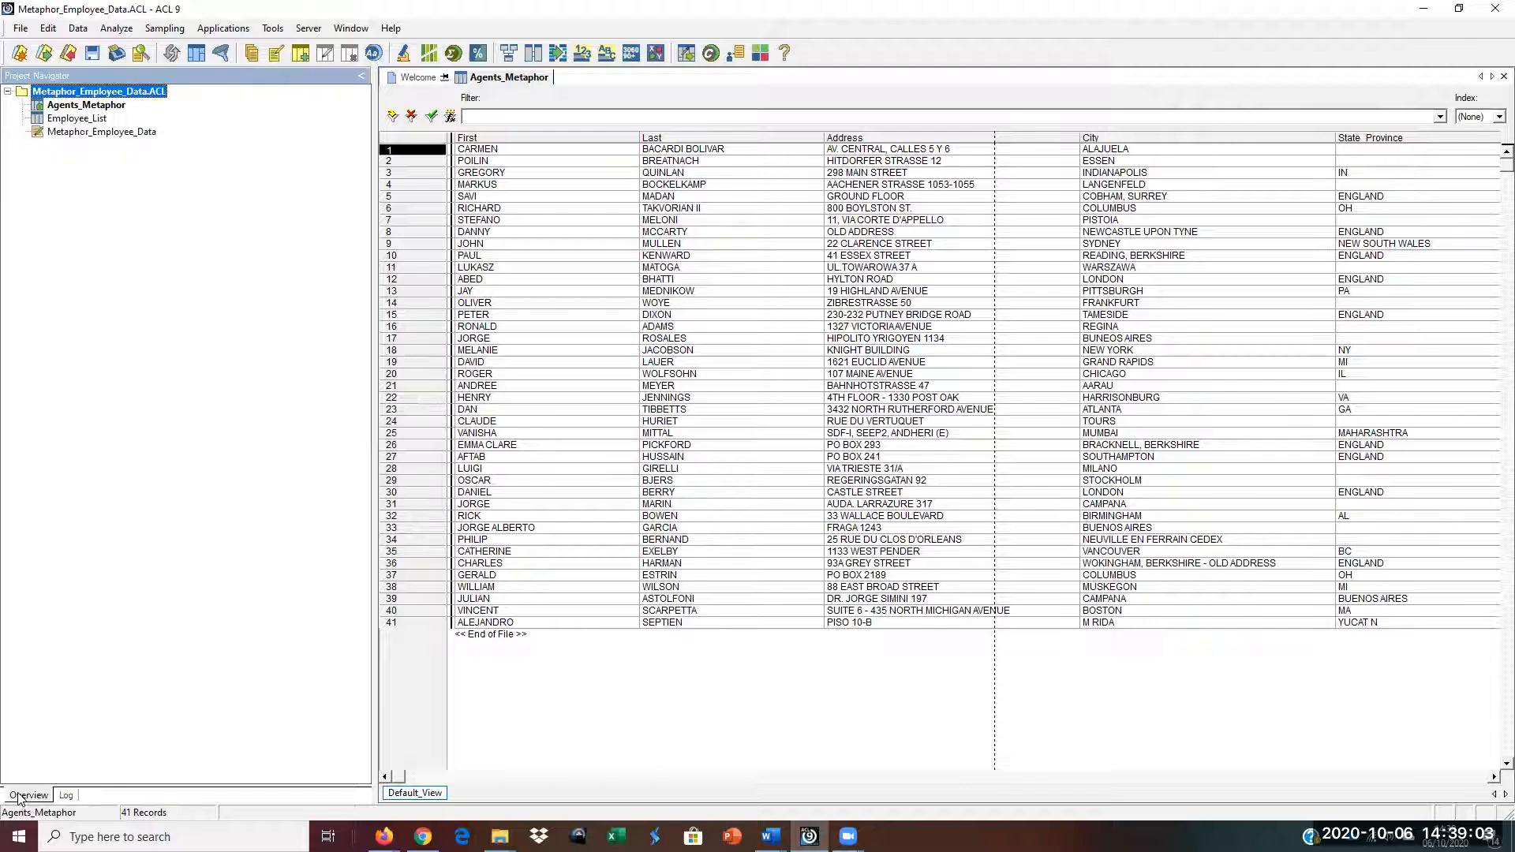
left_click(65, 105)
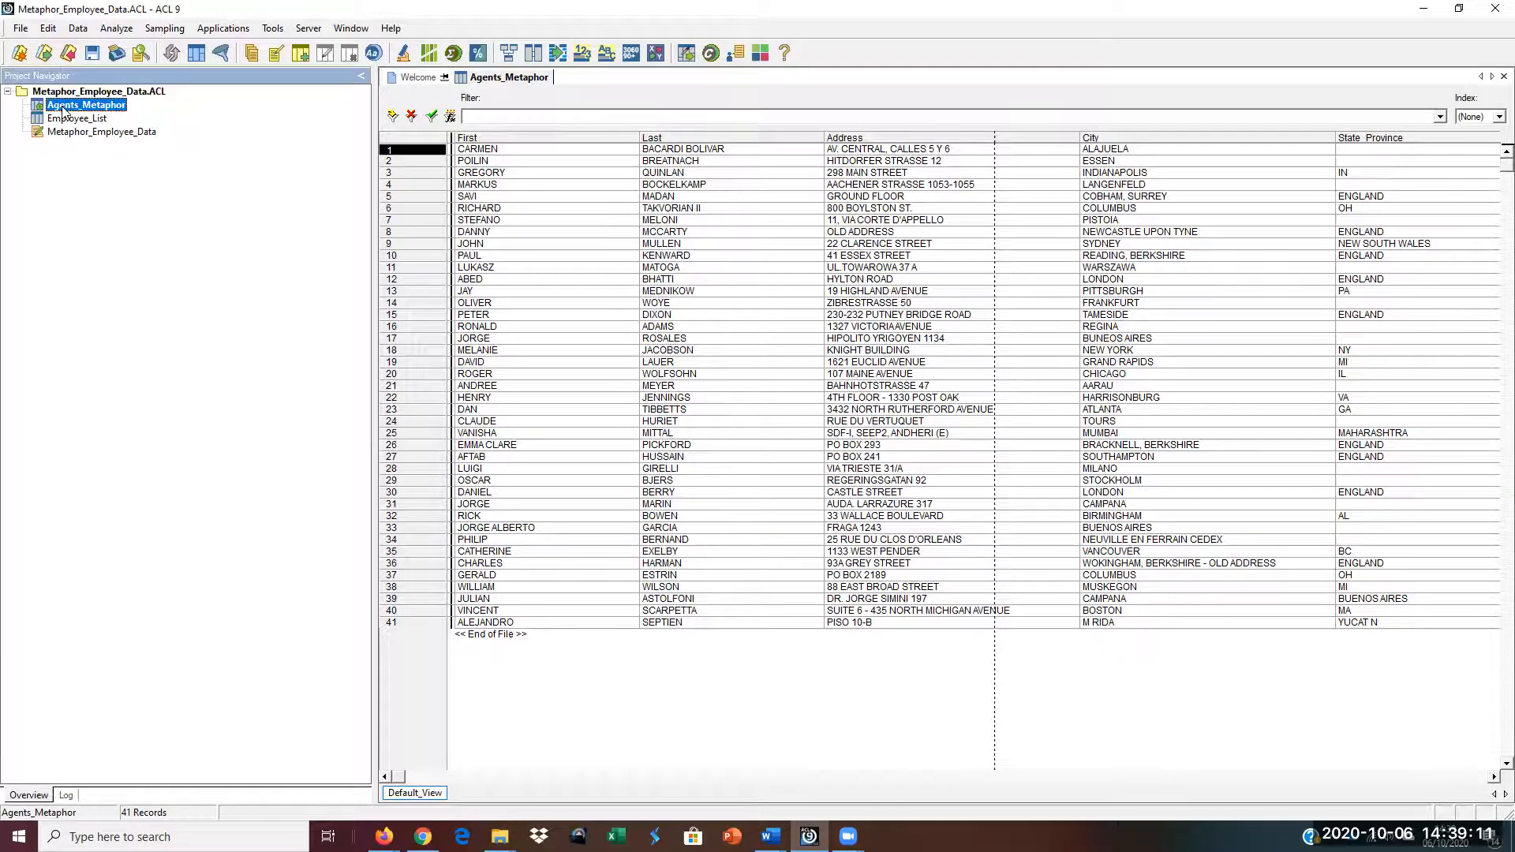
left_click(81, 122)
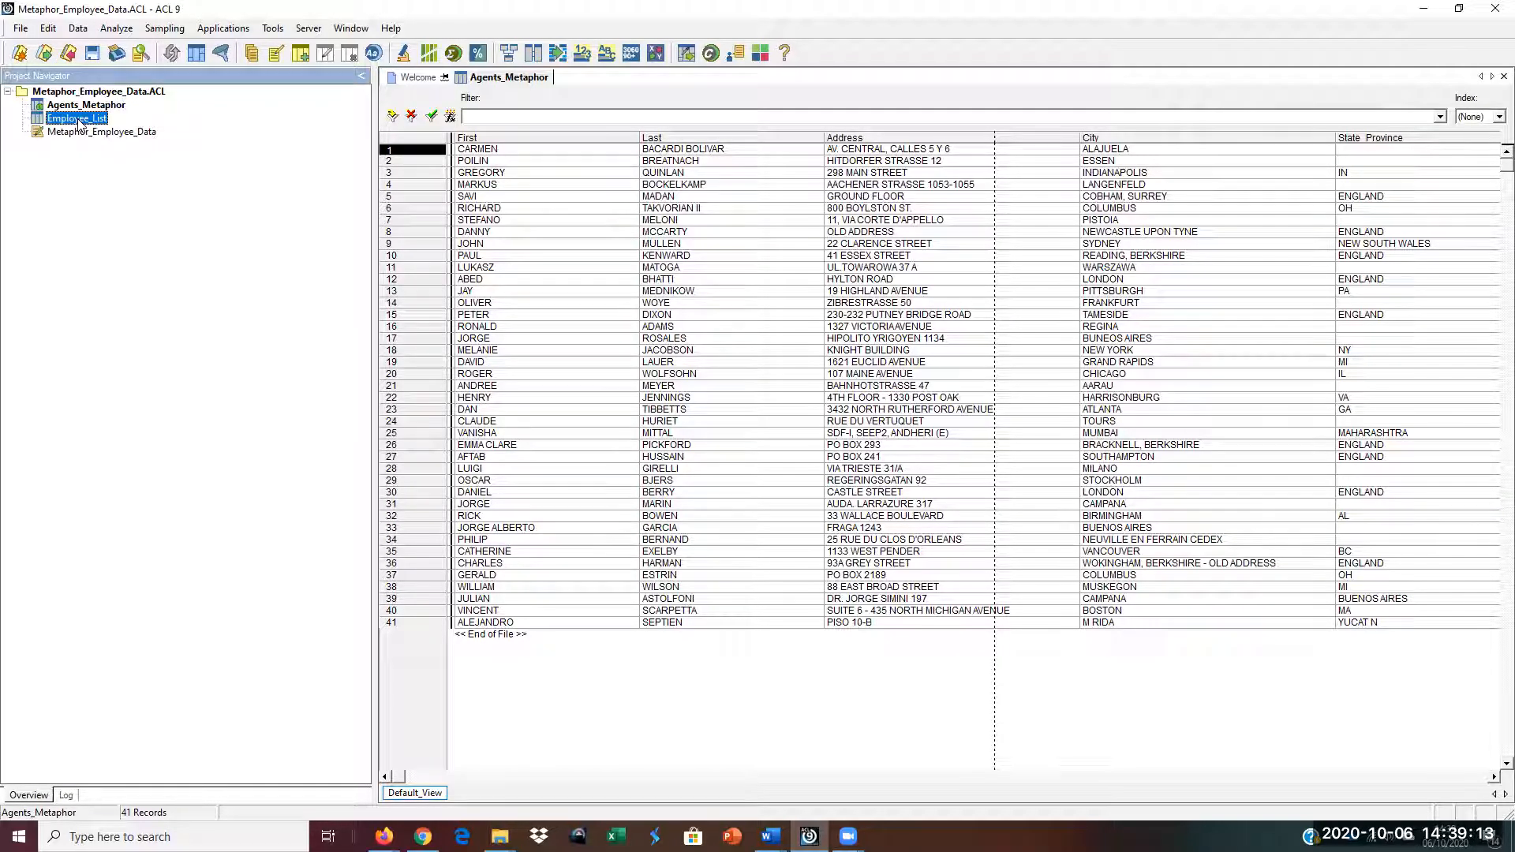
left_click(83, 107)
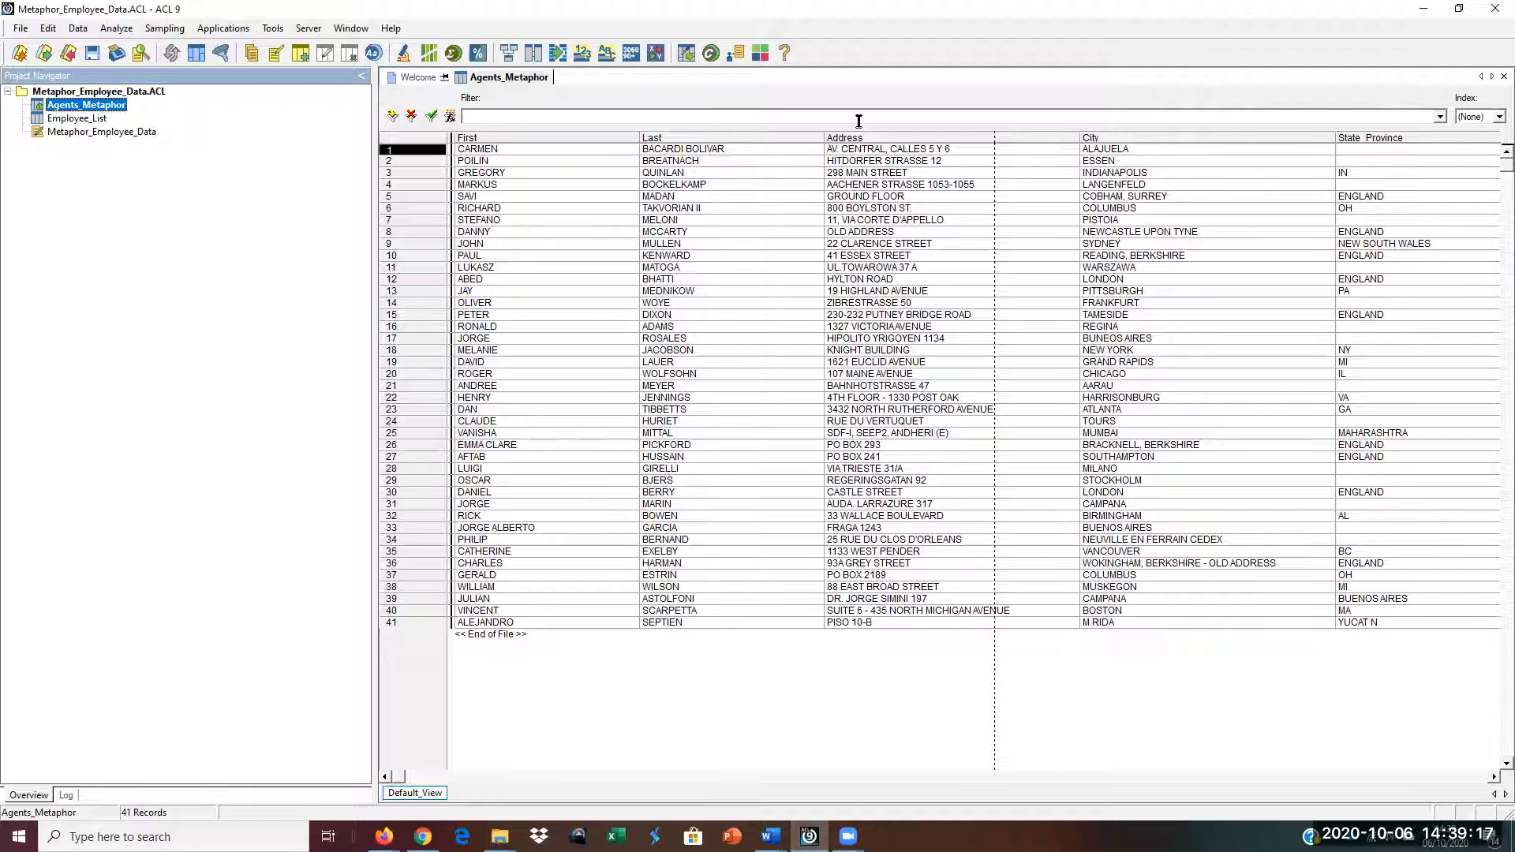
double_click(63, 119)
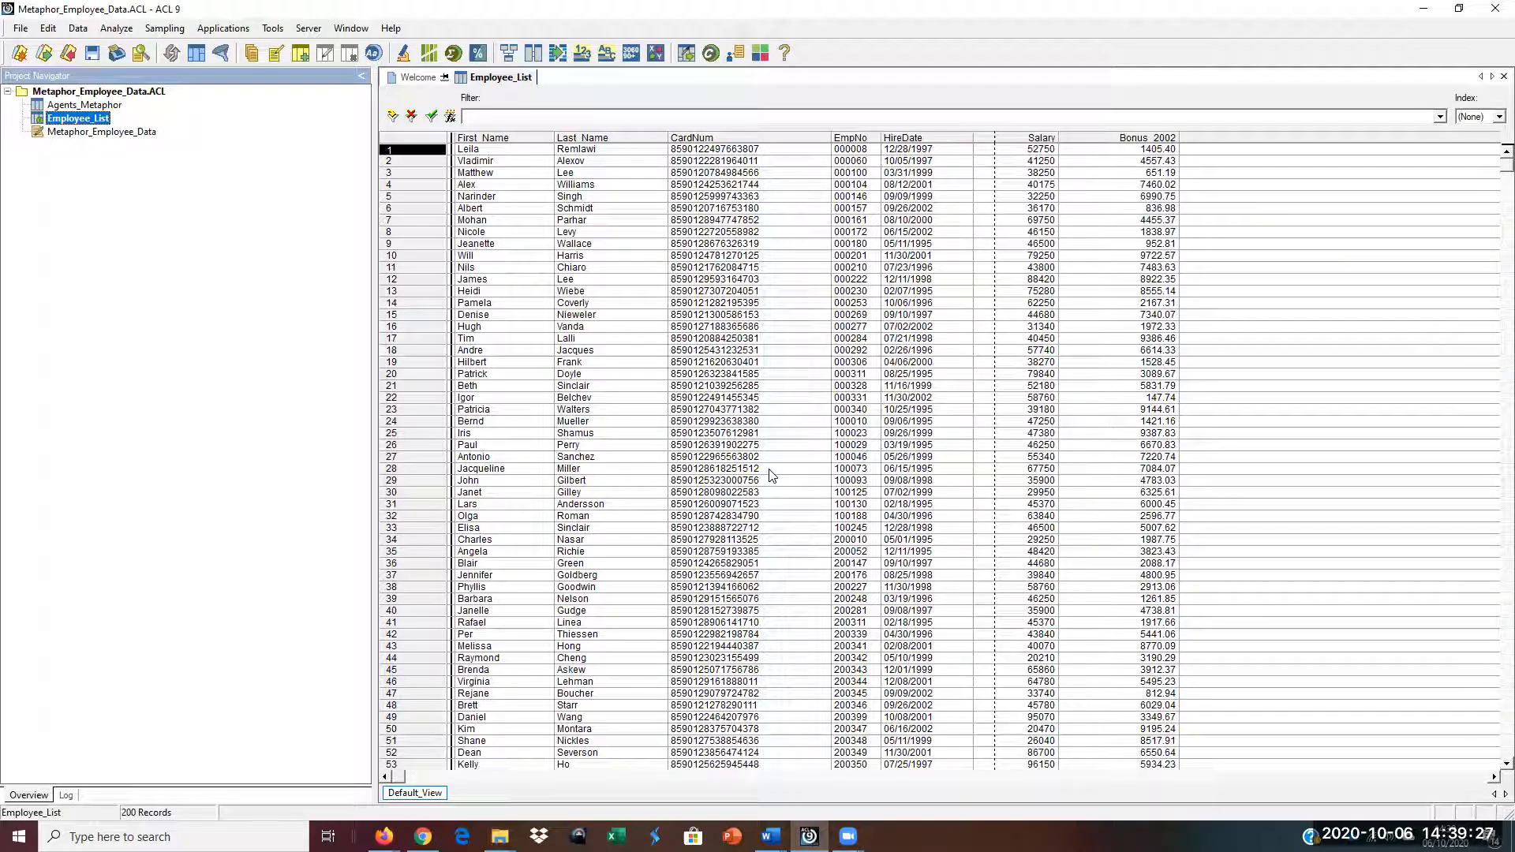
double_click(86, 105)
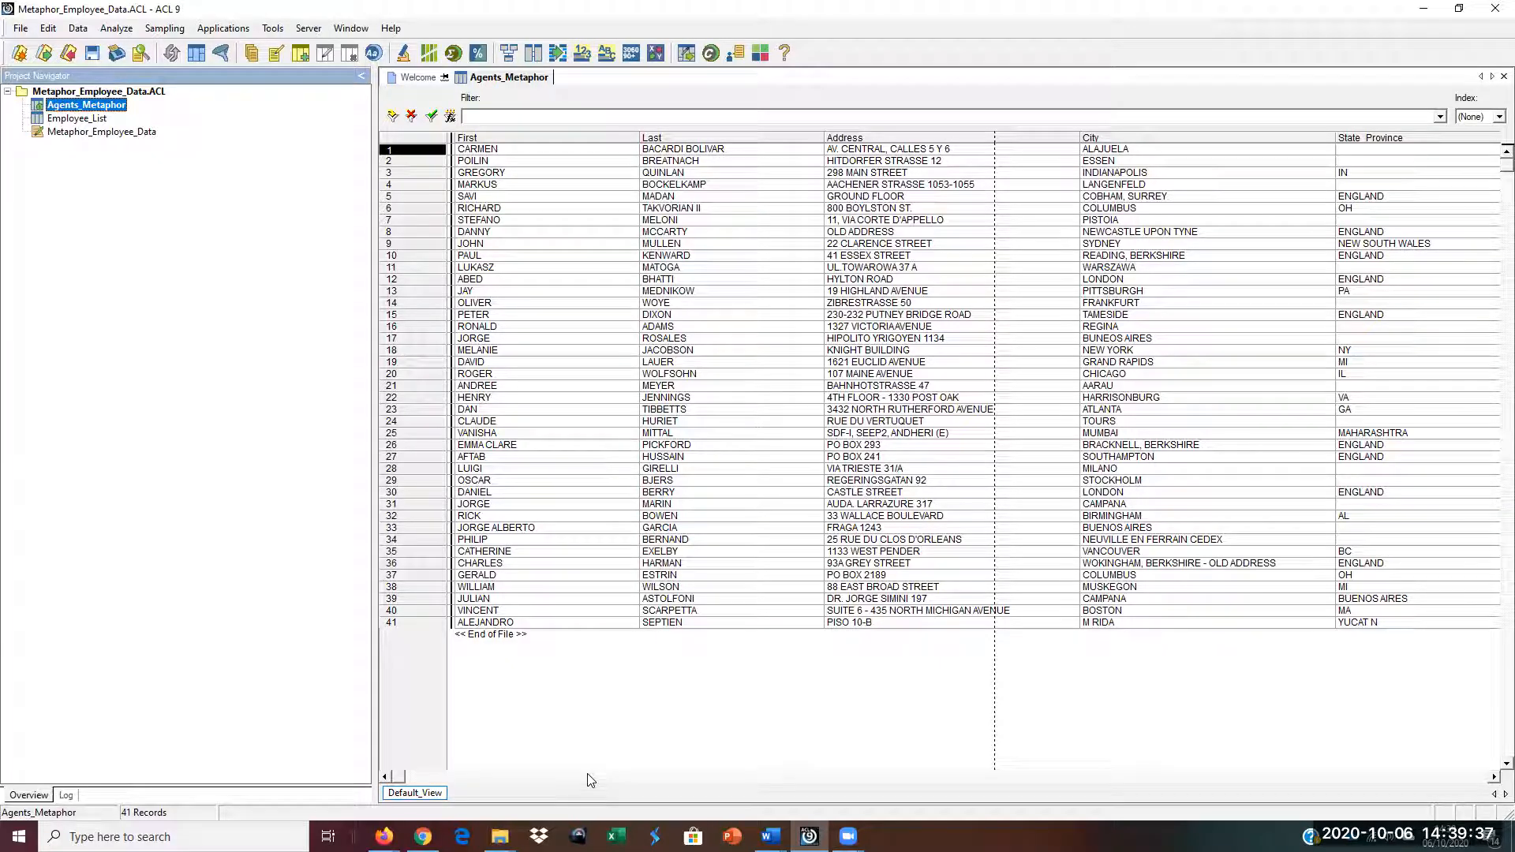
Step: Check the counting task in the Exercise 01 document in Word and return to ACL
mouse_move(771, 835)
left_click(801, 769)
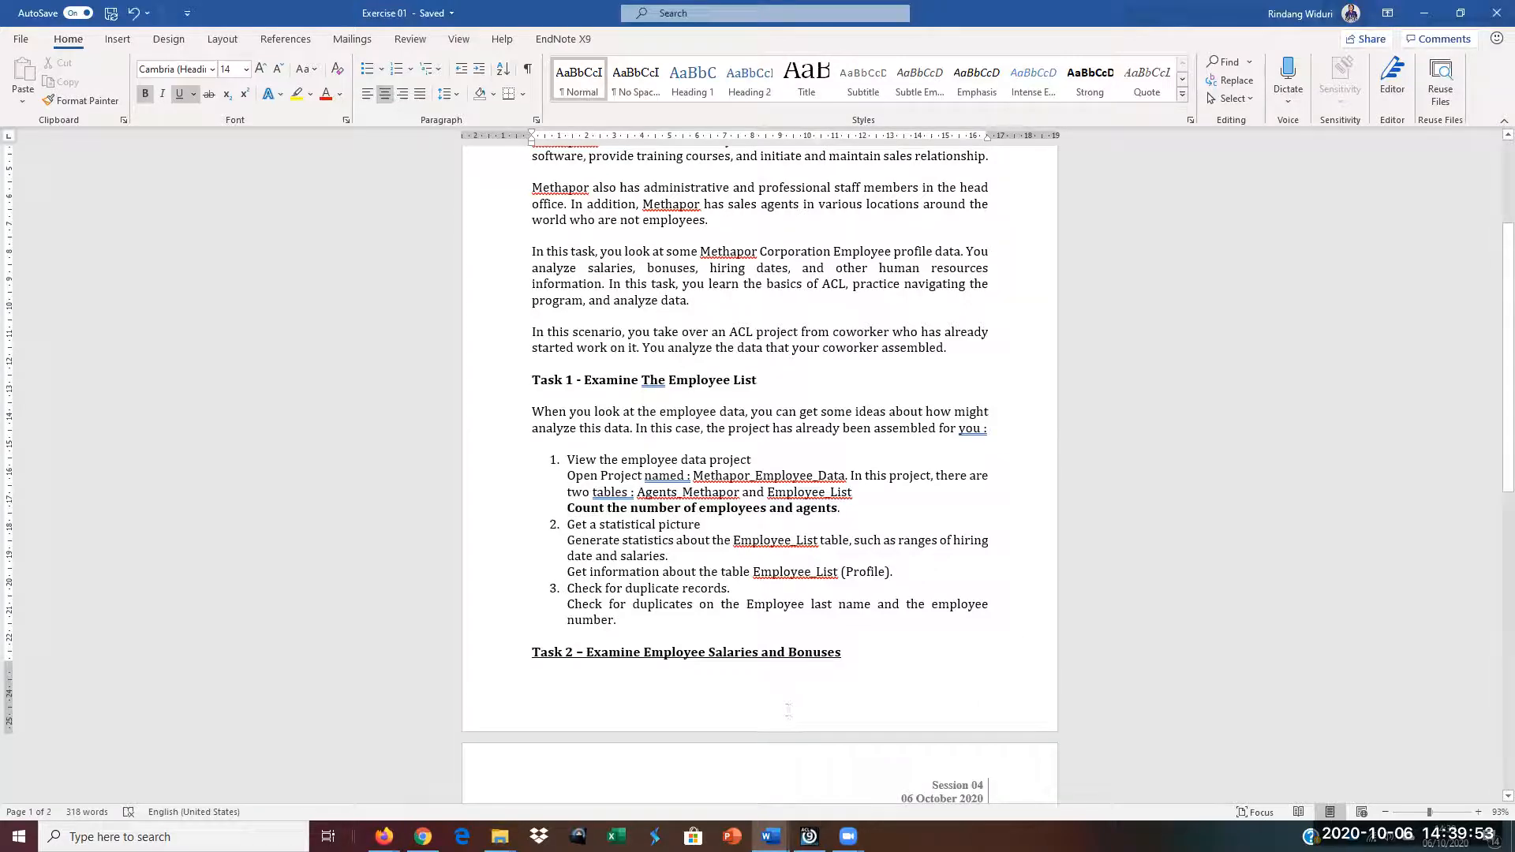
left_click(809, 836)
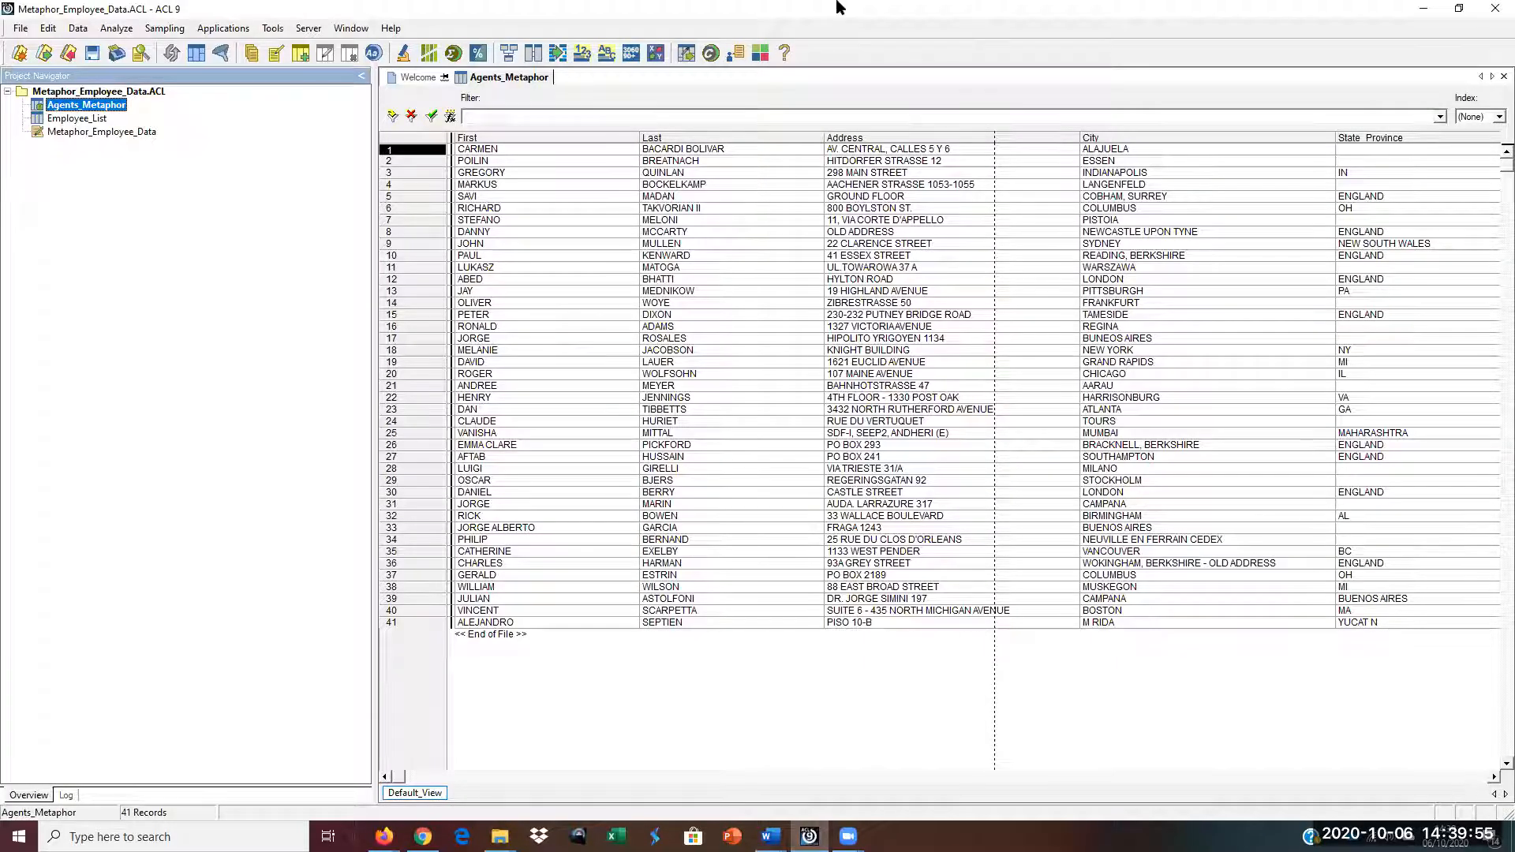
Step: Count all records in the Agents_Metaphor table without an If condition
left_click(88, 6)
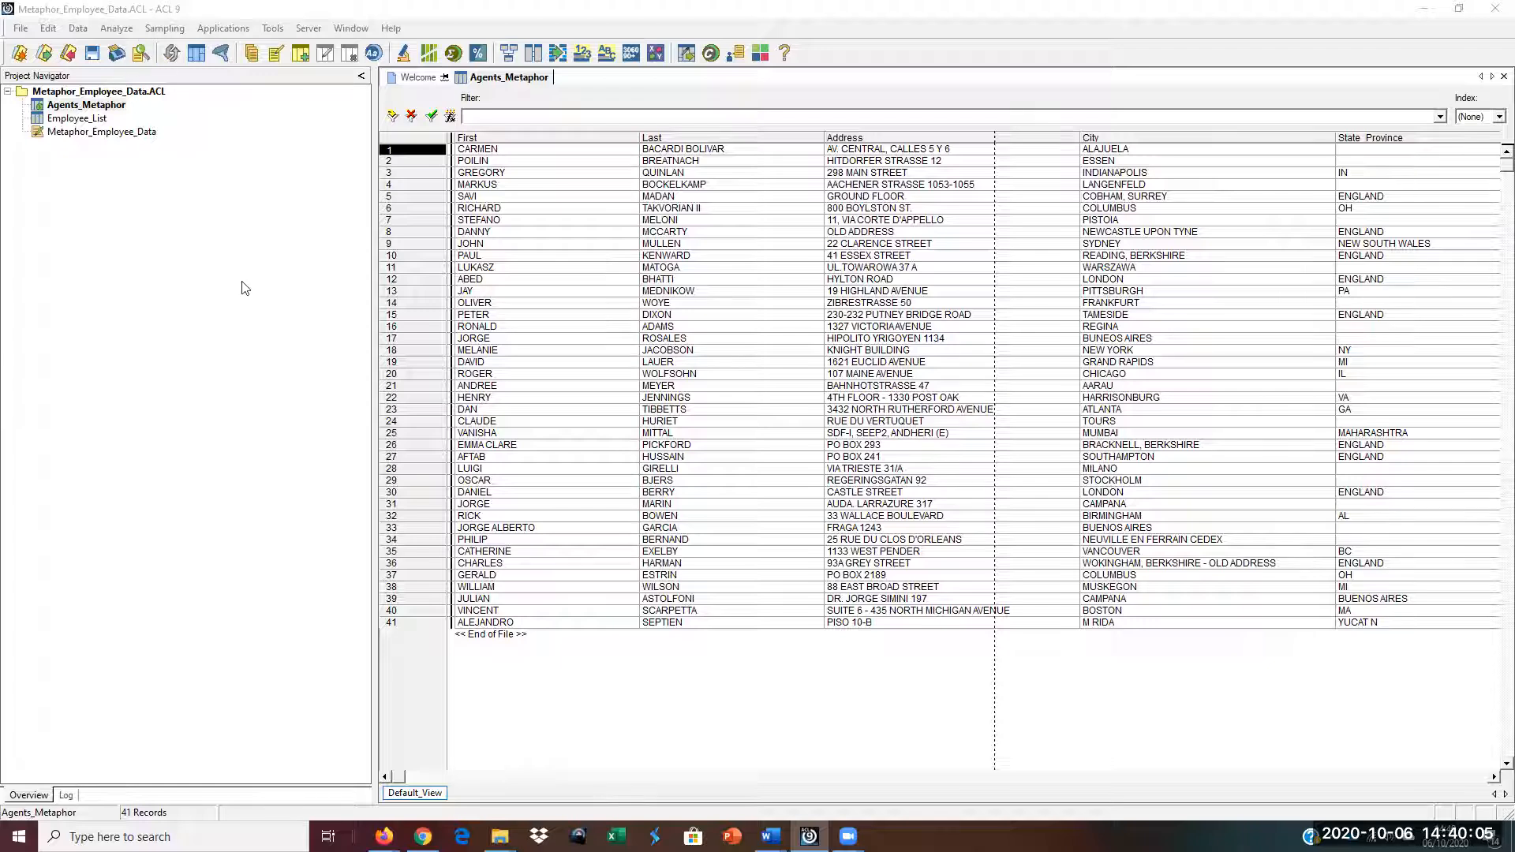
left_click(280, 312)
left_click(114, 28)
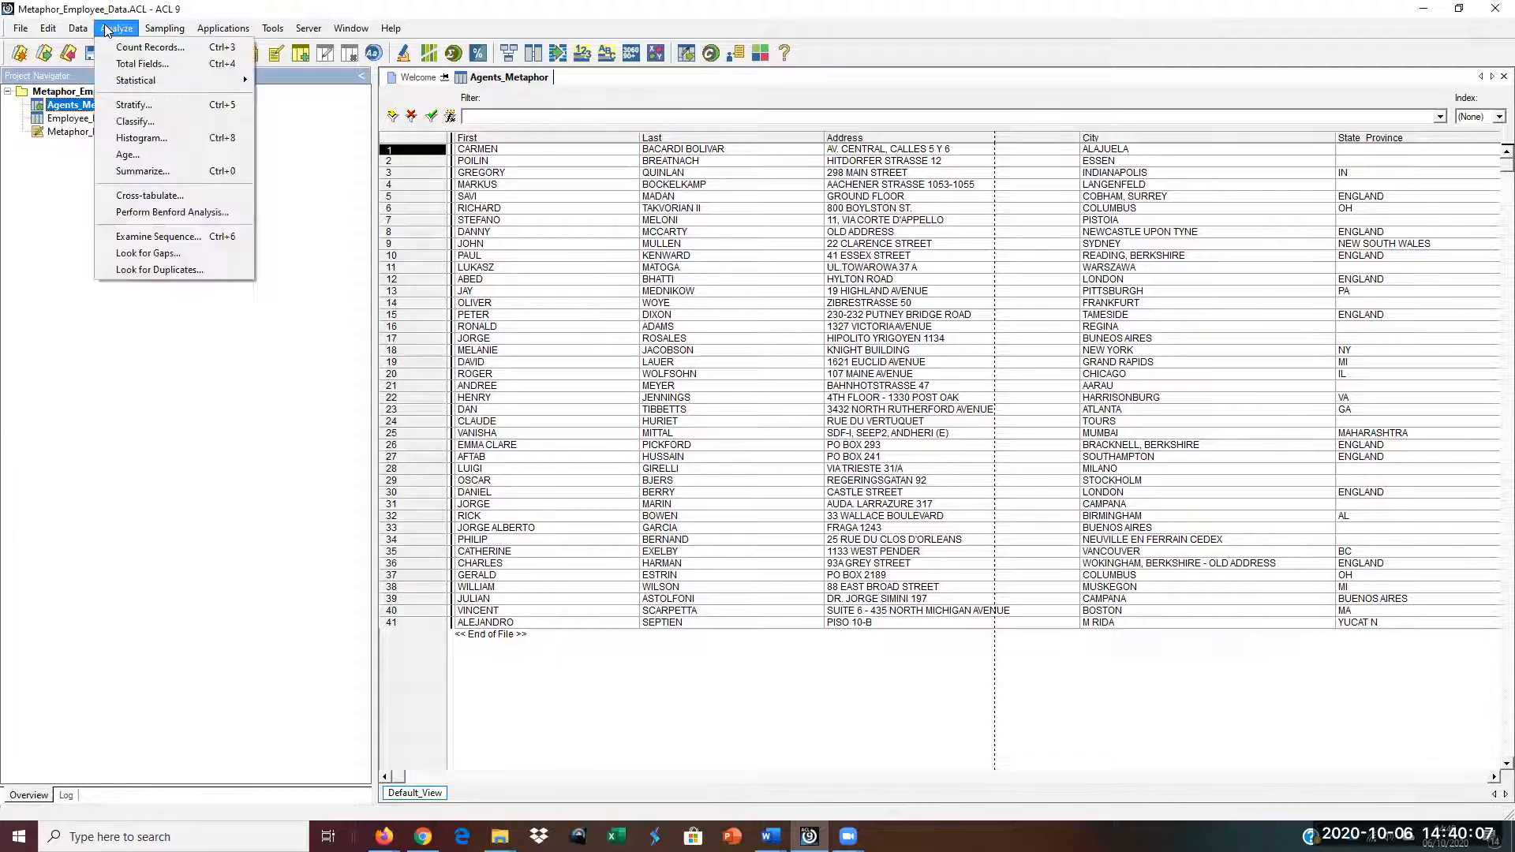
left_click(138, 48)
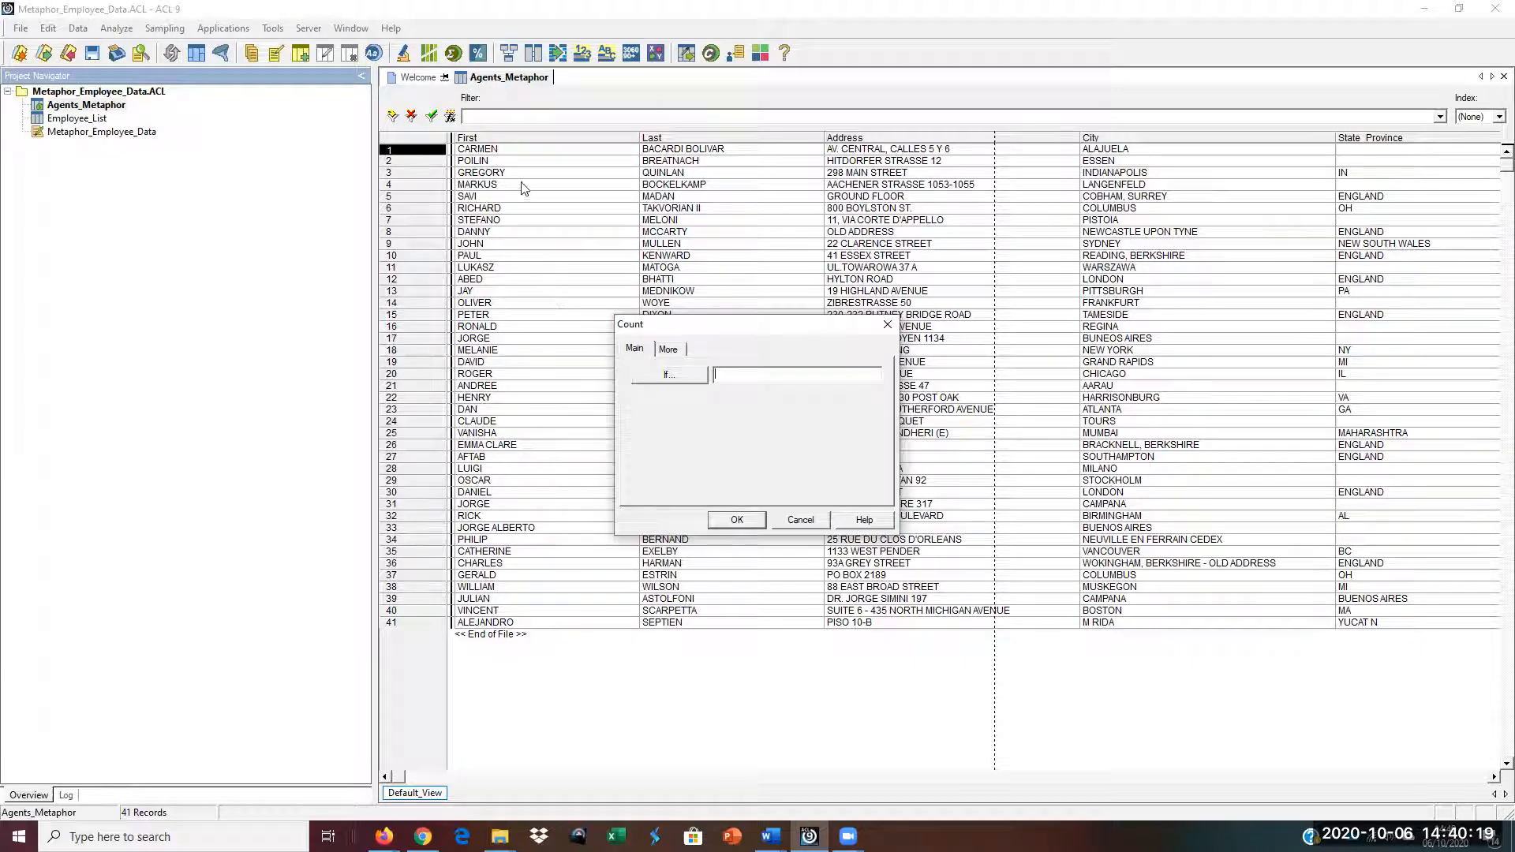
left_click(733, 521)
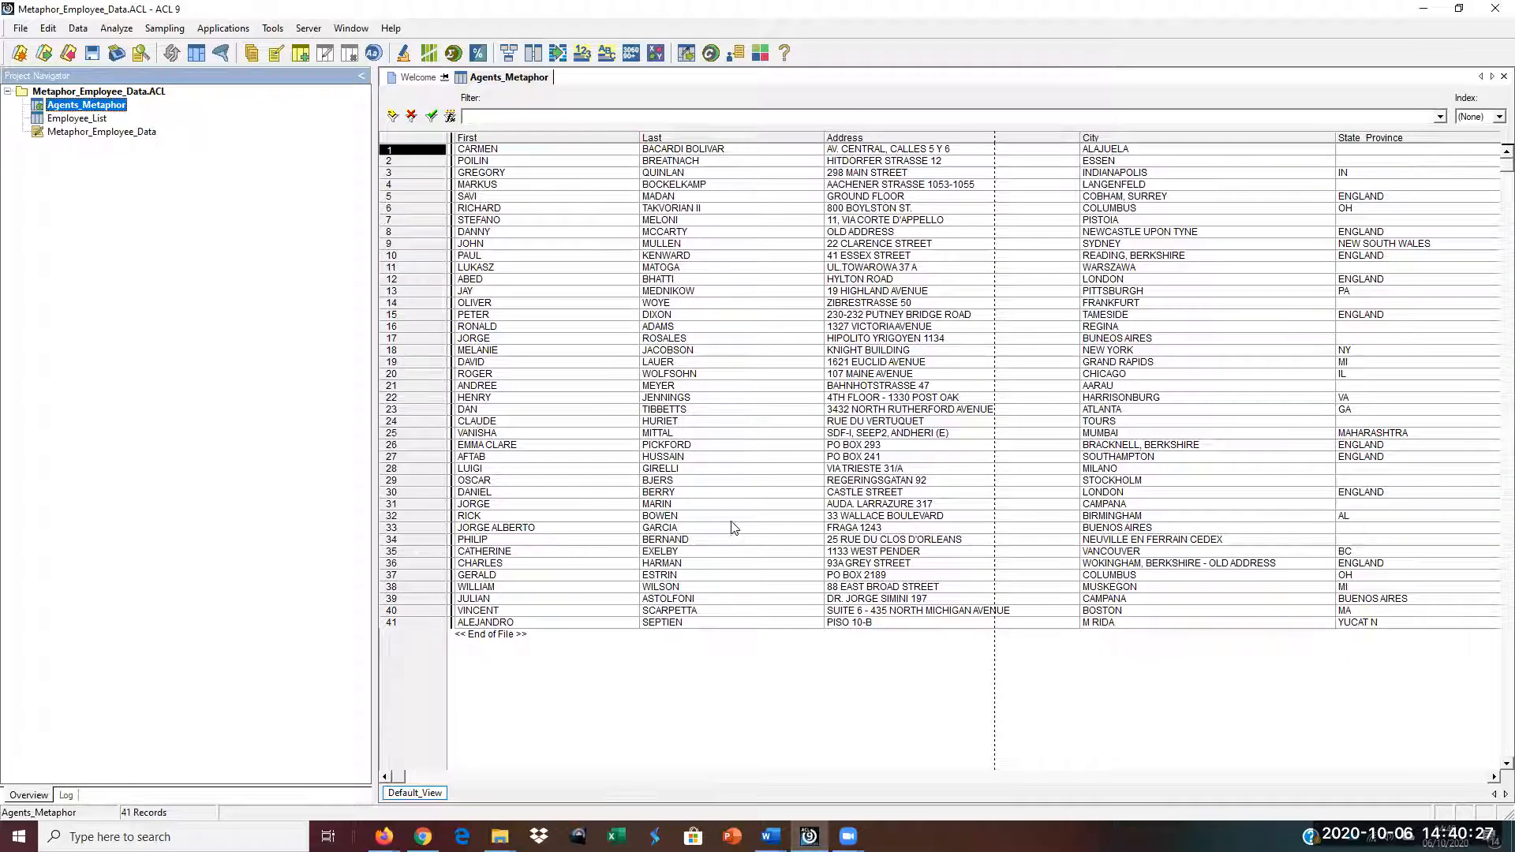
Step: Open the COUNT result for Agents_Metaphor from the project log and copy its entire contents
left_click(67, 795)
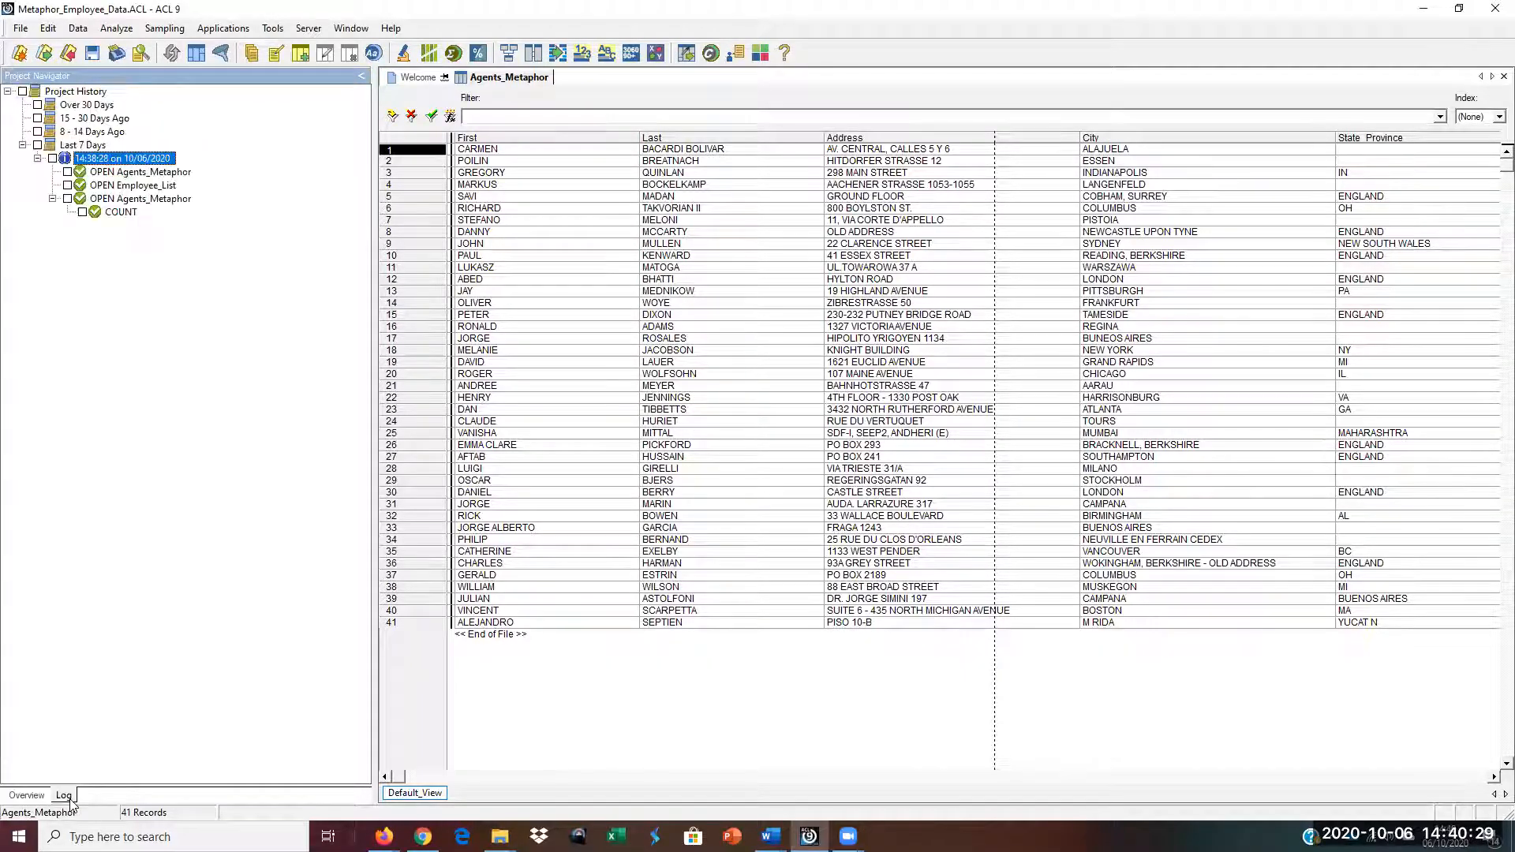
left_click(120, 213)
double_click(118, 211)
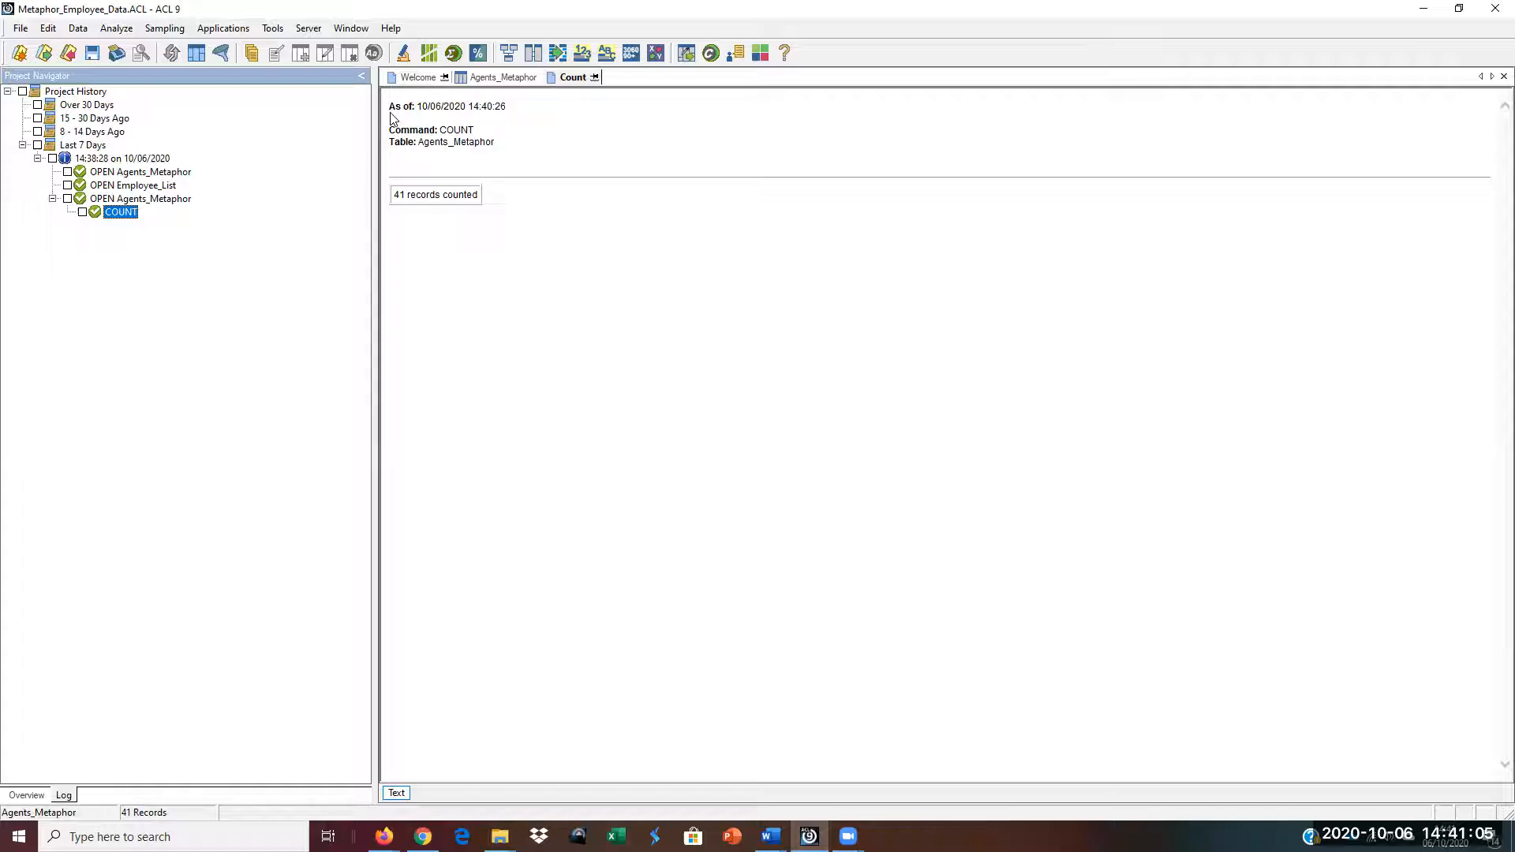
left_click(430, 161)
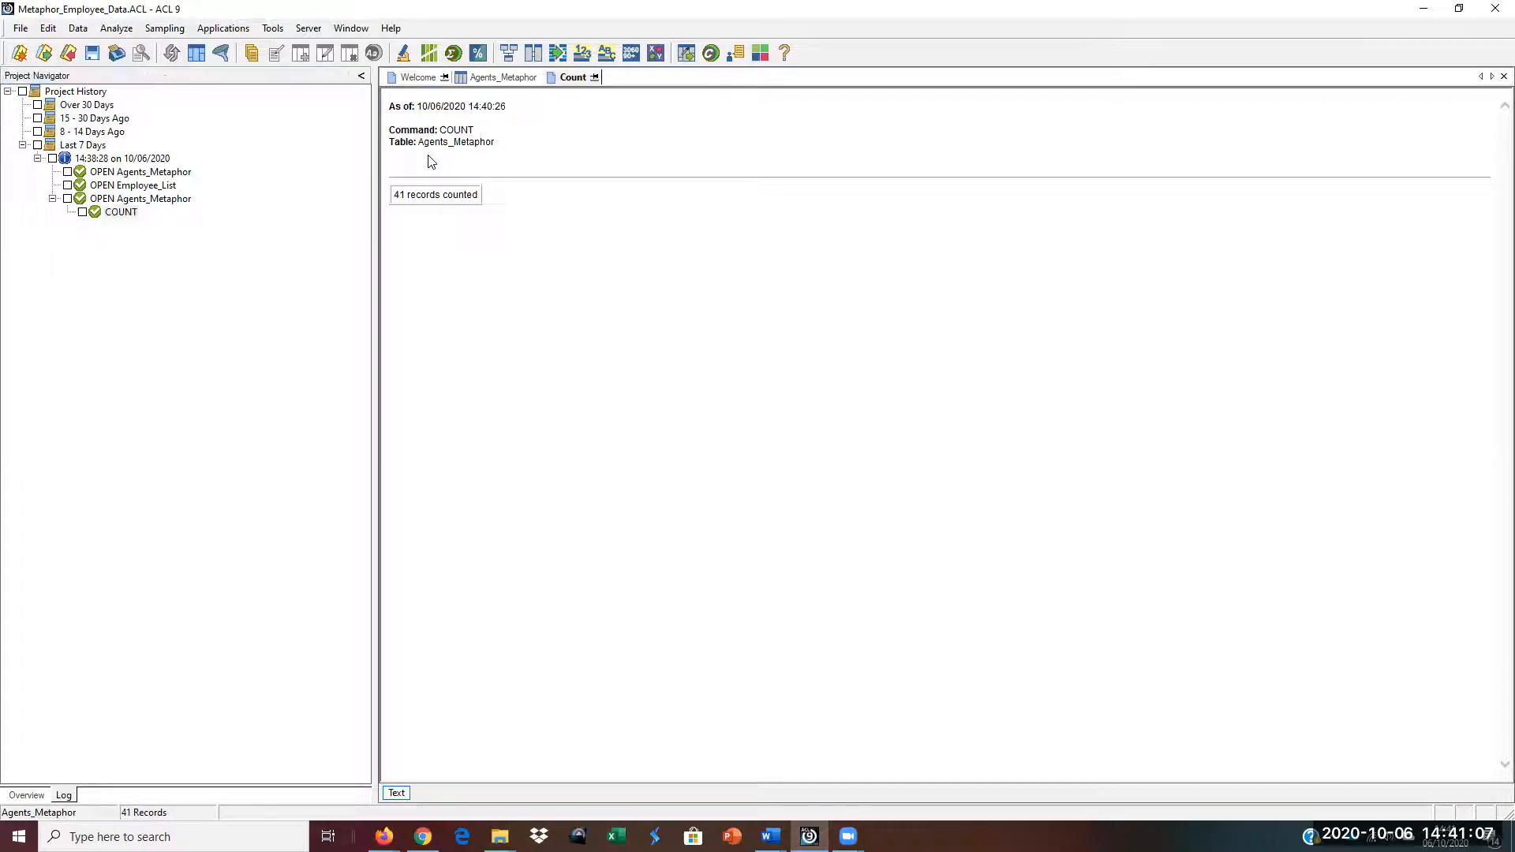
key("ctrl+a")
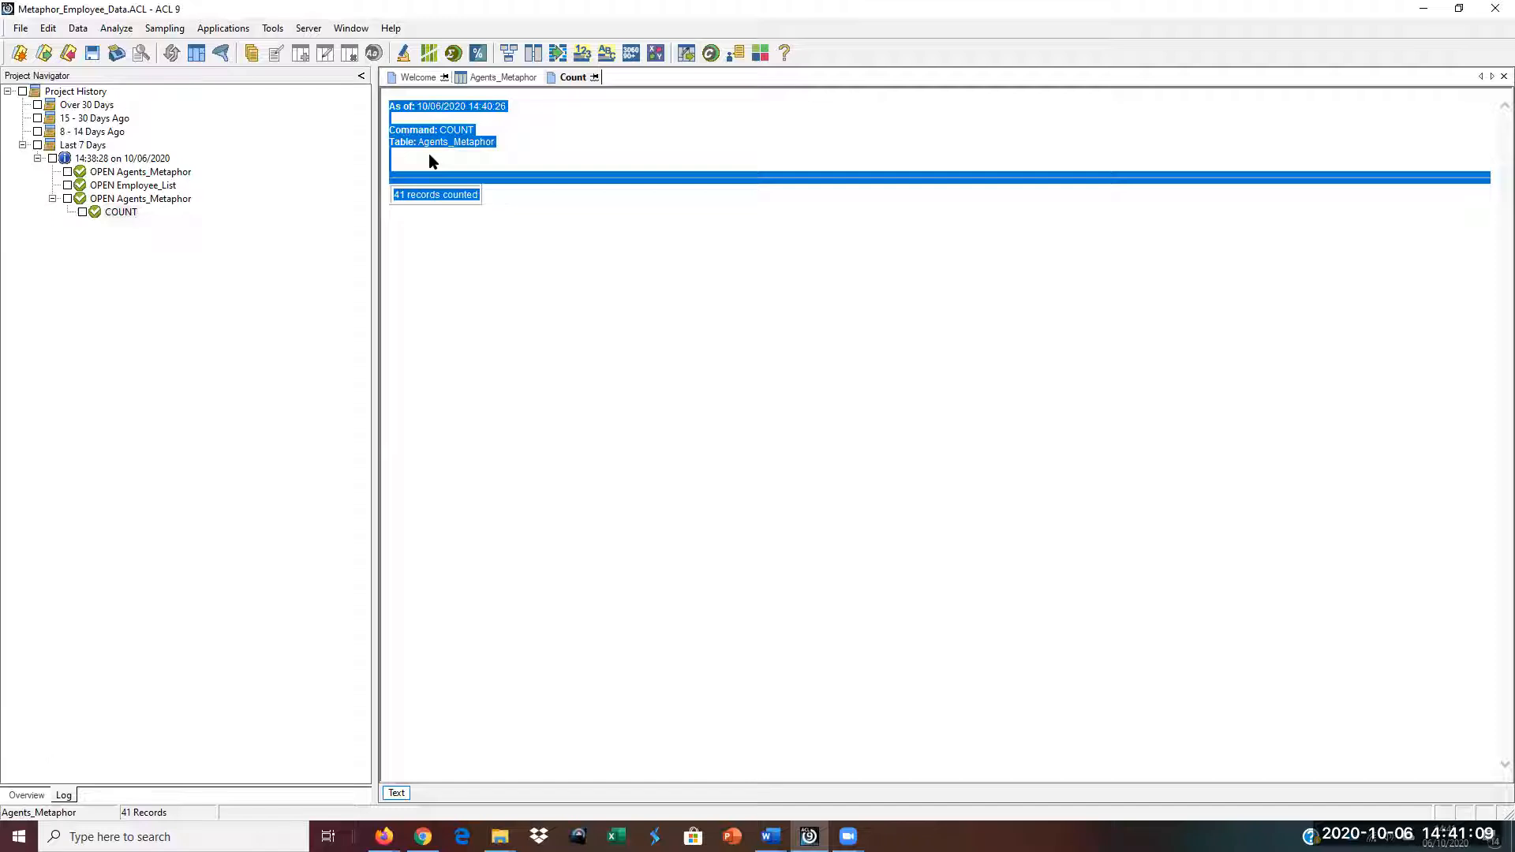
Step: Switch to Word and create a new blank document
mouse_move(771, 837)
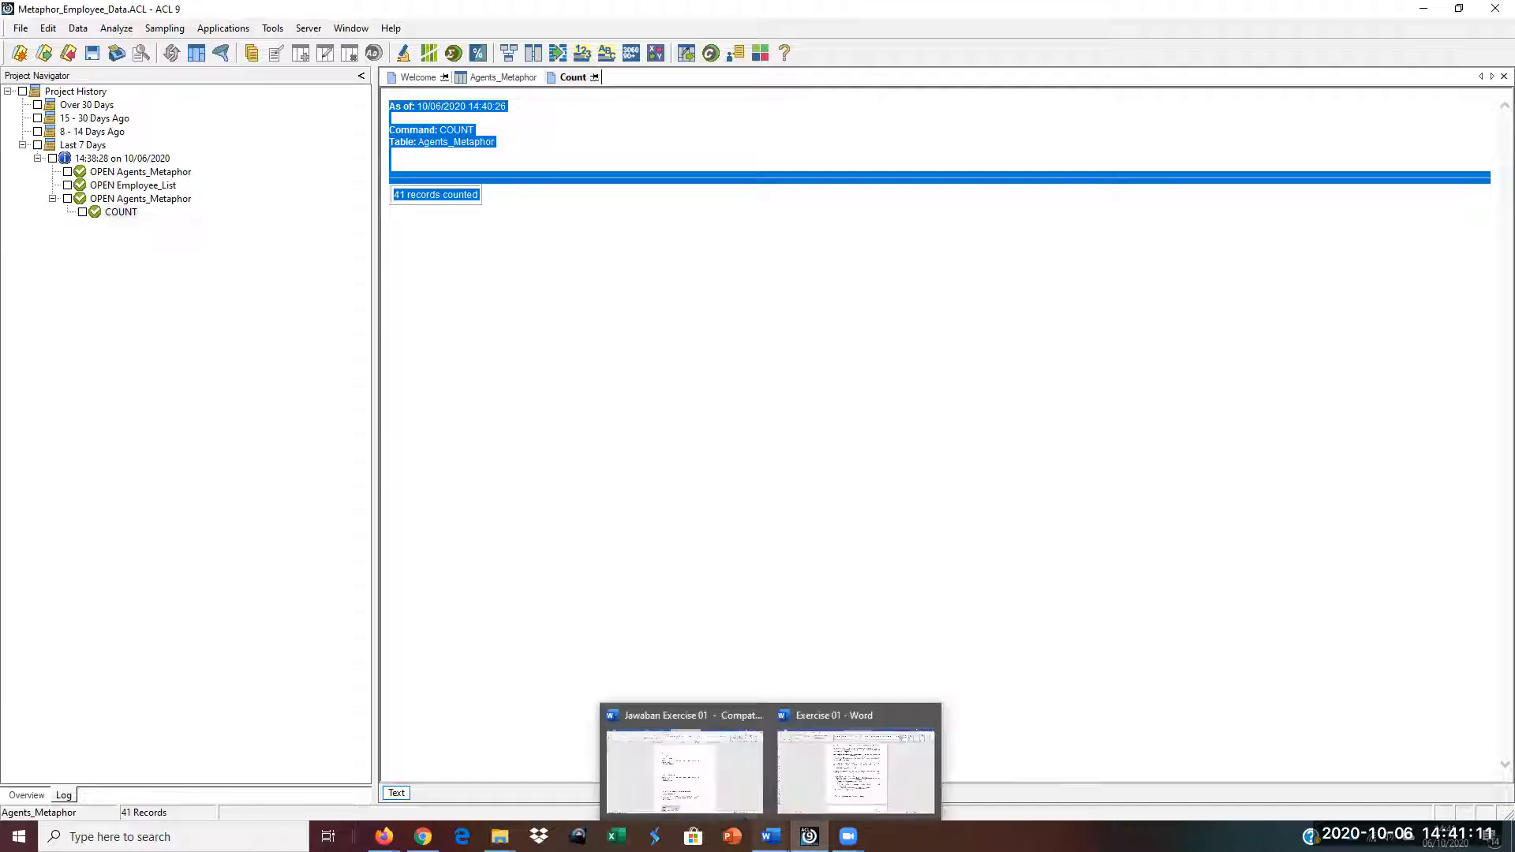
left_click(781, 722)
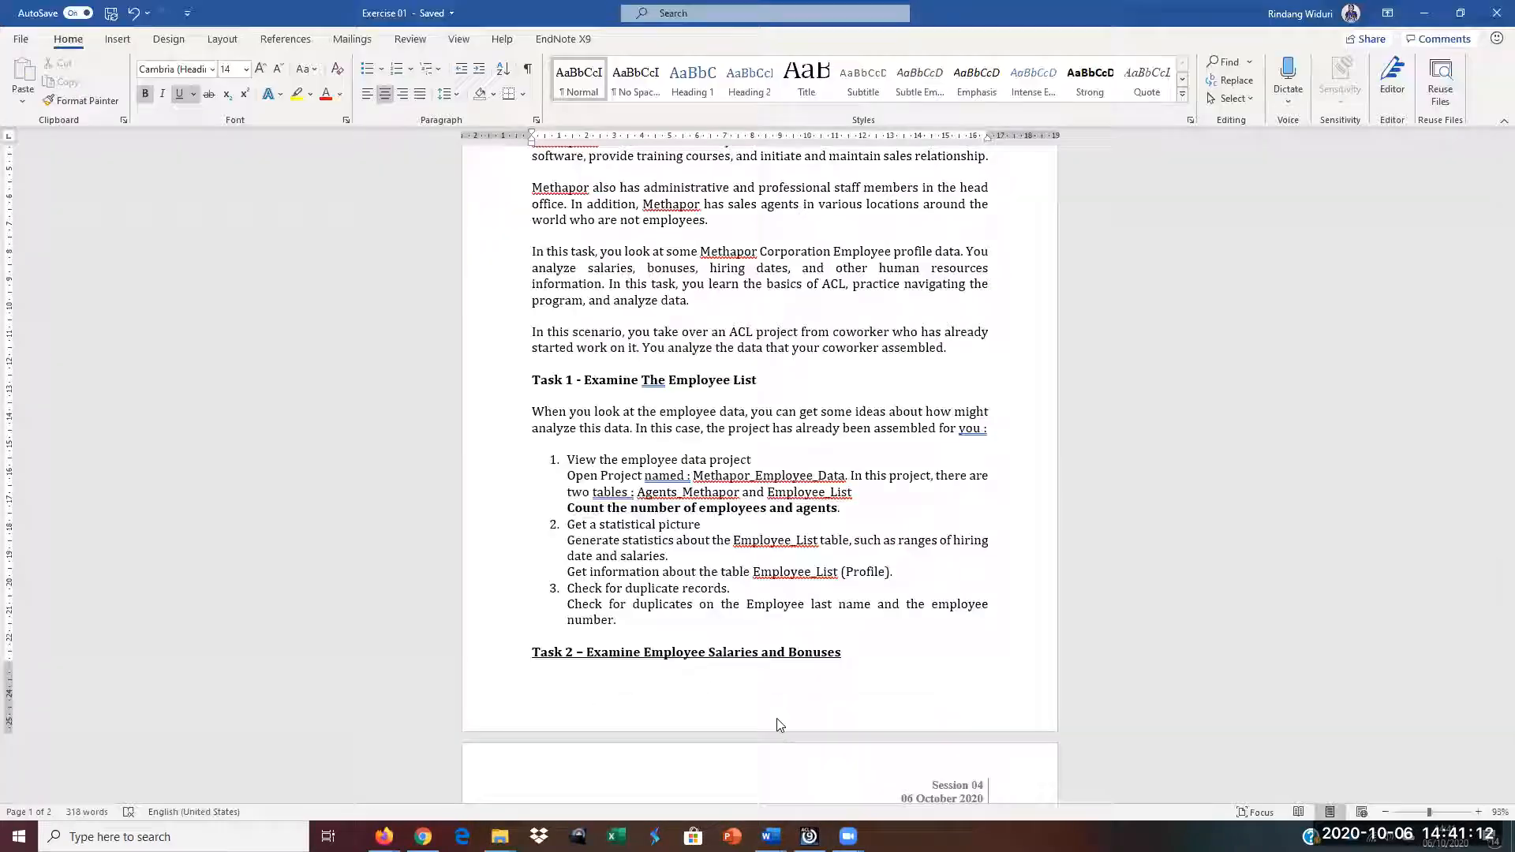
left_click(23, 44)
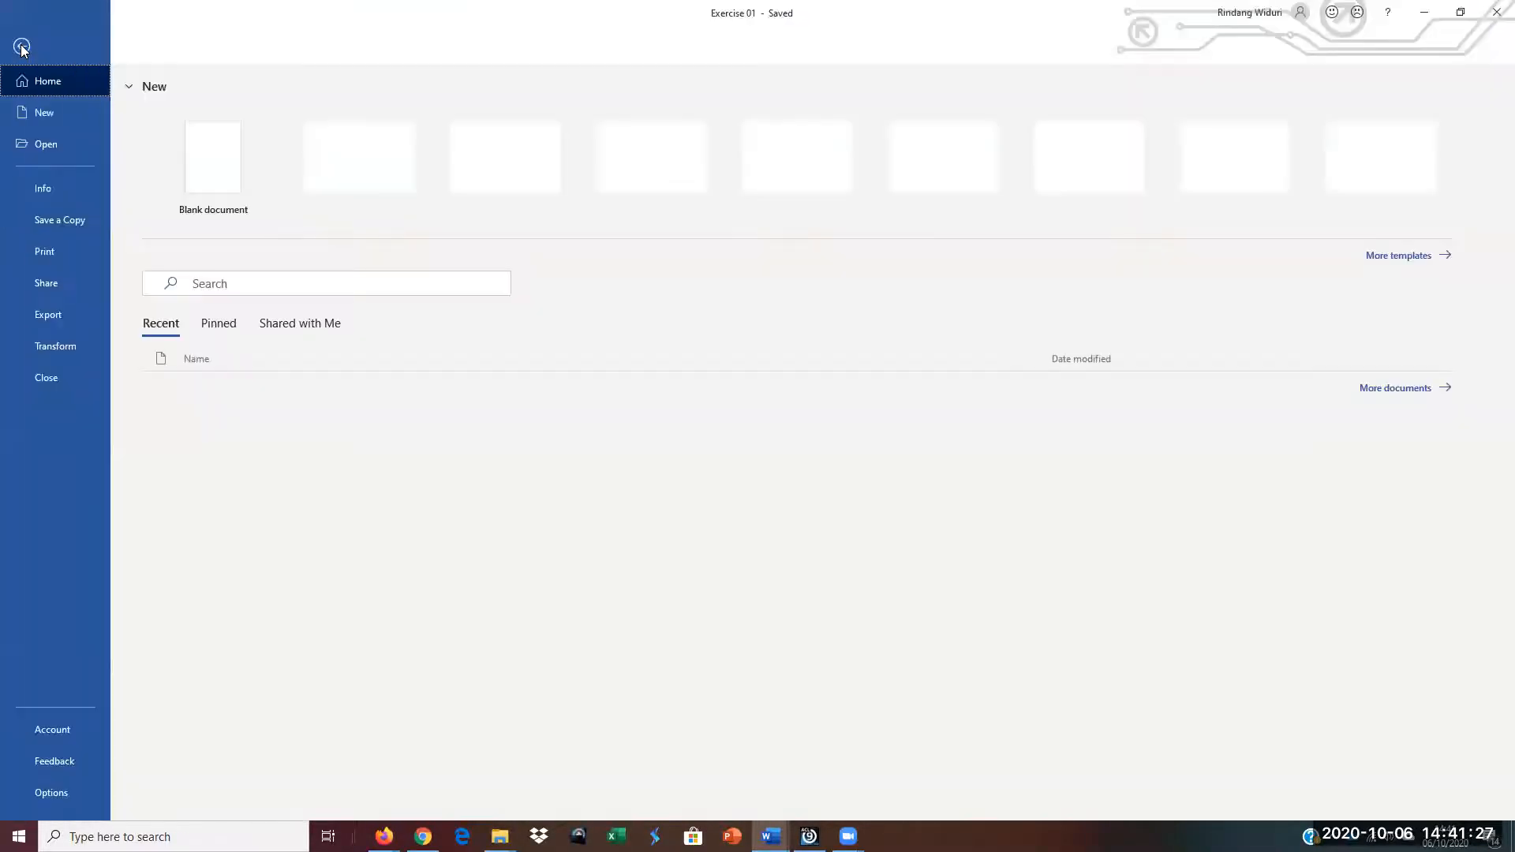
left_click(207, 177)
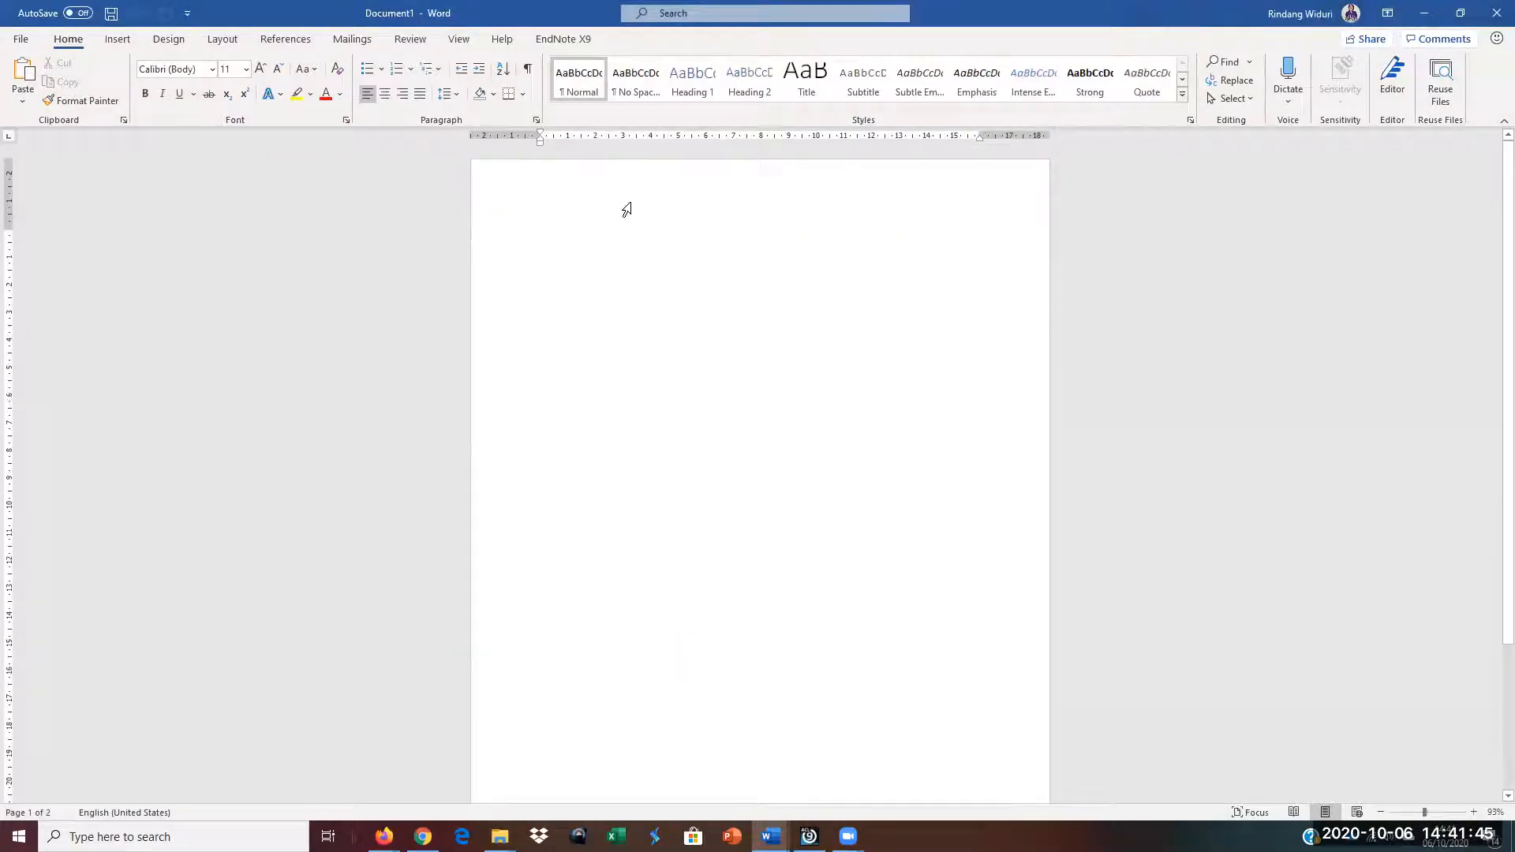
Step: Insert two blank lines in the new document and paste the copied Agents_Metaphor count result below them
key("Return")
key("Return")
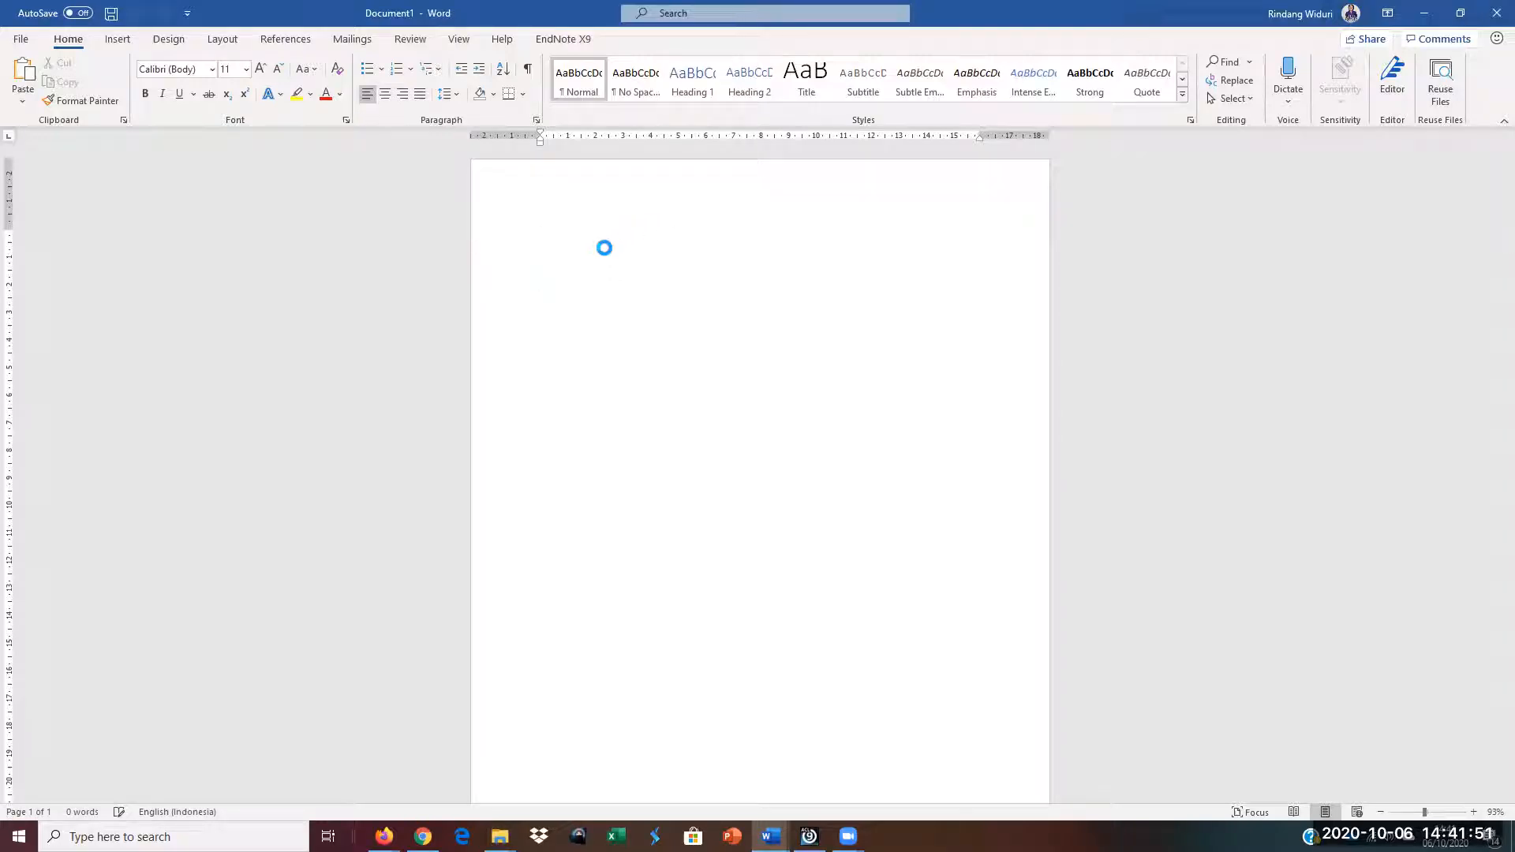
type("As of: 10/06/2020 14:40:26 Produced with ACL by: ACL Educational Edition - Not For Commercial Use Command: COUNT Table: Agents_Metaphor 41 records counted")
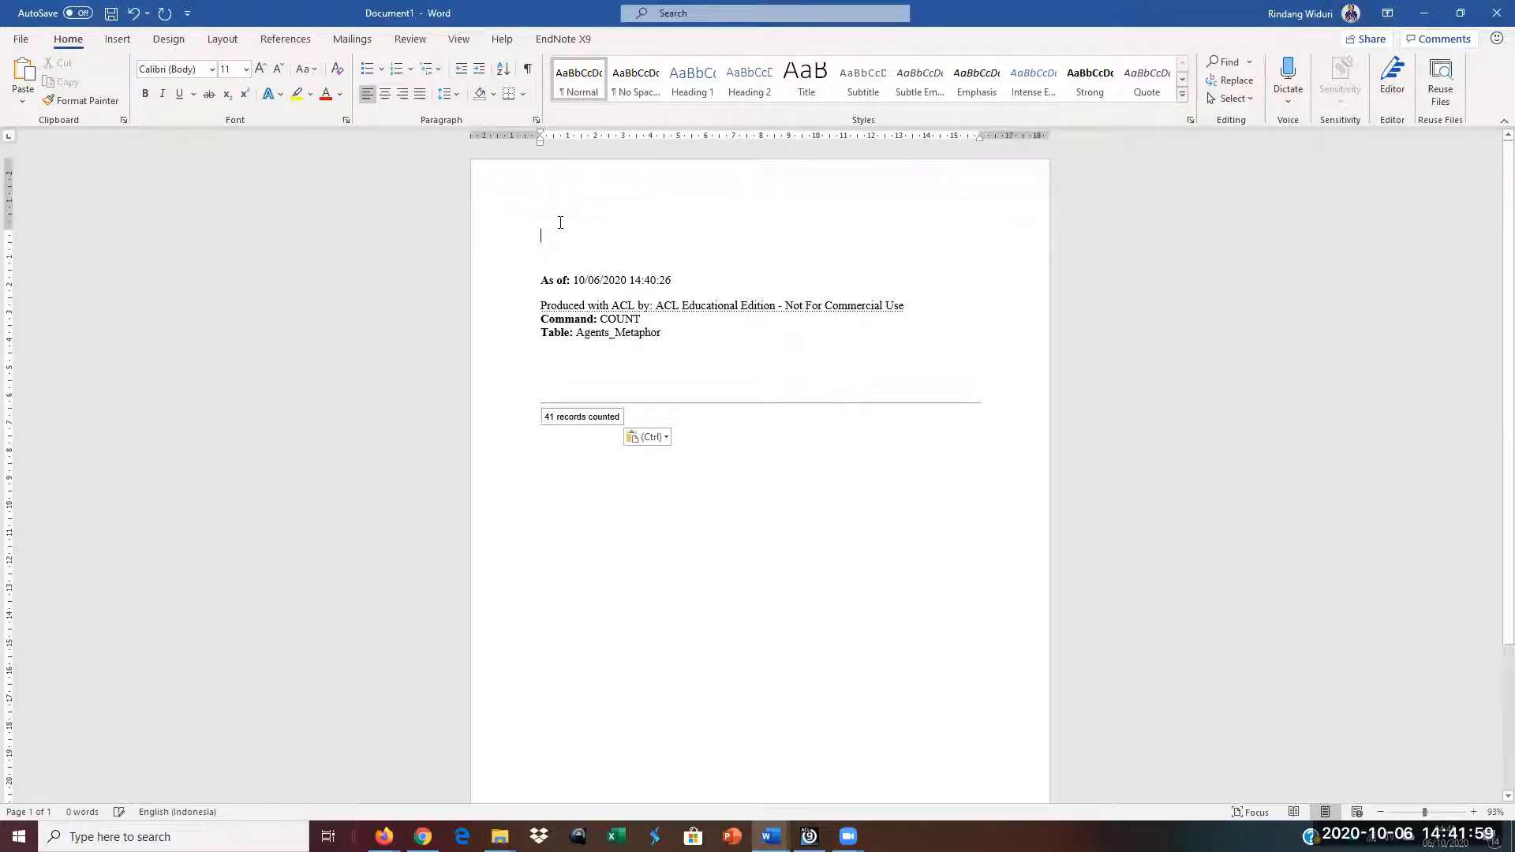
Step: Add the heading COUNT AGENT METAPHOR above the pasted Agents_Metaphor result
type("COUNT ")
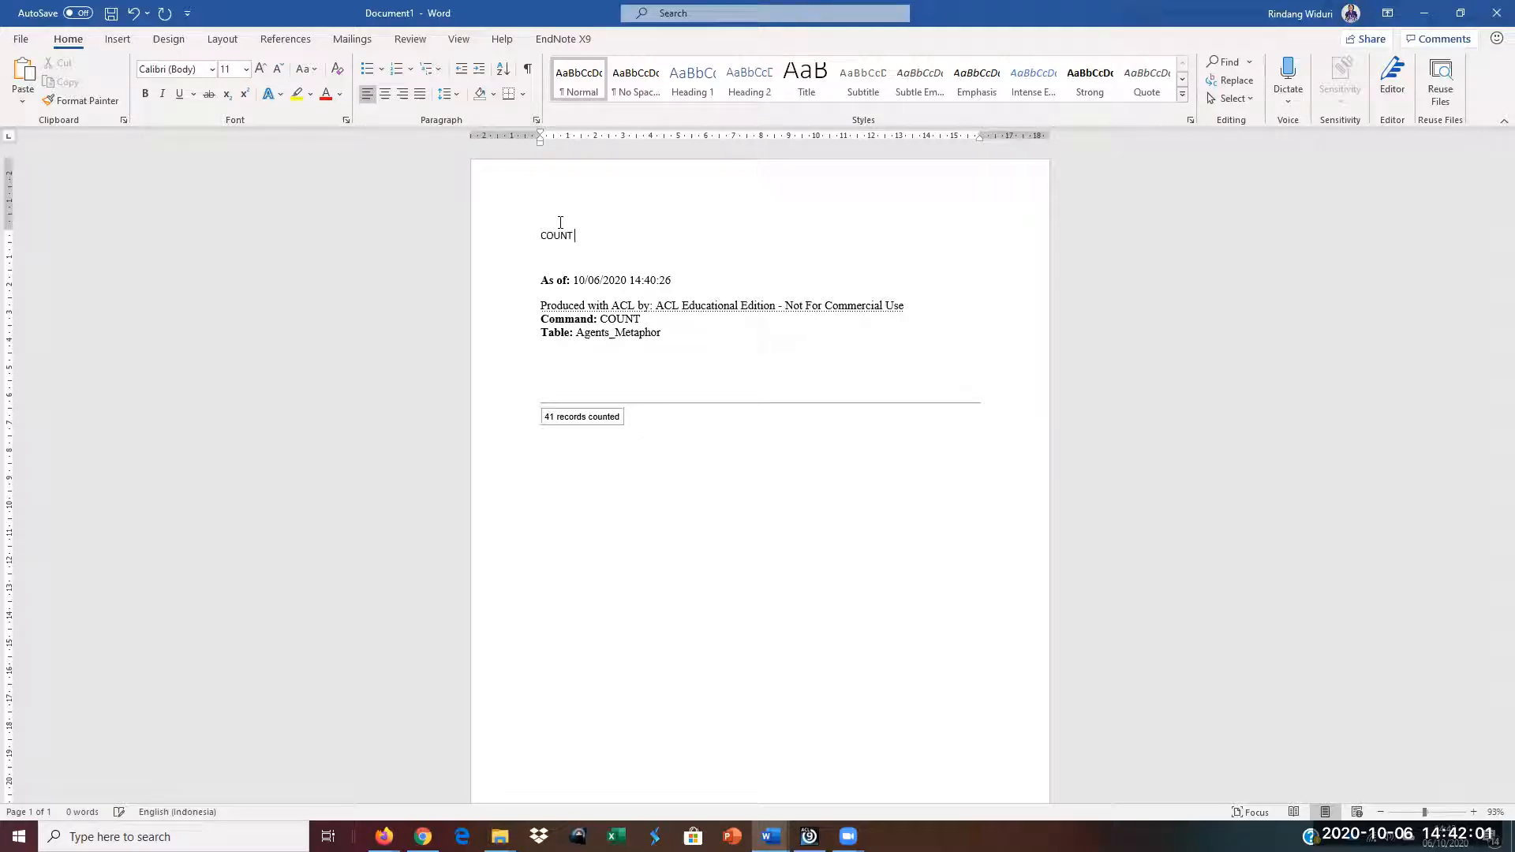
type("AGENT MET")
type("HAP")
key("BackSpace")
key("BackSpace")
key("BackSpace")
key("BackSpace")
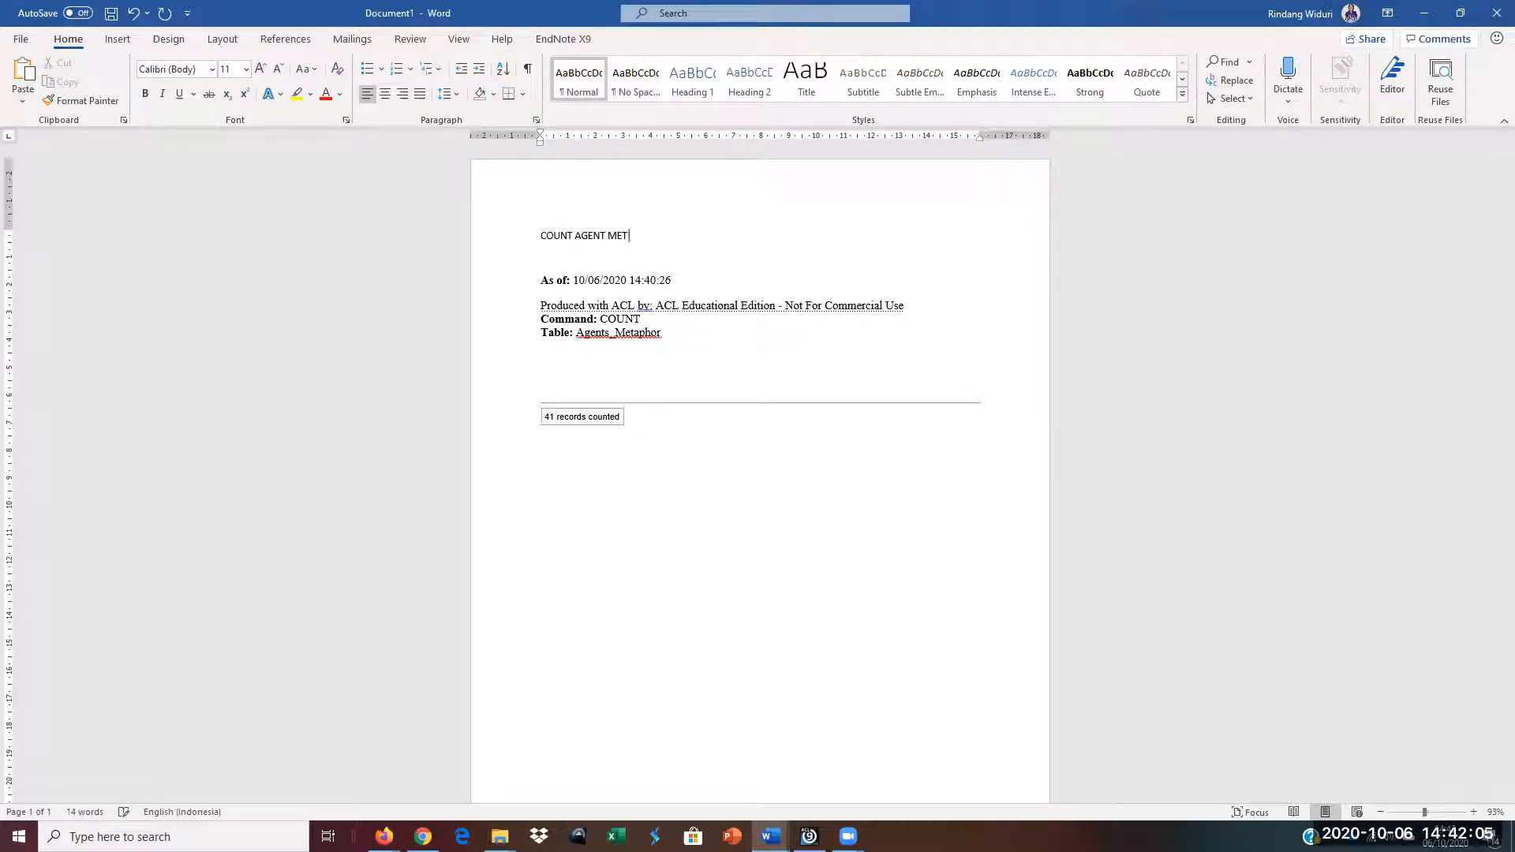
Step: Make the COUNT AGENT METAPHOR heading bold, red and underlined, and place the cursor below the count result
triple_click(561, 223)
left_click(145, 94)
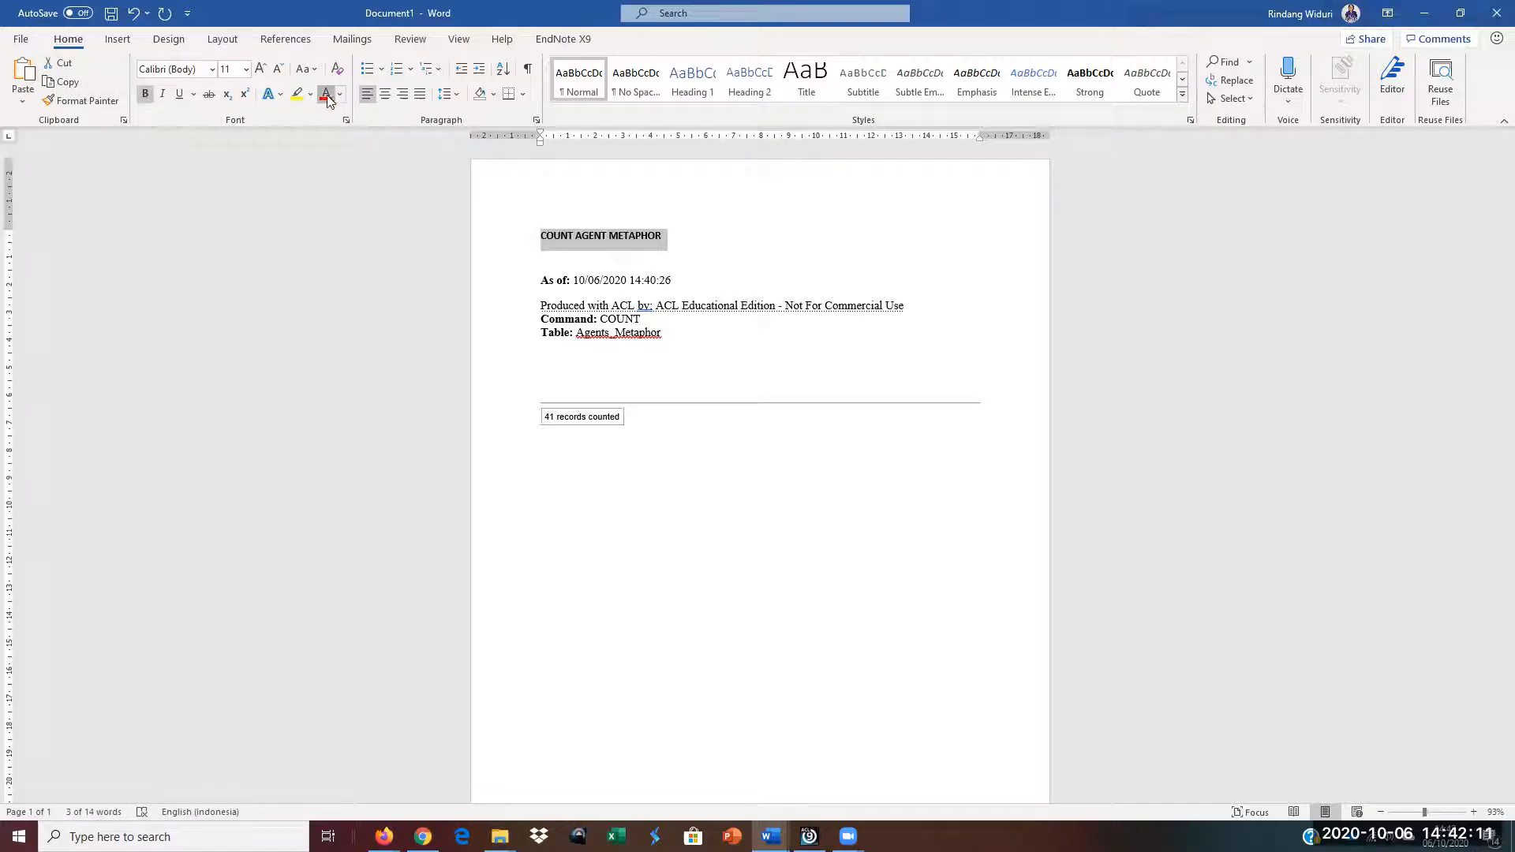
left_click(326, 95)
left_click(180, 94)
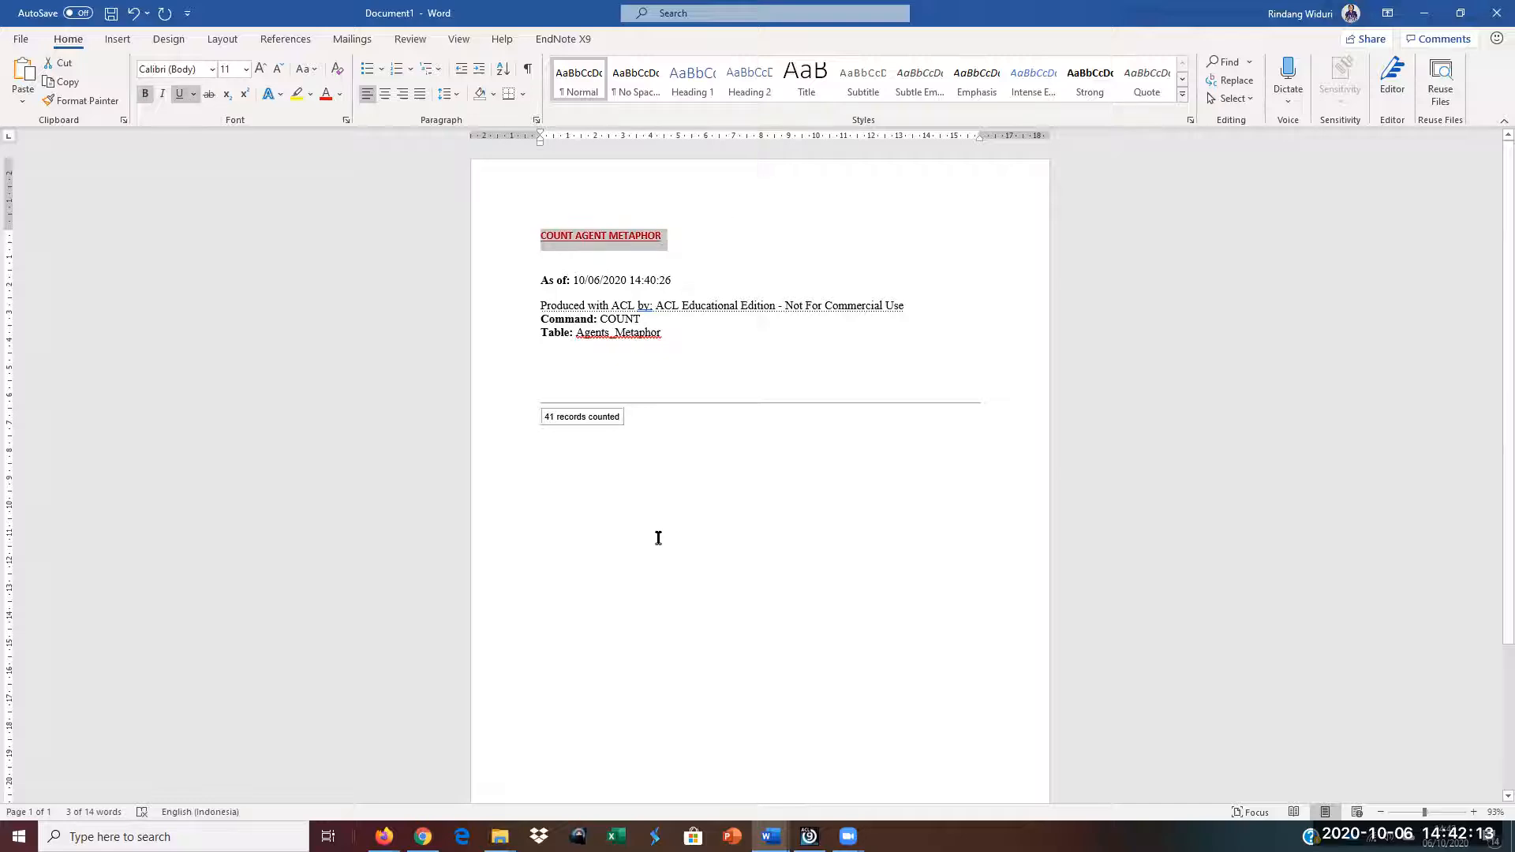
left_click(556, 486)
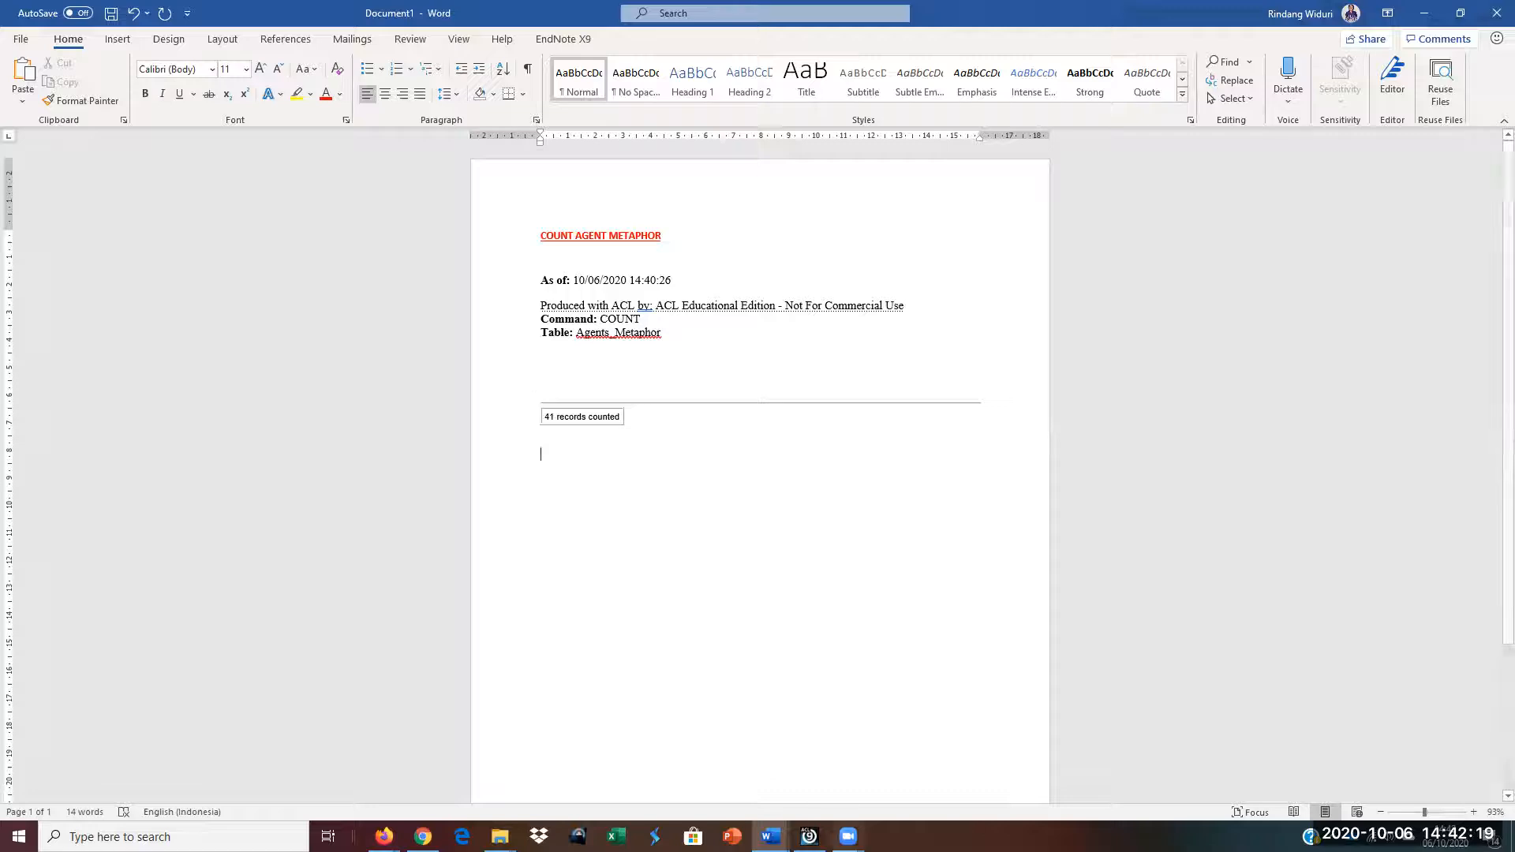
Step: Switch to ACL and open the Employee_List table from the project overview
mouse_move(809, 836)
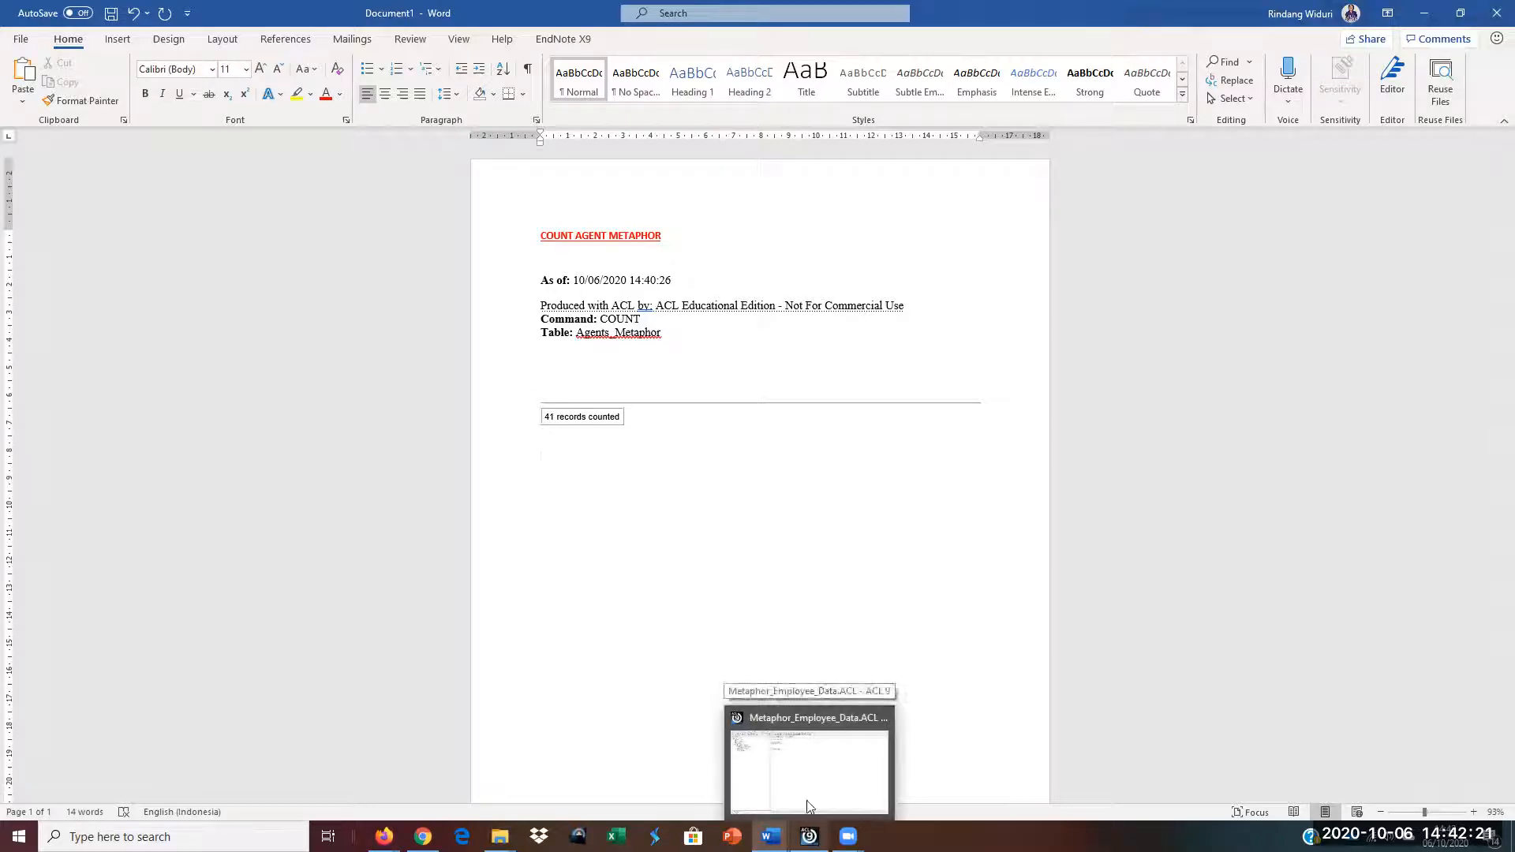
left_click(808, 757)
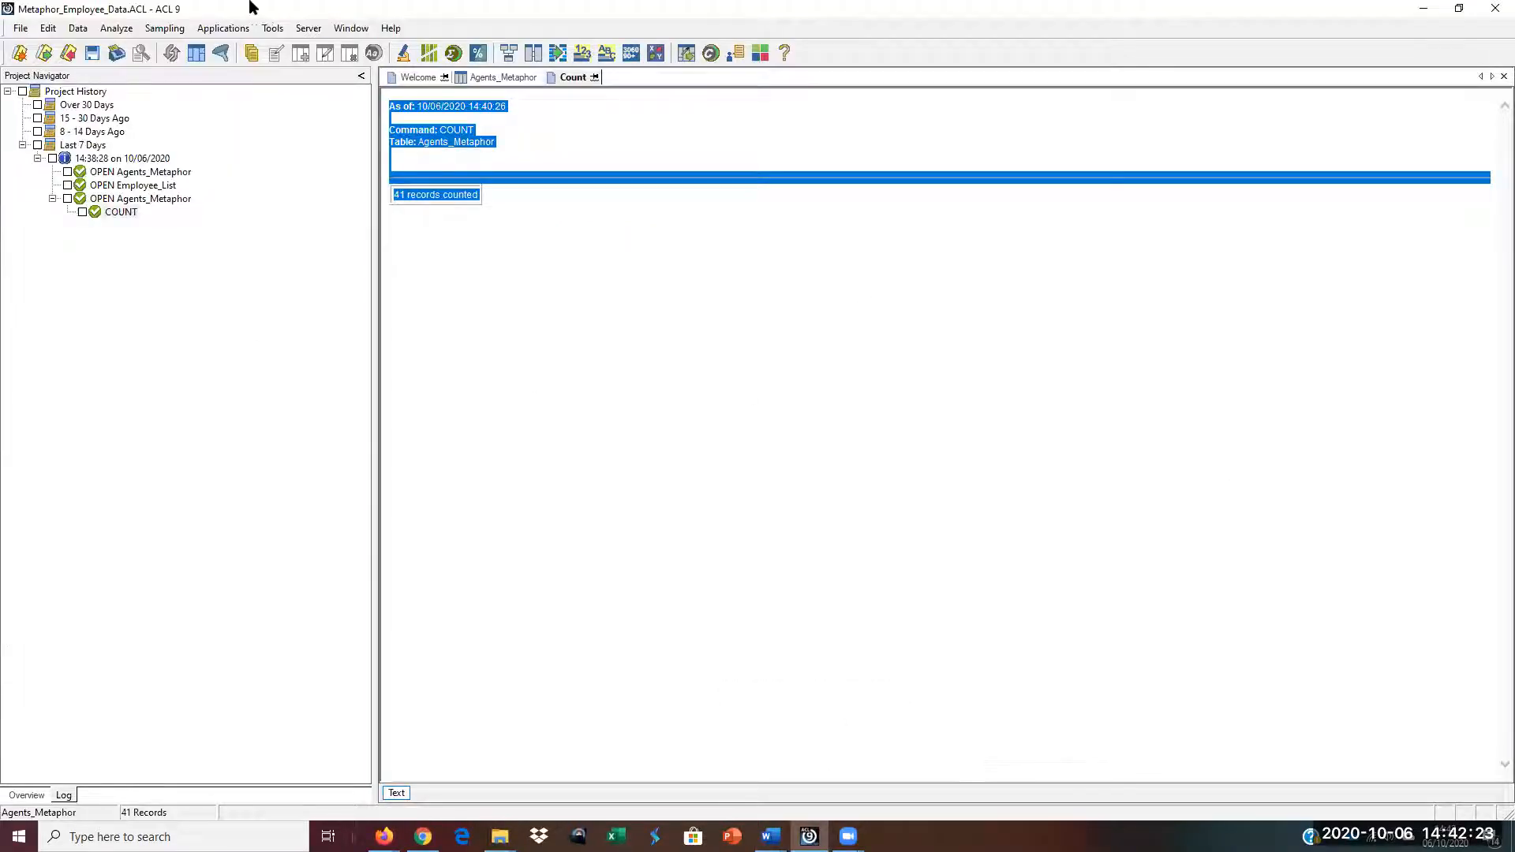
left_click(477, 79)
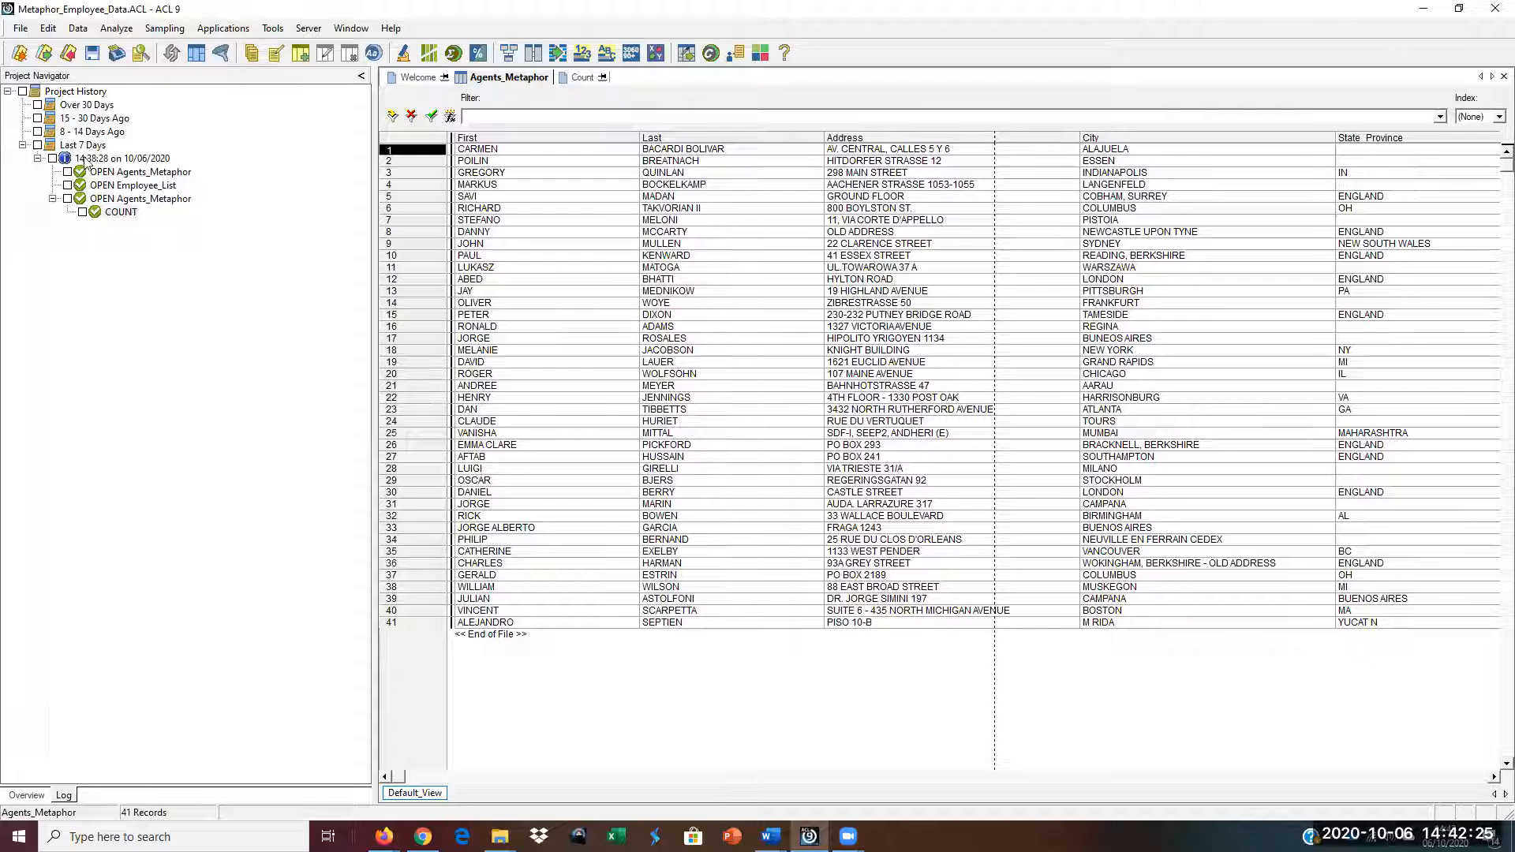
left_click(24, 796)
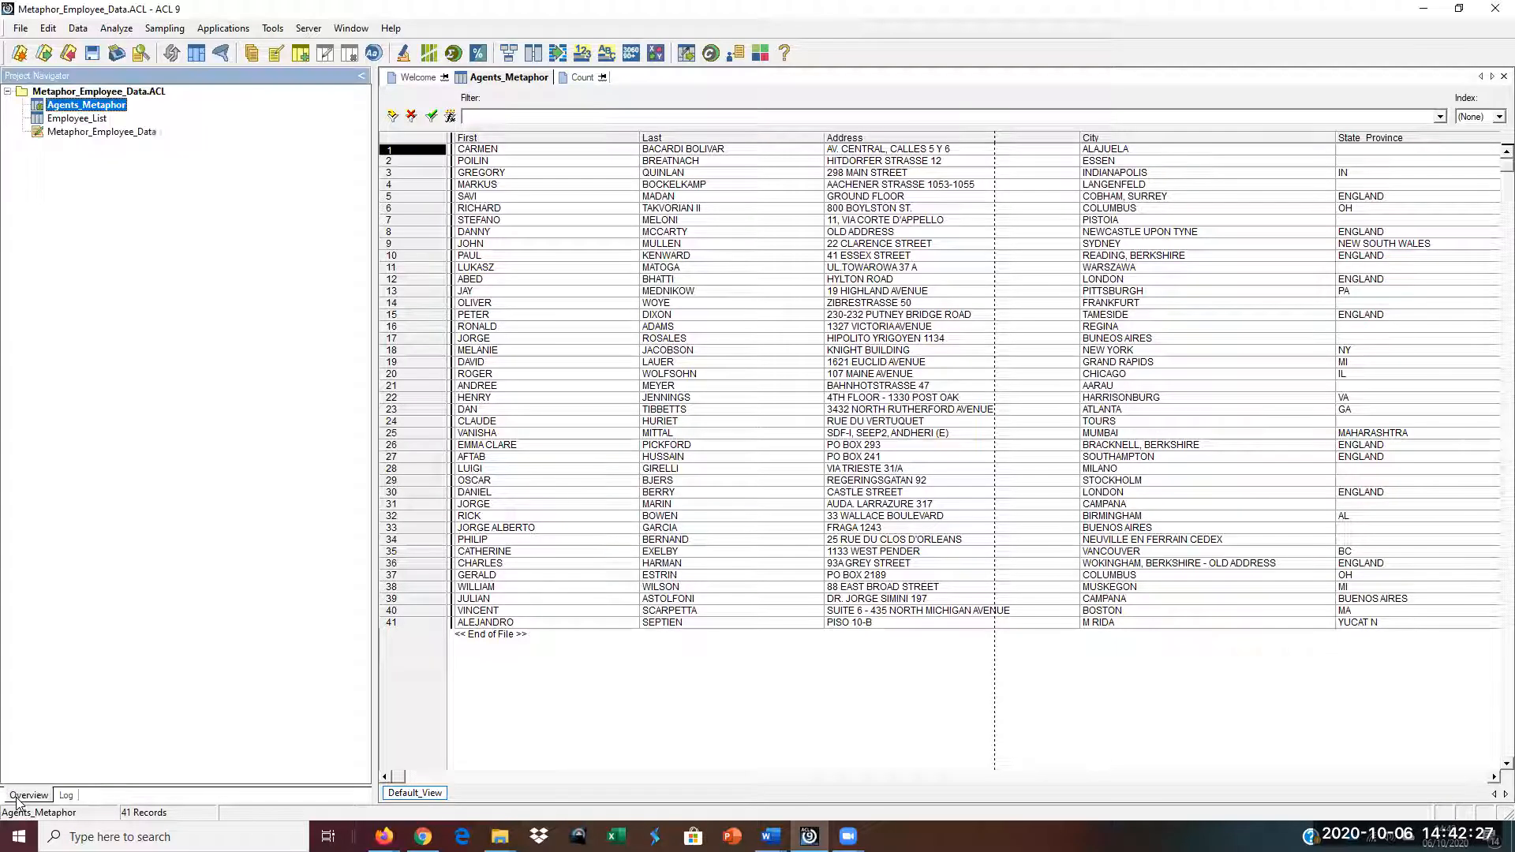
left_click(60, 120)
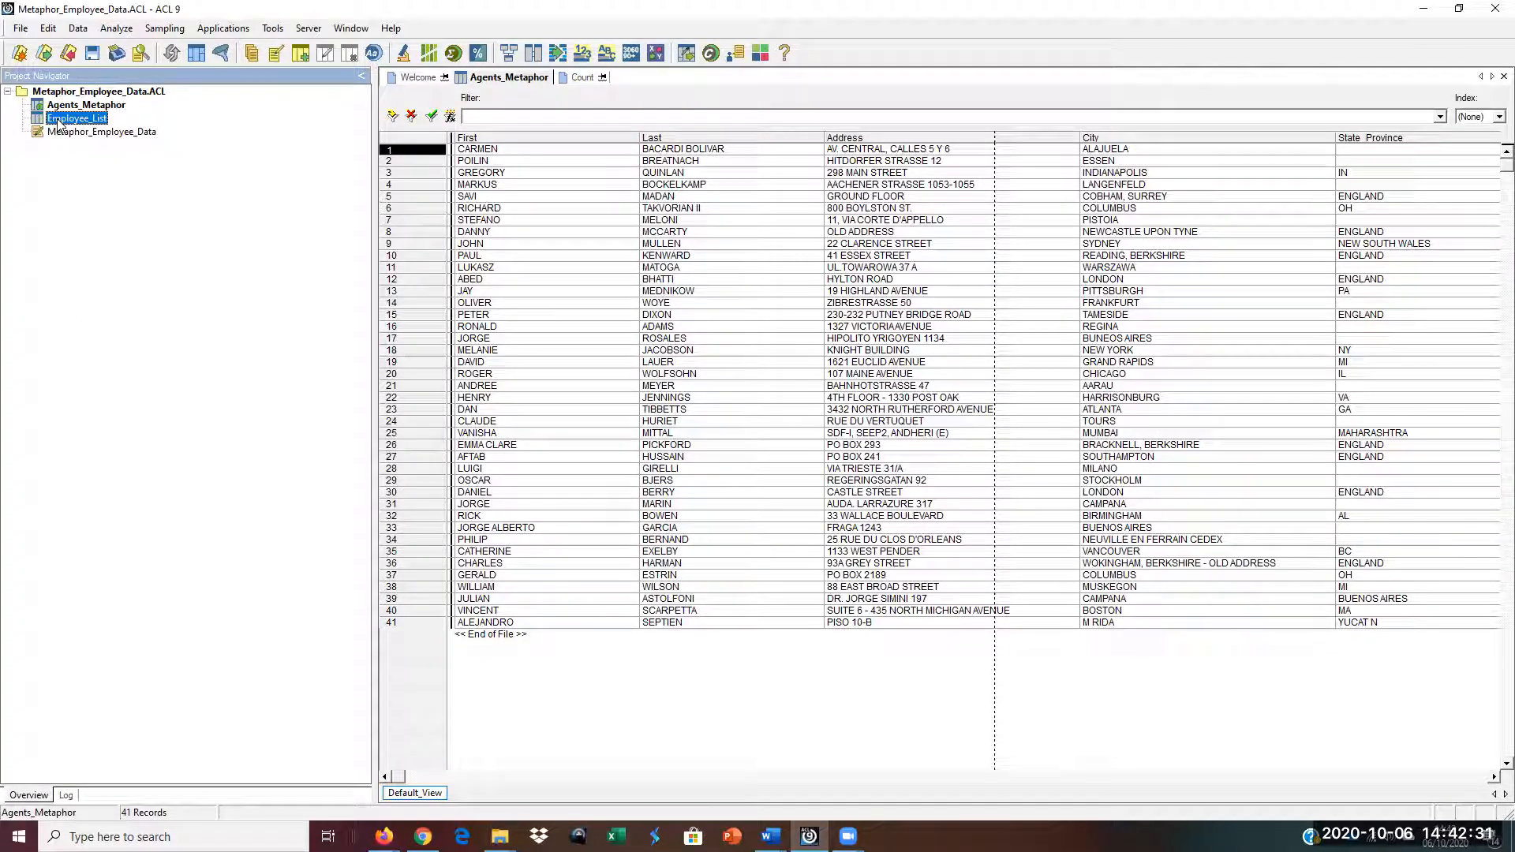
double_click(60, 120)
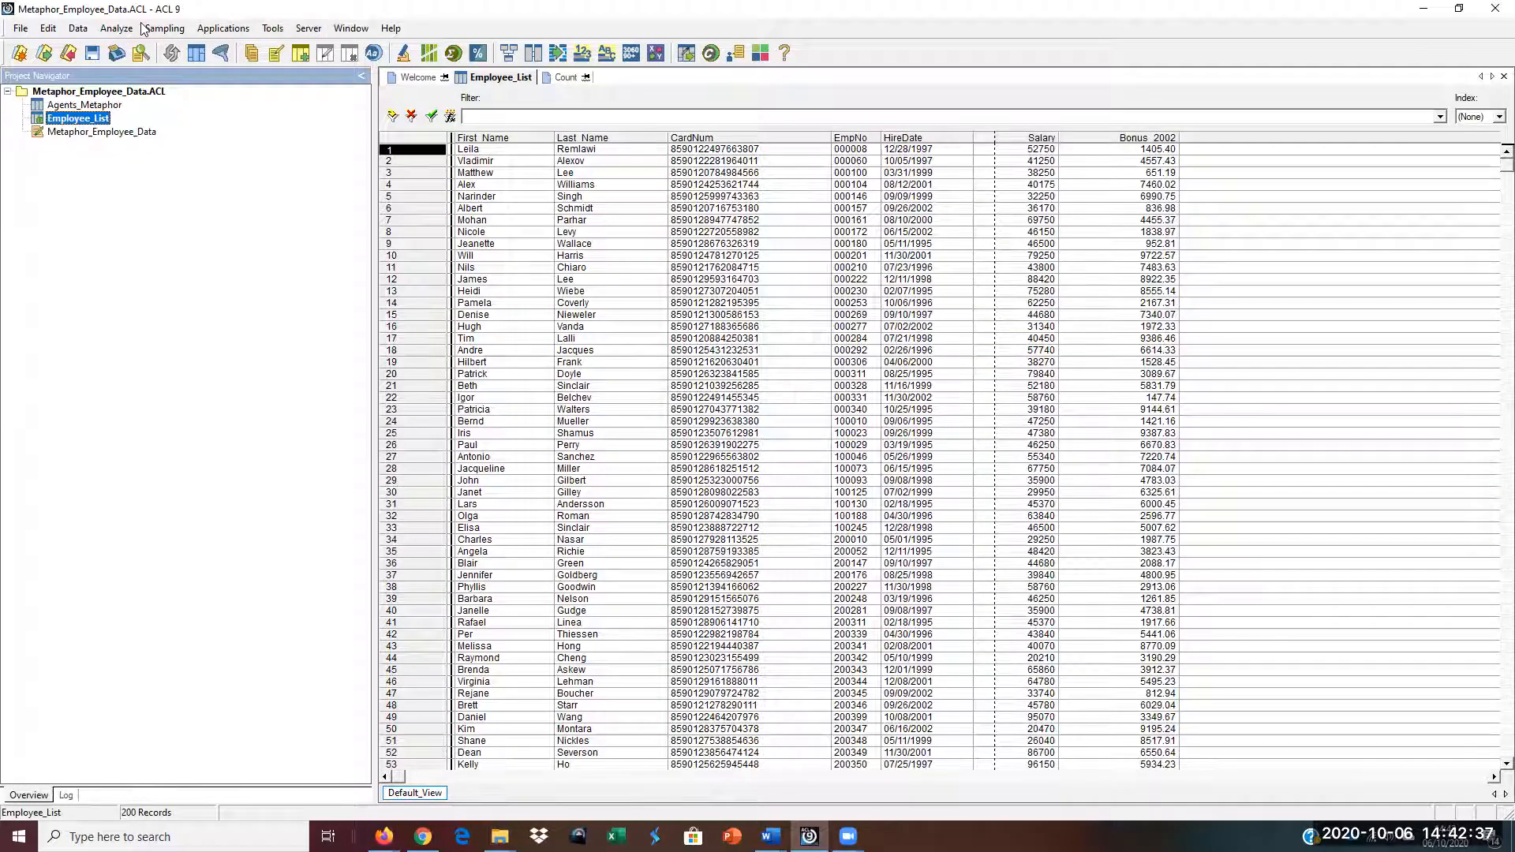
Step: Count all records in the Employee_List table without an If condition
left_click(115, 29)
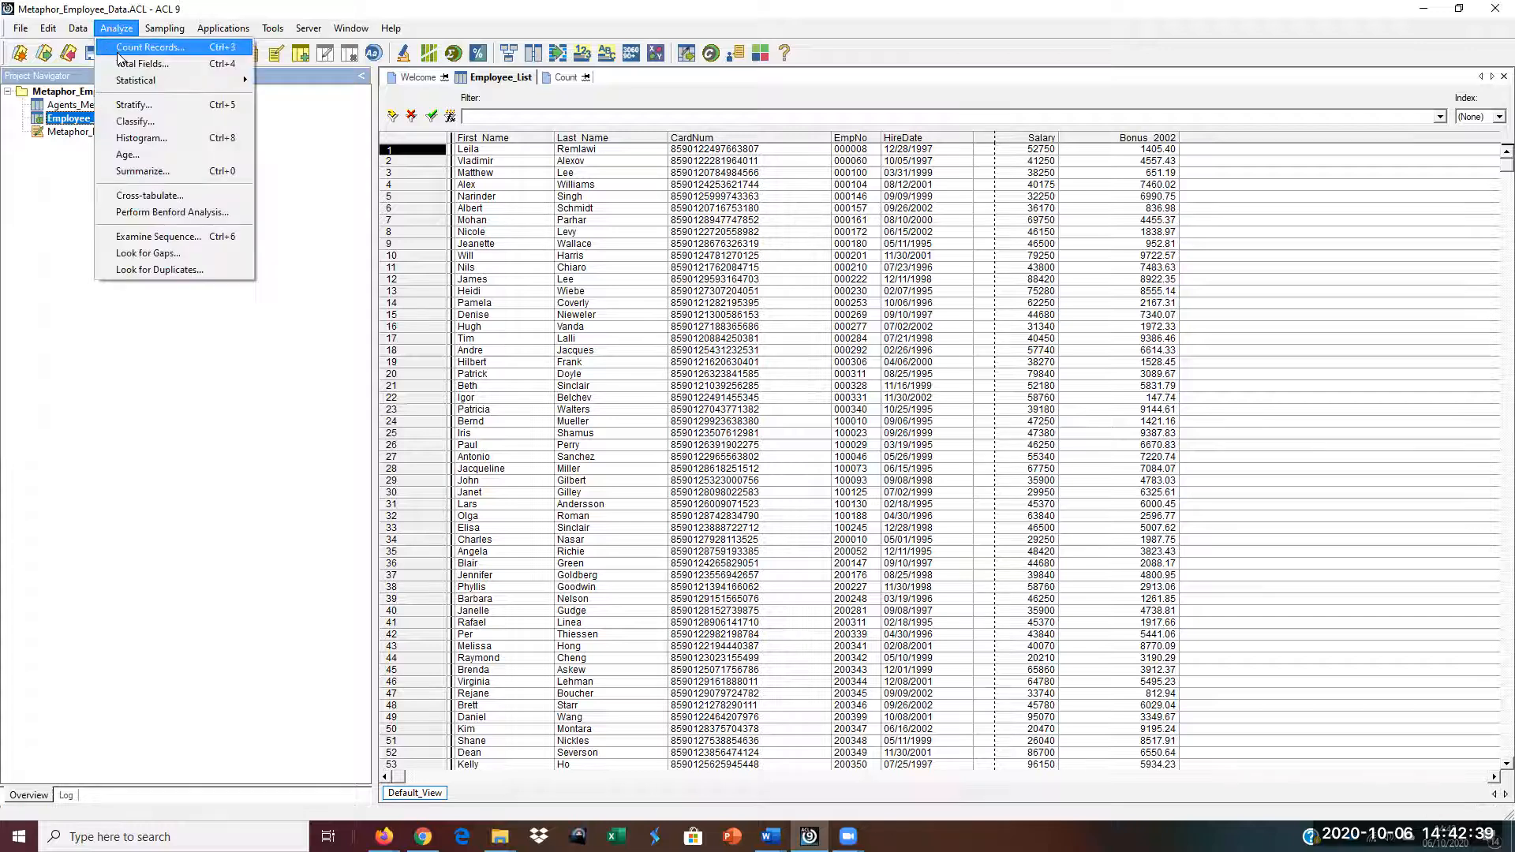
left_click(120, 54)
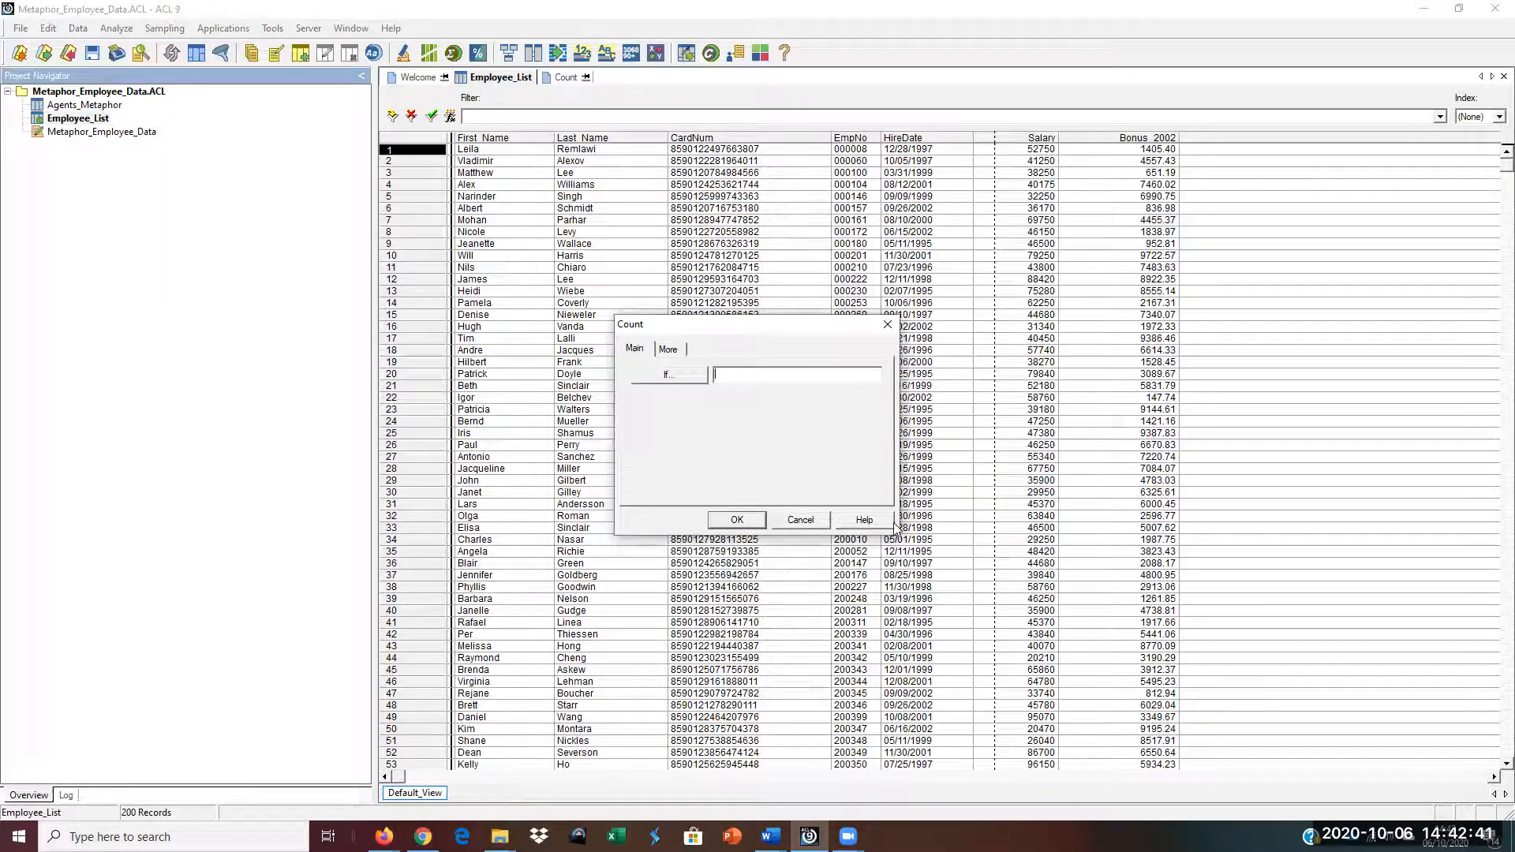
left_click(738, 521)
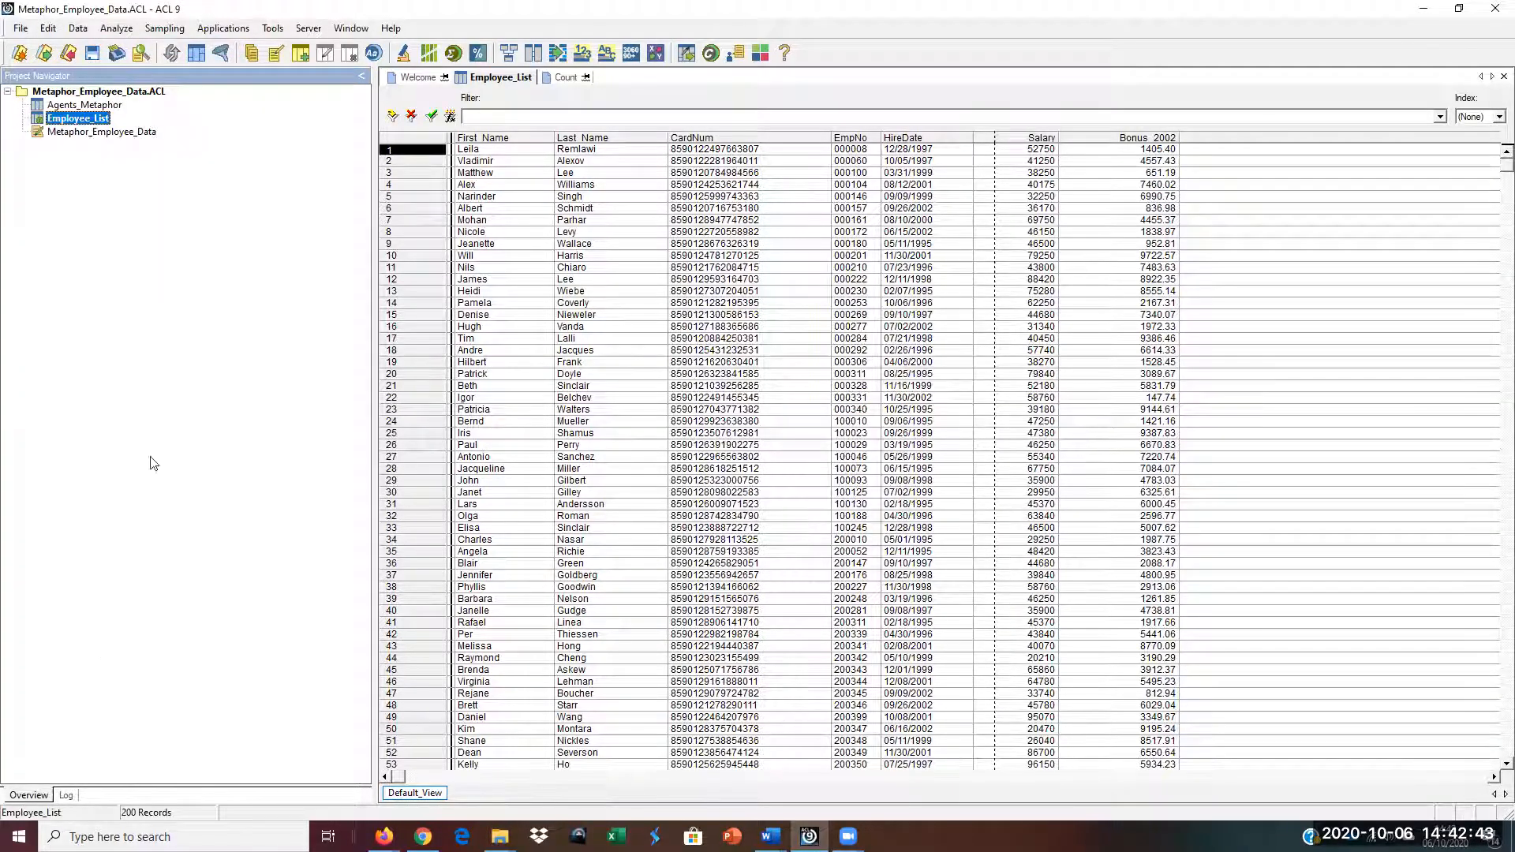
Step: Open the Employee_List COUNT result from the project log and copy its entire contents
left_click(66, 796)
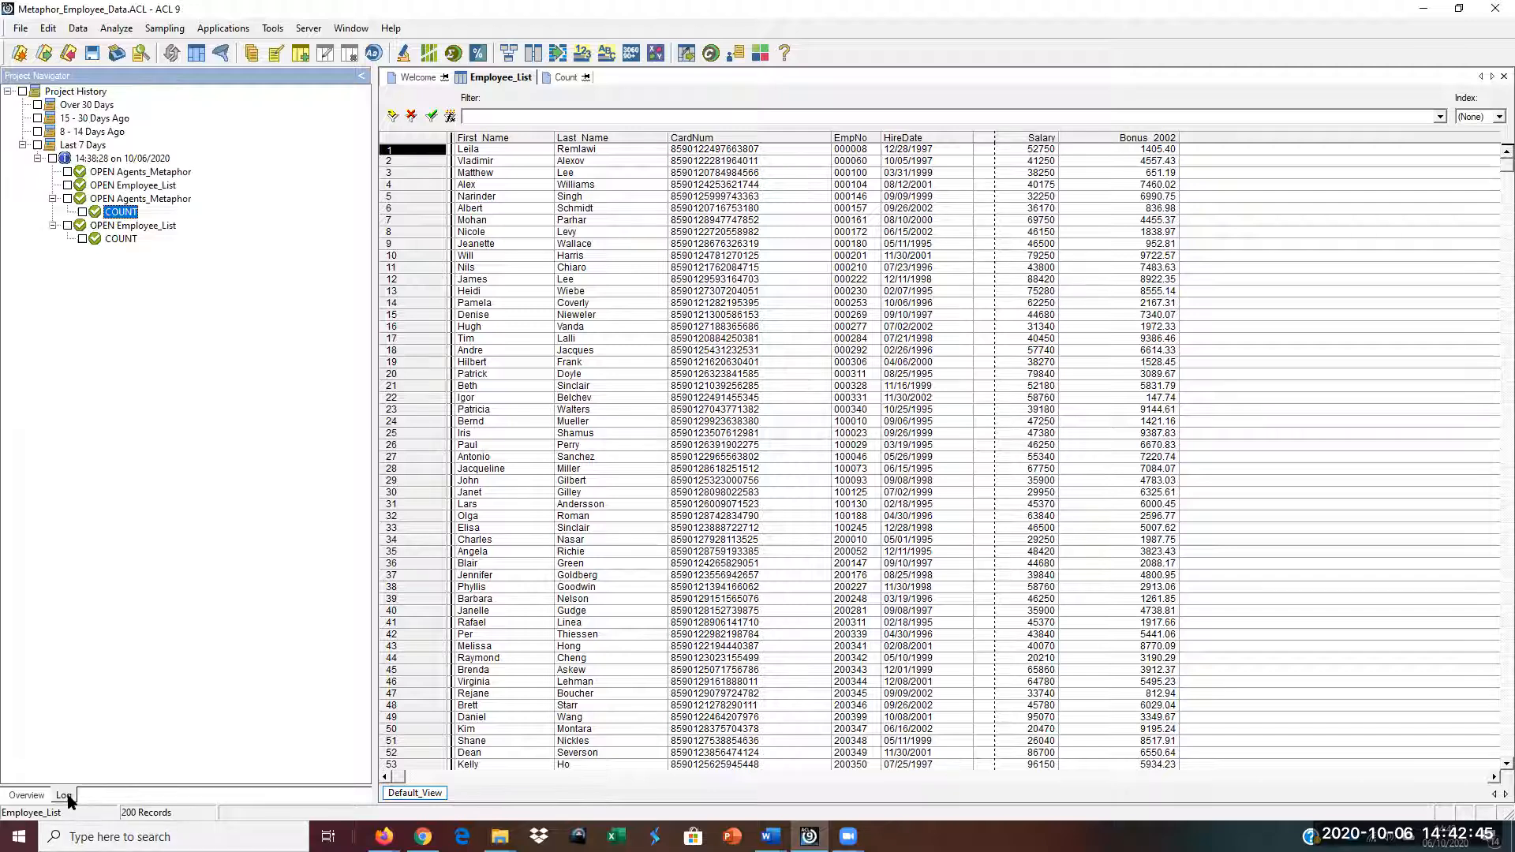
left_click(128, 240)
left_click(124, 241)
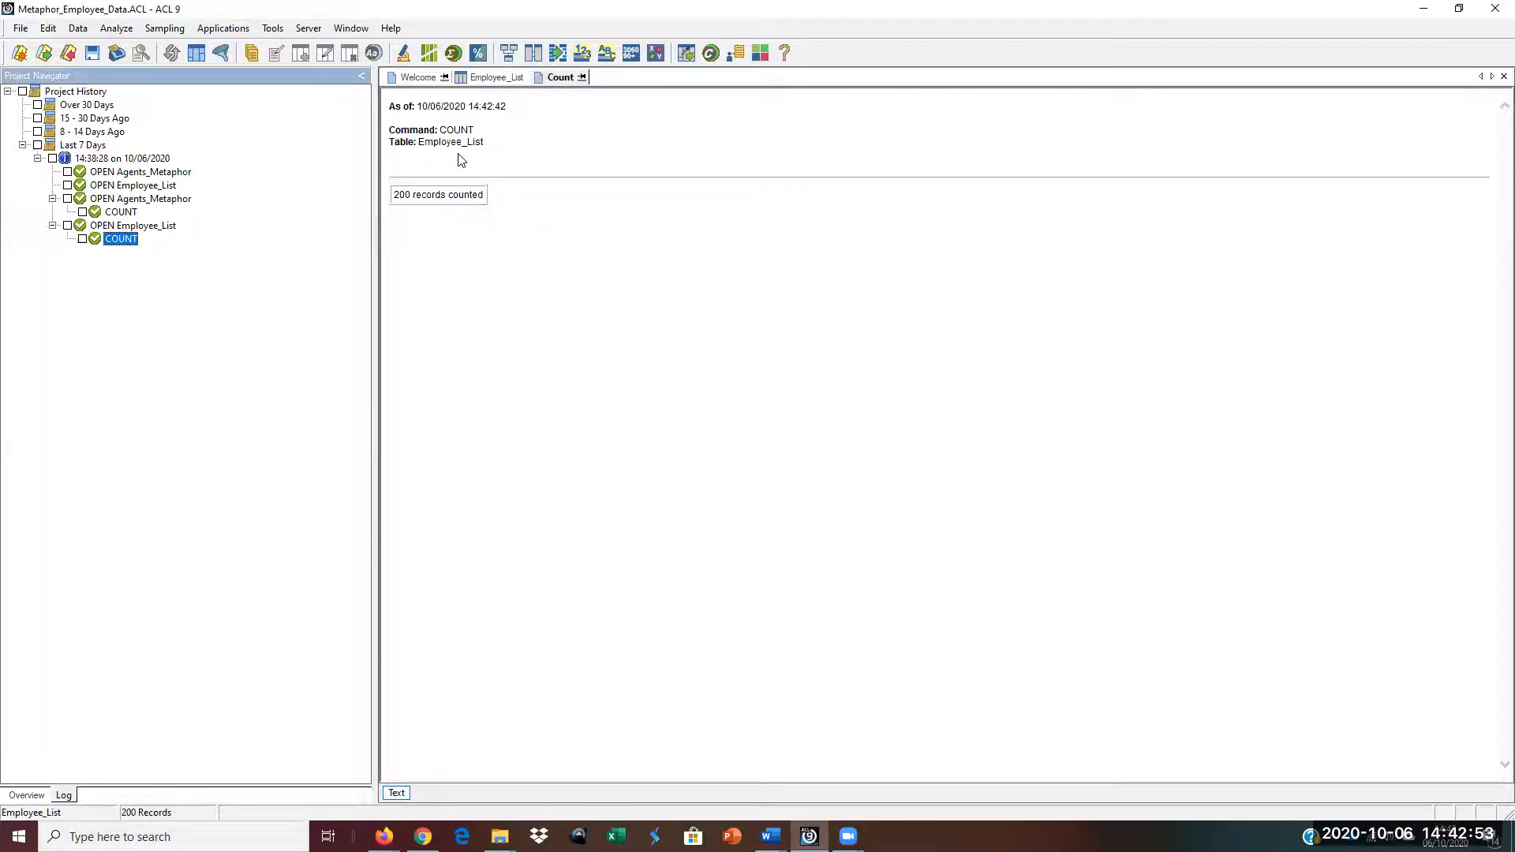
left_click(545, 202)
key("ctrl+a")
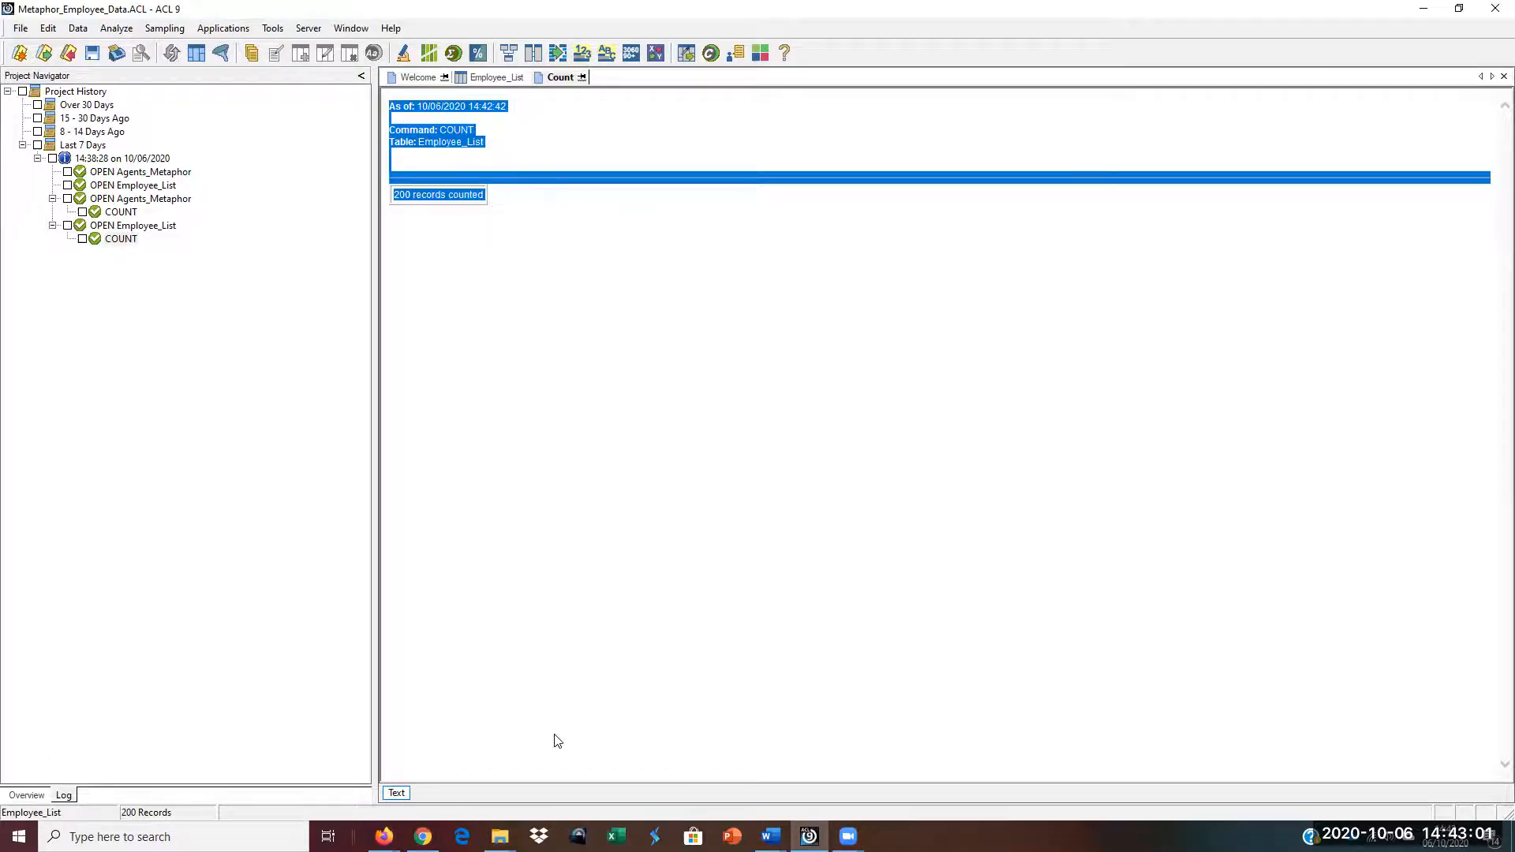
Step: Switch to Document1 in Word and paste the copied Employee_List count result below the Agents_Metaphor result
mouse_move(771, 837)
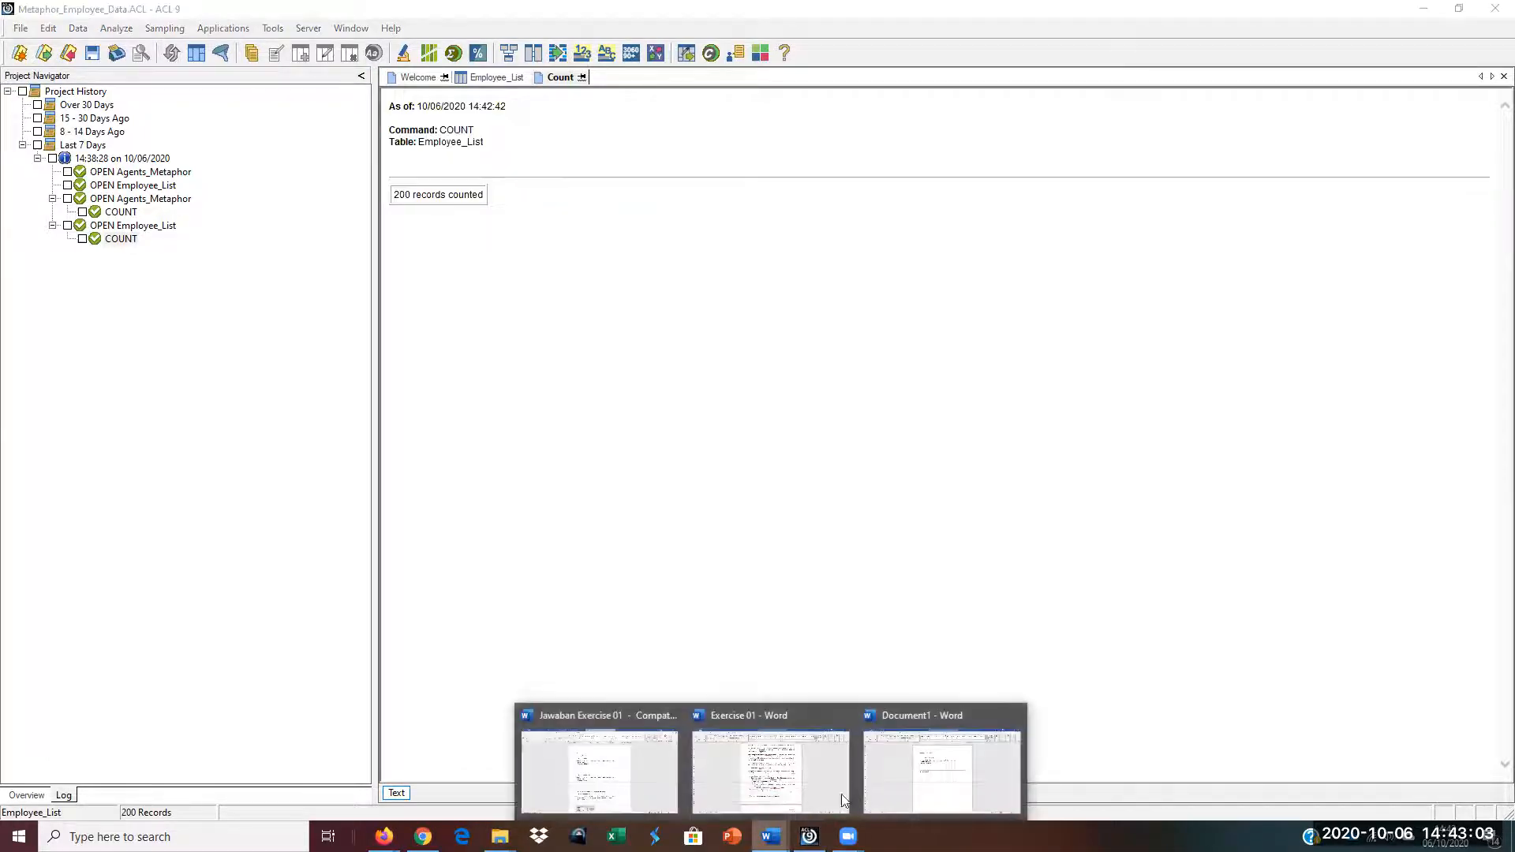
left_click(916, 763)
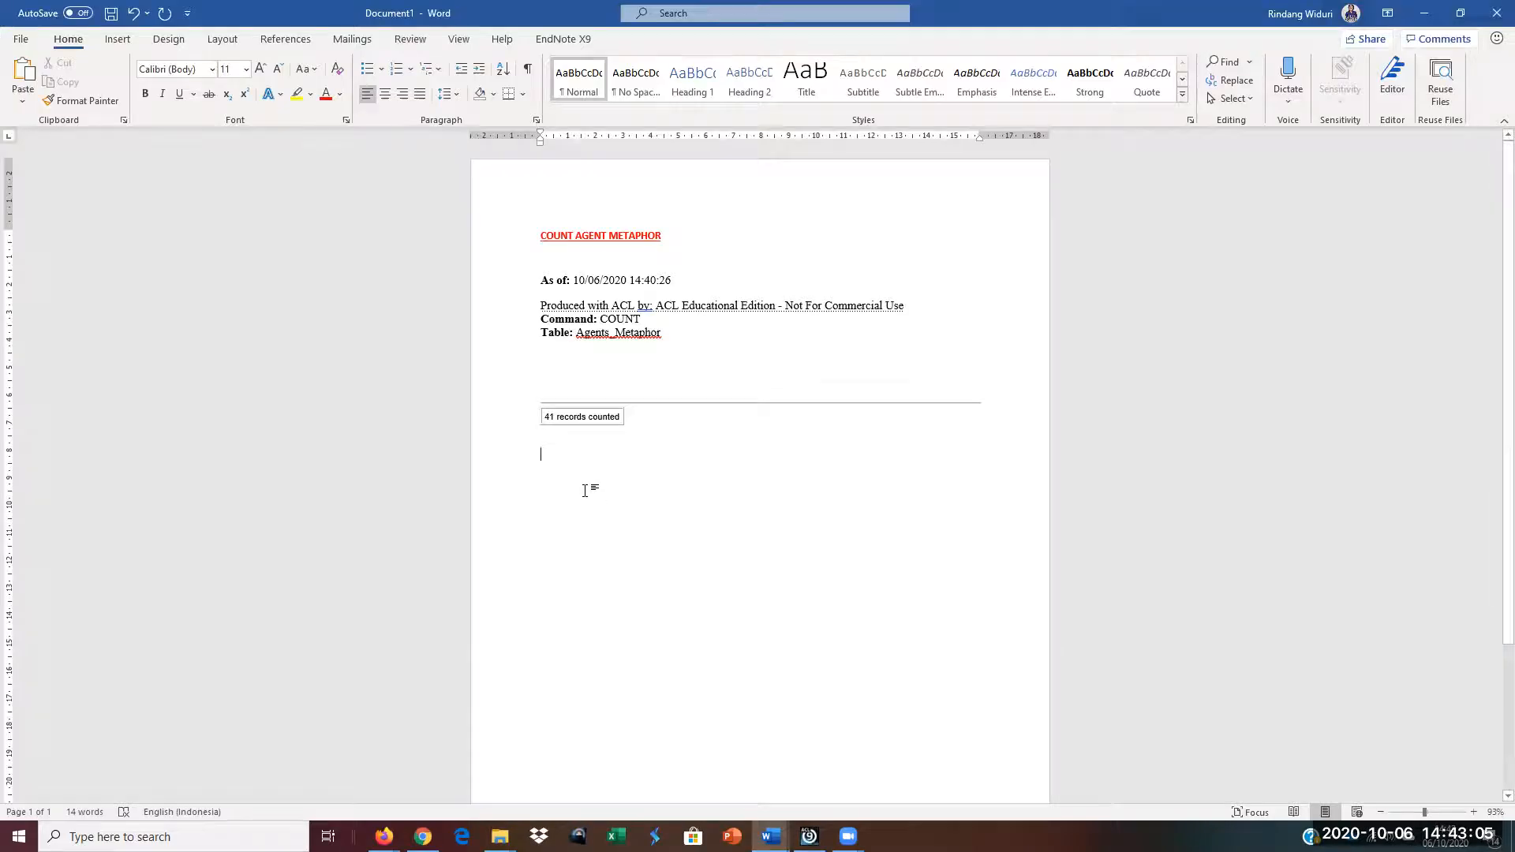
type("As of: 10/06/2020 14:42:42  Produced with ACL by: ACL Educational Edition - Not For Commercial Use Command: COUNT Table: Employee_List  200 records counted")
Step: Insert a line above the Employee_List result and add the heading COUNT EMPLOYEE LIST
left_click(555, 431)
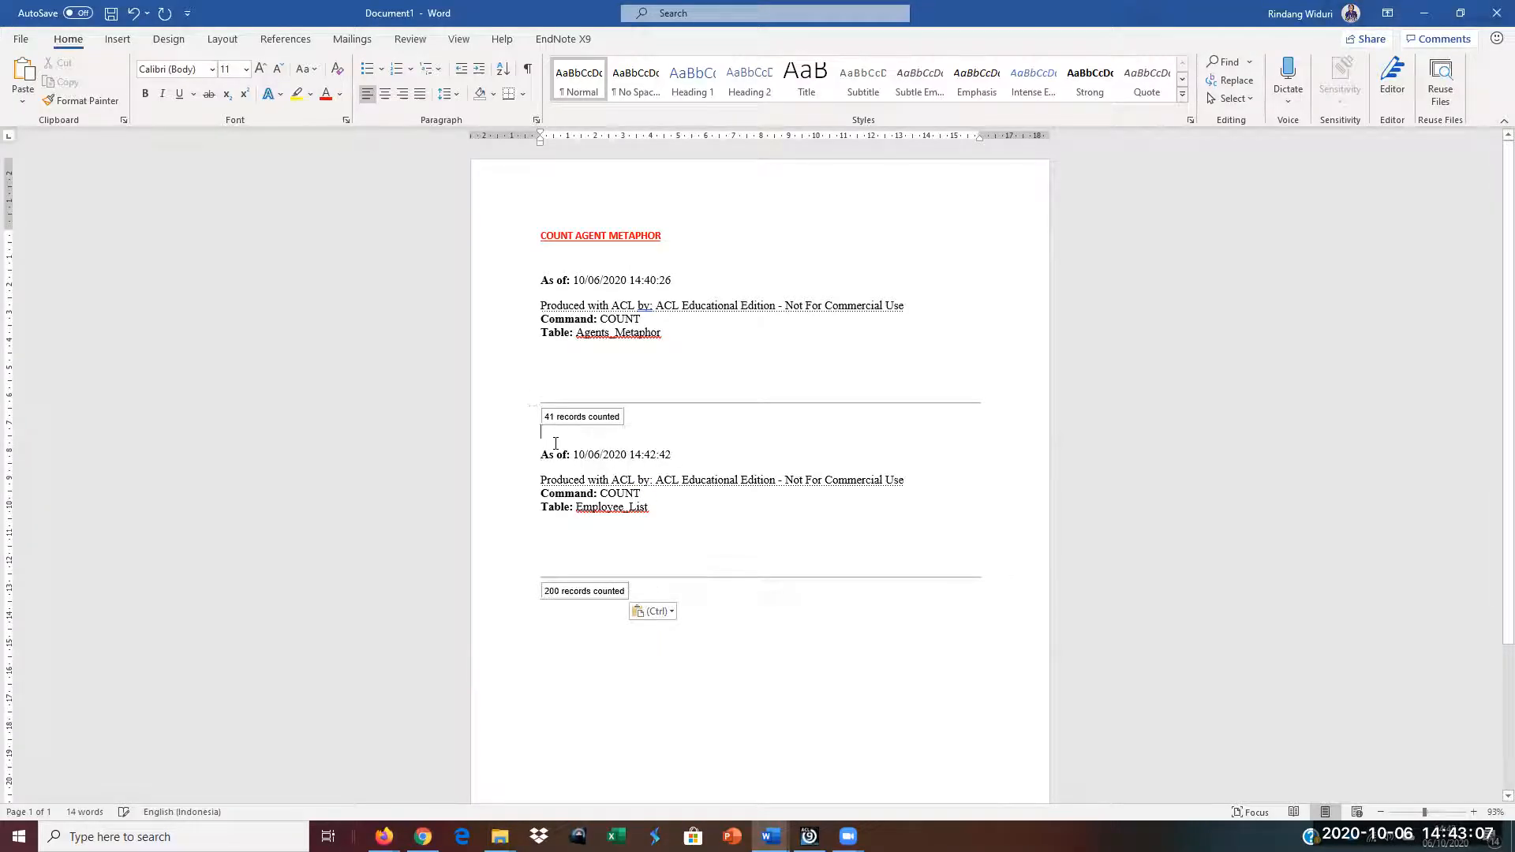
key("Return")
type("COUNT EMPLOYEE LIST")
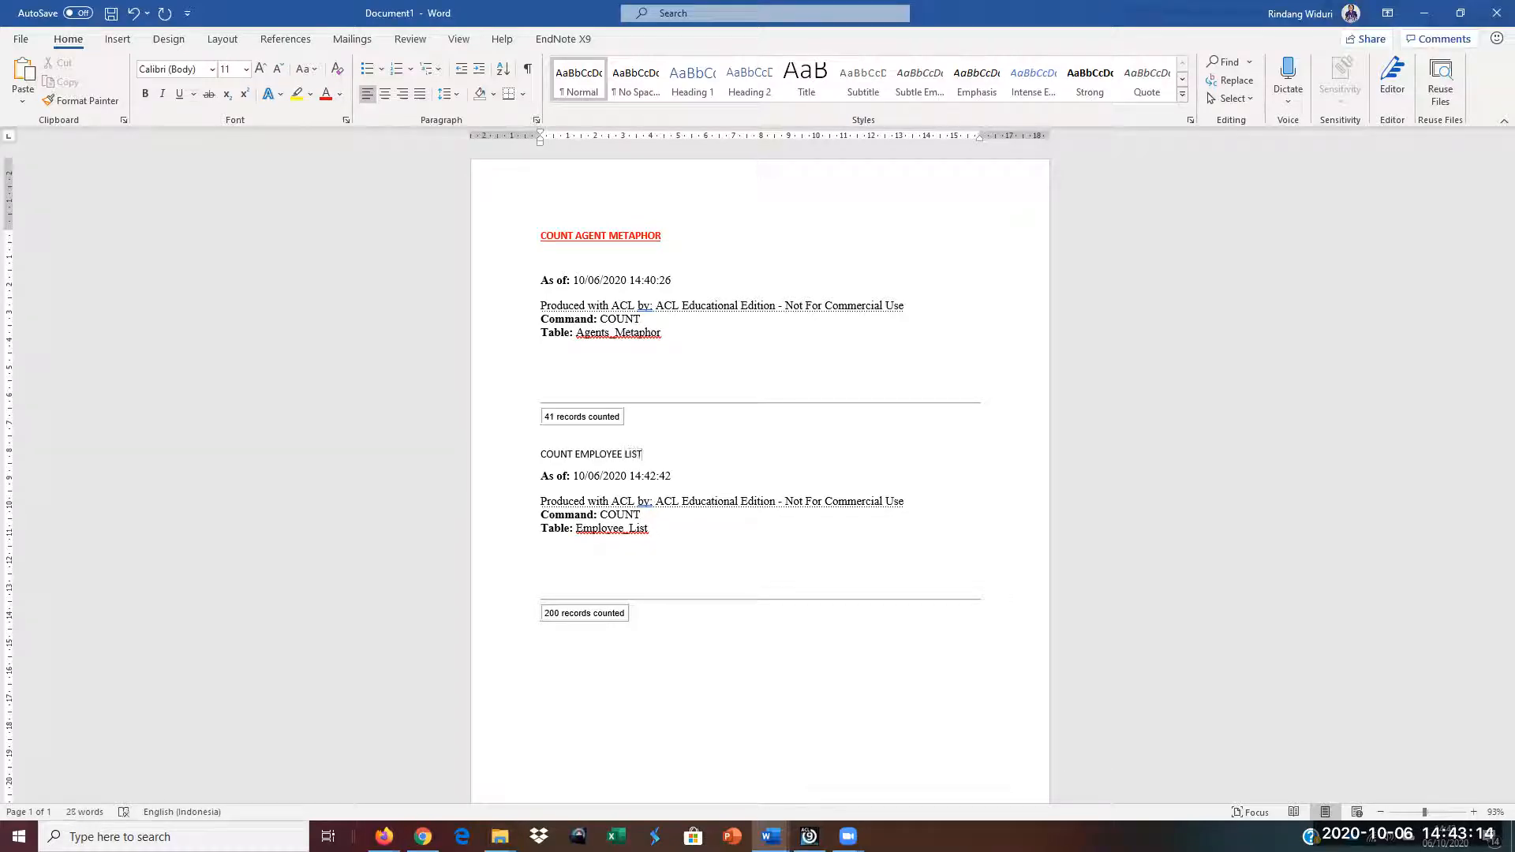
Step: Make the COUNT EMPLOYEE LIST heading bold, red and underlined
key("shift+Home")
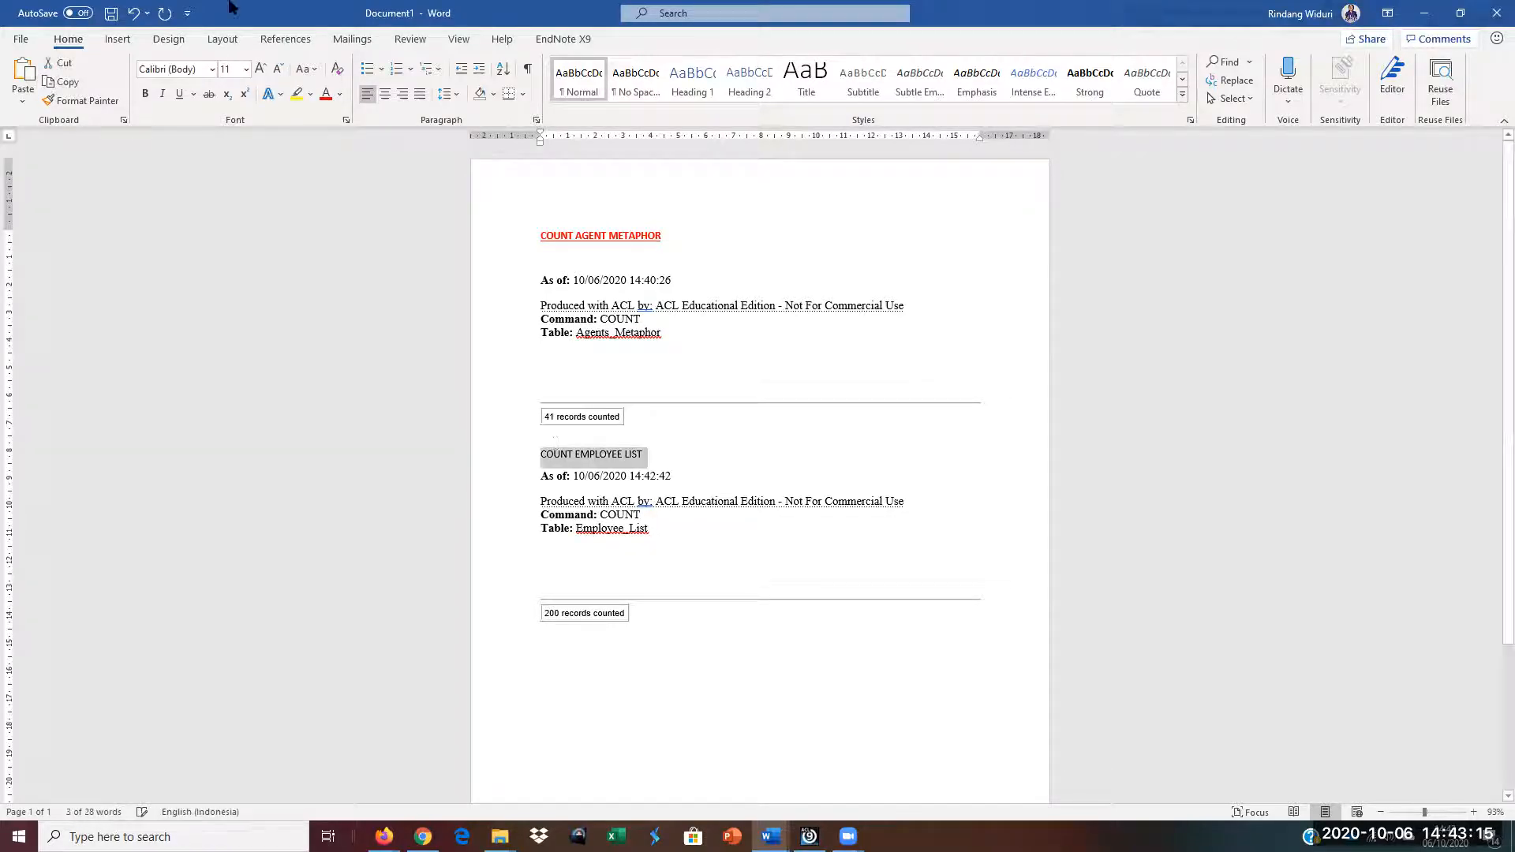
left_click(145, 94)
left_click(324, 93)
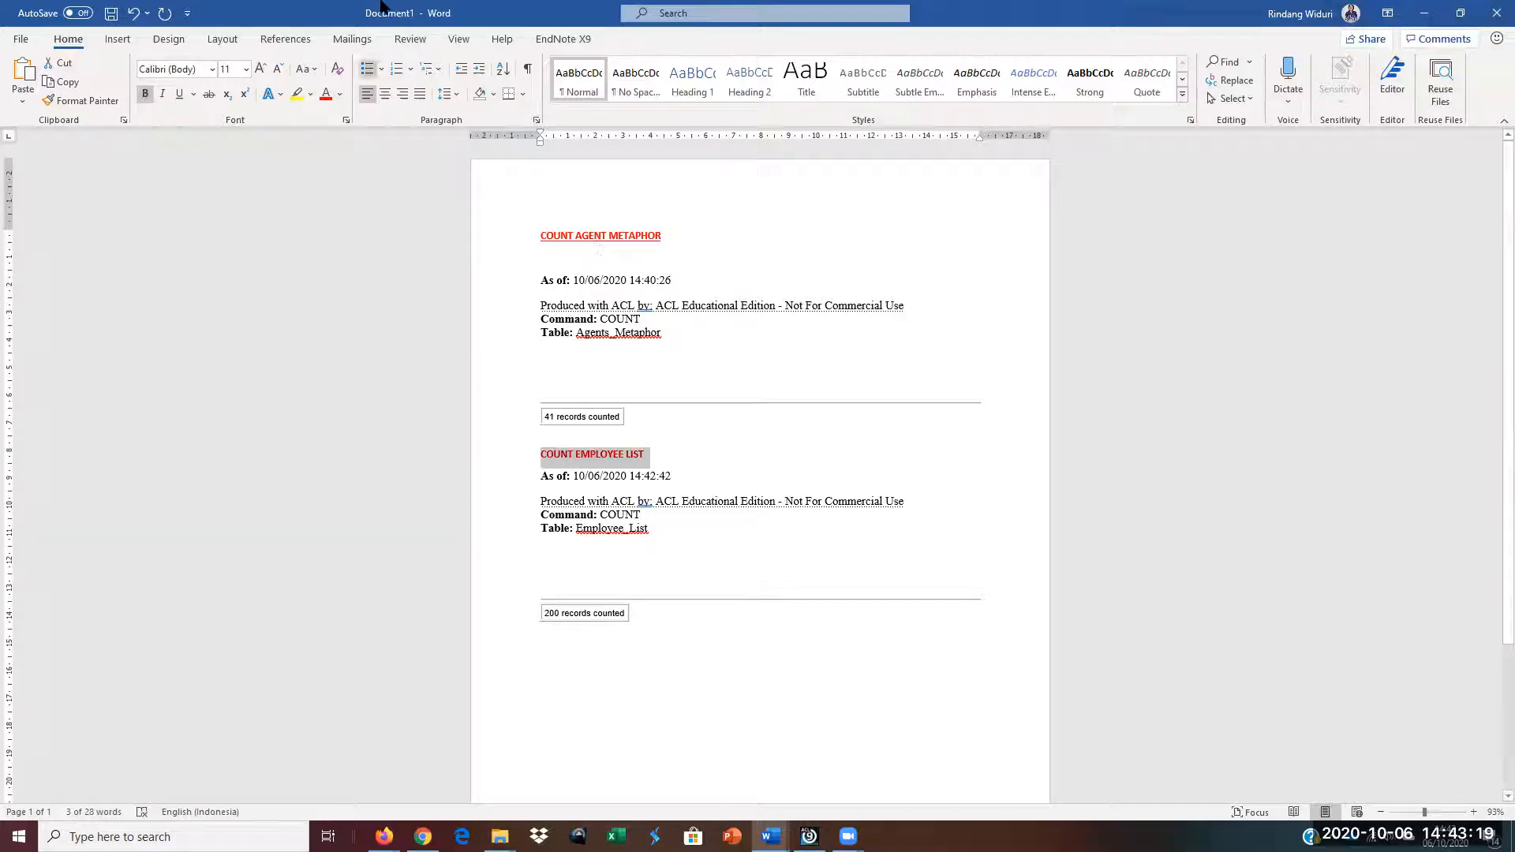
left_click(183, 94)
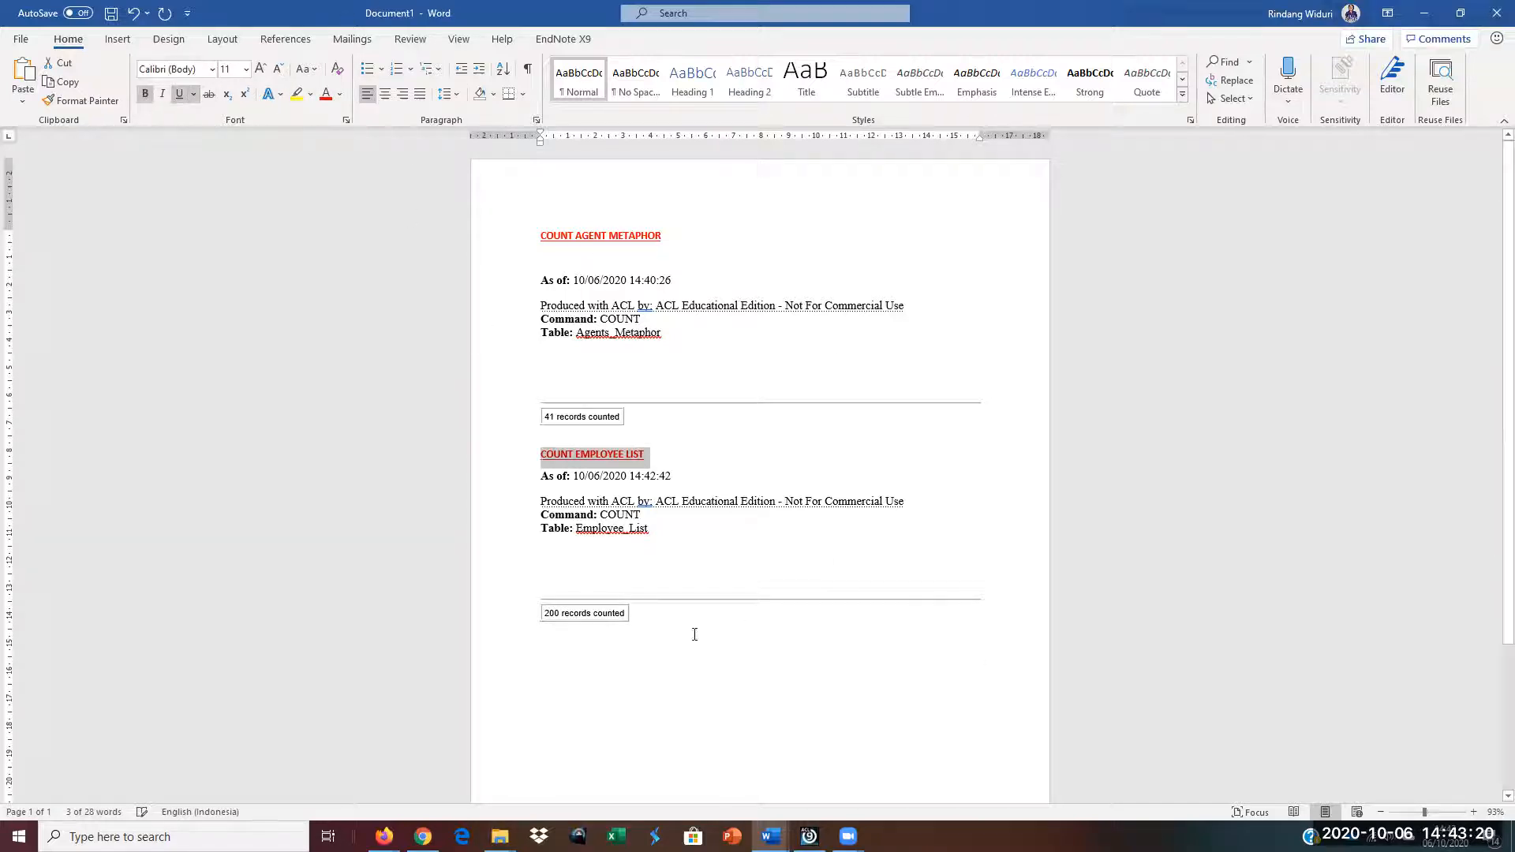
left_click(650, 537)
Step: Insert a new first line reading JAWABAN NO 1: above the COUNT AGENT METAPHOR heading
left_click(535, 221)
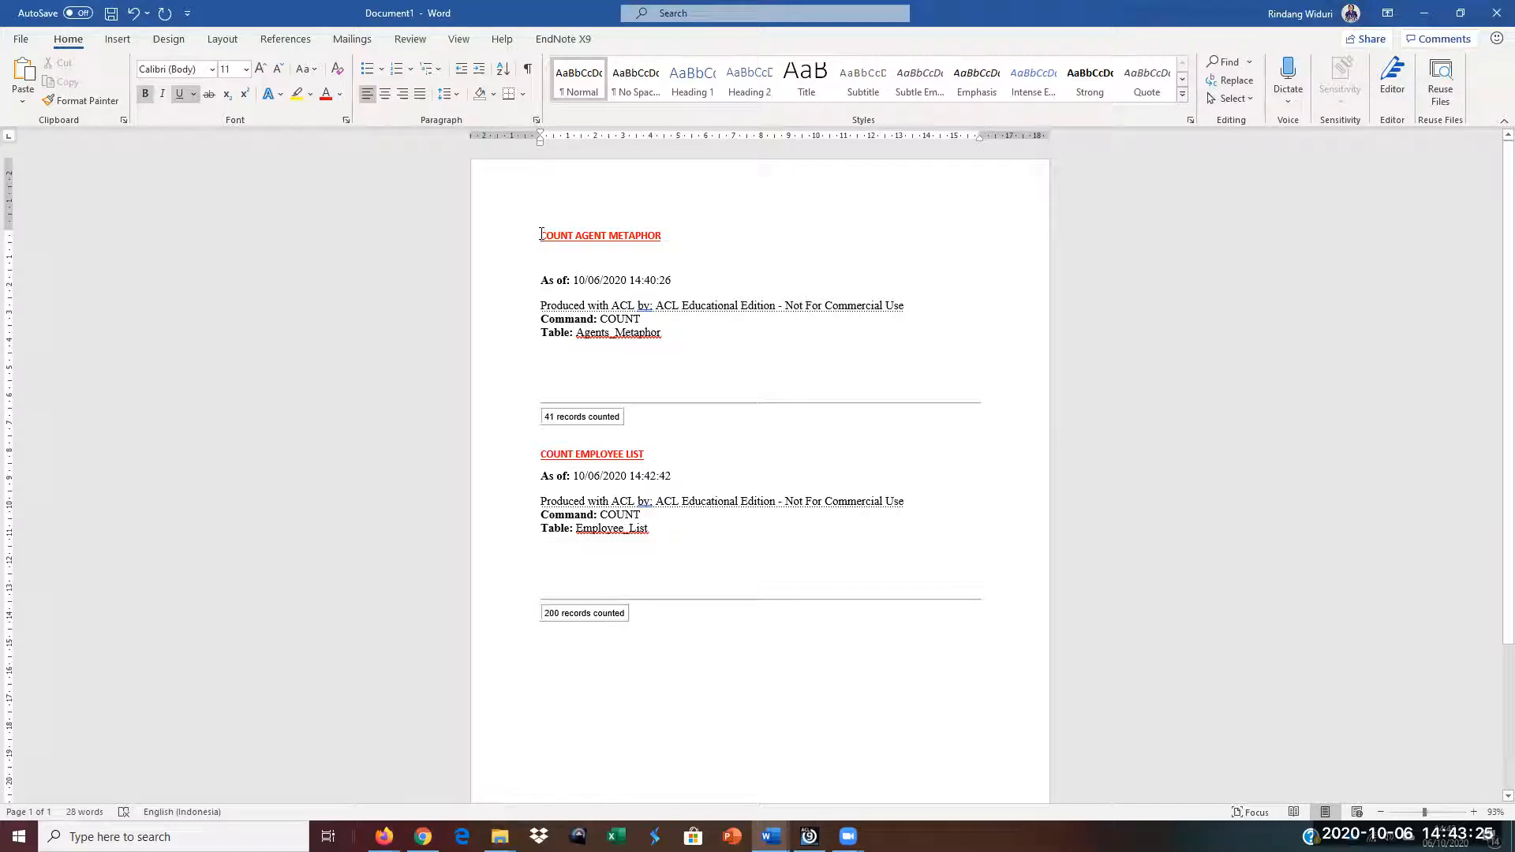
key("Return")
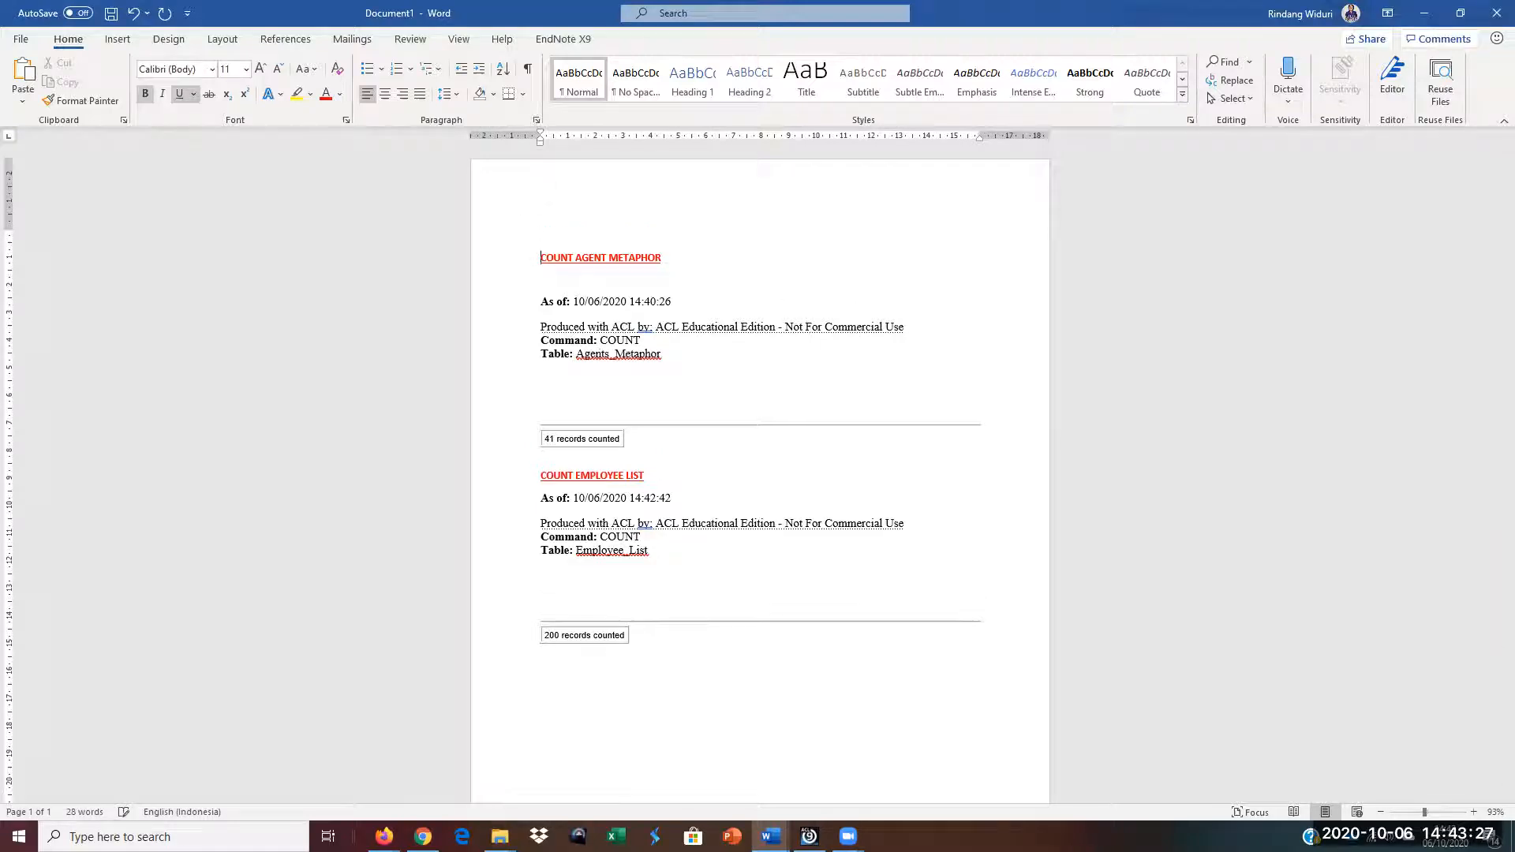
type("JAWABAN NO 1:")
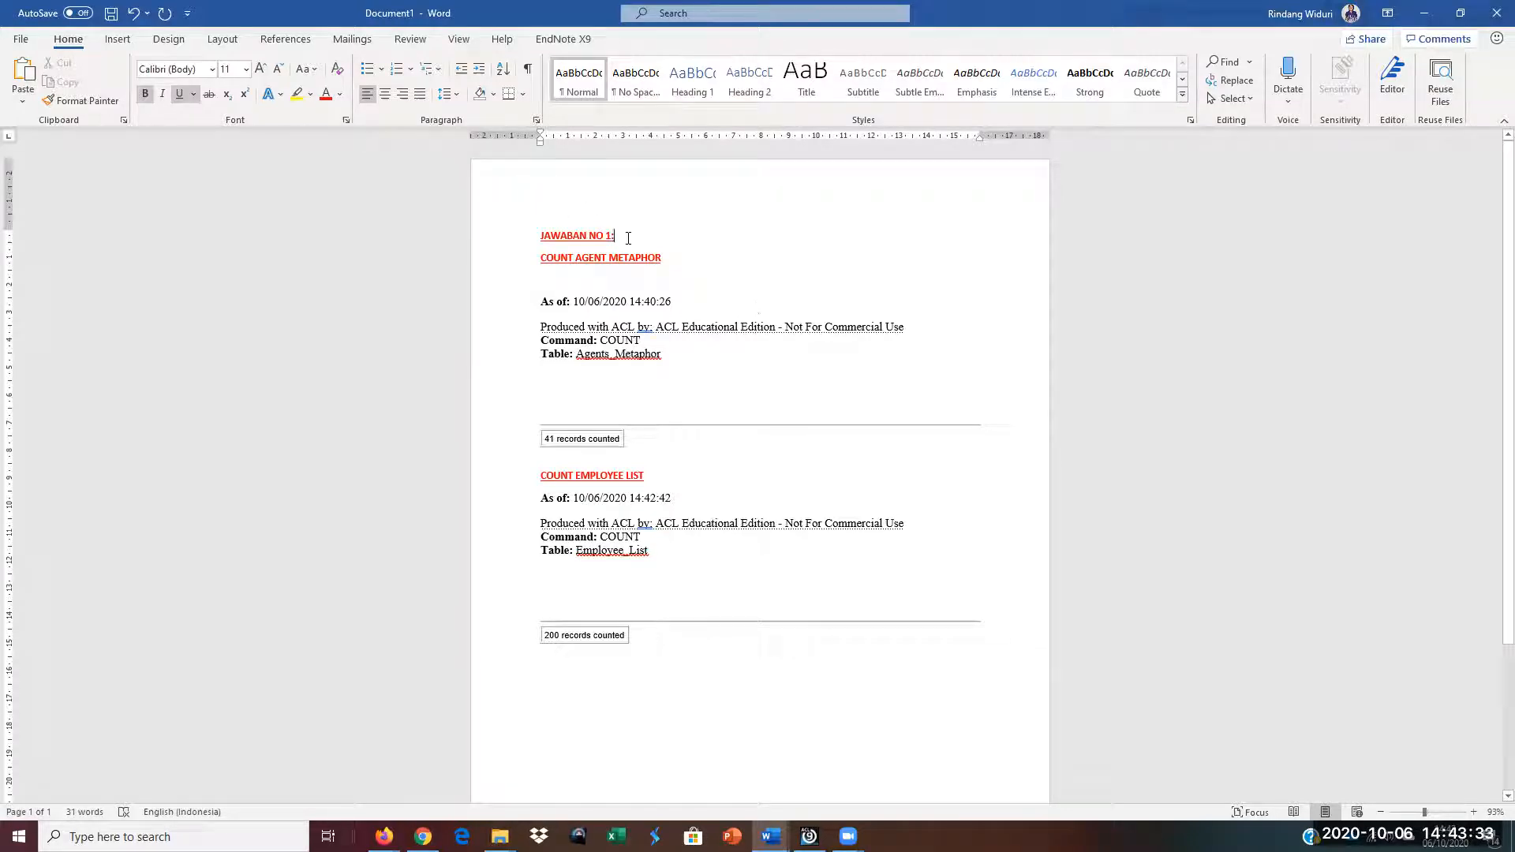
Step: Copy the JAWABAN NO 1: heading below the Employee_List result and change the copy to JAWABAN NO 2:
left_click_drag(628, 237, 537, 233)
key("ctrl+c")
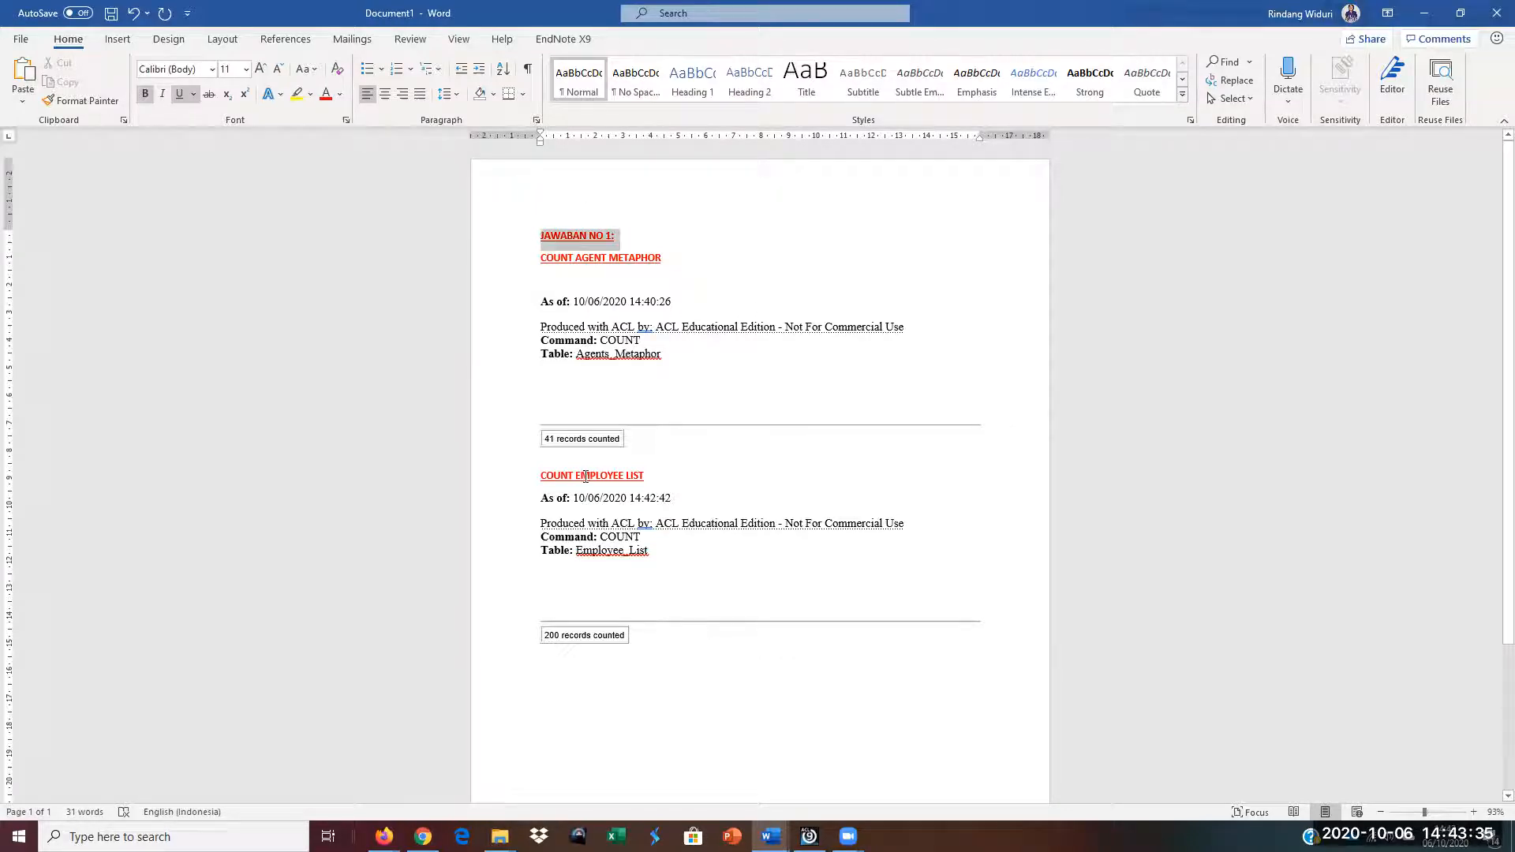
left_click(549, 684)
scroll(552, 674, "down", 3)
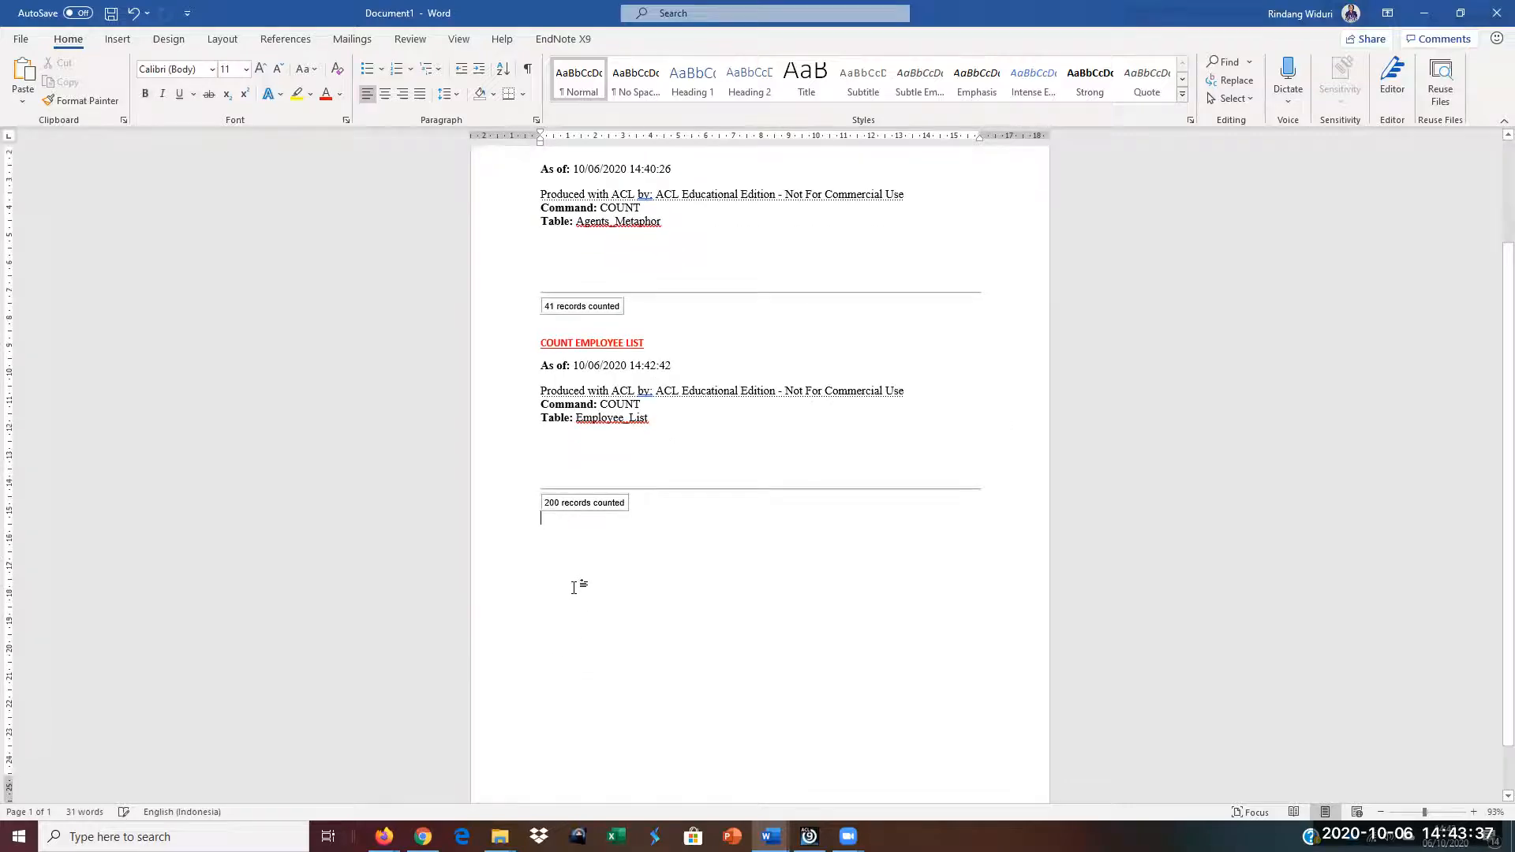
key("ctrl+v")
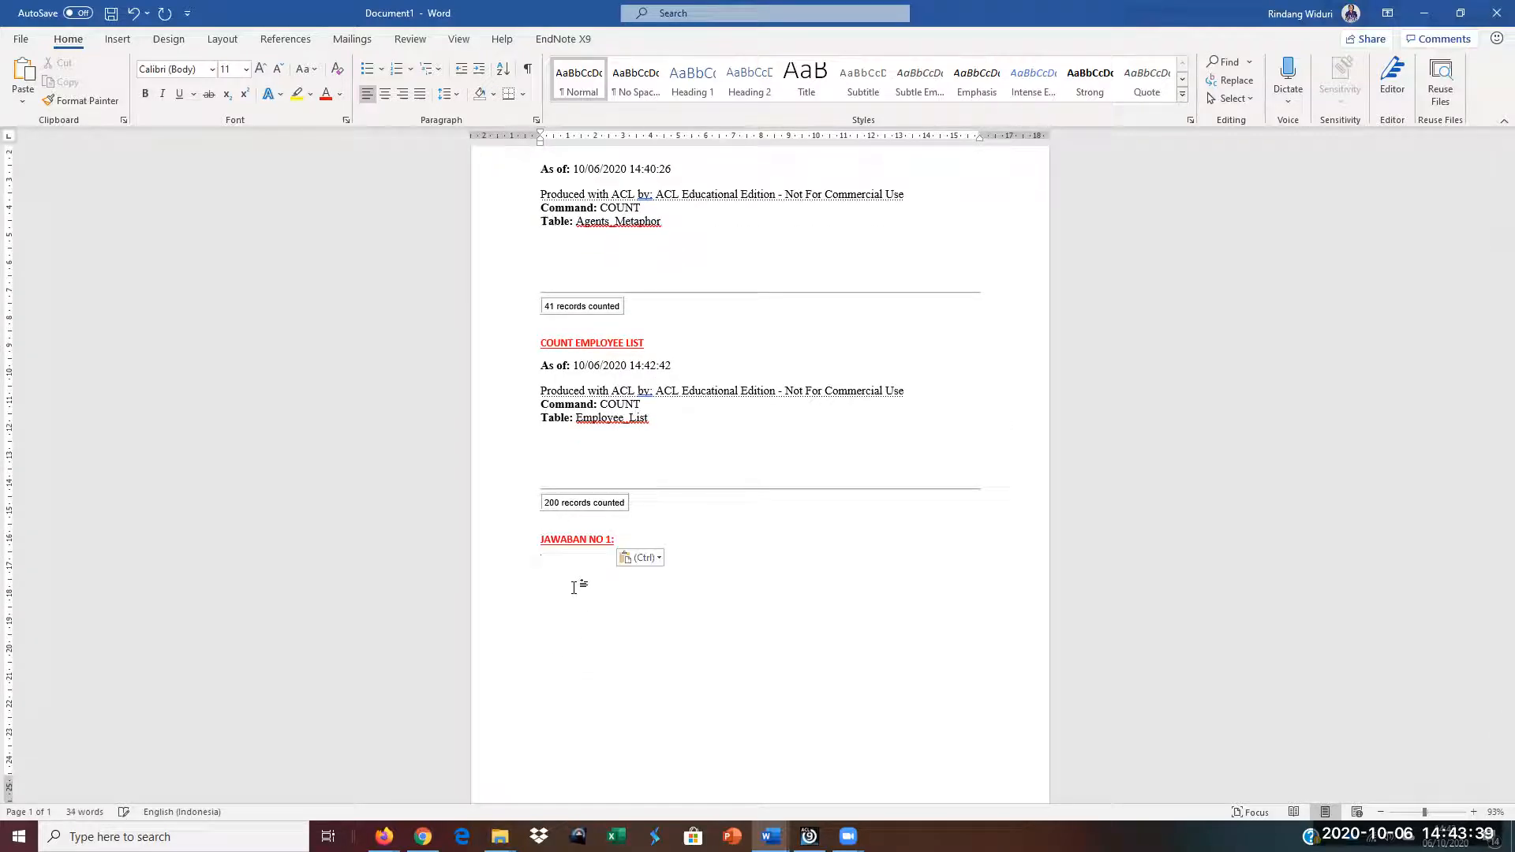
left_click(611, 539)
key("BackSpace")
type("2")
Step: Read the statistics instructions for Employee_List under Task 1 item 2 in the Exercise 01 document, and return to ACL
mouse_move(744, 820)
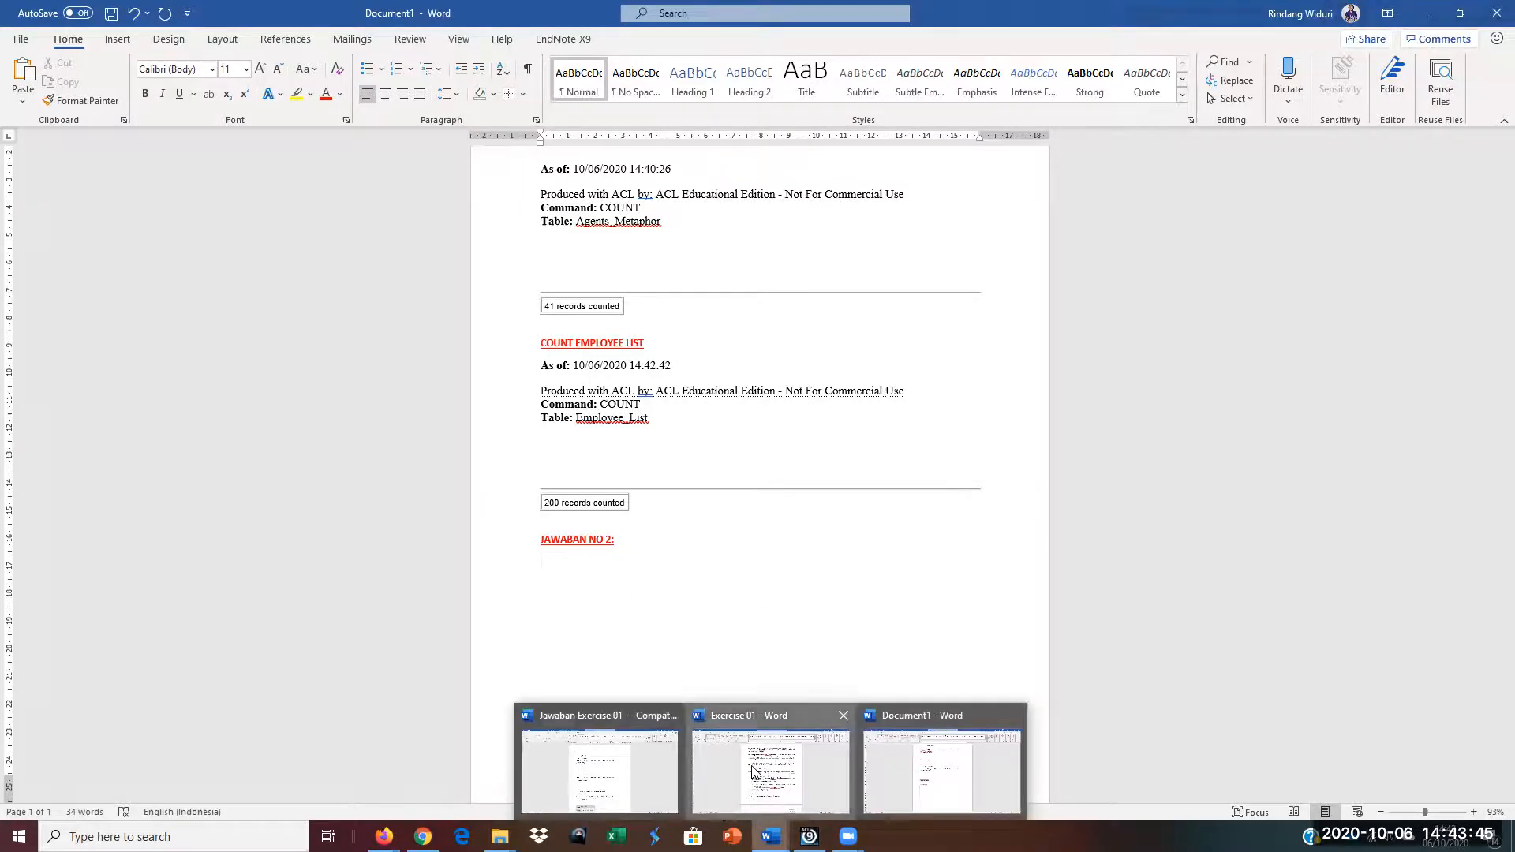
left_click(770, 762)
scroll(606, 504, "down", 2)
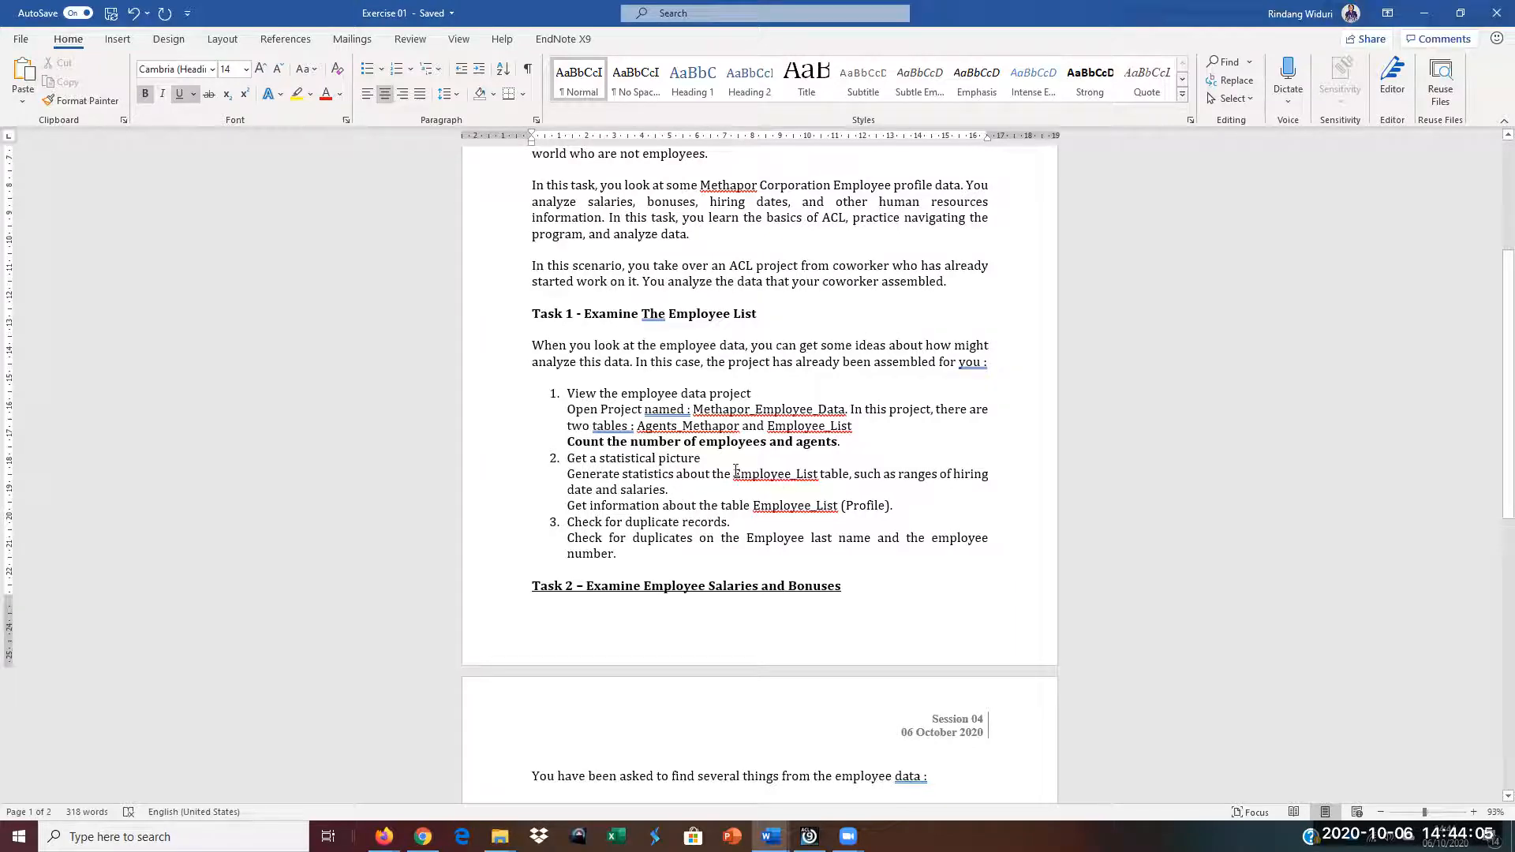
left_click_drag(734, 473, 819, 474)
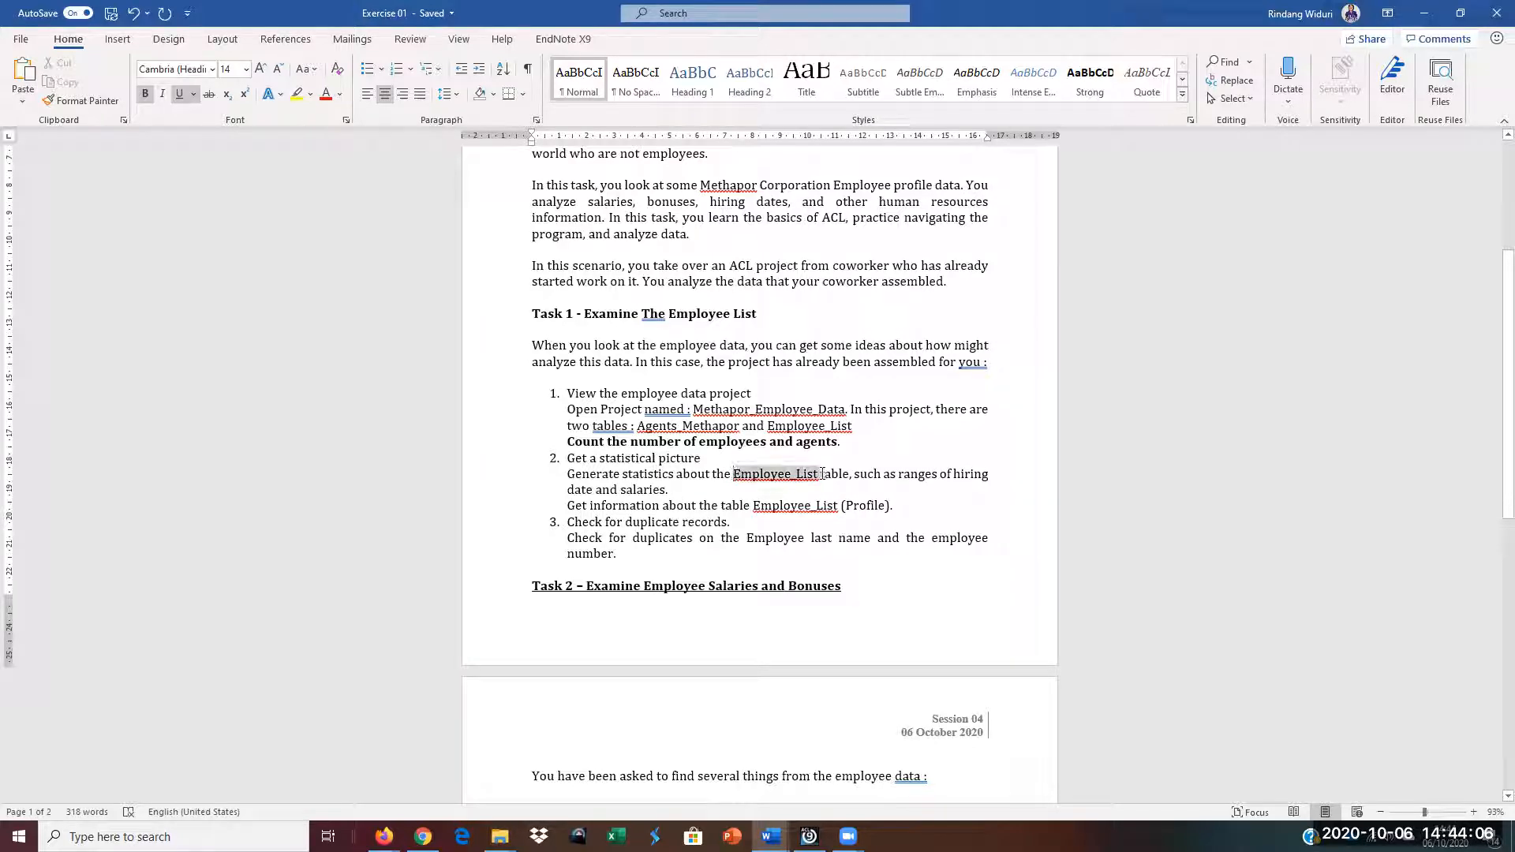
left_click(688, 478)
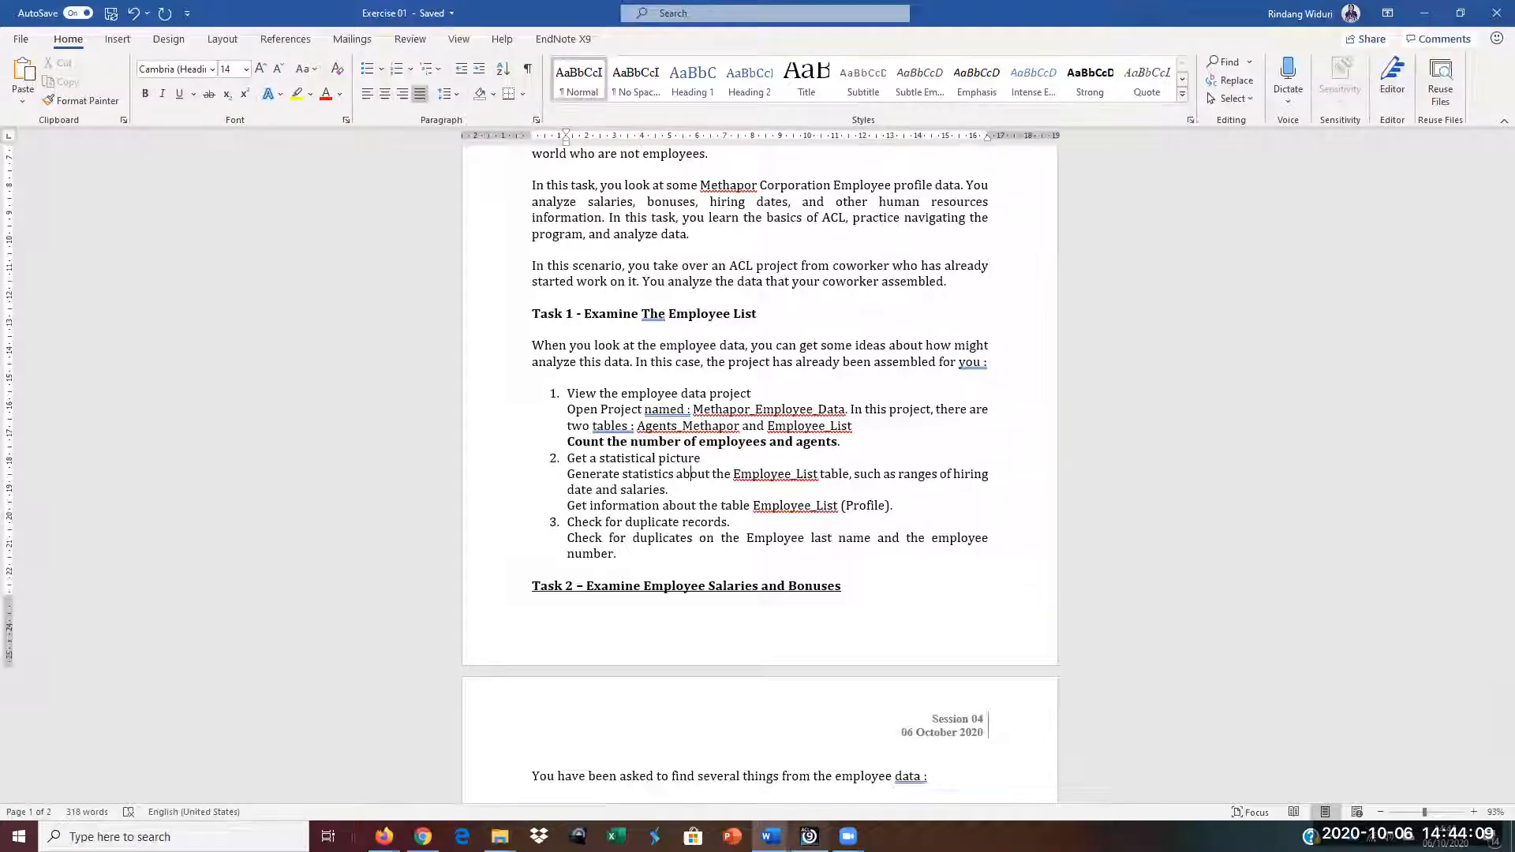
left_click(809, 837)
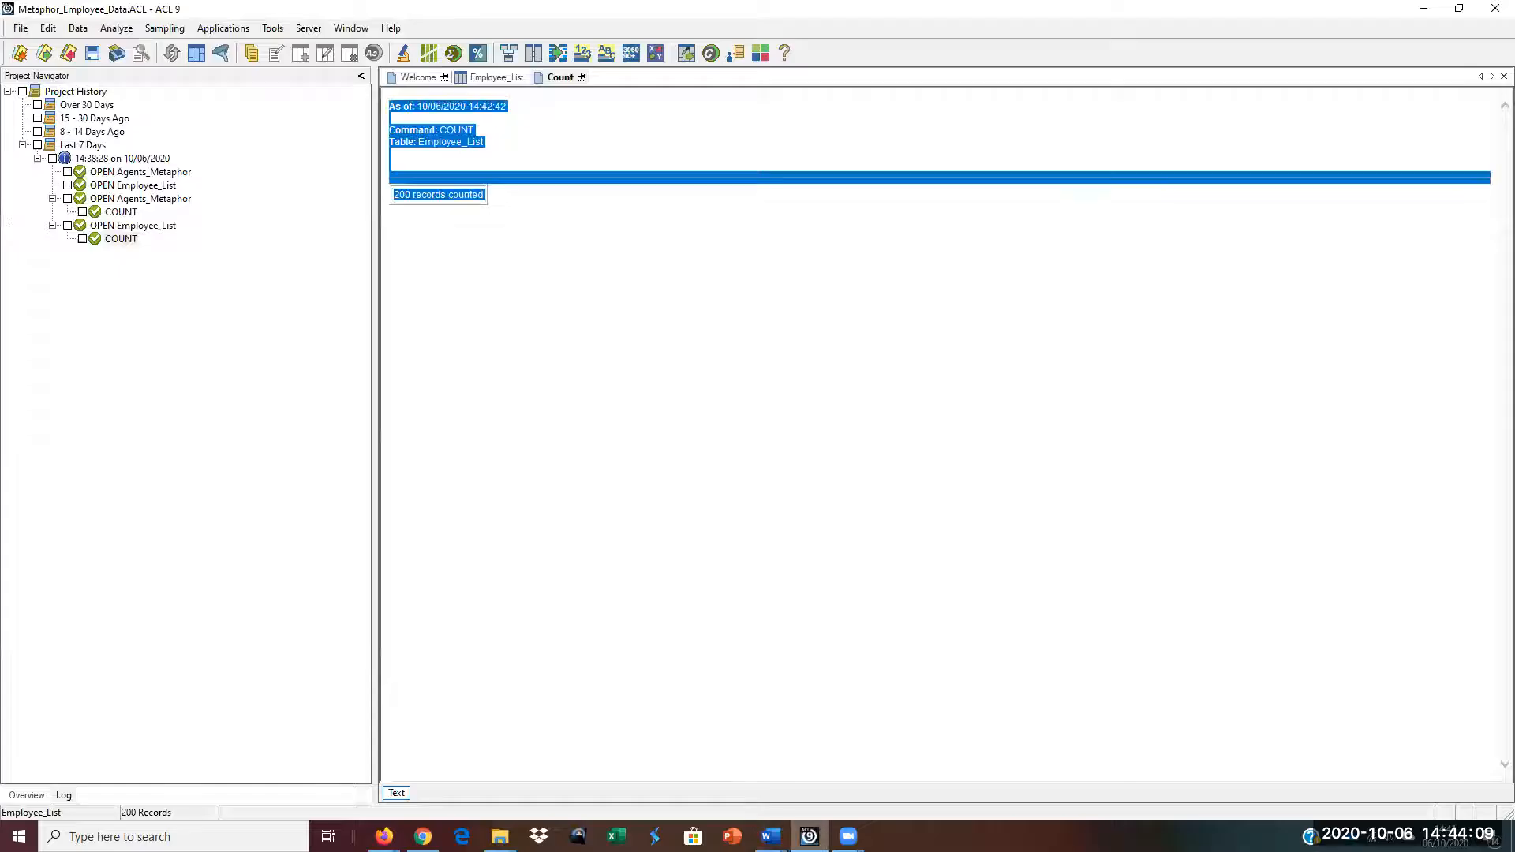
Step: Generate statistics on the HireDate and Salary fields of the Employee_List table, with output to the screen
left_click(514, 78)
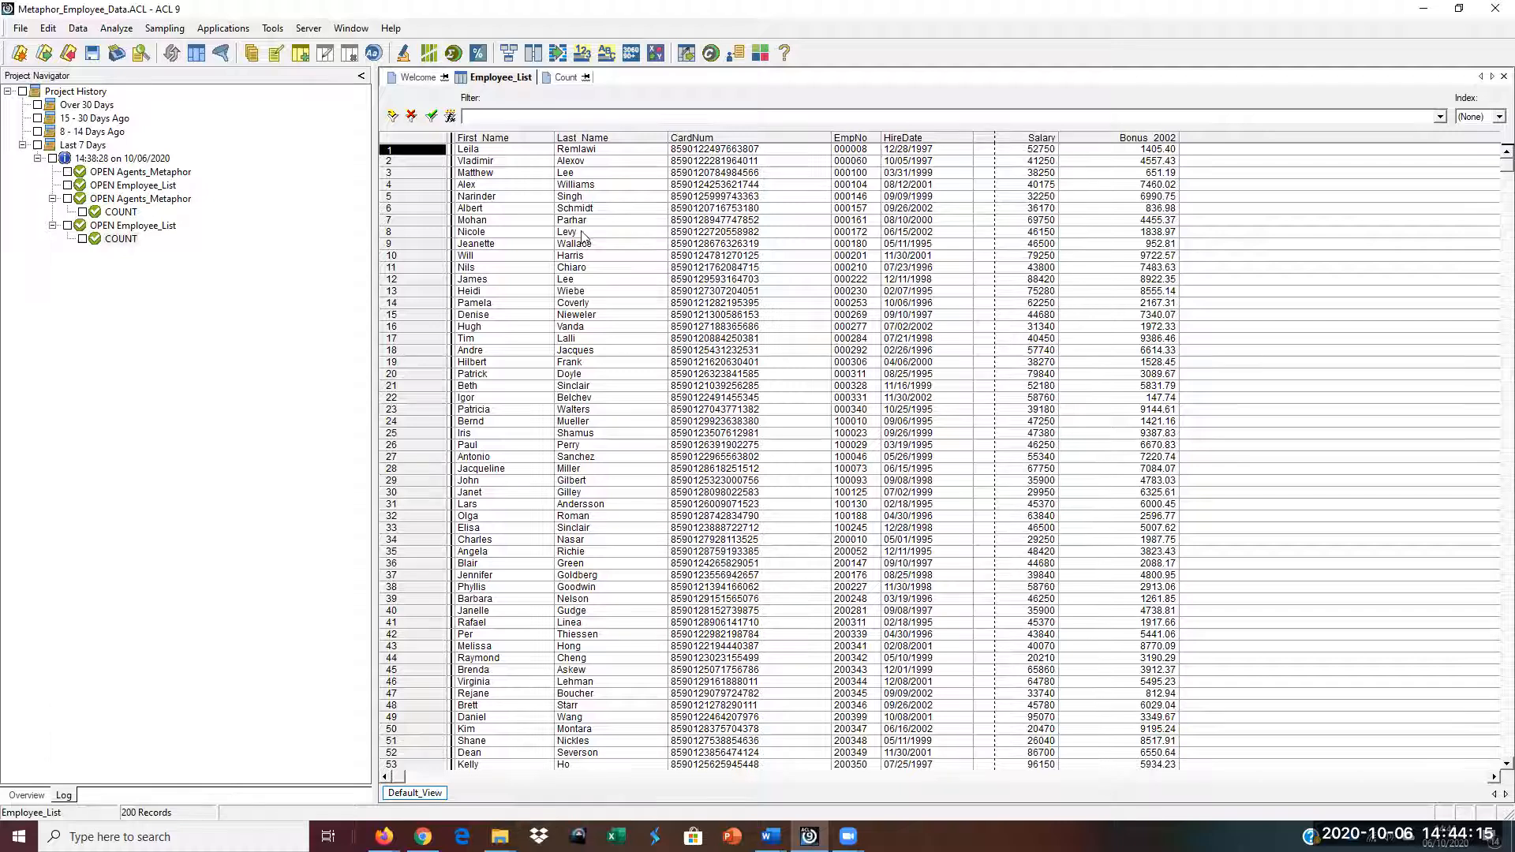
left_click(116, 29)
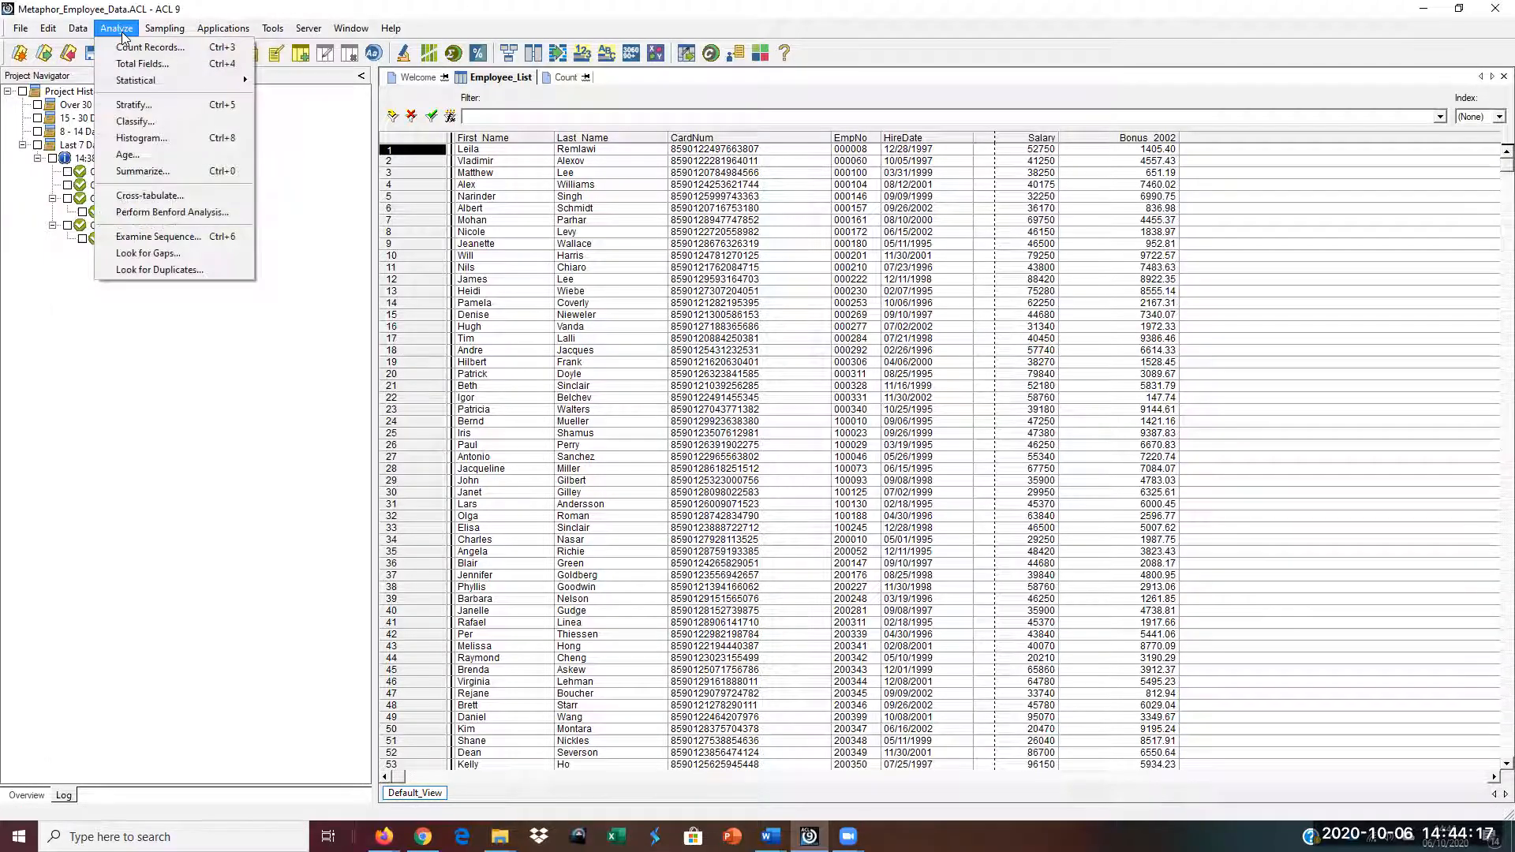
mouse_move(146, 92)
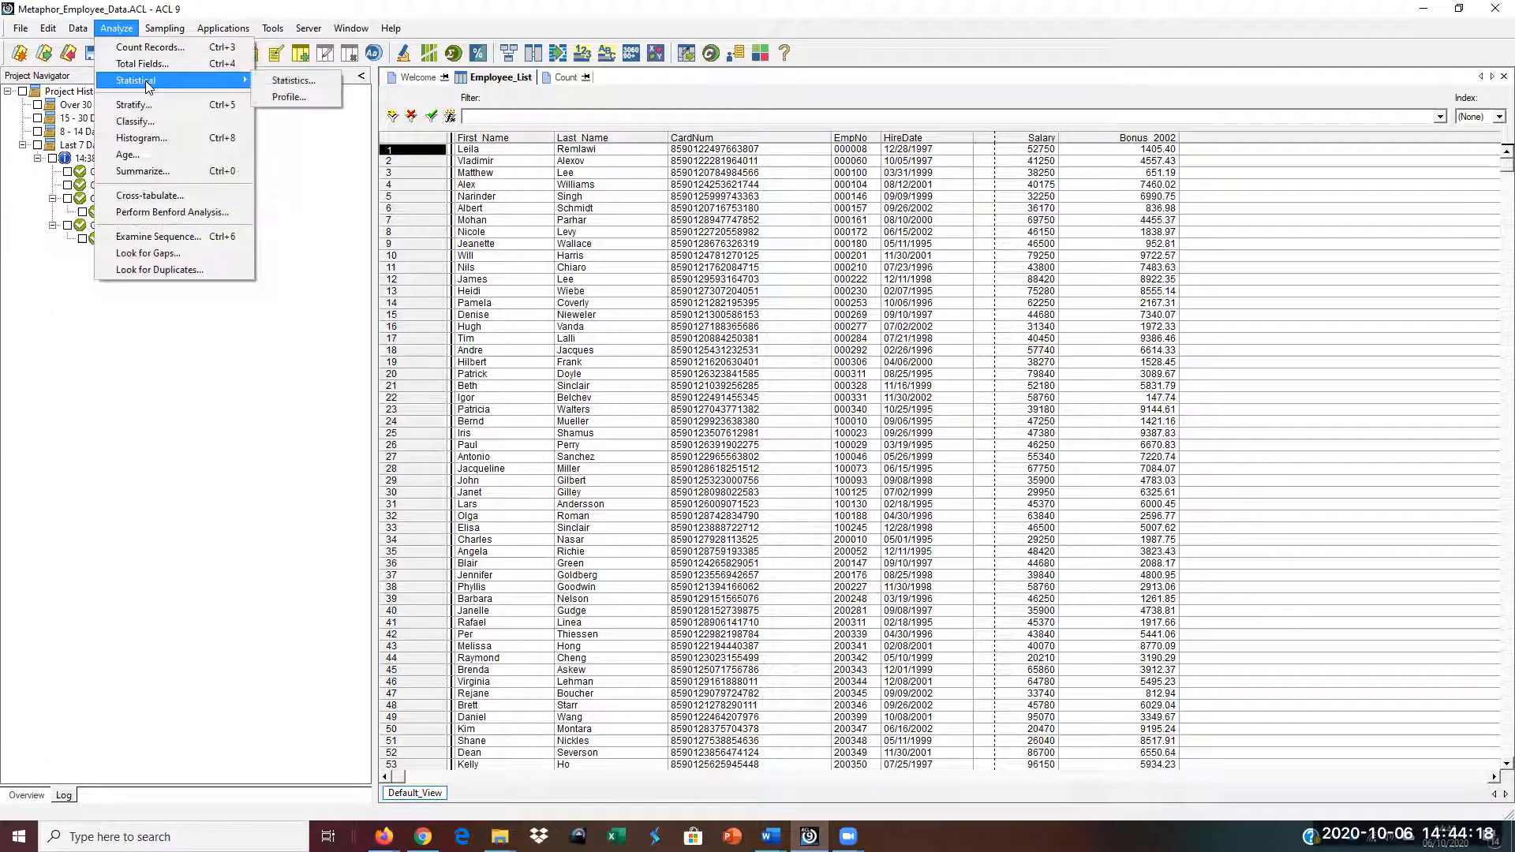
left_click(293, 81)
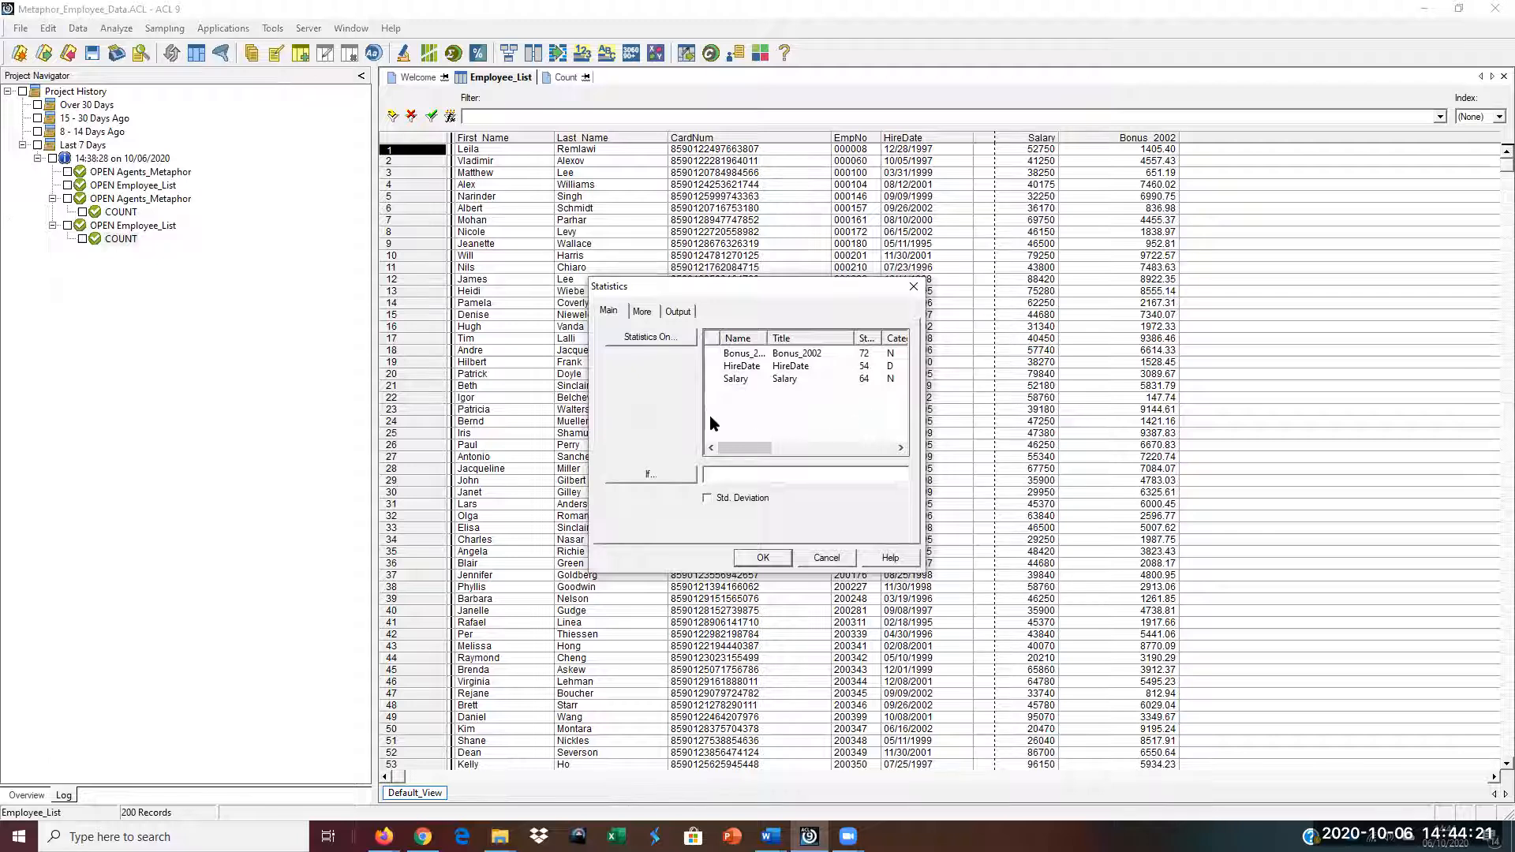
left_click(717, 367)
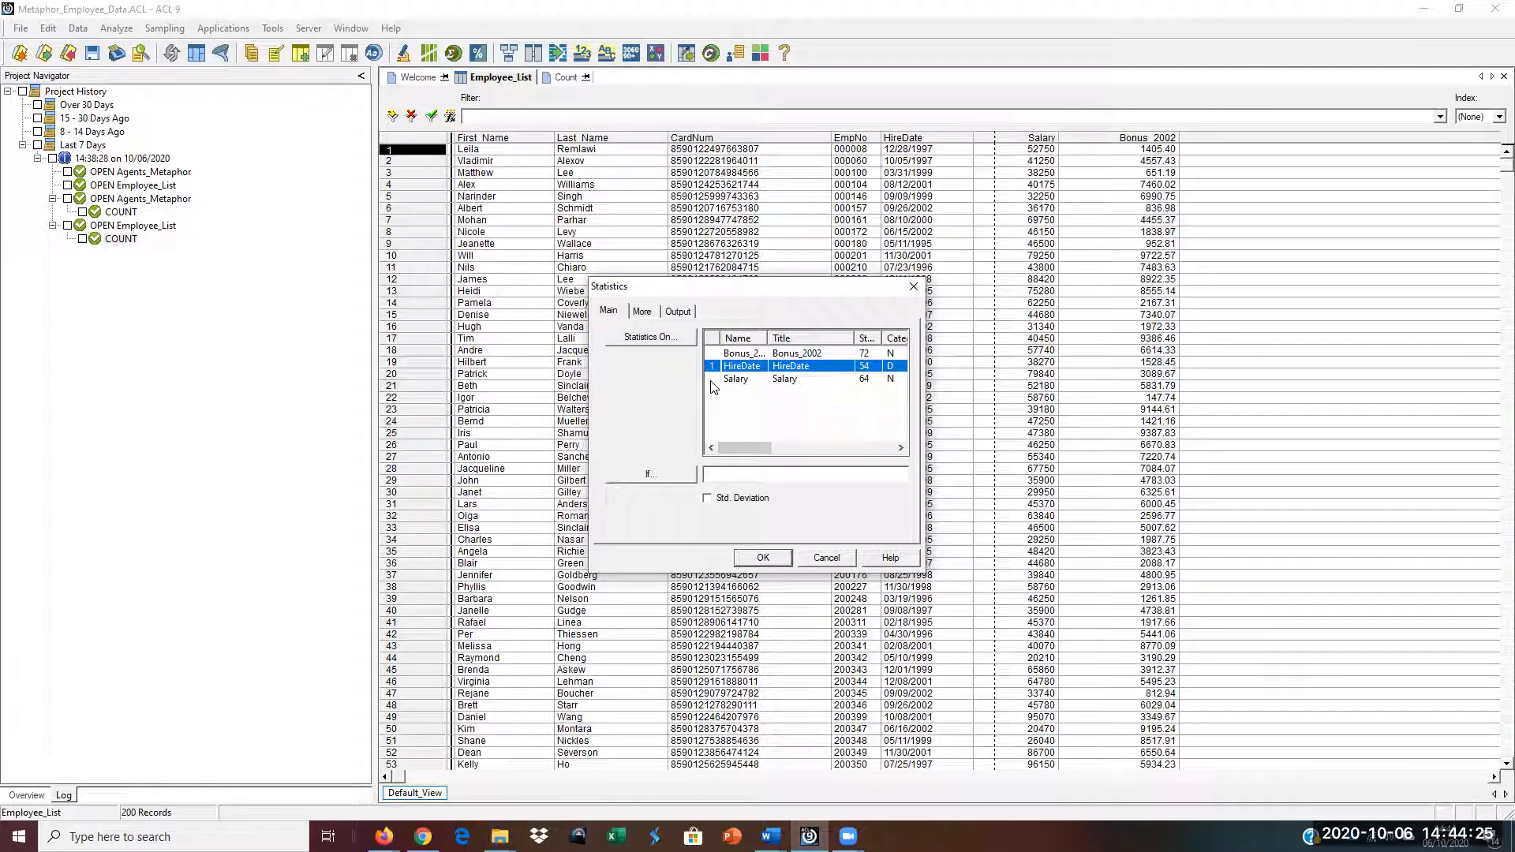
left_click(718, 380, "ctrl")
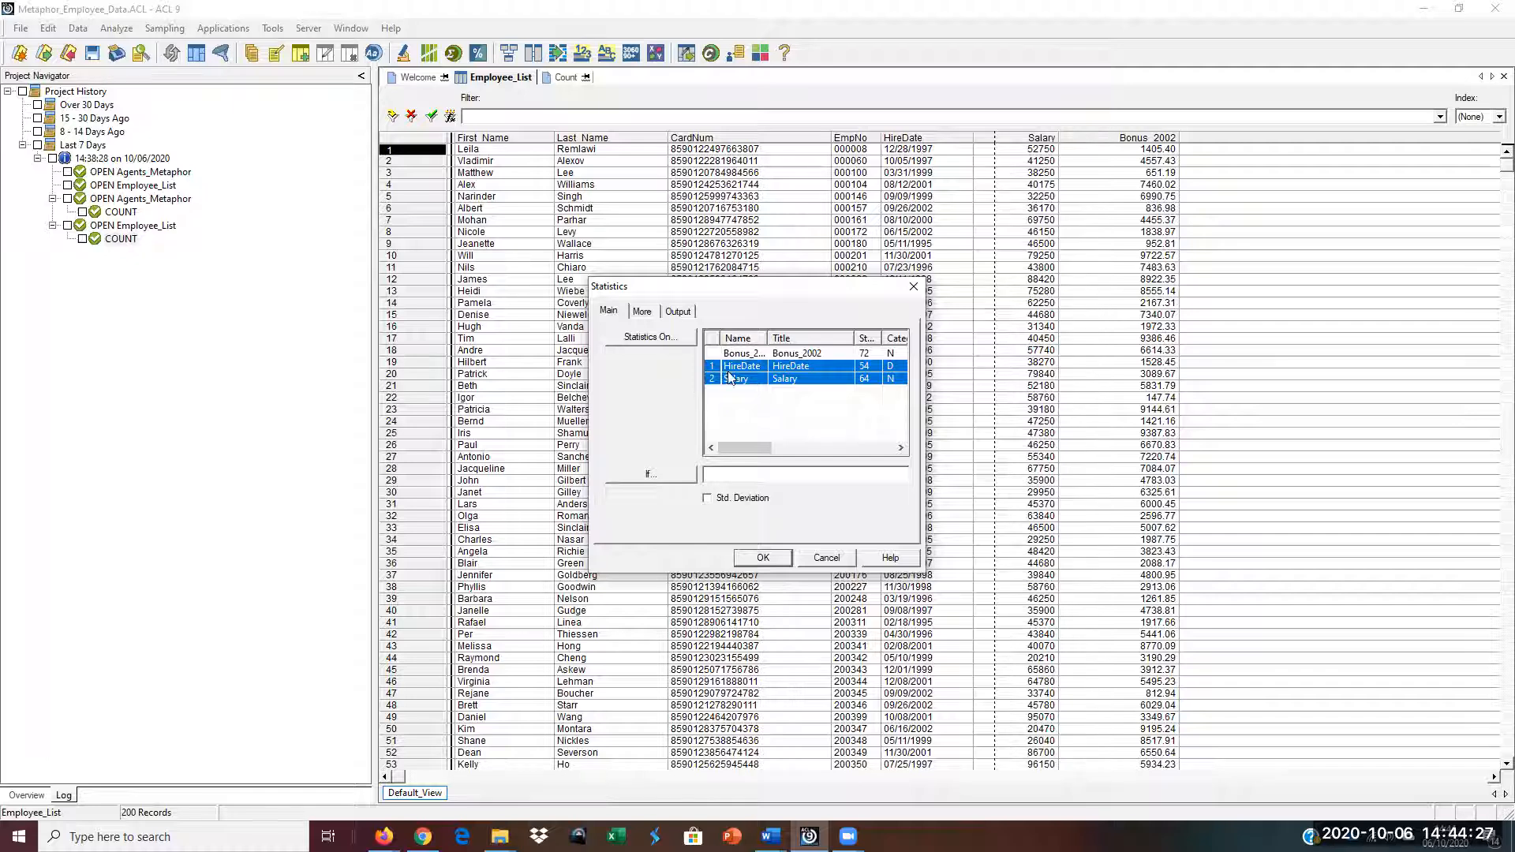
left_click(676, 312)
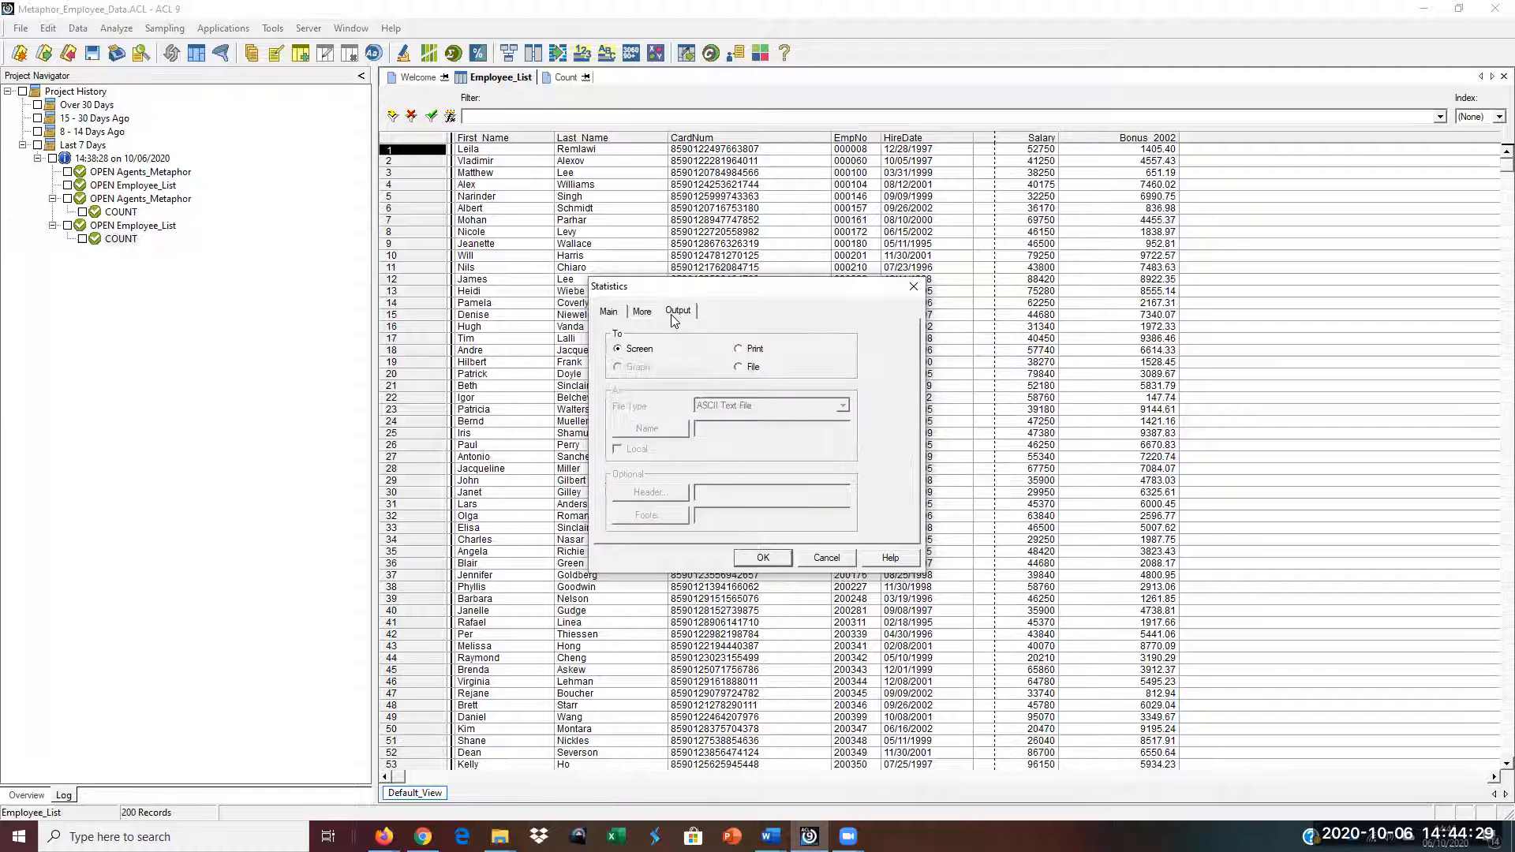
left_click(610, 313)
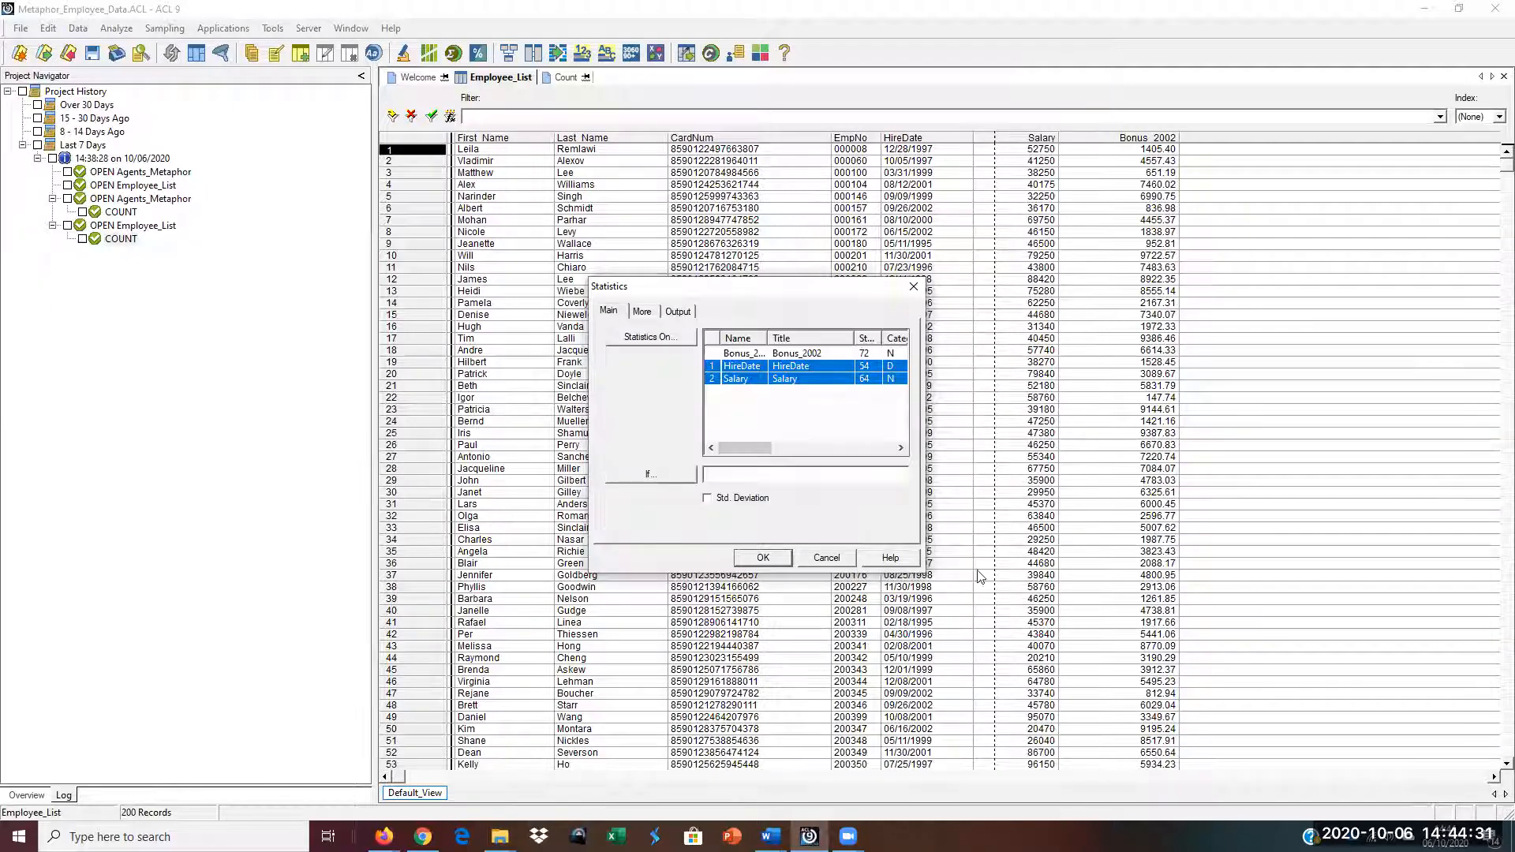
left_click(788, 558)
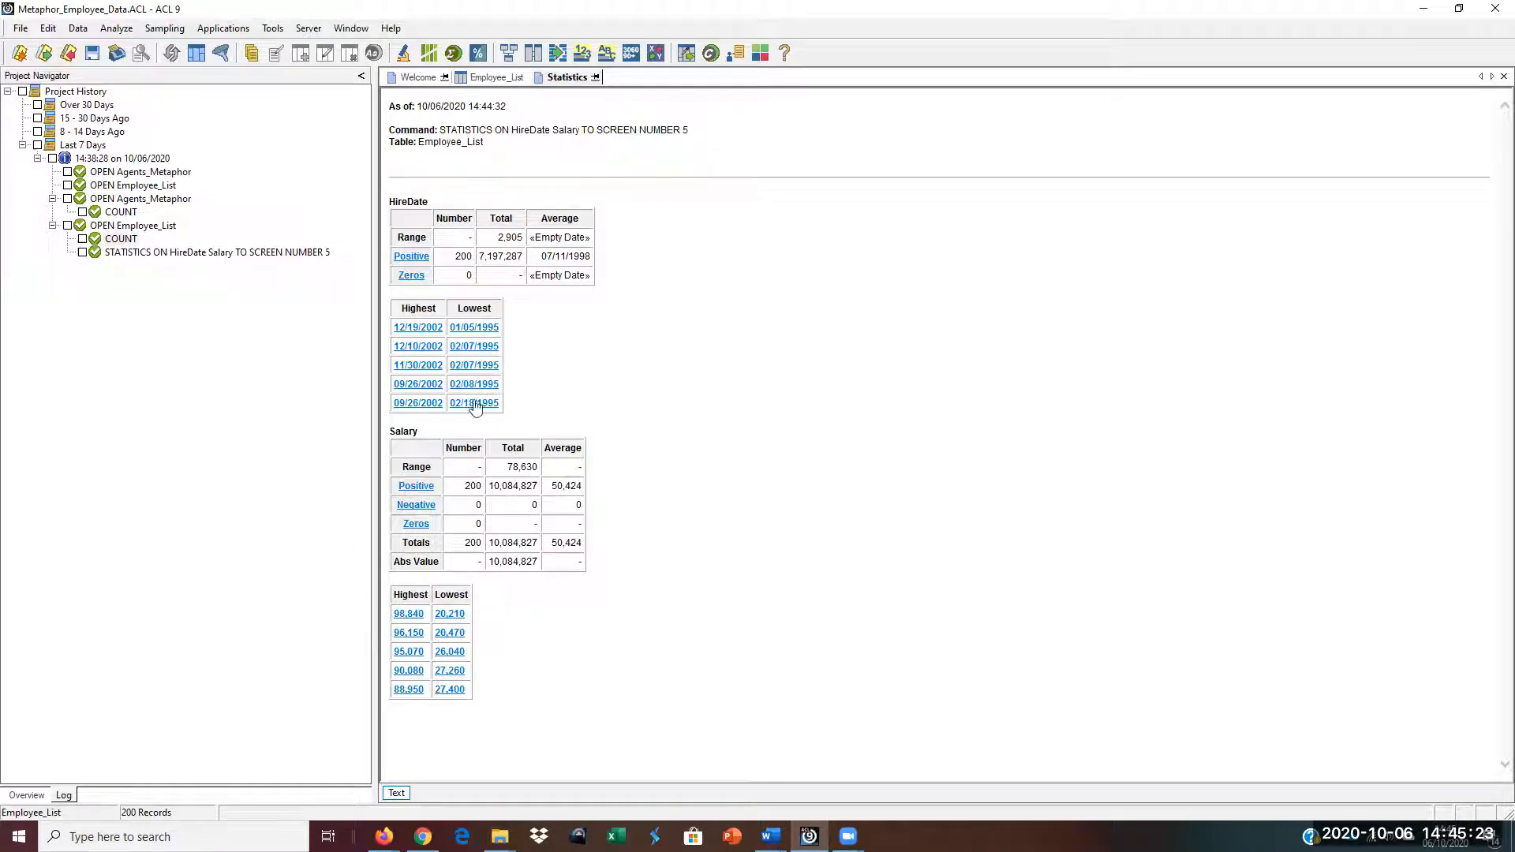
Step: Look up the employee records with the lowest and the highest salary from the statistics result, clearing the filter after each
left_click(452, 619)
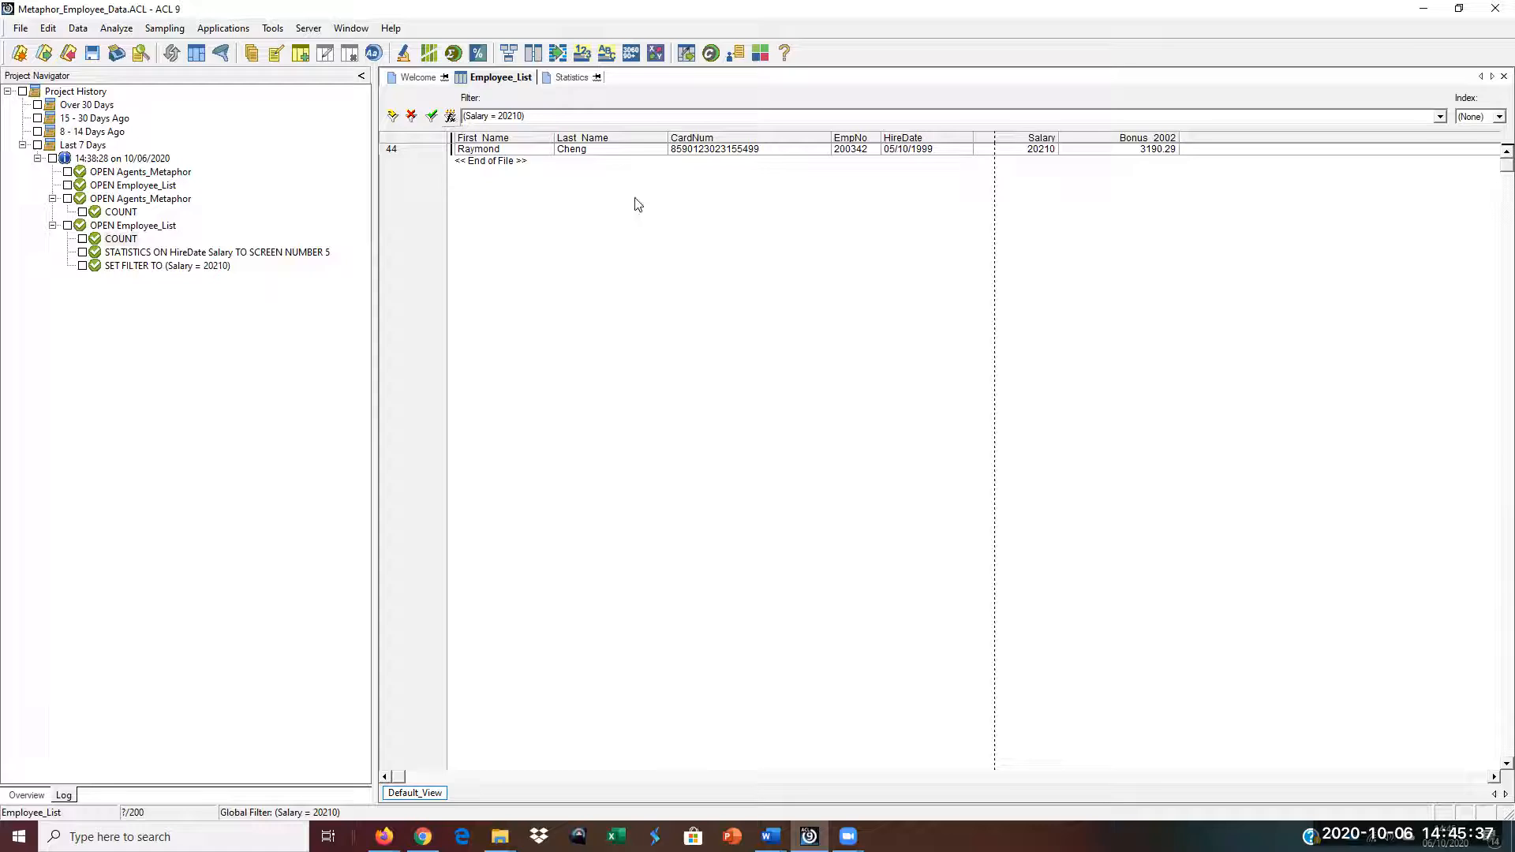
left_click(411, 116)
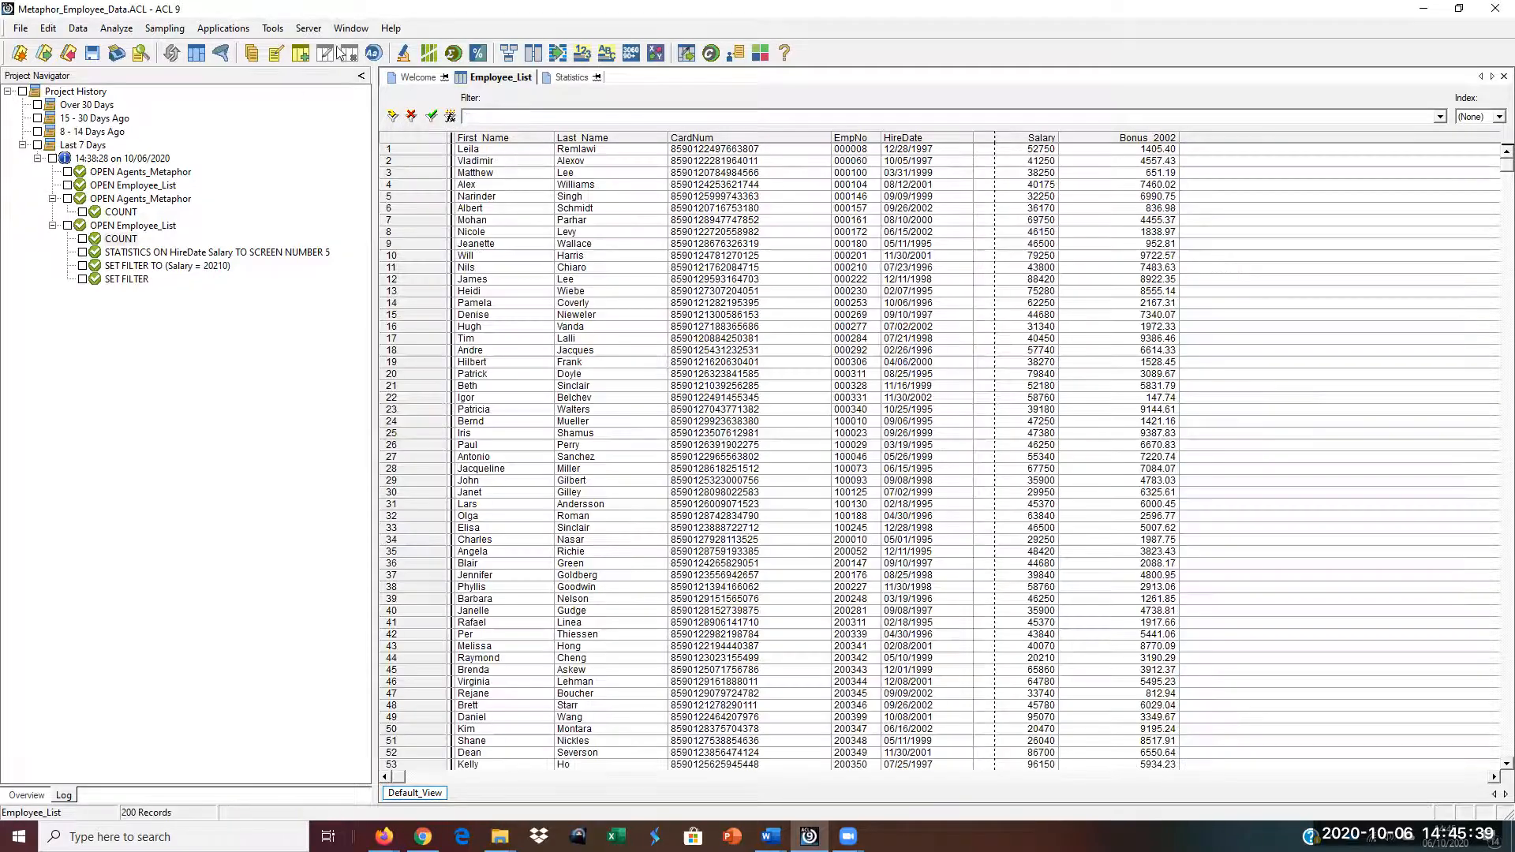
left_click(568, 78)
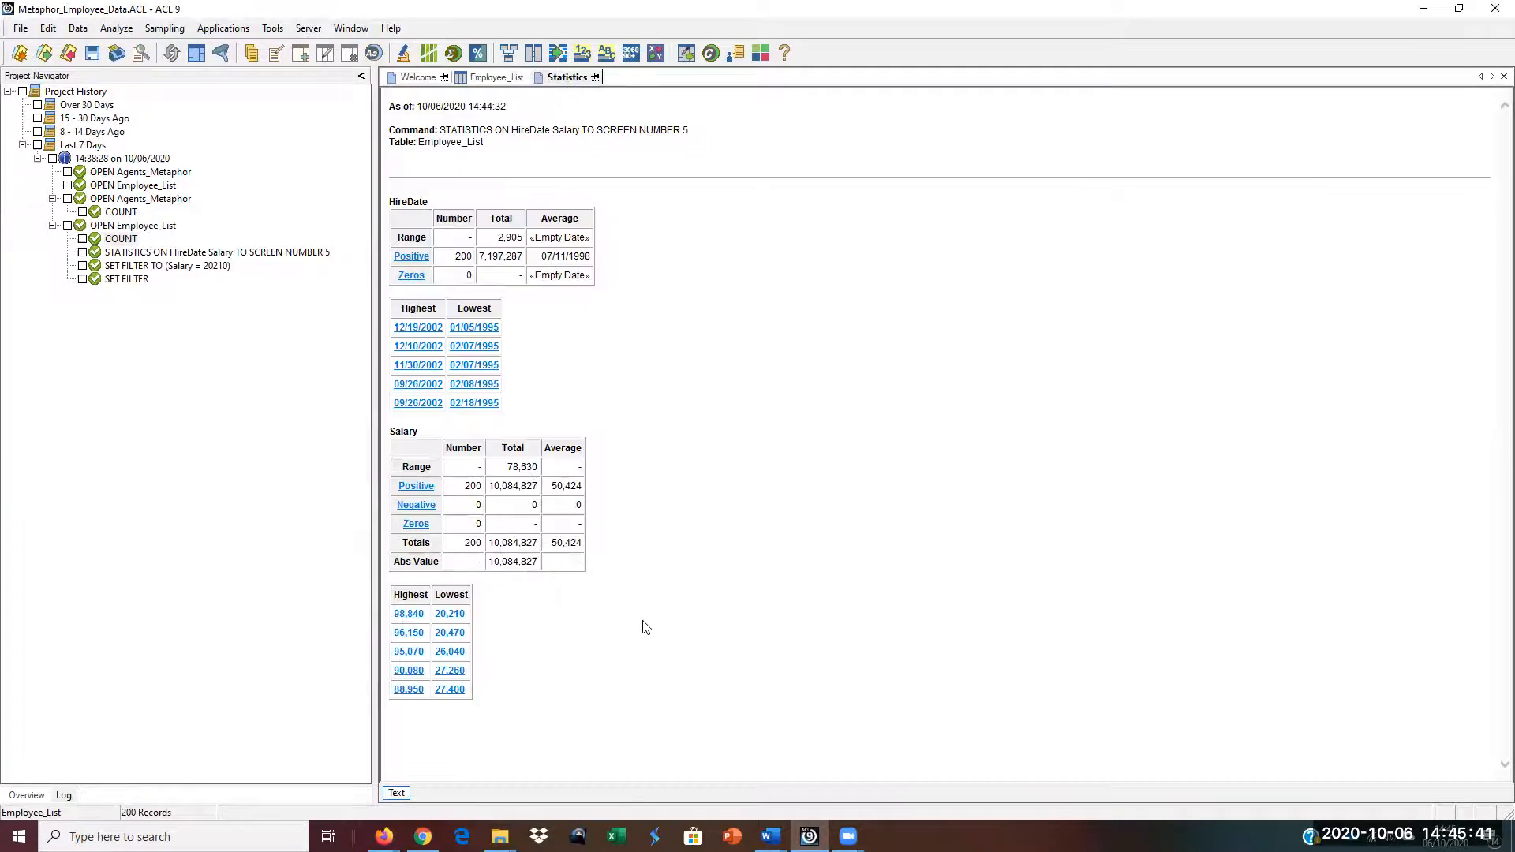
left_click(408, 615)
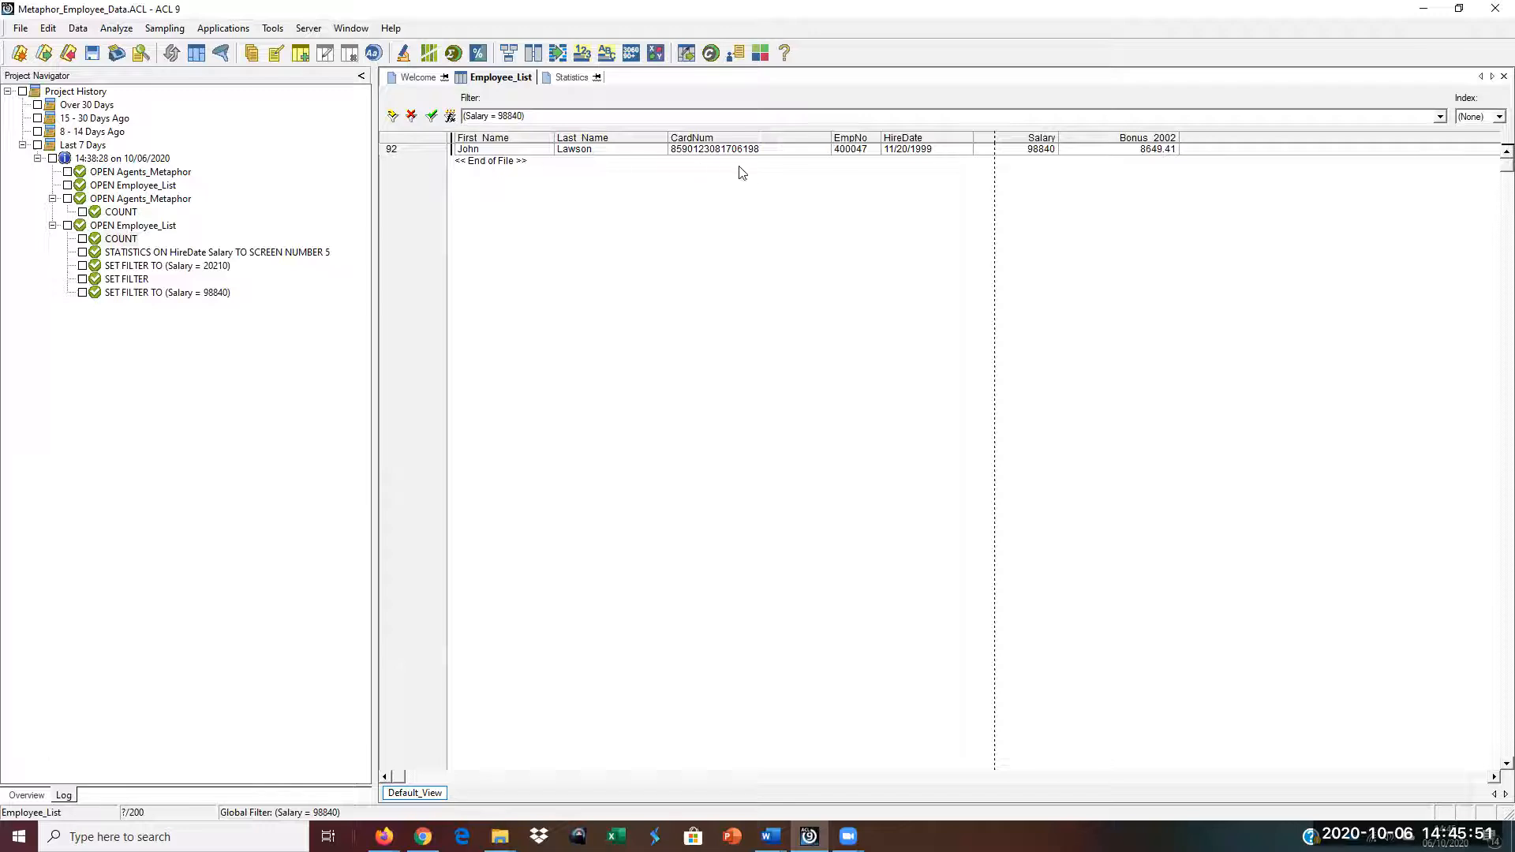
left_click(411, 115)
left_click(572, 78)
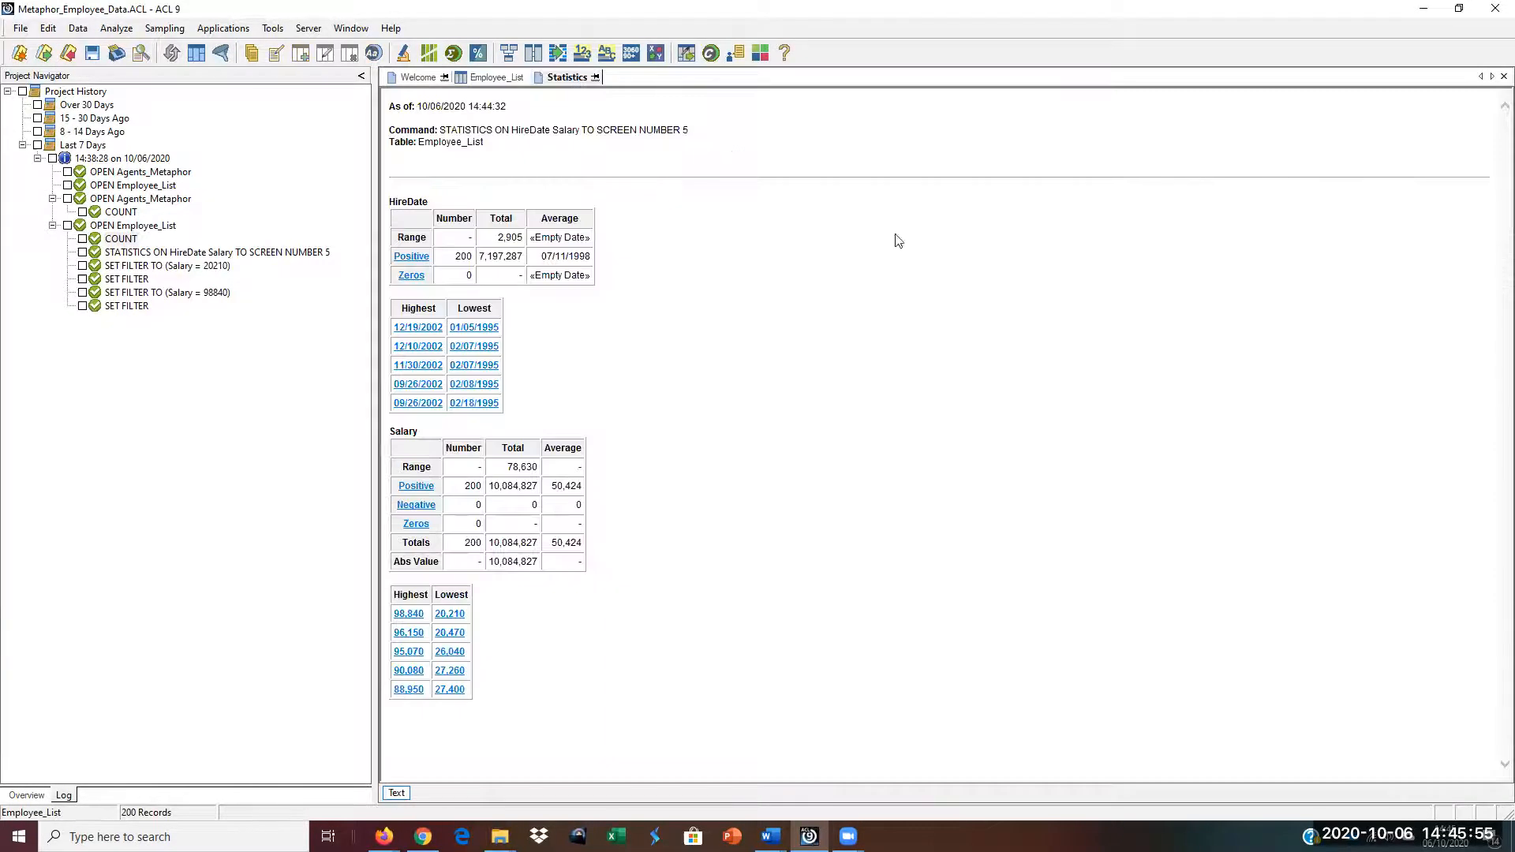
Step: Look up the employee record with the earliest hire date, clear the filter and return to the statistics result
left_click(473, 328)
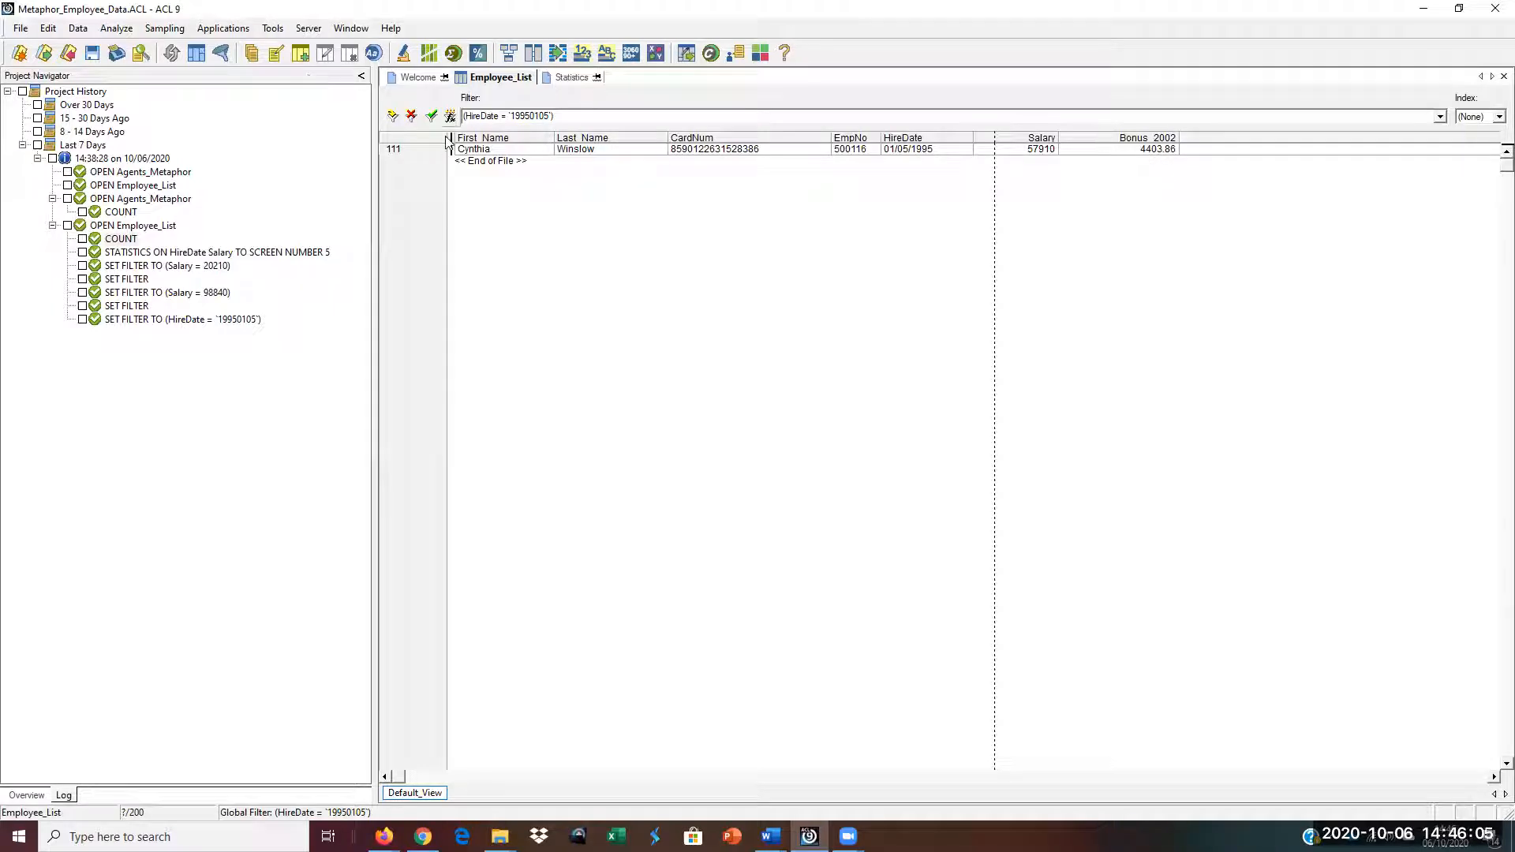
left_click(412, 117)
left_click(572, 76)
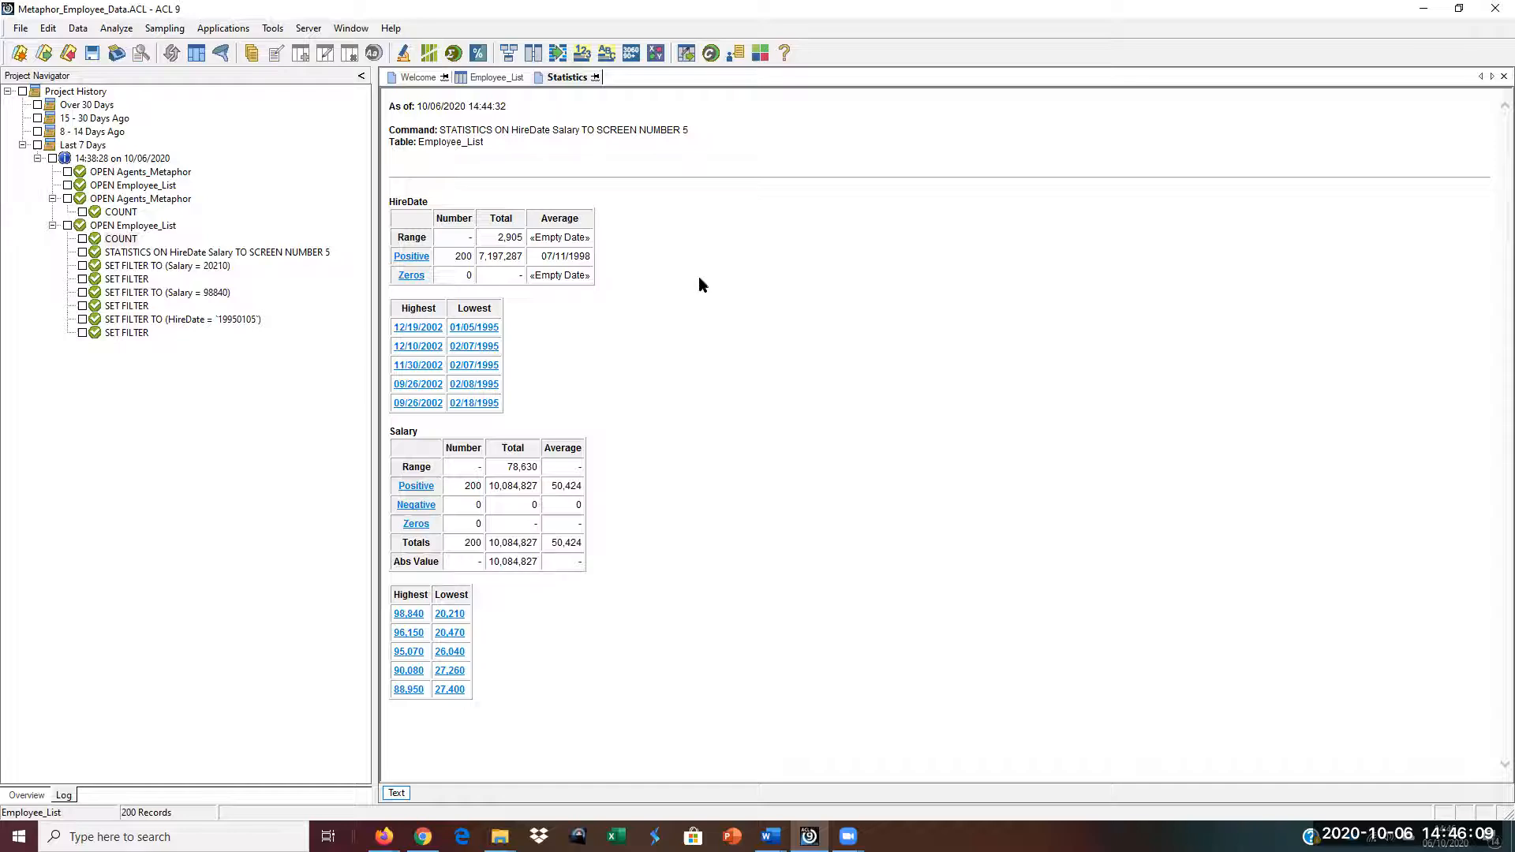
Step: Copy the entire statistics result and paste it below the JAWABAN NO 2: heading in the Word document Document1
key("ctrl+a")
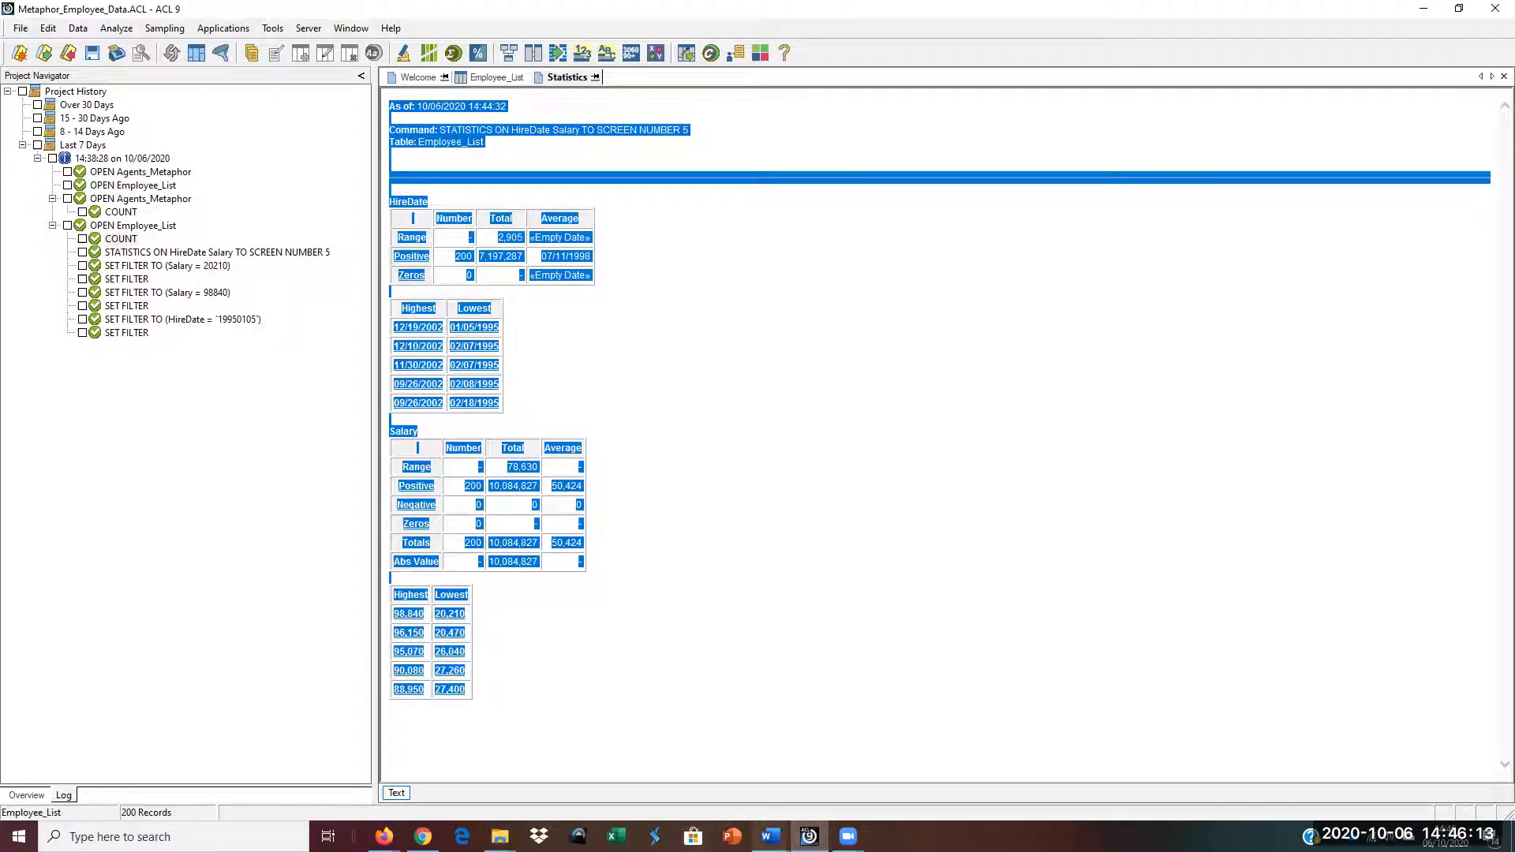
mouse_move(771, 836)
left_click(939, 770)
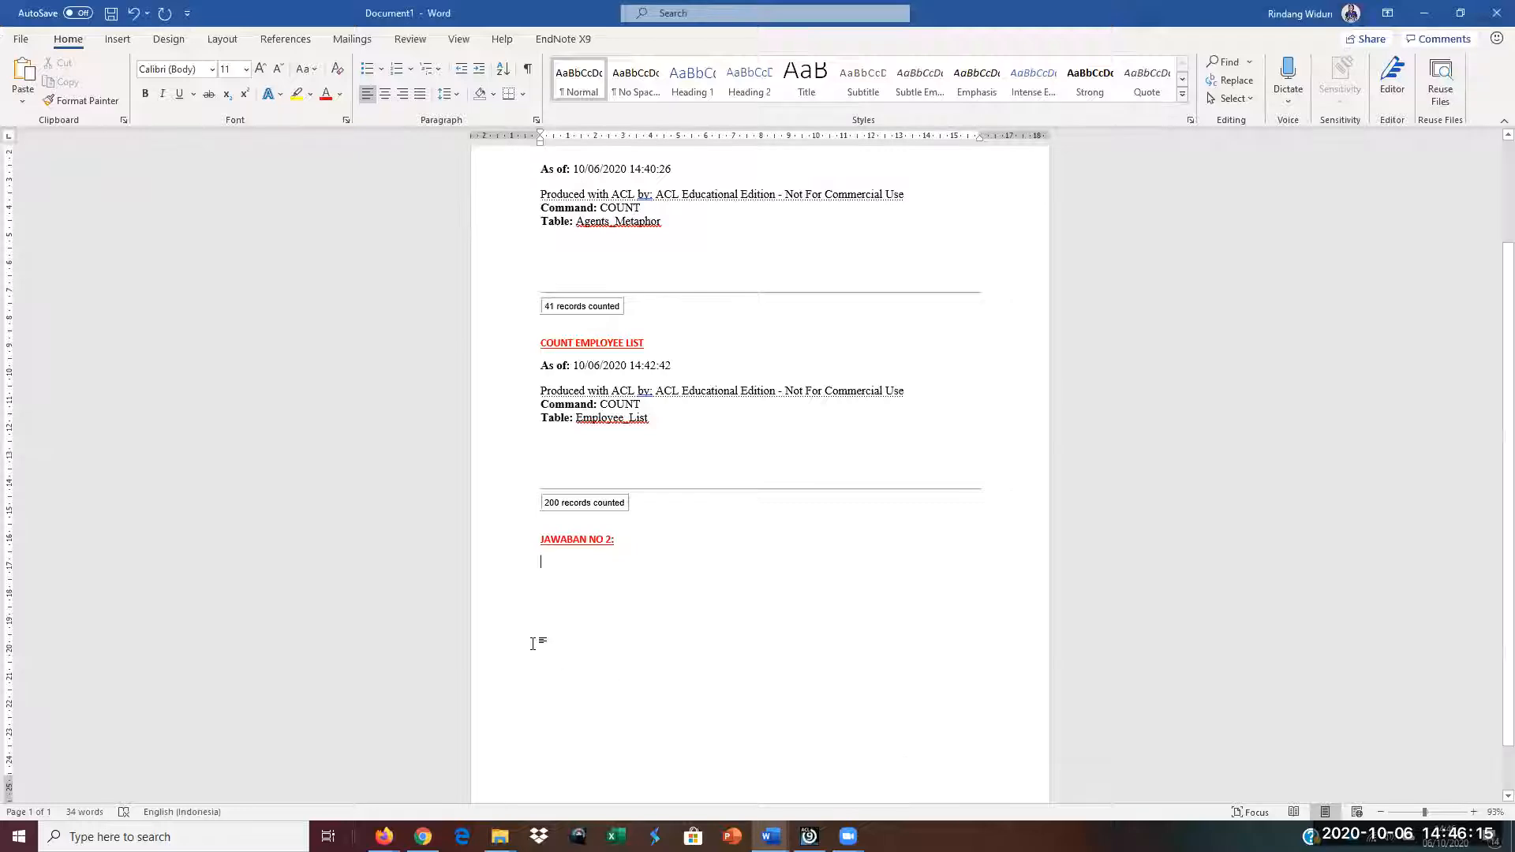
key("ctrl+v")
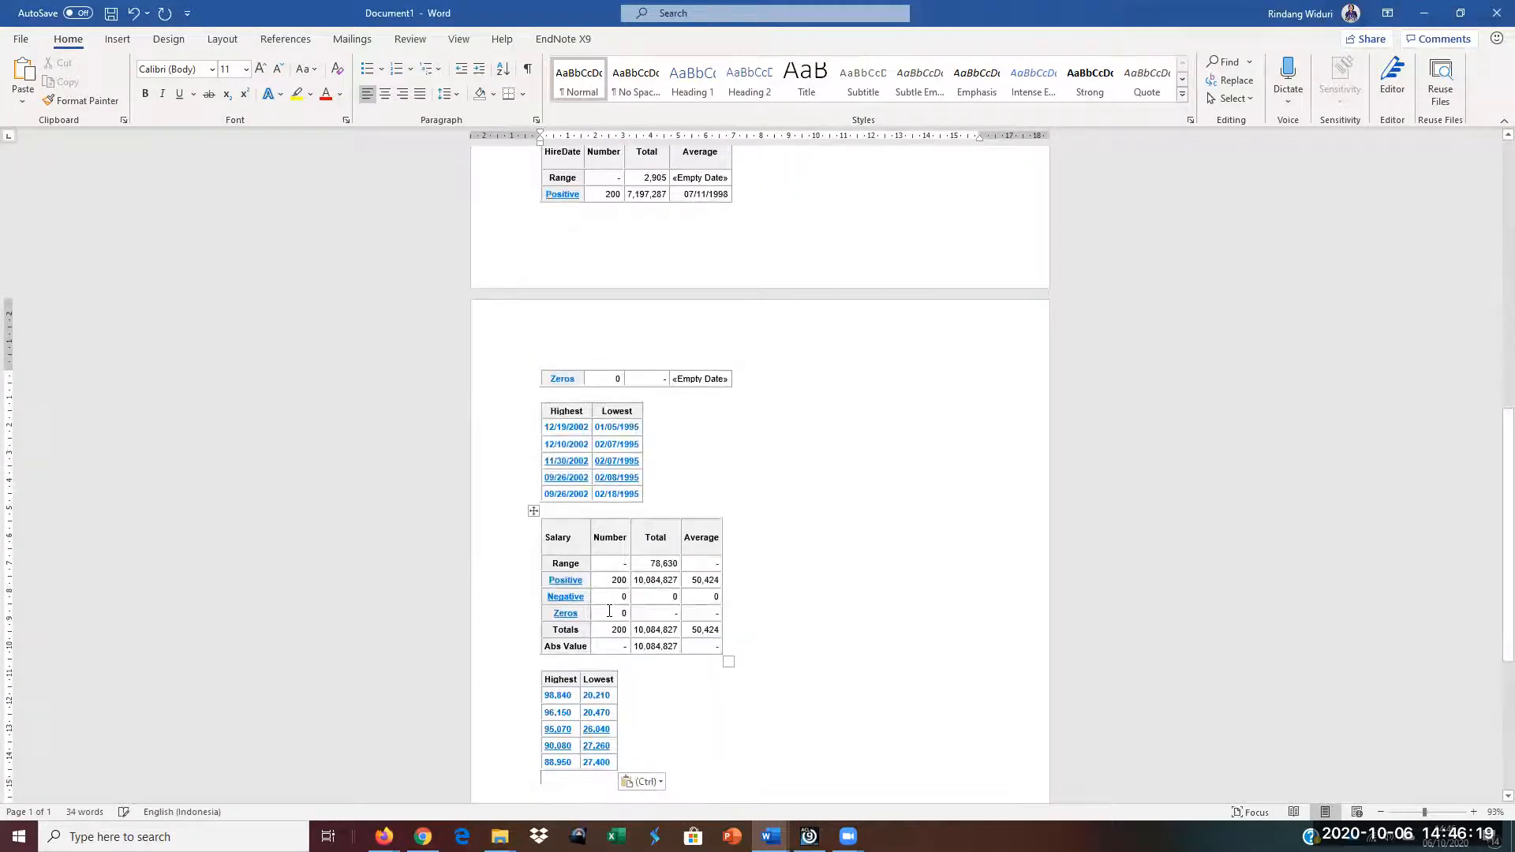
Step: Extend the JAWABAN NO 2: heading with the text STATISTICAL PICTURE FOR HIRE DATE & SALARY
scroll(750, 473, "up", 3)
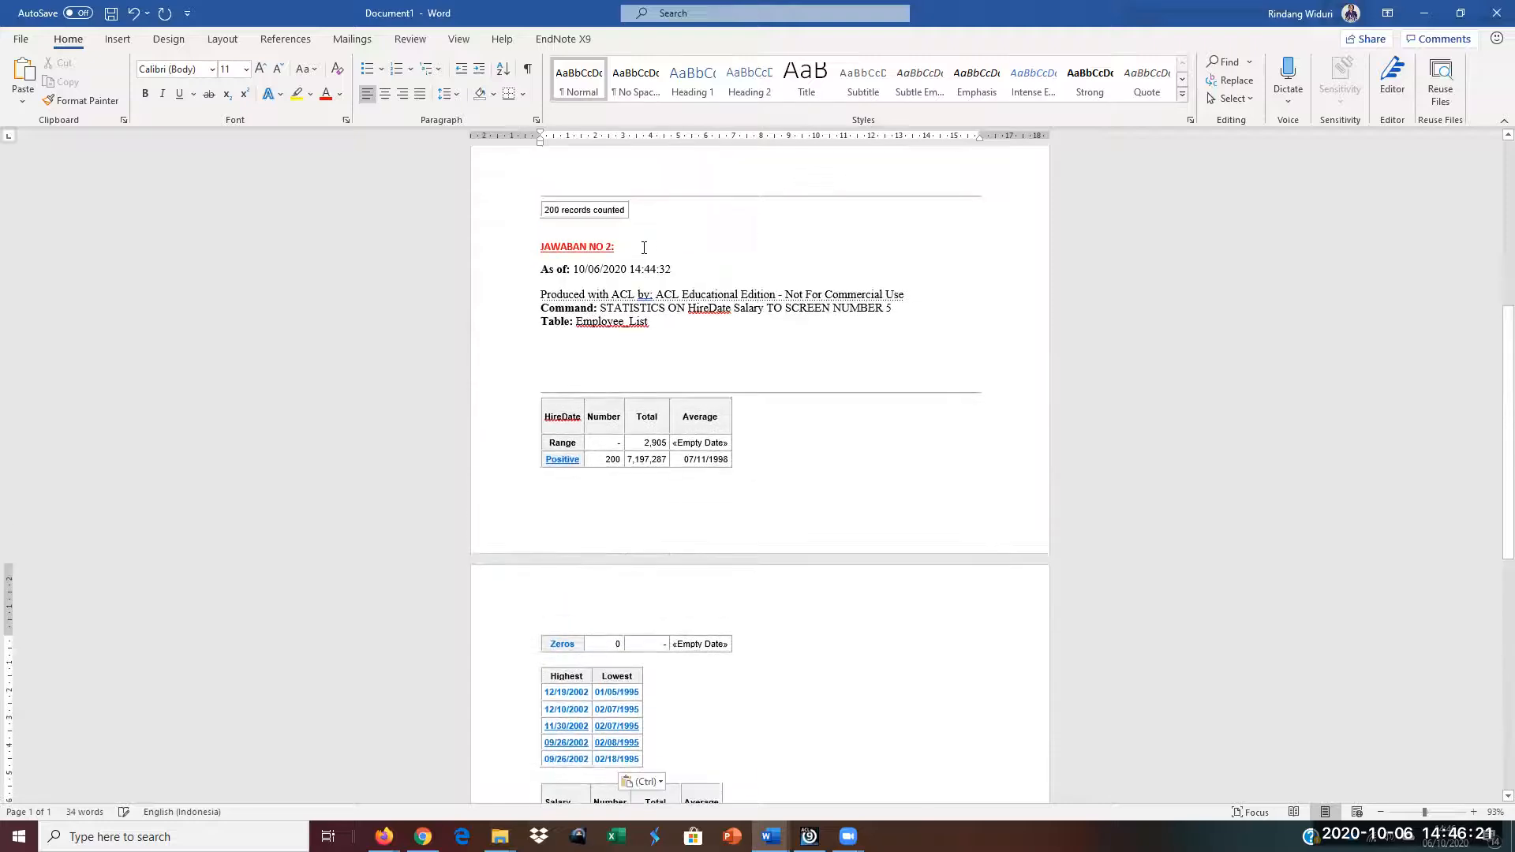
left_click(612, 246)
type("STATISTICAL")
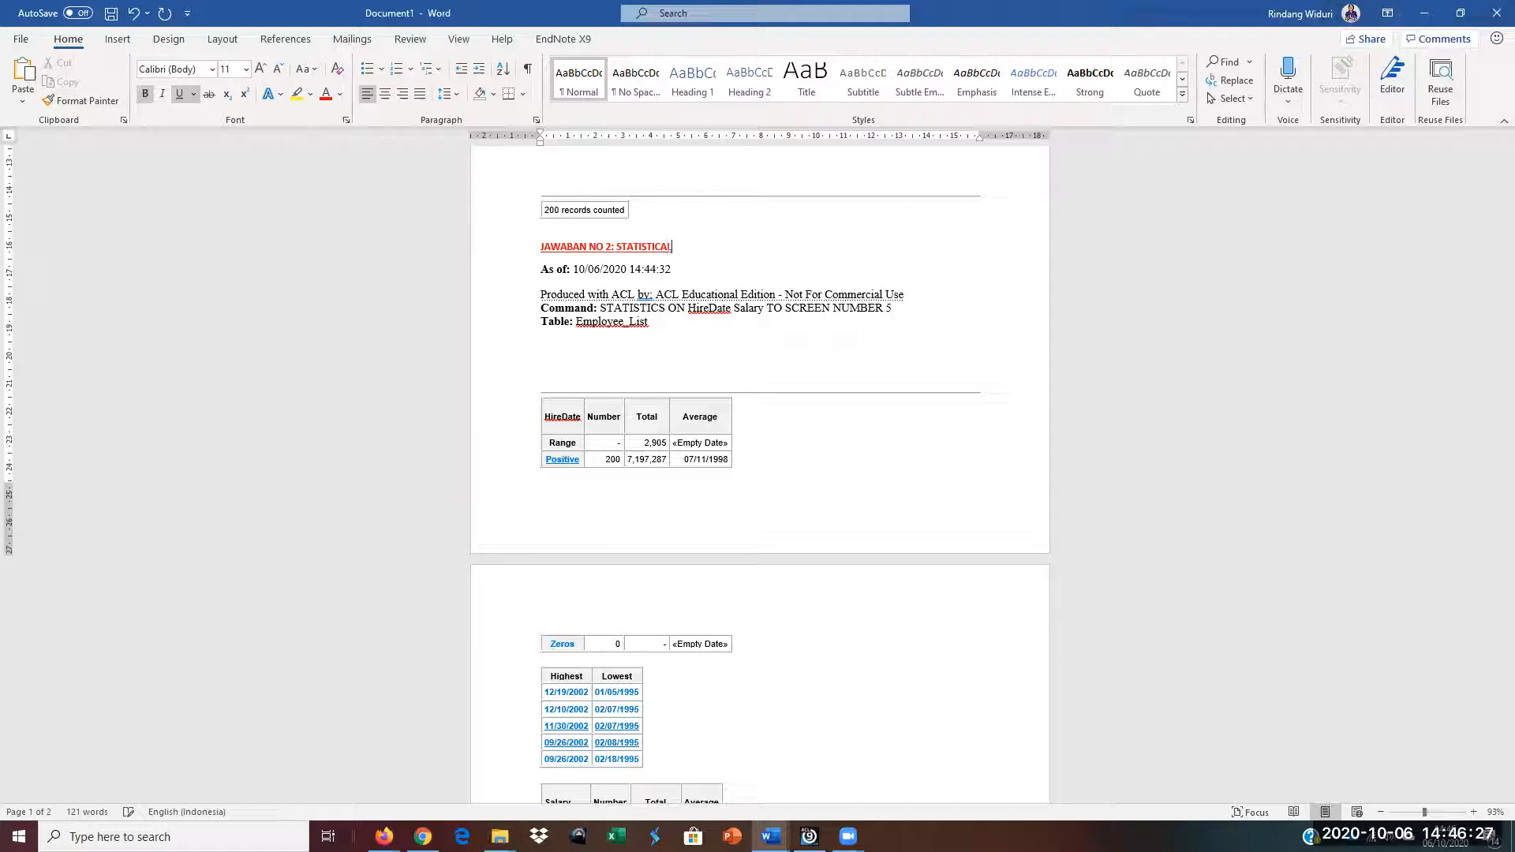
type(" PICTURE FOR EM")
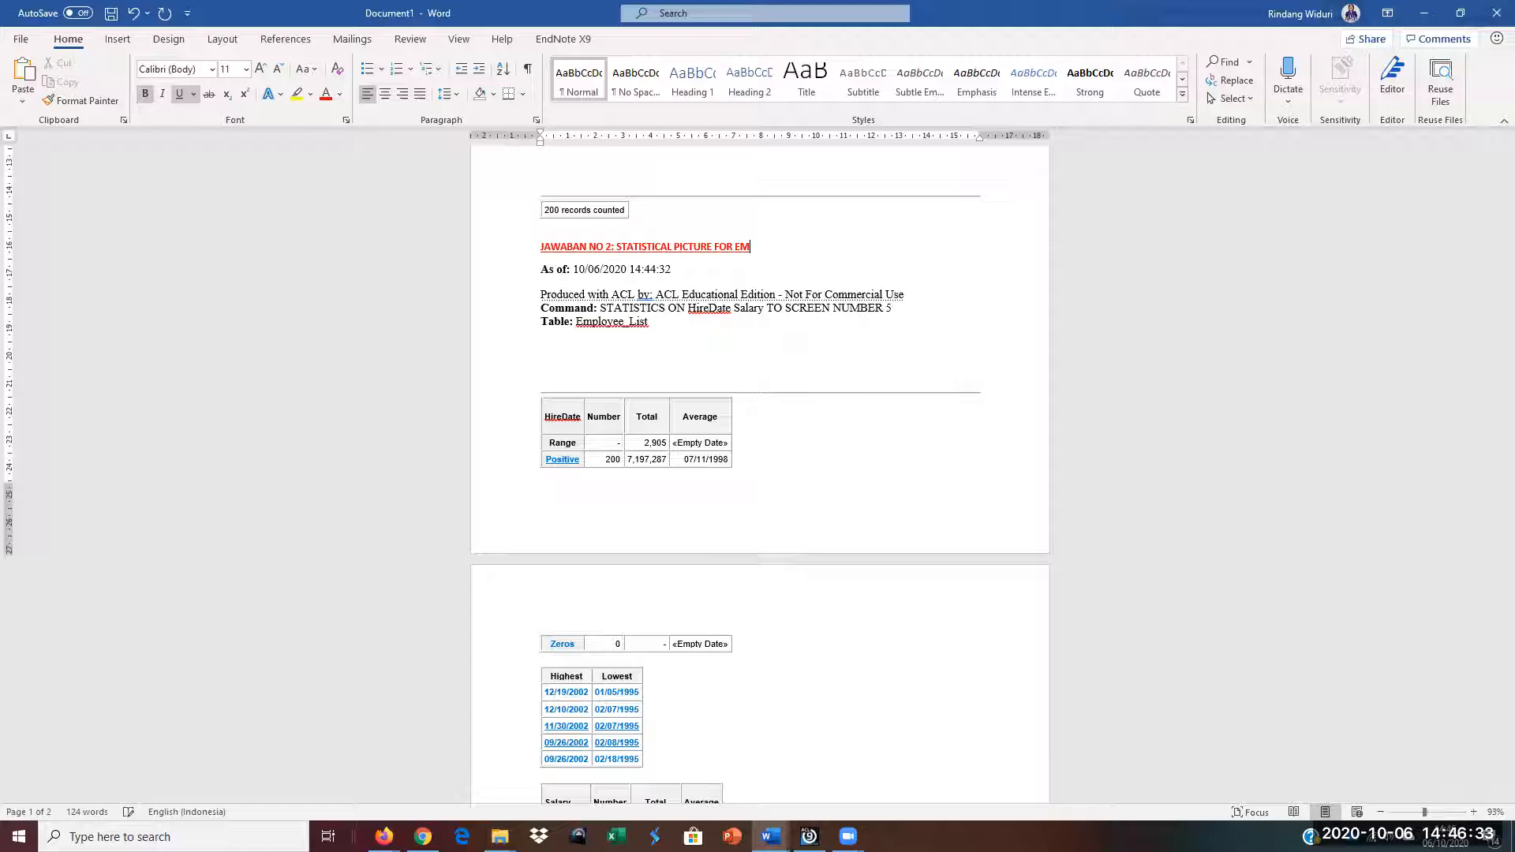
key("BackSpace")
key("BackSpace")
type("HIRE DATE & SALARY")
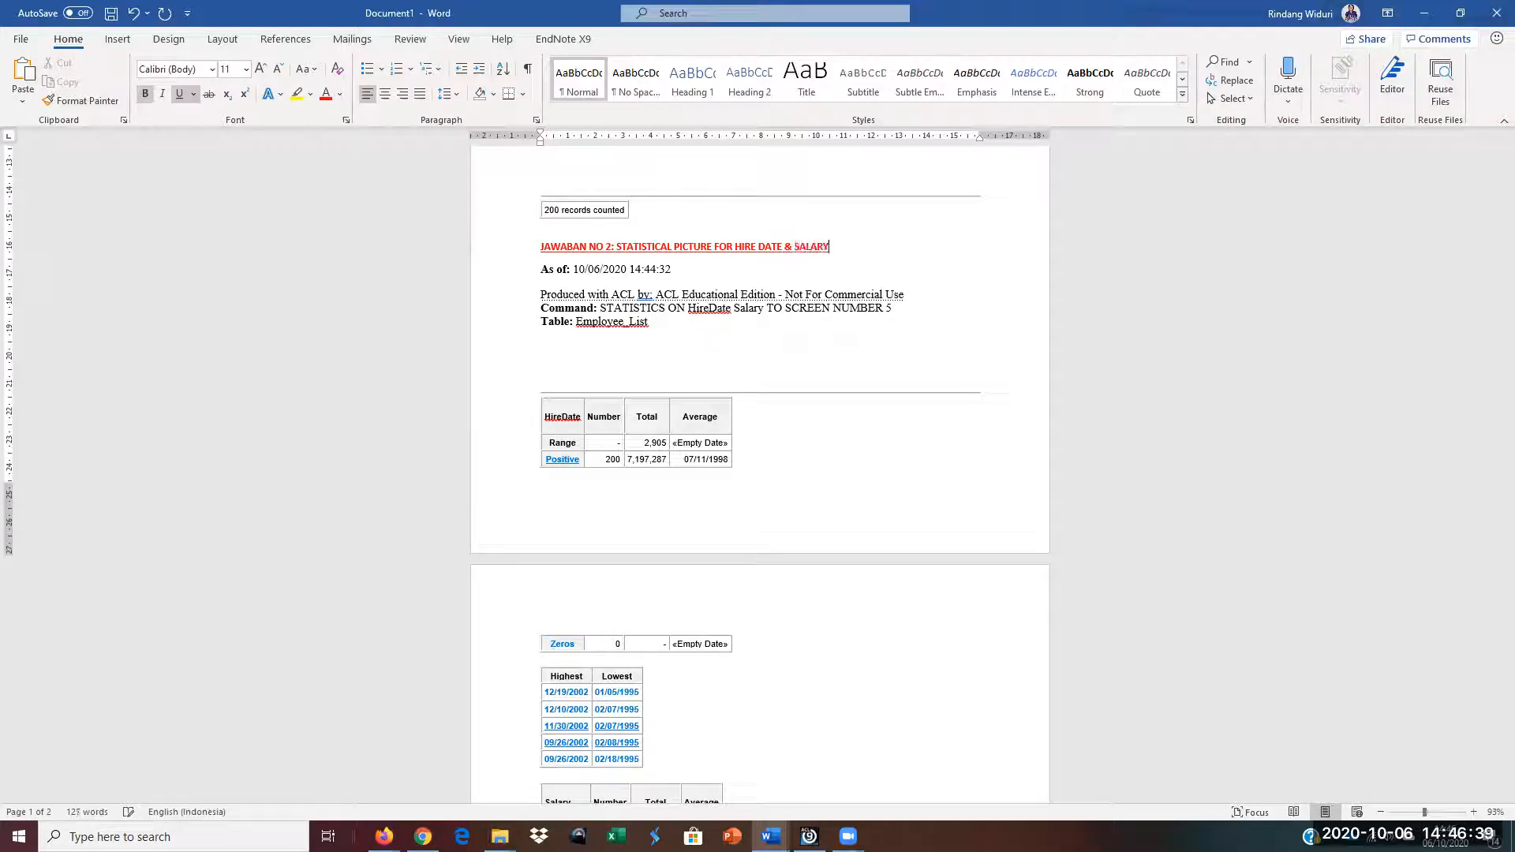
Step: Copy the full JAWABAN NO 2 heading line and paste it below the last salary table at the end of the document
scroll(648, 576, "down", 5)
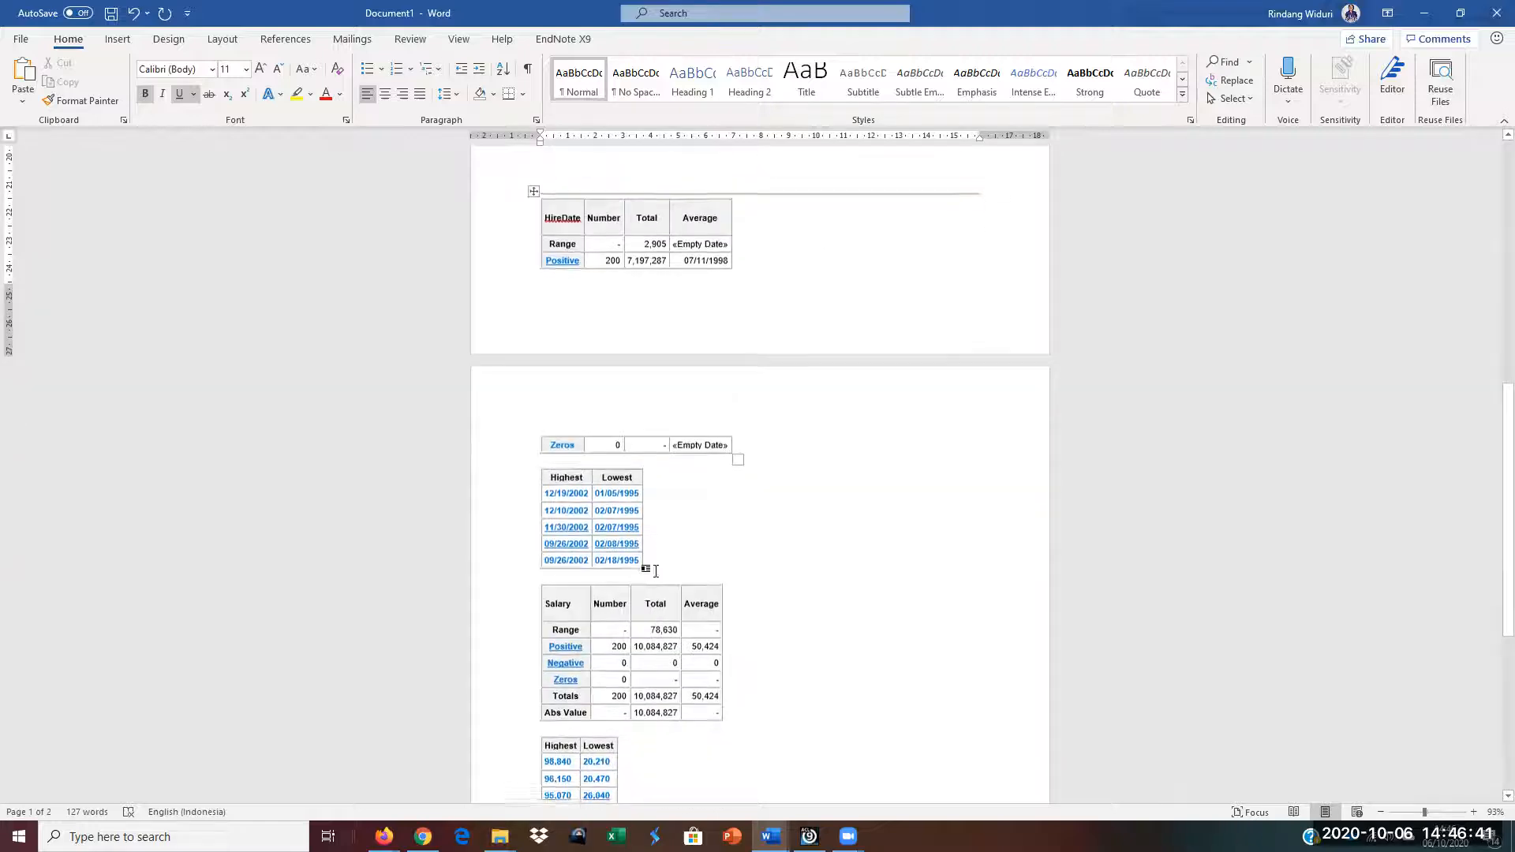
left_click(612, 628)
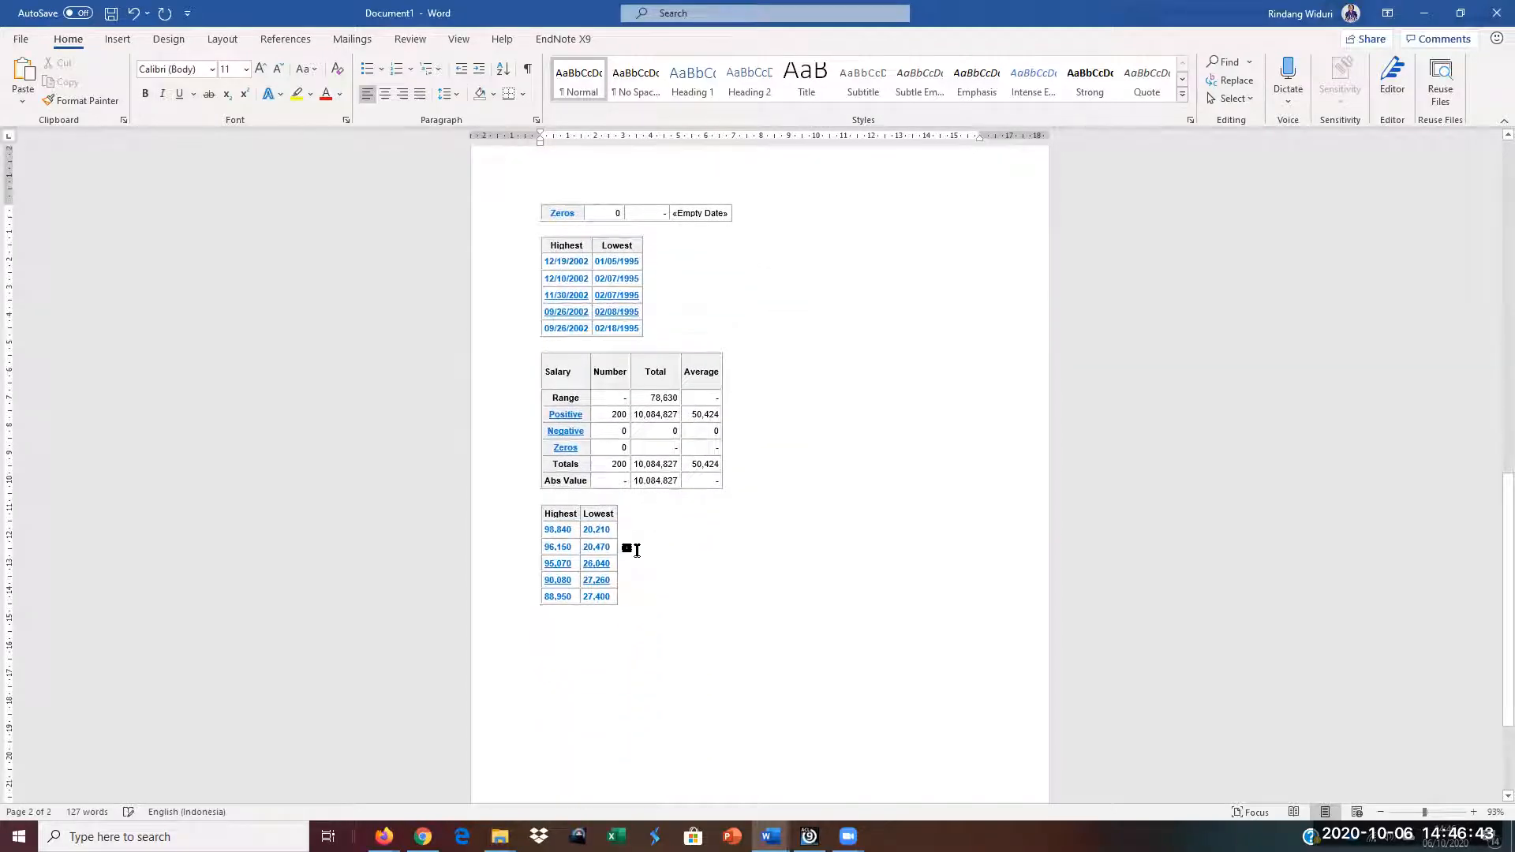
scroll(534, 484, "up", 15)
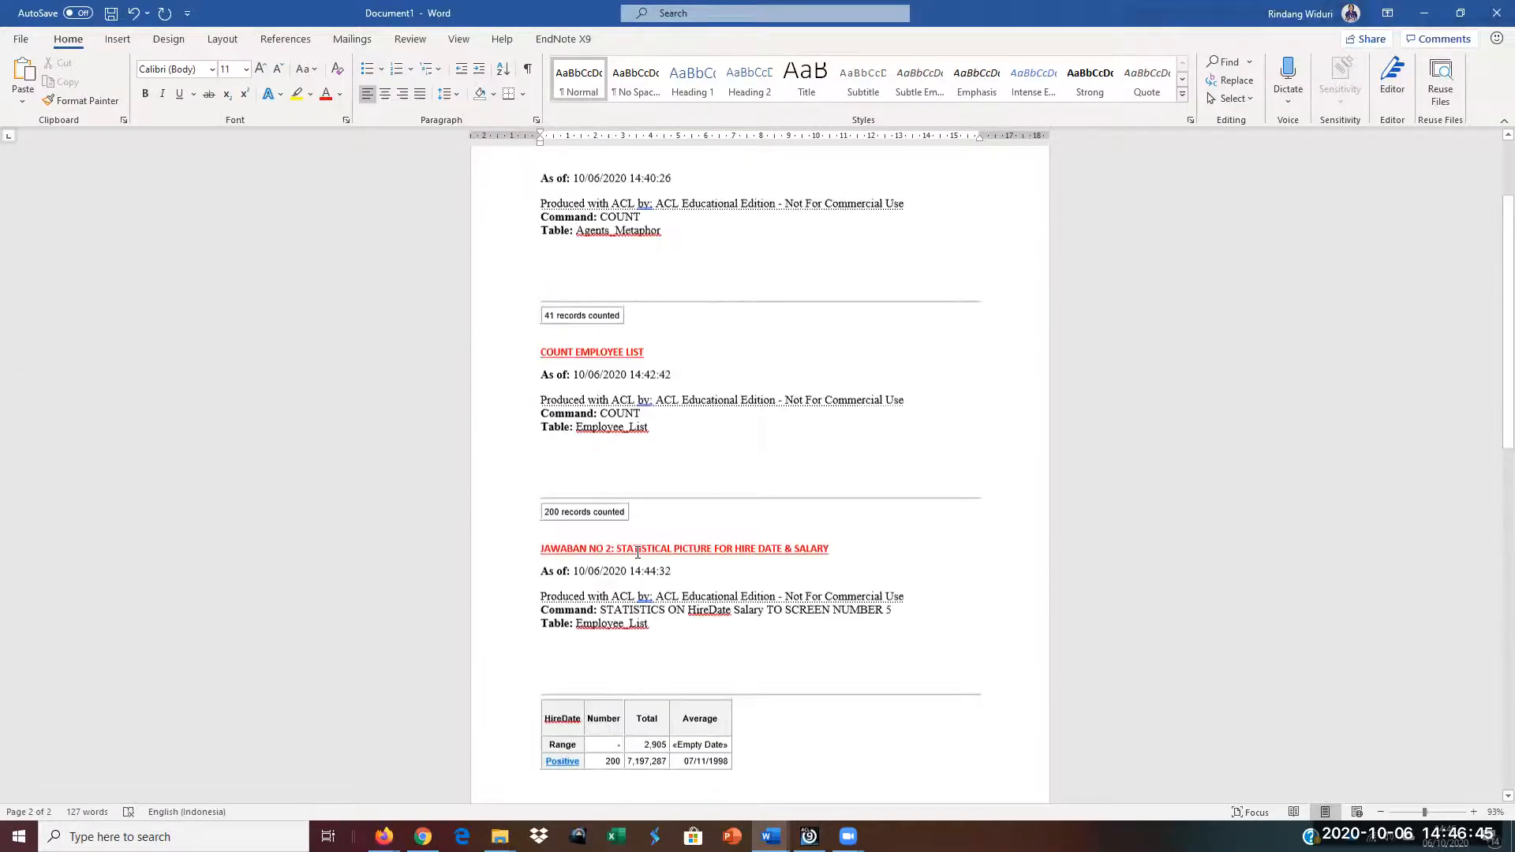
left_click_drag(541, 648, 822, 655)
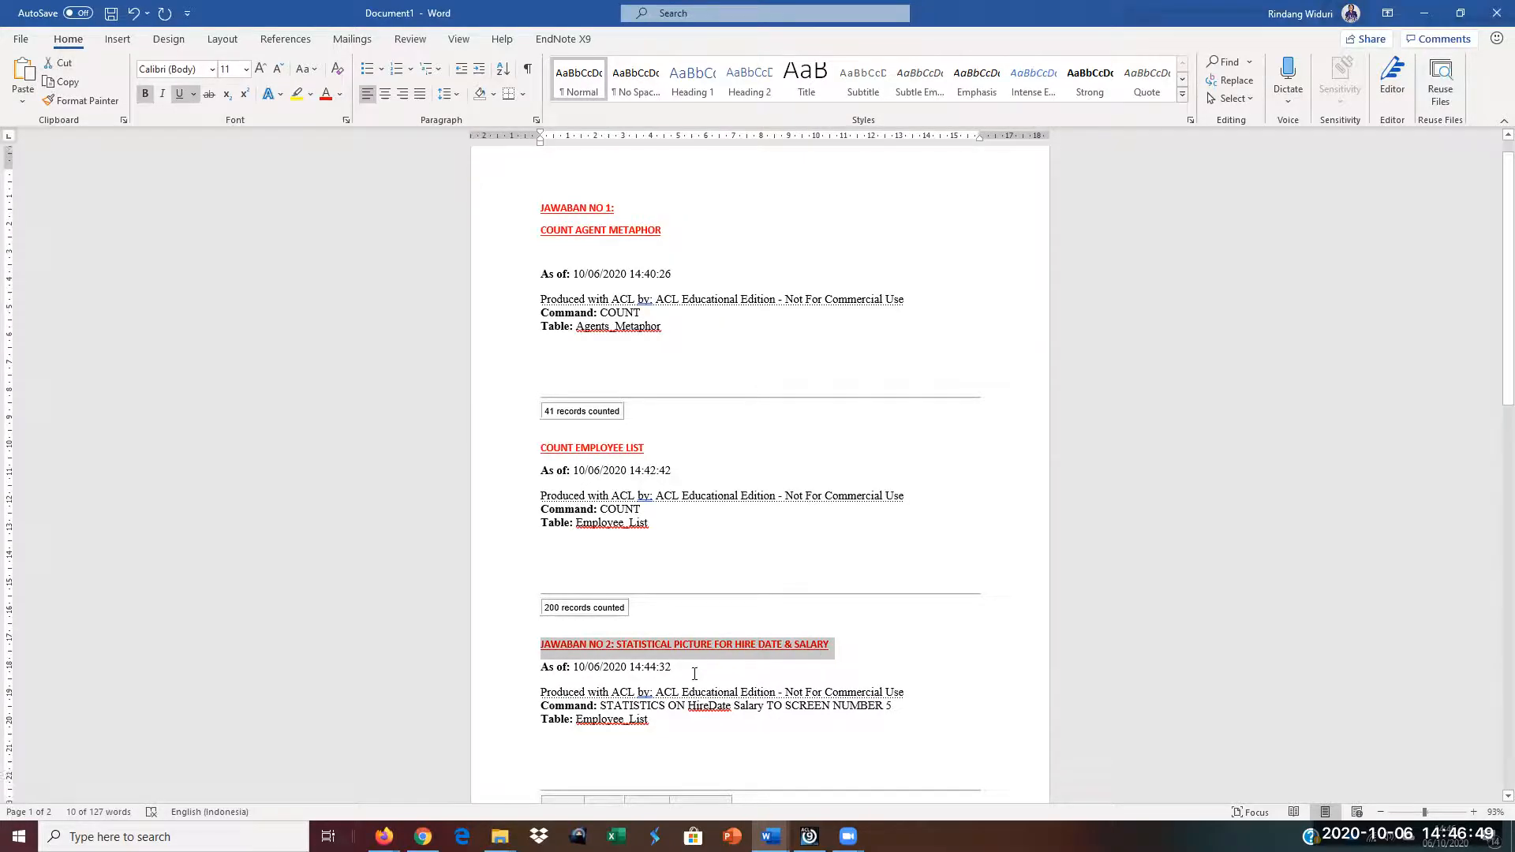
scroll(693, 668, "down", 12)
key("ctrl+x")
scroll(692, 667, "down", 2)
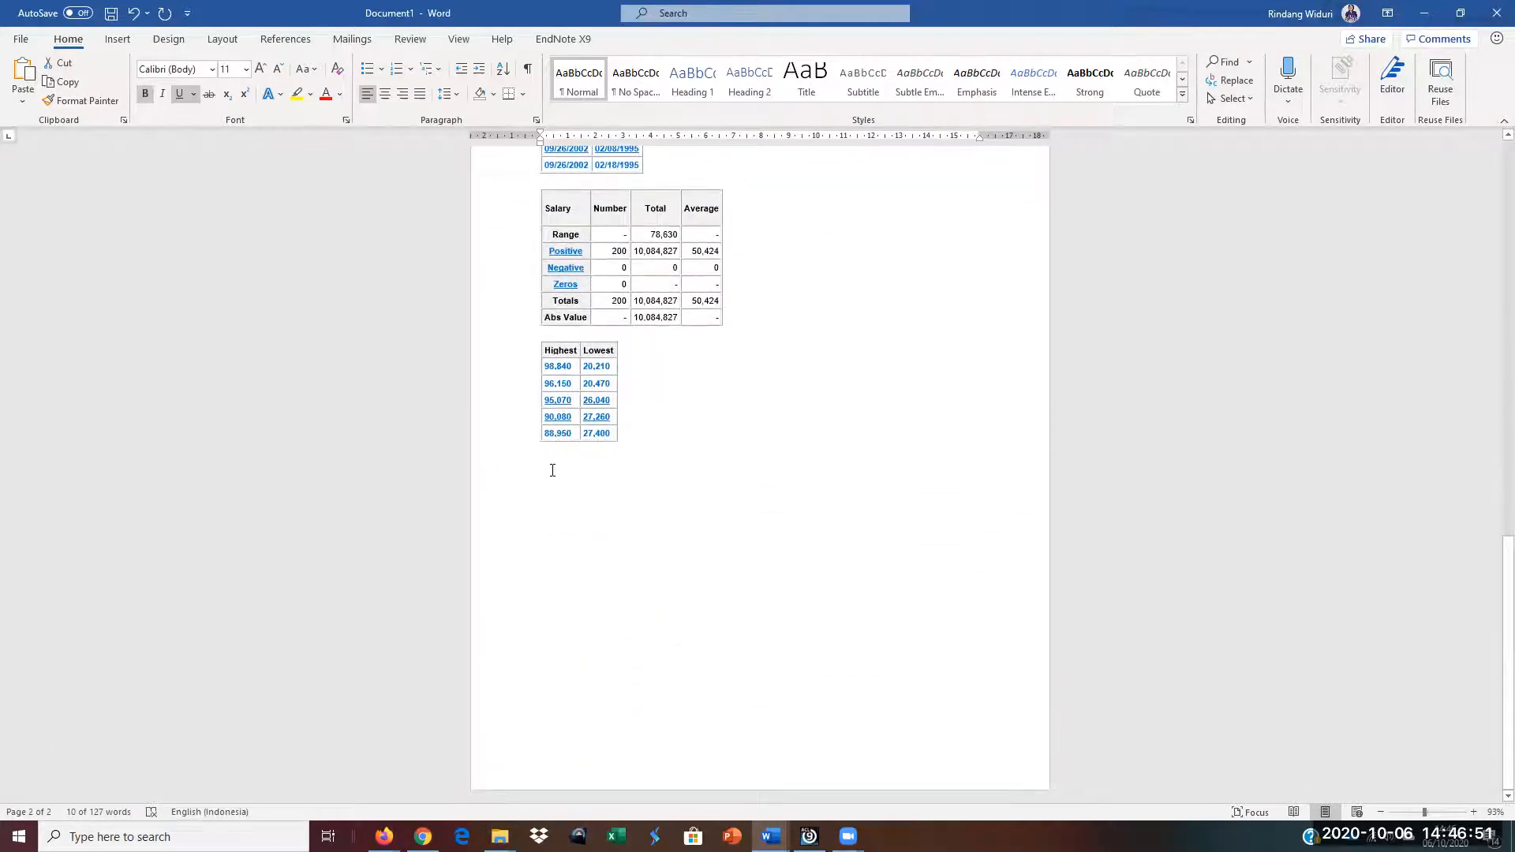
left_click(551, 473)
key("ctrl+v")
left_click(606, 470)
Step: Switch to the Exercise 01 document and read the duplicate-check instructions under Task 1 item 3
mouse_move(771, 835)
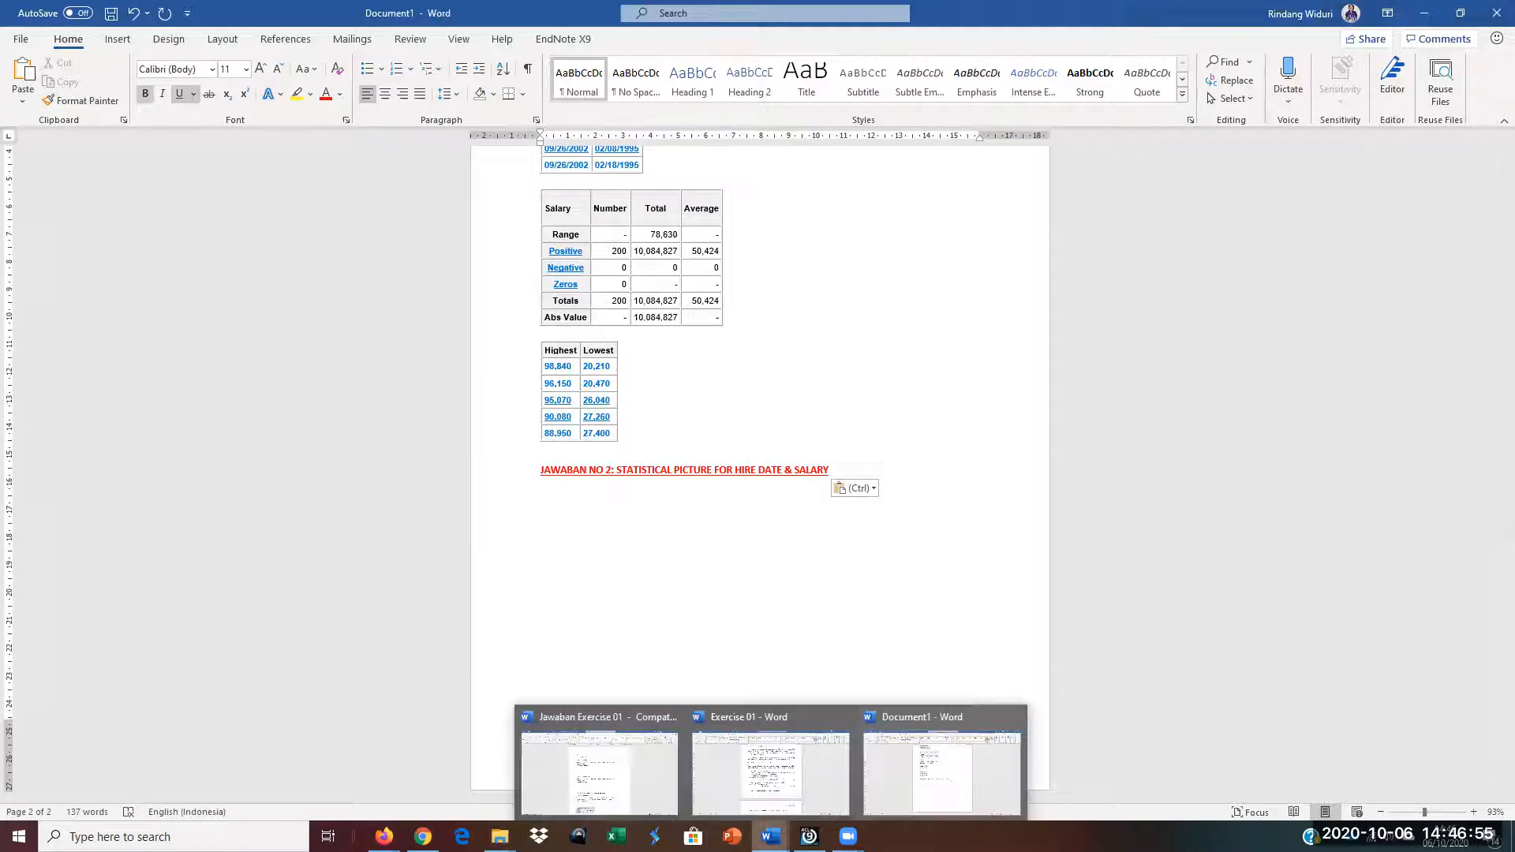
left_click(771, 762)
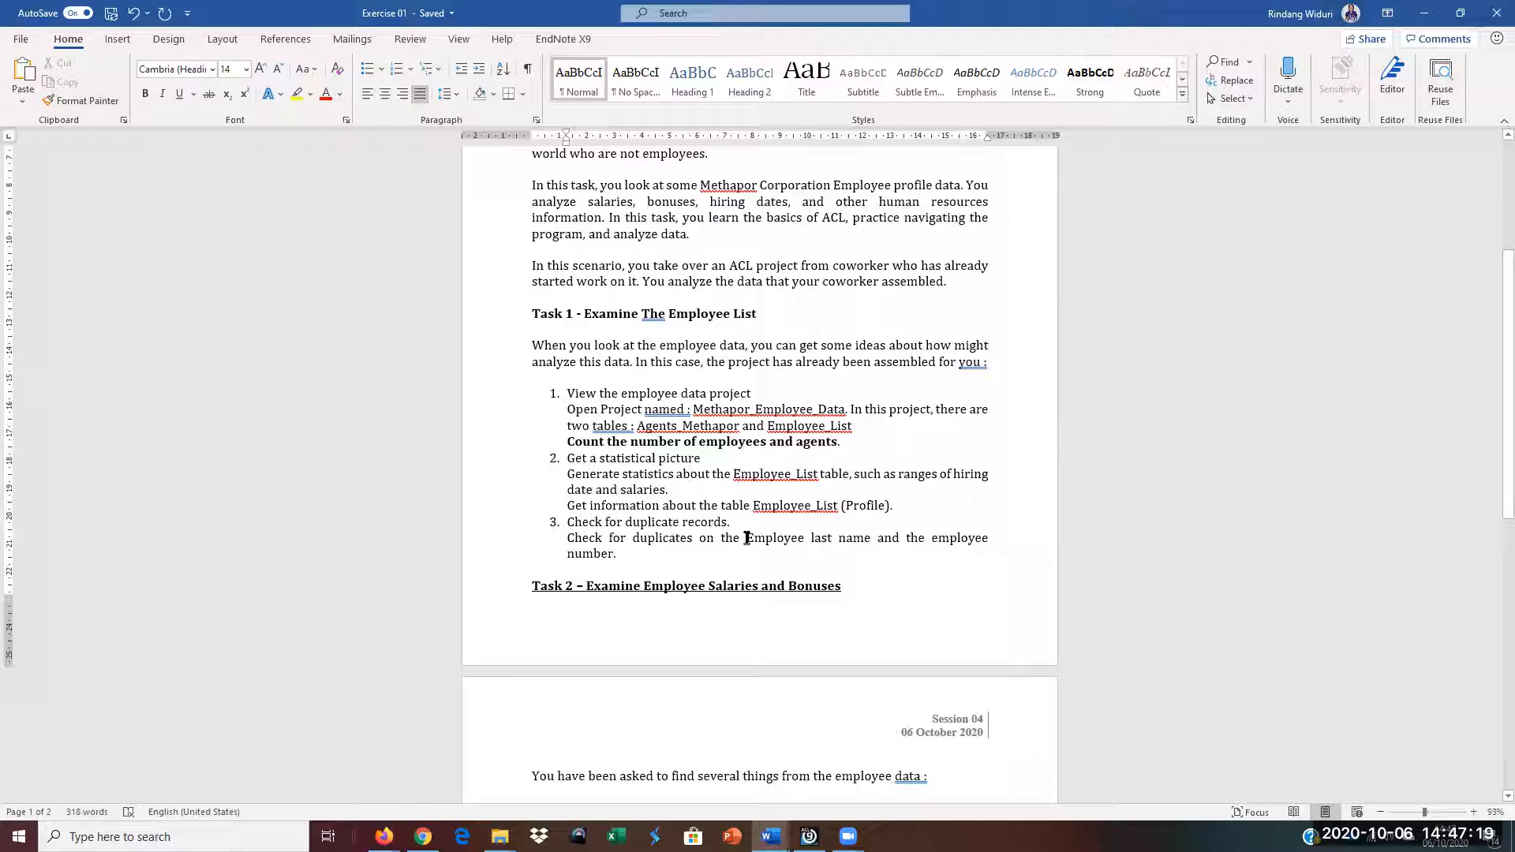
left_click_drag(787, 539, 876, 540)
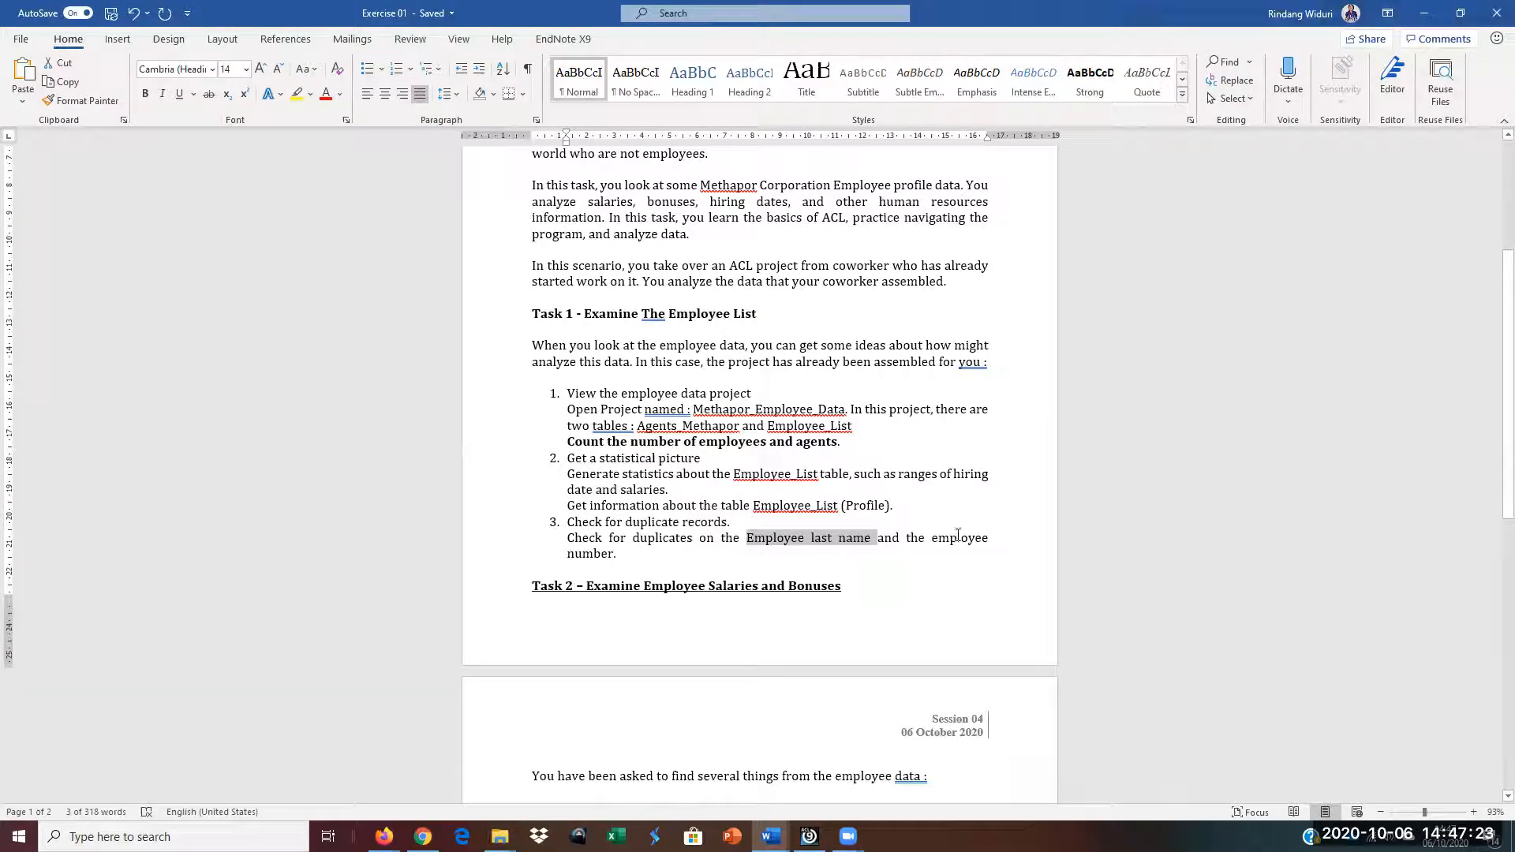
left_click(934, 540)
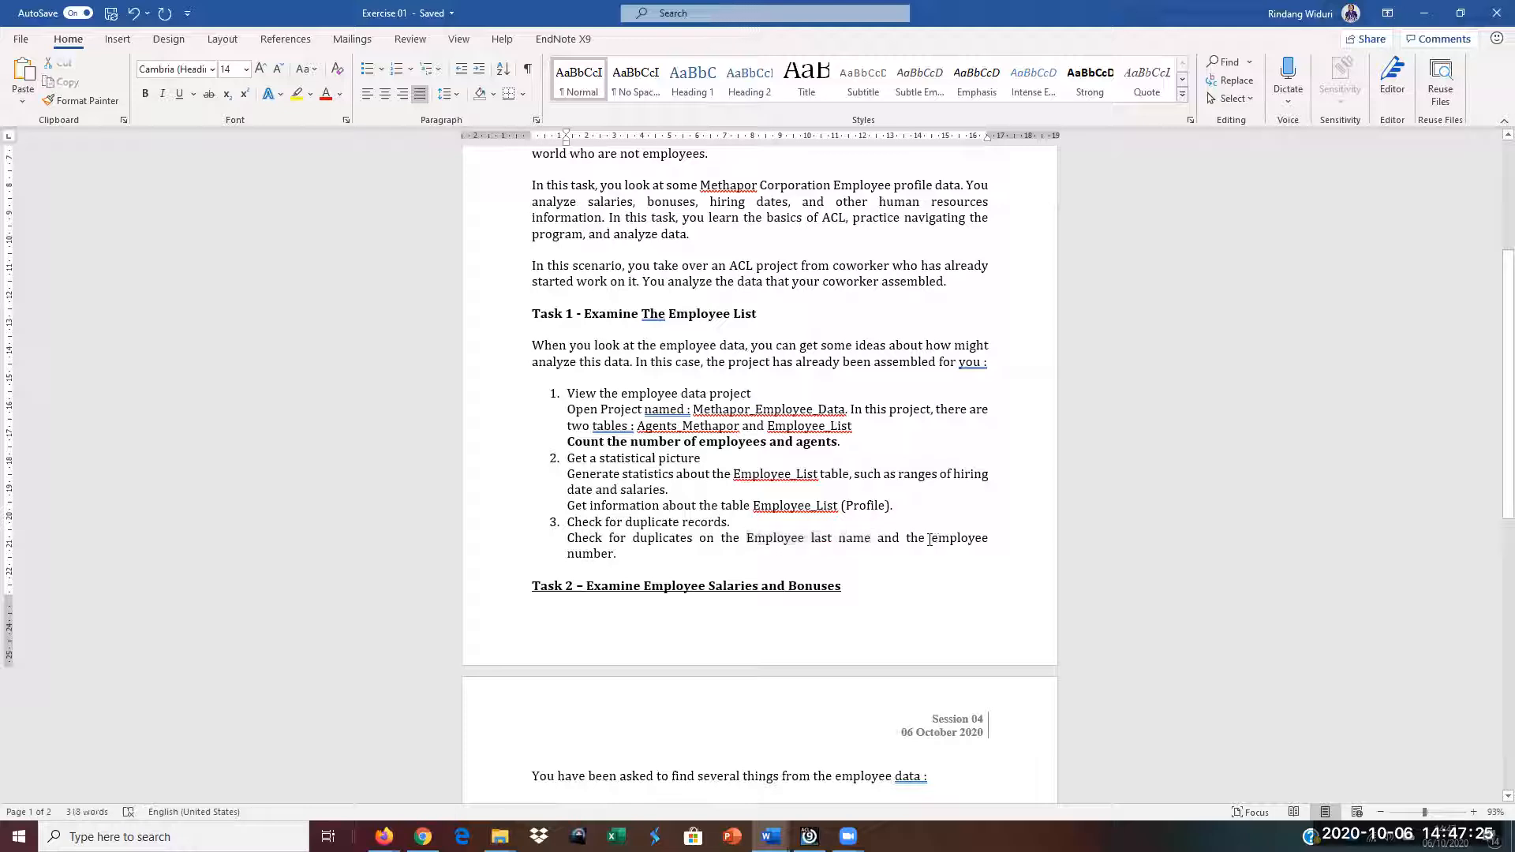
left_click_drag(933, 539, 625, 555)
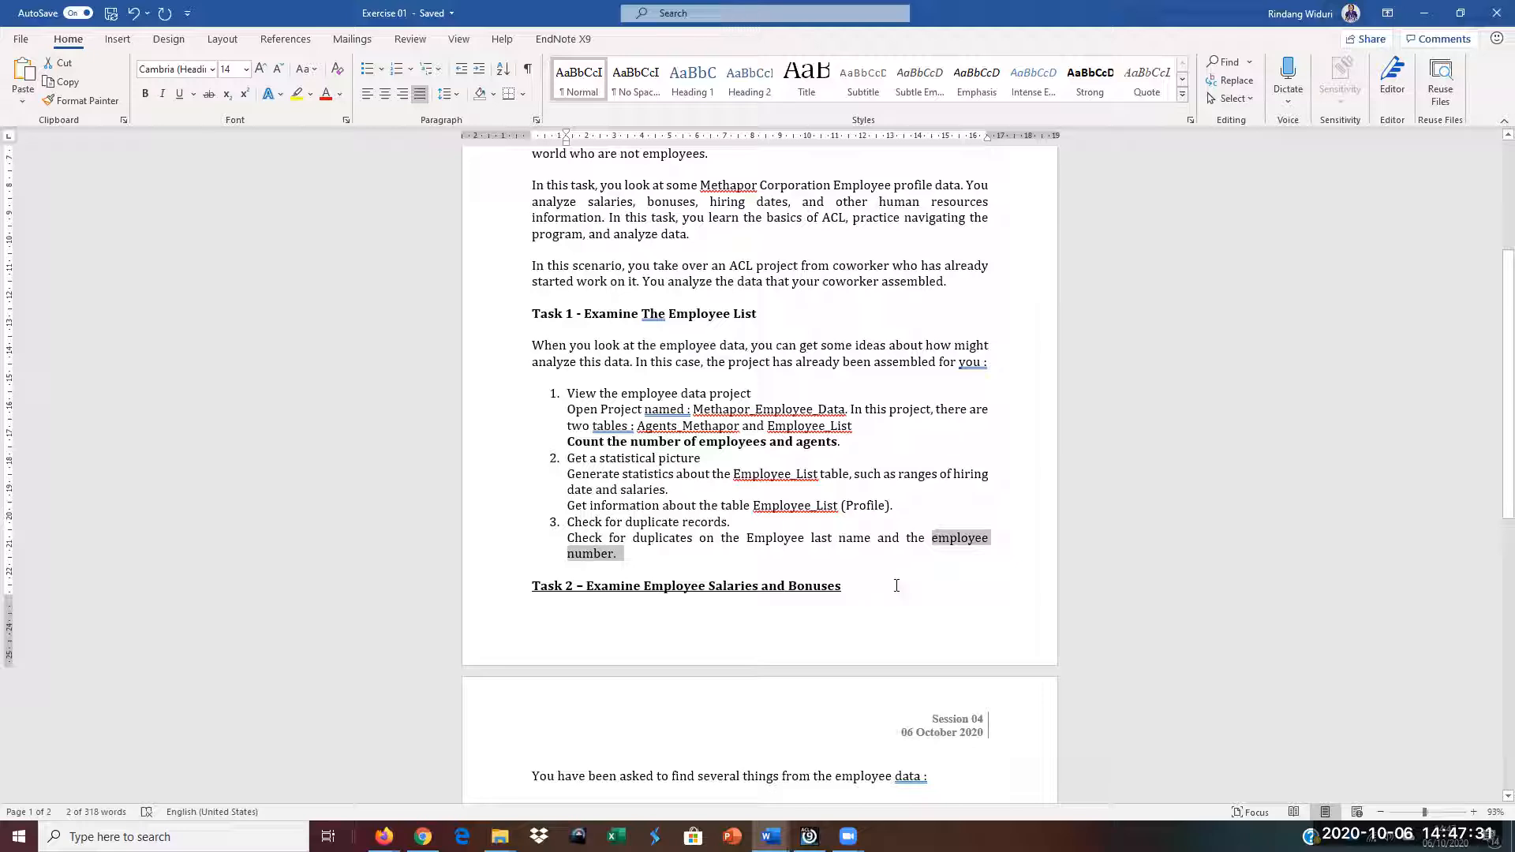
left_click(737, 562)
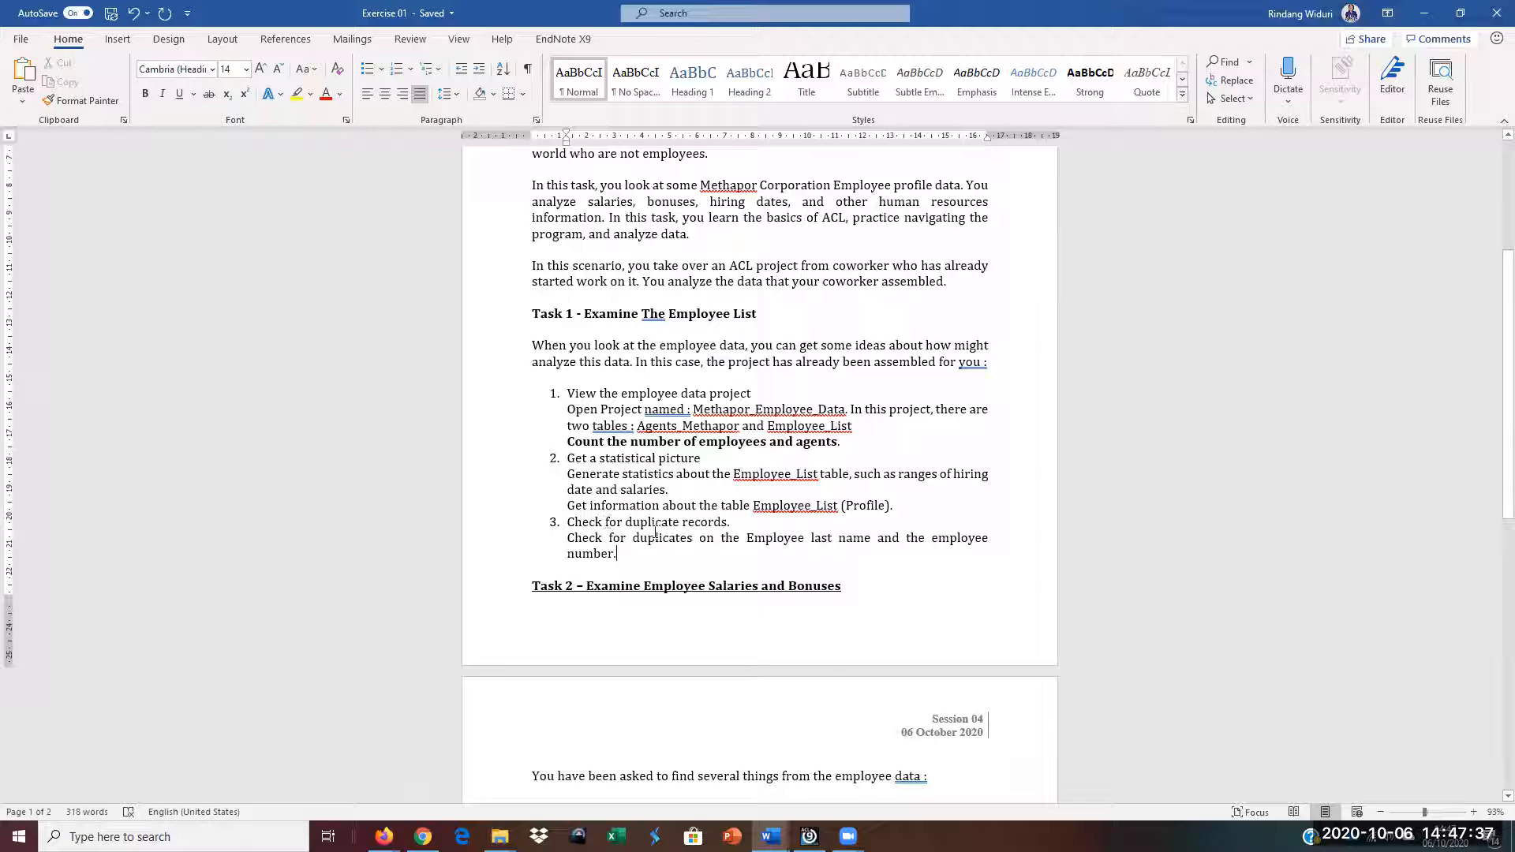
mouse_move(771, 837)
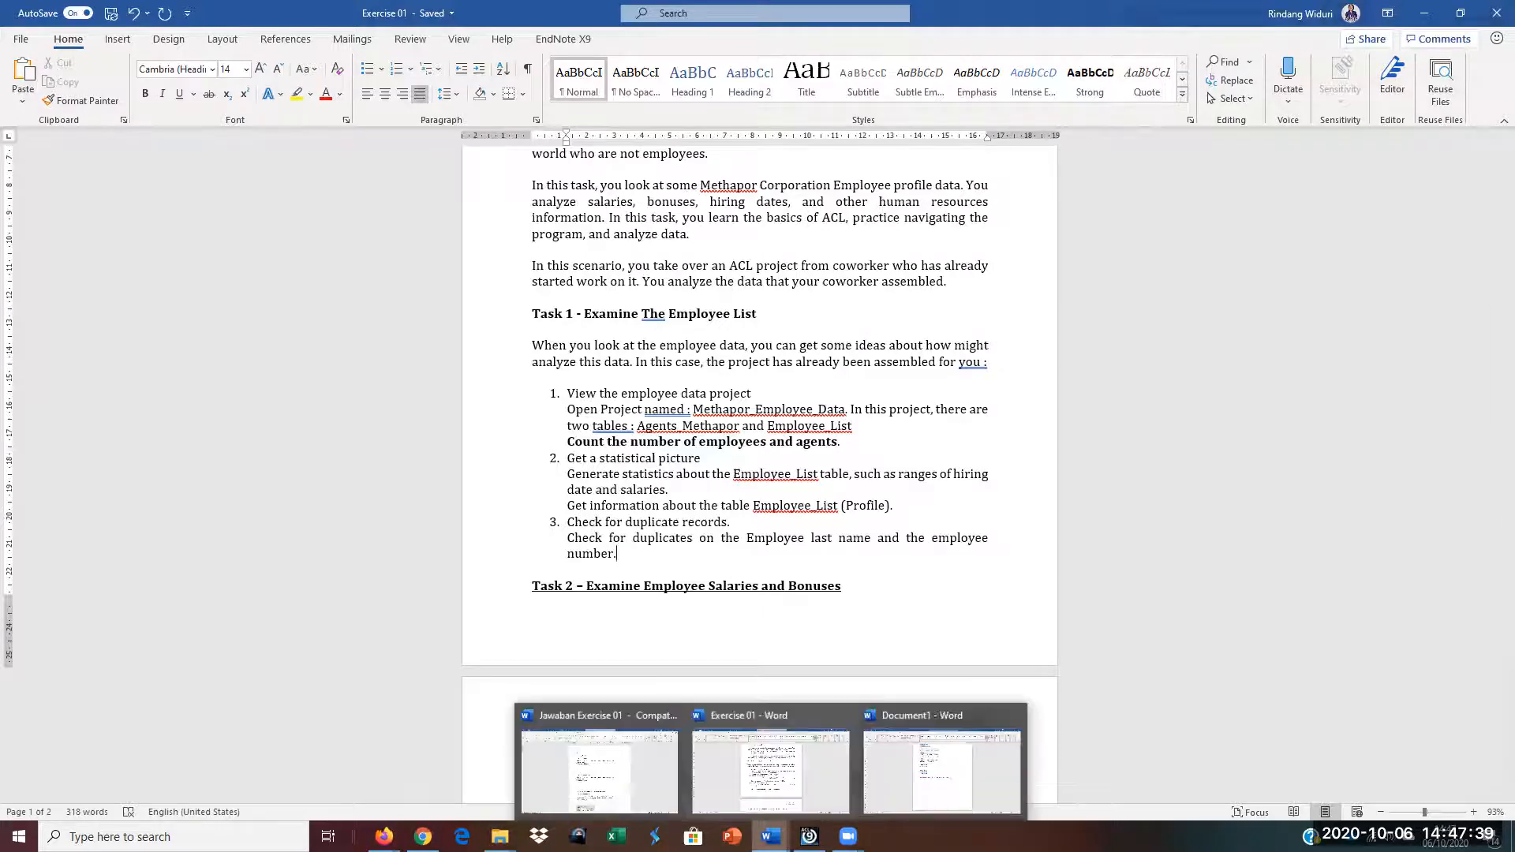
Step: Switch to the Word document Document1 and change the last pasted heading's label to JAWABAN NO 3:
left_click(949, 781)
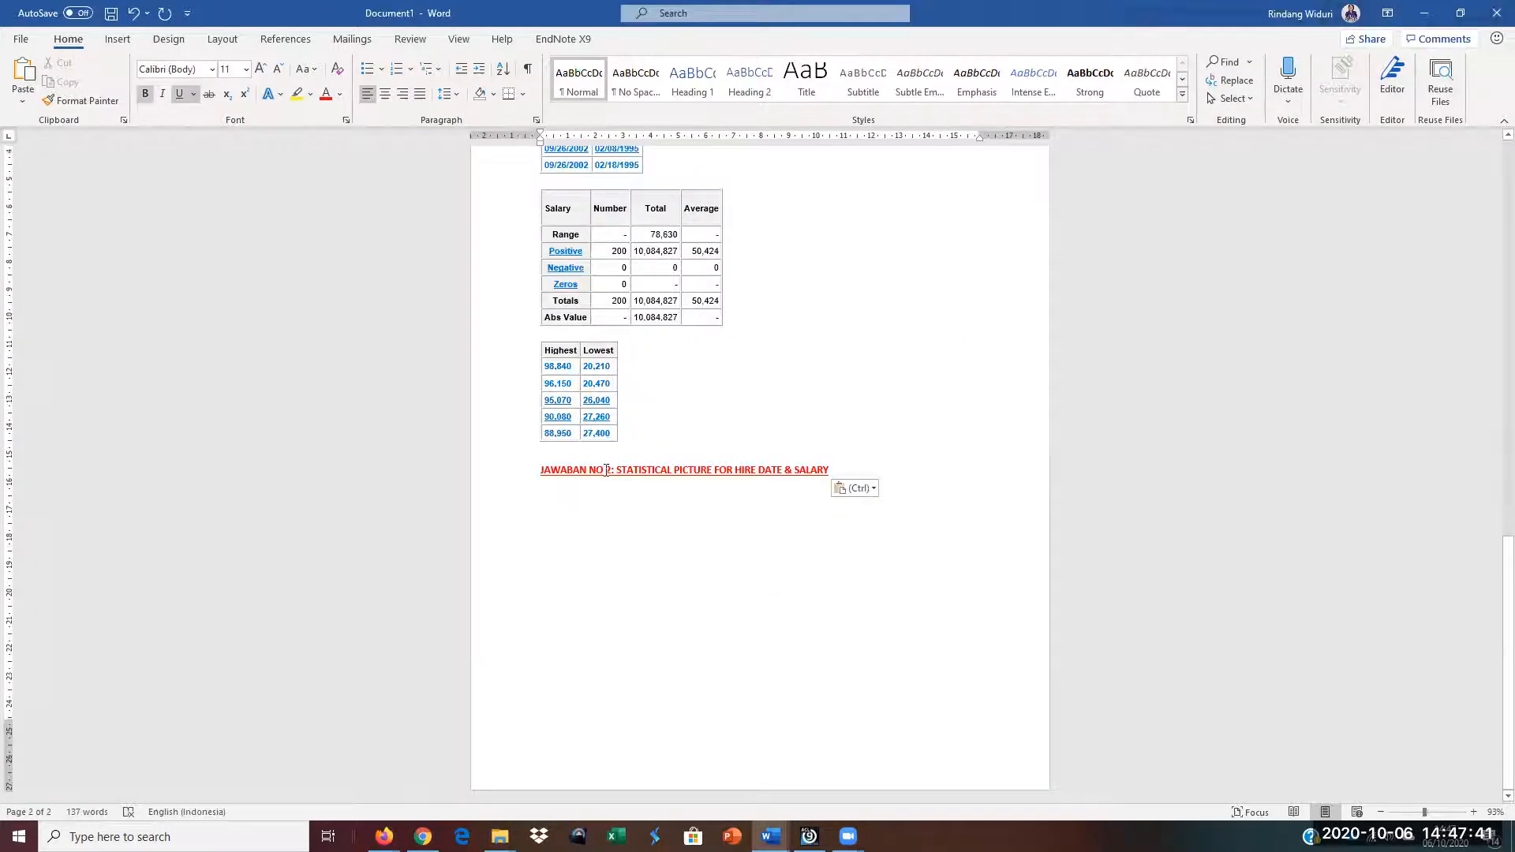
double_click(610, 470)
key("BackSpace")
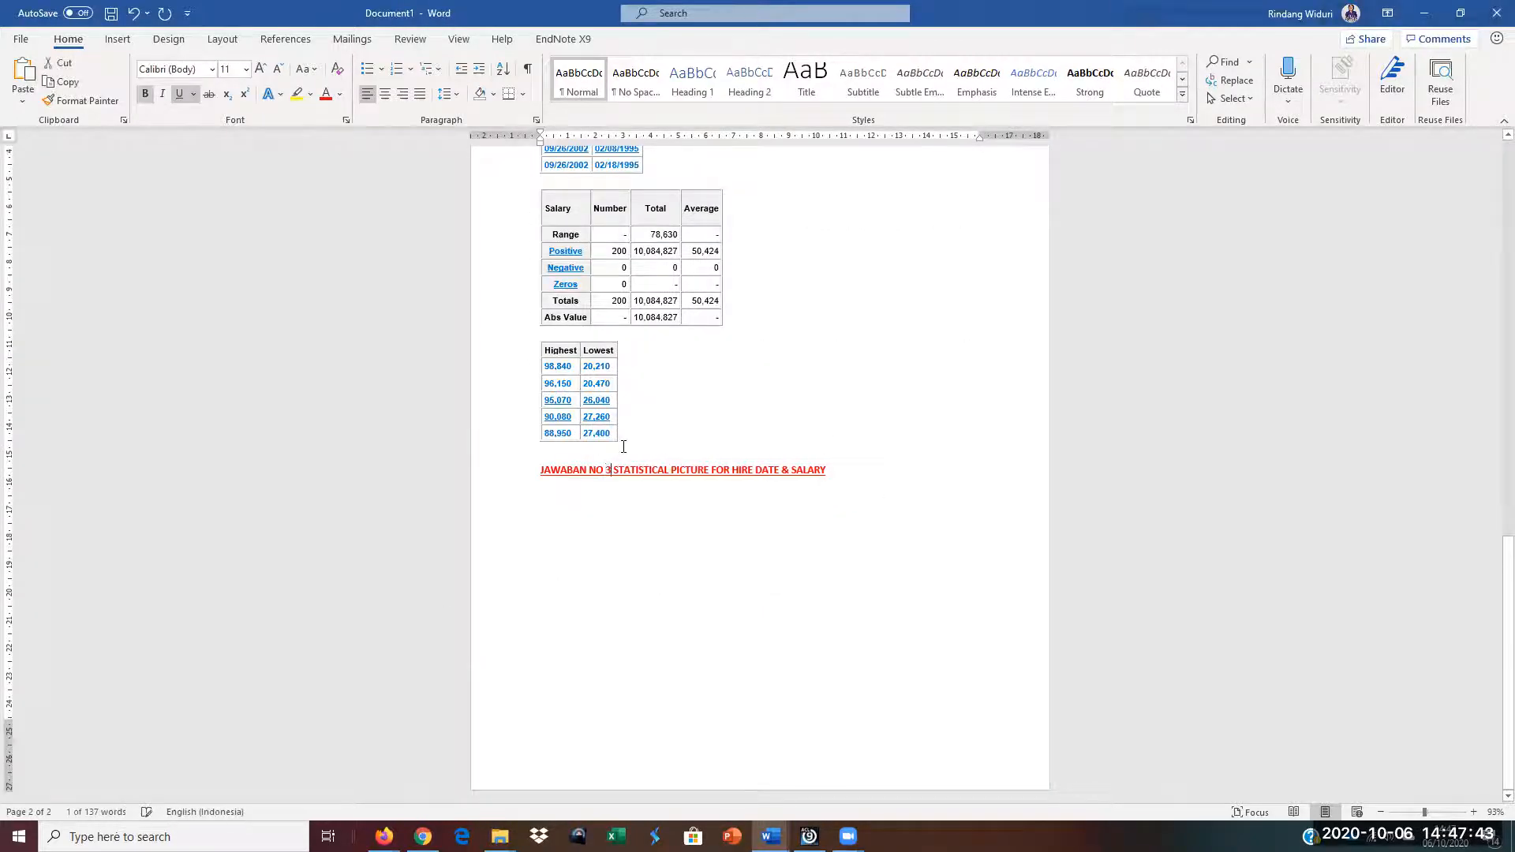
type(":")
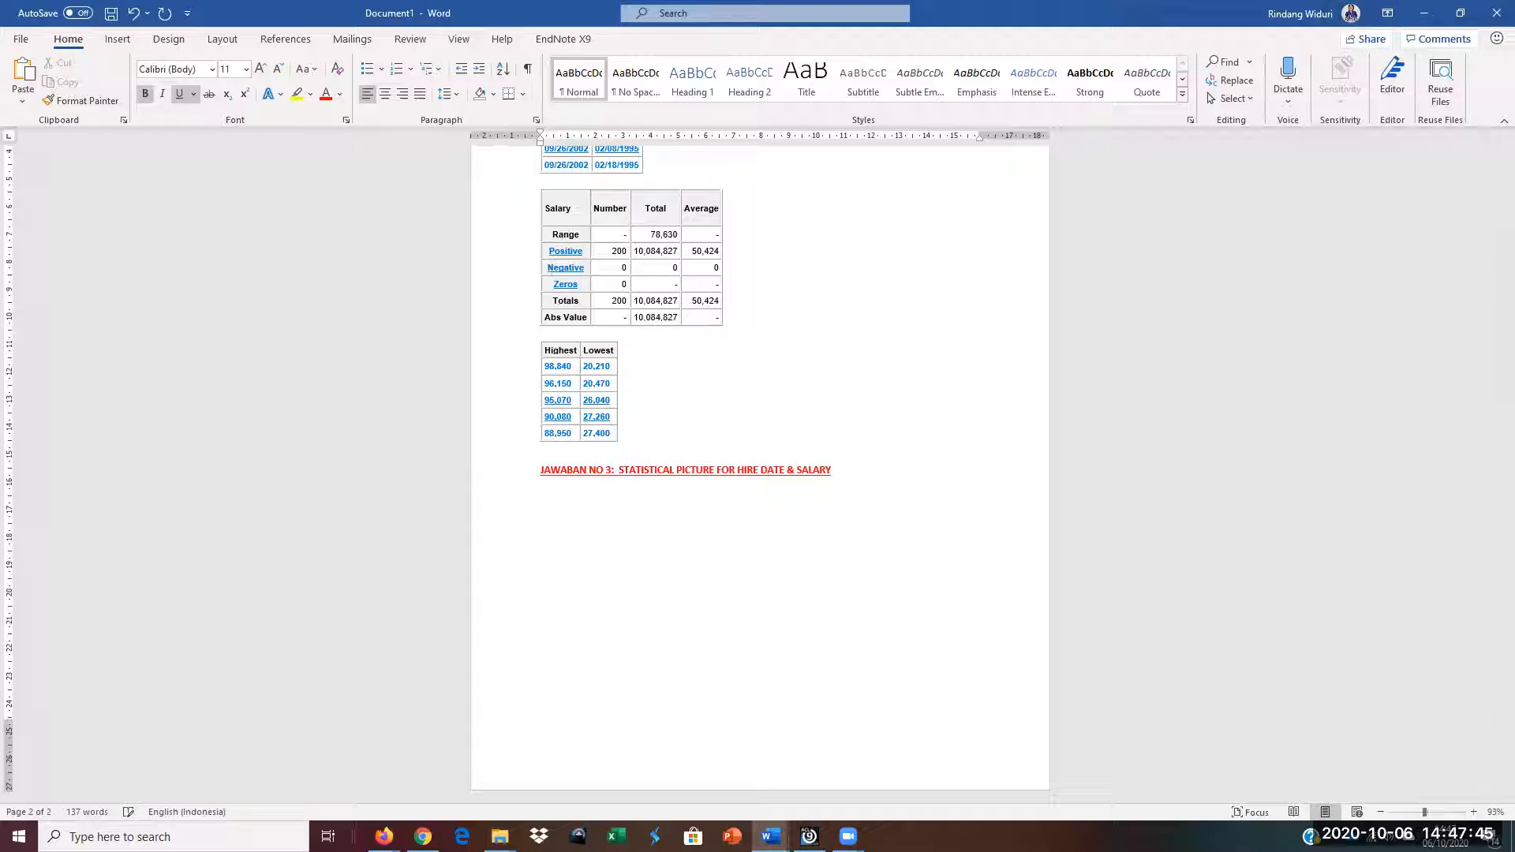
Step: Replace the text after JAWABAN NO 3: with DUPLICATE RECORD FOR EMPLOYEE LAST NAME & EMPLOYEE NUMBER and start a new line below it
key("shift+End")
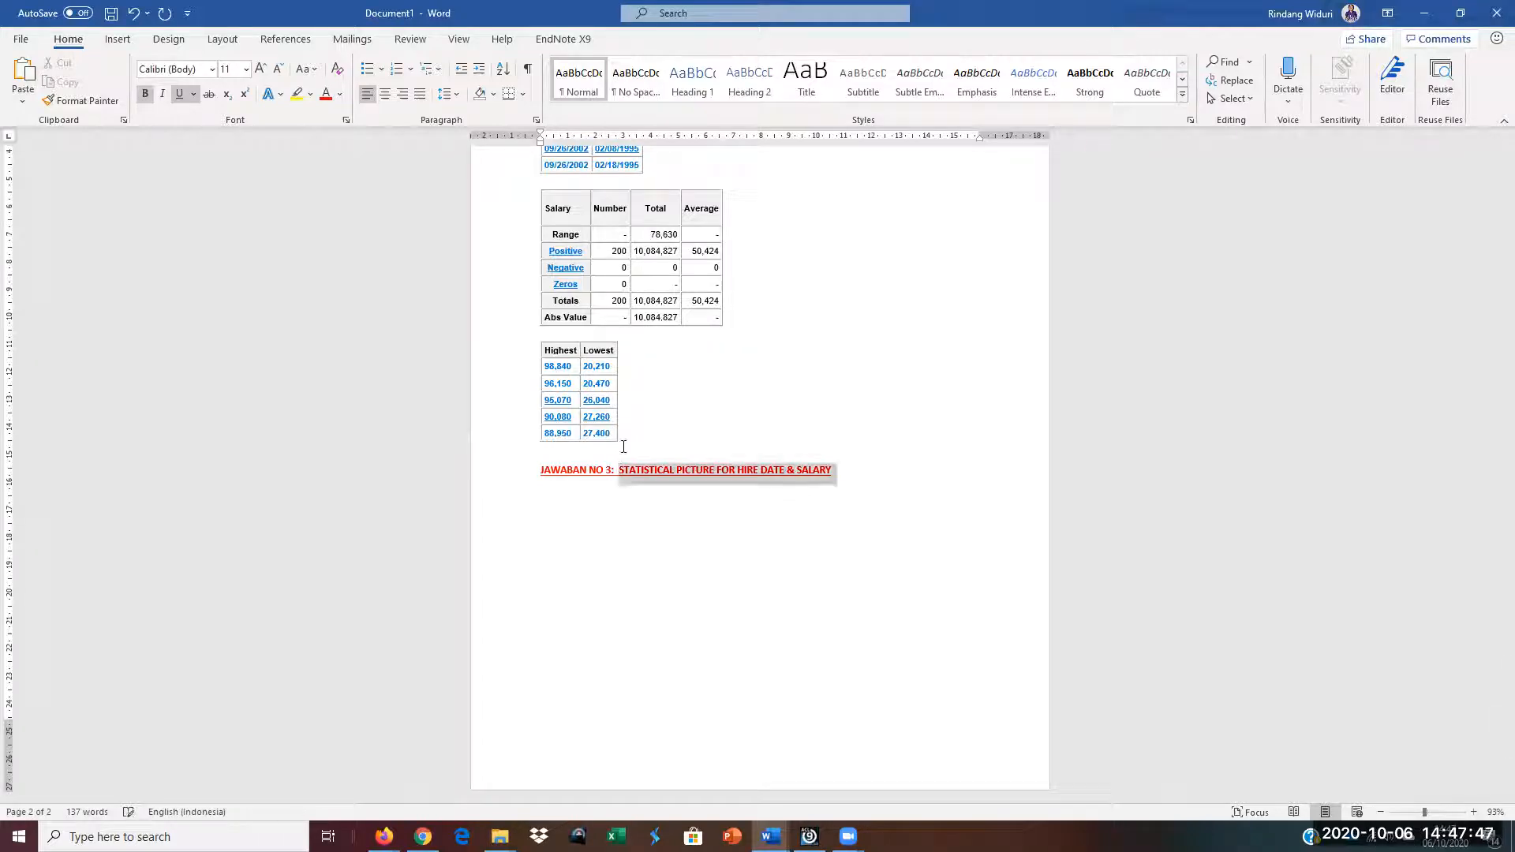
type("DUPLICA")
type("TE RECORD")
type(" FIR")
key("BackSpace")
key("BackSpace")
key("BackSpace")
type("OR EM")
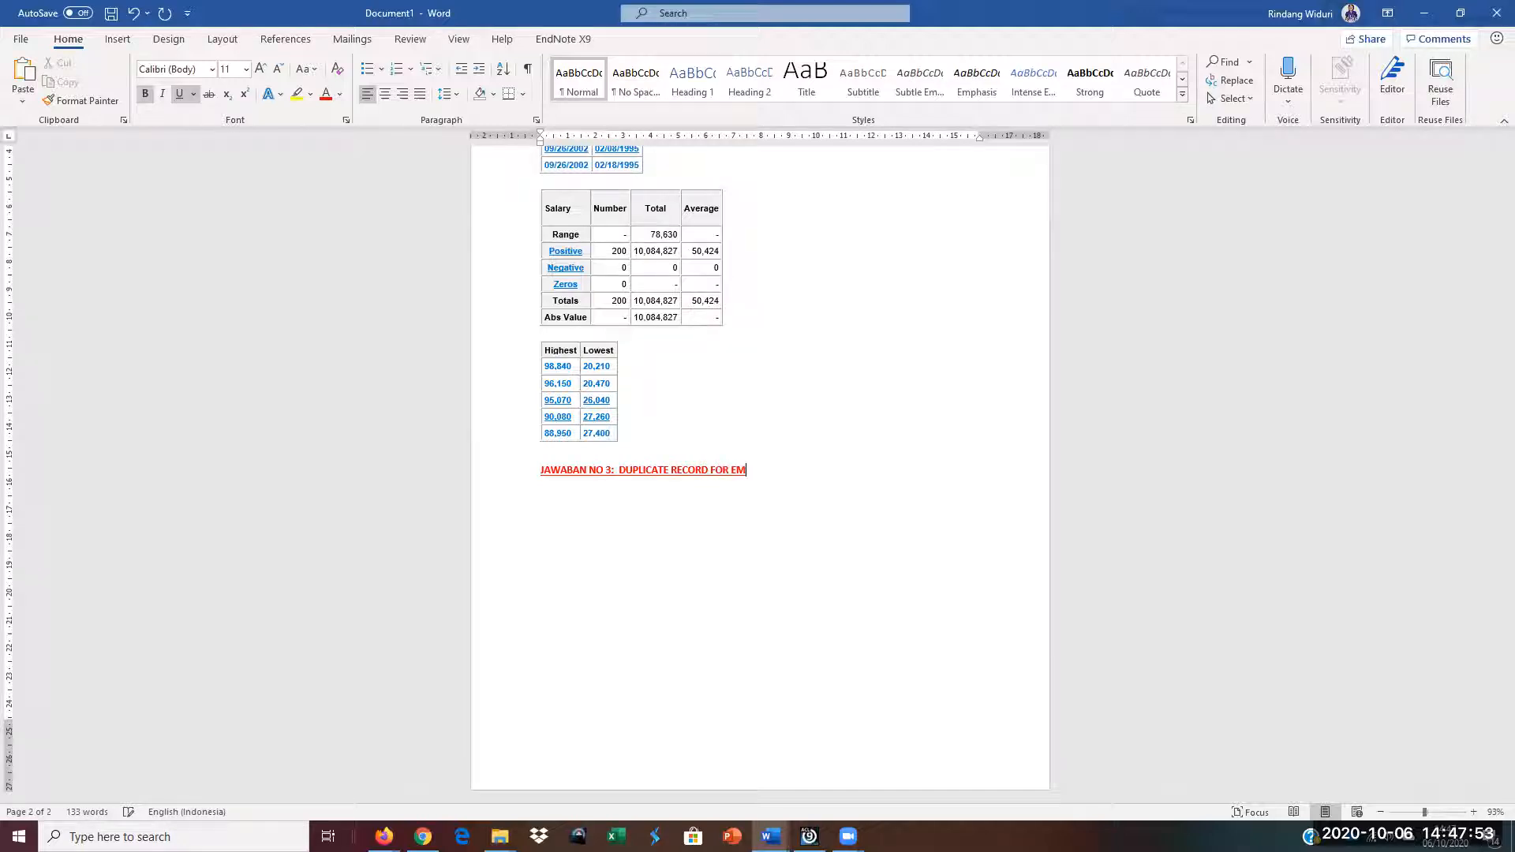
type("PLOYEE LAST NAME & EMPLOYEE NUMBE")
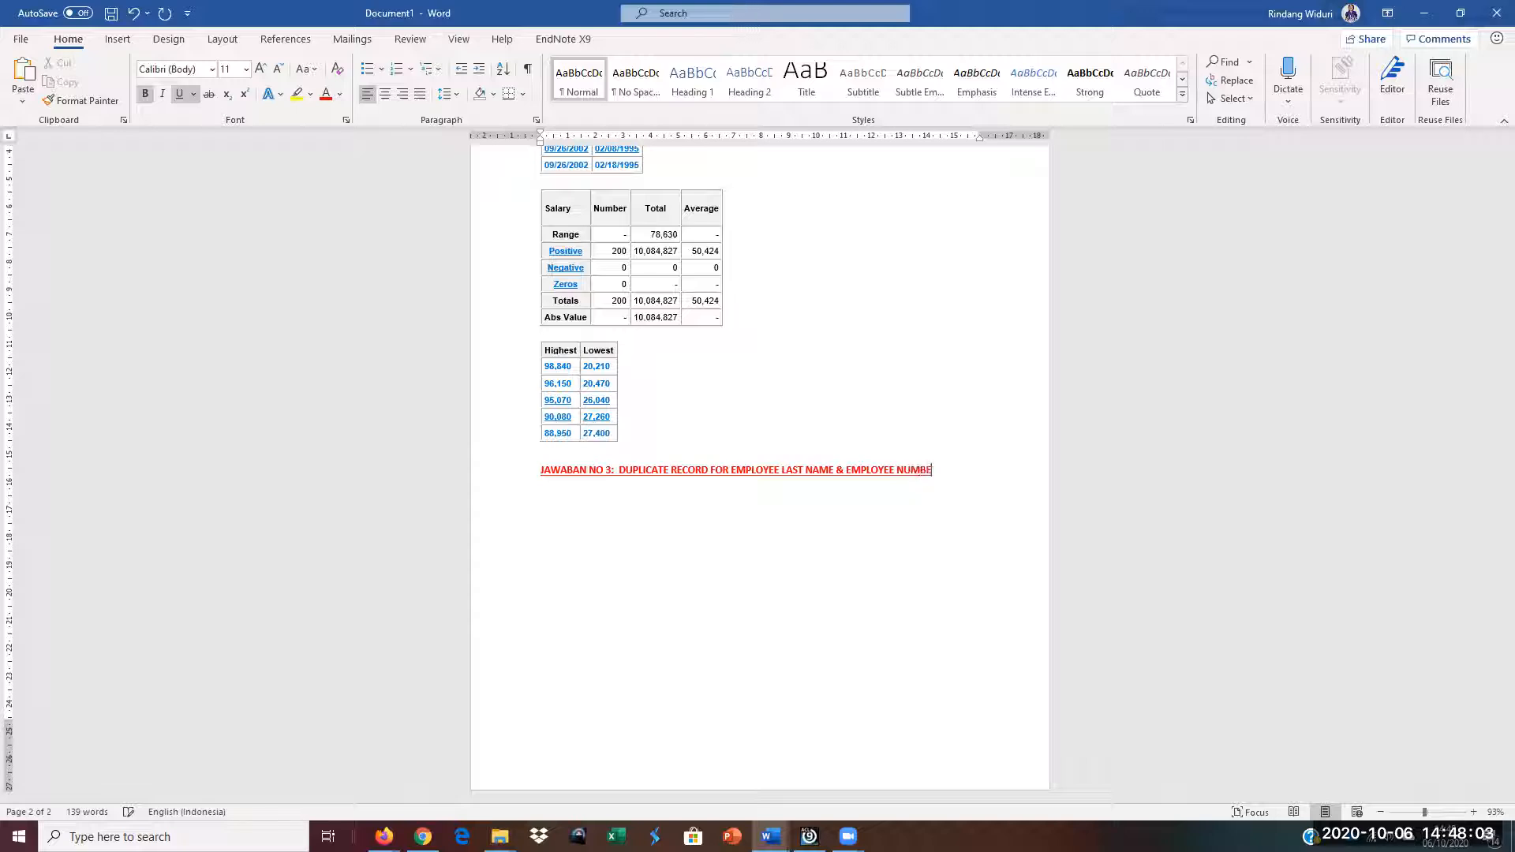
type("R")
key("Return")
Step: Switch to ACL, bring up the Employee_List table and examine its Last_Name and EmpNo columns
left_click(810, 836)
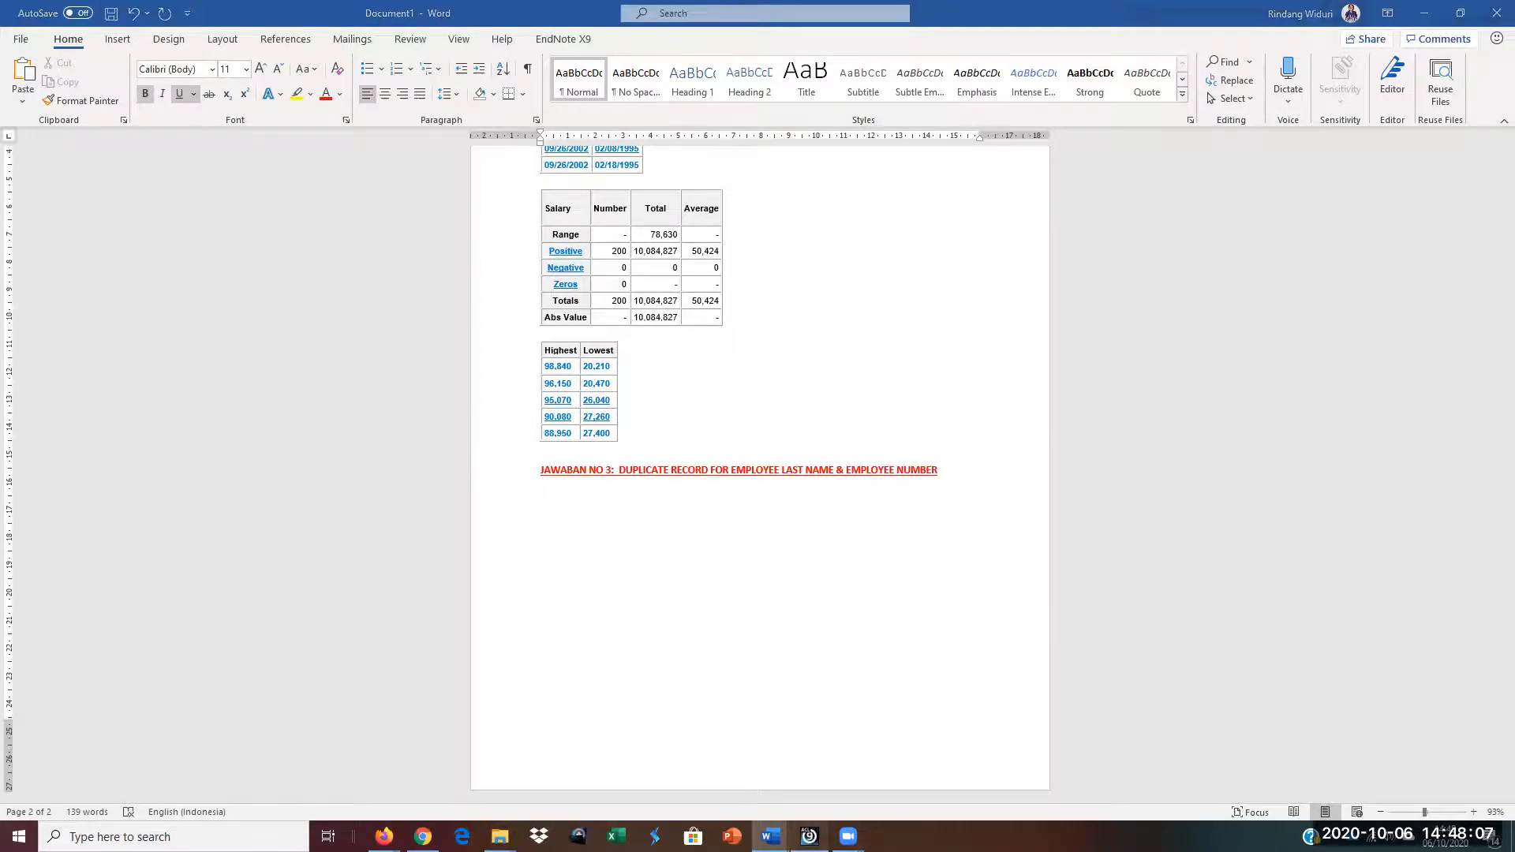
left_click(642, 317)
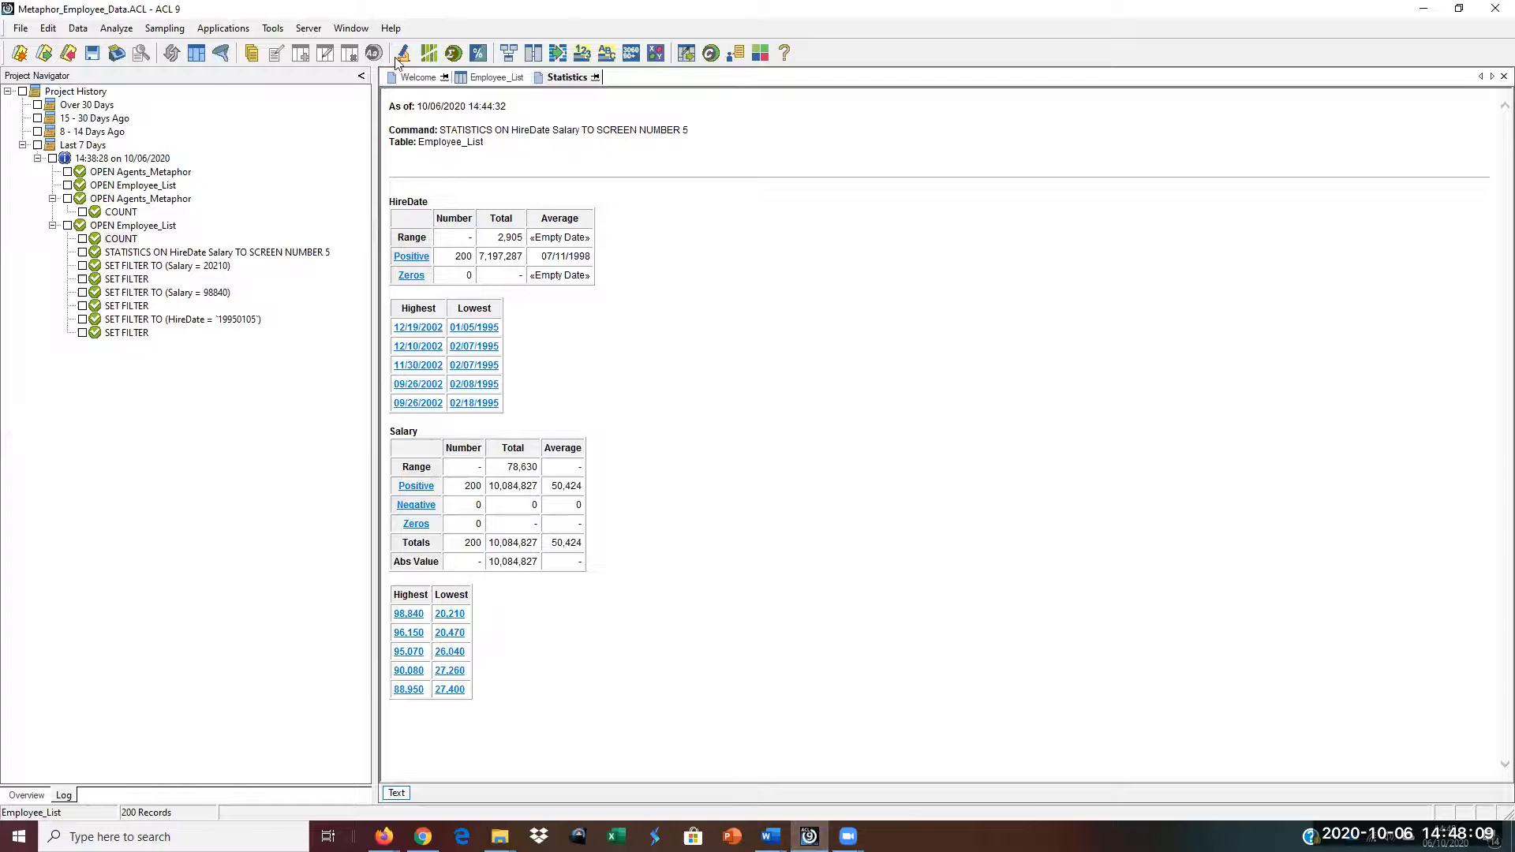
left_click(492, 78)
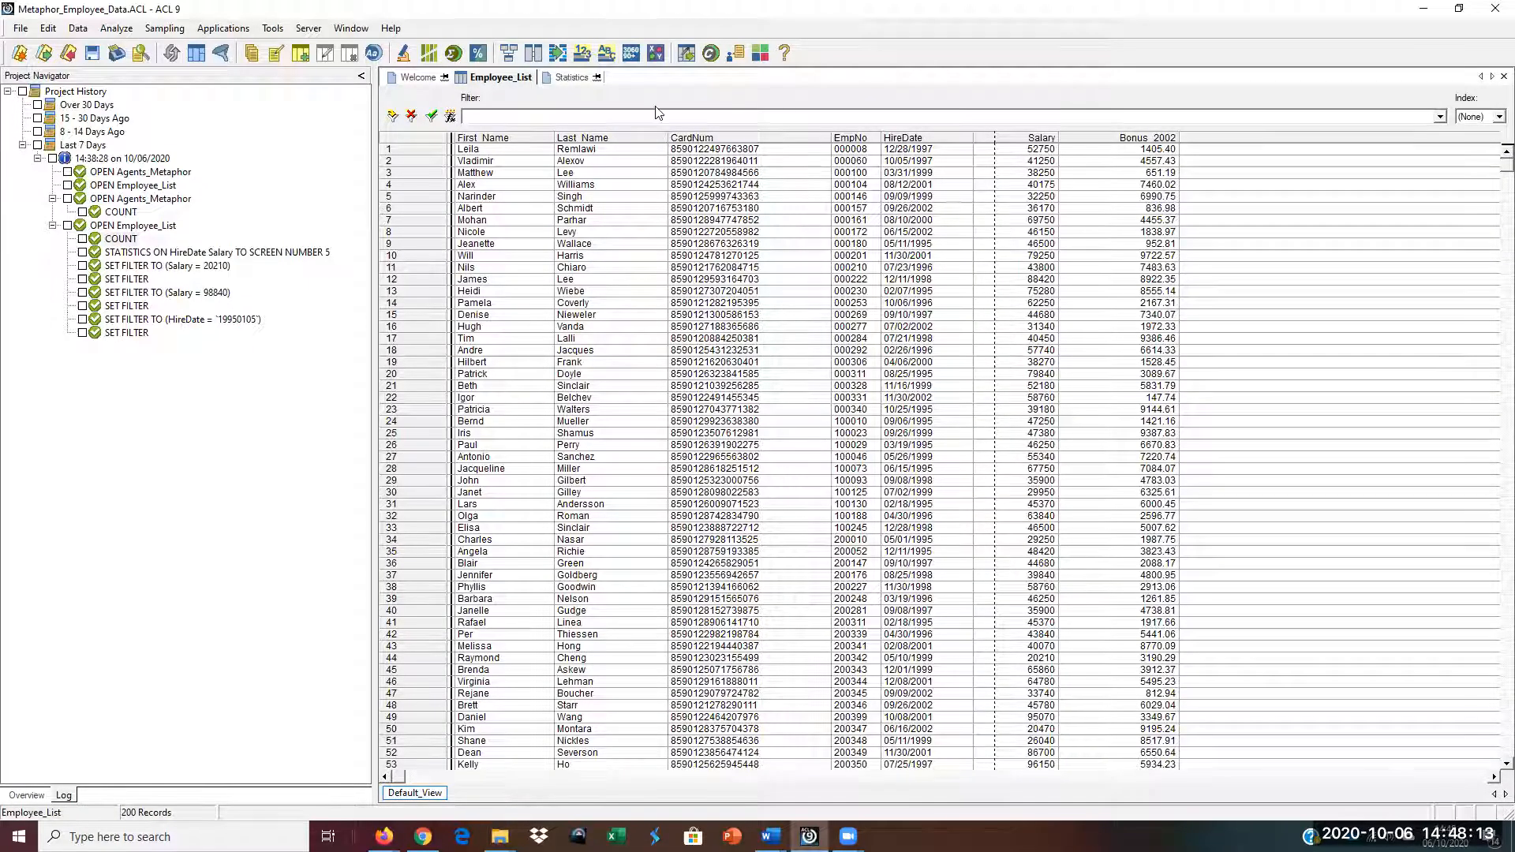
left_click(498, 138)
left_click(565, 148)
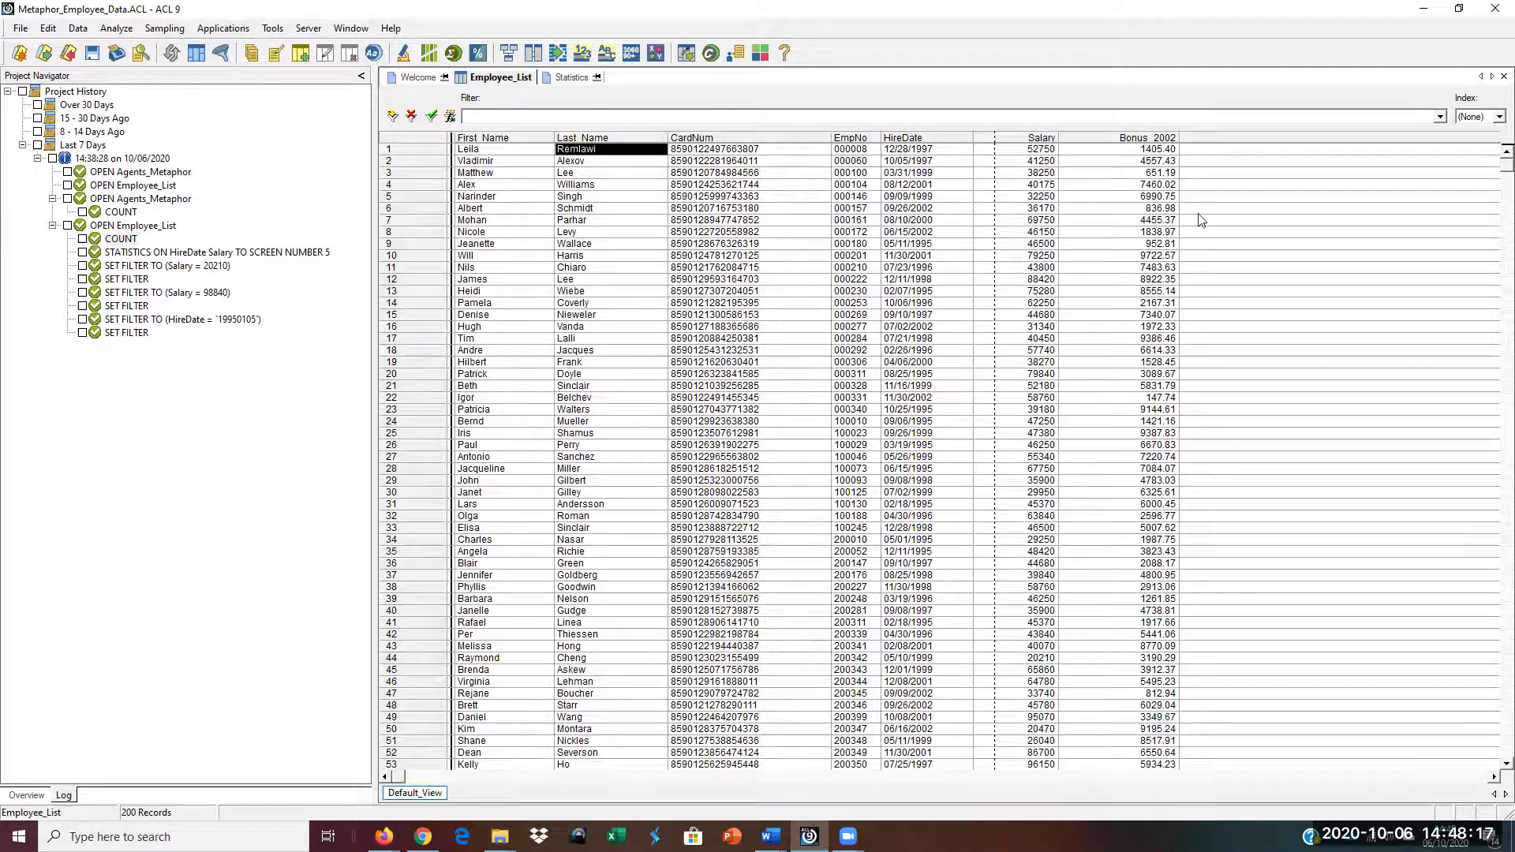
left_click(858, 139)
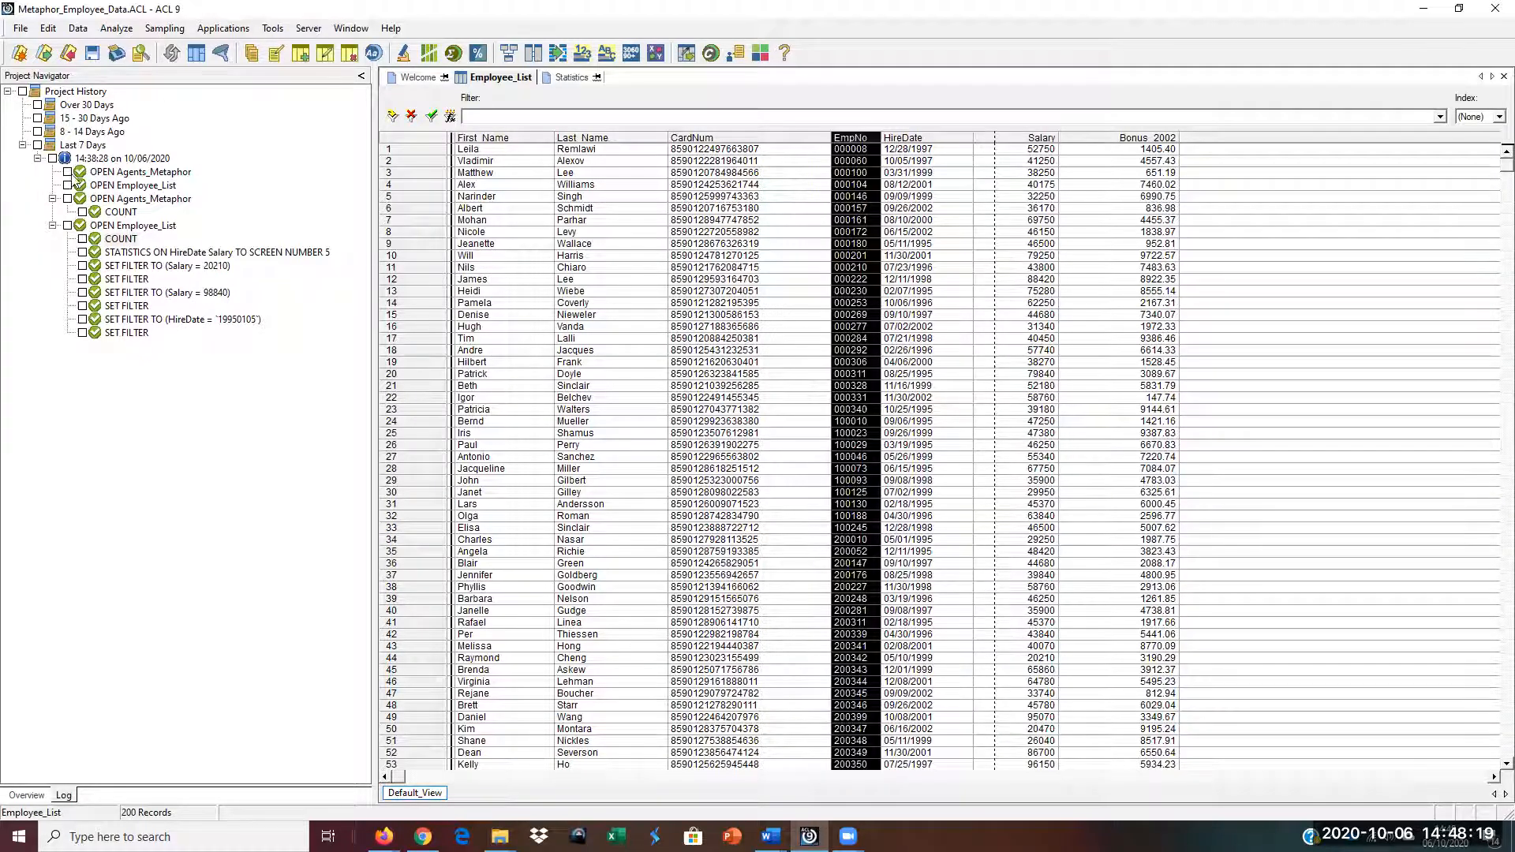
Step: View the Agents_Metaphor table from the project overview and return to the Last_Name column of Employee_List
left_click(23, 796)
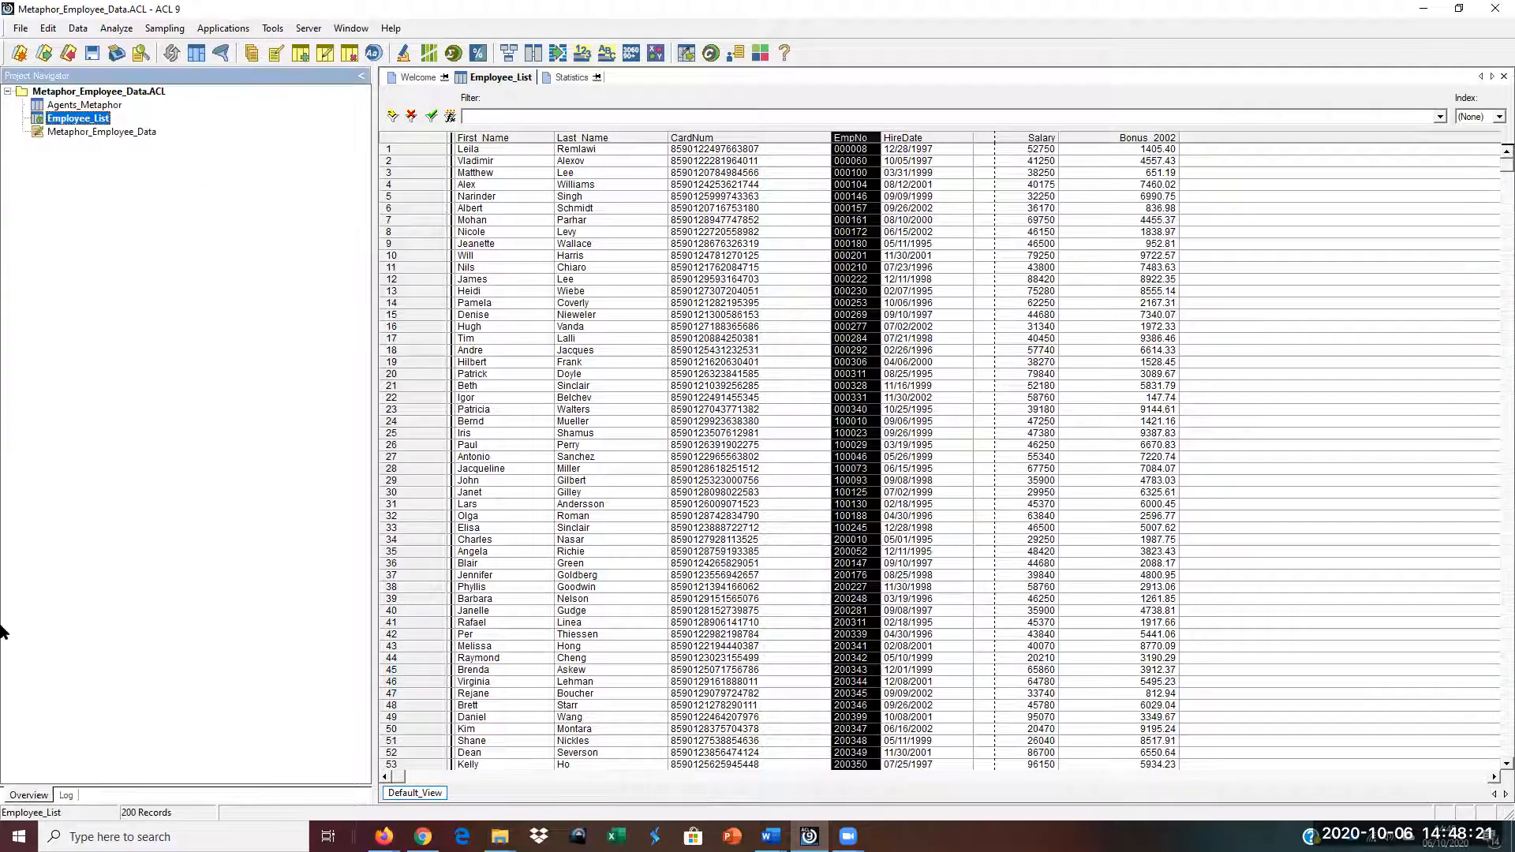
double_click(90, 104)
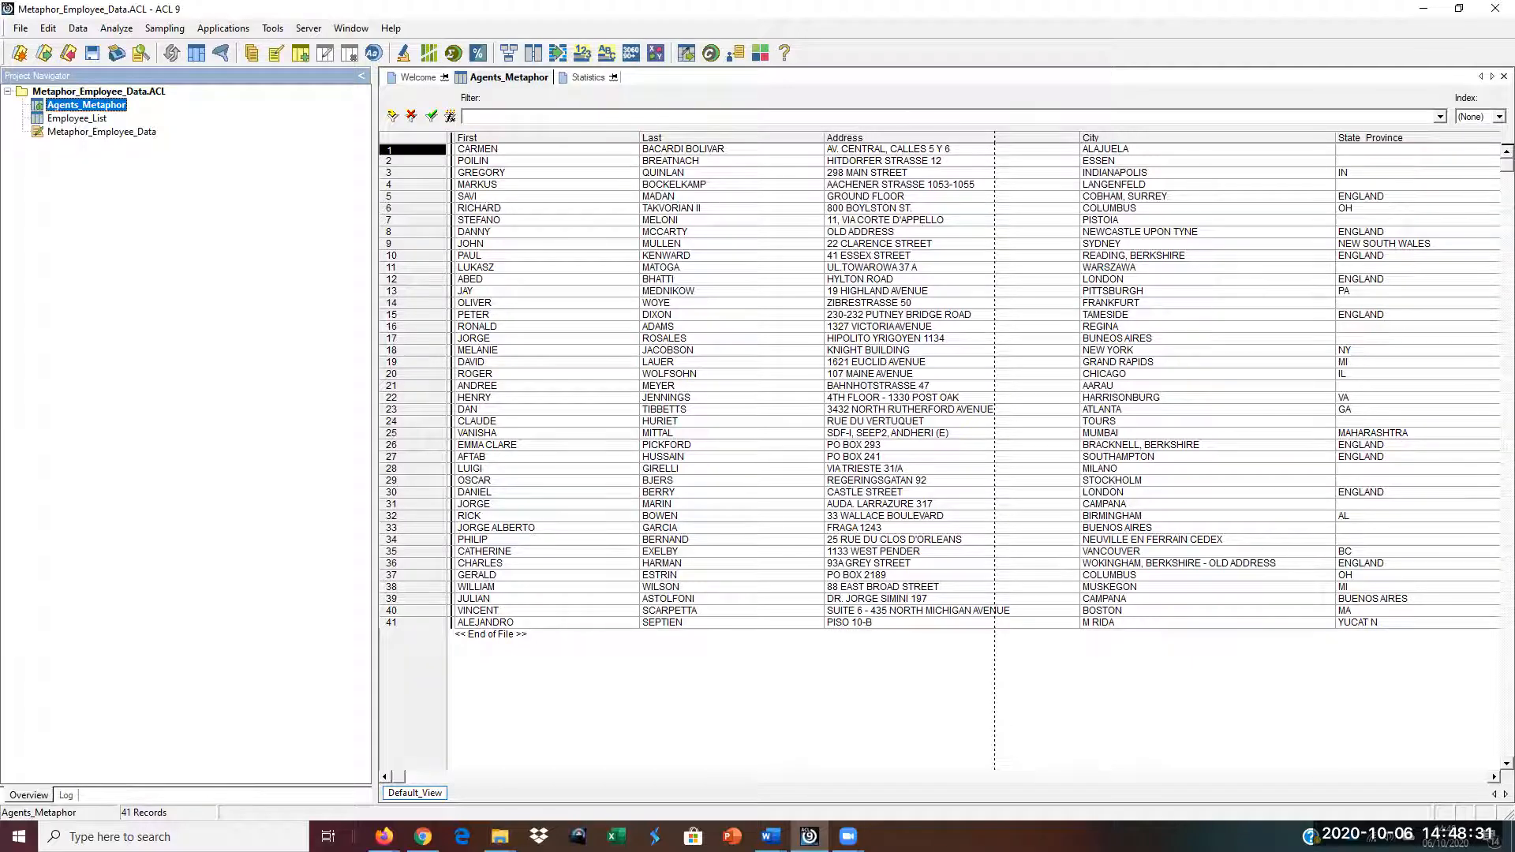
double_click(88, 119)
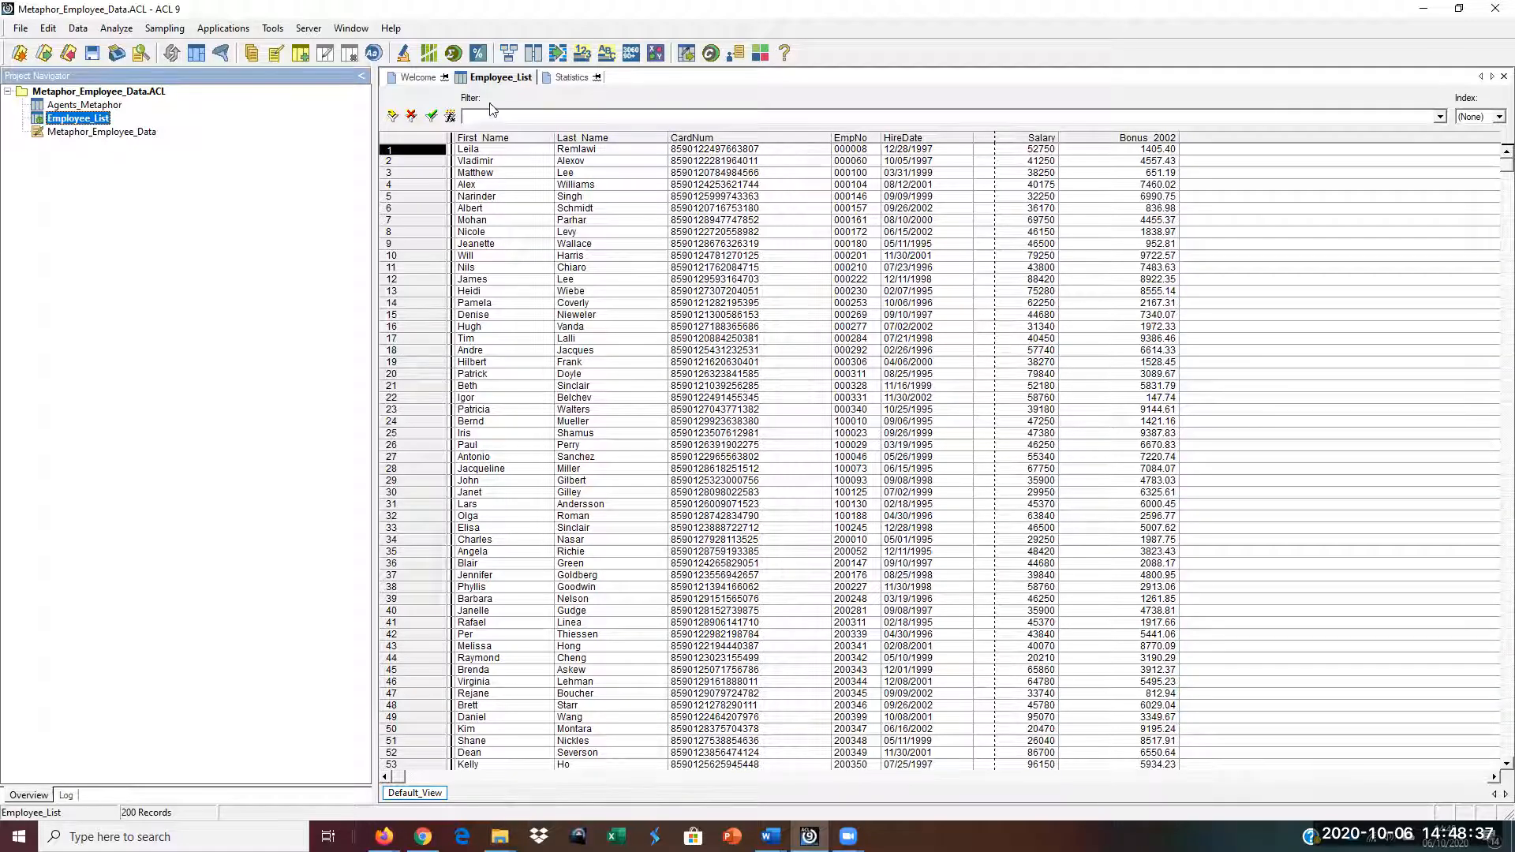
left_click(574, 140)
left_click(569, 151)
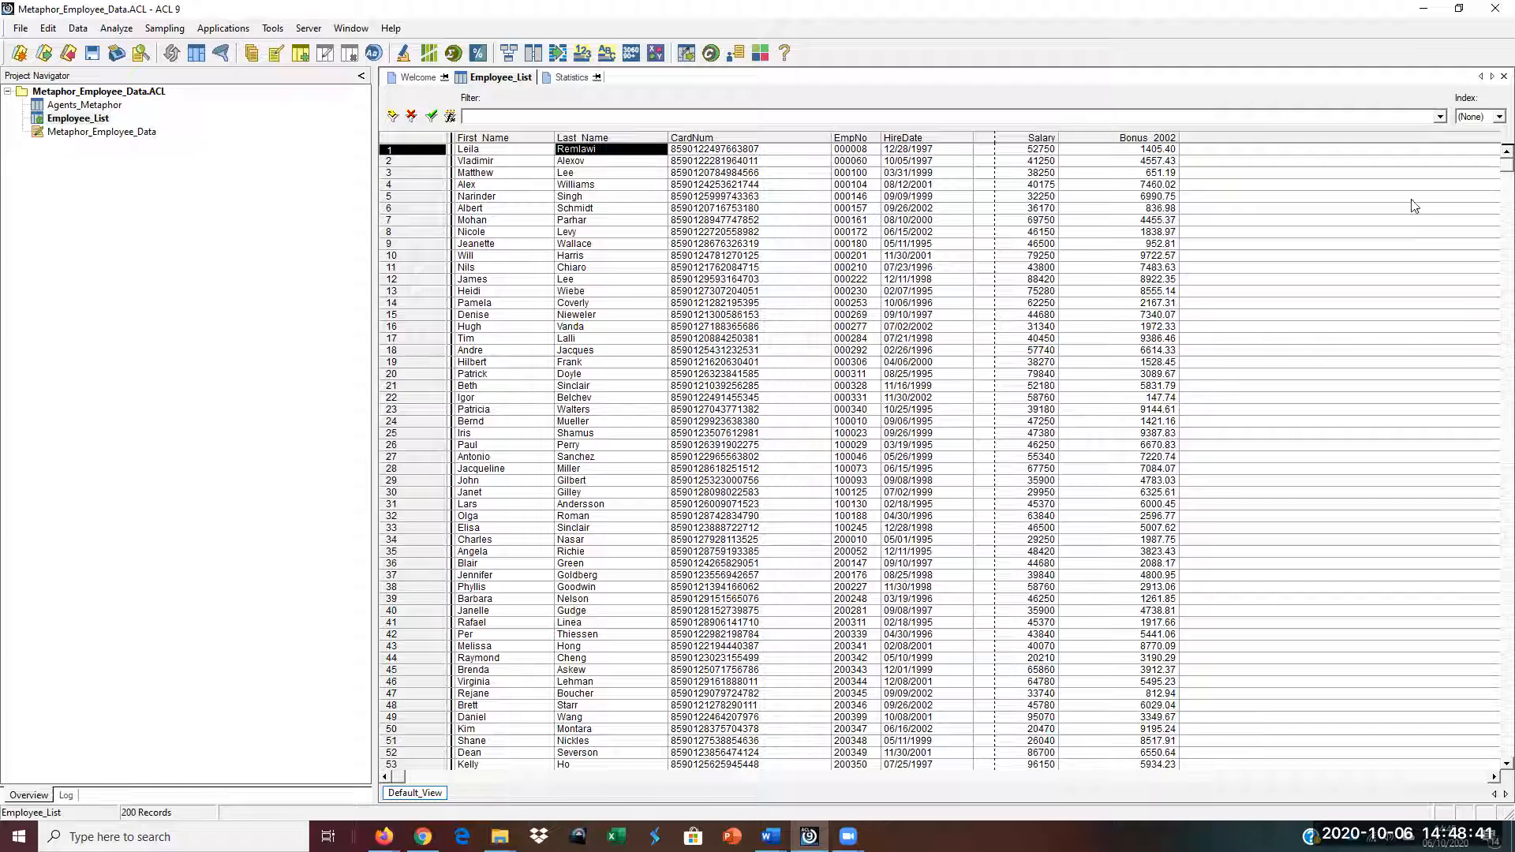
Step: Start a duplicates check on Employee_List with Last_Name as the field tested for duplicates
left_click(118, 31)
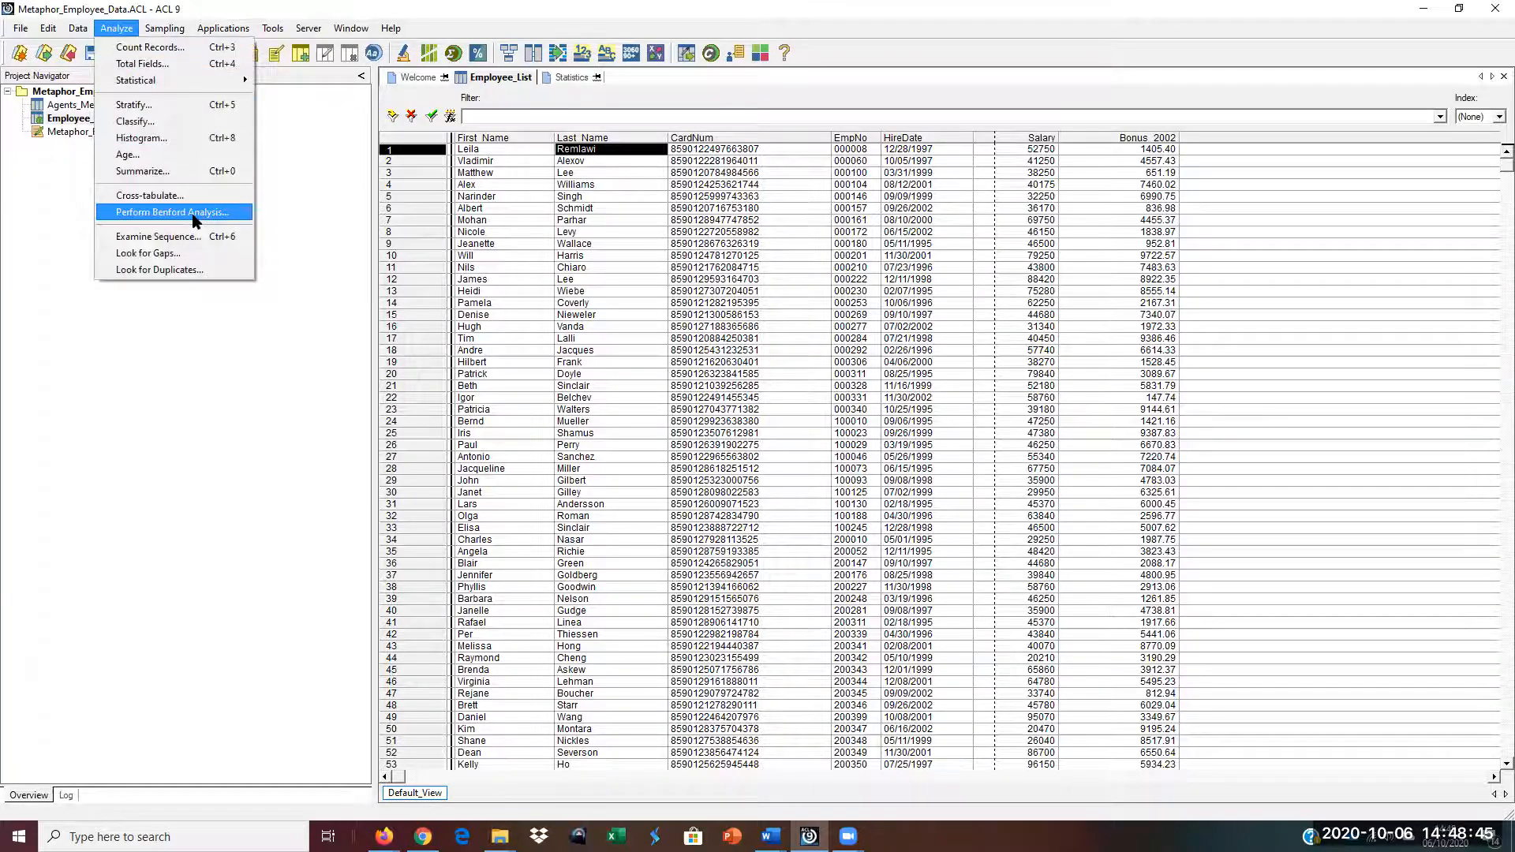
left_click(172, 268)
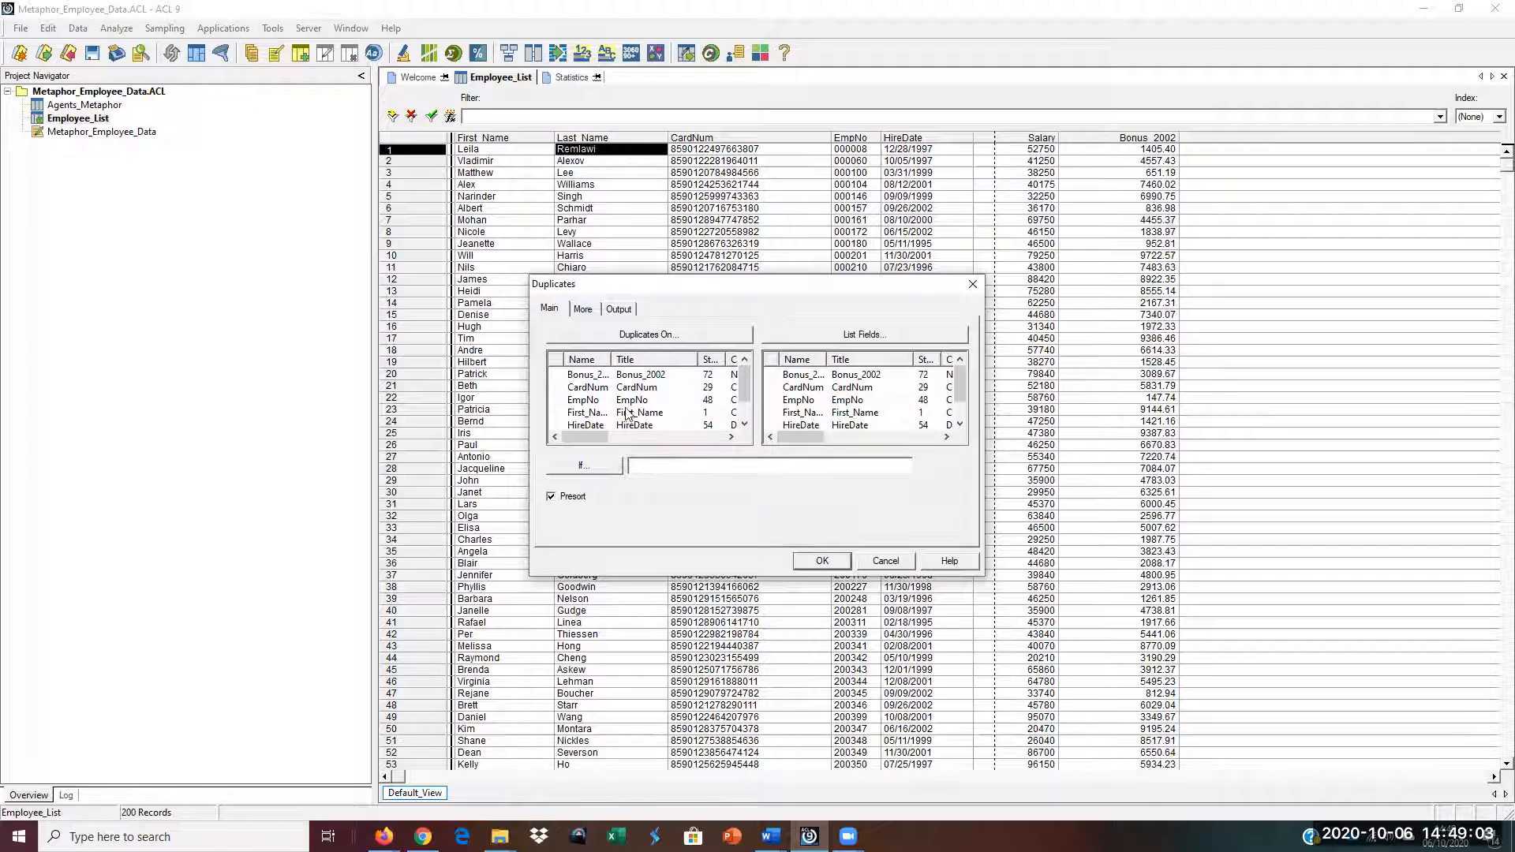
left_click(743, 424)
left_click(743, 425)
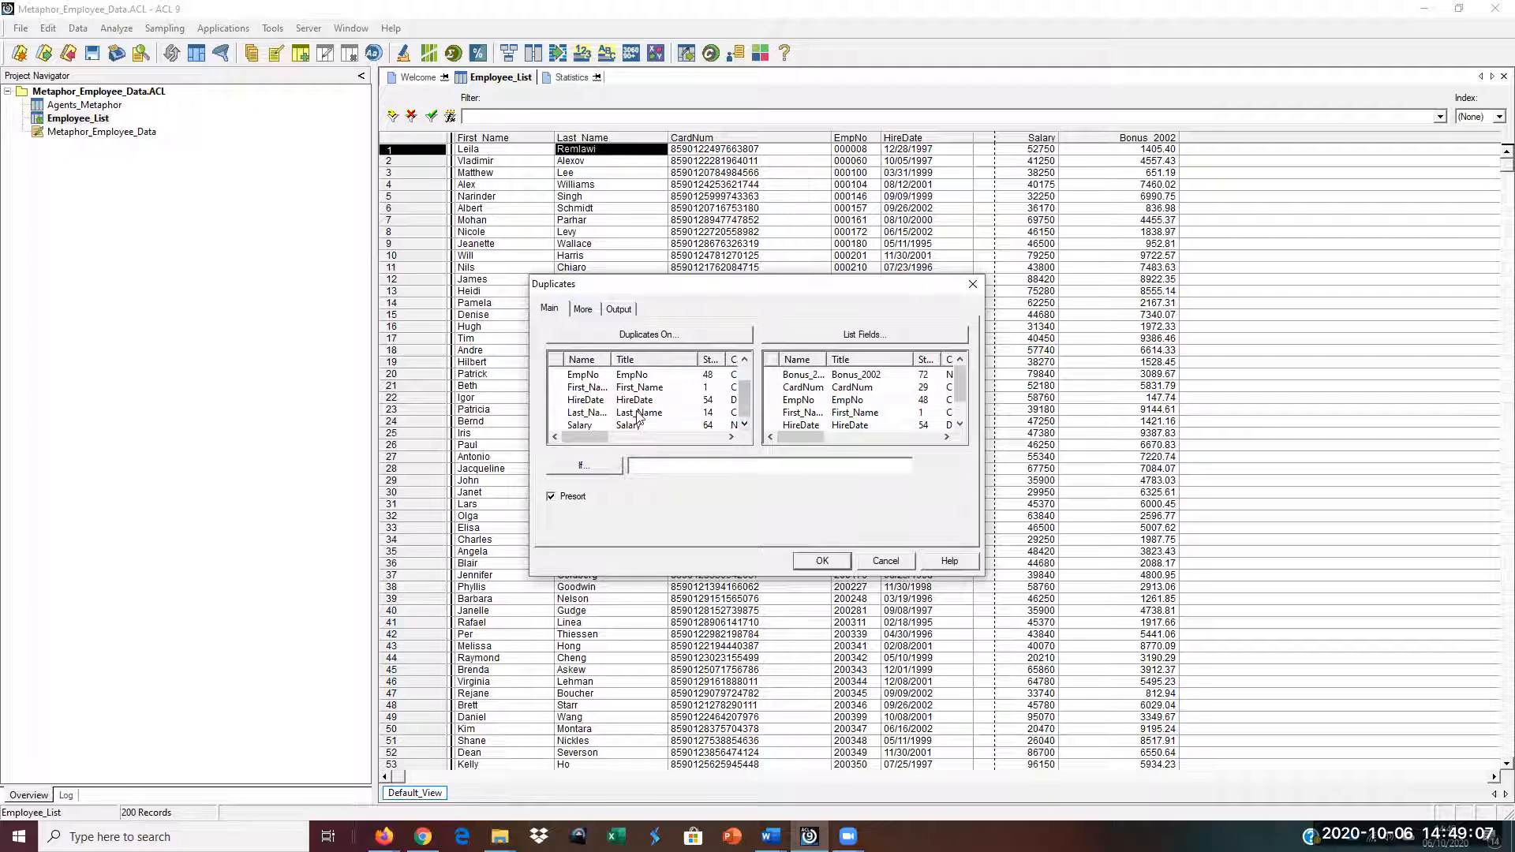
left_click(559, 413)
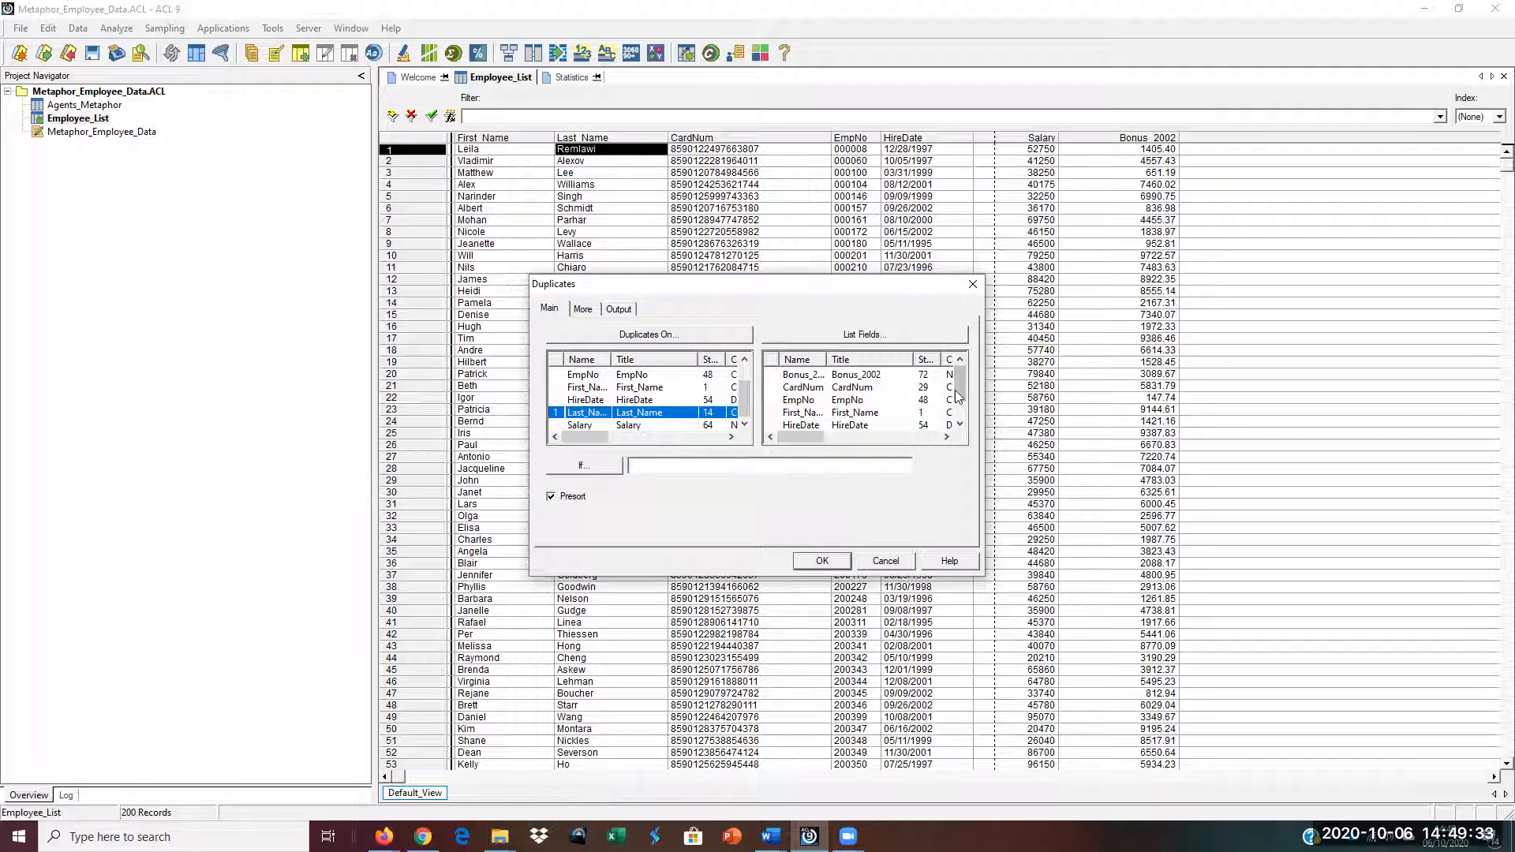
left_click_drag(959, 389, 960, 397)
left_click(797, 387)
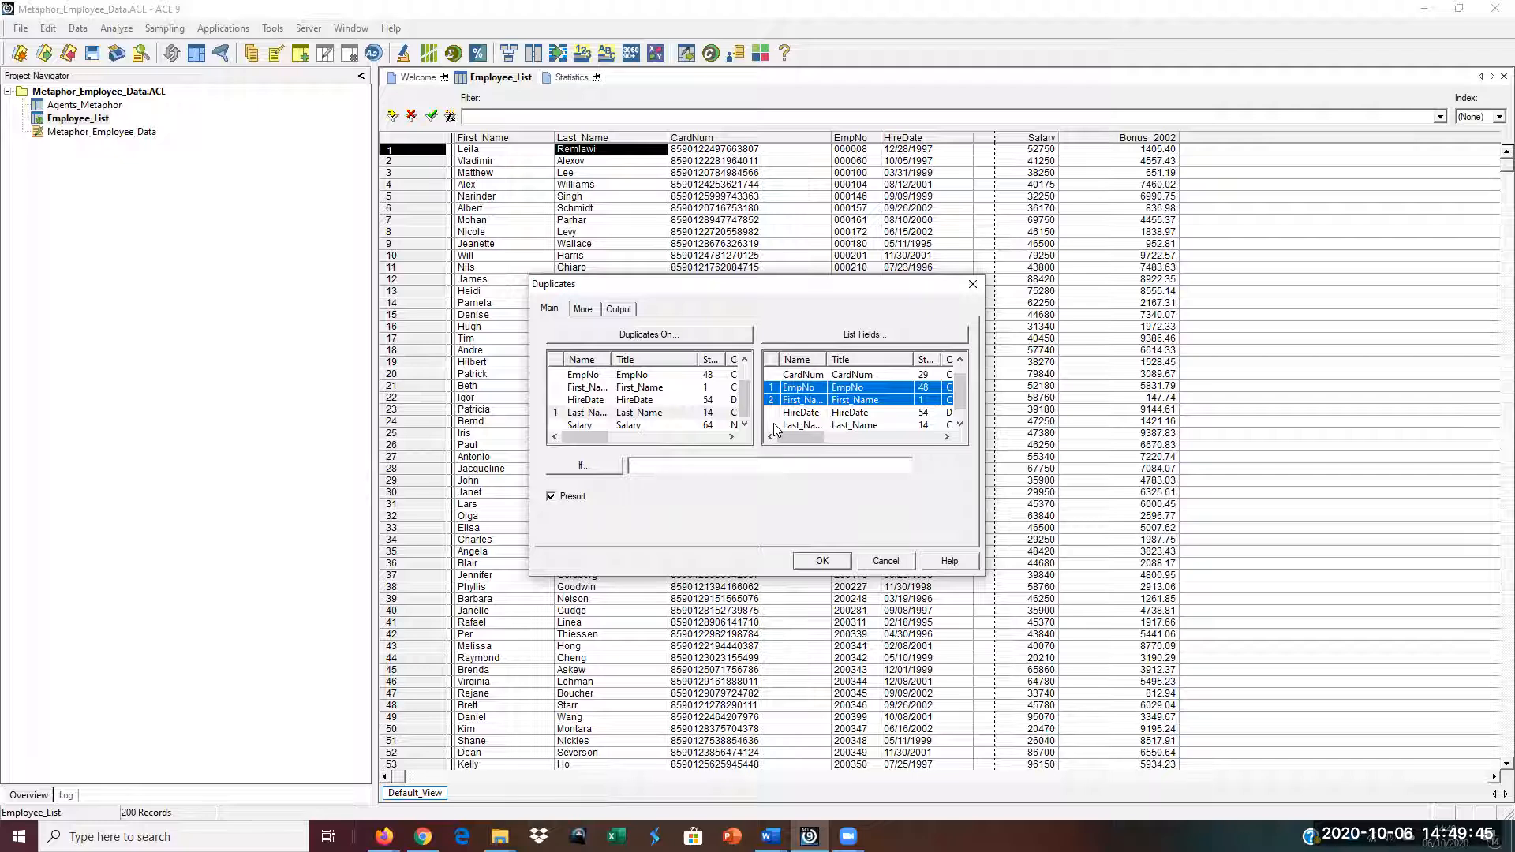
left_click(779, 426, "shift")
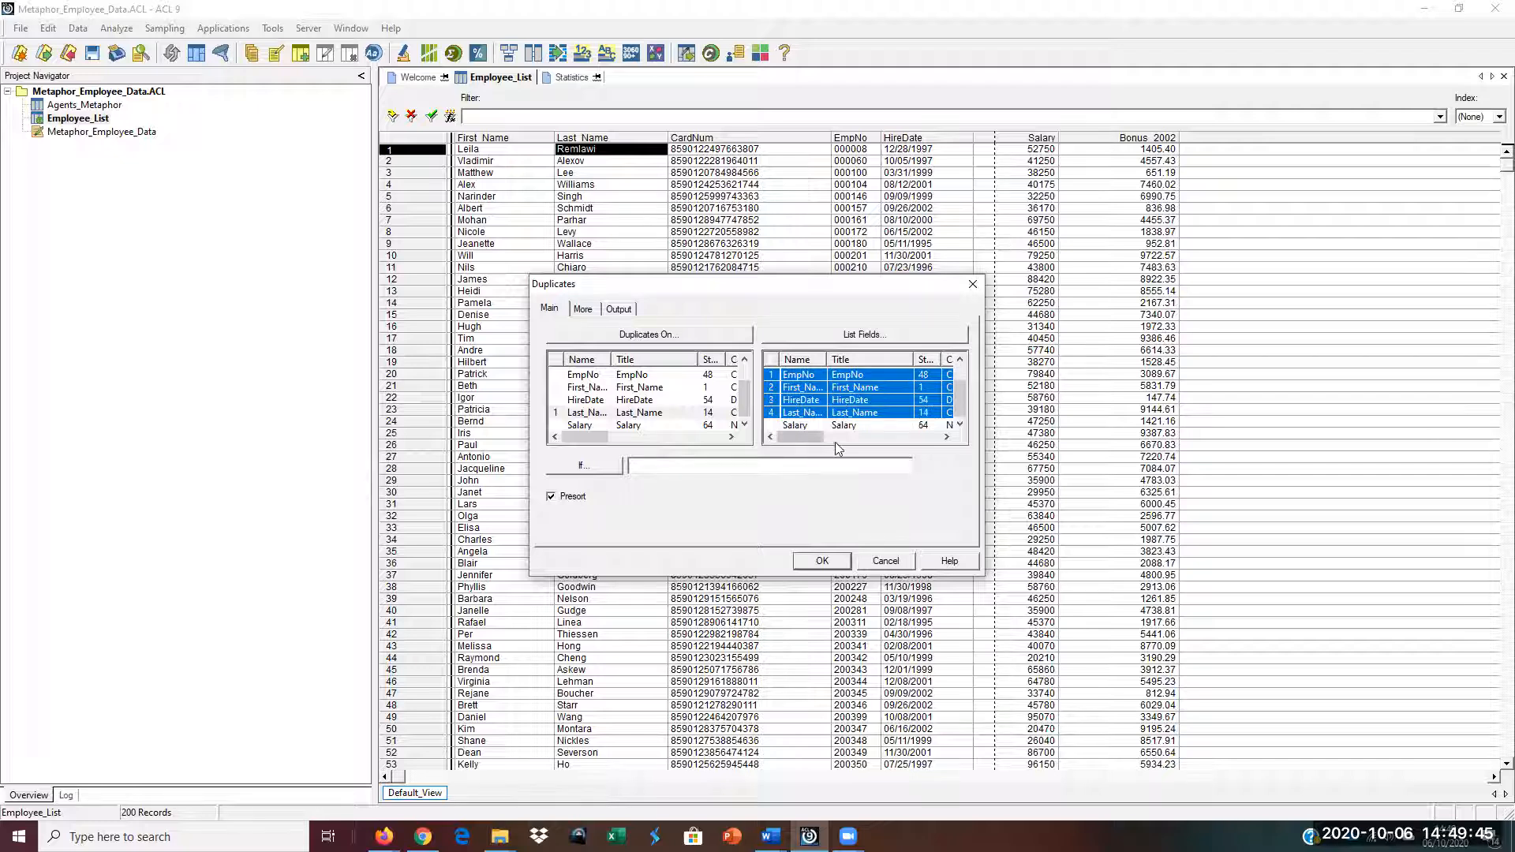
Step: Select EmpNo, First_Name, Last_Name, HireDate, Salary, CardNum and Bonus_2002, in that order, as the list fields for the duplicates check
left_click(770, 377)
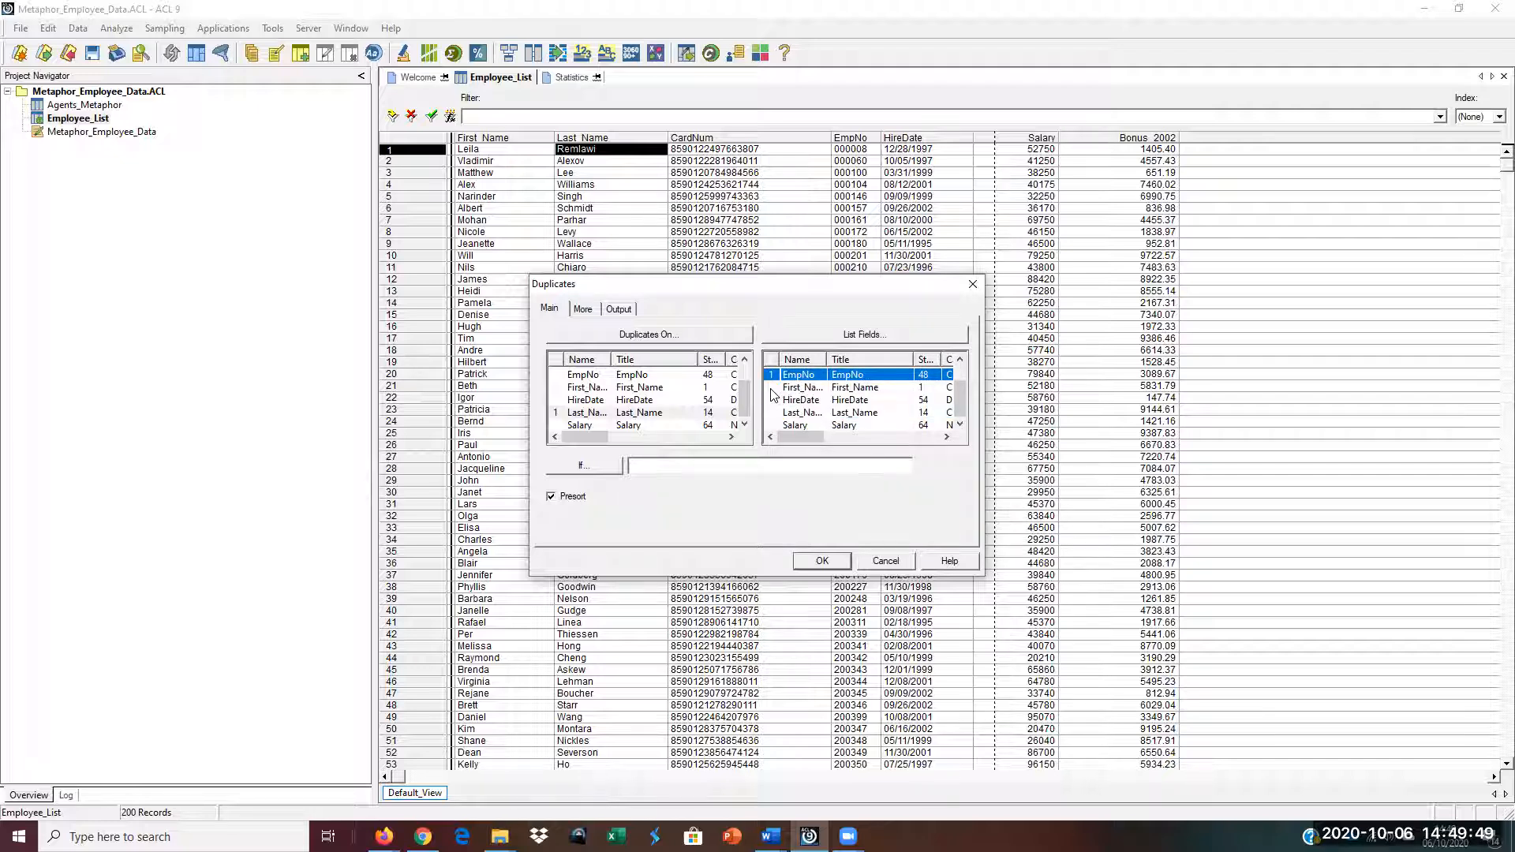
left_click(777, 387, "ctrl")
left_click(779, 413, "ctrl")
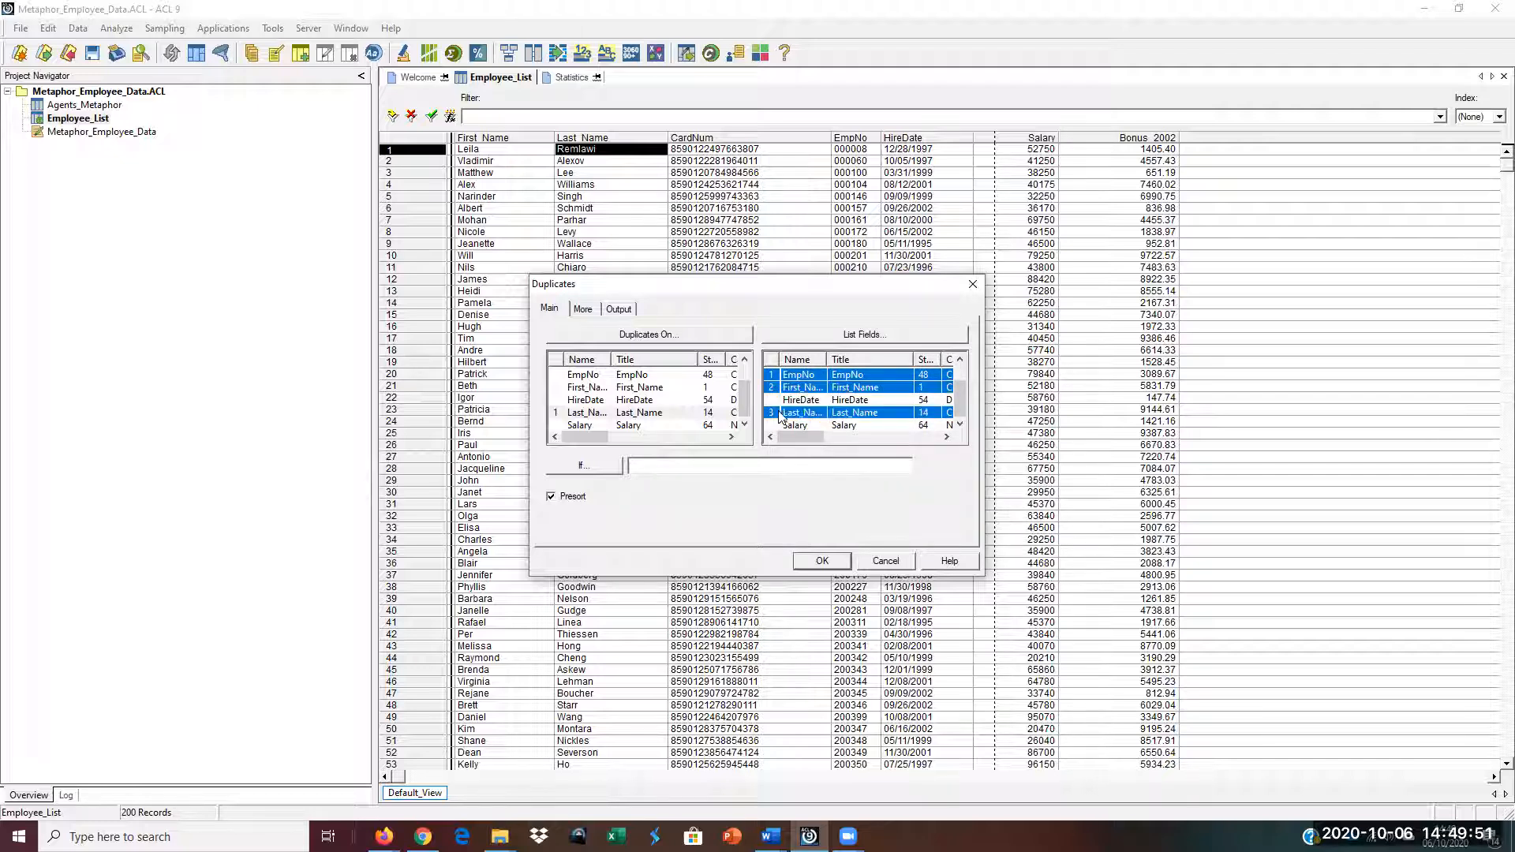
left_click(777, 400, "ctrl")
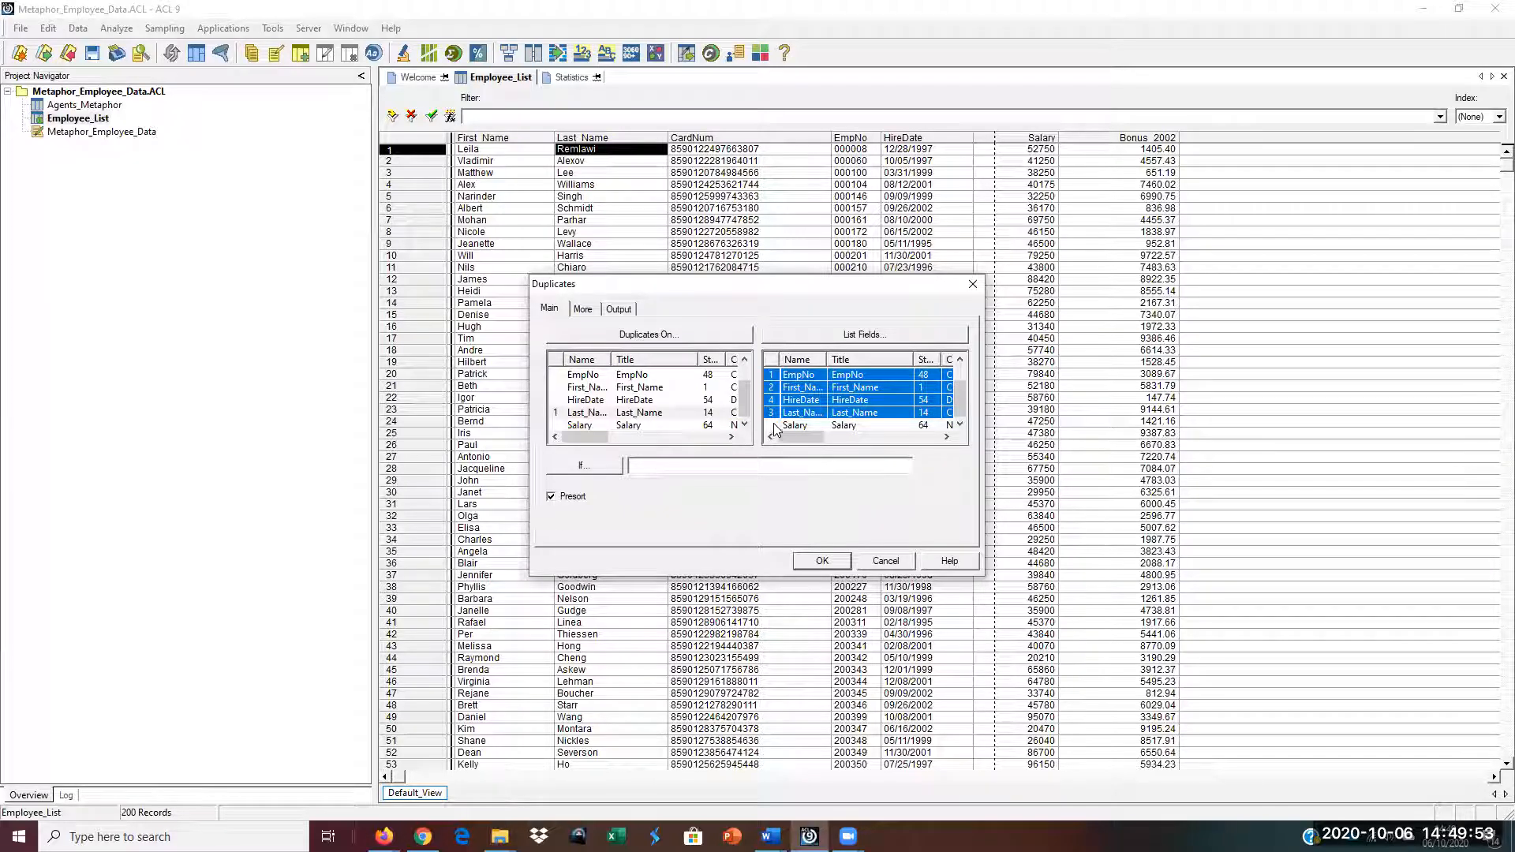
scroll(955, 401, "up", 2)
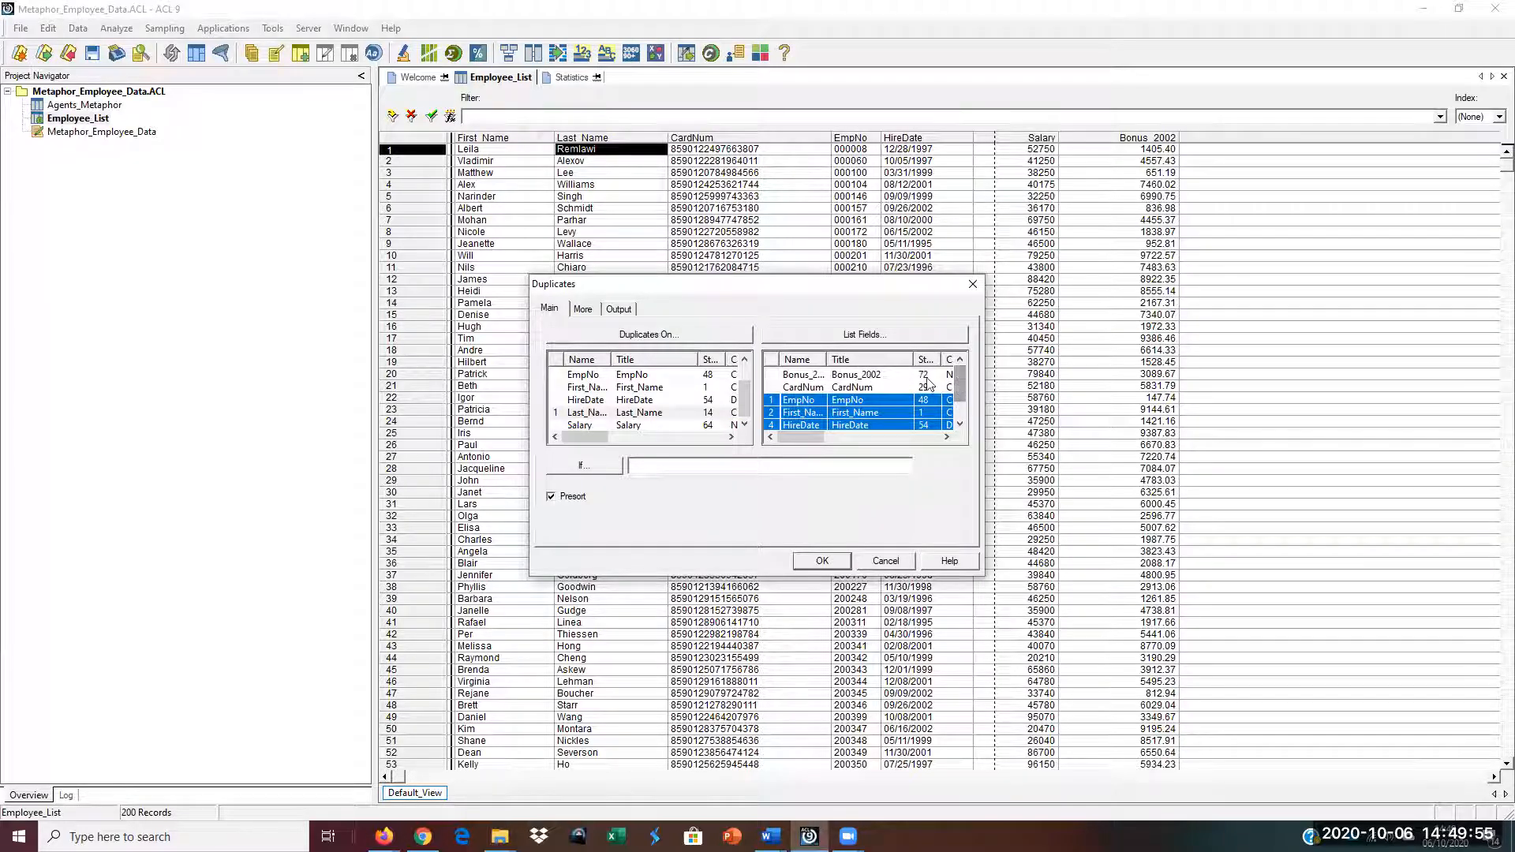
left_click(926, 387, "ctrl")
left_click(922, 374, "ctrl")
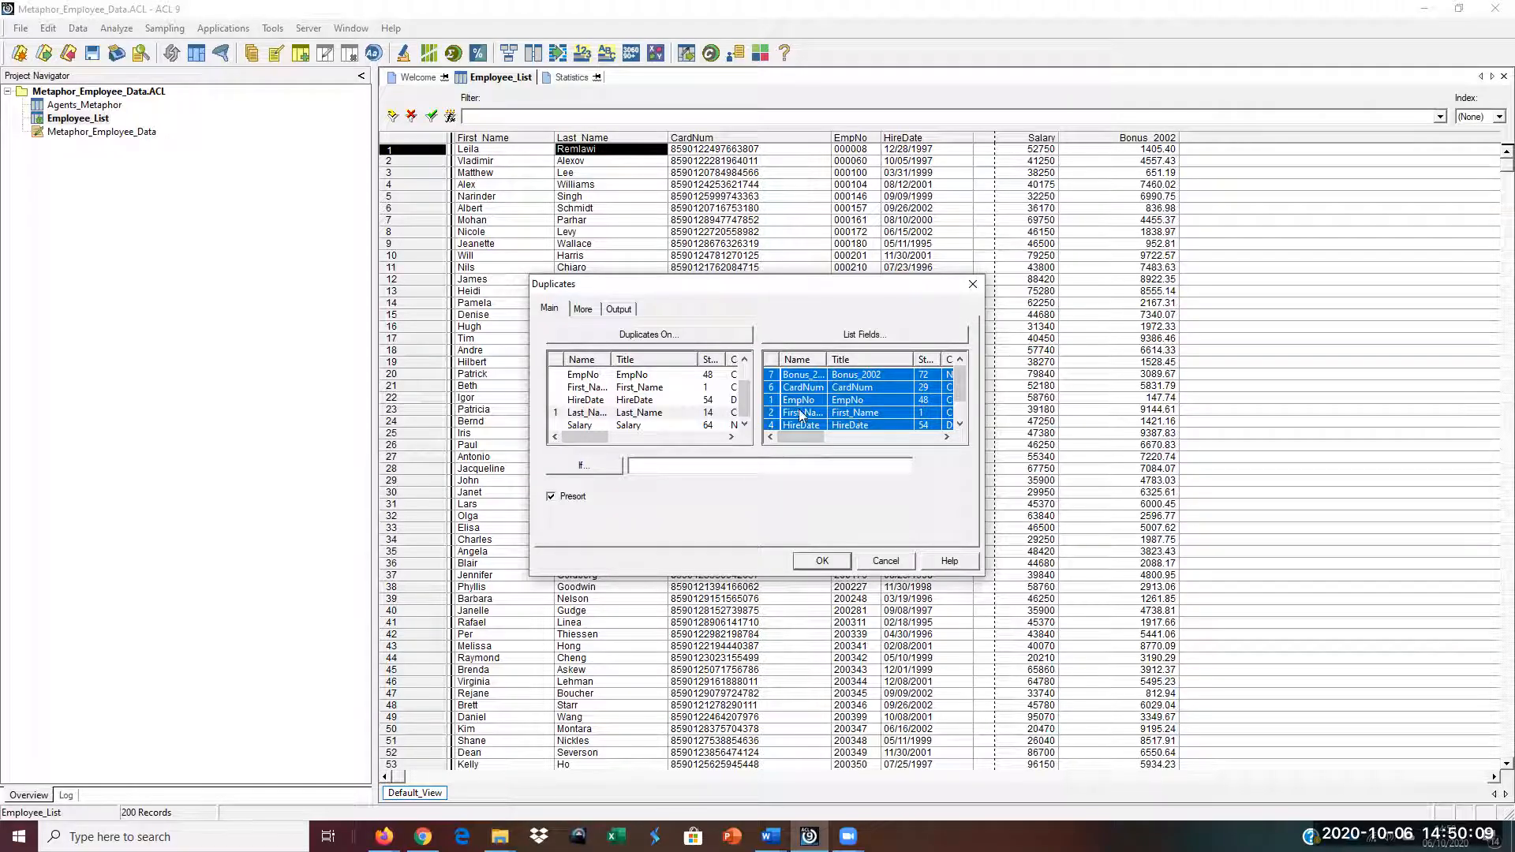
left_click_drag(960, 380, 961, 397)
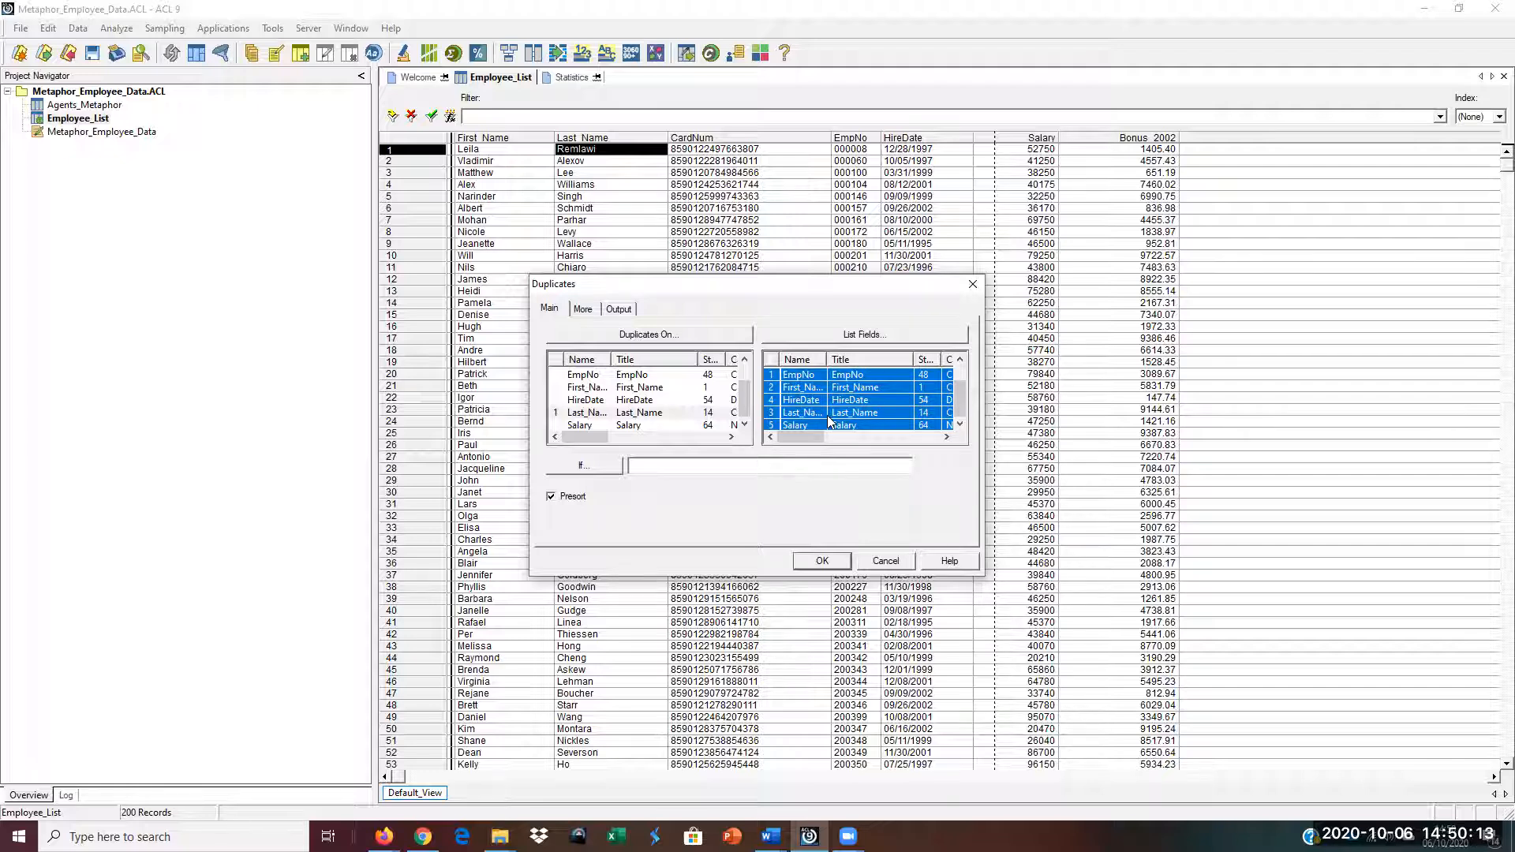
left_click_drag(960, 397, 960, 380)
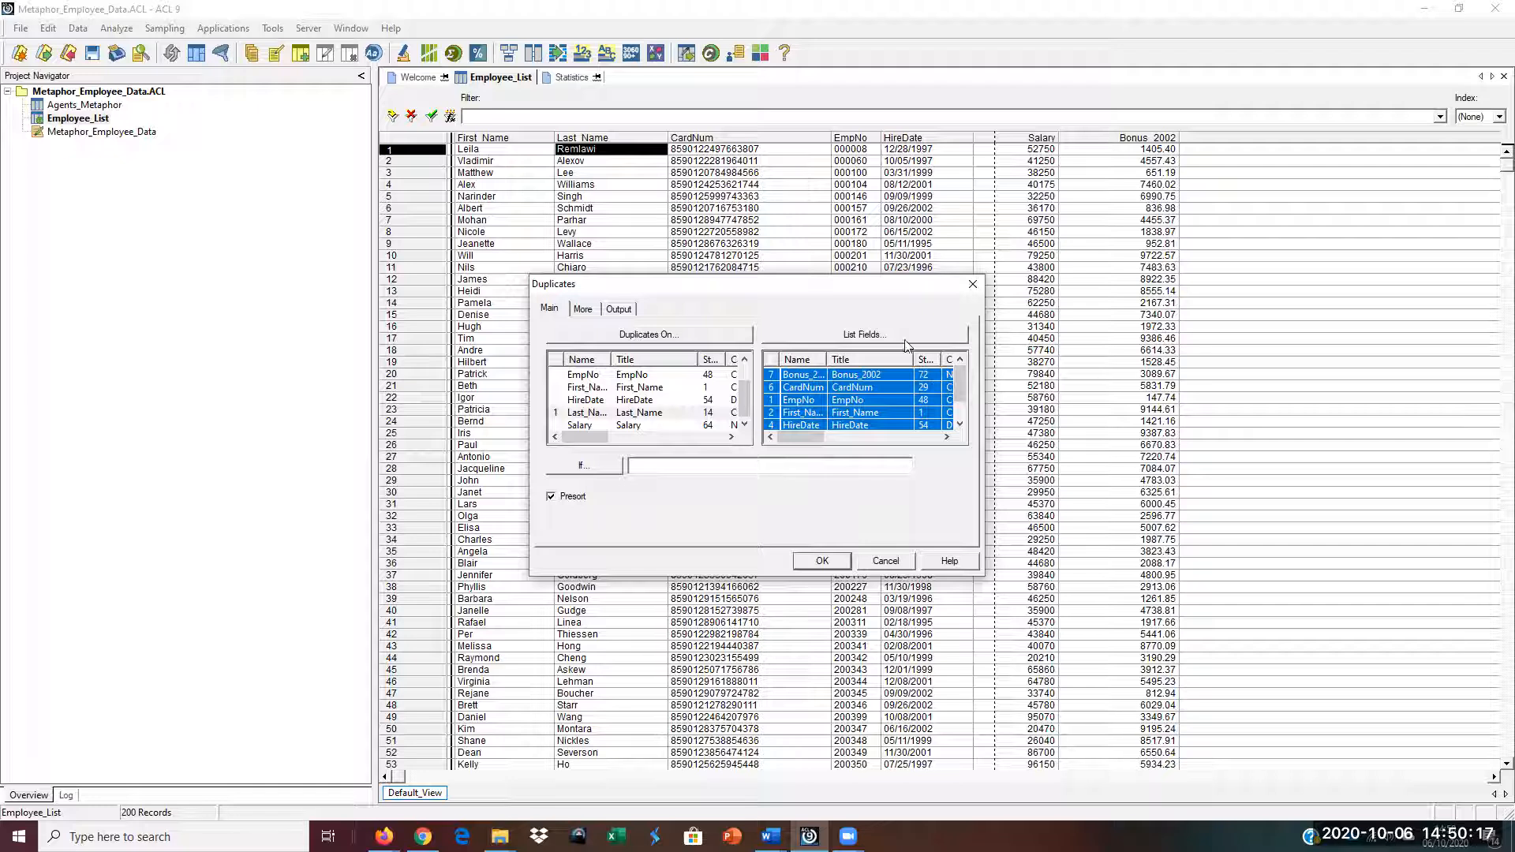
Step: Set the duplicates output to Screen and run the check
left_click(620, 309)
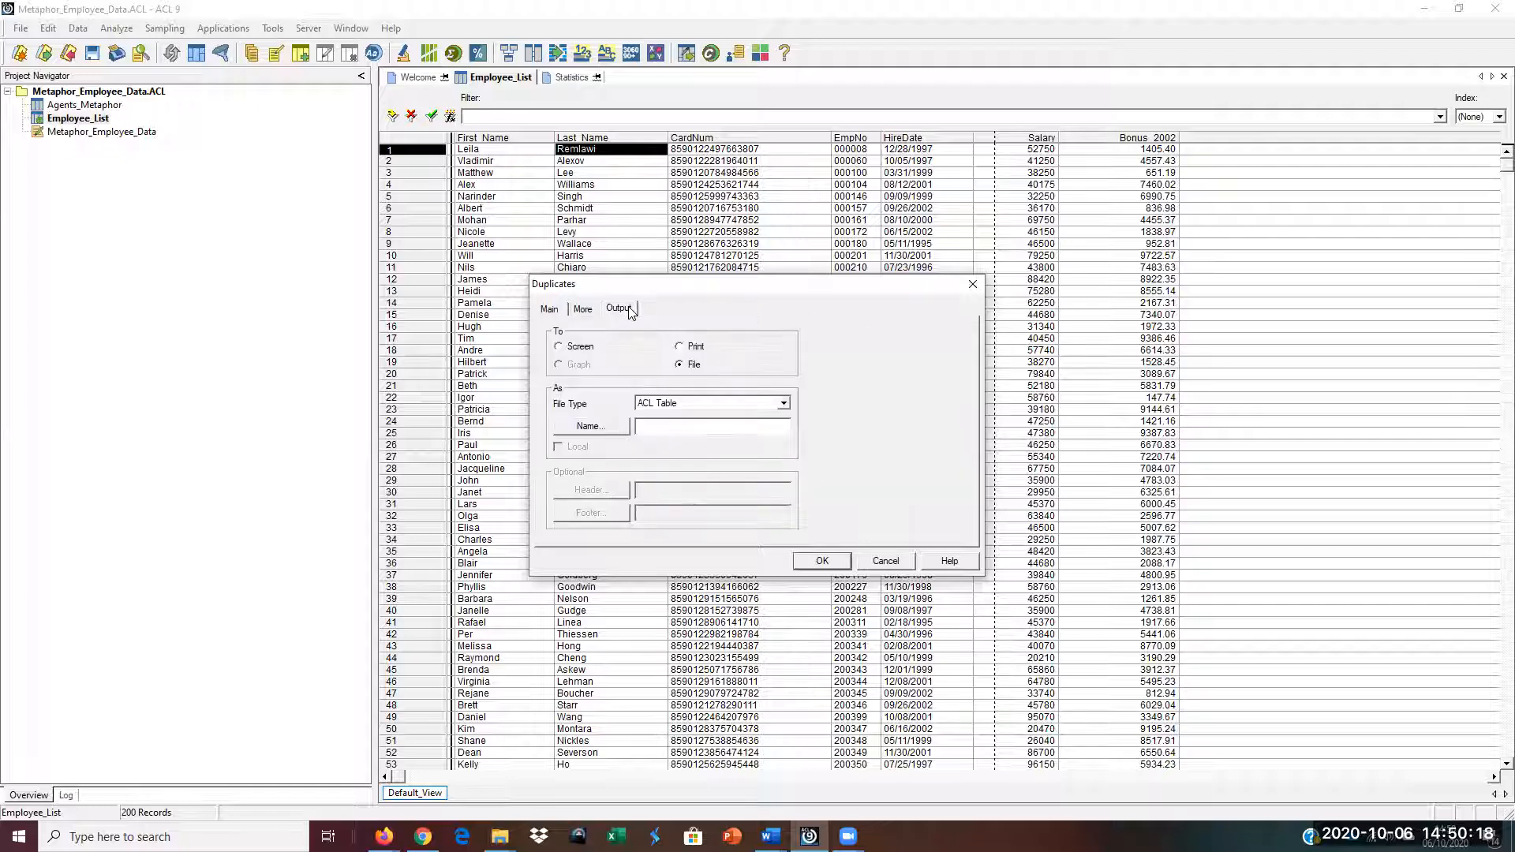
left_click(560, 348)
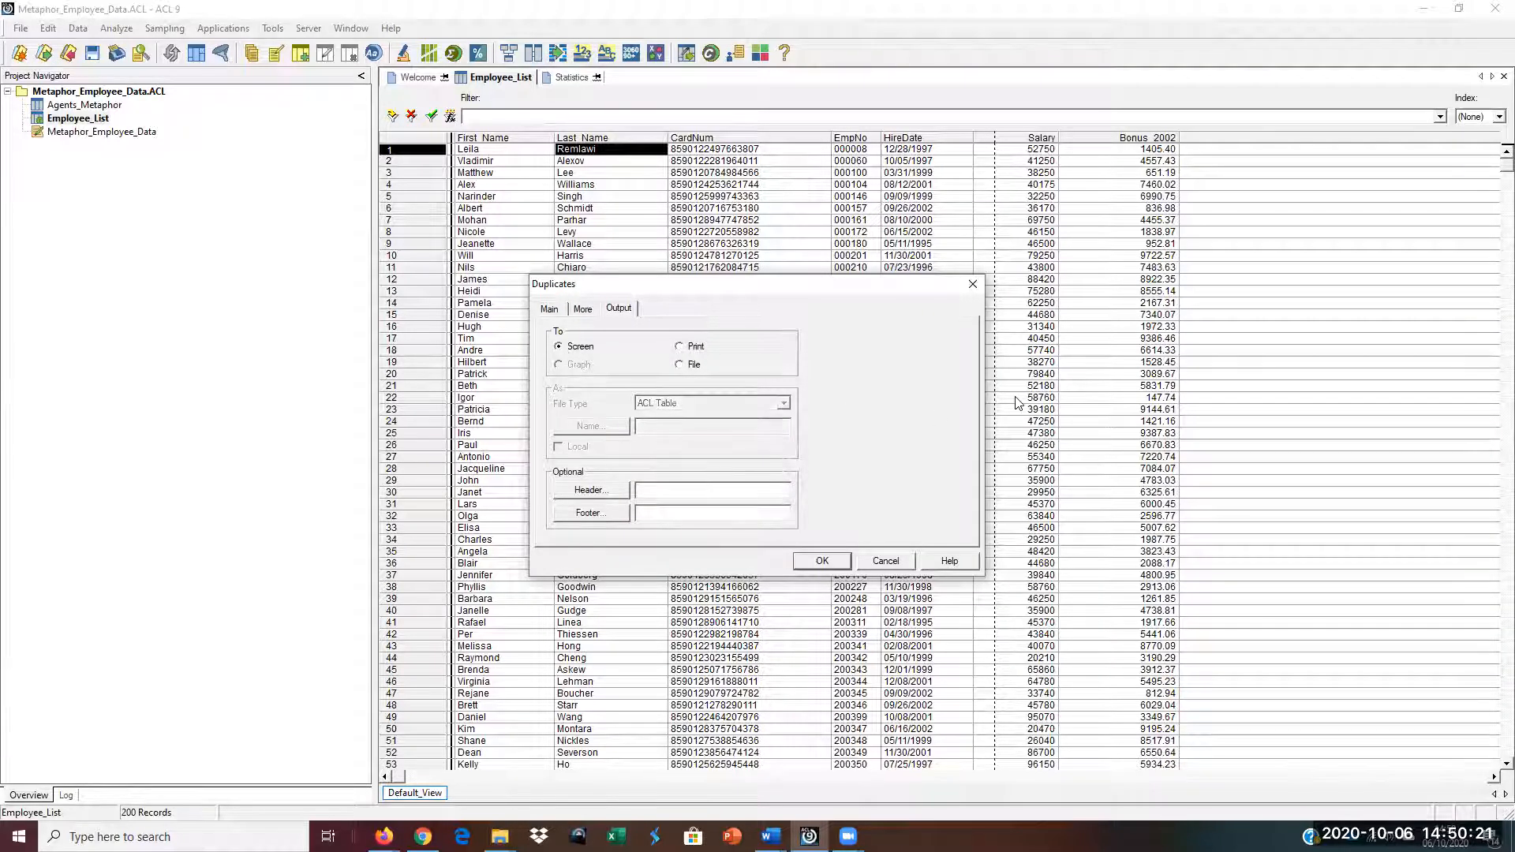
left_click(815, 567)
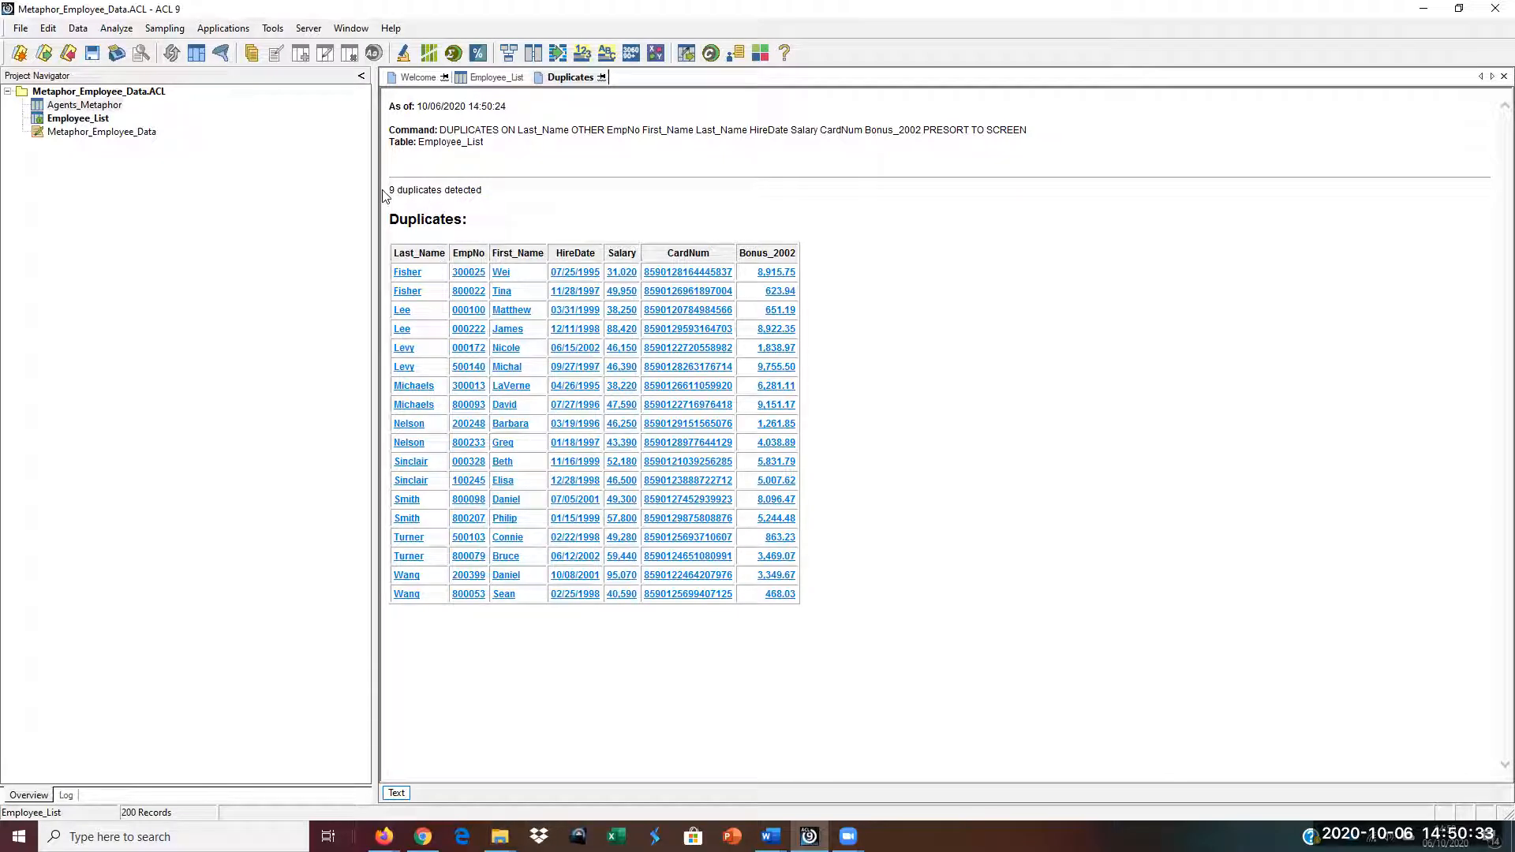
Step: Copy the entire Last_Name duplicates report, including its command line and results table
triple_click(450, 193)
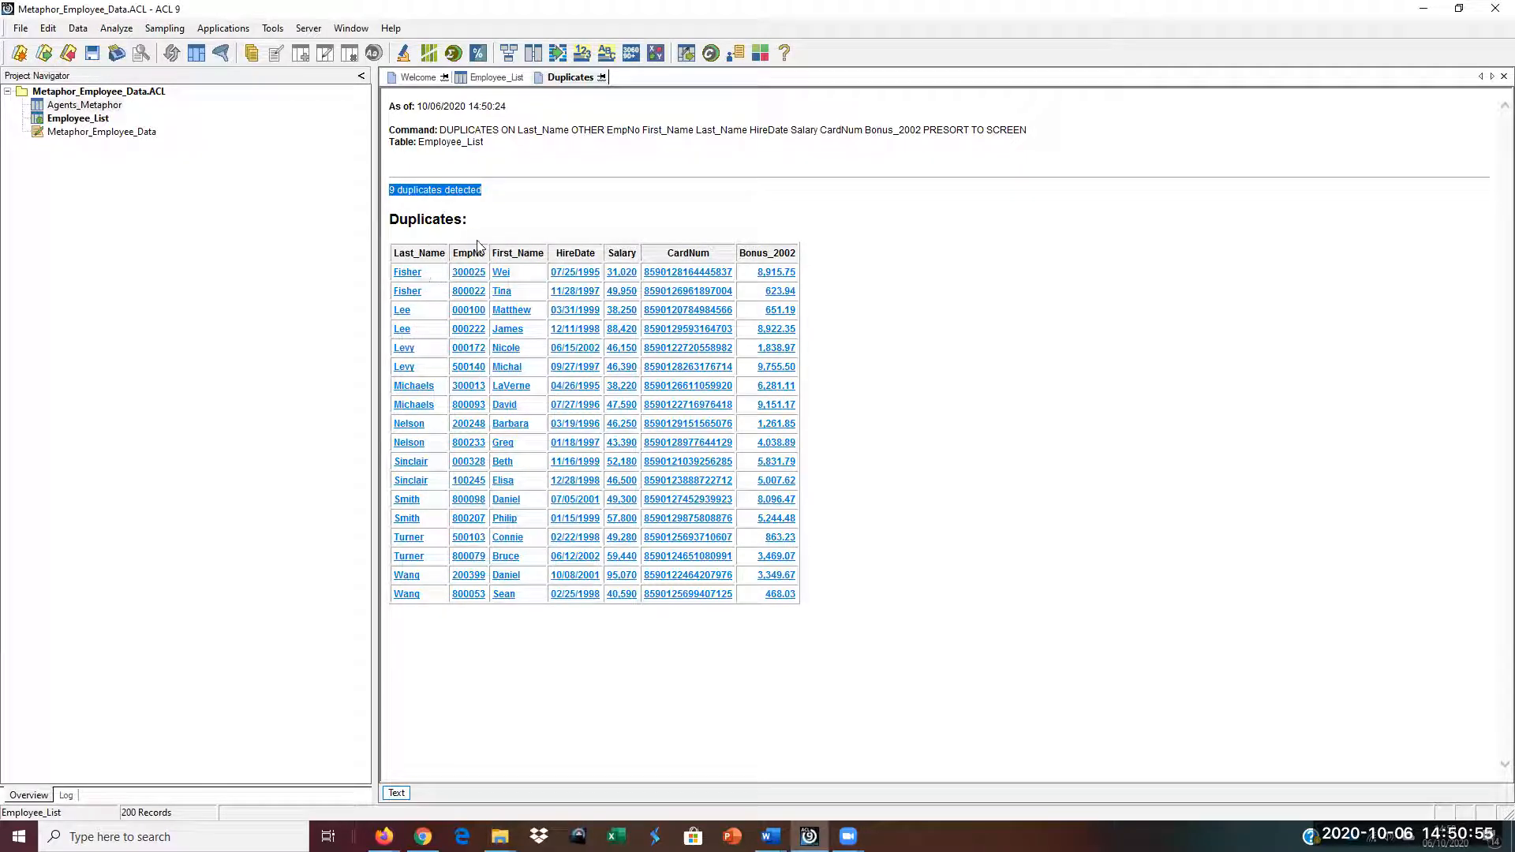
left_click(407, 214)
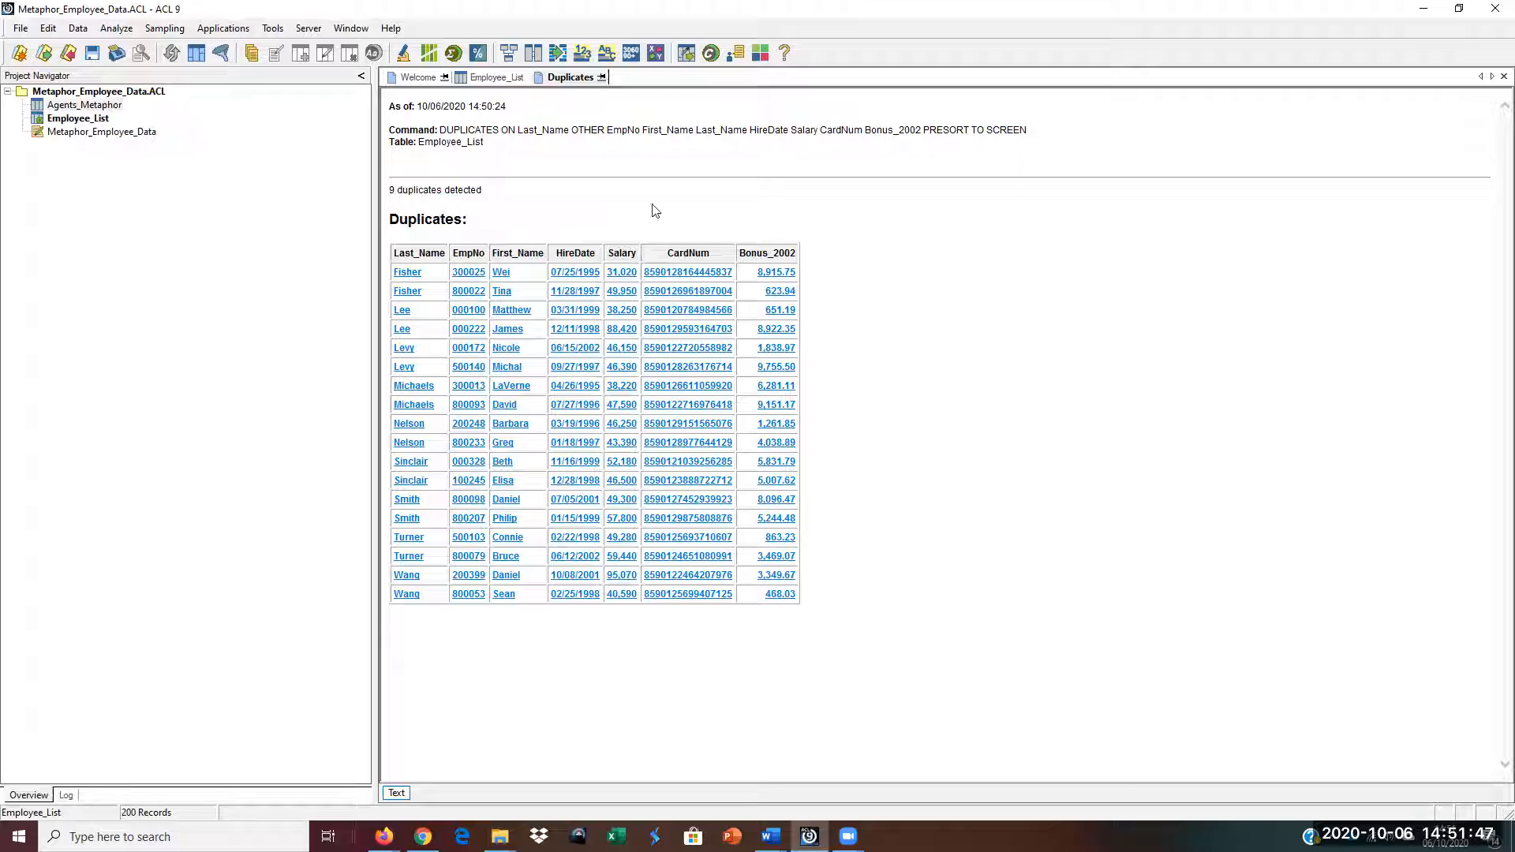
right_click(717, 198)
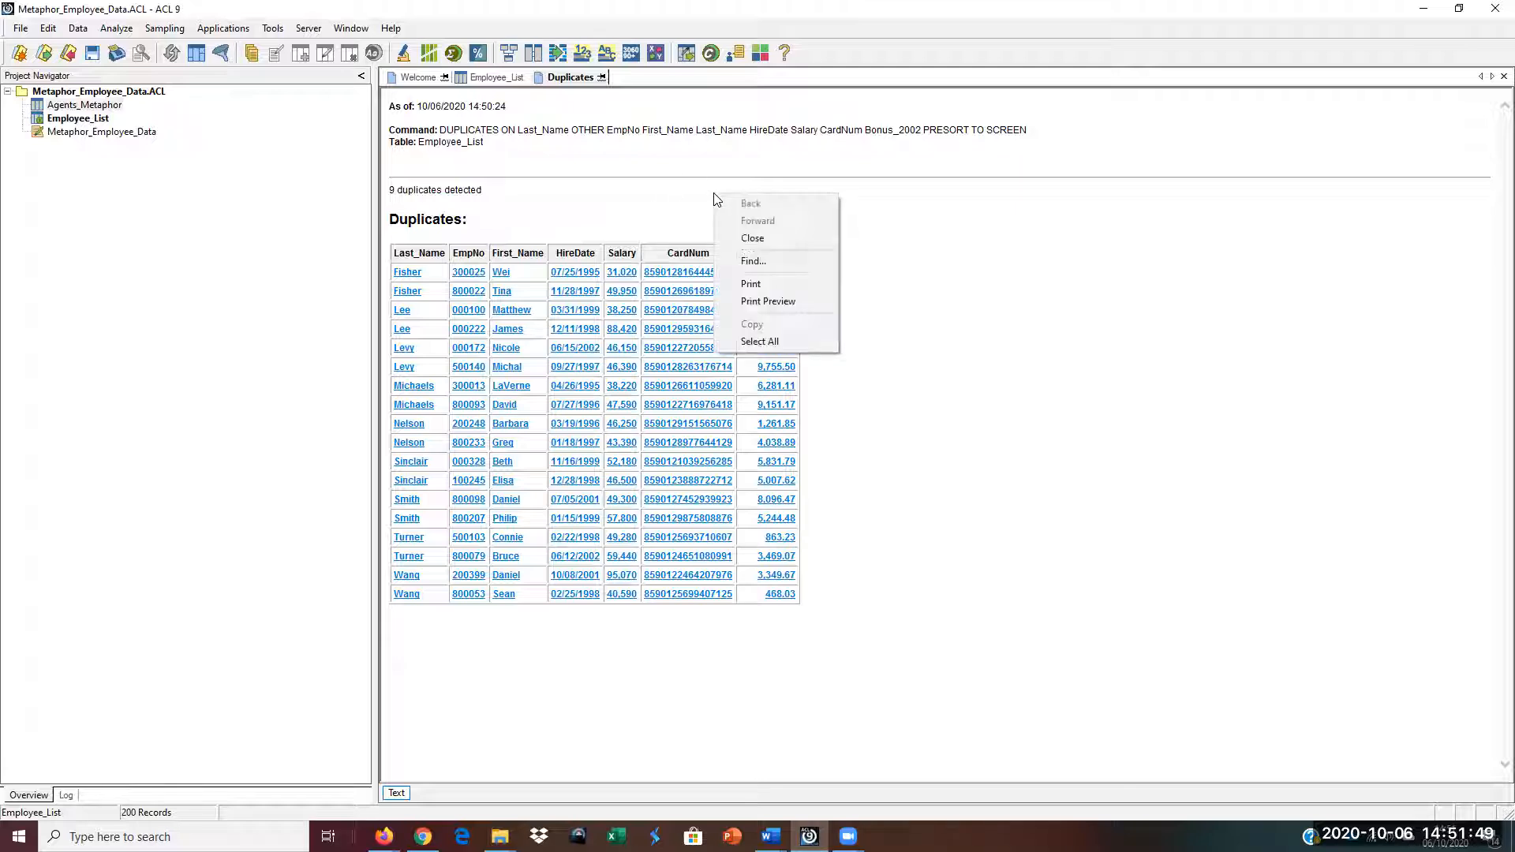
left_click(759, 341)
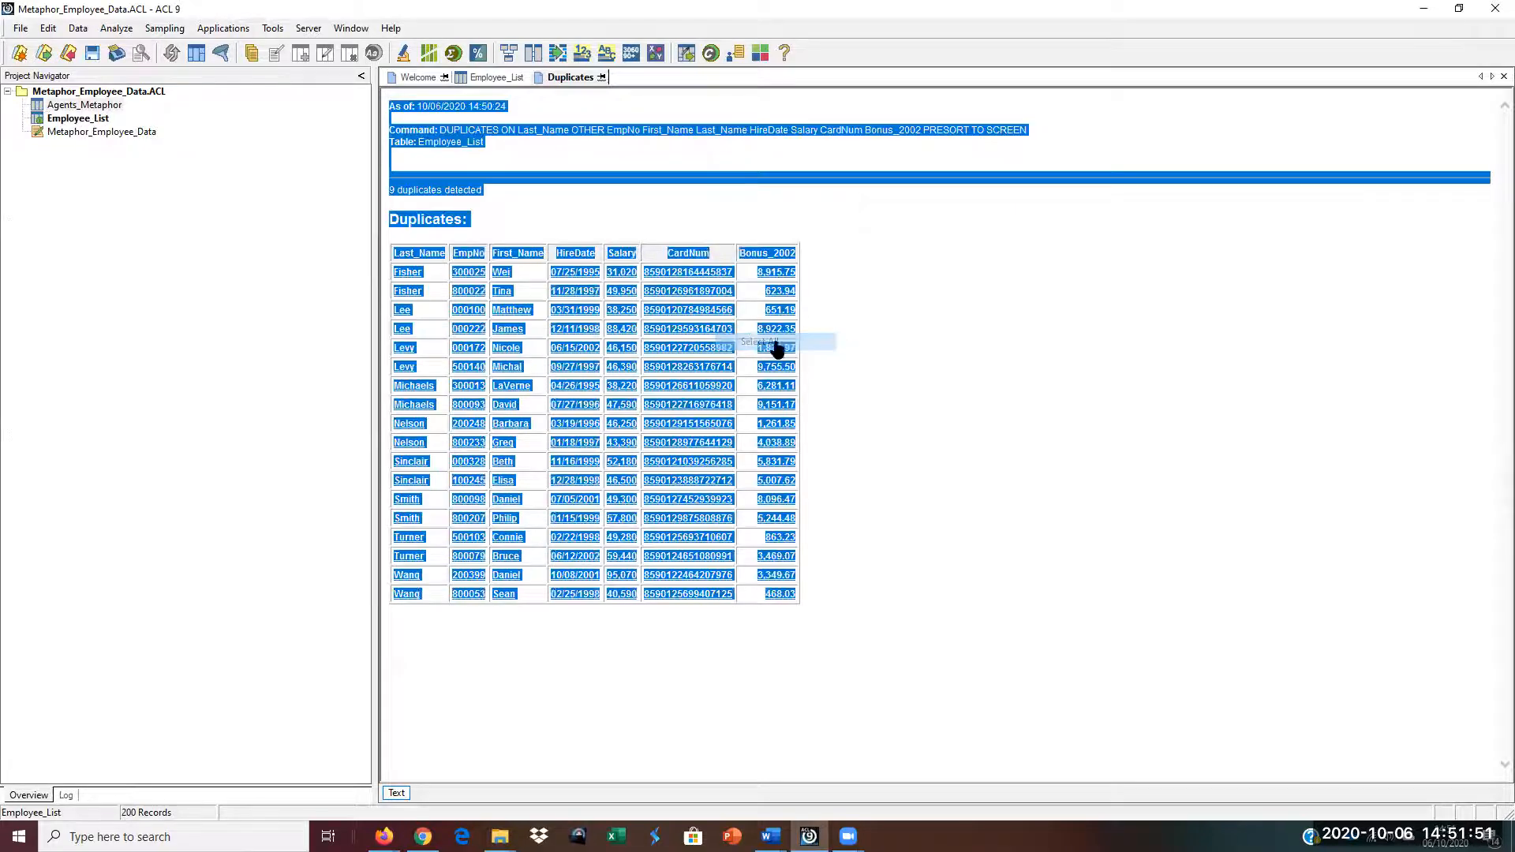
right_click(500, 177)
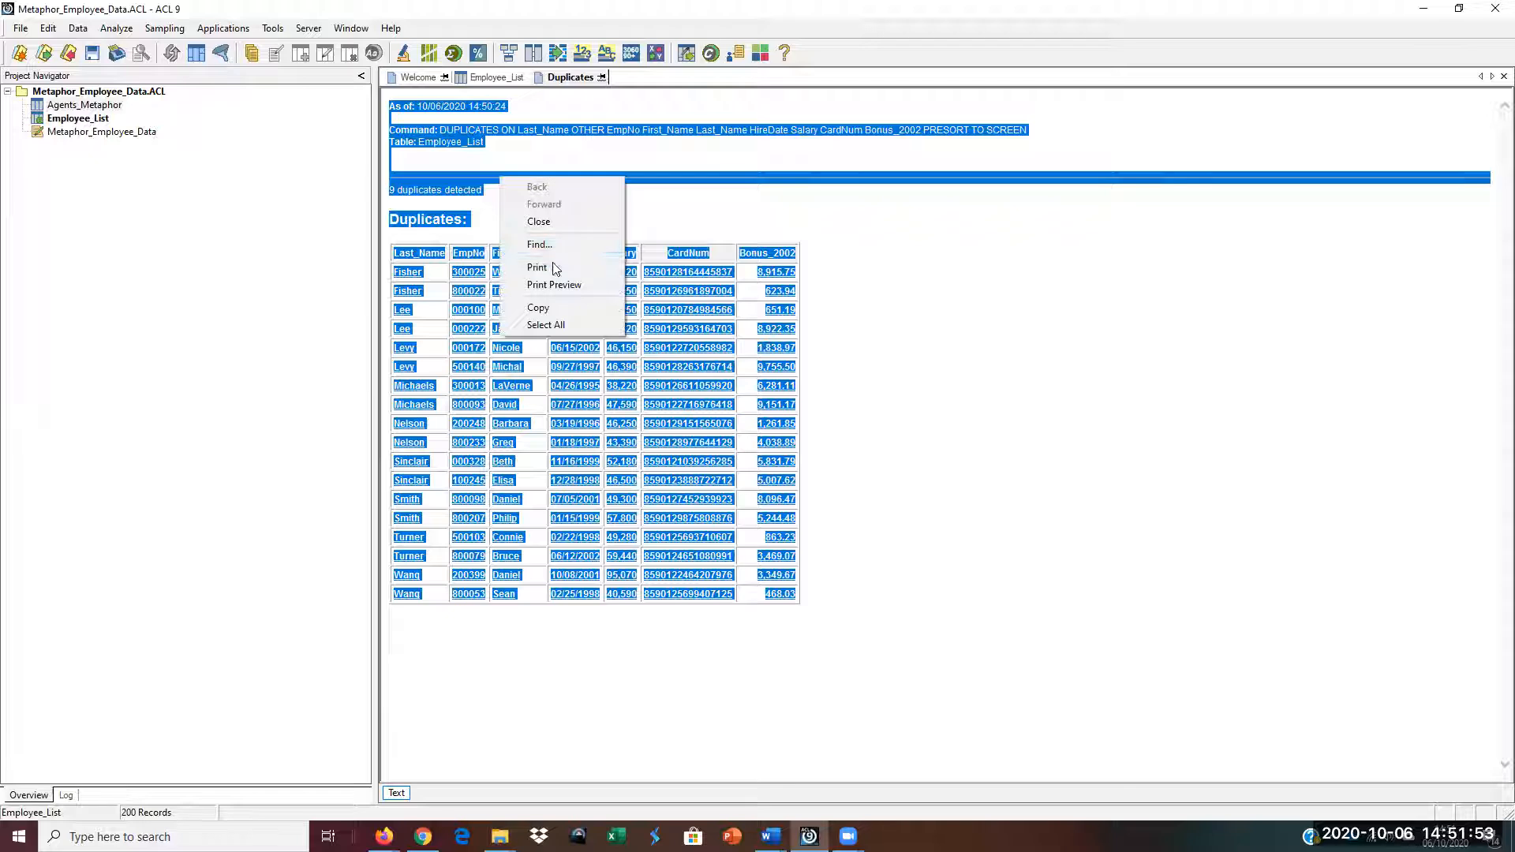
left_click(538, 307)
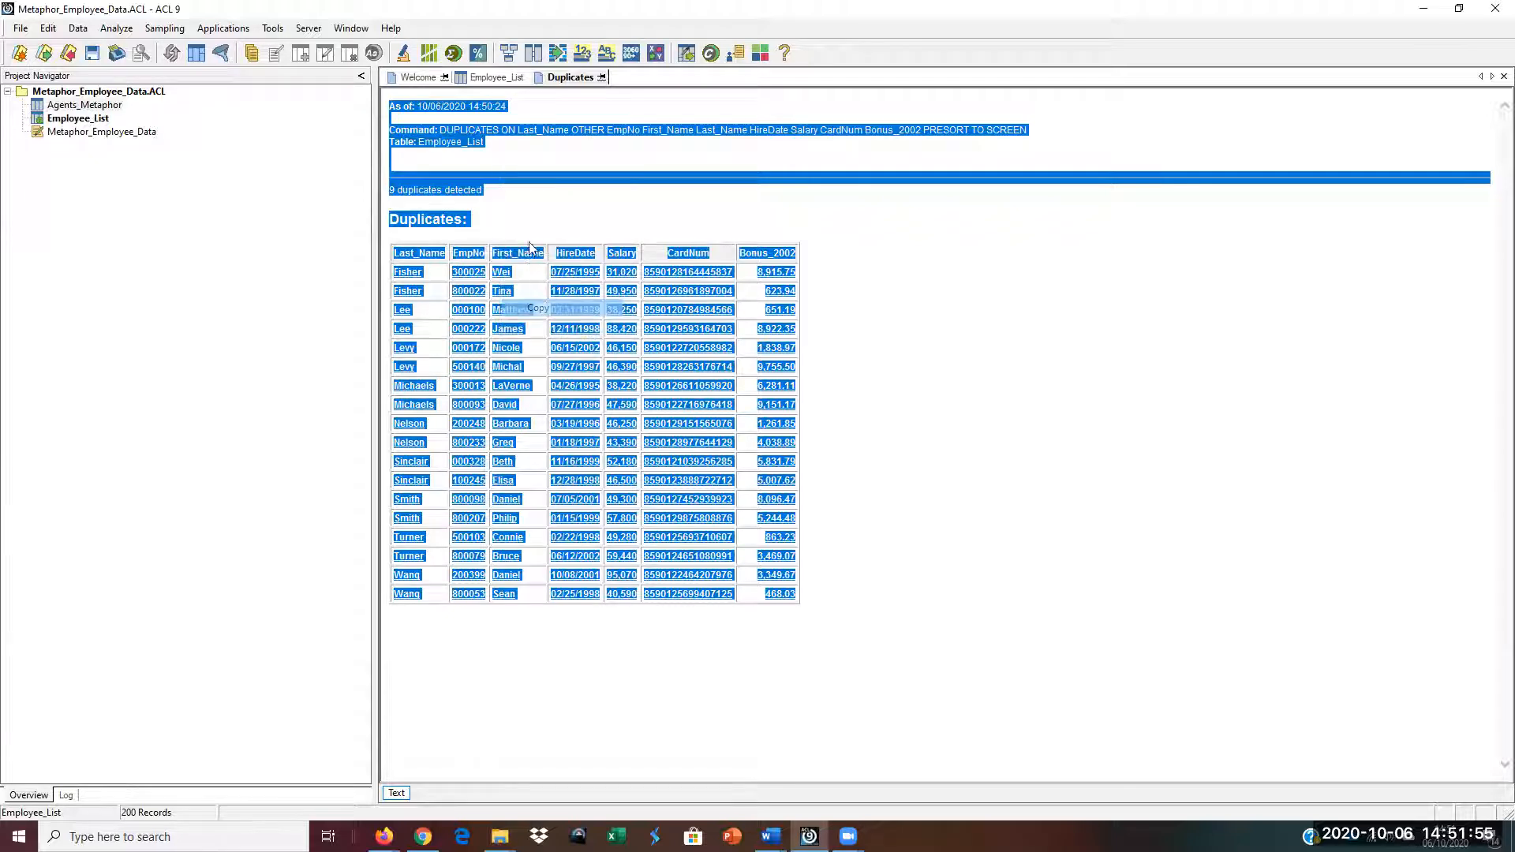
Step: Switch to Document1 in Word, add the subheading EMPLOYEE LAST NAME under JAWABAN NO 3, and paste the copied duplicates report below it
left_click(771, 836)
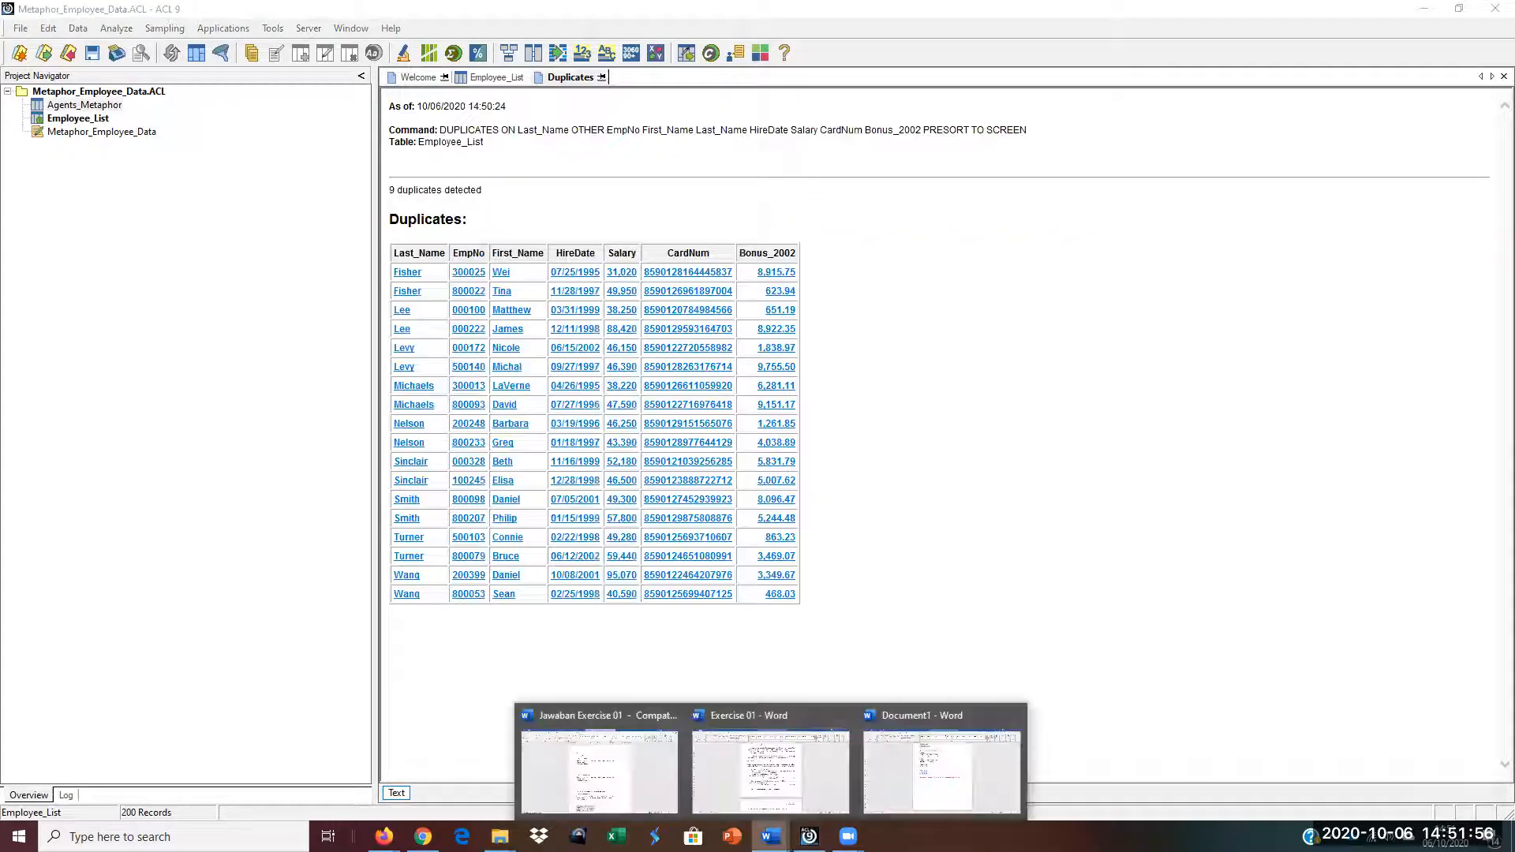
left_click(884, 781)
type("EMPLOYEE")
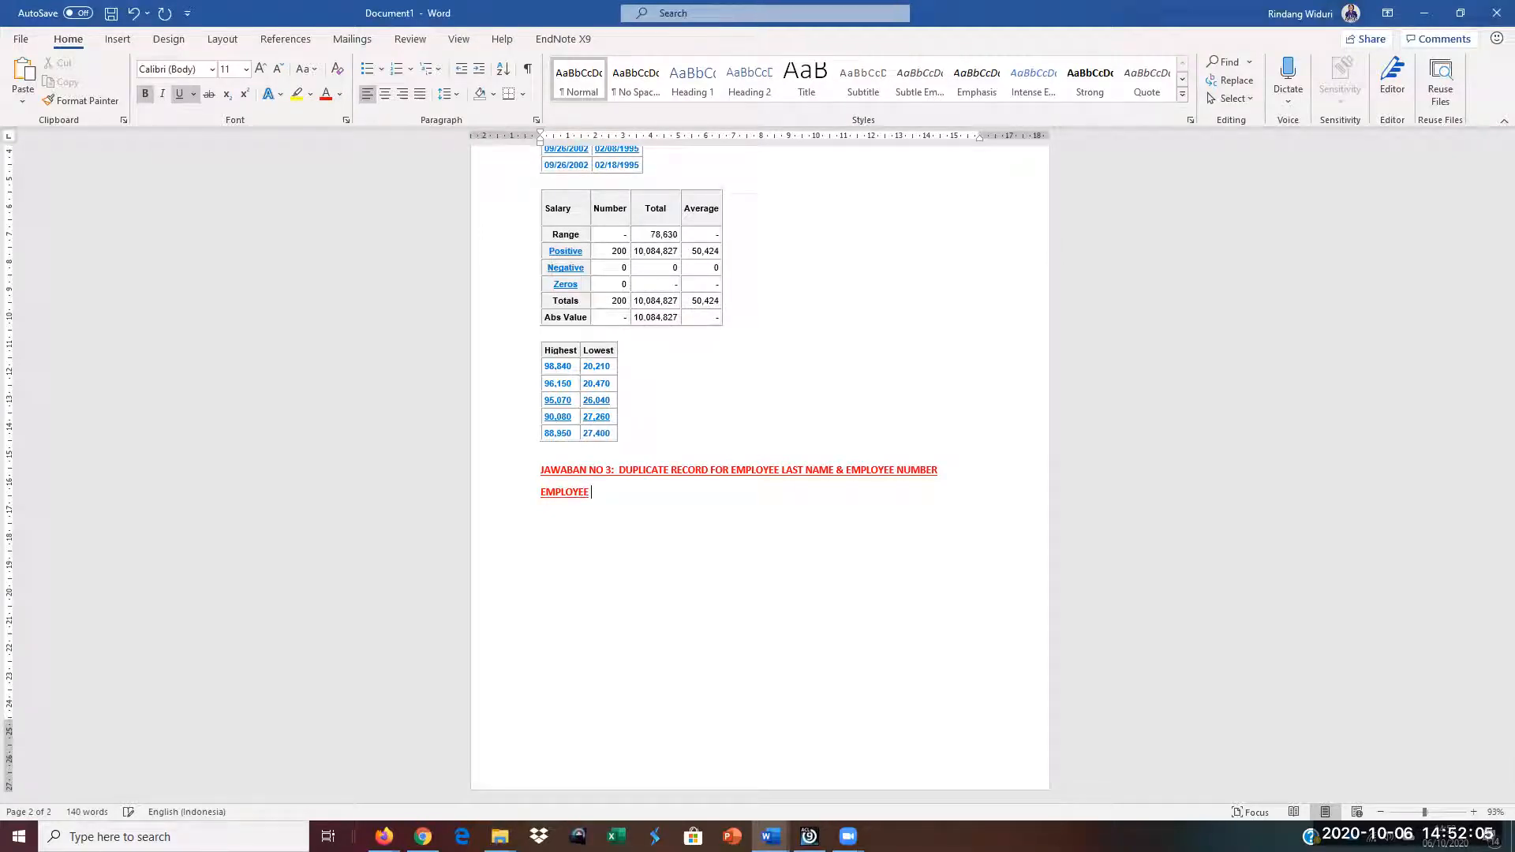
type(" LAST NAME")
key("Return")
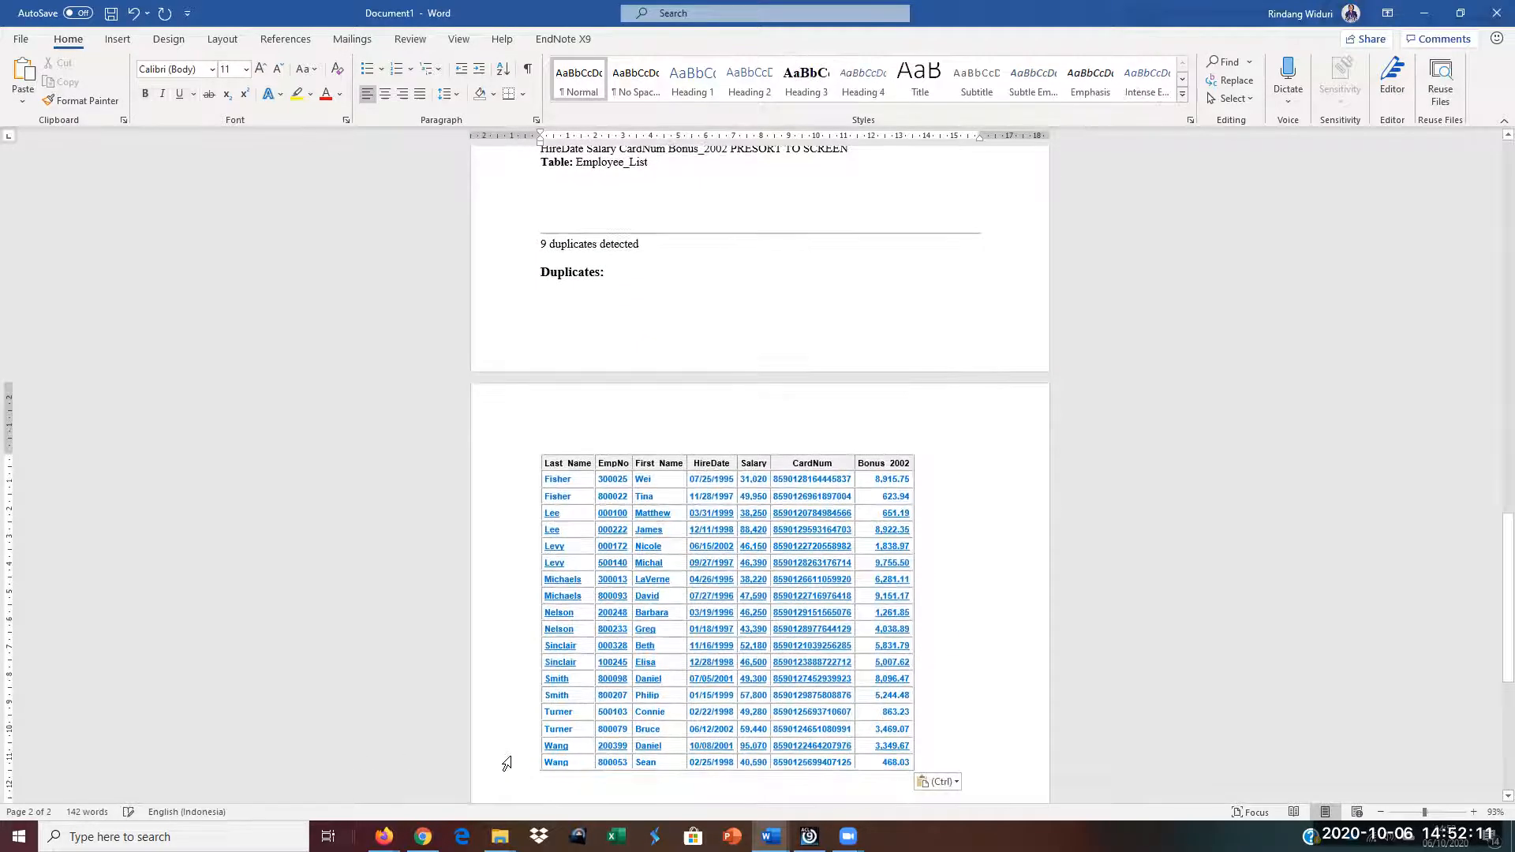
key("Return")
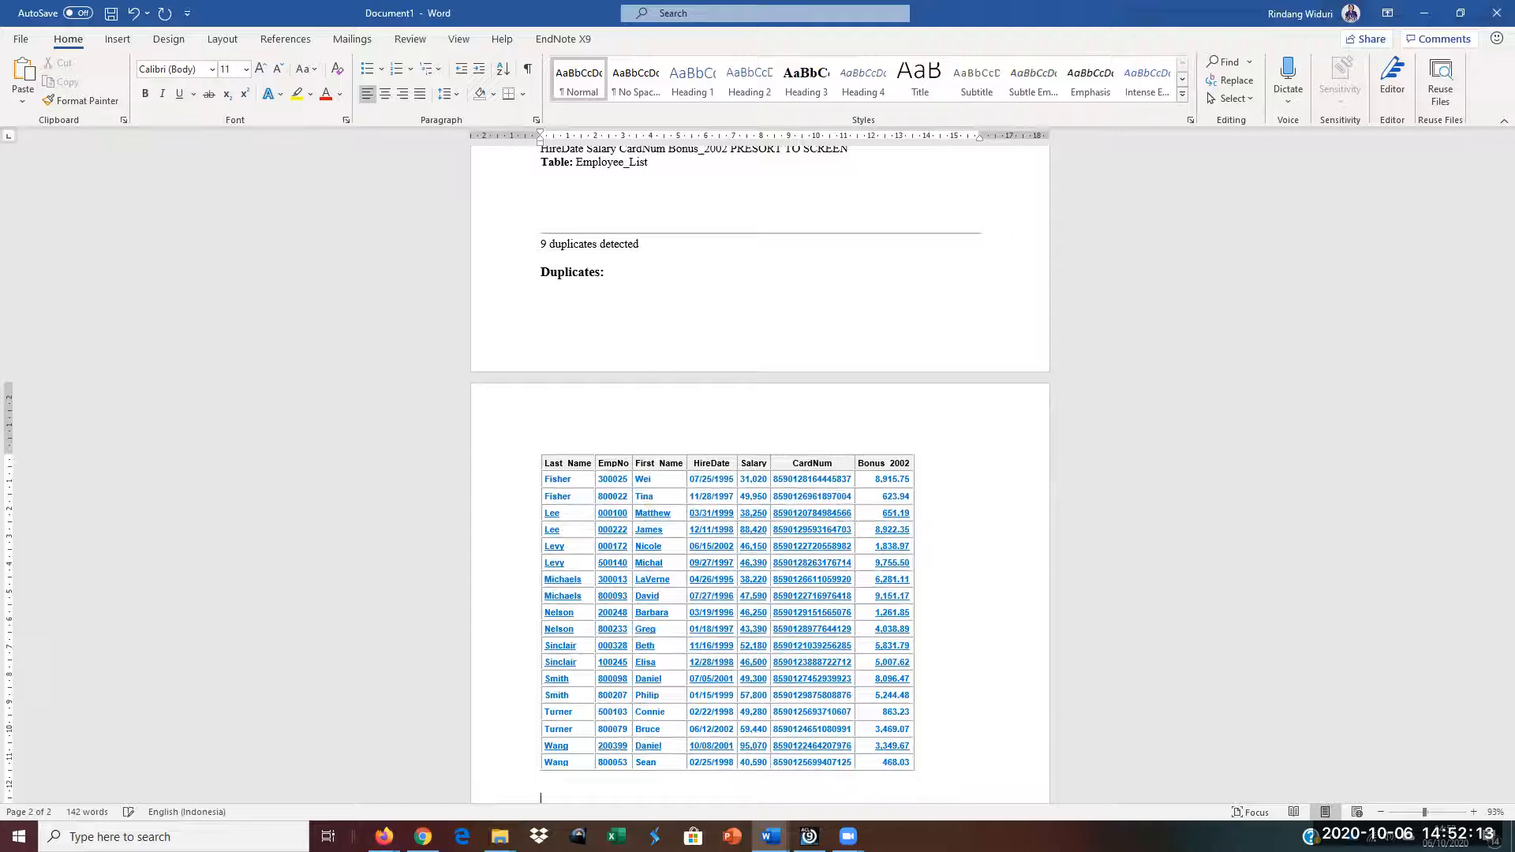
scroll(1031, 406, "up", 12)
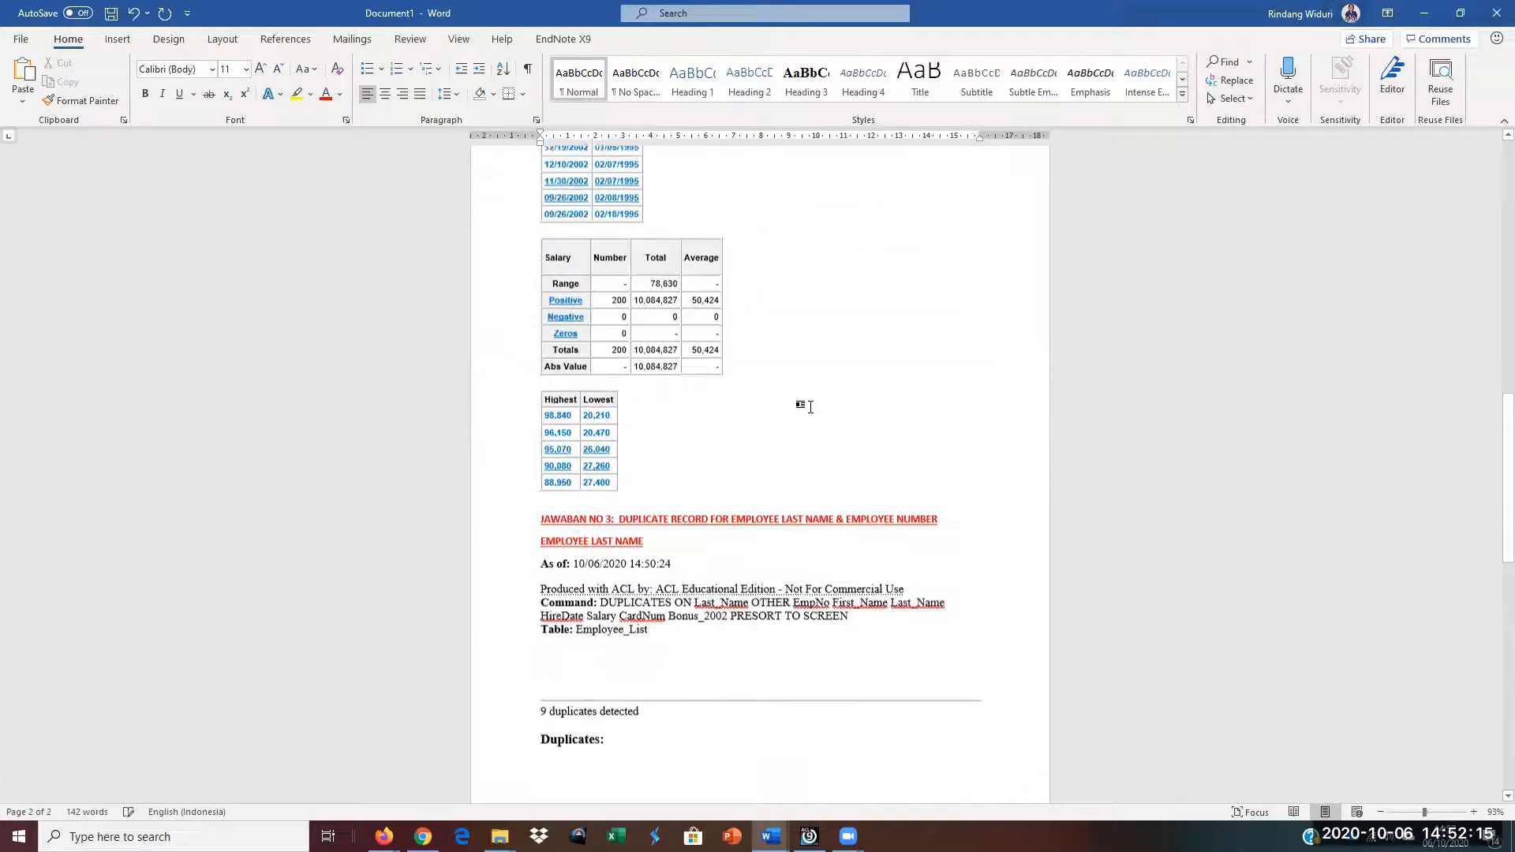
scroll(808, 655, "down", 15)
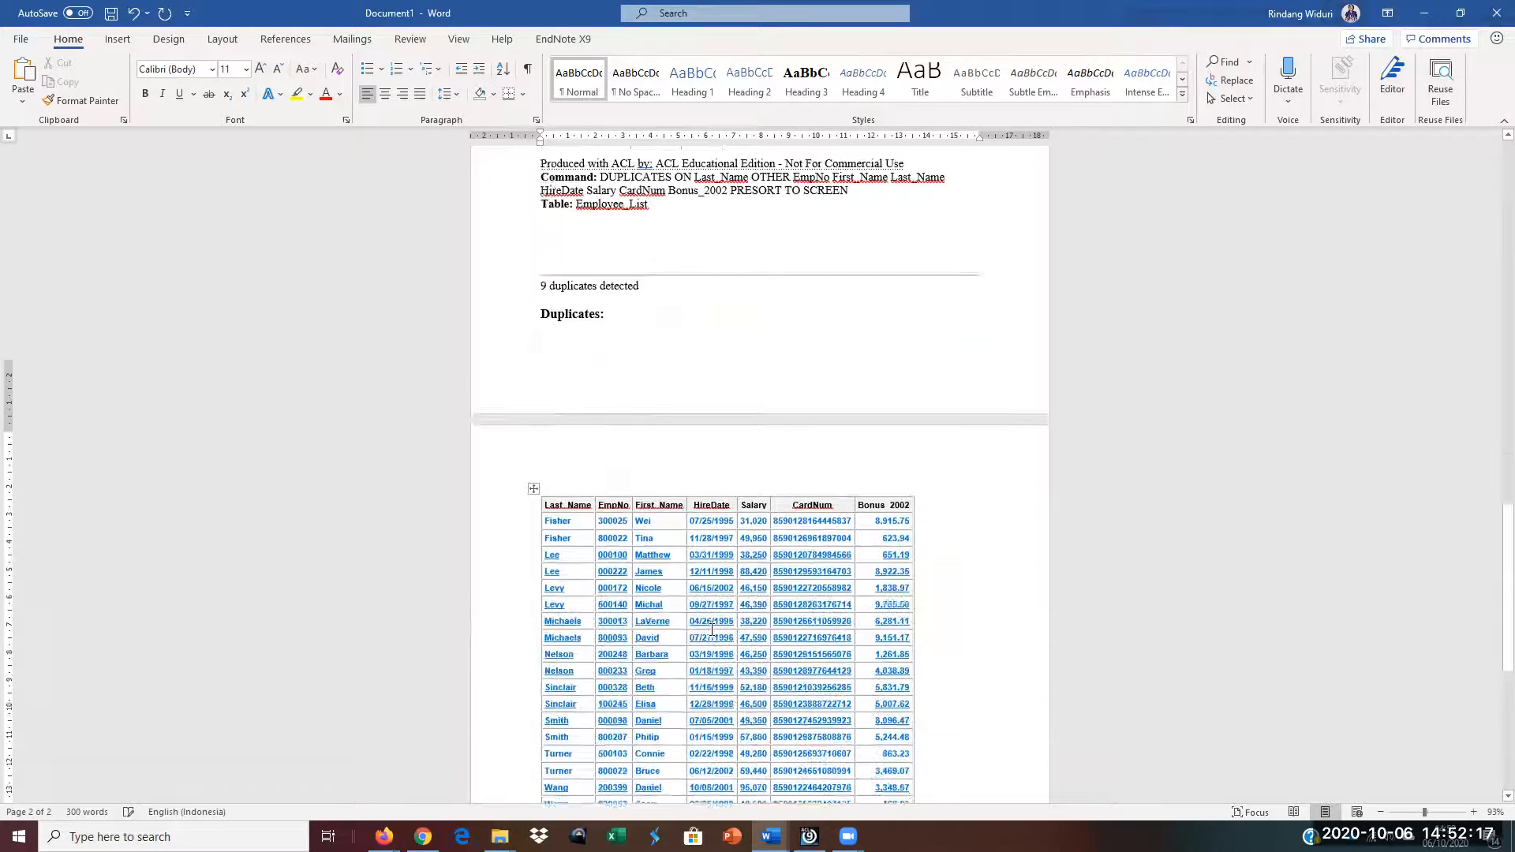
Step: Add the subheading EMPLPOYEE NUMBER below the pasted table in bold, red, underlined text, followed by a new line
type("EMPLPOYEE NUM")
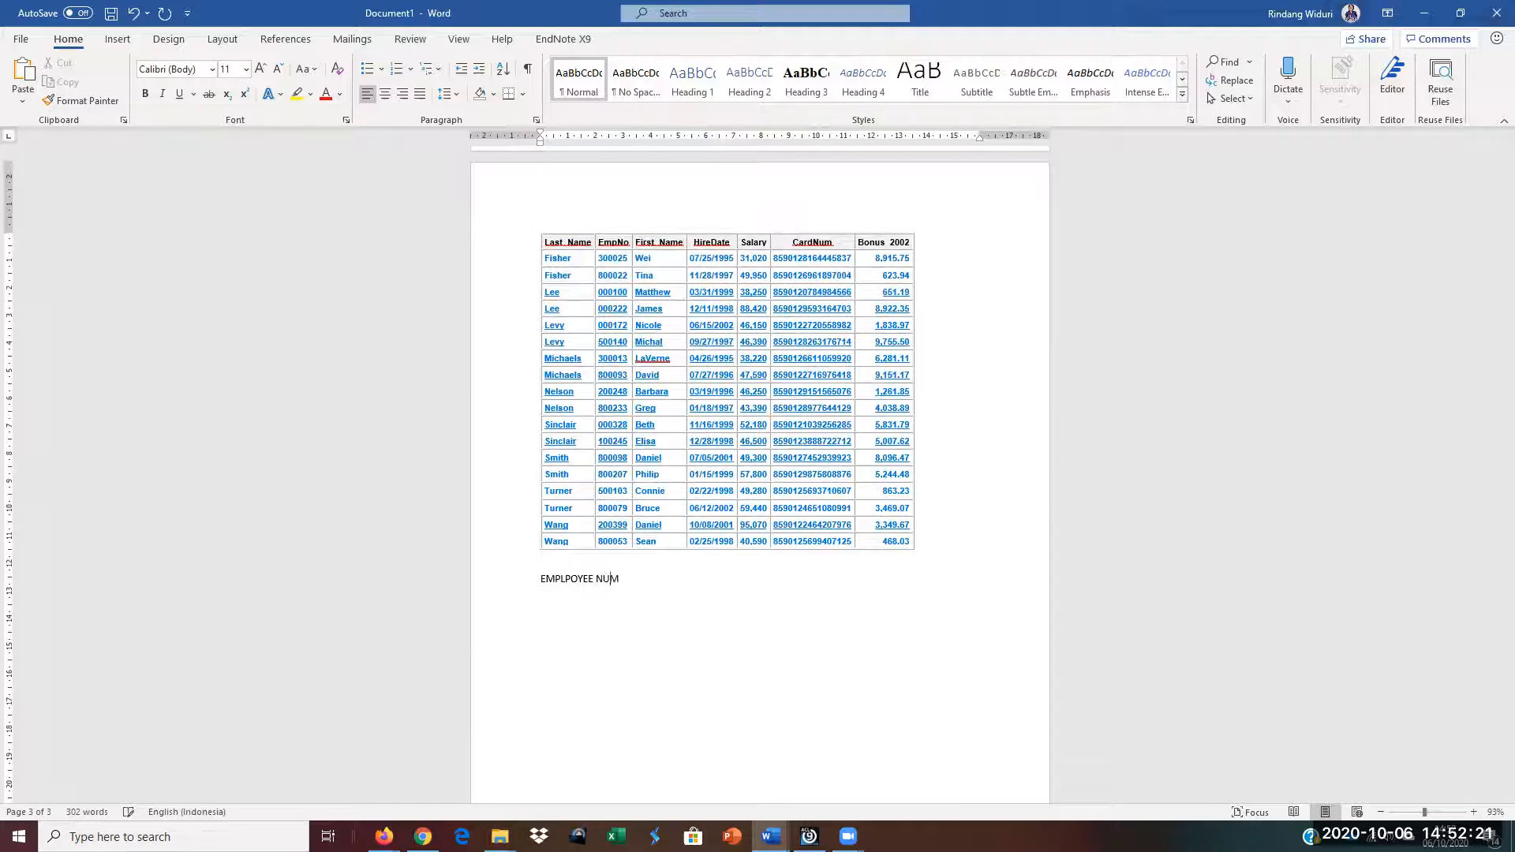
type("BER")
triple_click(711, 626)
left_click(145, 95)
left_click(325, 94)
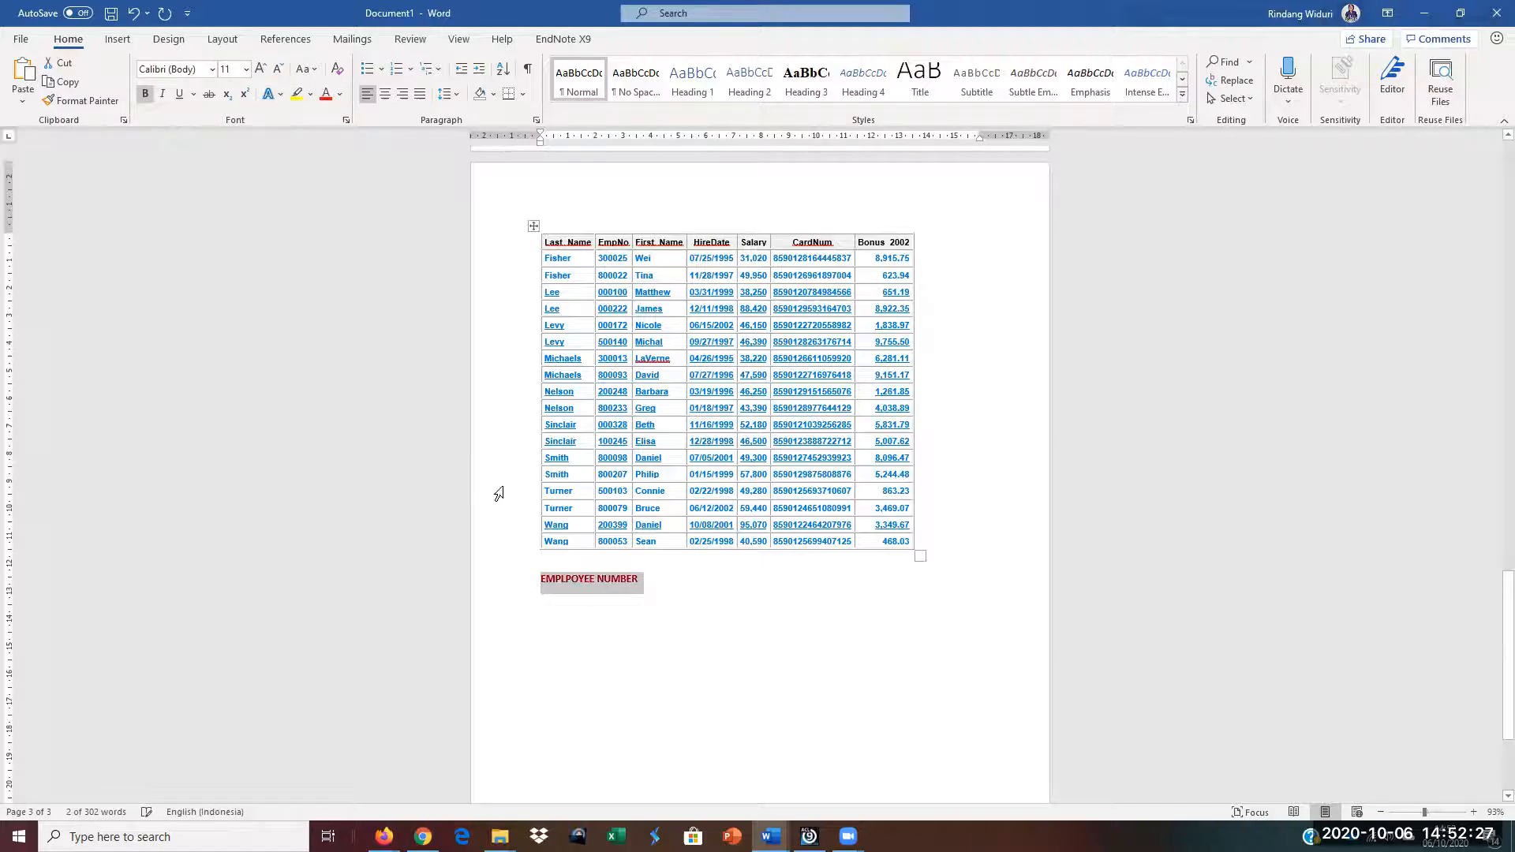
left_click(180, 95)
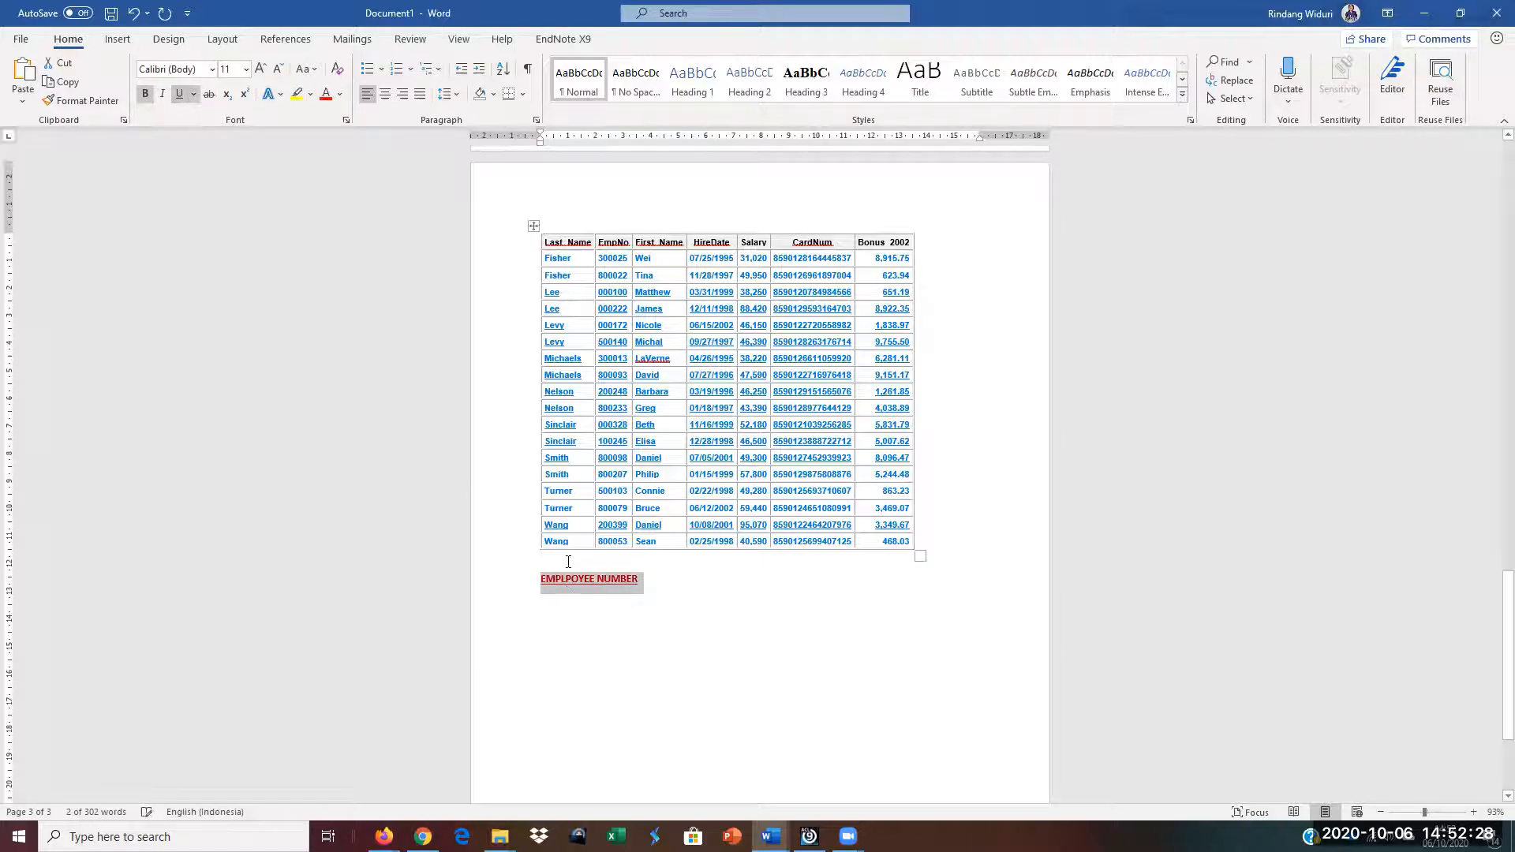
left_click(561, 601)
left_click(653, 585)
key("Return")
Step: Return to Employee_List in ACL and start a duplicates check with EmpNo as the field tested for duplicates
left_click(809, 836)
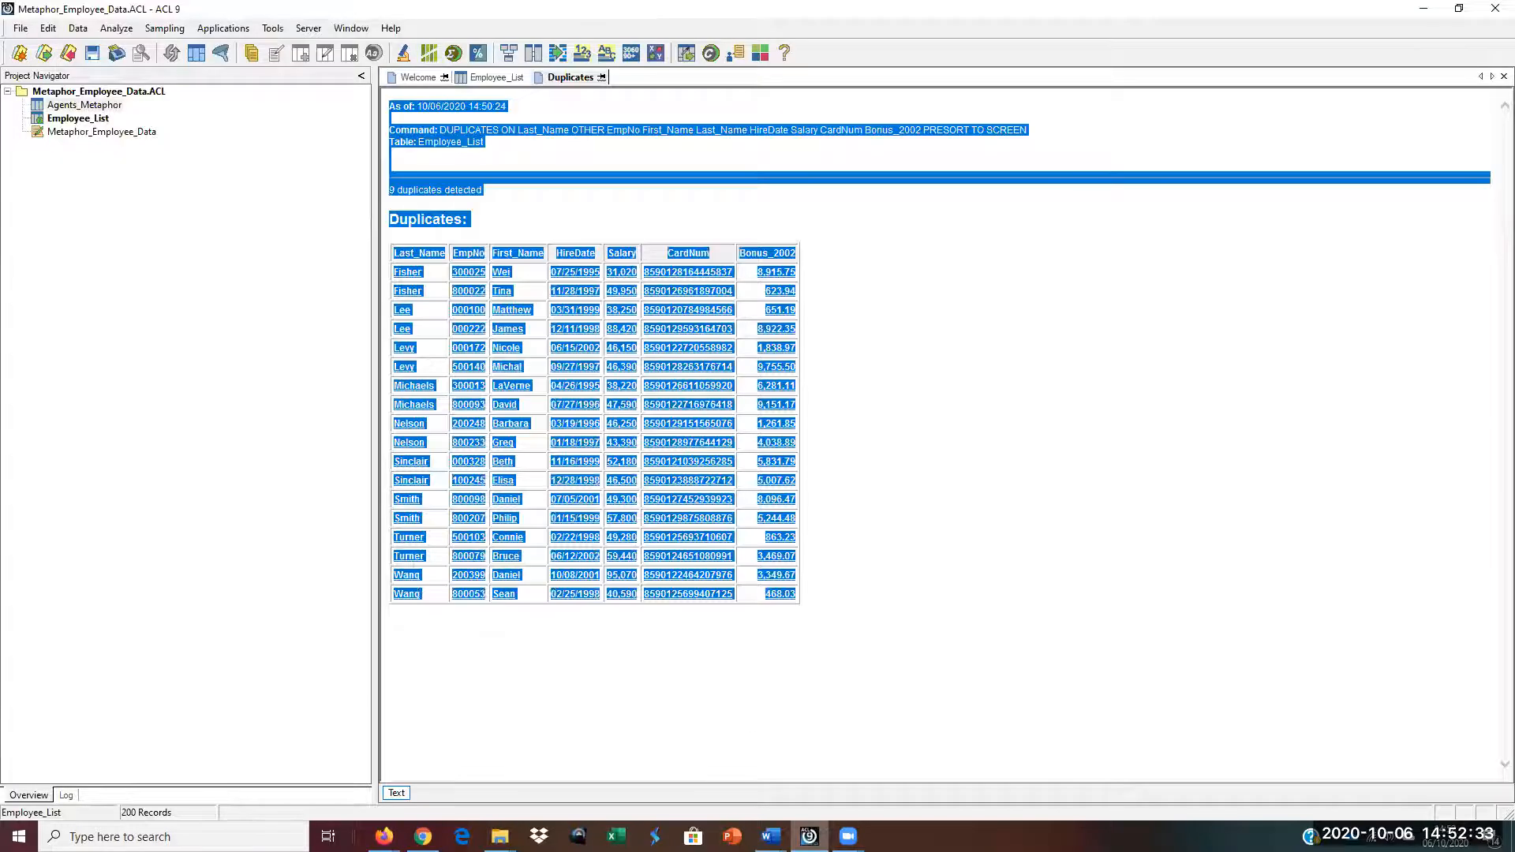
left_click(742, 218)
left_click(499, 76)
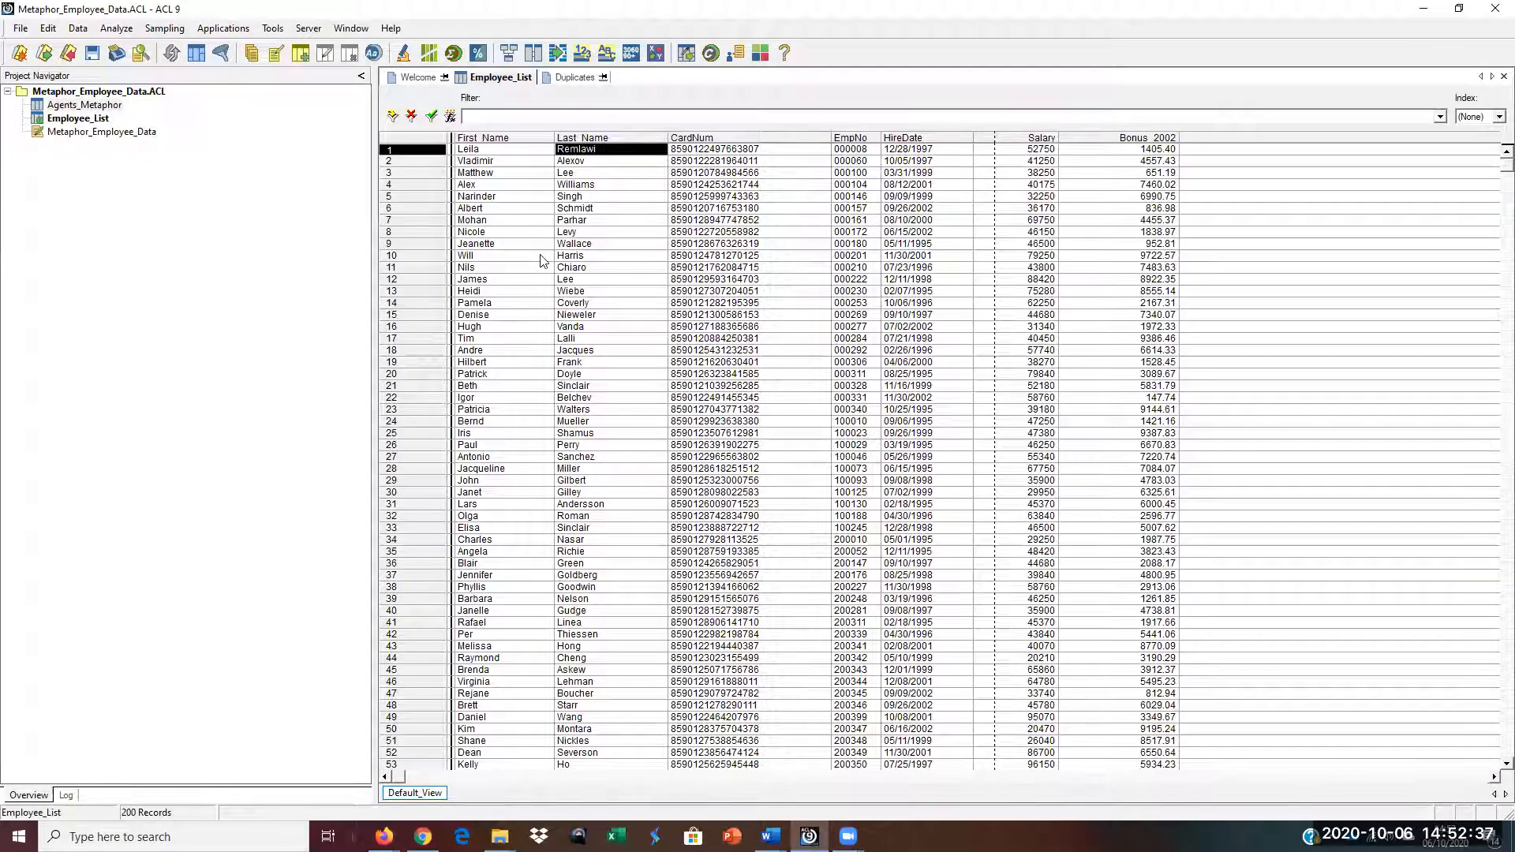
left_click(116, 28)
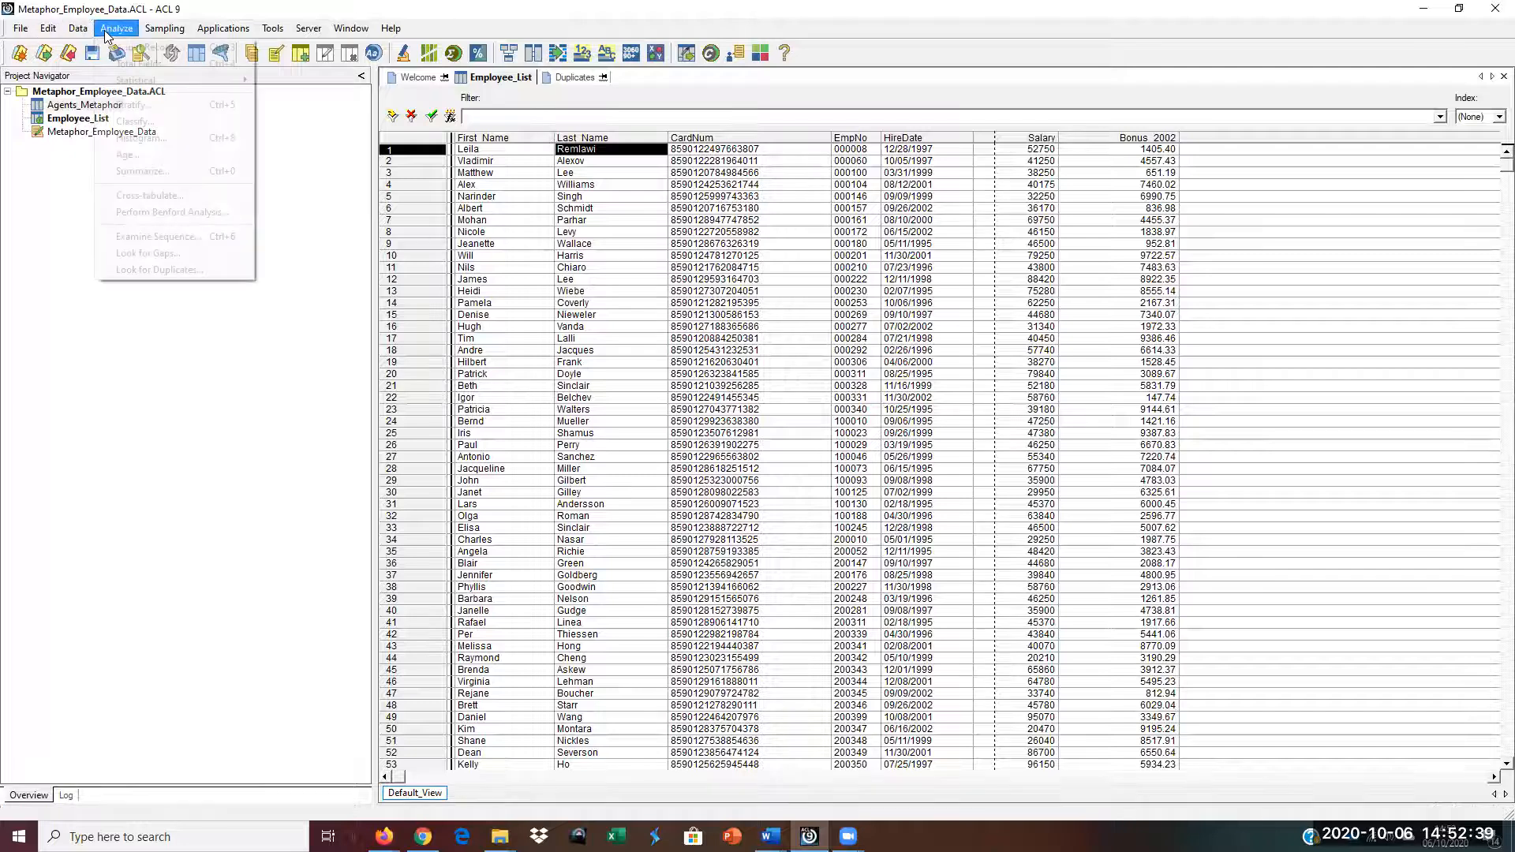
left_click(158, 270)
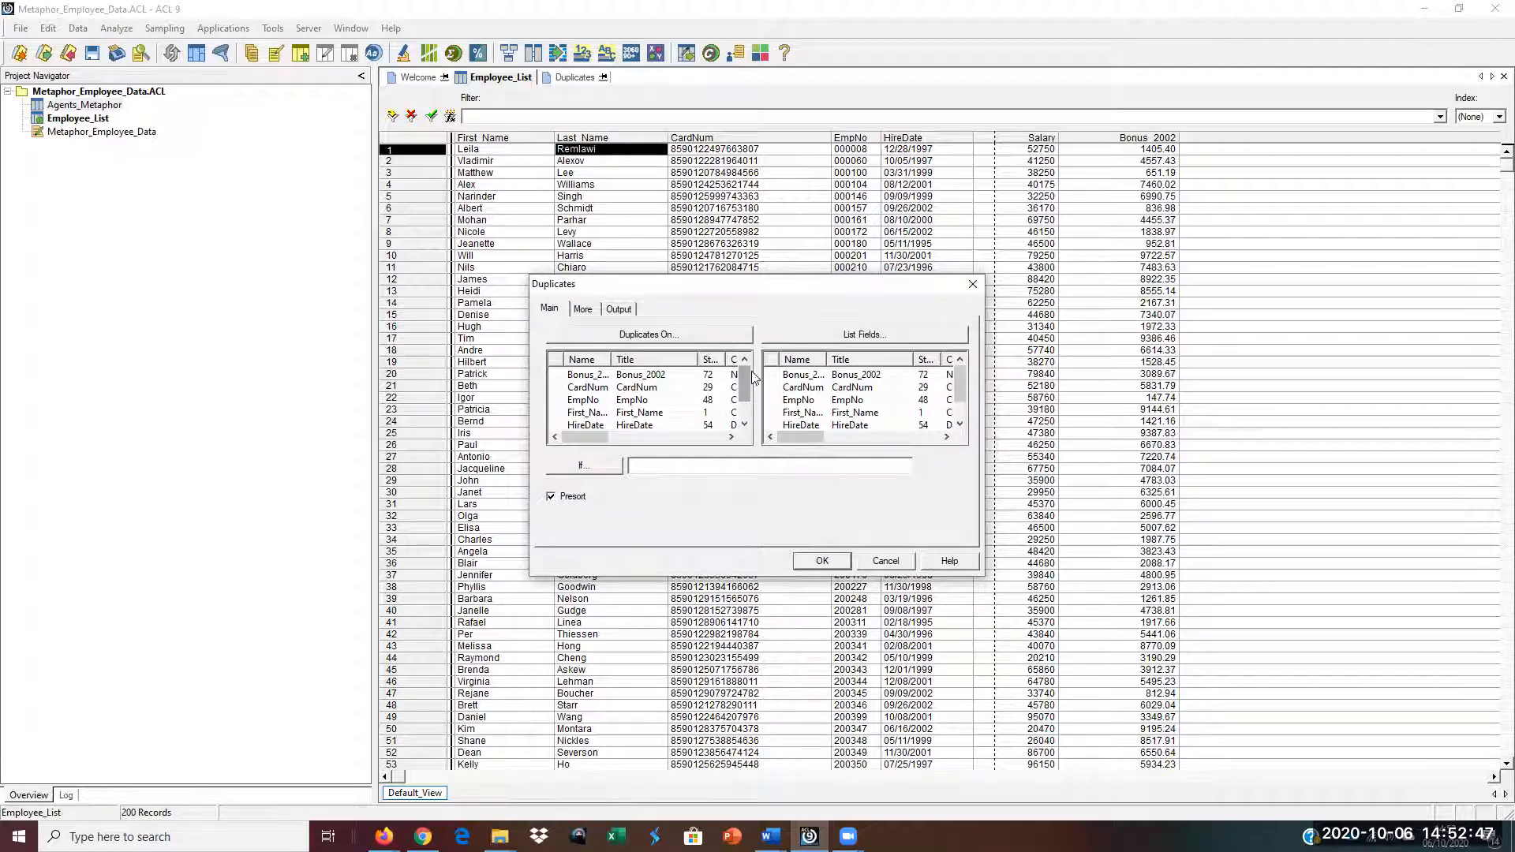
left_click_drag(742, 382, 743, 394)
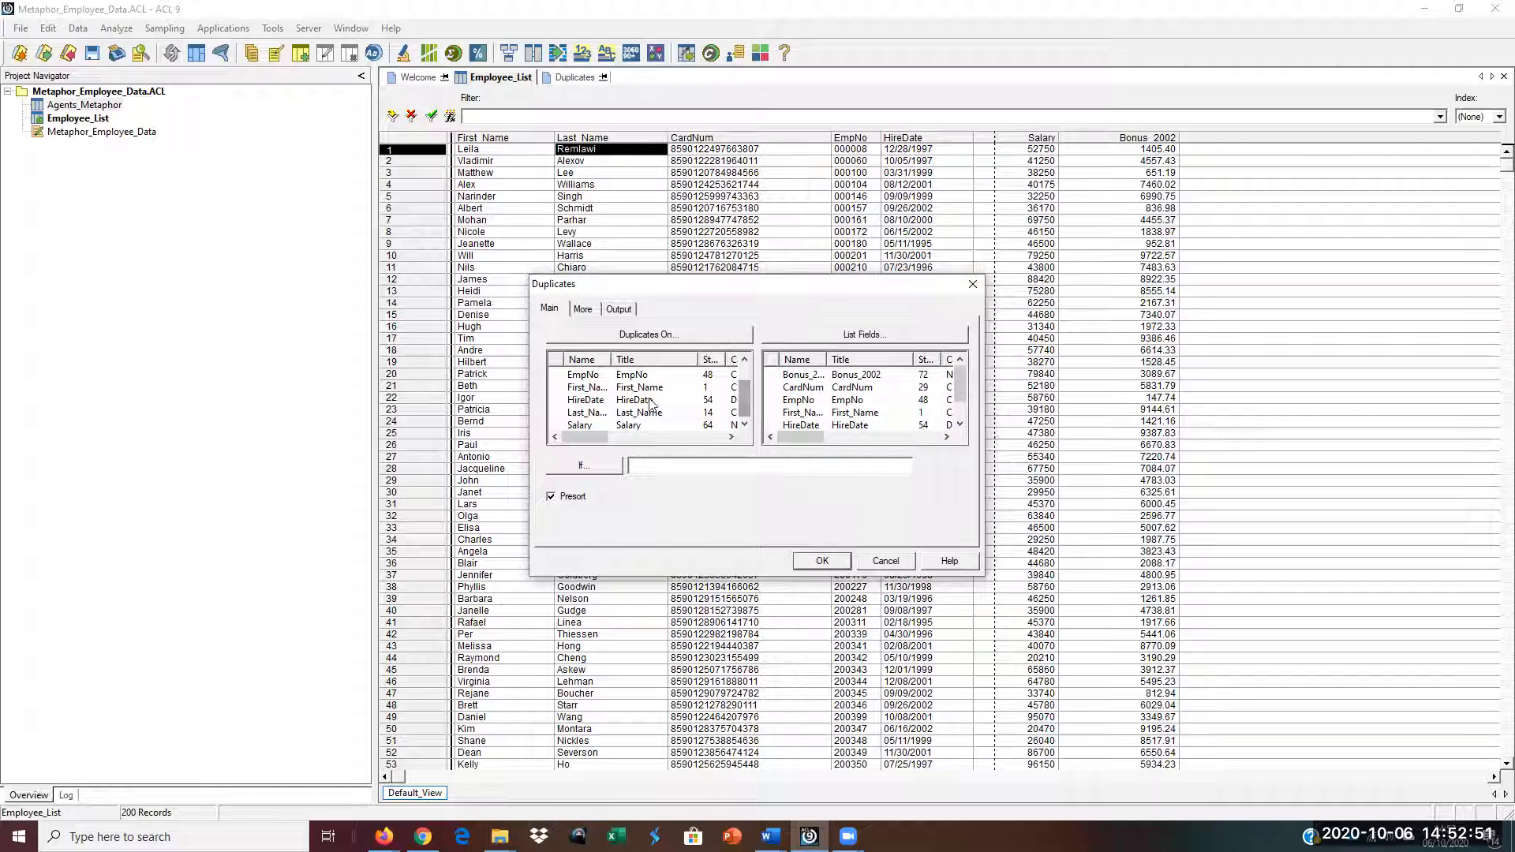
left_click(554, 377)
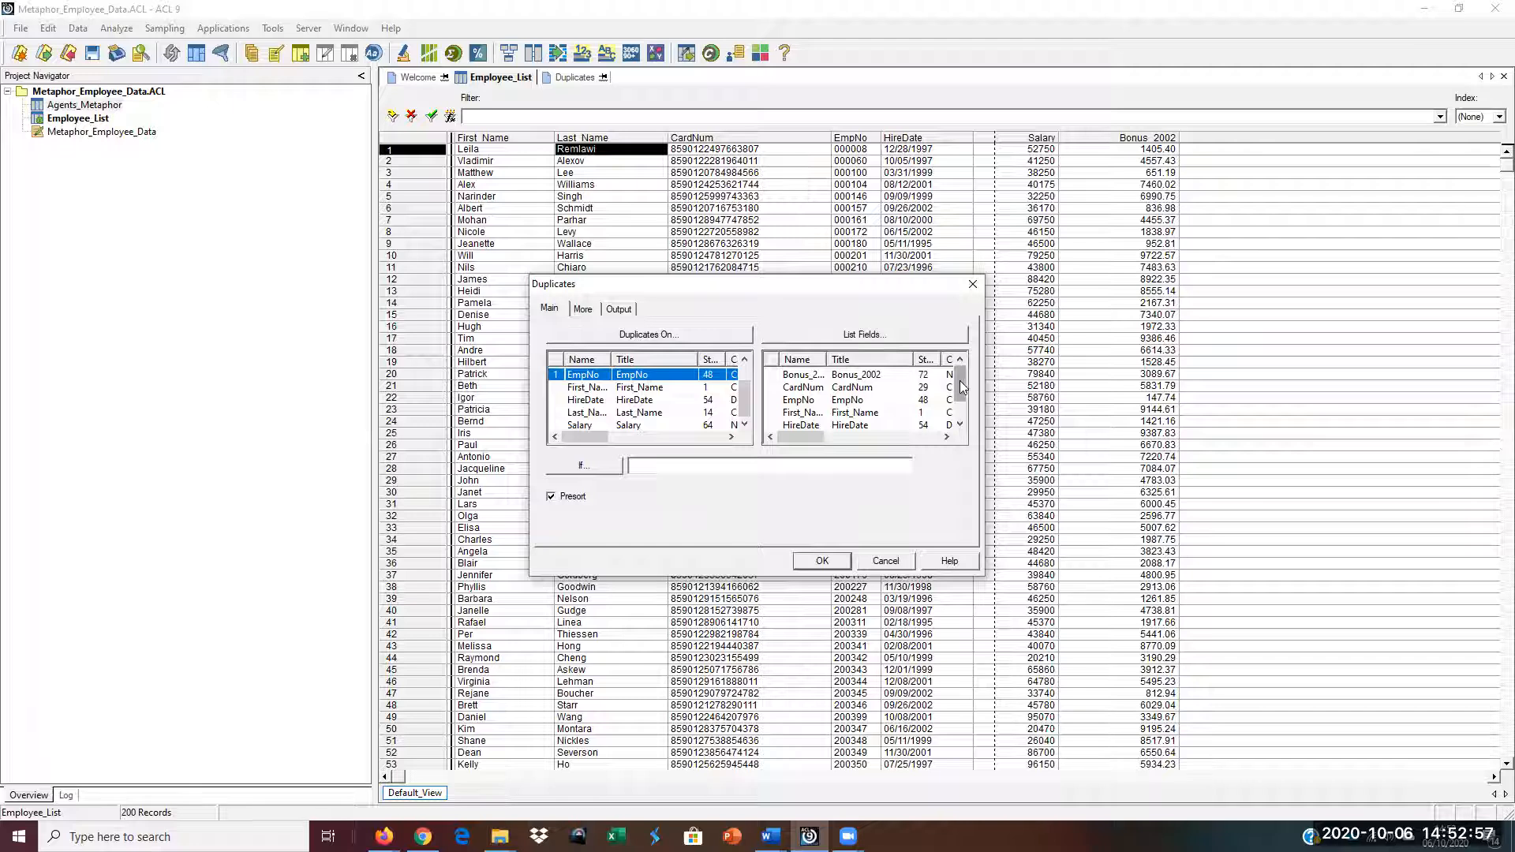
Step: Choose EmpNo, First_Name, Last_Name, HireDate, Salary, CardNum and Bonus_2002, in that order, as list fields for the EmpNo duplicates check
left_click_drag(961, 385, 963, 410)
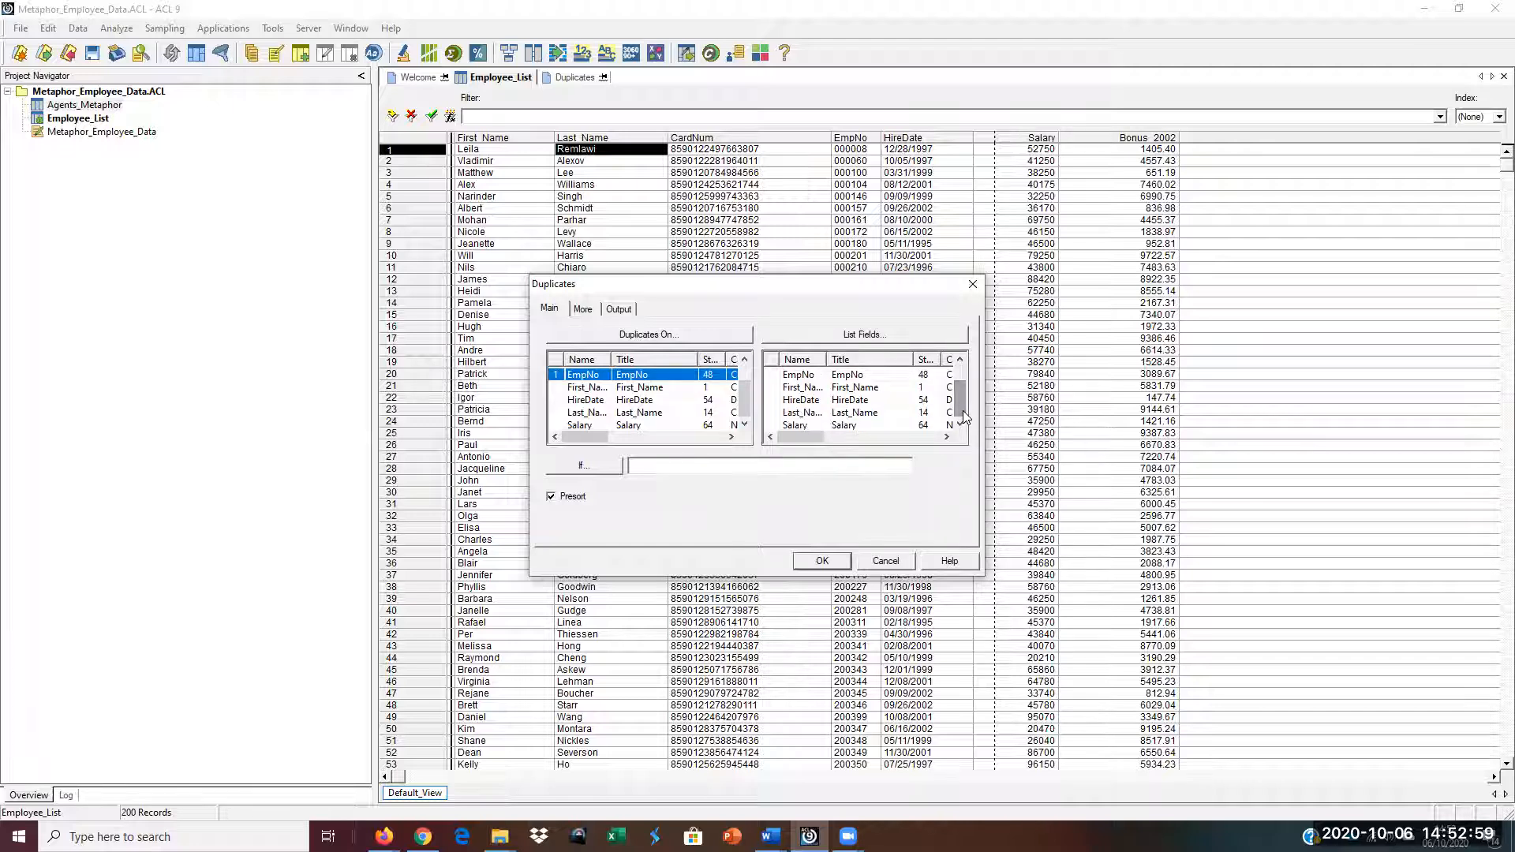
left_click(774, 377)
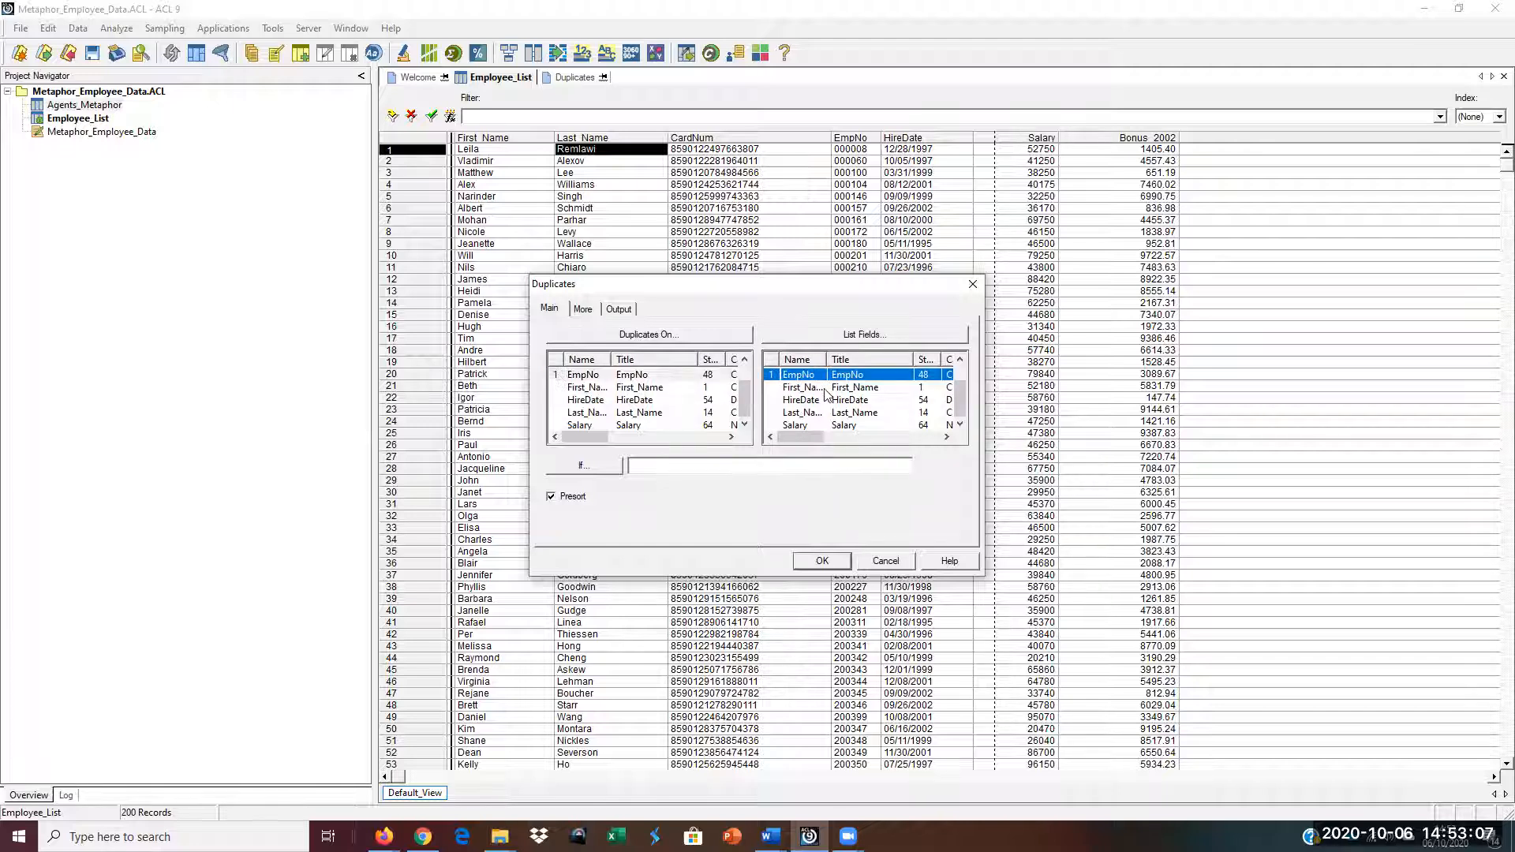
left_click(771, 387, "ctrl")
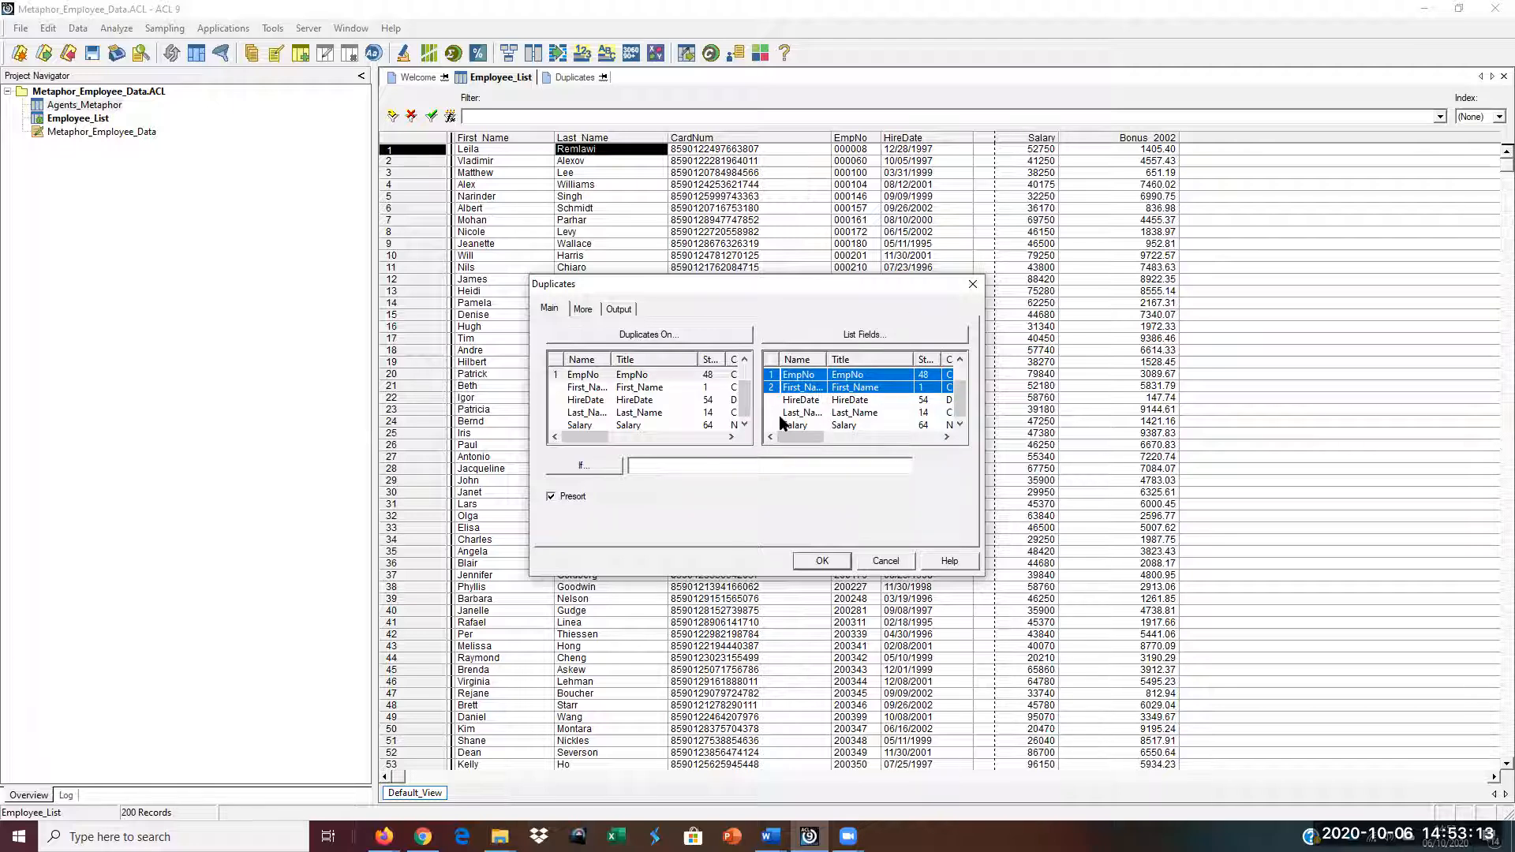
left_click(778, 414, "ctrl")
left_click(782, 400, "ctrl")
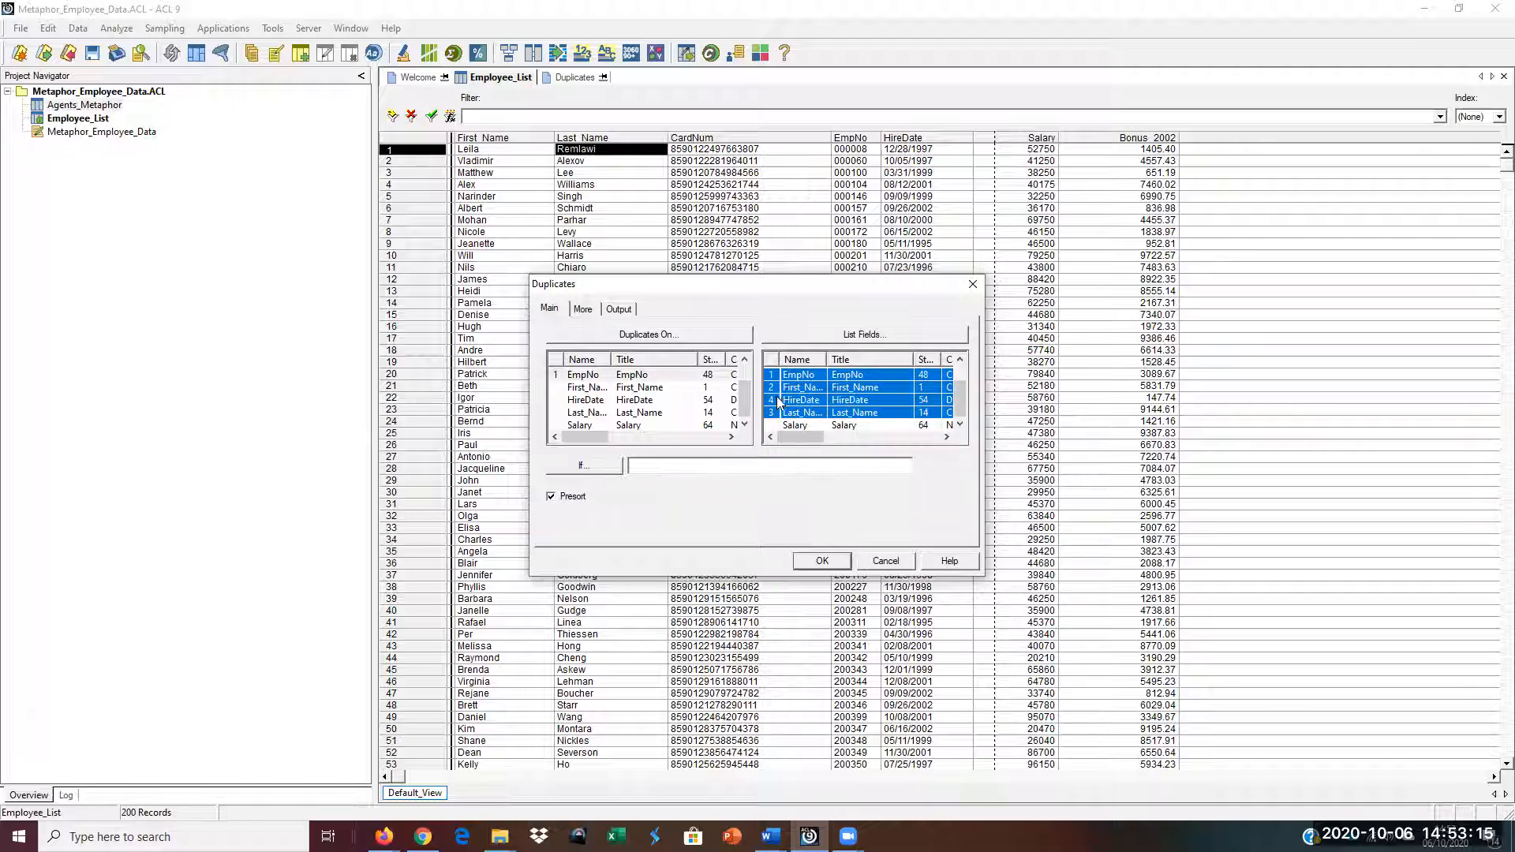
left_click(774, 427, "ctrl")
left_click_drag(962, 389, 966, 363)
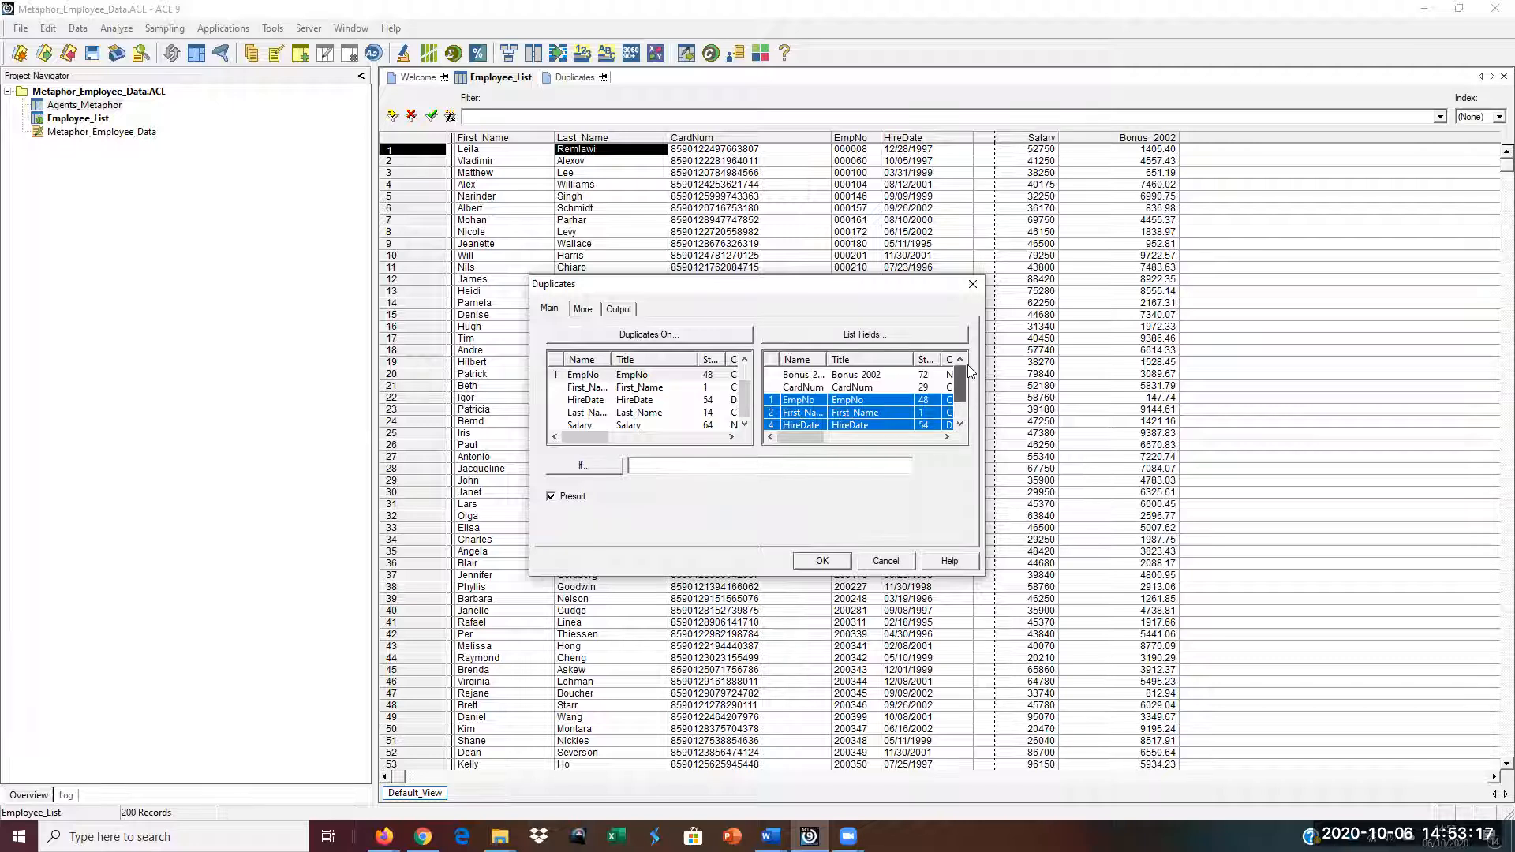
left_click(793, 386, "ctrl")
left_click(793, 375, "ctrl")
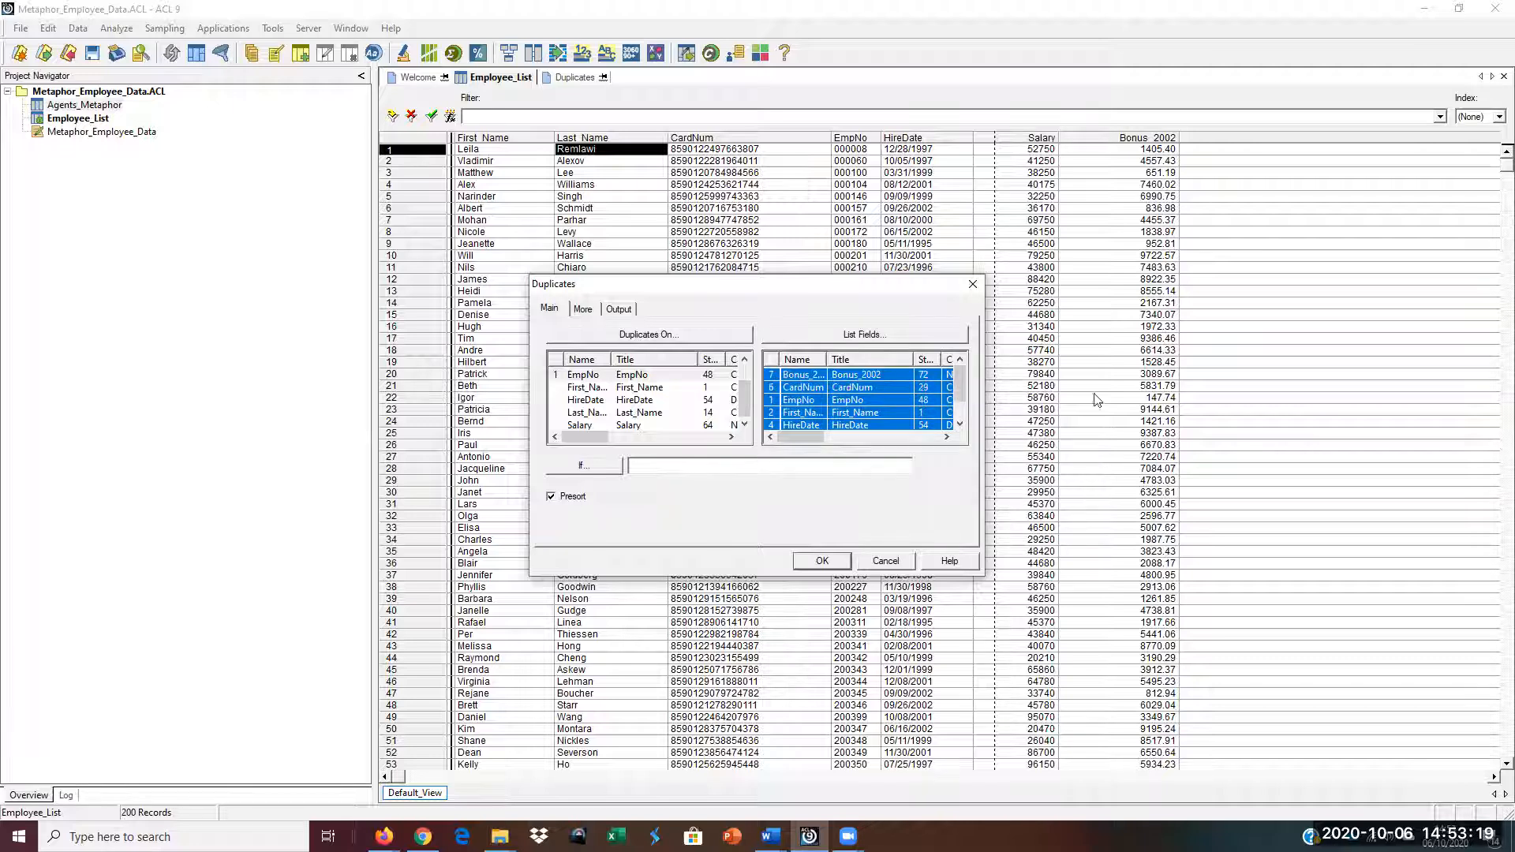
Step: Check that the output destination is Screen and run the EmpNo duplicates check
left_click(619, 308)
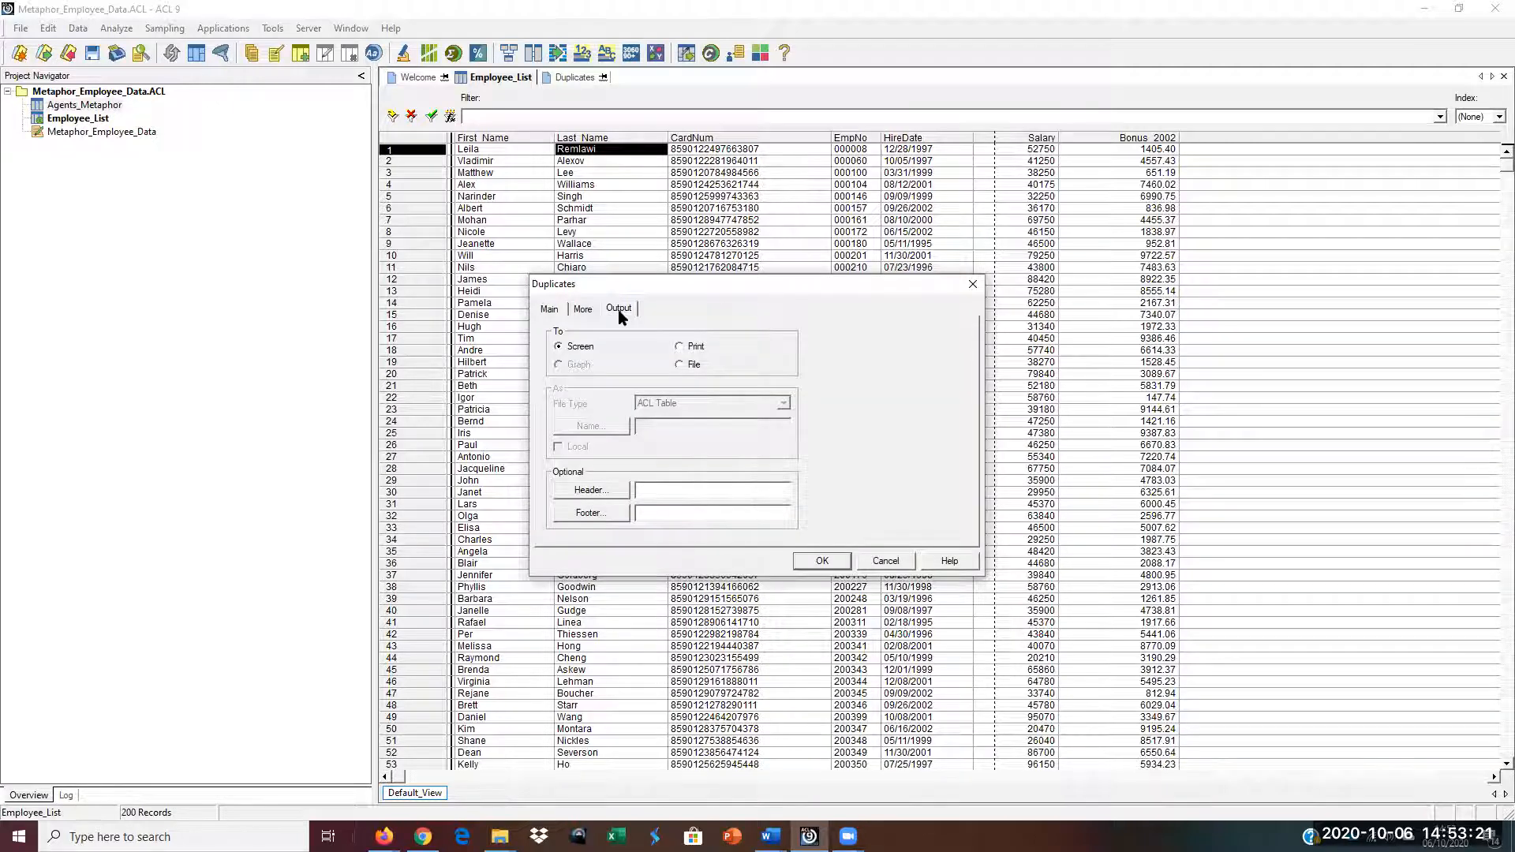
left_click(562, 313)
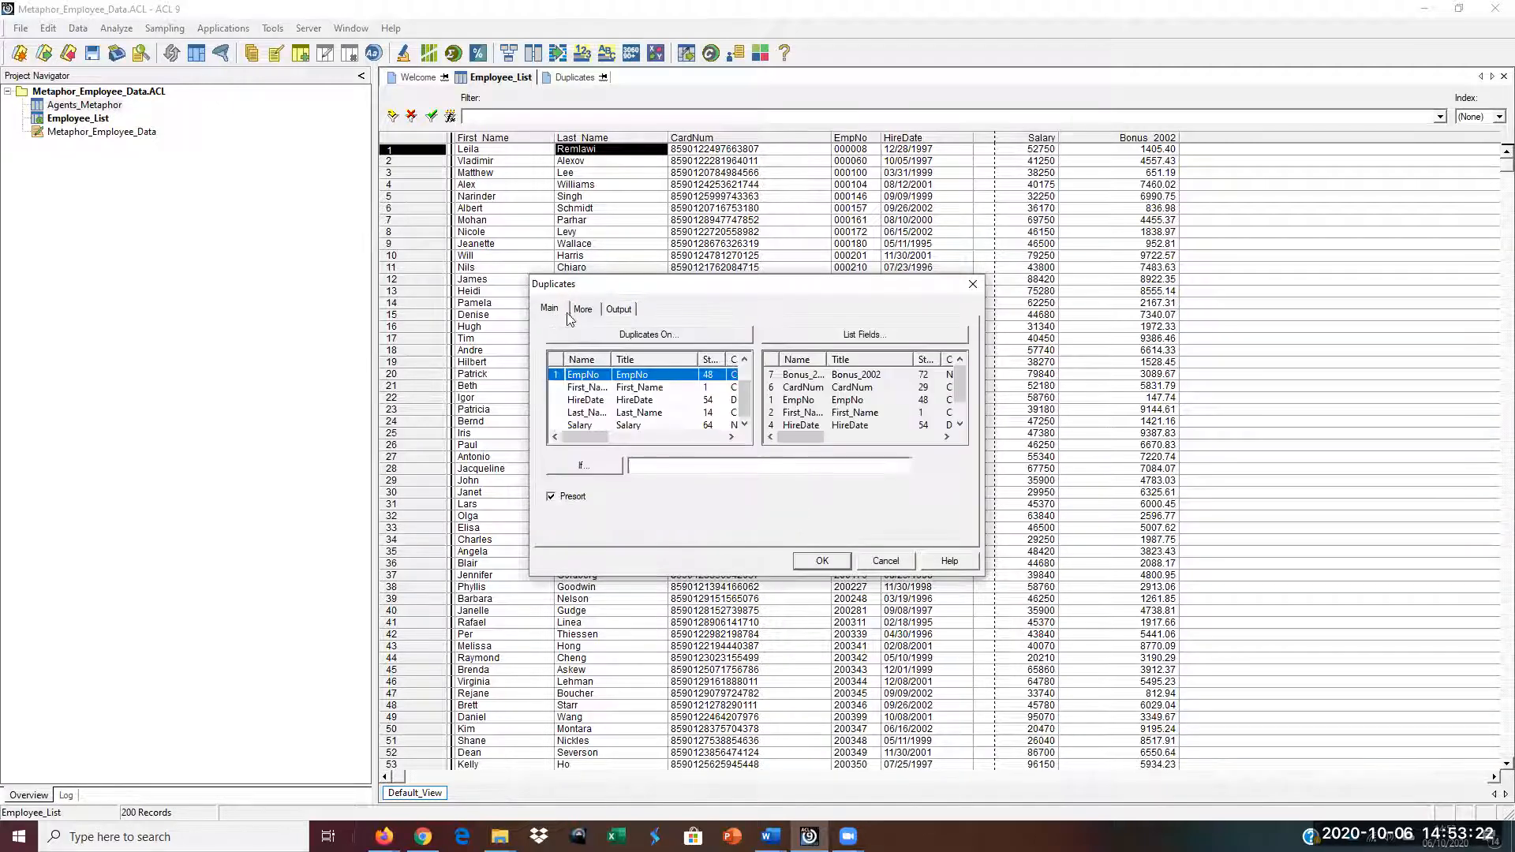
left_click(822, 561)
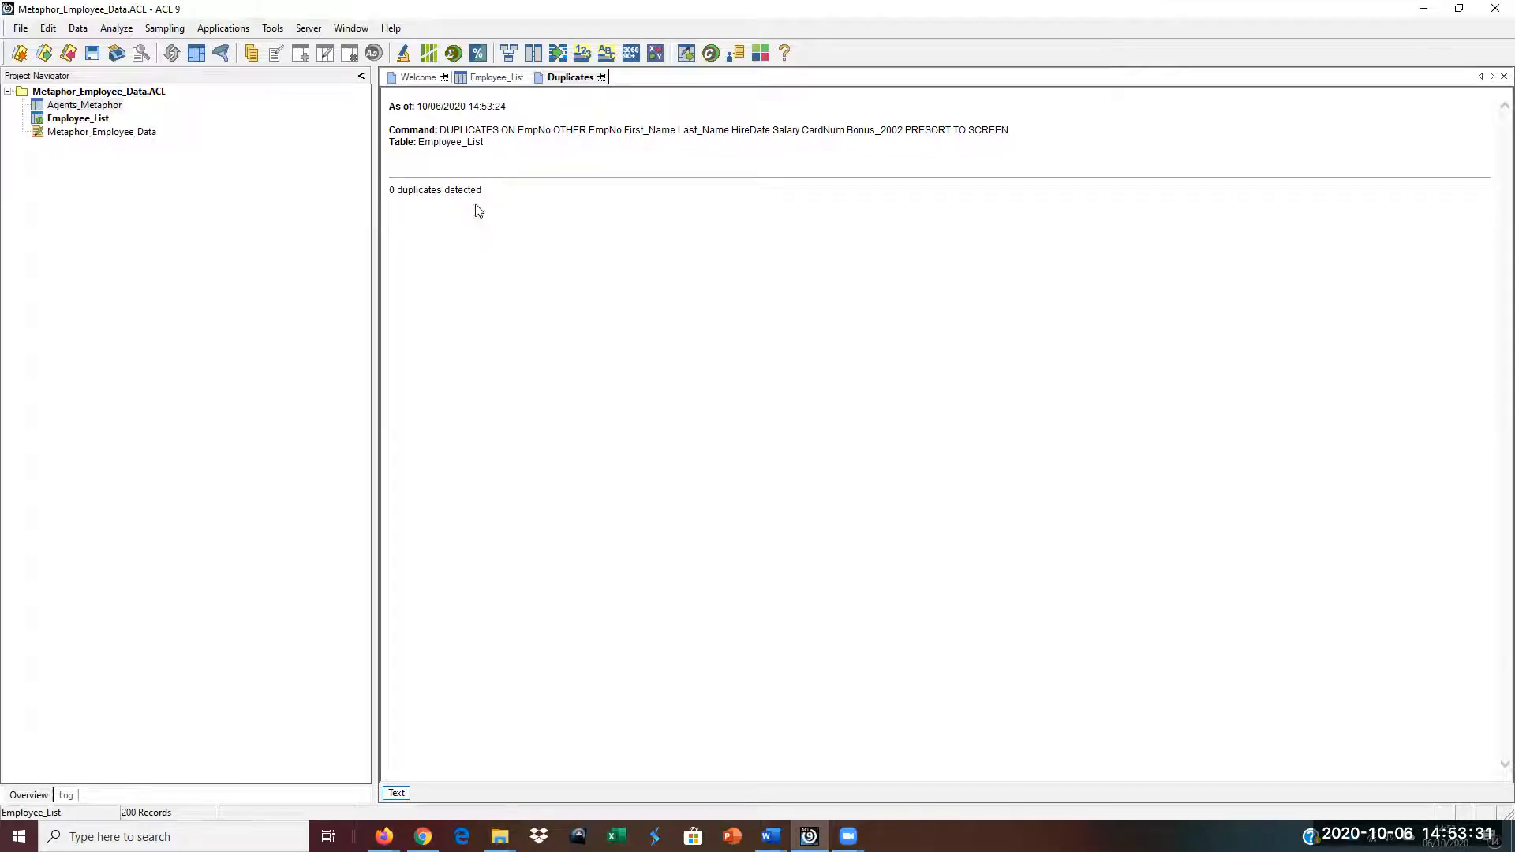
Step: Copy the entire EmpNo duplicates report and paste it under the EMPLPOYEE NUMBER subheading in Document1 in Word
right_click(542, 203)
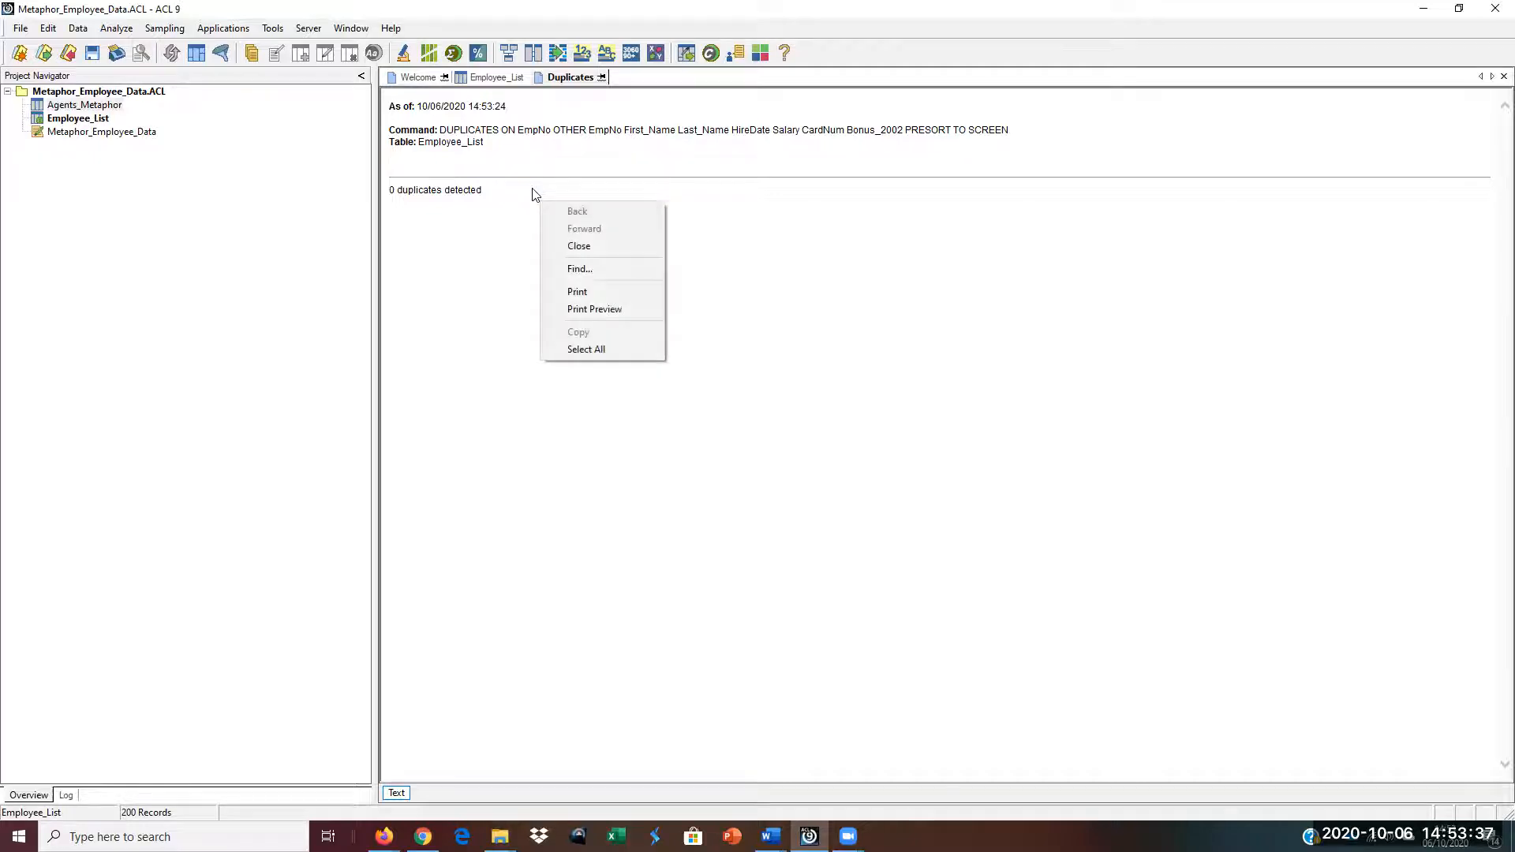
left_click(524, 194)
key("ctrl+a")
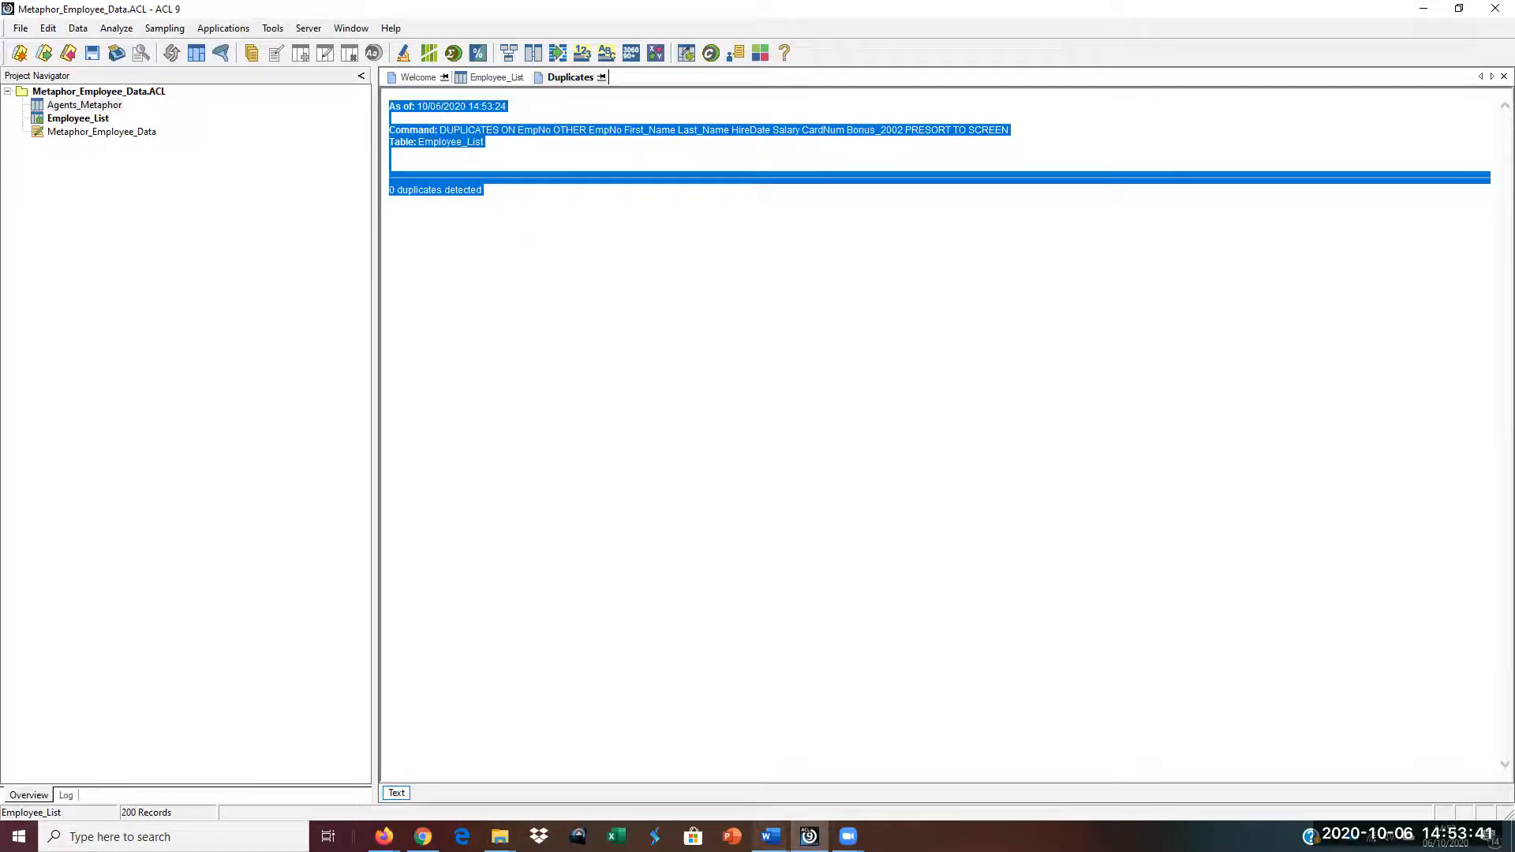
mouse_move(771, 838)
left_click(939, 770)
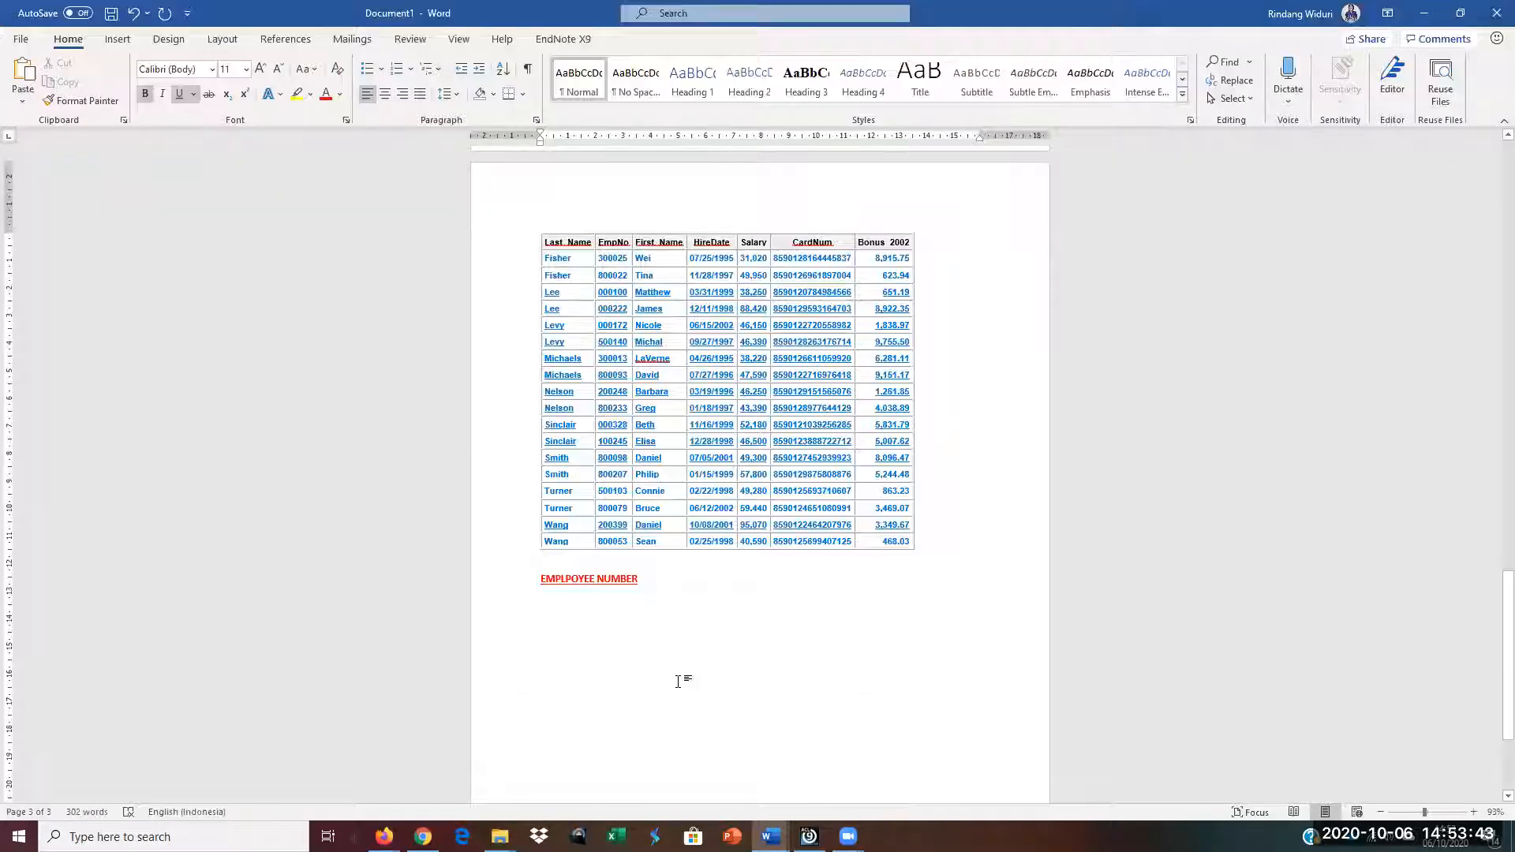
key("ctrl+v")
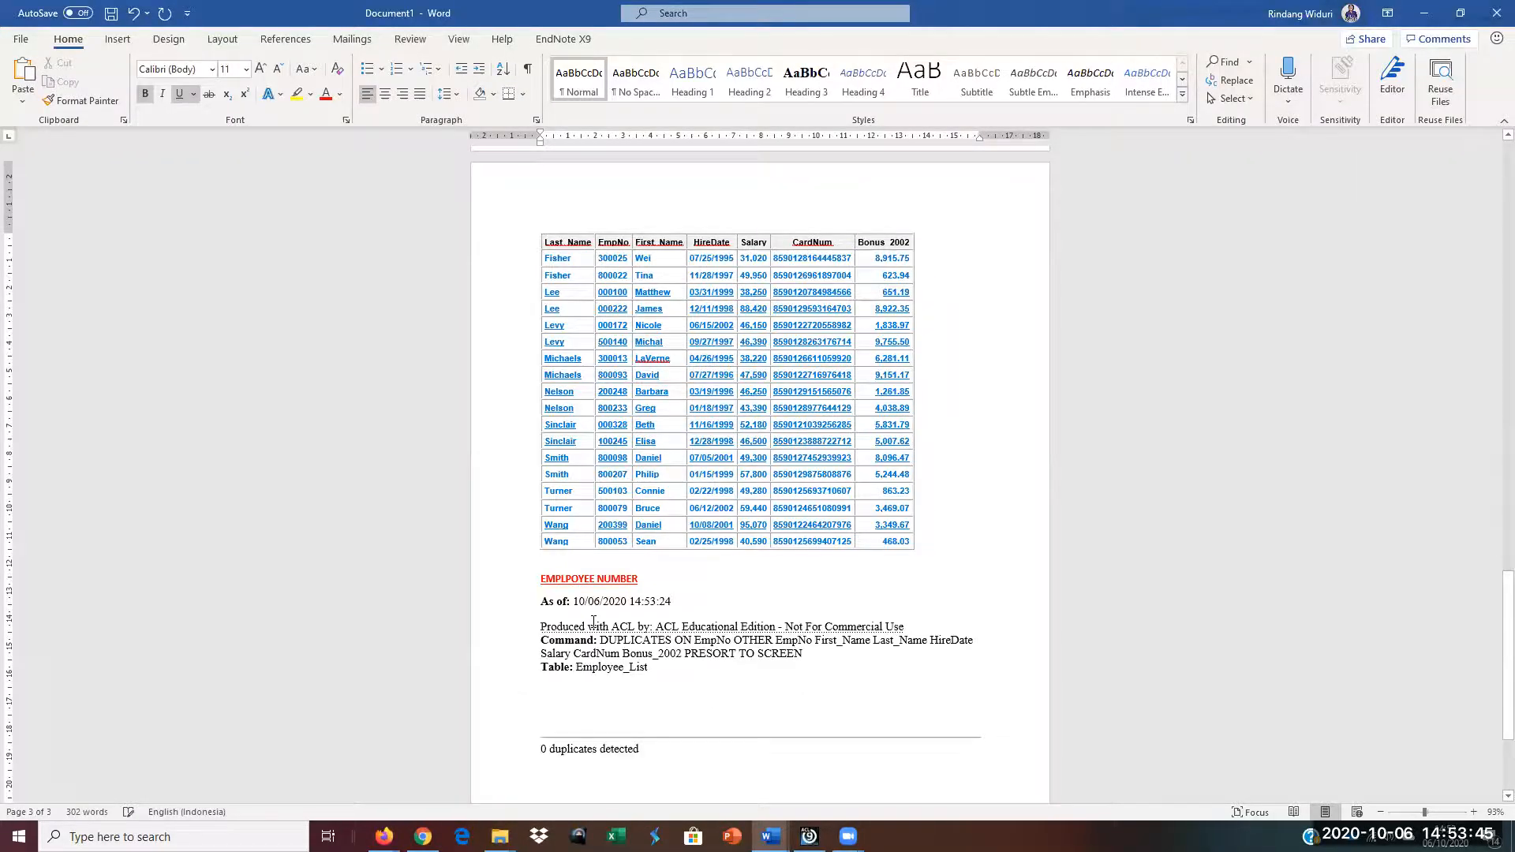
scroll(623, 600, "up", 4)
scroll(634, 584, "up", 20)
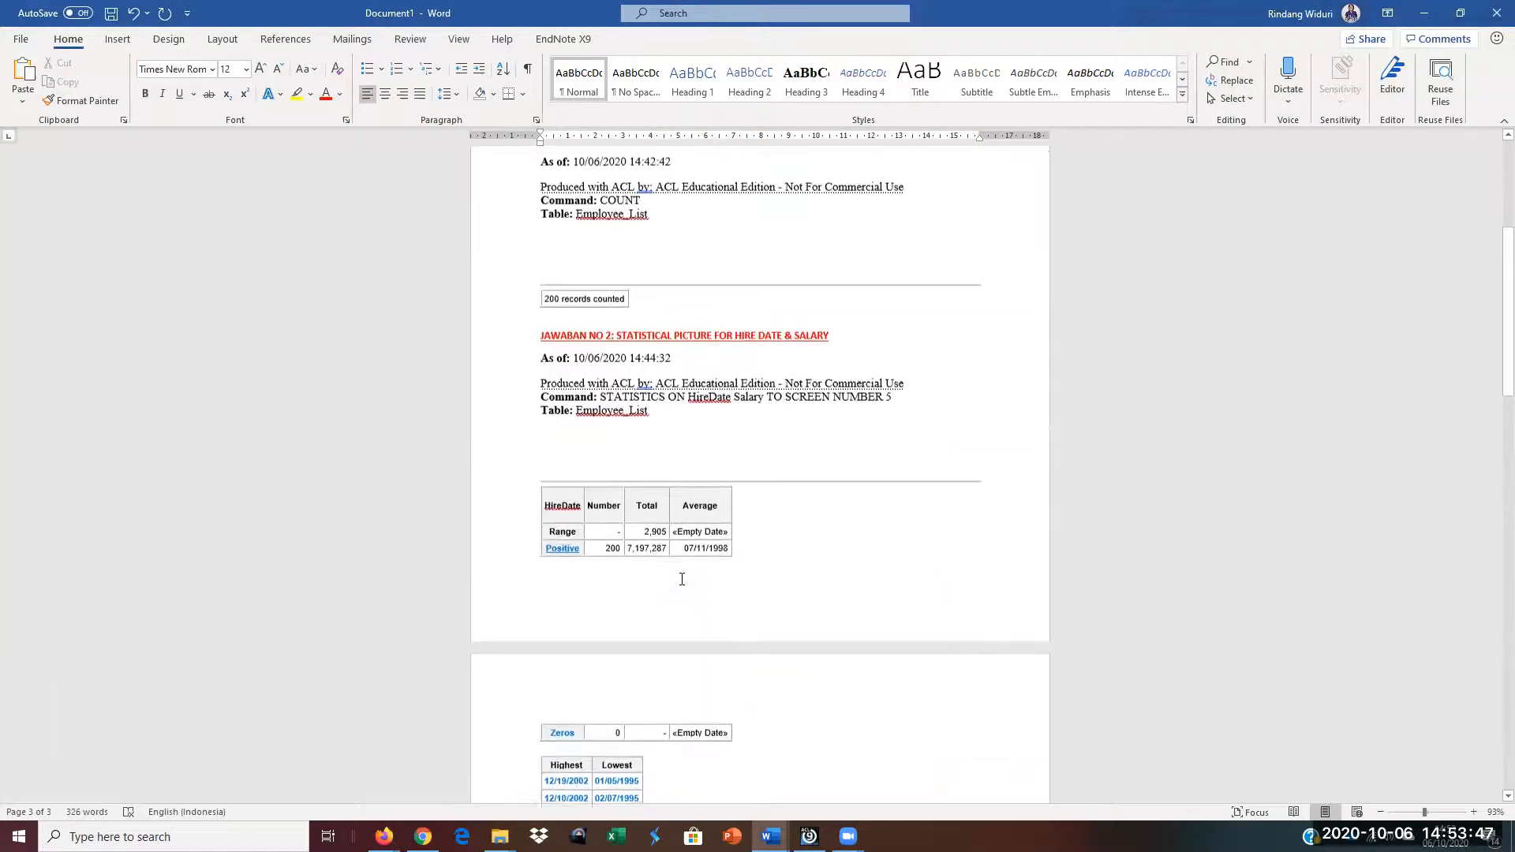
Step: Add the line "INTEPRETASI/ANALISA OUTPUT:" below the Agents_Metaphor count result, followed by a blank line
left_click(620, 454)
key("Return")
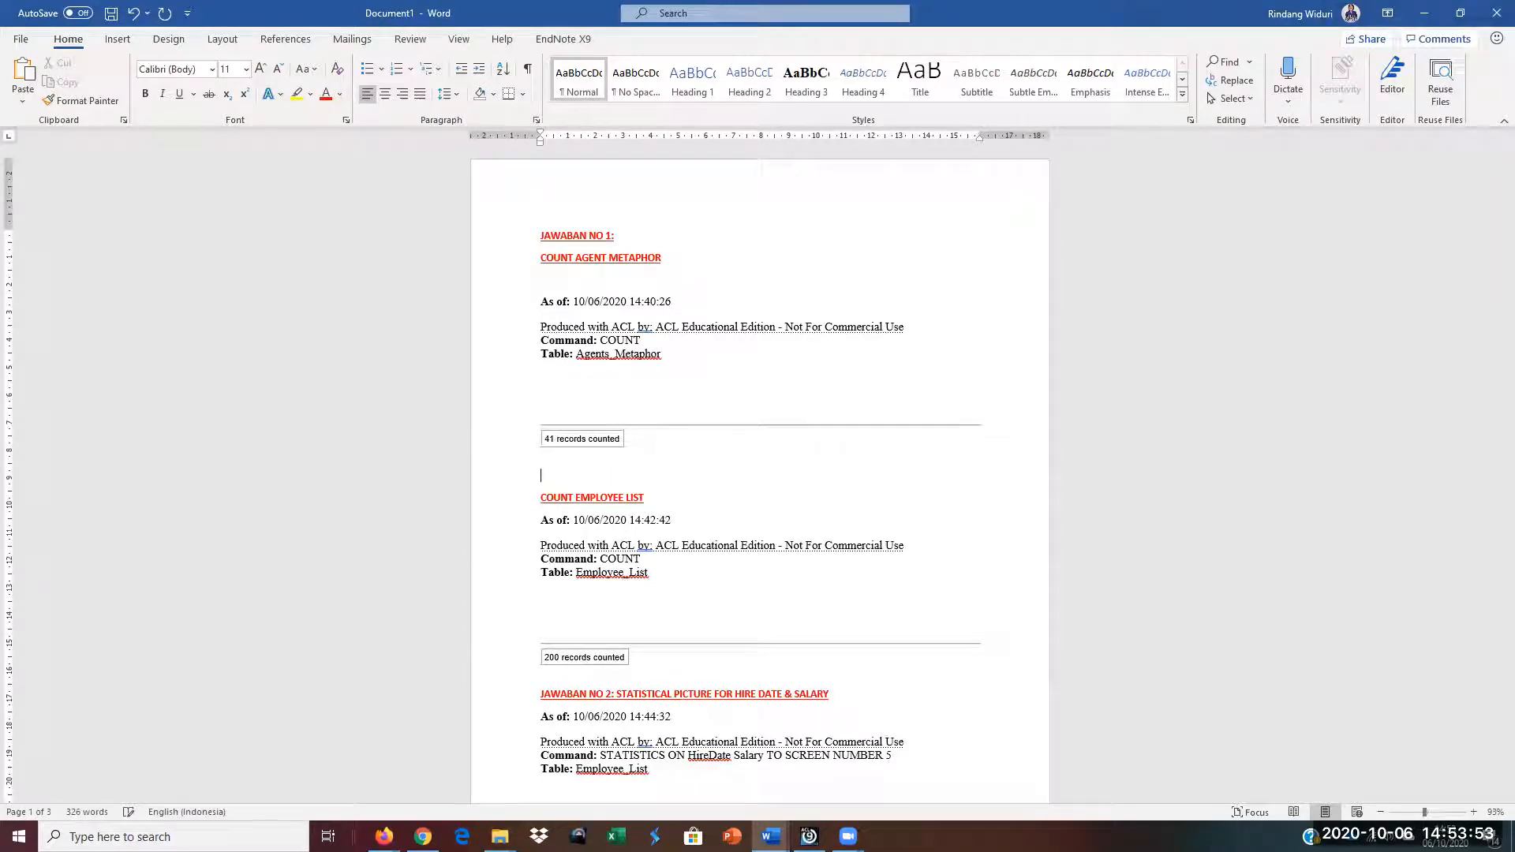
type("INTEPRETASI/ANALISA HASIL")
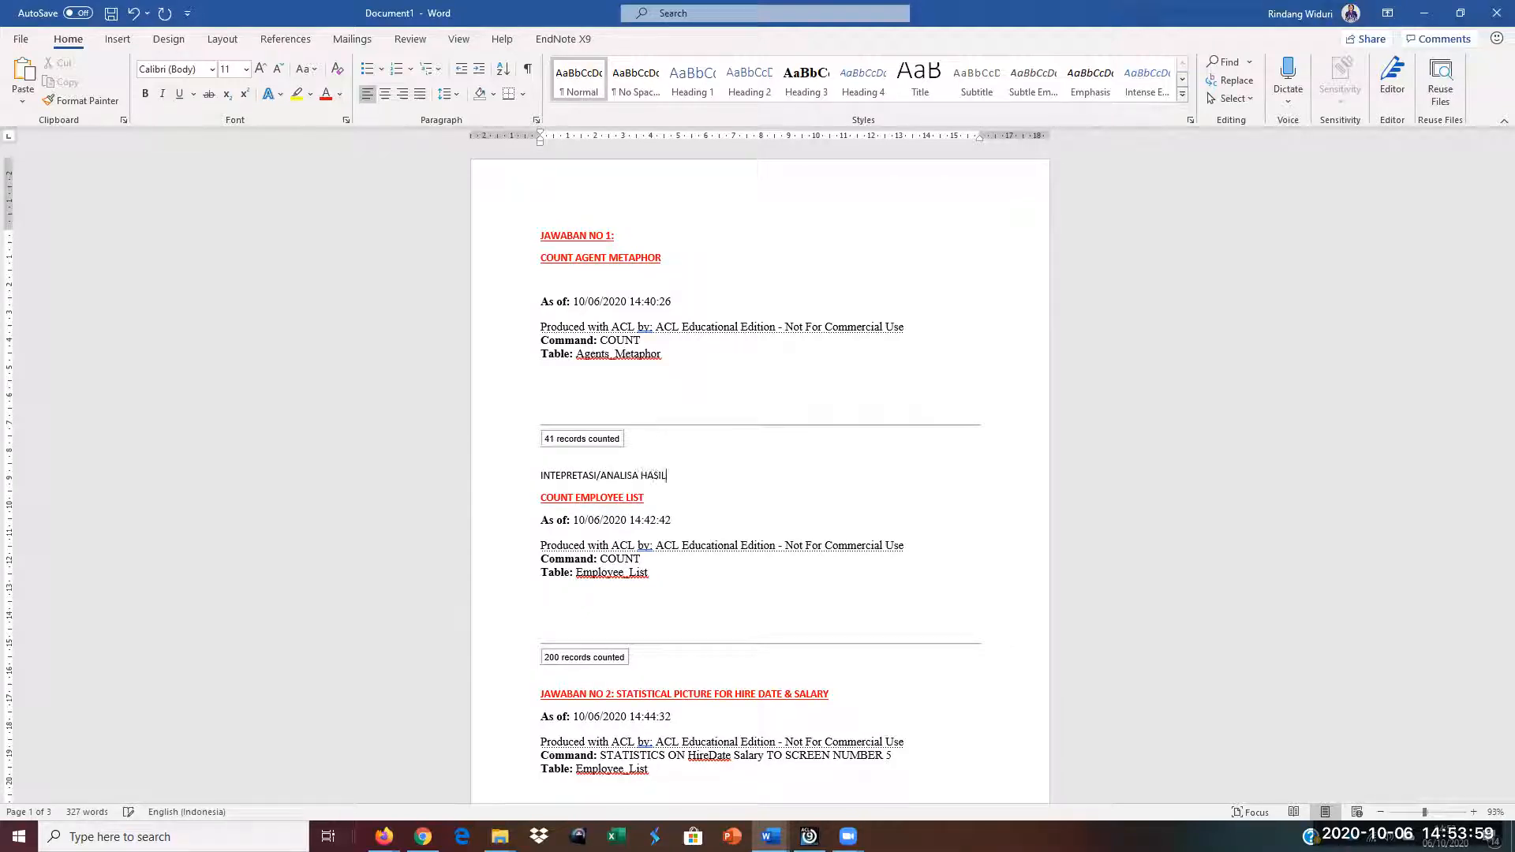
key("BackSpace")
key("BackSpace")
key("BackSpace")
type("OUTO")
key("BackSpace")
type("P")
key("Return")
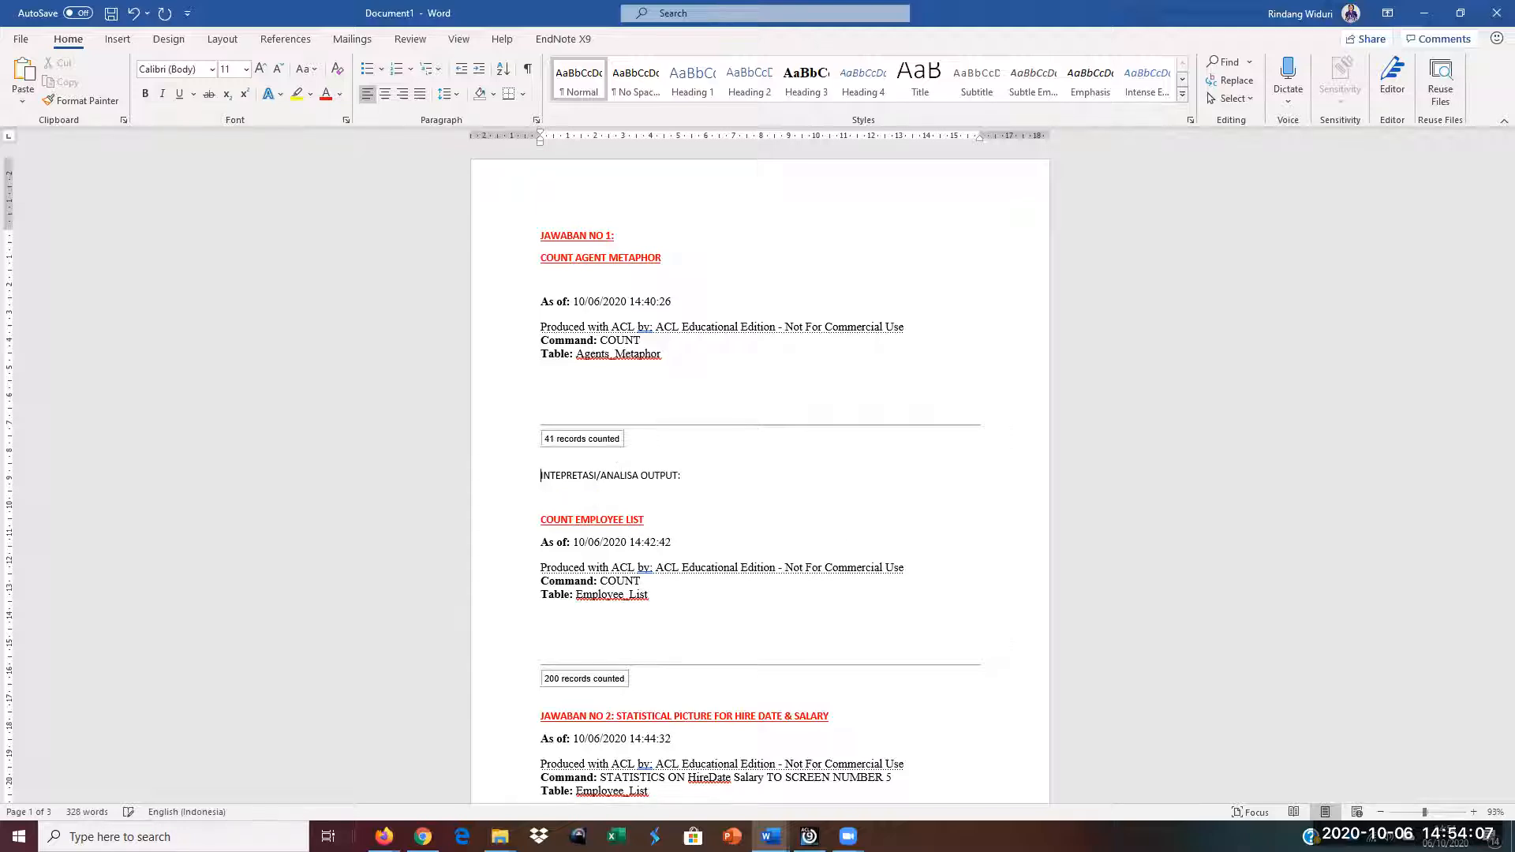
Step: Copy the "INTEPRETASI/ANALISA OUTPUT:" line and paste it below the Employee_List count result with a blank line after it
triple_click(621, 475)
key("ctrl+c")
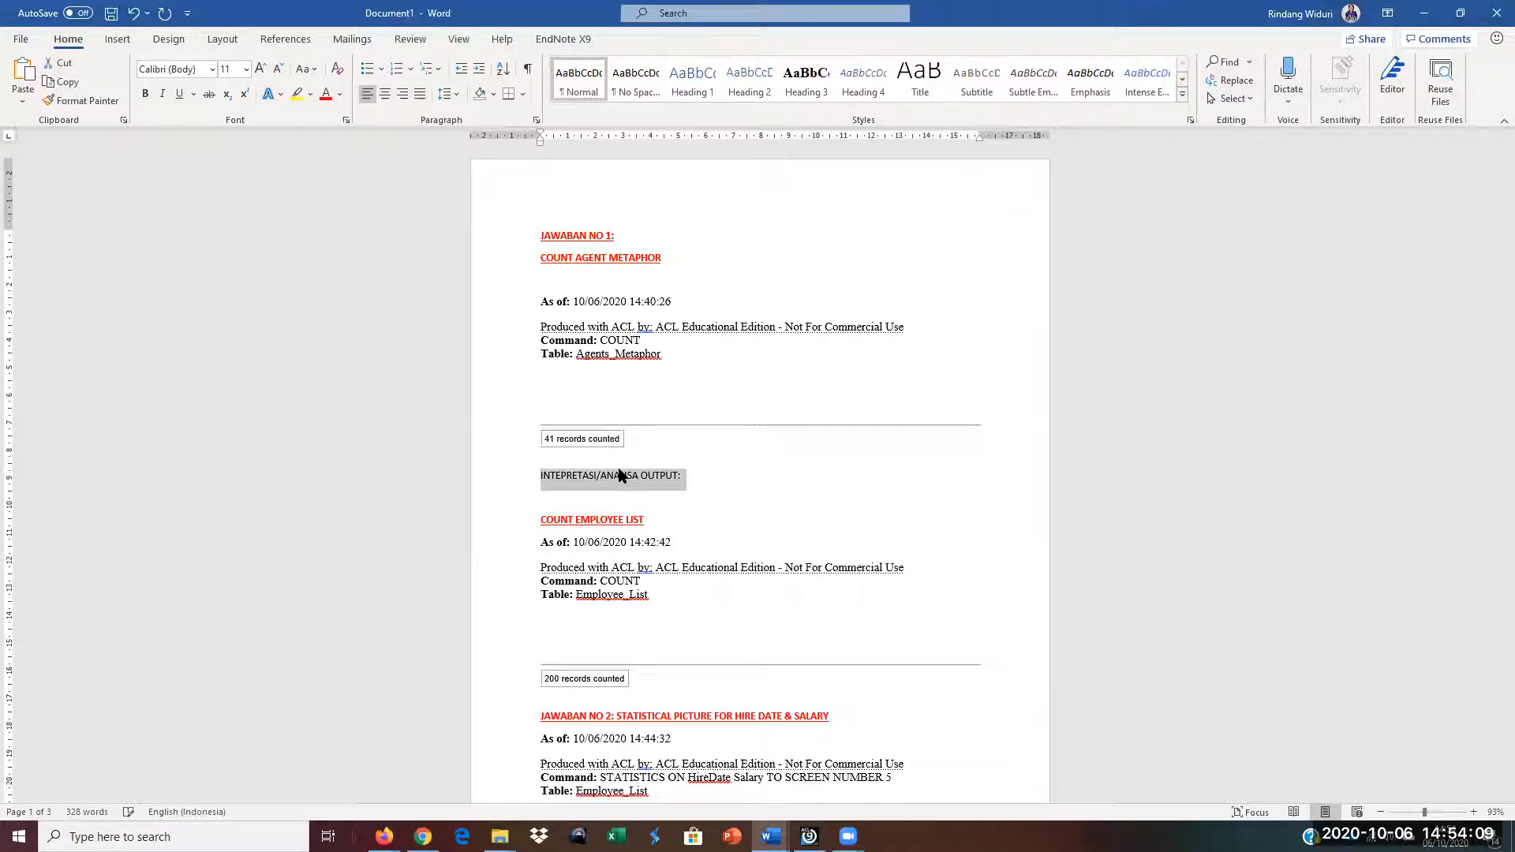
left_click(557, 696)
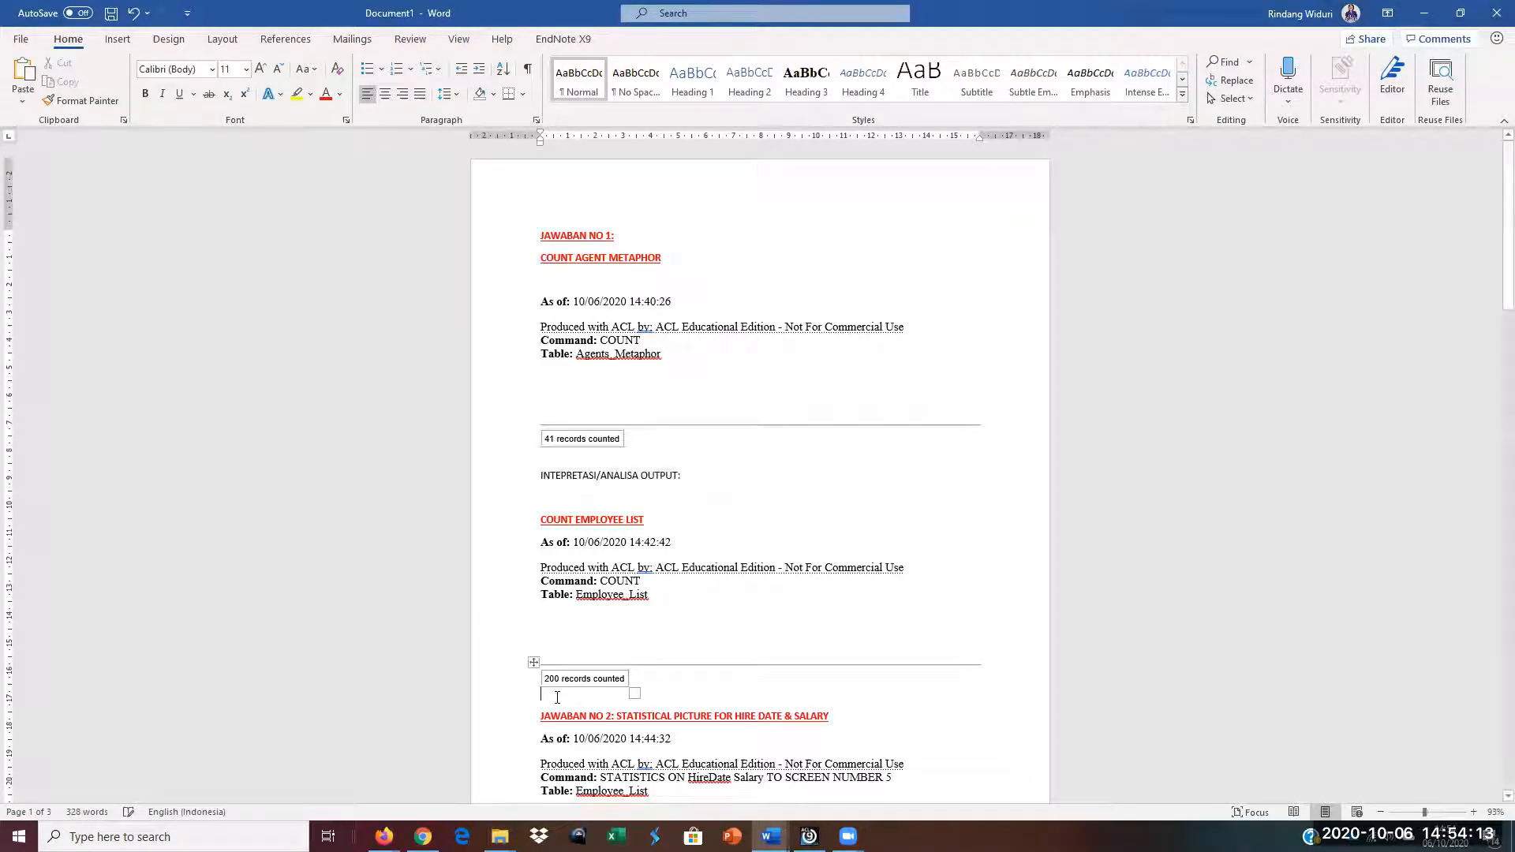
key("ctrl+v")
key("Return")
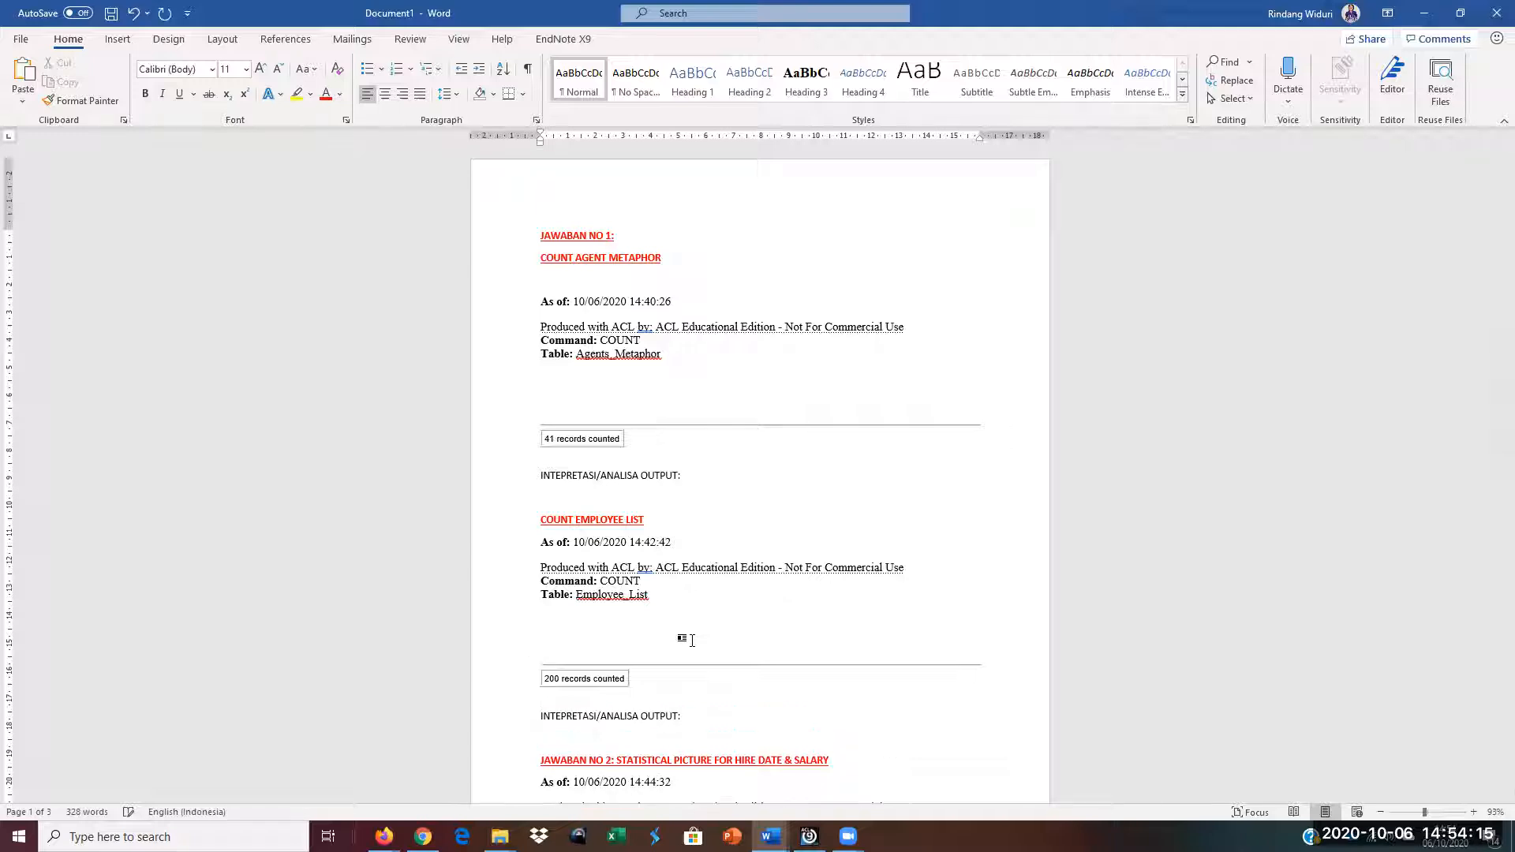
Step: Paste the "INTEPRETASI/ANALISA OUTPUT:" line on a new line between the Salary statistics tables and the JAWABAN NO 3 heading
scroll(636, 725, "down", 12)
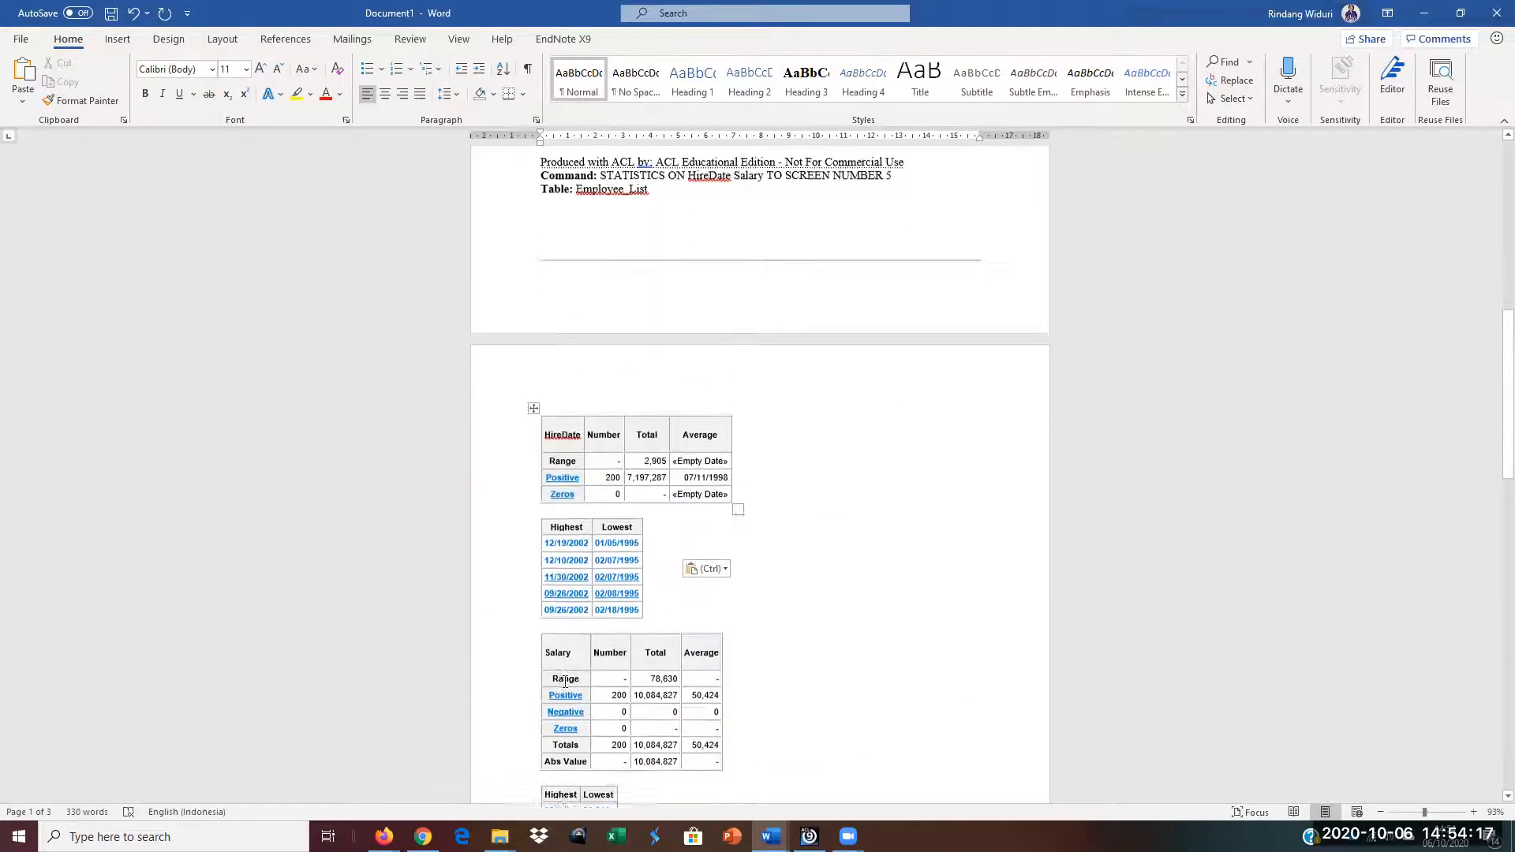
scroll(565, 682, "up", 5)
scroll(565, 682, "down", 2)
scroll(565, 682, "down", 2)
scroll(565, 682, "down", 2)
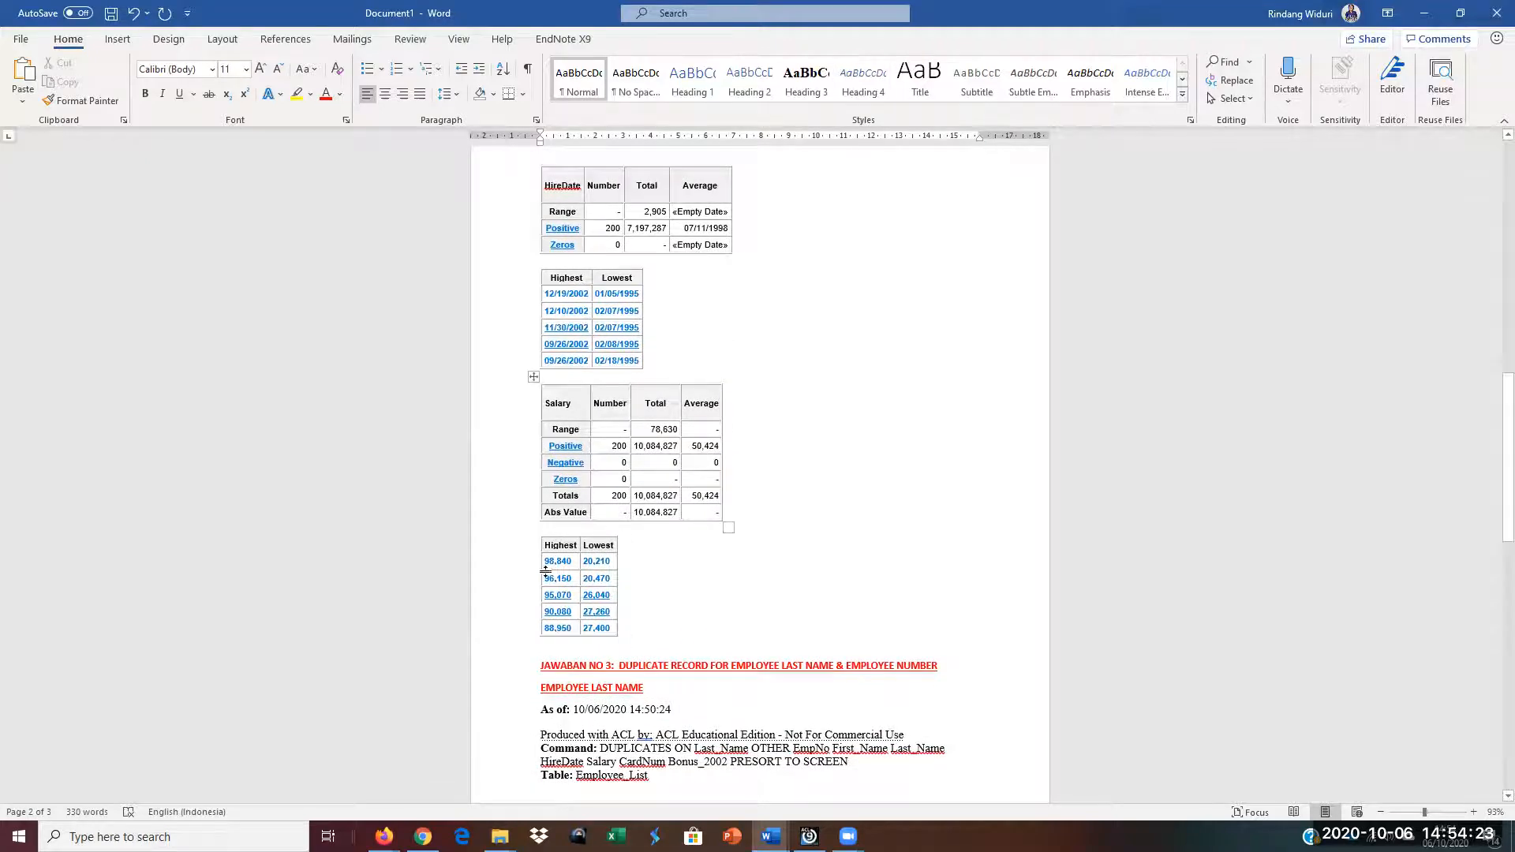
left_click(612, 644)
key("Return")
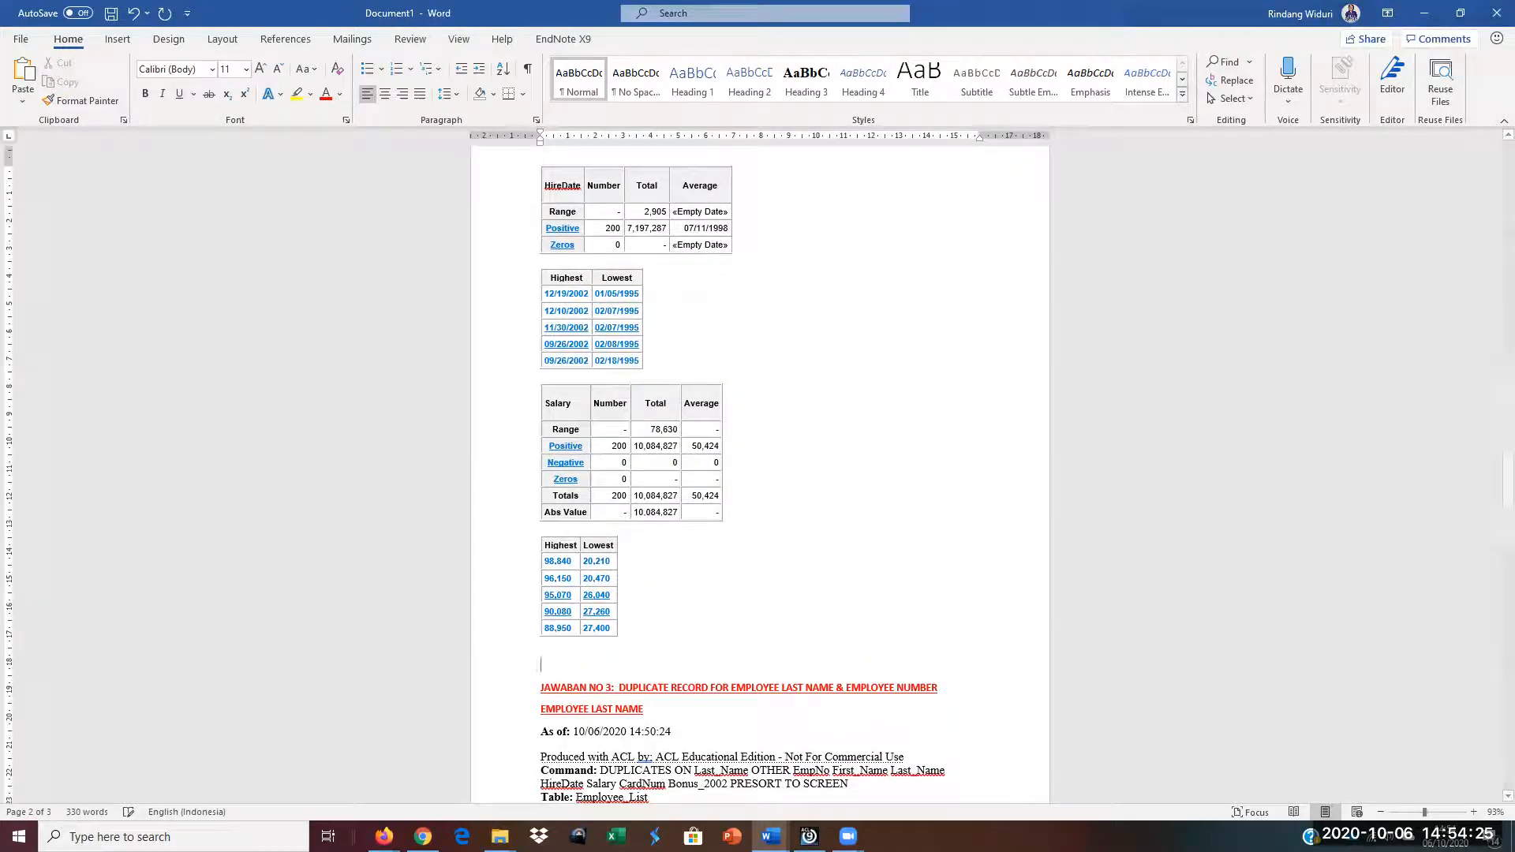
key("ctrl+v")
Step: Insert "INTEPRETASI/ANALISA OUTPUT:" below the last name duplicates table, separated from the table by a blank line
scroll(578, 568, "down", 4)
scroll(578, 568, "down", 10)
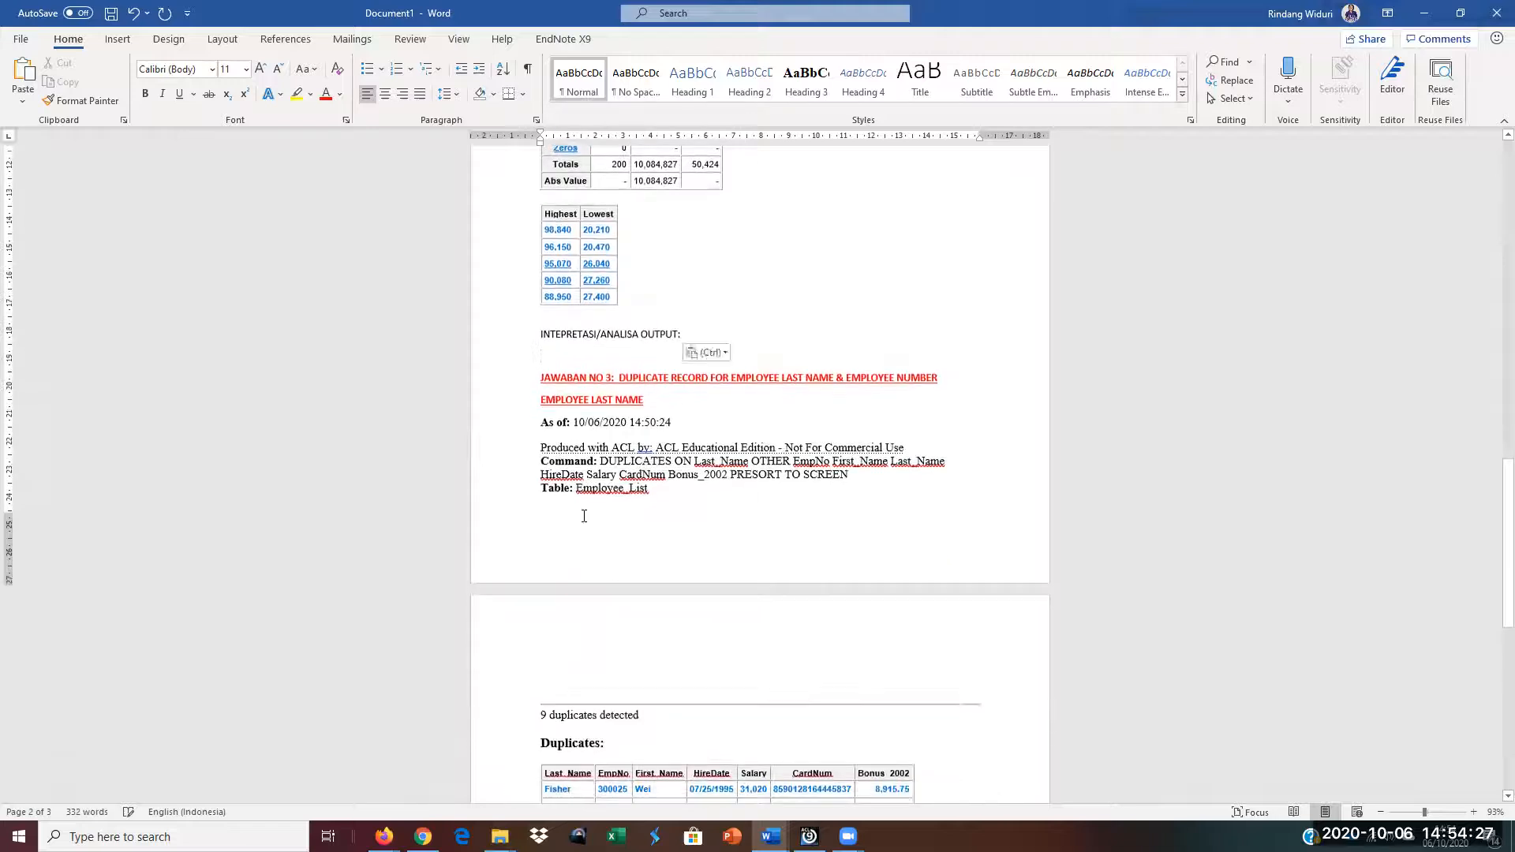
scroll(621, 541, "down", 3)
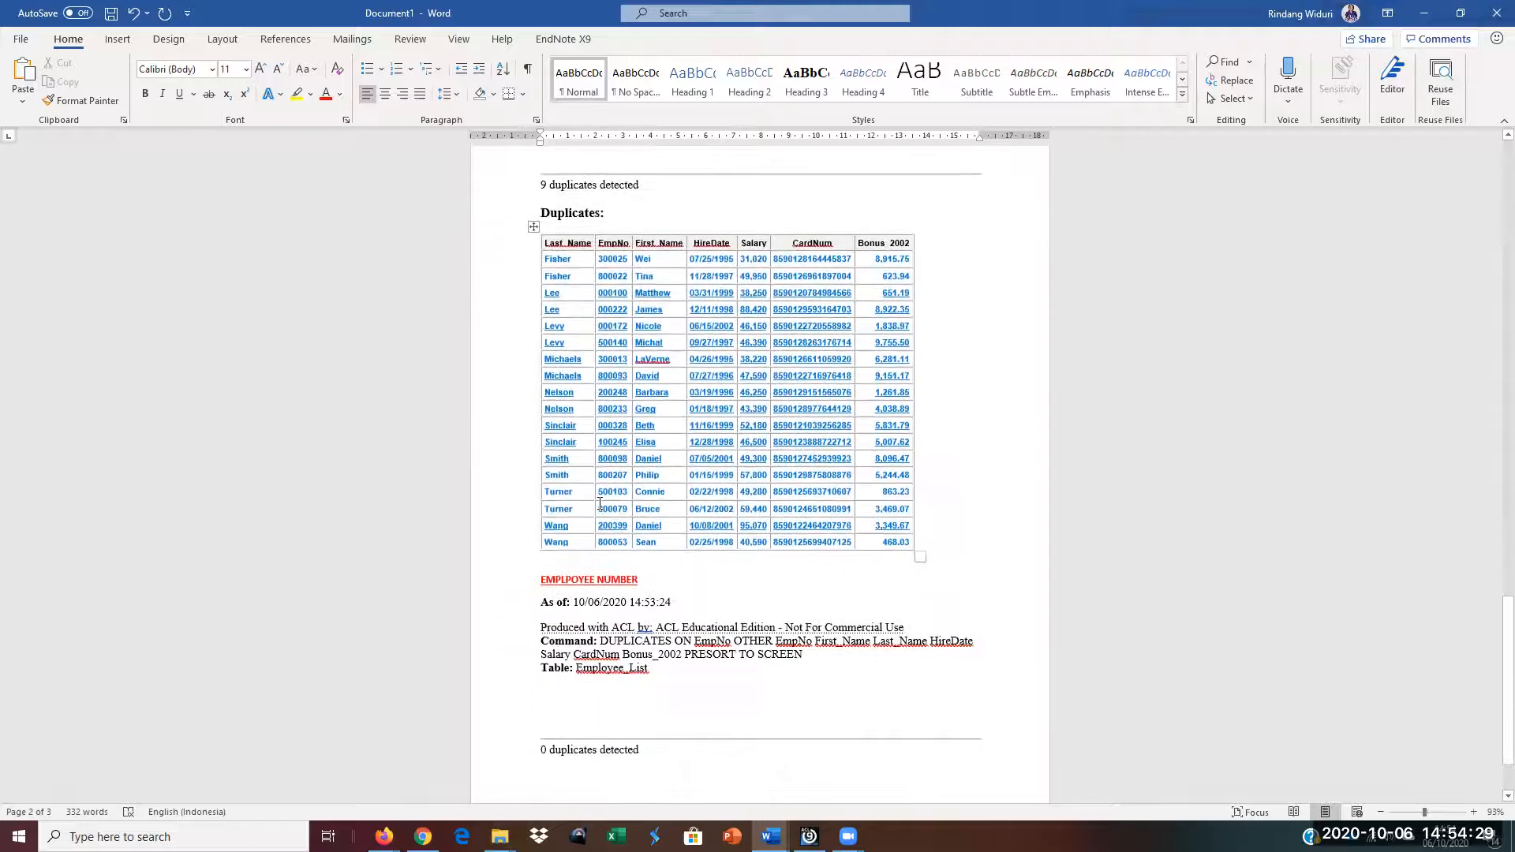
left_click(648, 569)
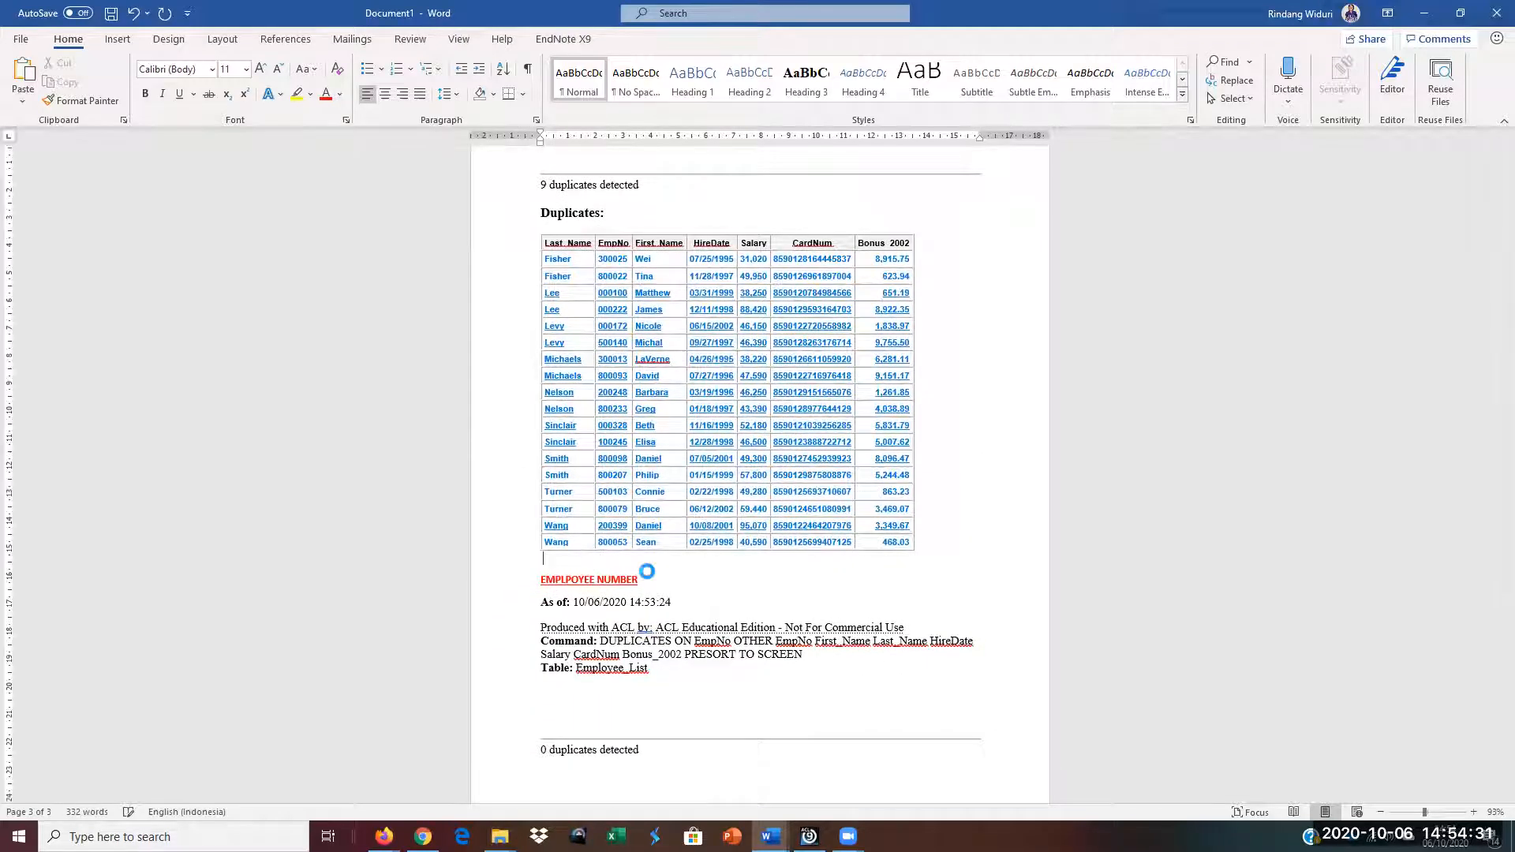
type("INTEPRETASI/ANALISA OUTPUT:")
scroll(610, 643, "down", 2)
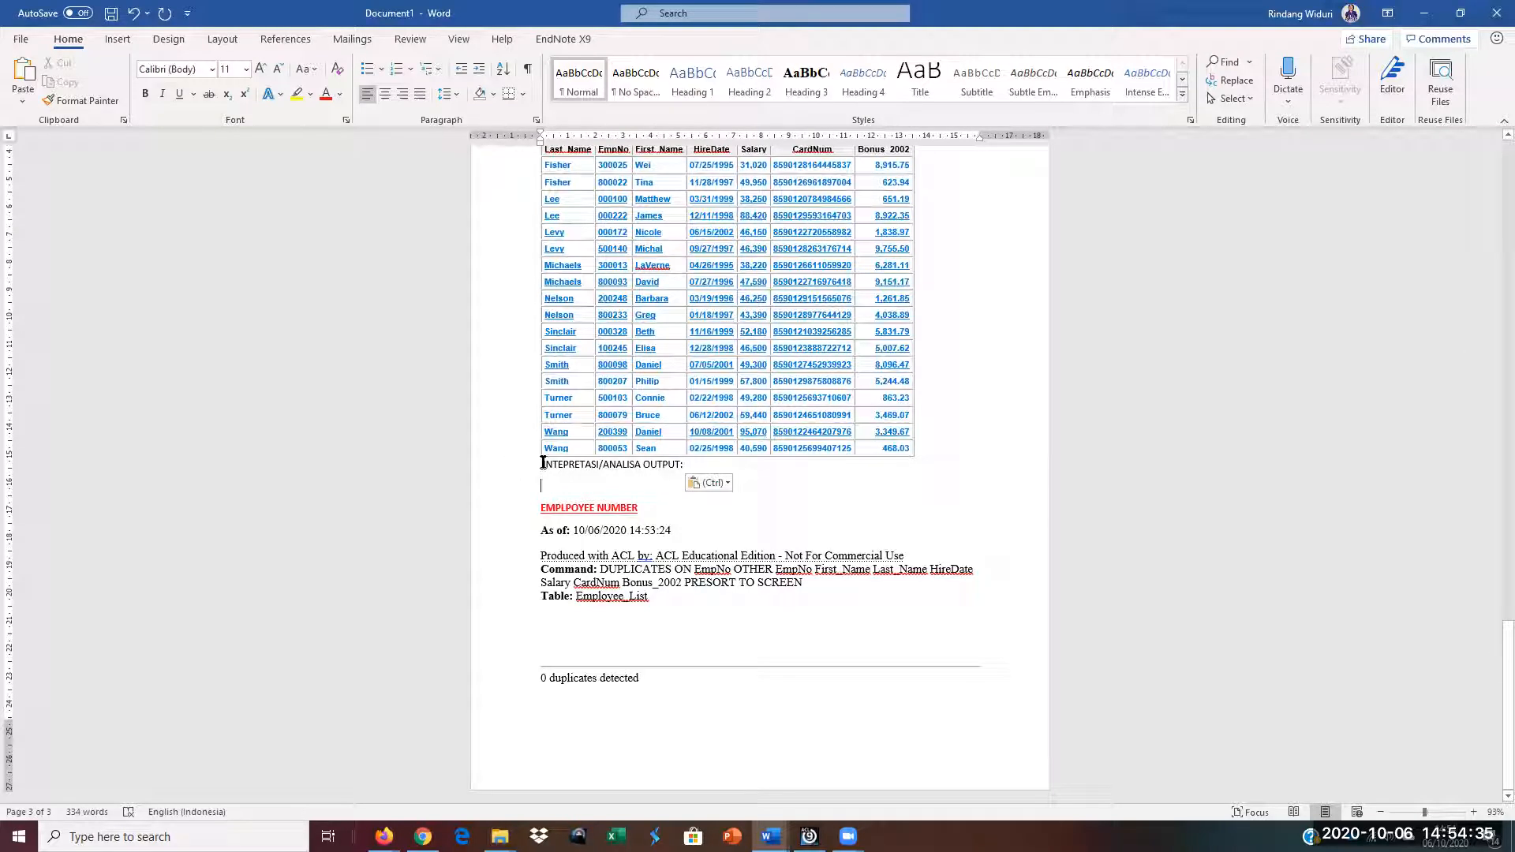
key("Return")
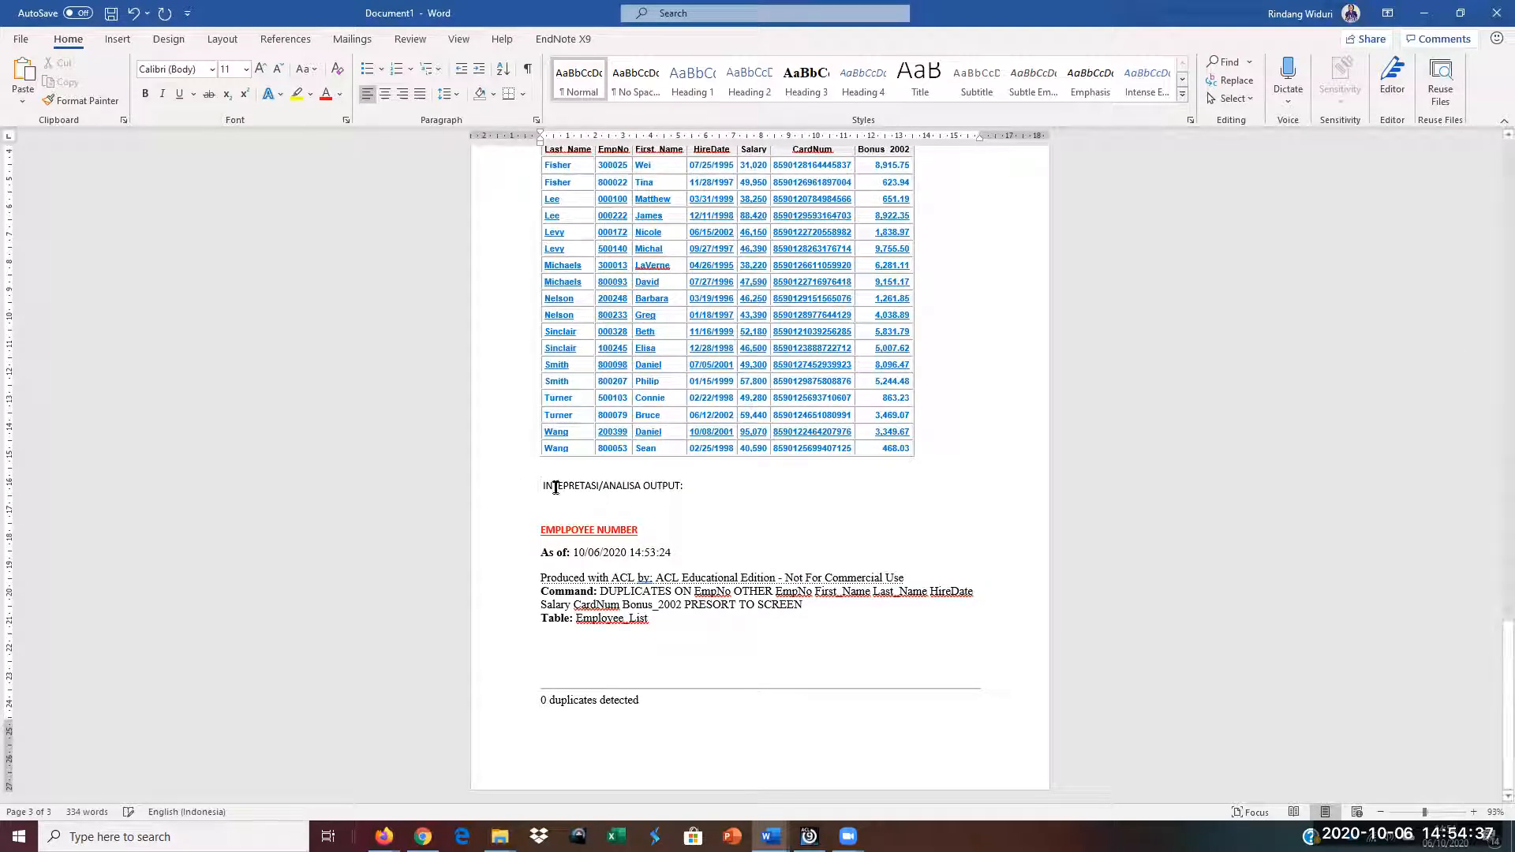
Step: Insert "INTEPRETASI/ANALISA OUTPUT:" at the end of the document, below the employee number duplicates result
left_click(641, 712)
scroll(763, 711, "down", 3)
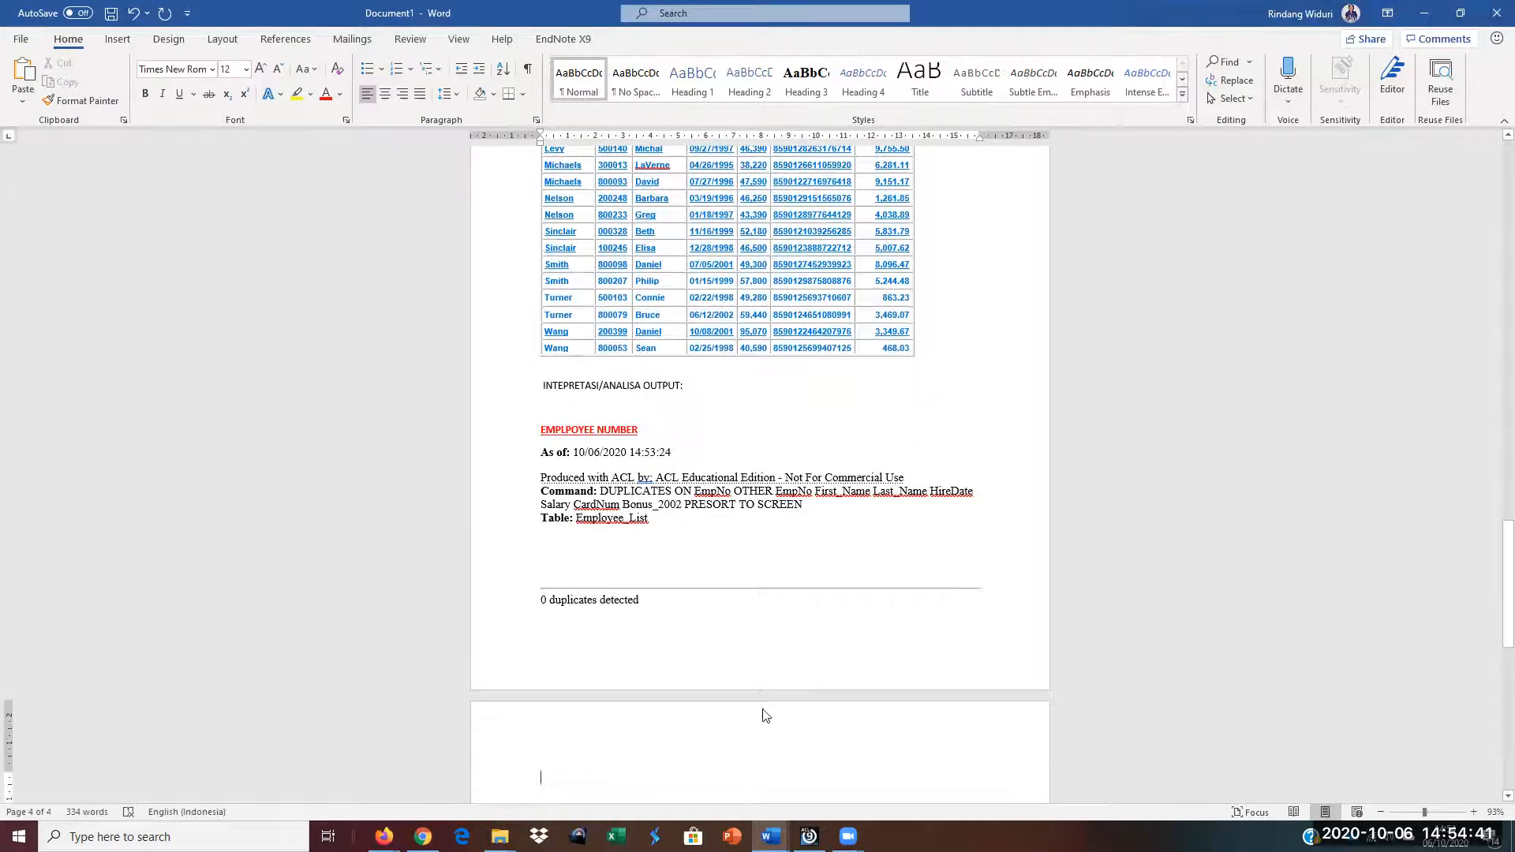
type("INTEPRETASI/ANALISA OUTPUT:")
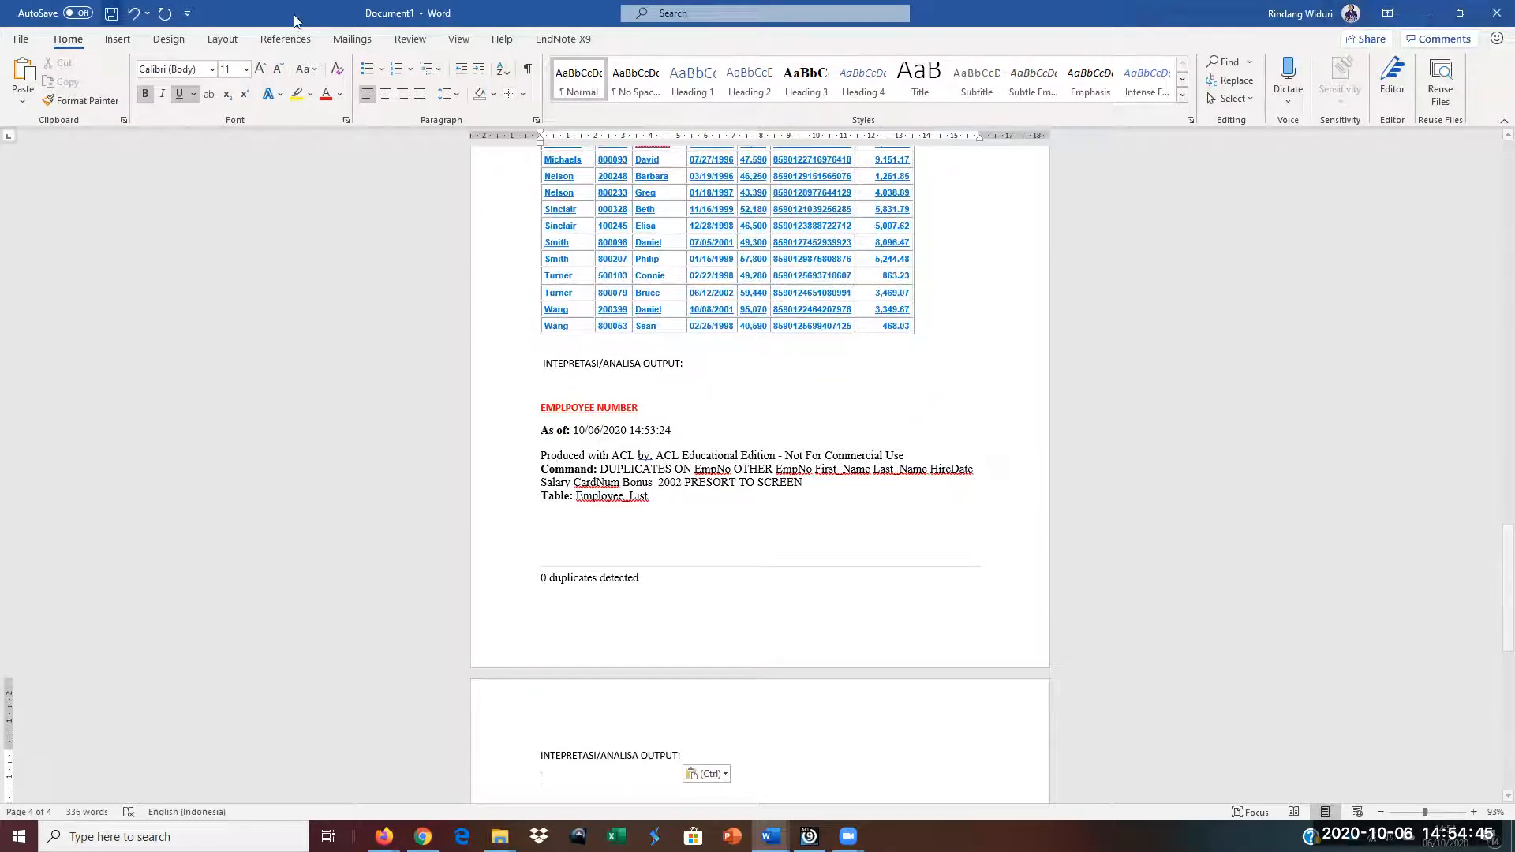
Step: Switch to the Exercise 01 document and read the remaining Task 1 instructions and the four Task 2 questions
mouse_move(771, 835)
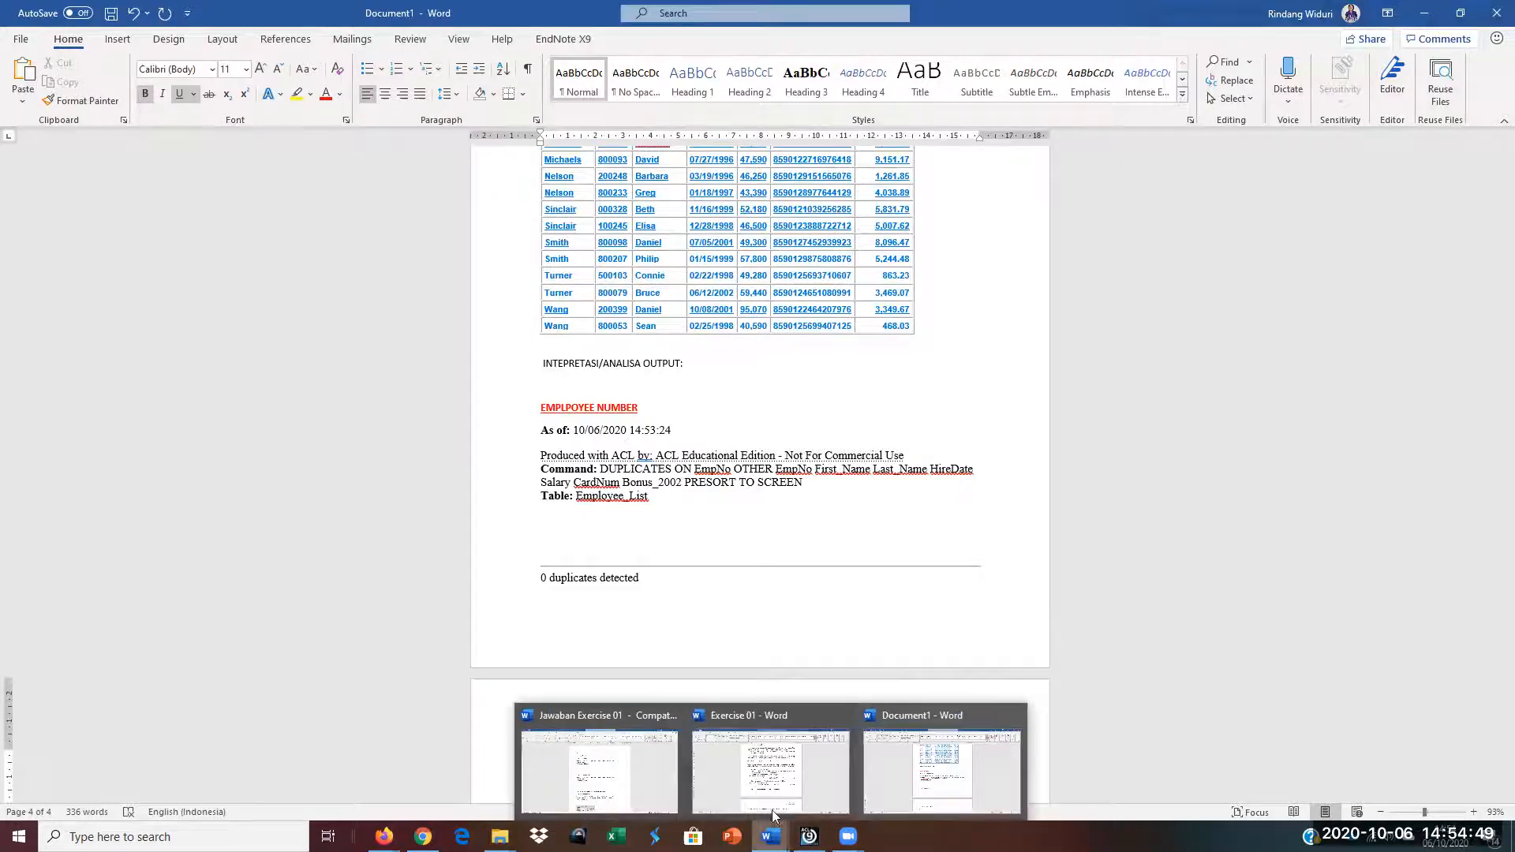
left_click(751, 782)
scroll(580, 611, "down", 2)
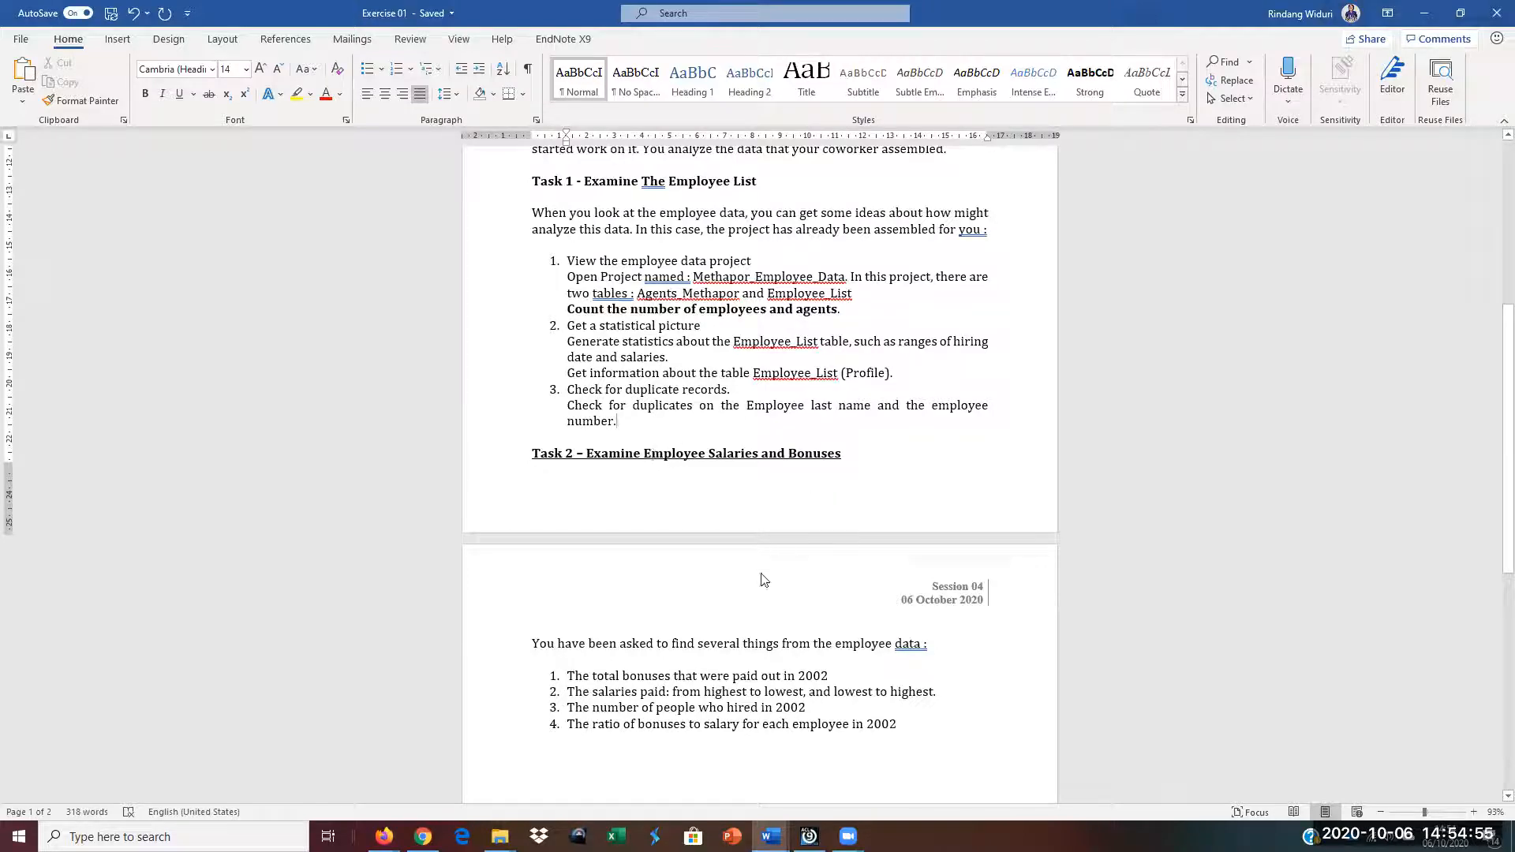
scroll(763, 580, "up", 2)
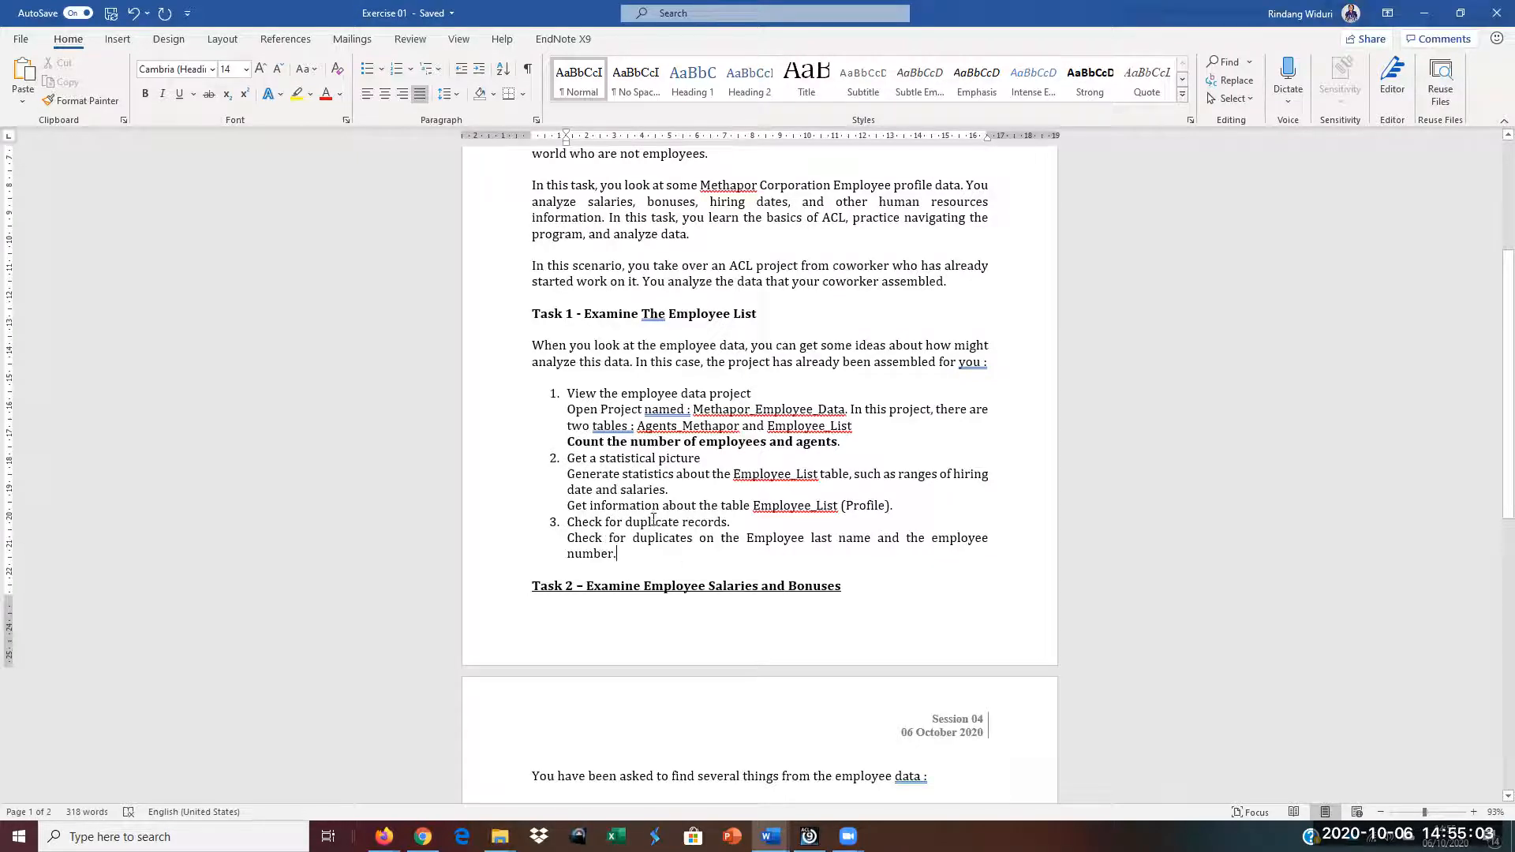
scroll(631, 619, "down", 3)
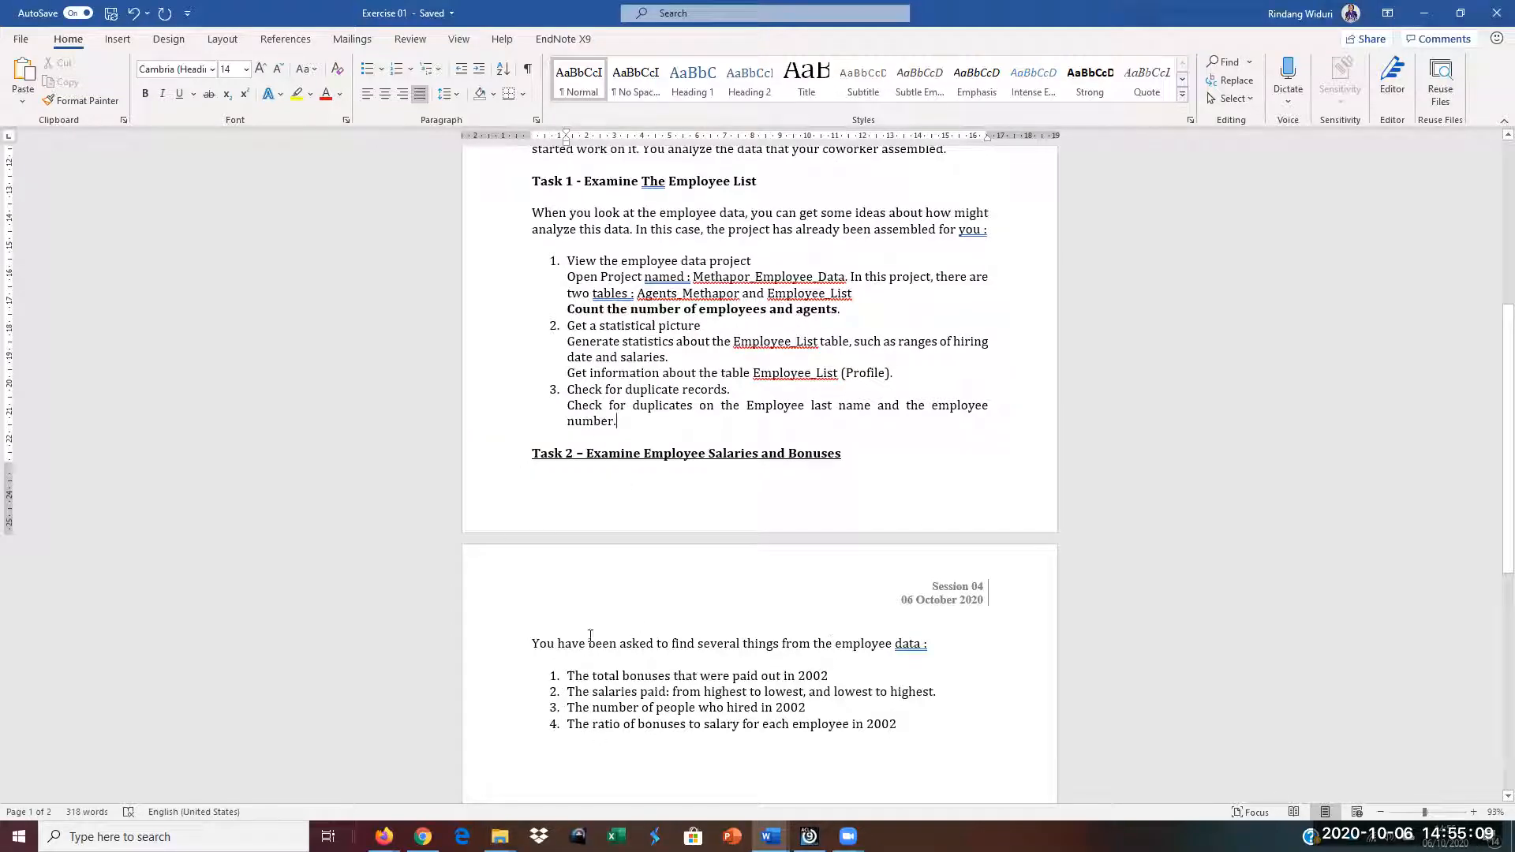
scroll(605, 540, "down", 2)
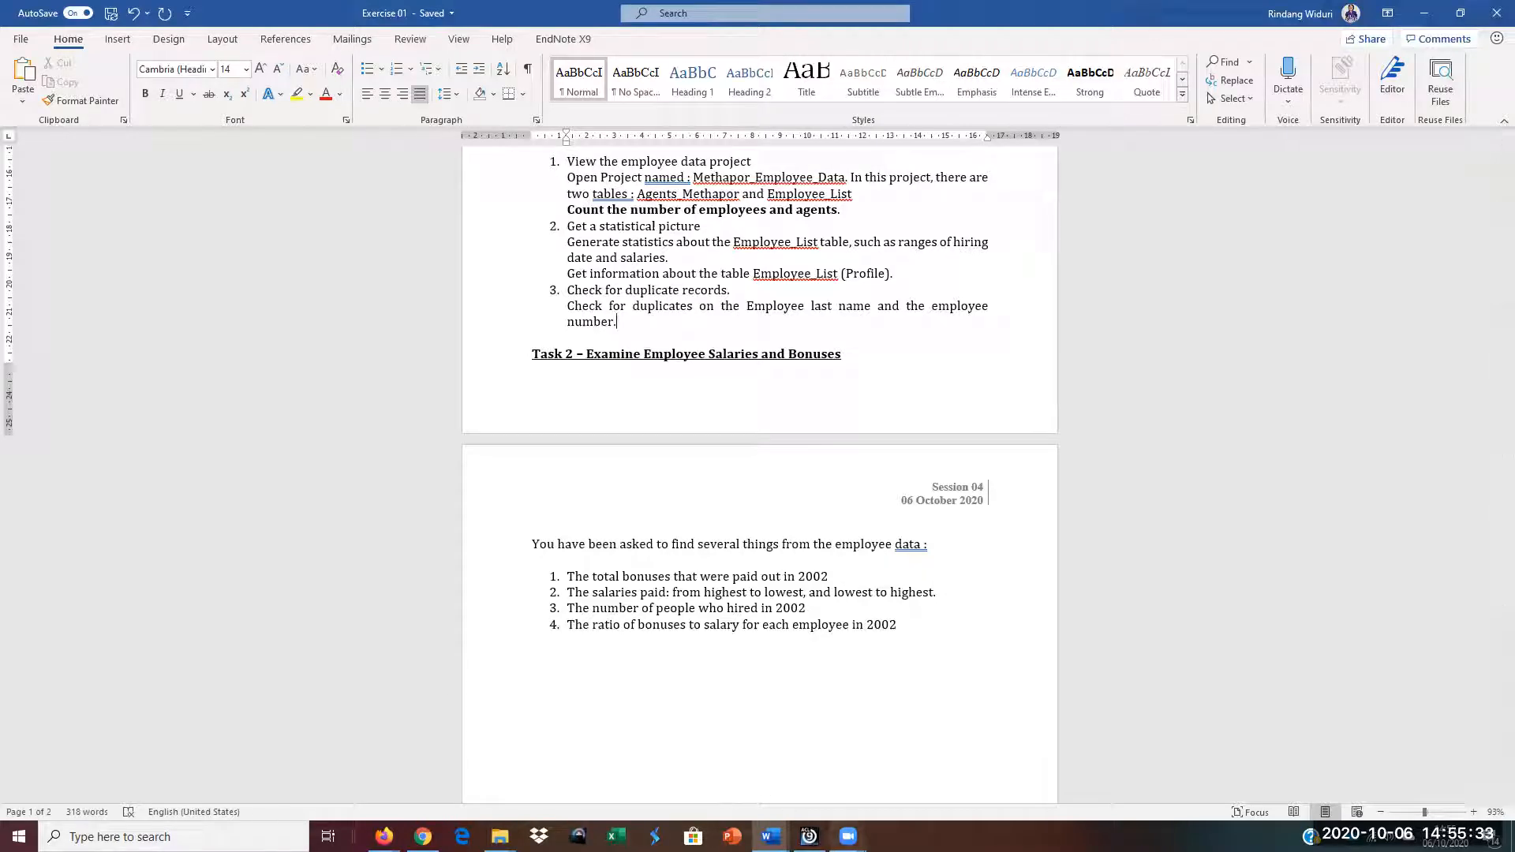
Step: Return to Document1 and add the heading "TASK 1" above JAWABAN NO 1, centred on the page
mouse_move(809, 836)
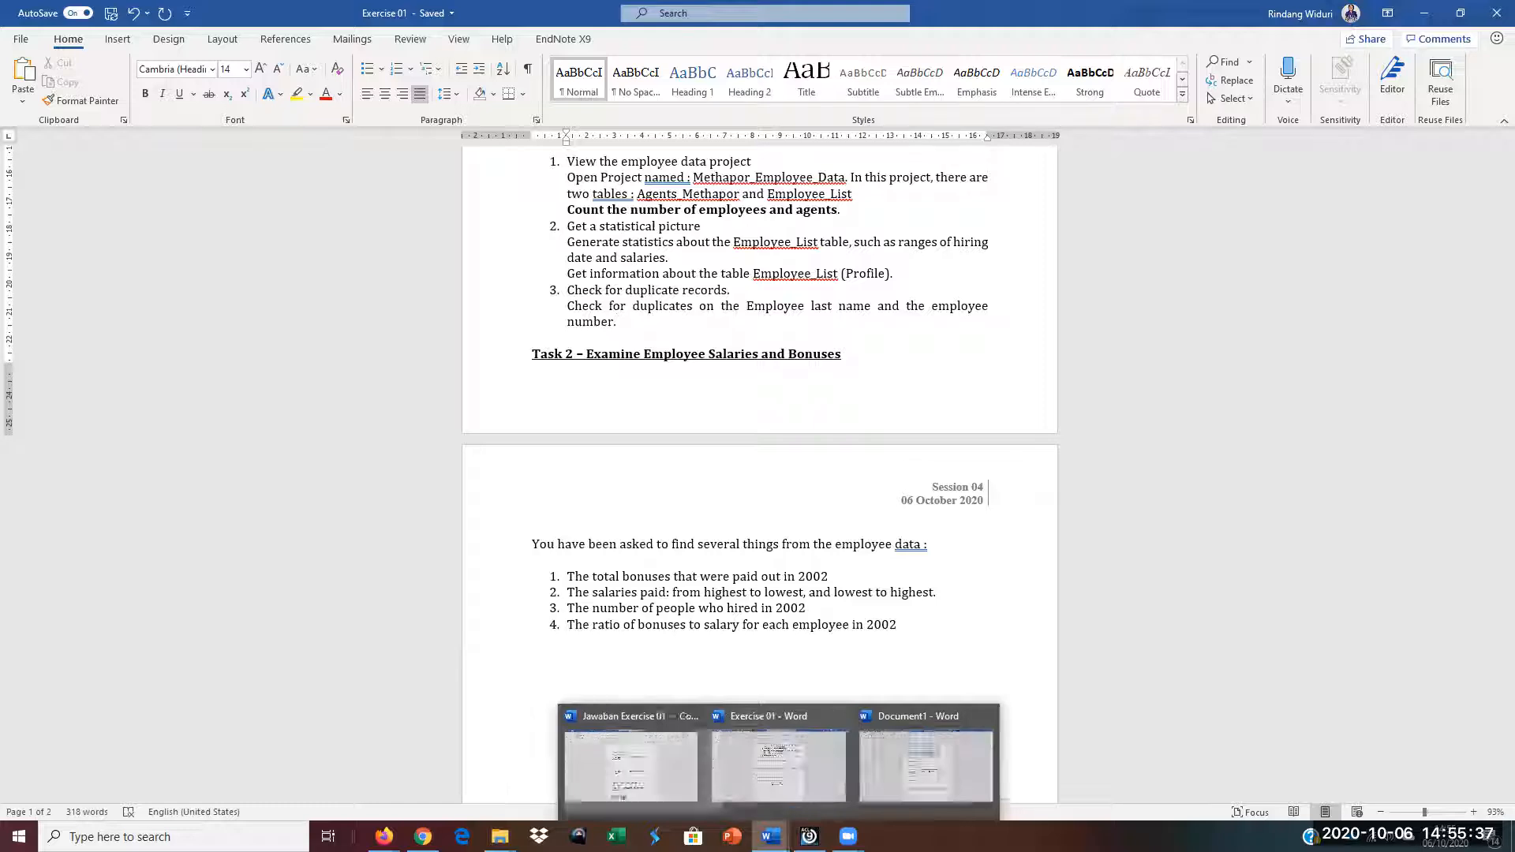
left_click(868, 709)
scroll(729, 499, "up", 15)
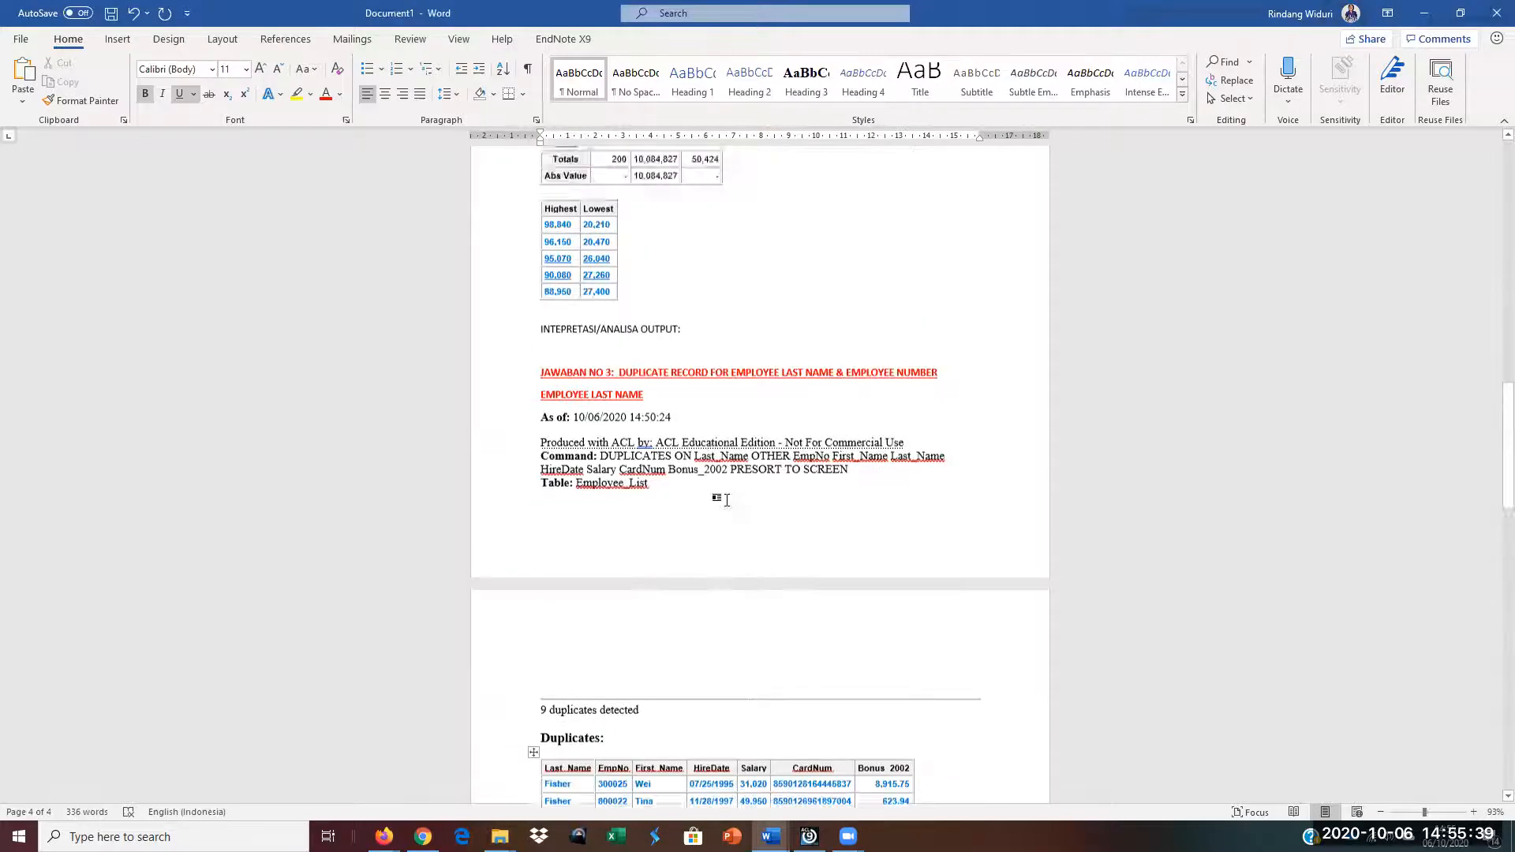
scroll(729, 500, "up", 3)
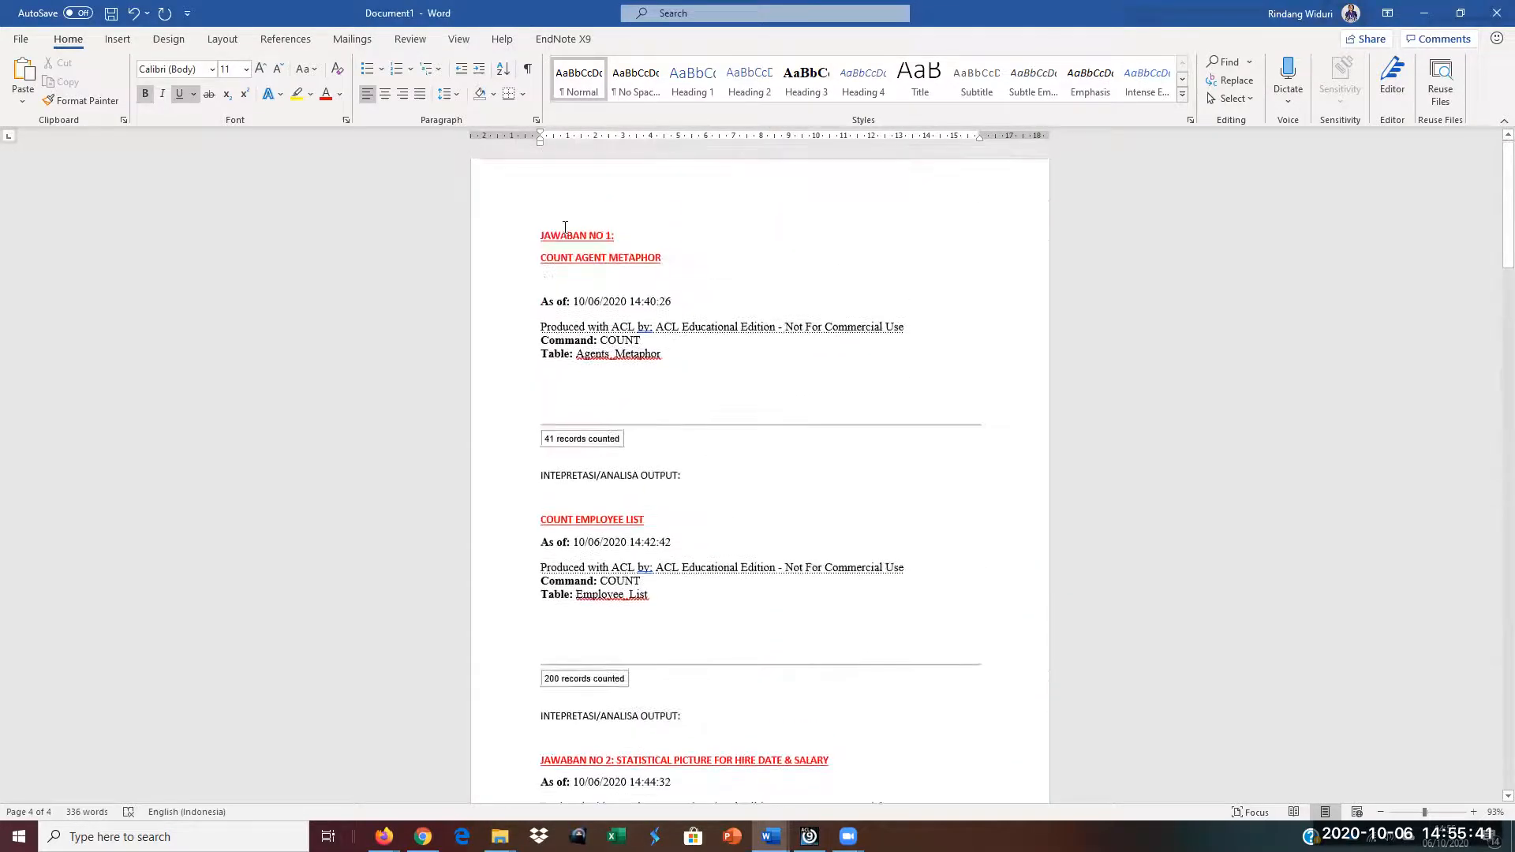
left_click(537, 236)
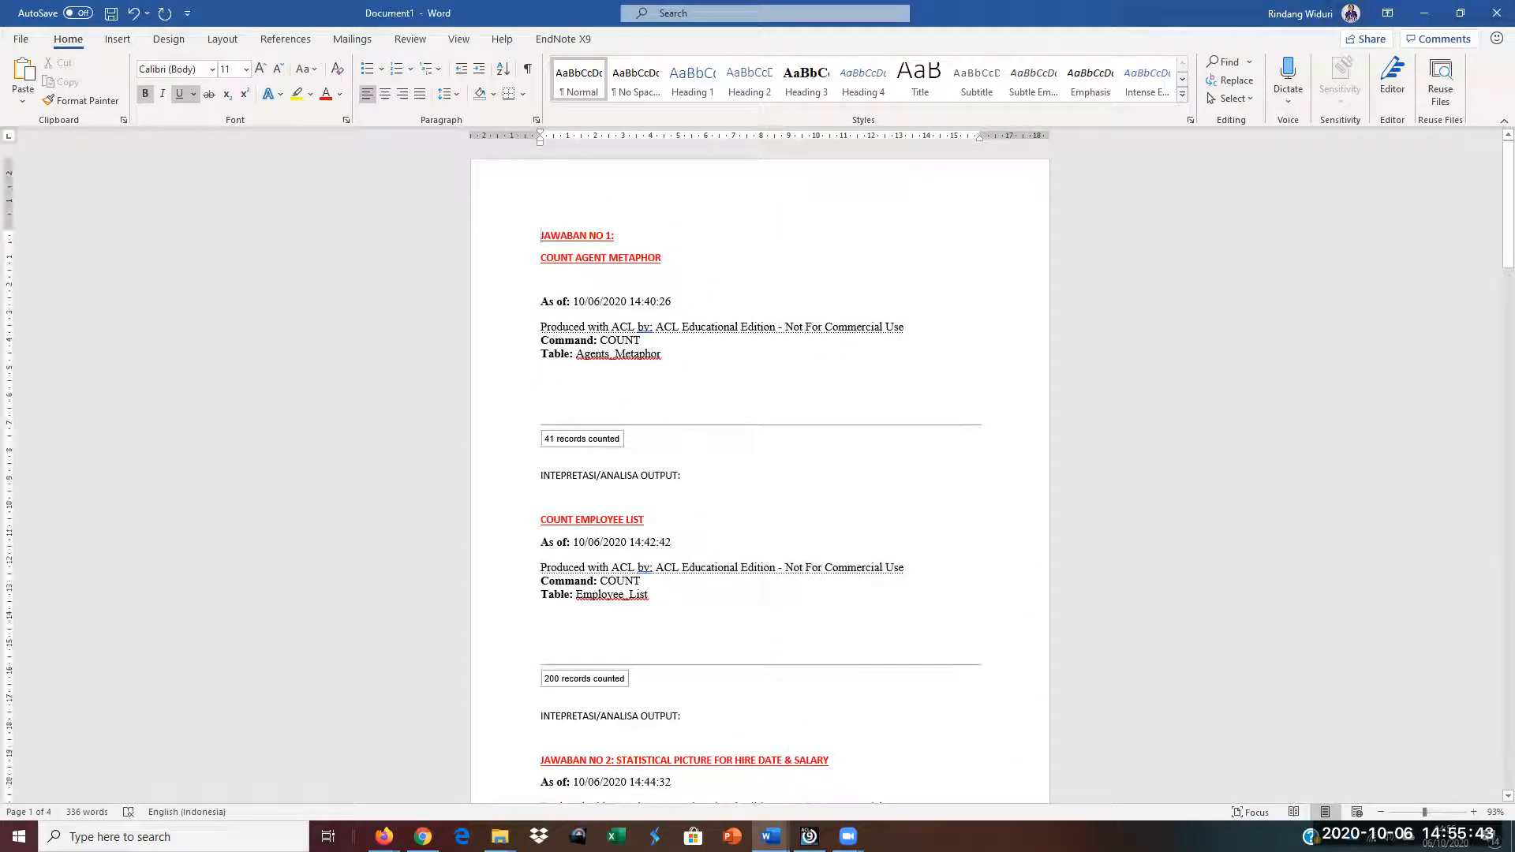
key("Return")
type("tas")
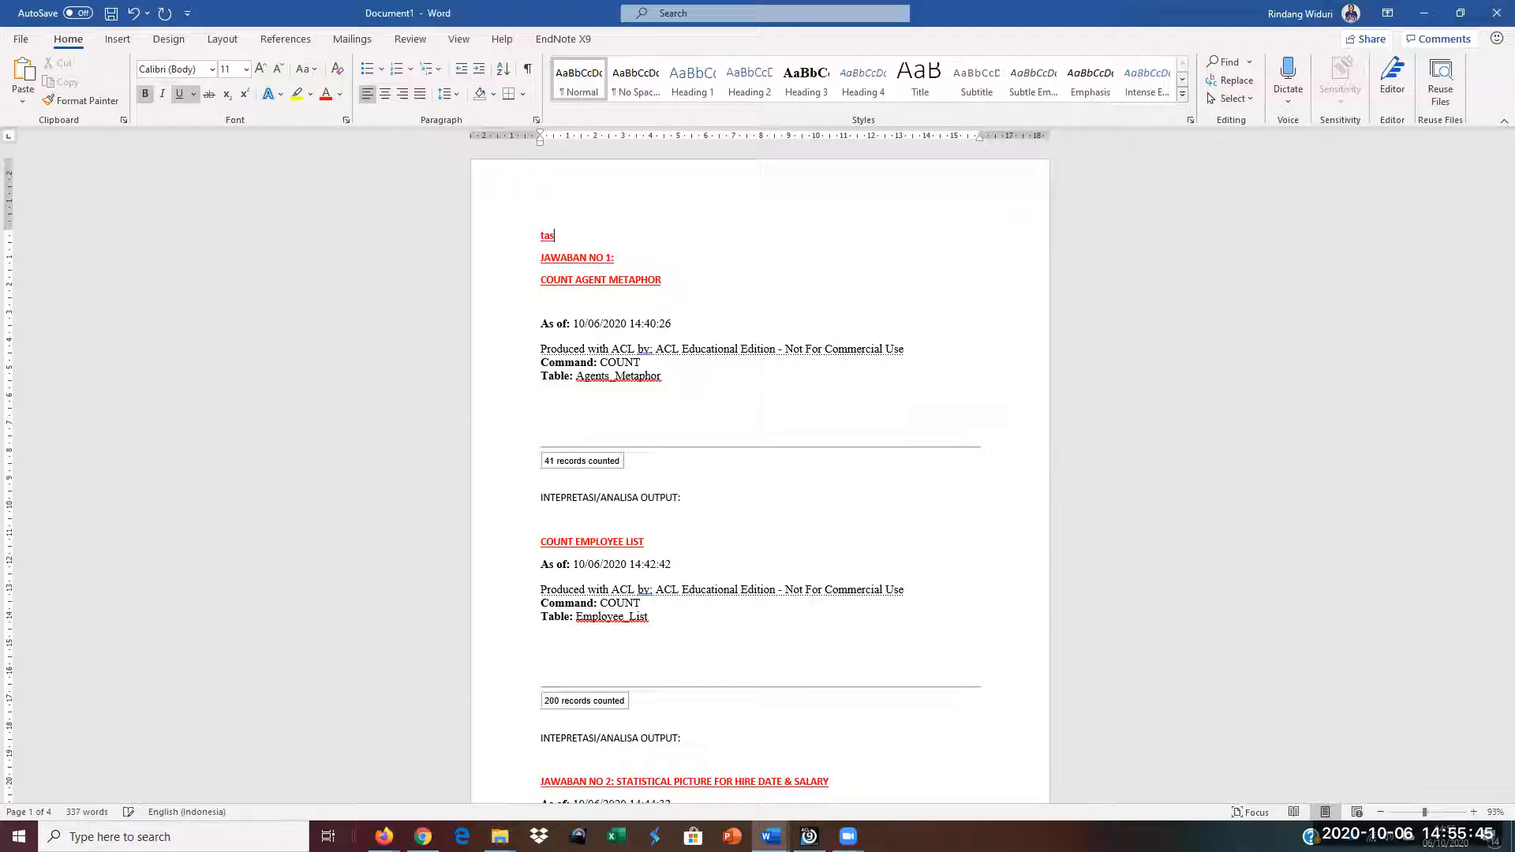
double_click(547, 235)
type("TASK 1")
triple_click(568, 235)
key("ctrl+c")
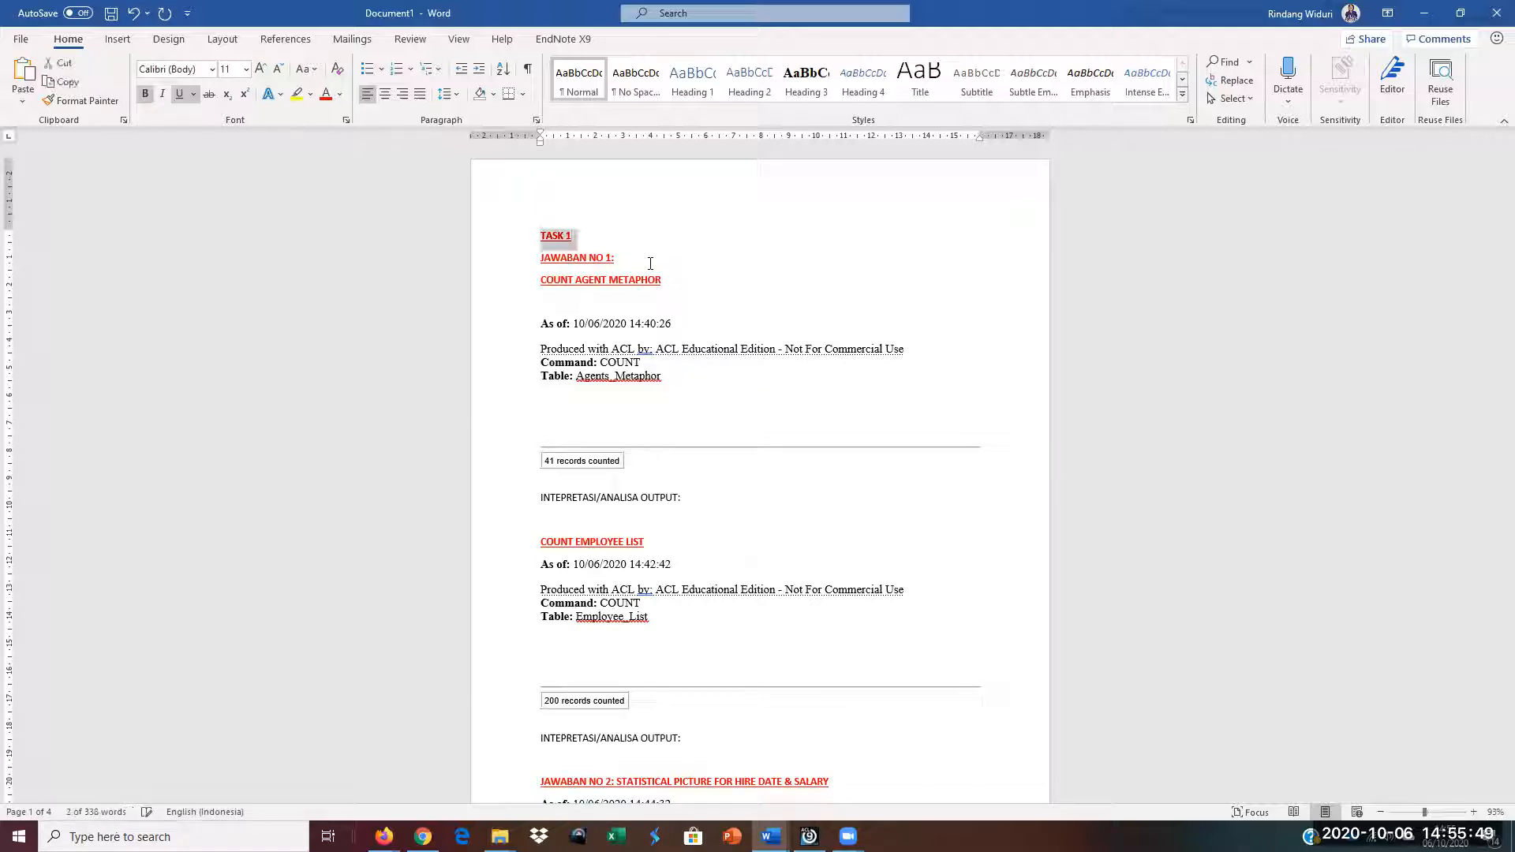
left_click(385, 94)
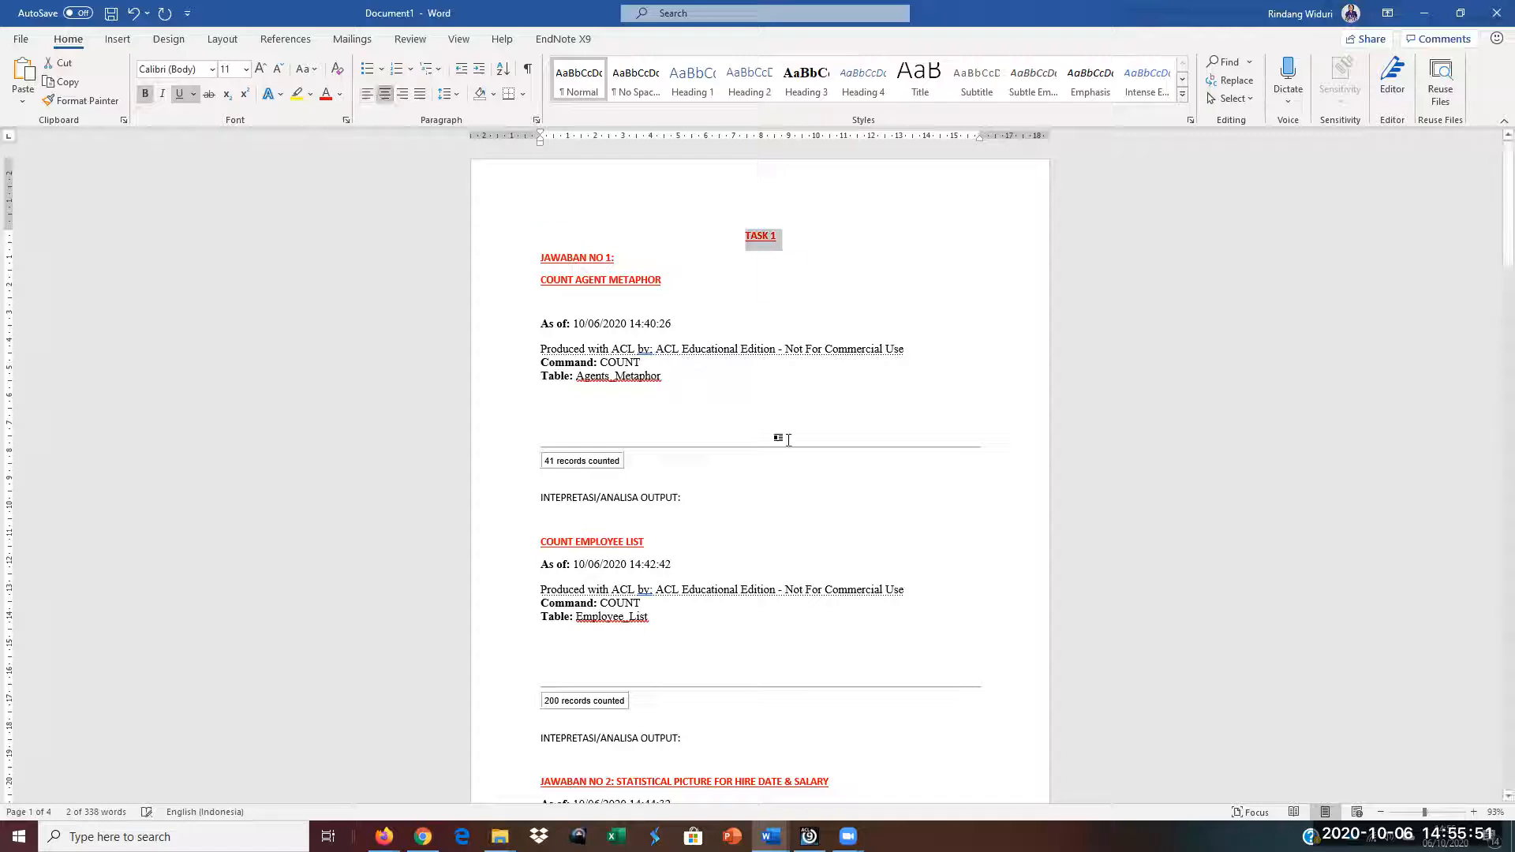
Step: Paste a copy of the centred TASK 1 heading at the end of Document1 and change it to "TASK 2"
scroll(695, 360, "down", 20)
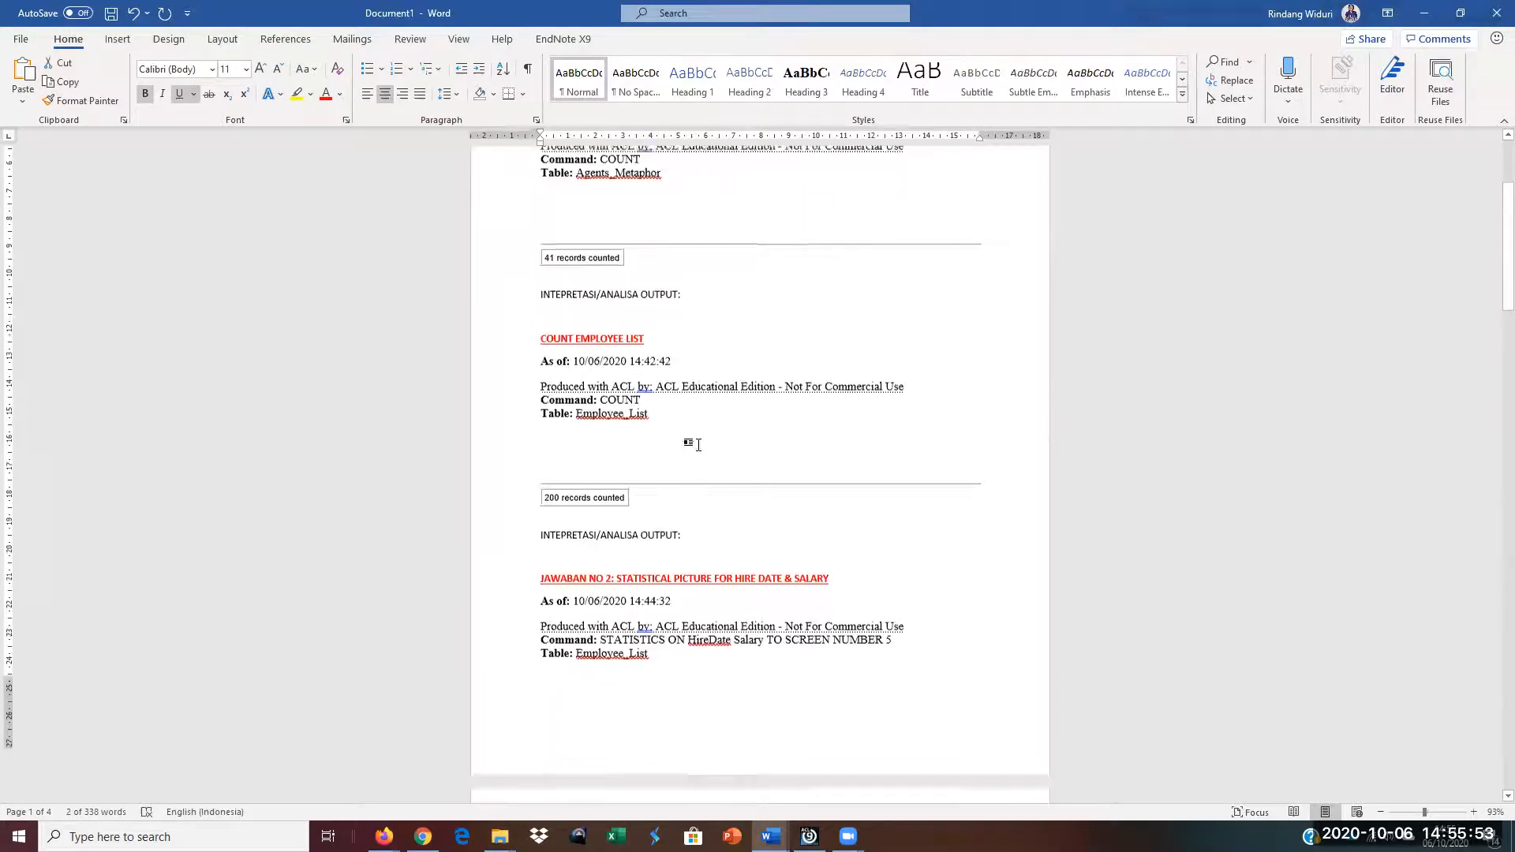
scroll(696, 450, "down", 10)
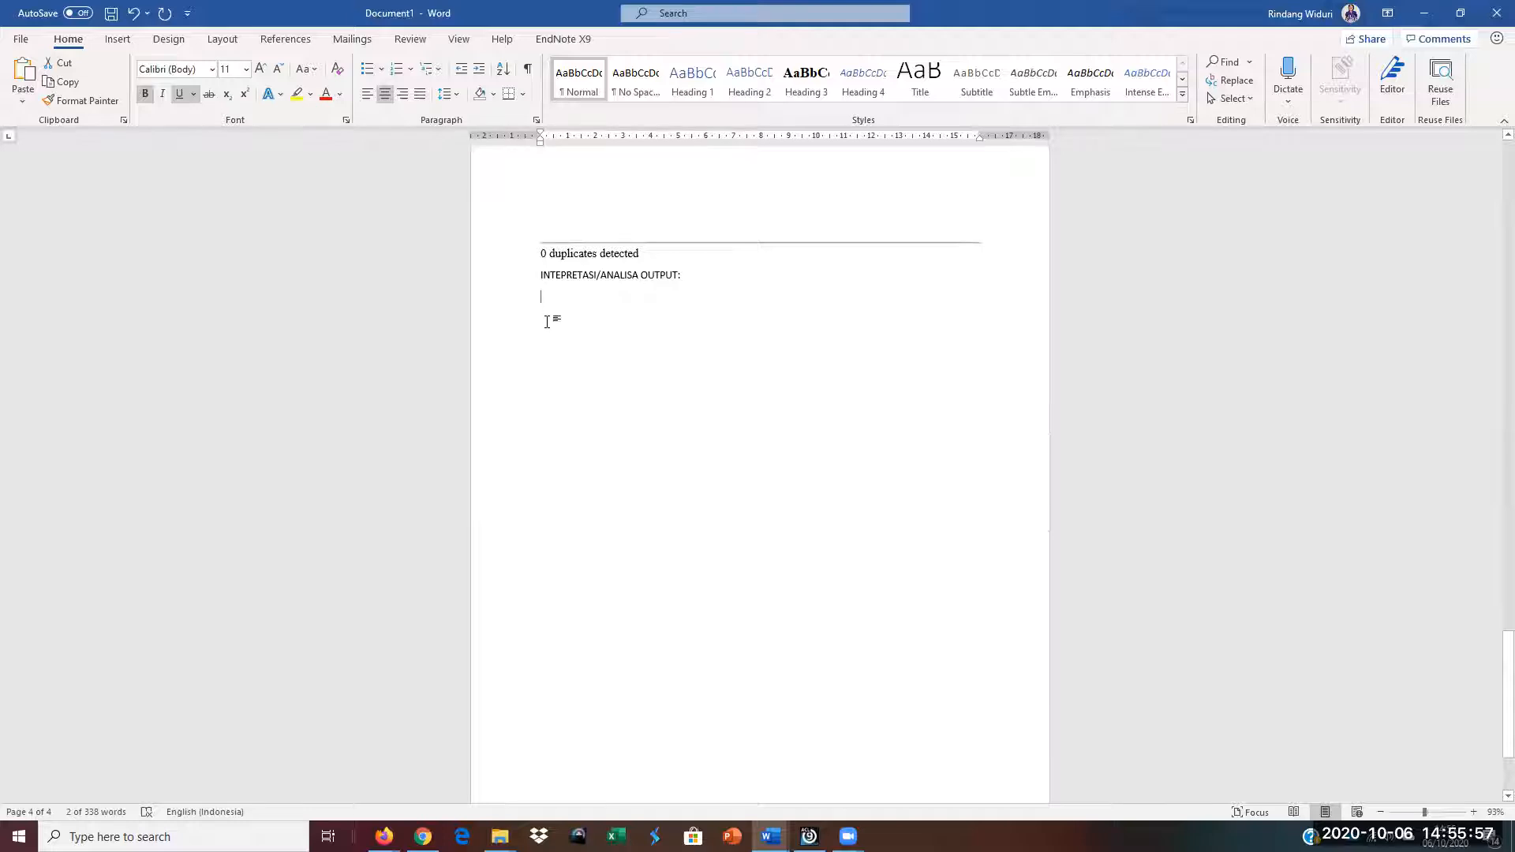
left_click(548, 328)
key("ctrl+v")
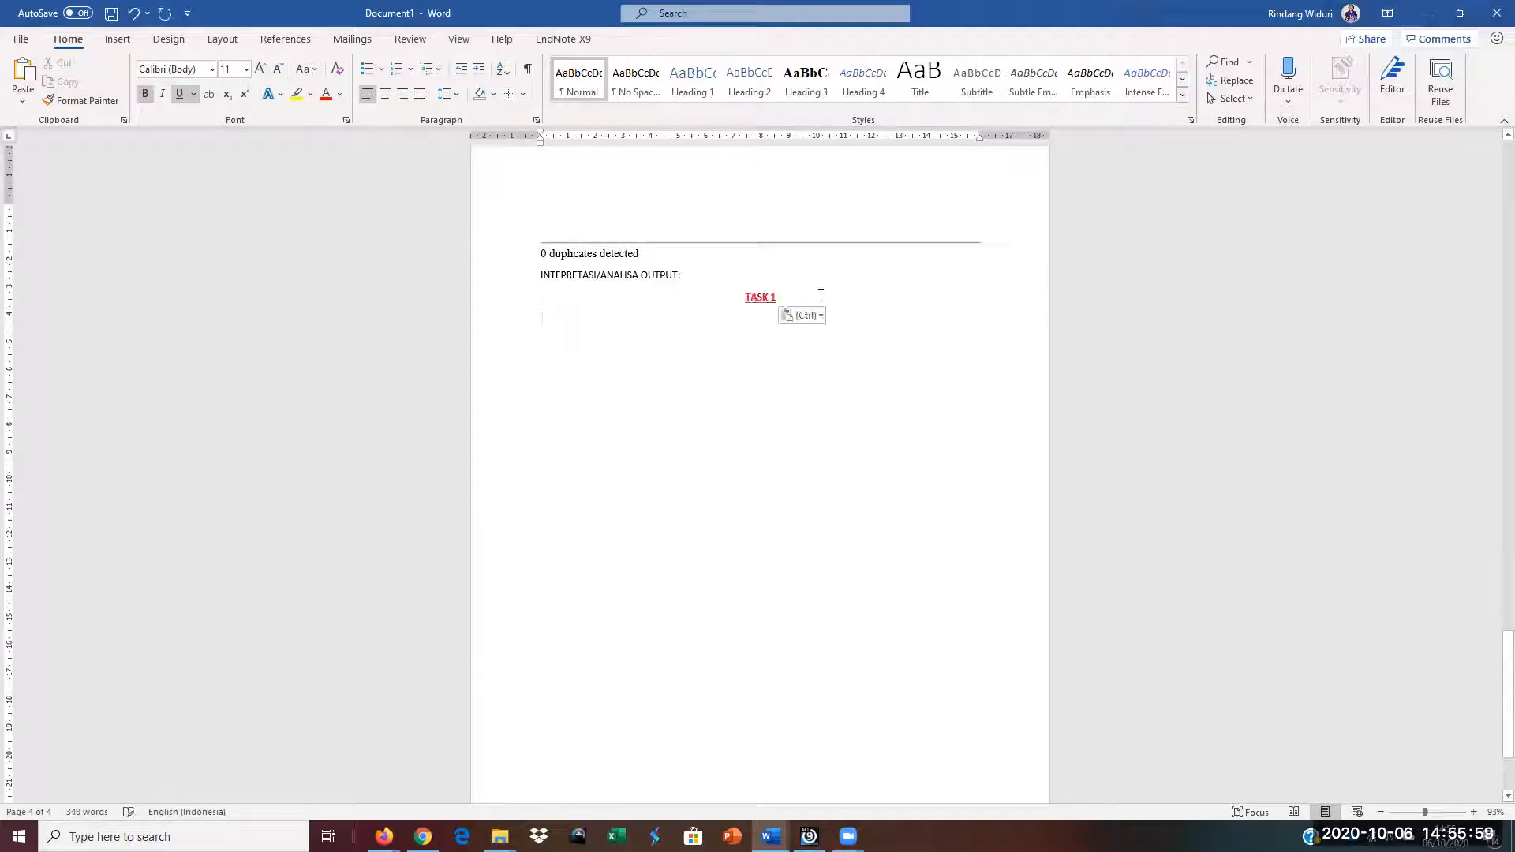
double_click(773, 296)
type("2")
left_click(554, 352)
Step: Switch to ACL briefly and go back to the Exercise 01 document to check the Task 2 questions
left_click(809, 836)
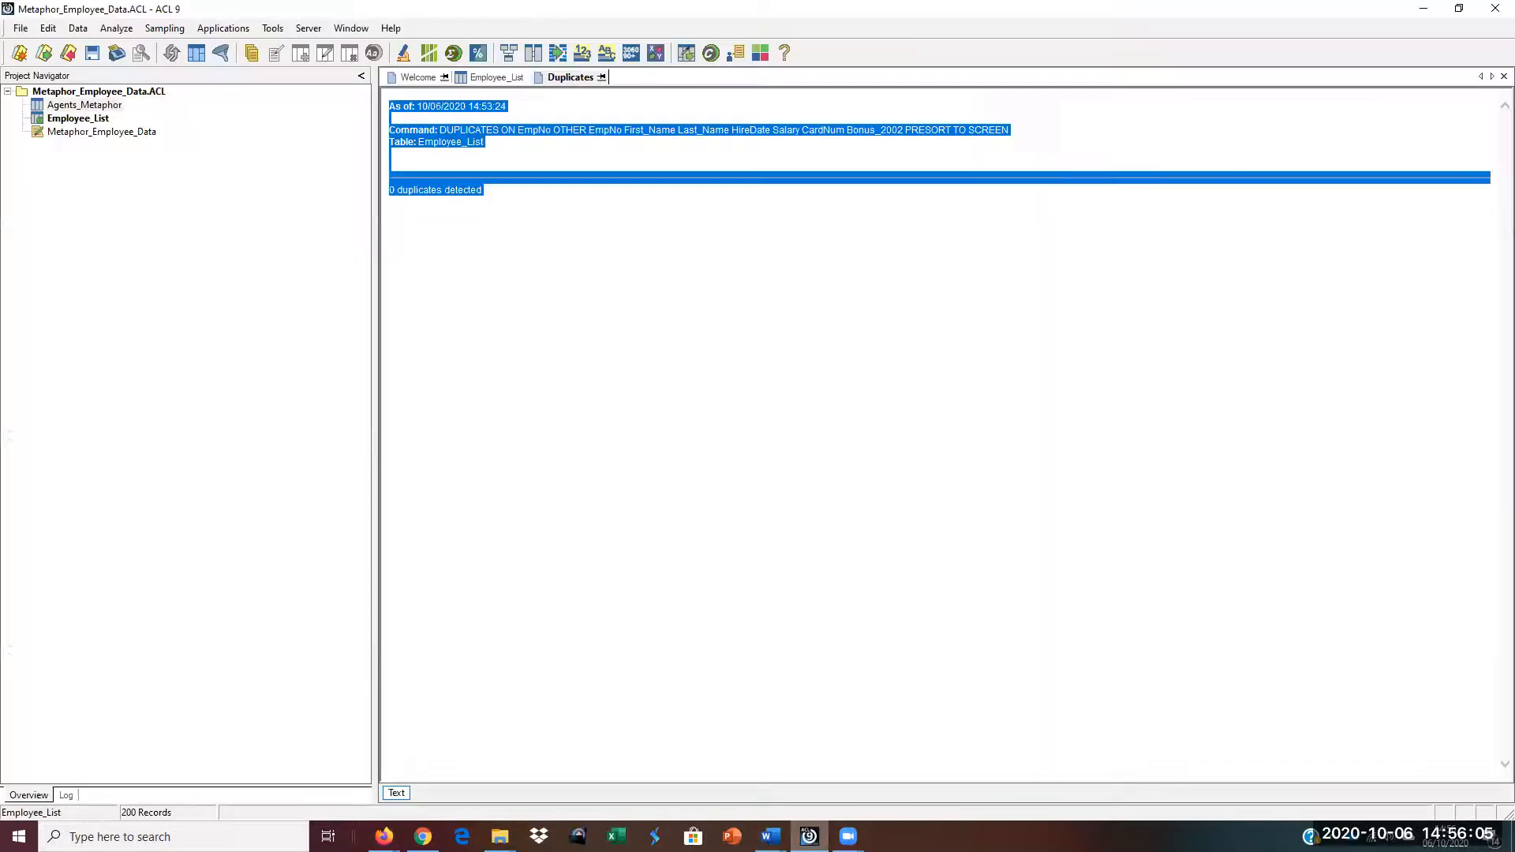
mouse_move(771, 836)
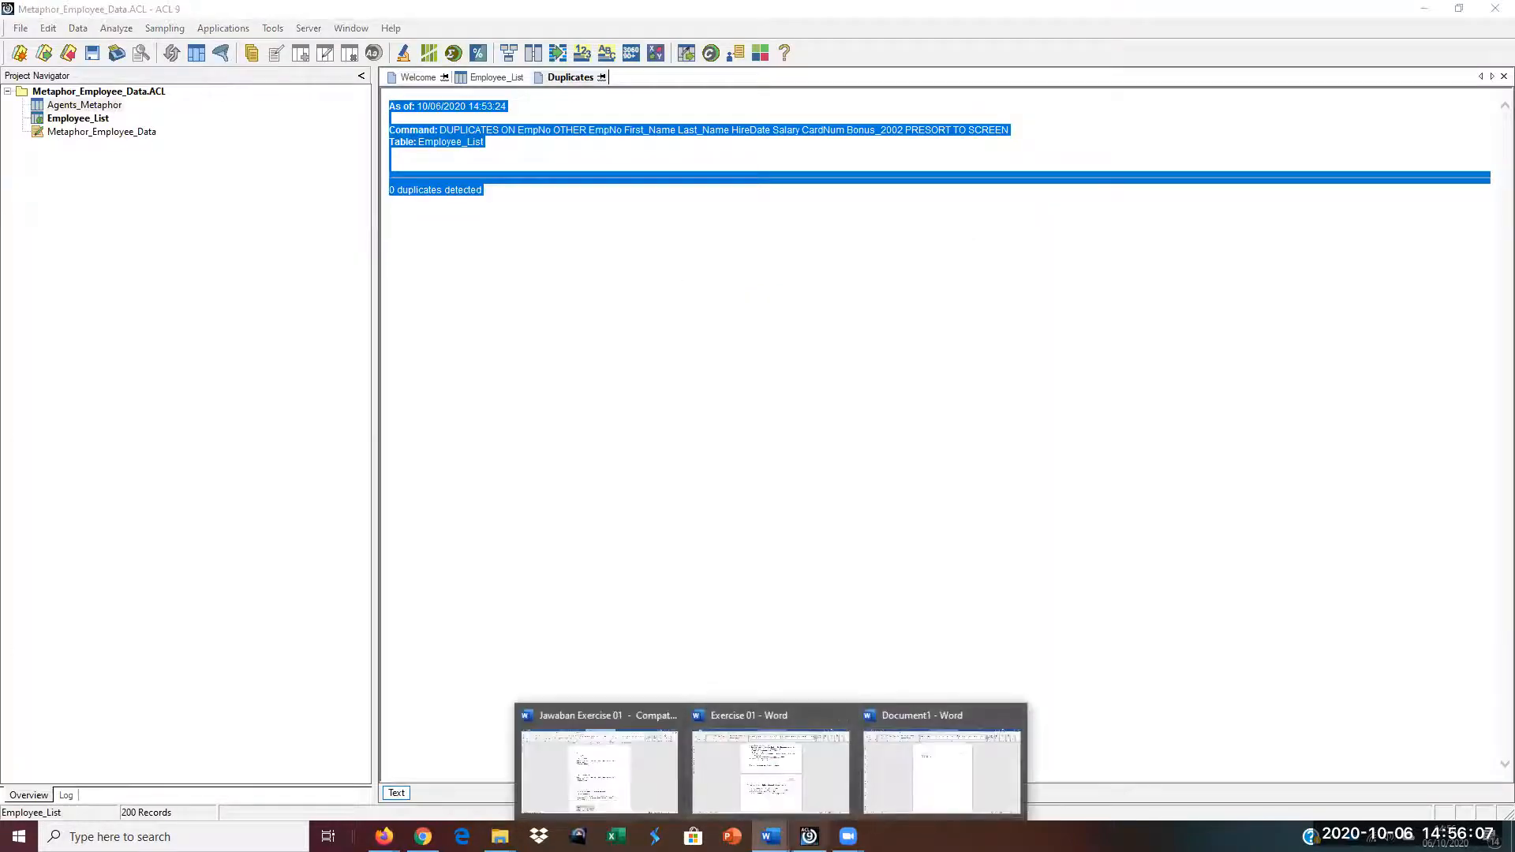
left_click(785, 762)
left_click(771, 836)
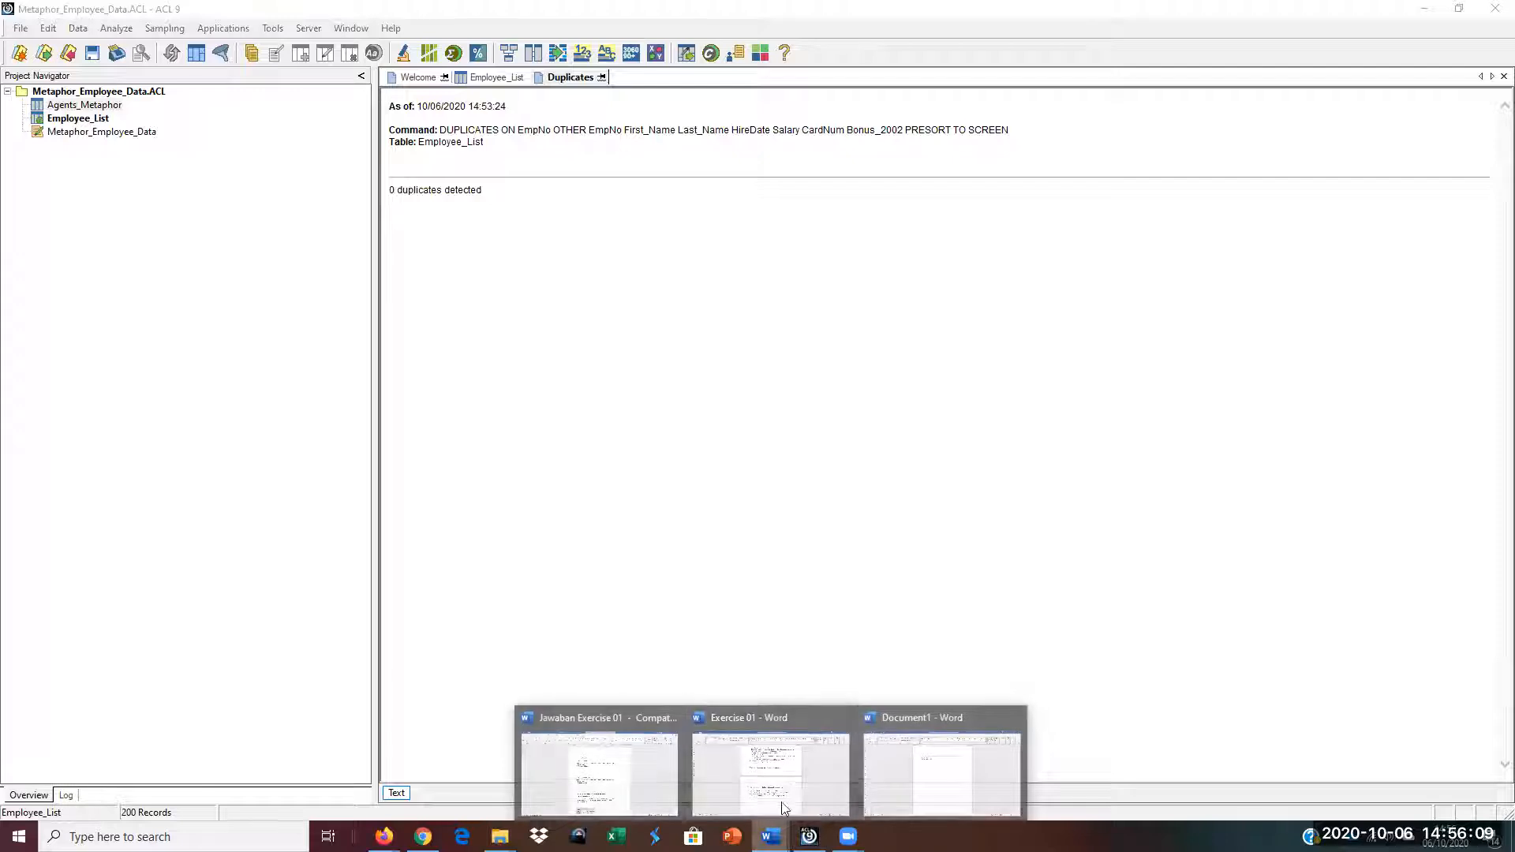
left_click(786, 780)
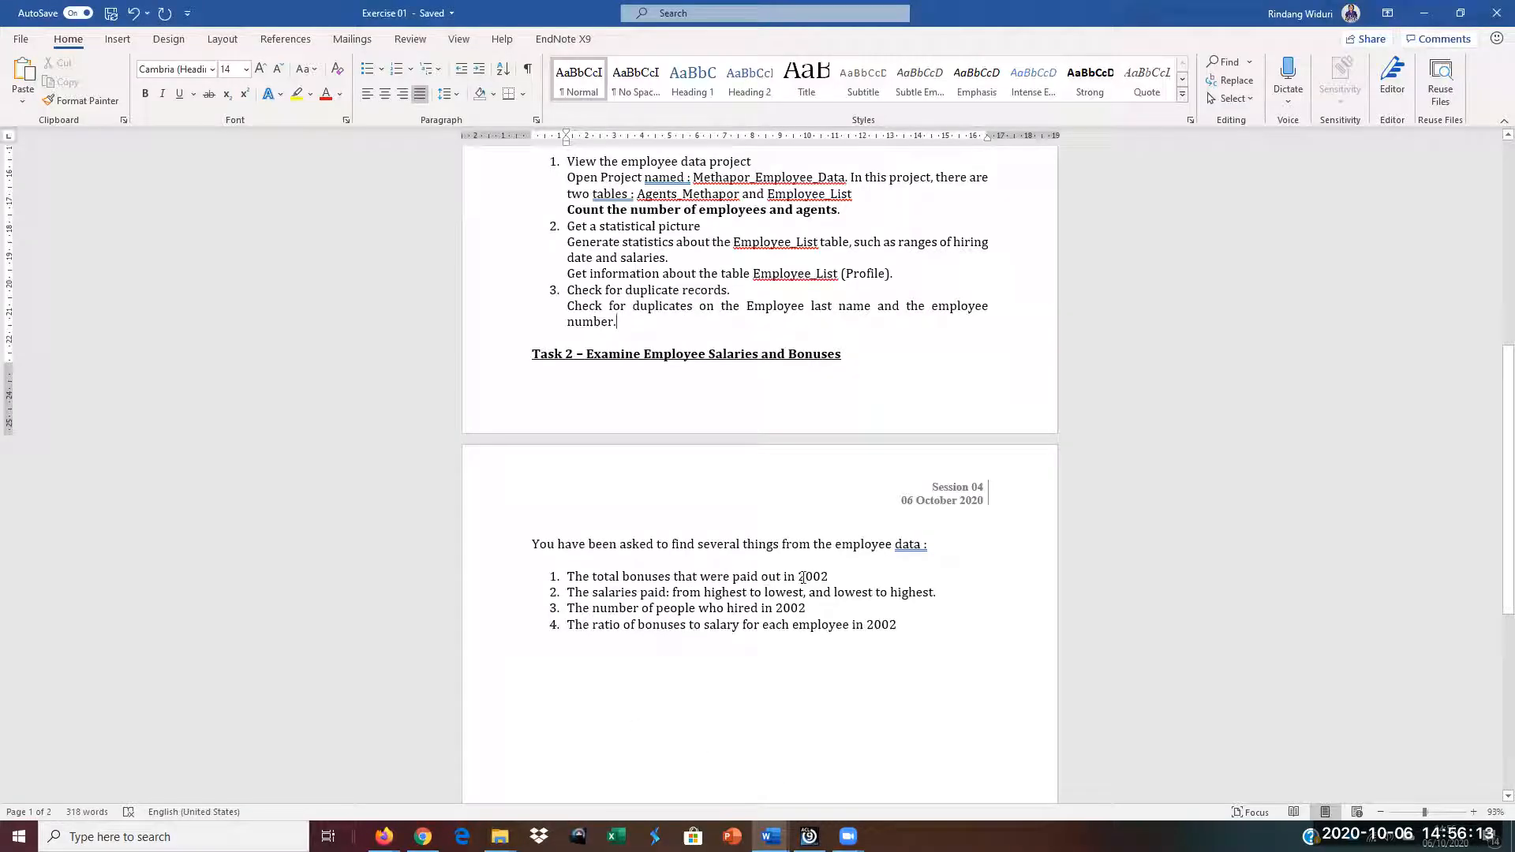
Step: Switch to ACL and look through the Bonus_2002 column of the Employee_List table from first to last record
left_click(809, 836)
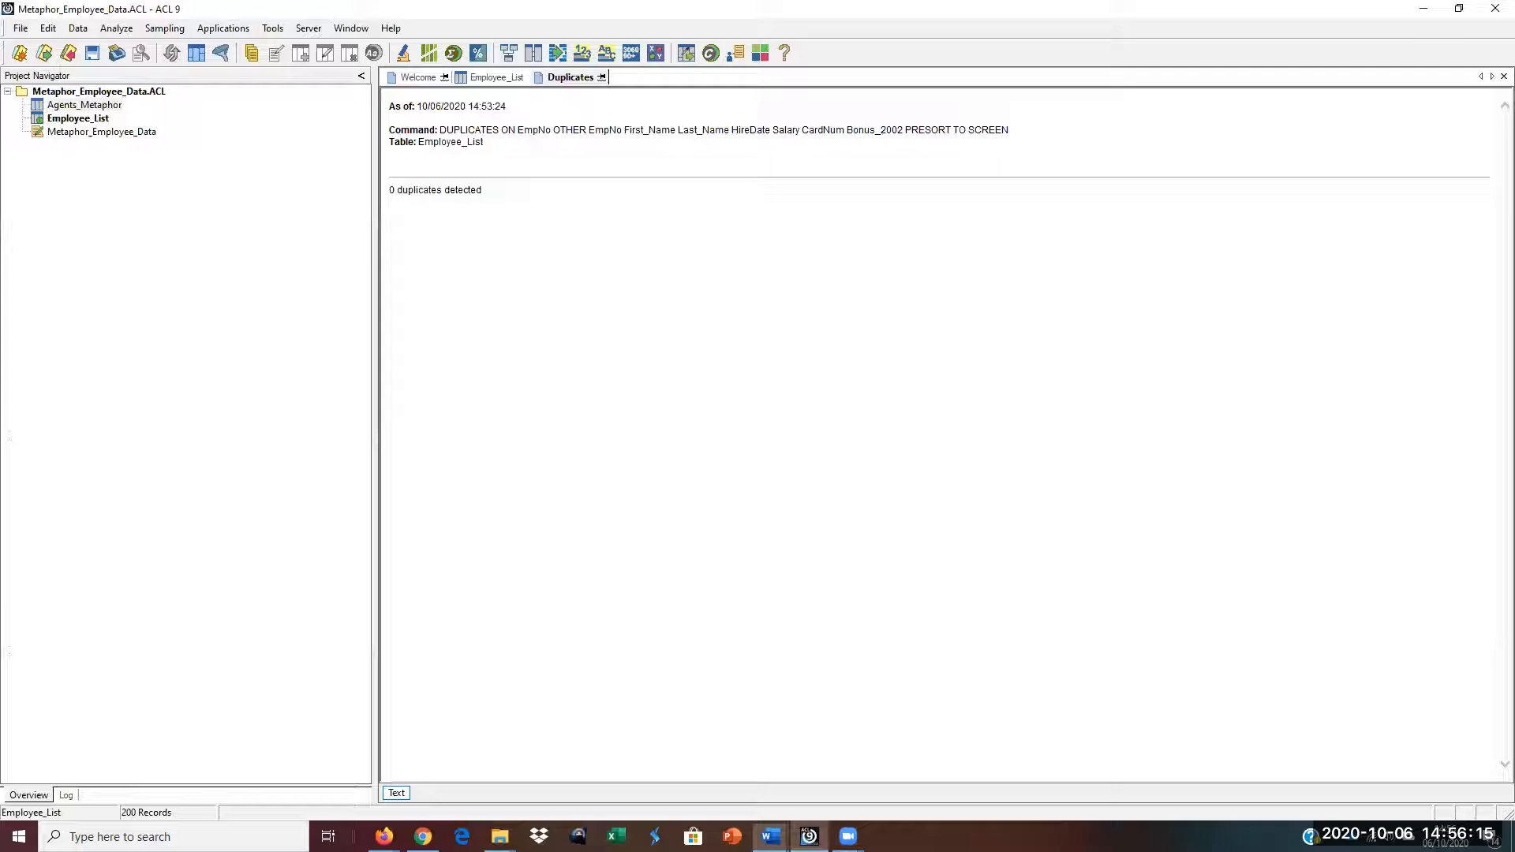
left_click(480, 80)
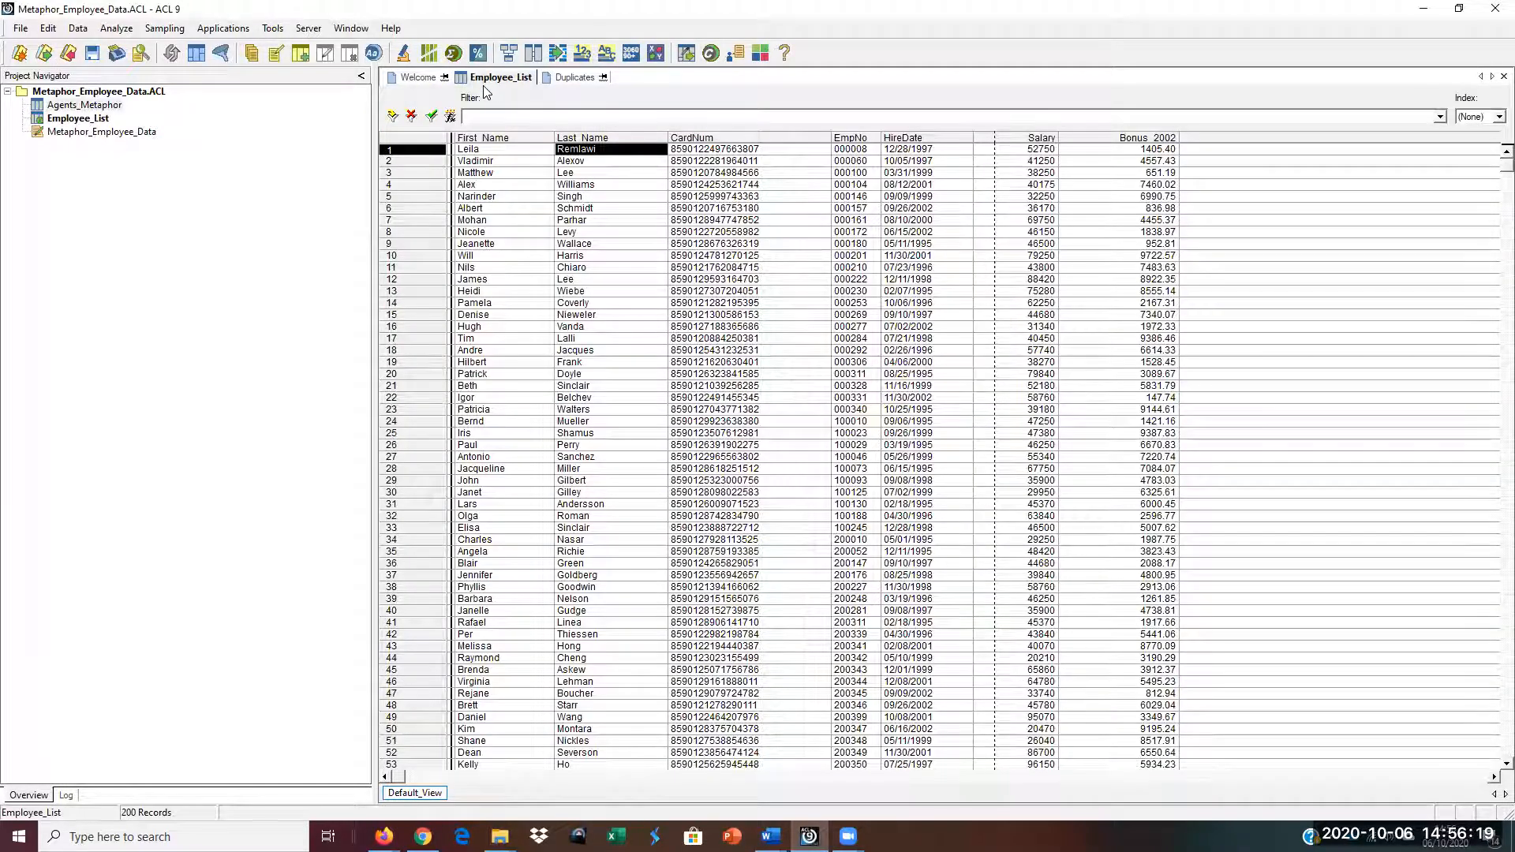
left_click(1103, 139)
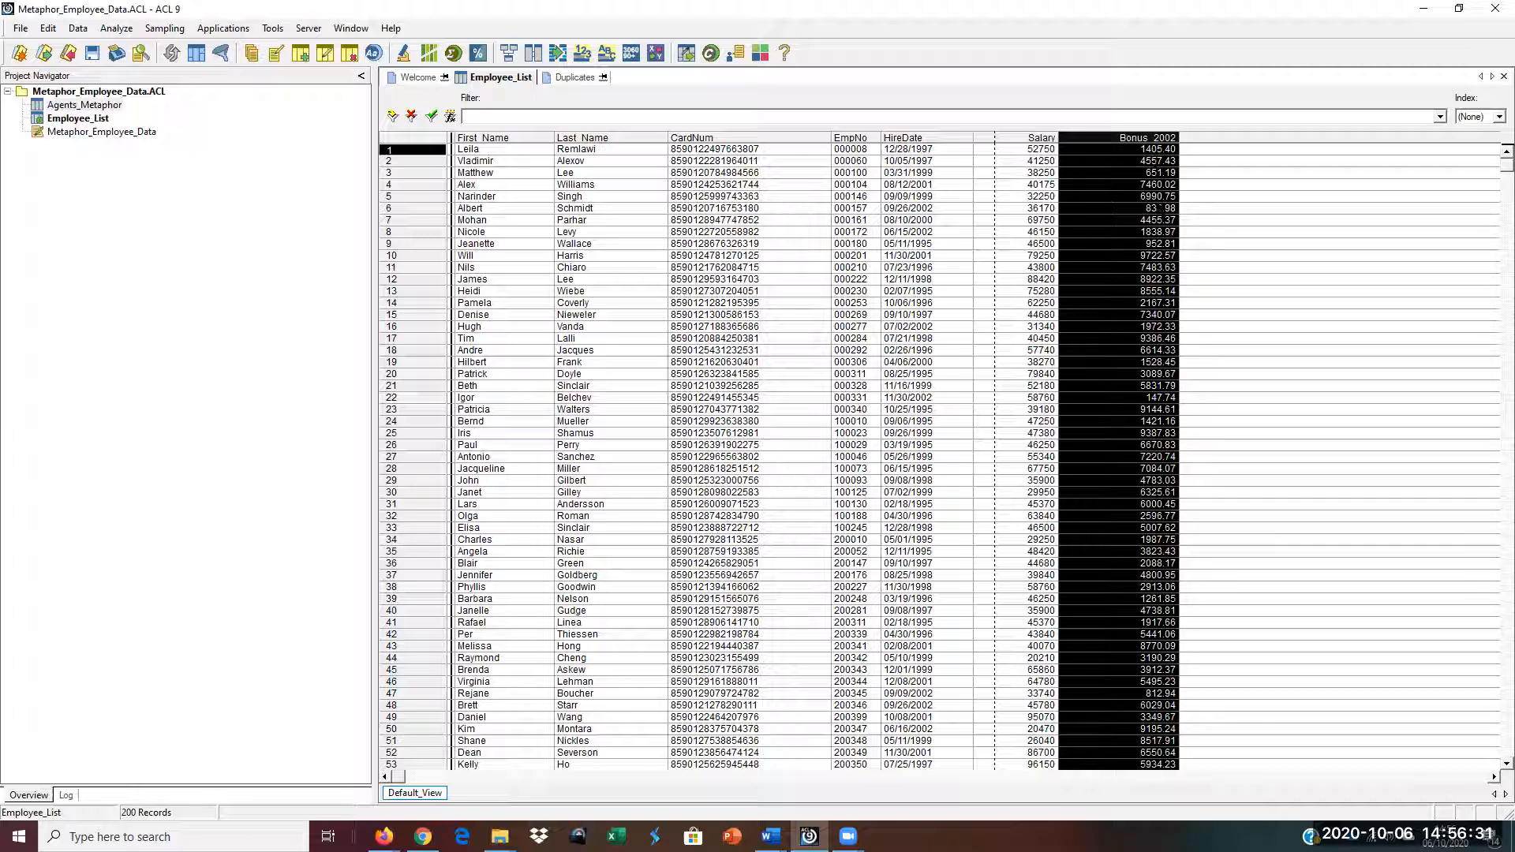
left_click_drag(1504, 166, 1491, 720)
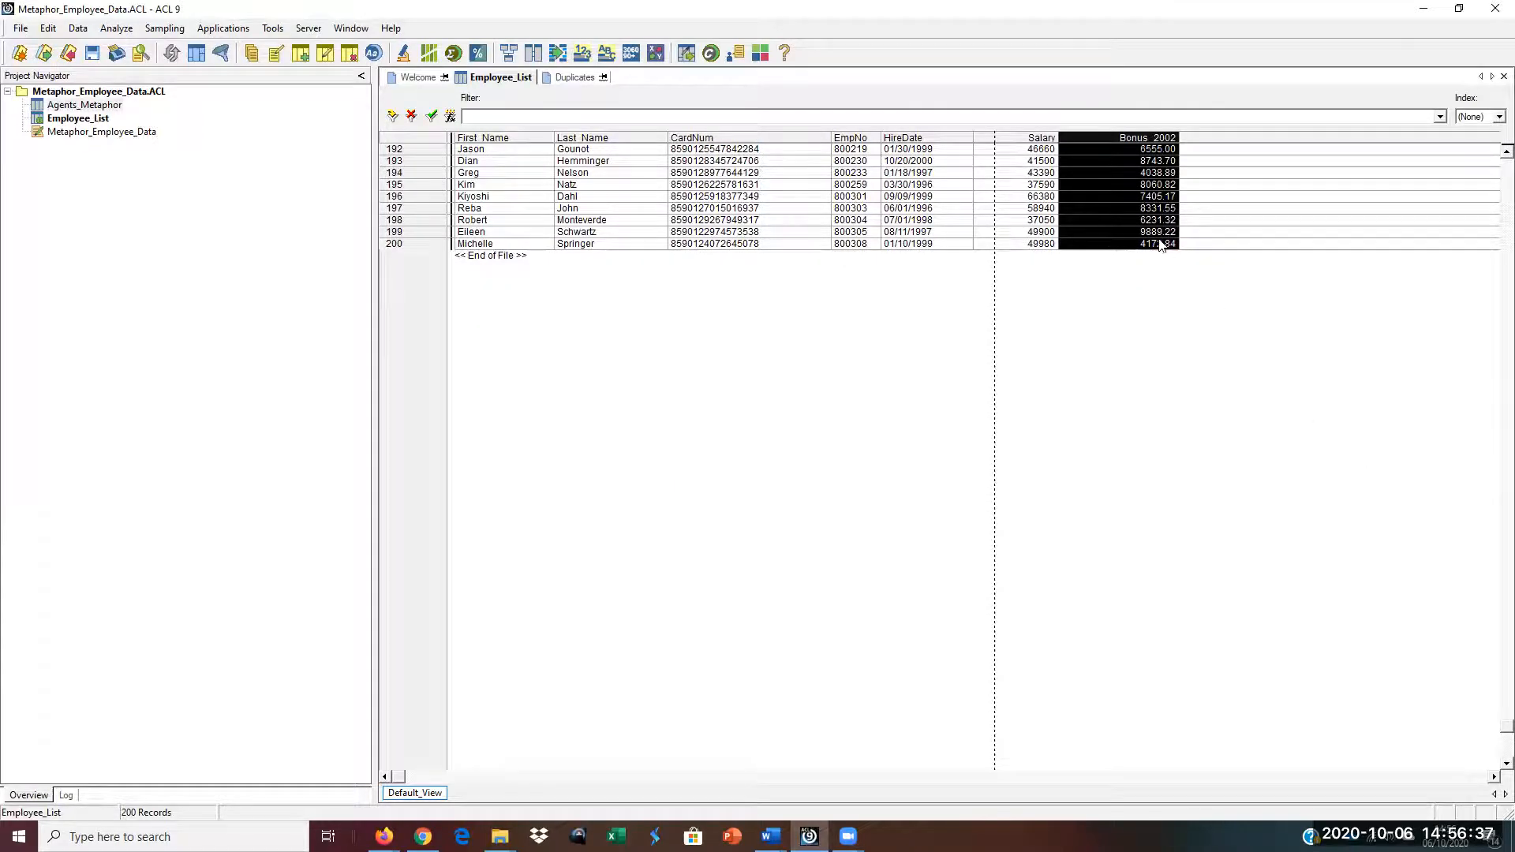
left_click_drag(1489, 722, 1484, 155)
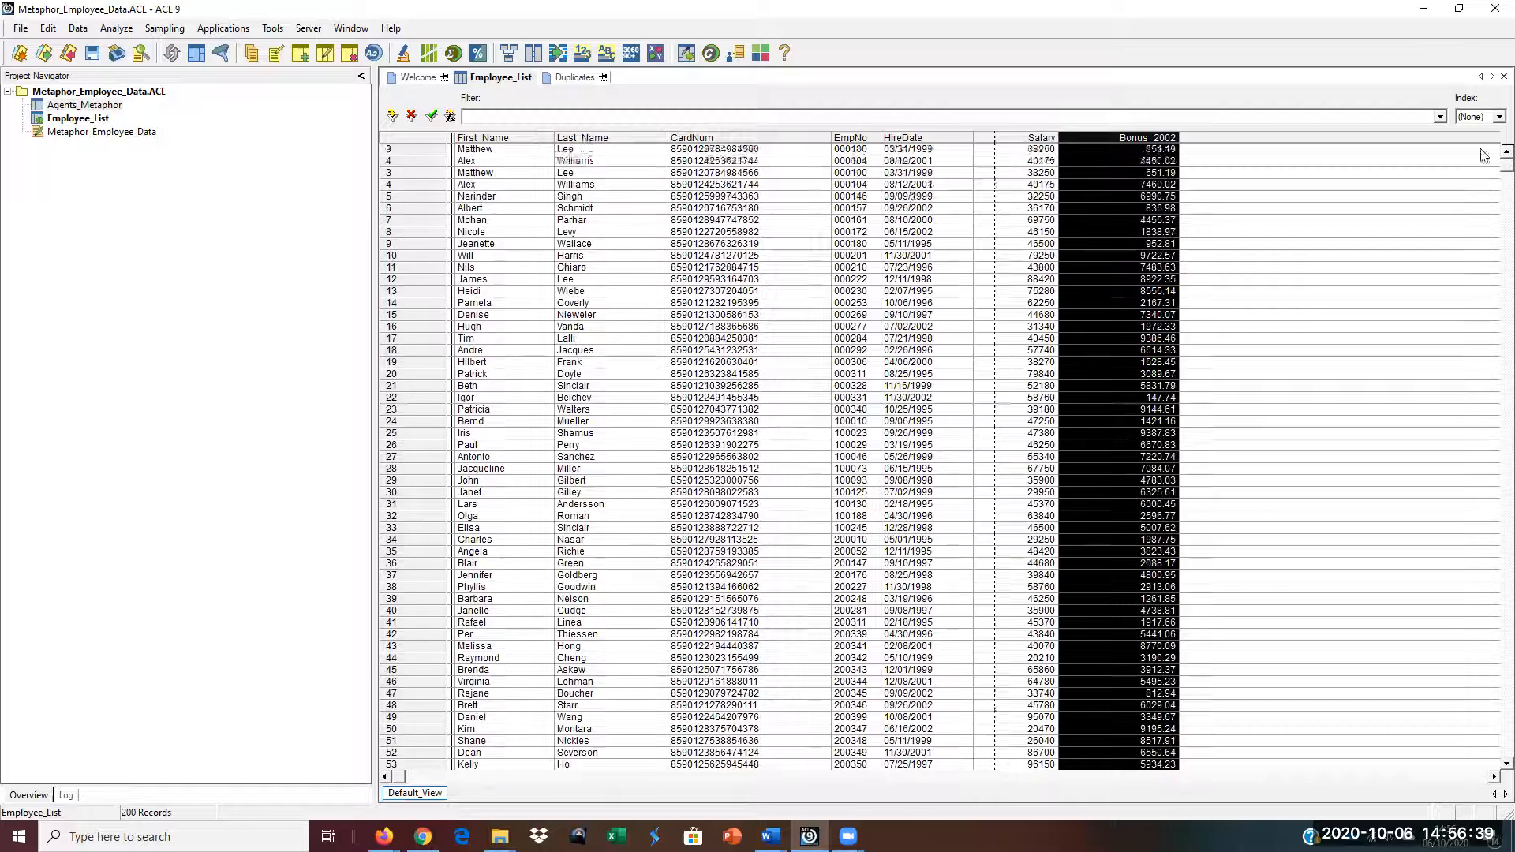
left_click(1093, 152)
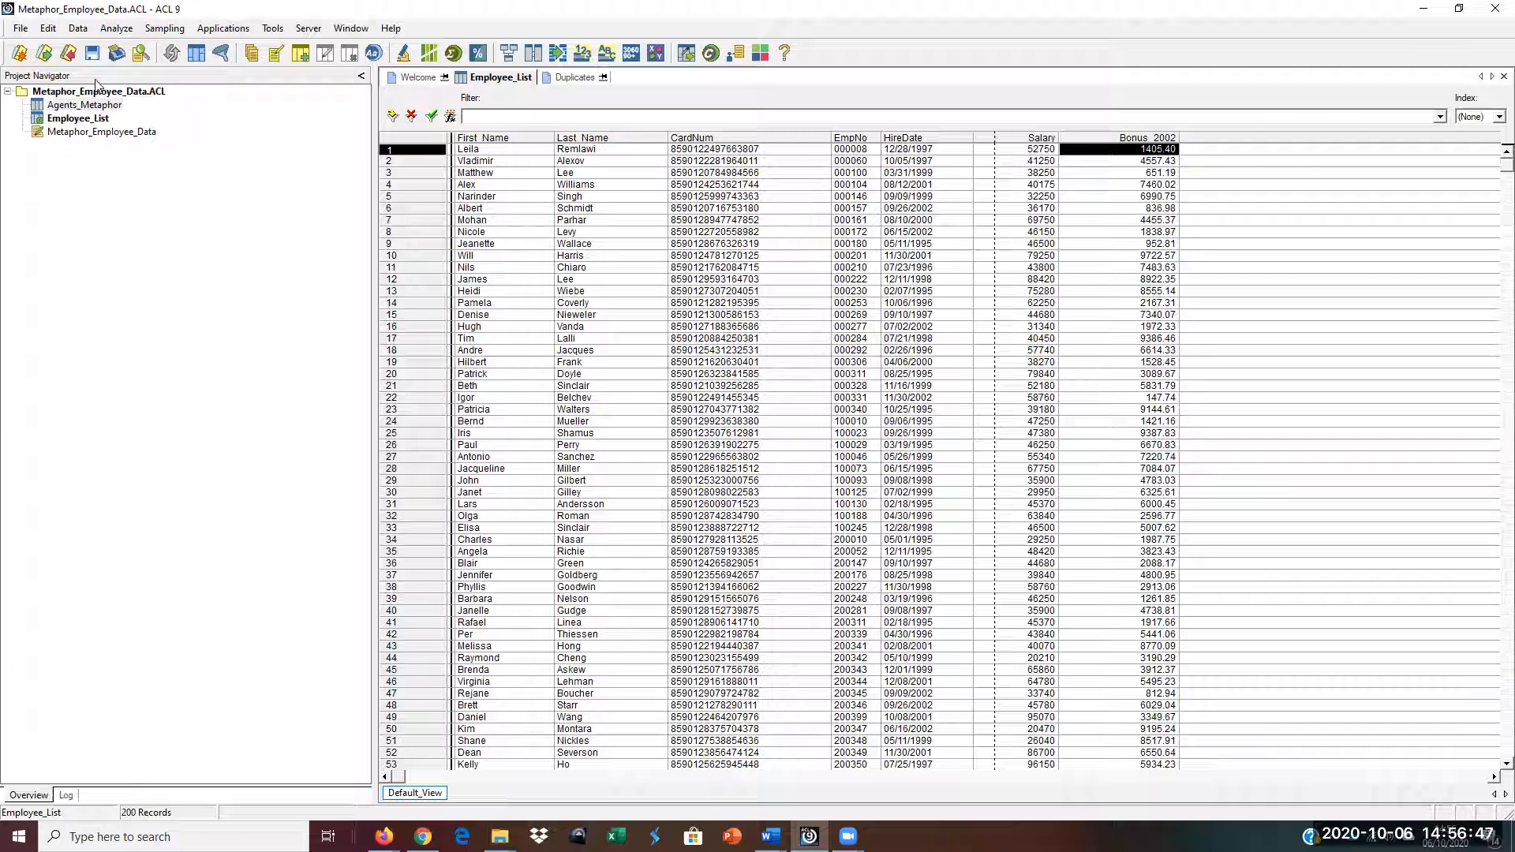
Step: Total the Bonus_2002 field of the Employee_List table
left_click(116, 33)
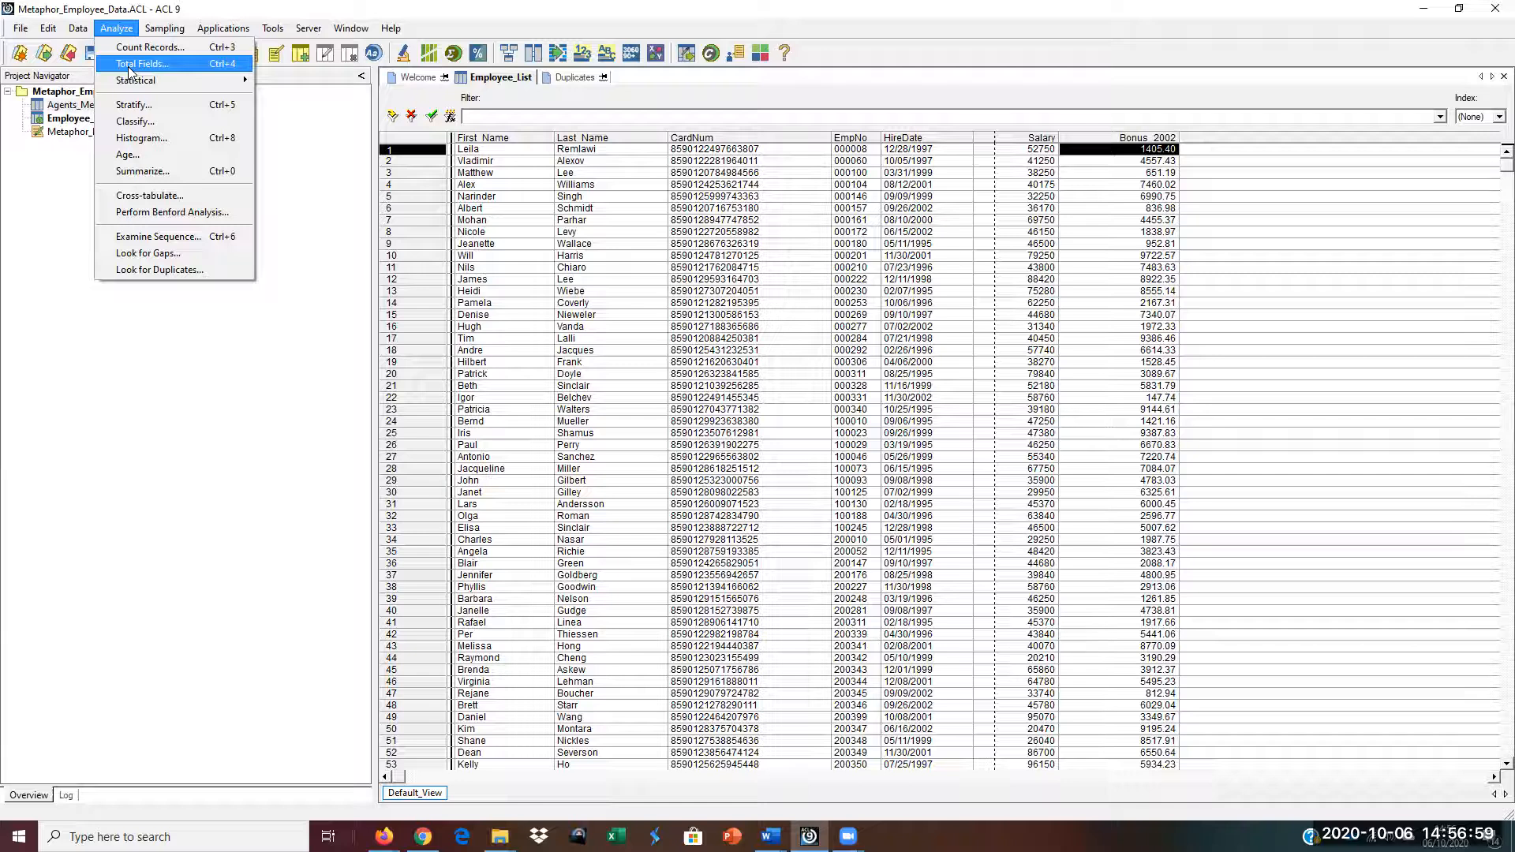
left_click(130, 67)
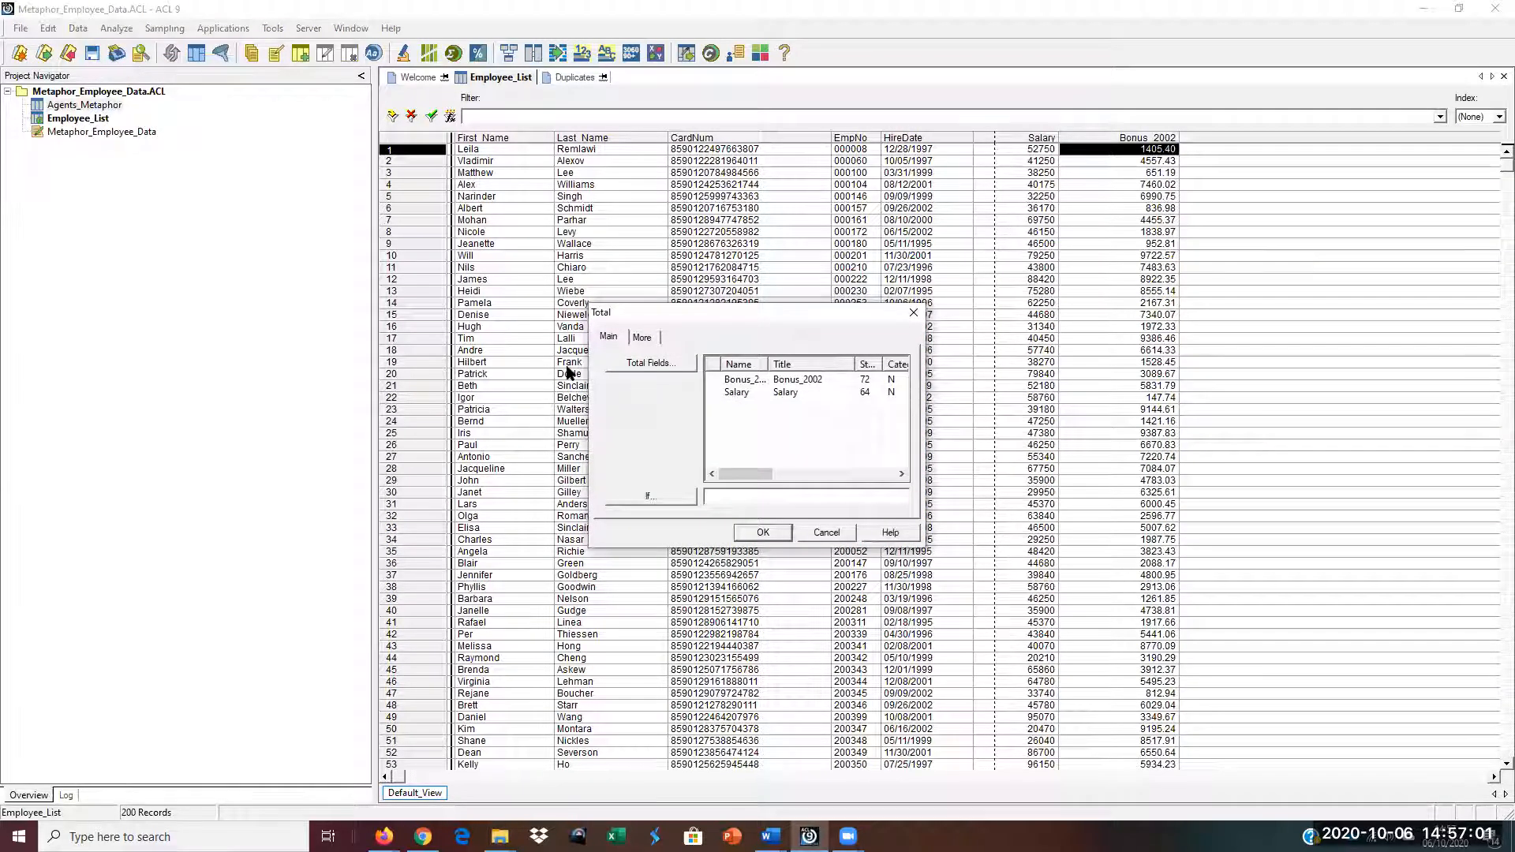
left_click(720, 381)
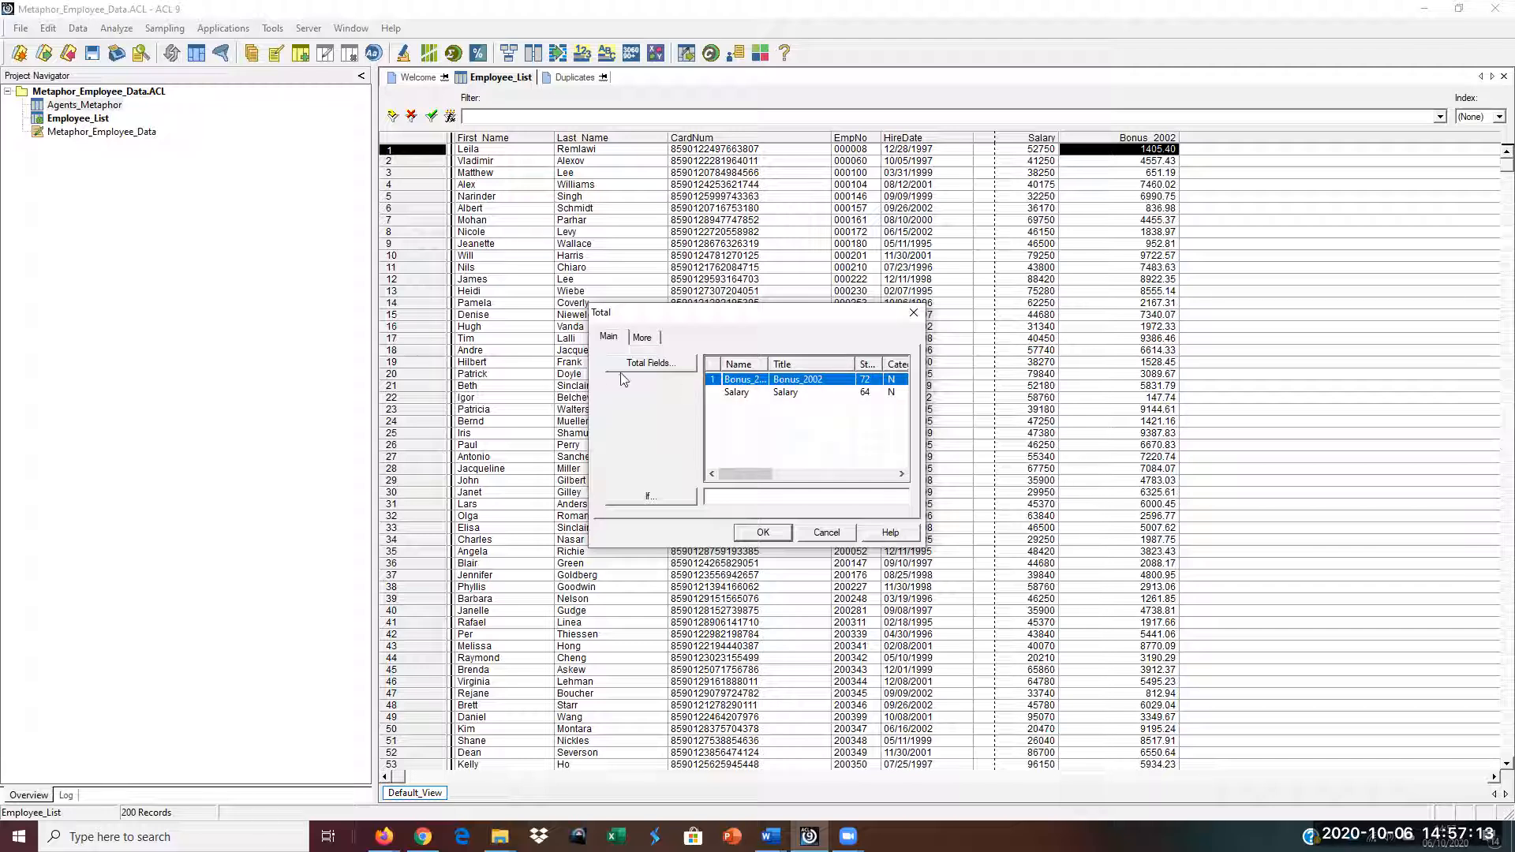
left_click(644, 338)
left_click(608, 338)
left_click(762, 534)
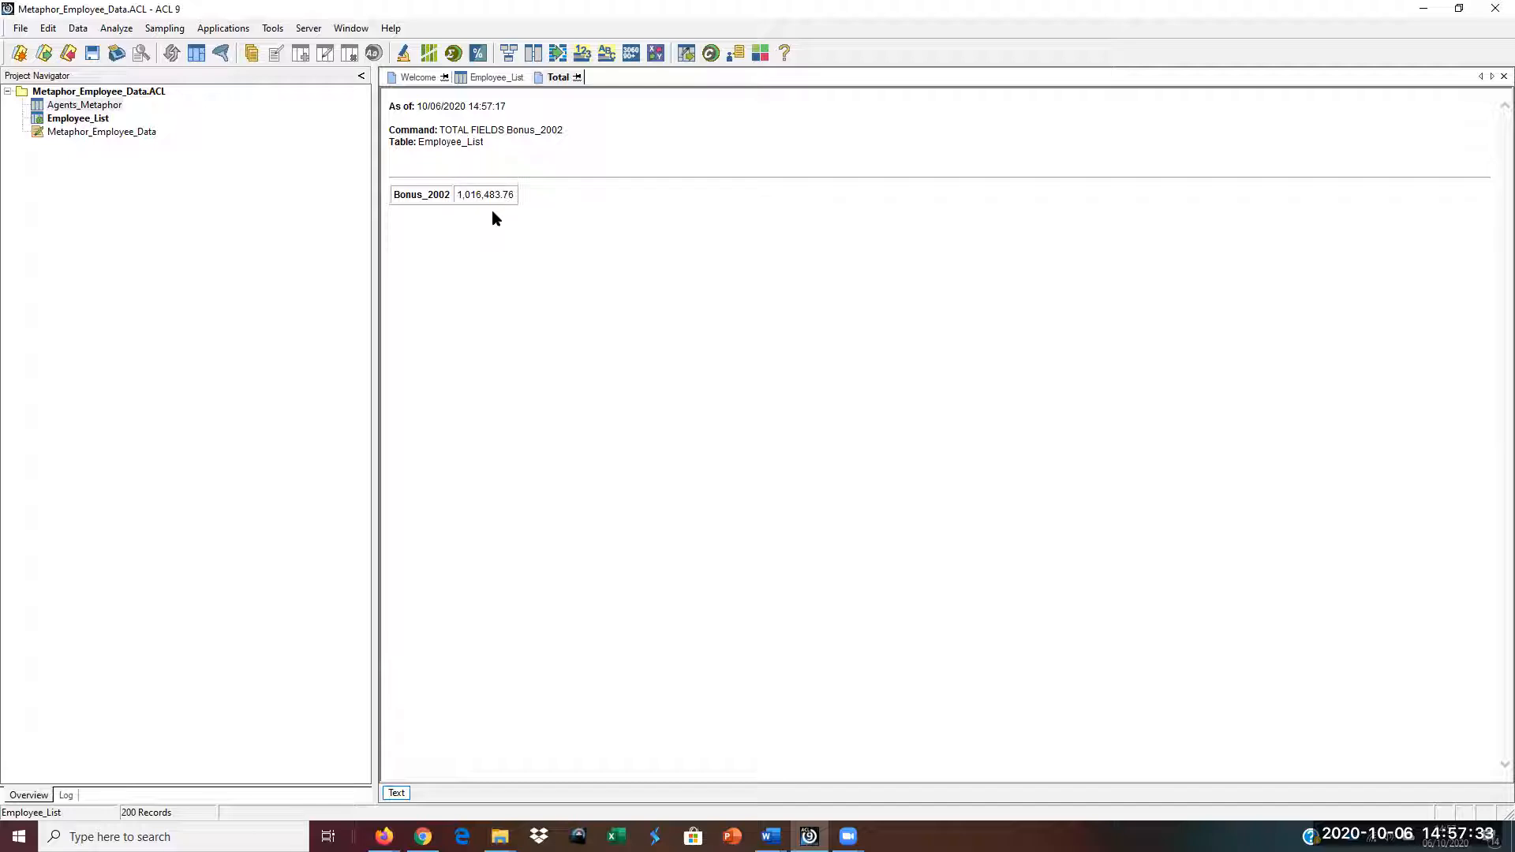
Step: Copy the entire Bonus_2002 total output and paste it below the TASK 2 heading in Word's Document1
right_click(604, 158)
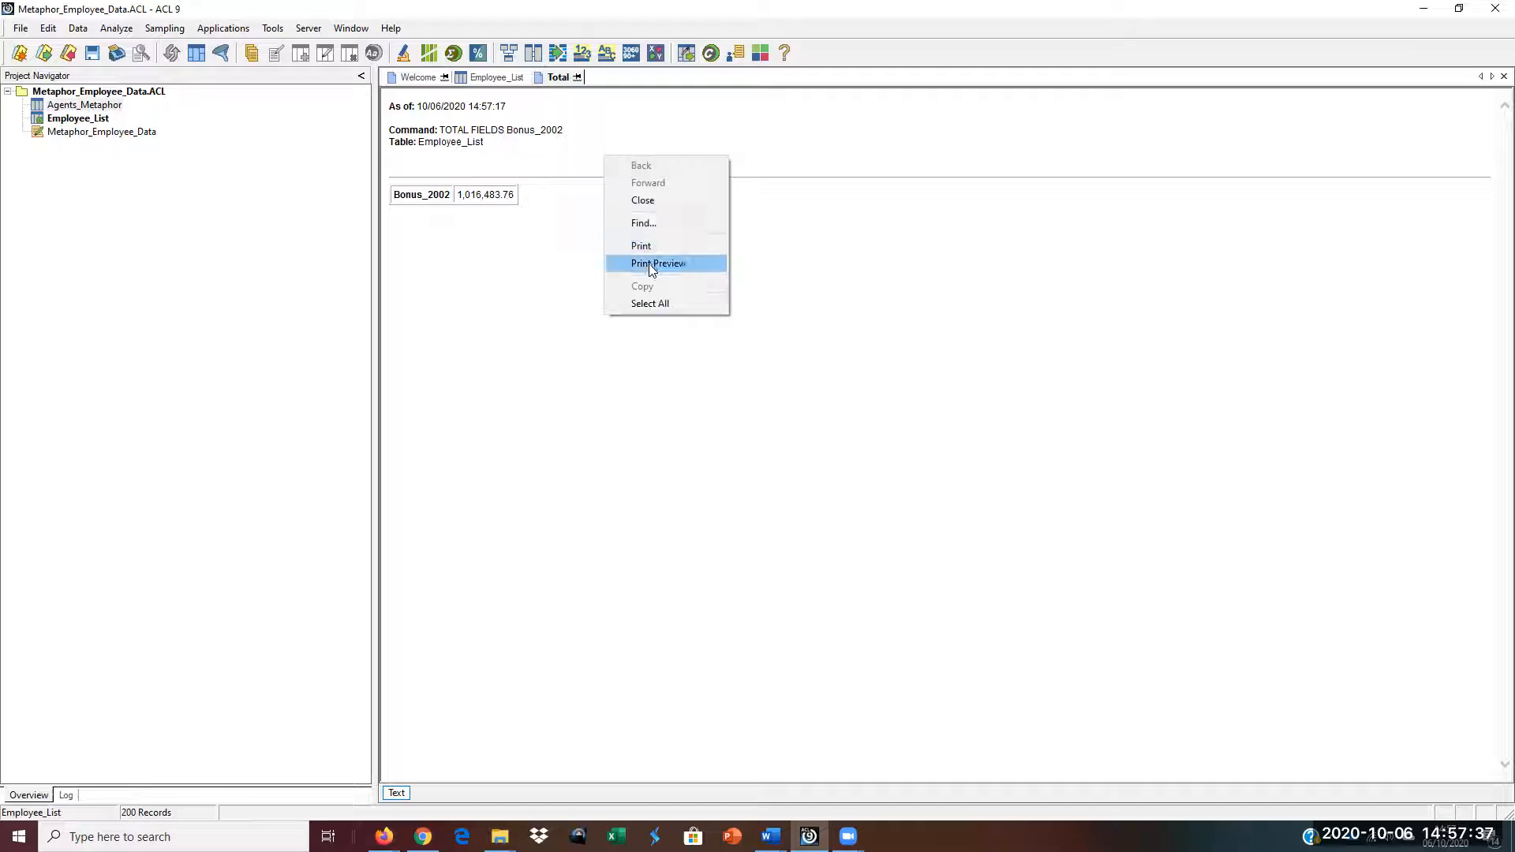
left_click(648, 305)
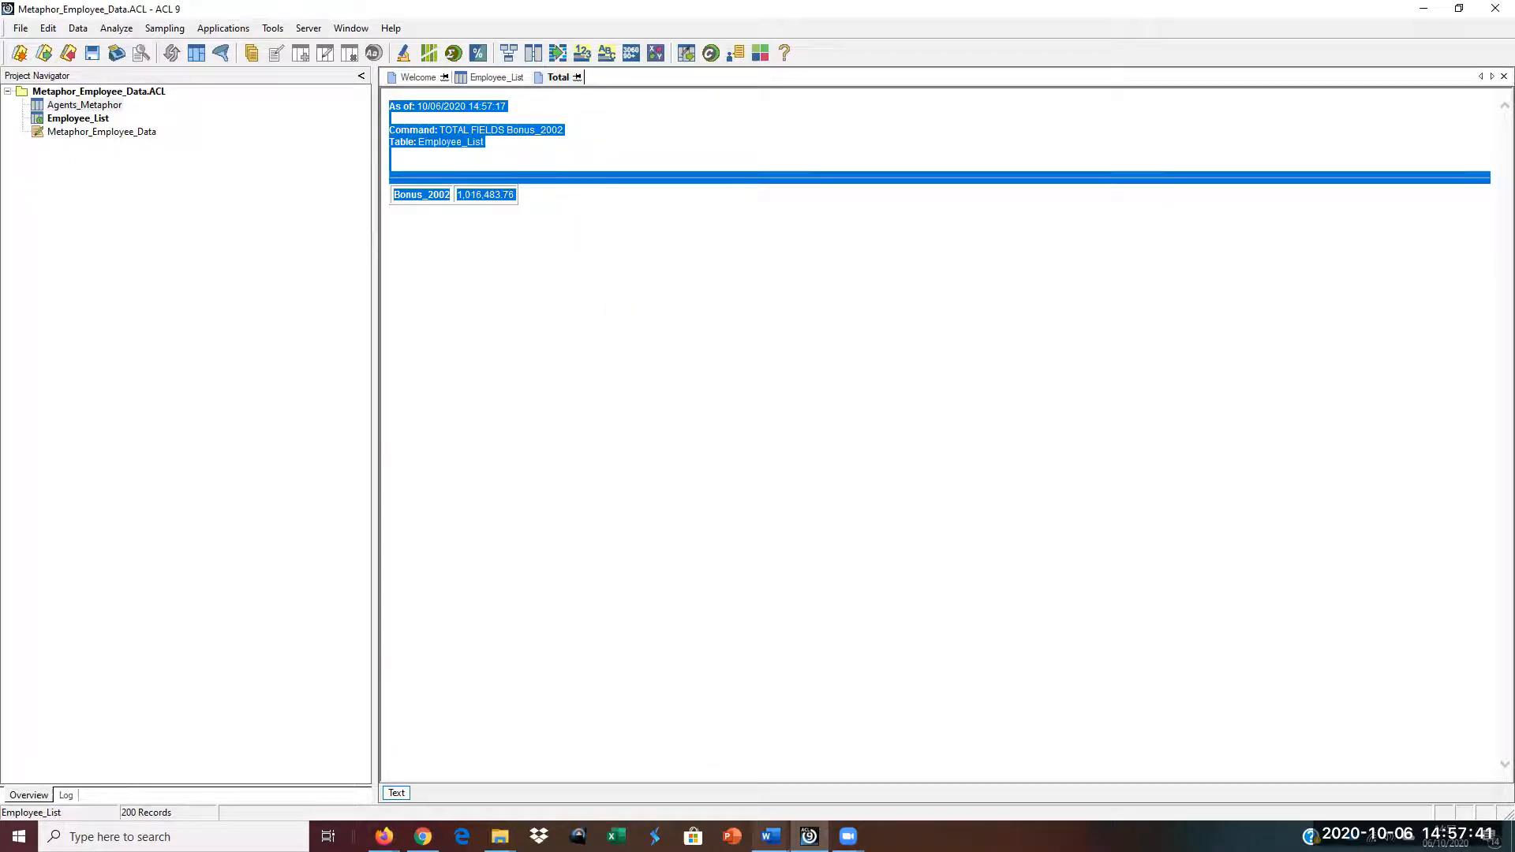
mouse_move(771, 836)
left_click(939, 757)
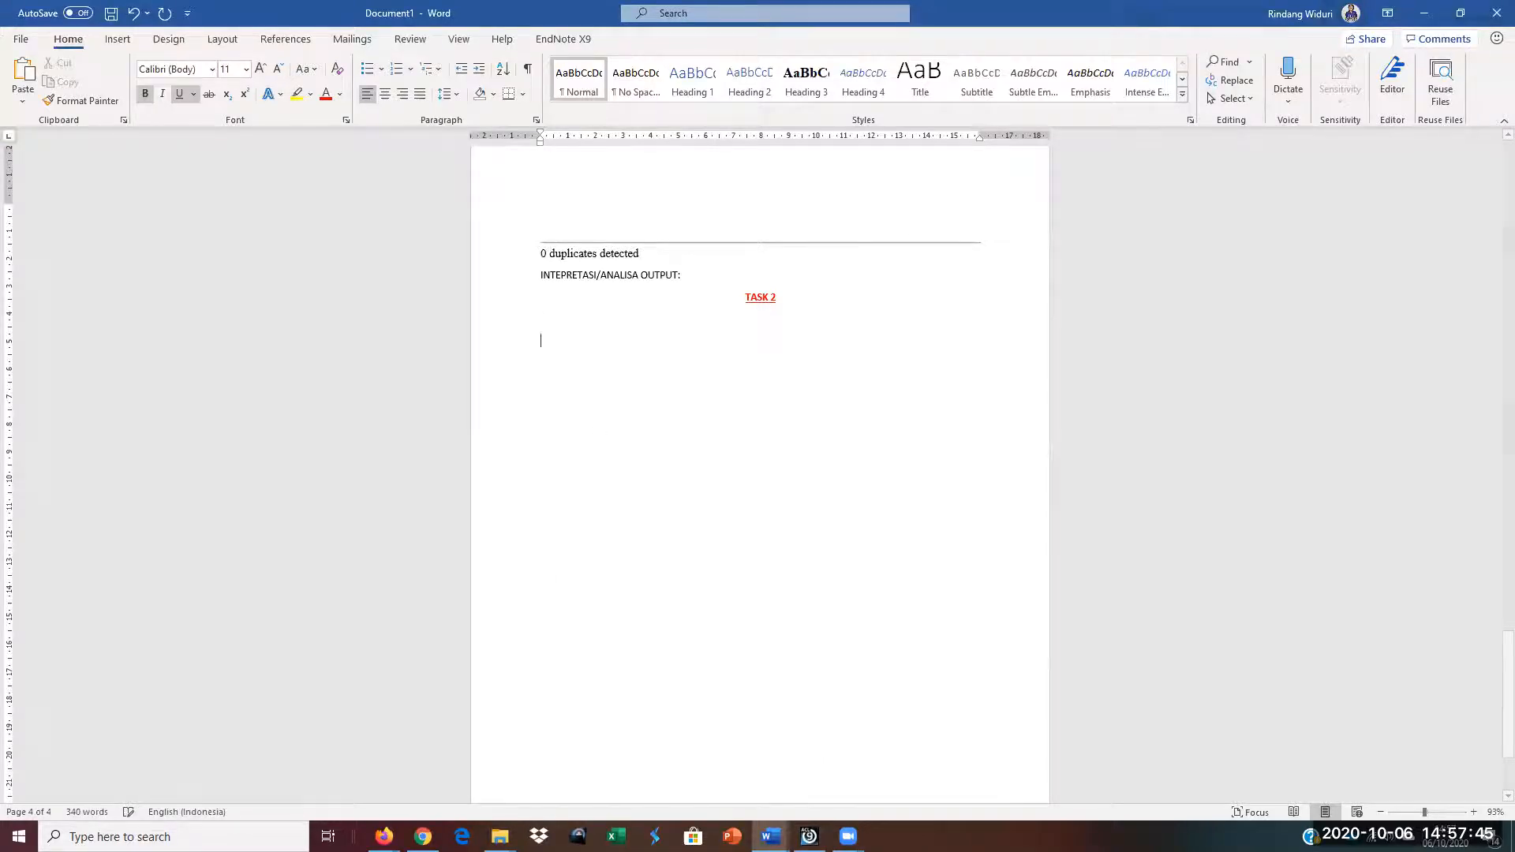
type("As of: 10/06/2020 14:57:17  Produced with ACL by: ACL Educational Edition - Not For Commercial Use Command: TOTAL FIELDS Bonus_2002 Table: Employee_List  Bonus 2002\t1,016,483.76")
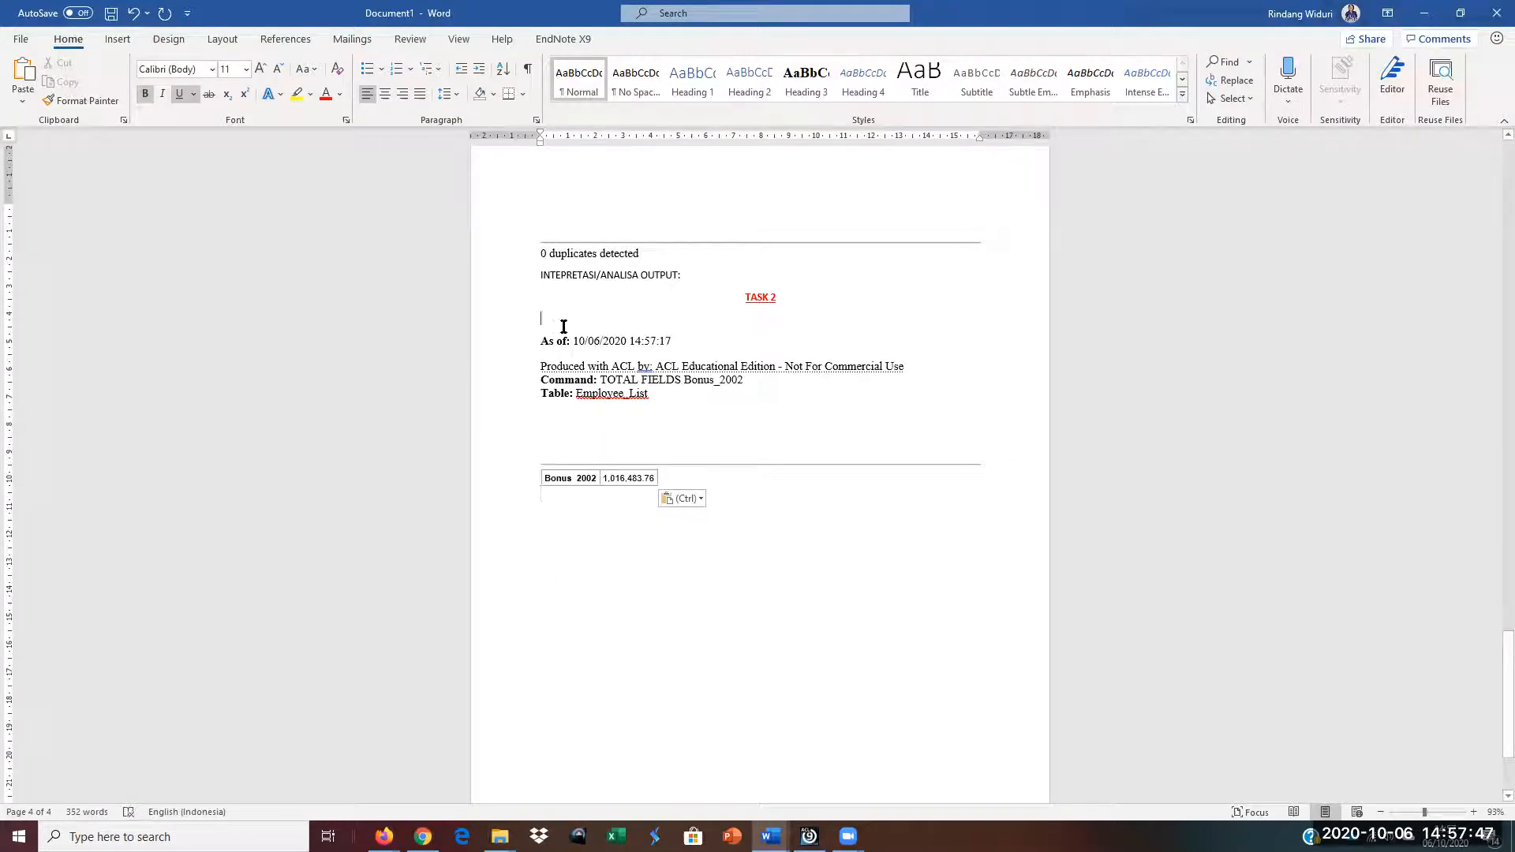
Step: Add the heading "JAWABAN 01: TOTAL BONUS 2002" above the pasted total output and make room below its table for the next answer
left_click(544, 328)
key("Return")
type("JA")
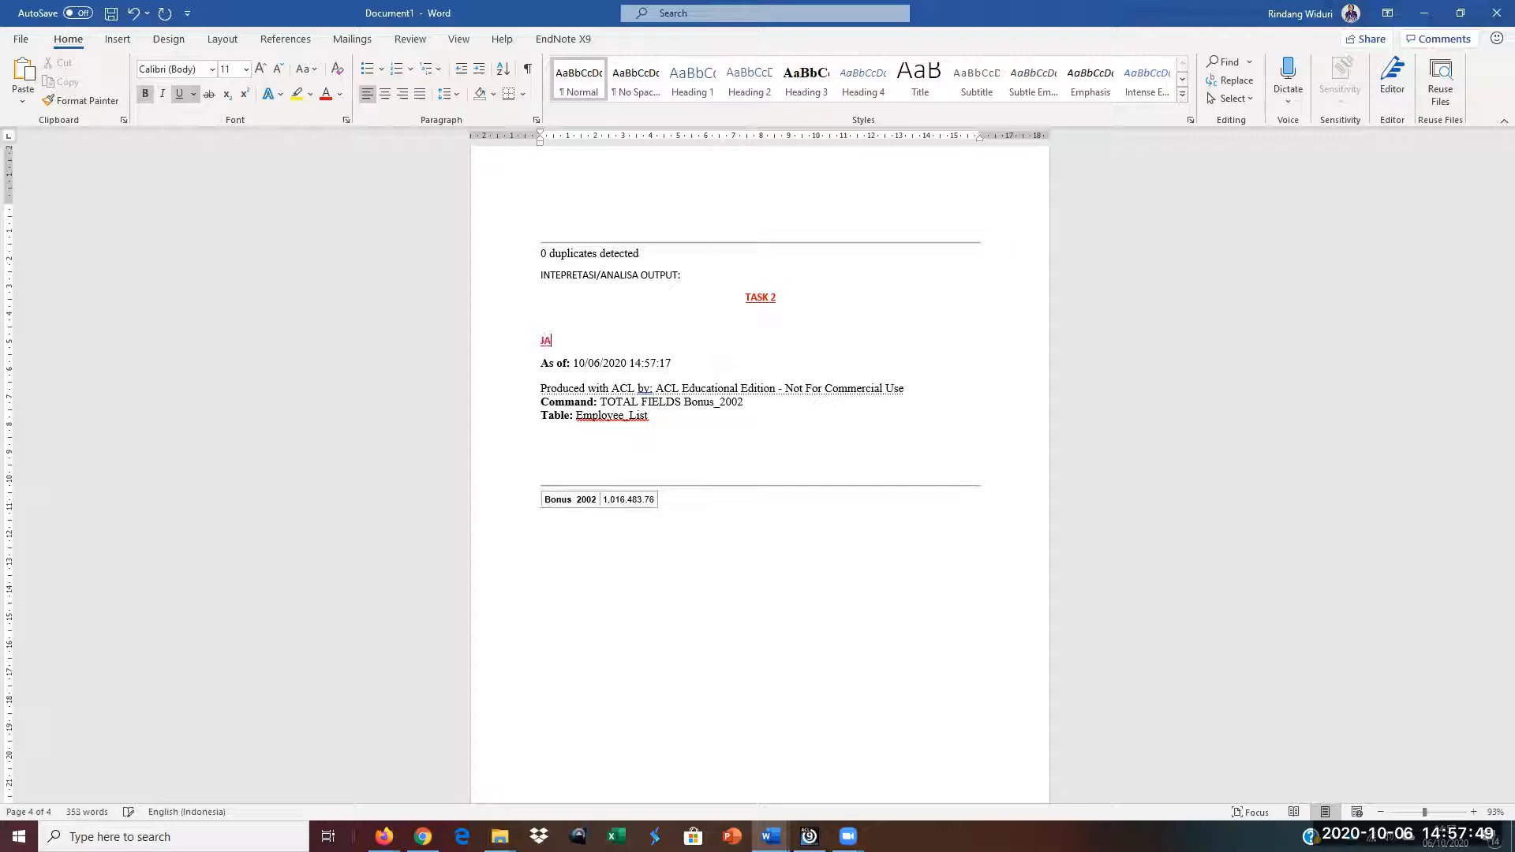
type("WABAN 01: TOTA")
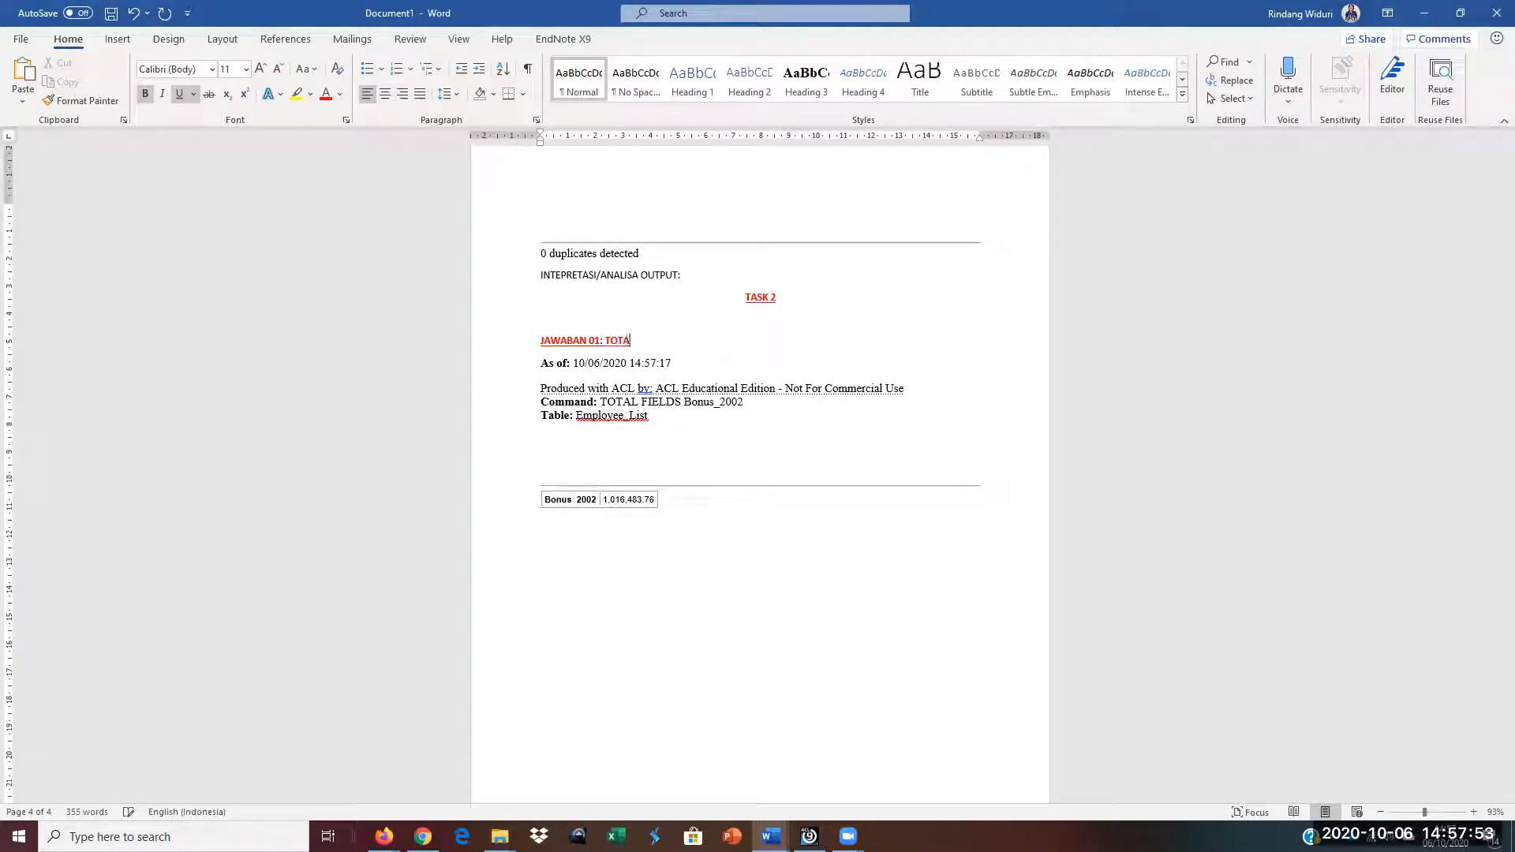
type("L BONUS 2020")
key("BackSpace")
left_click(675, 521)
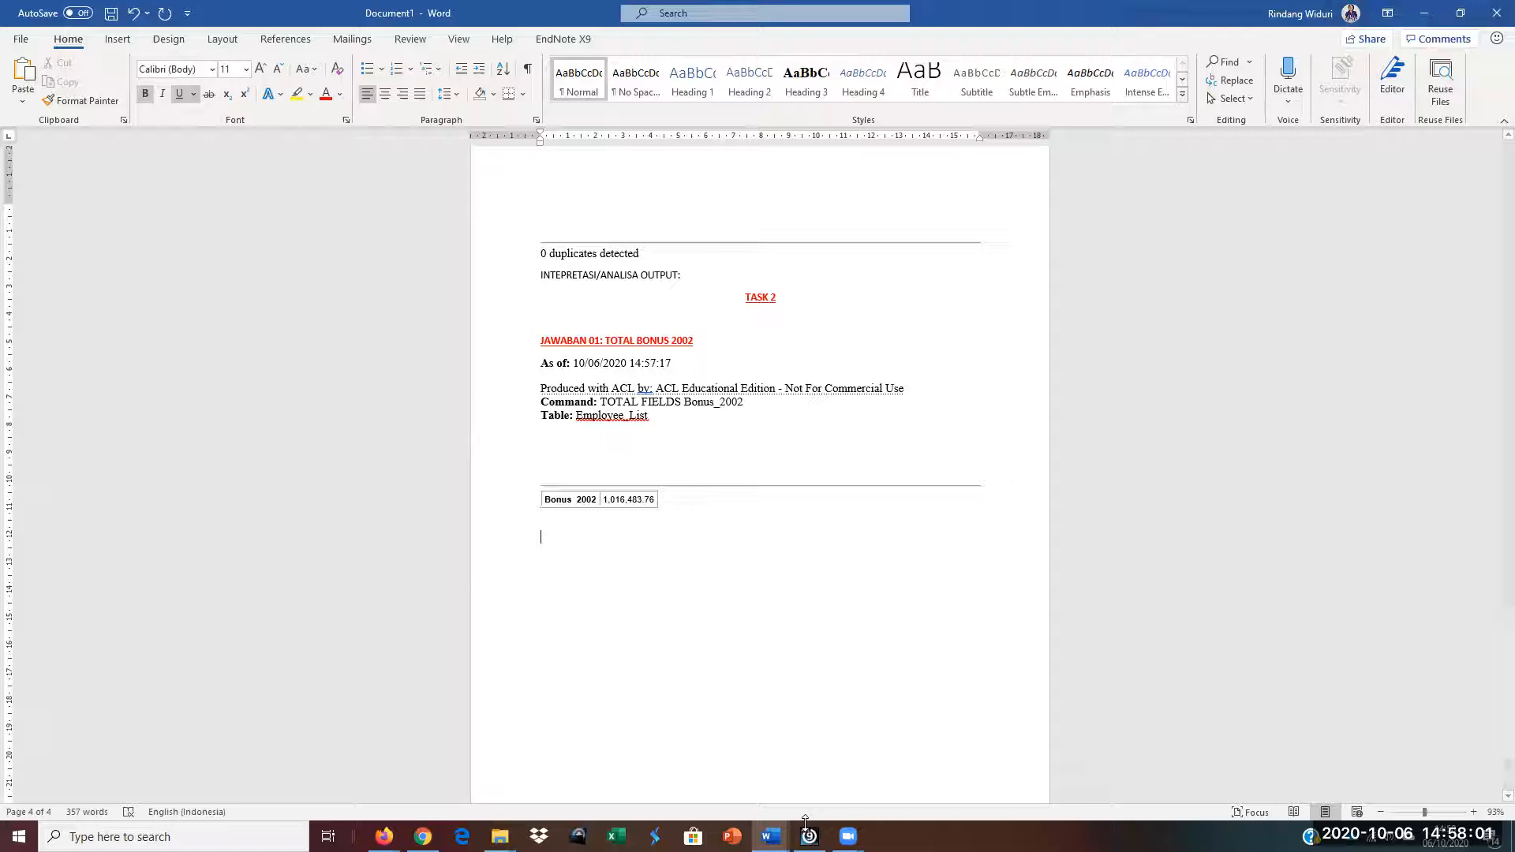
Step: Switch to the Exercise 01 document and read Task 2 question 2 about the salaries paid
mouse_move(771, 836)
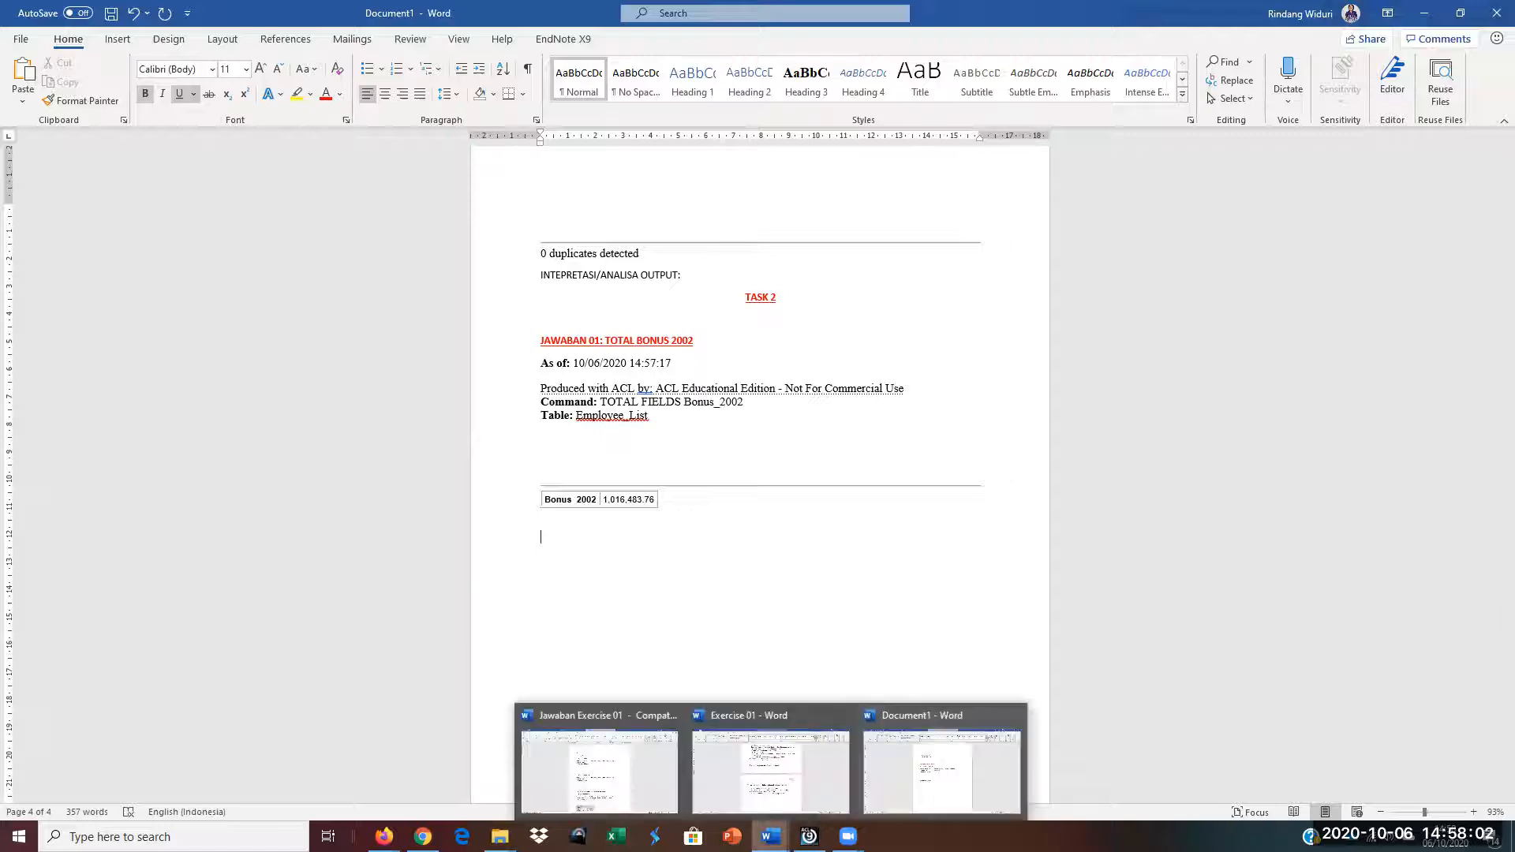
left_click(766, 786)
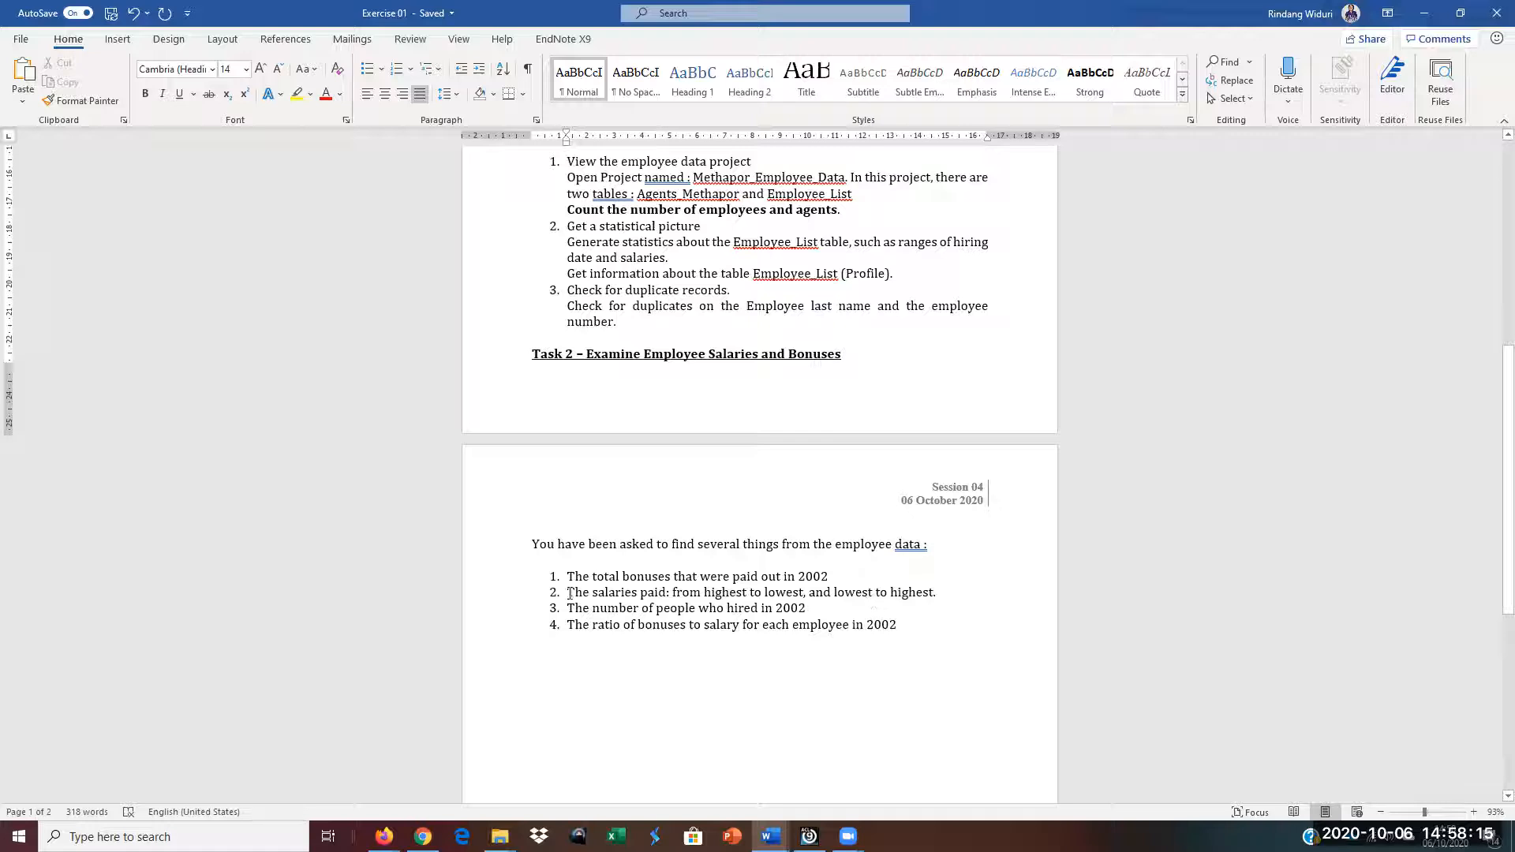
left_click_drag(570, 597, 932, 593)
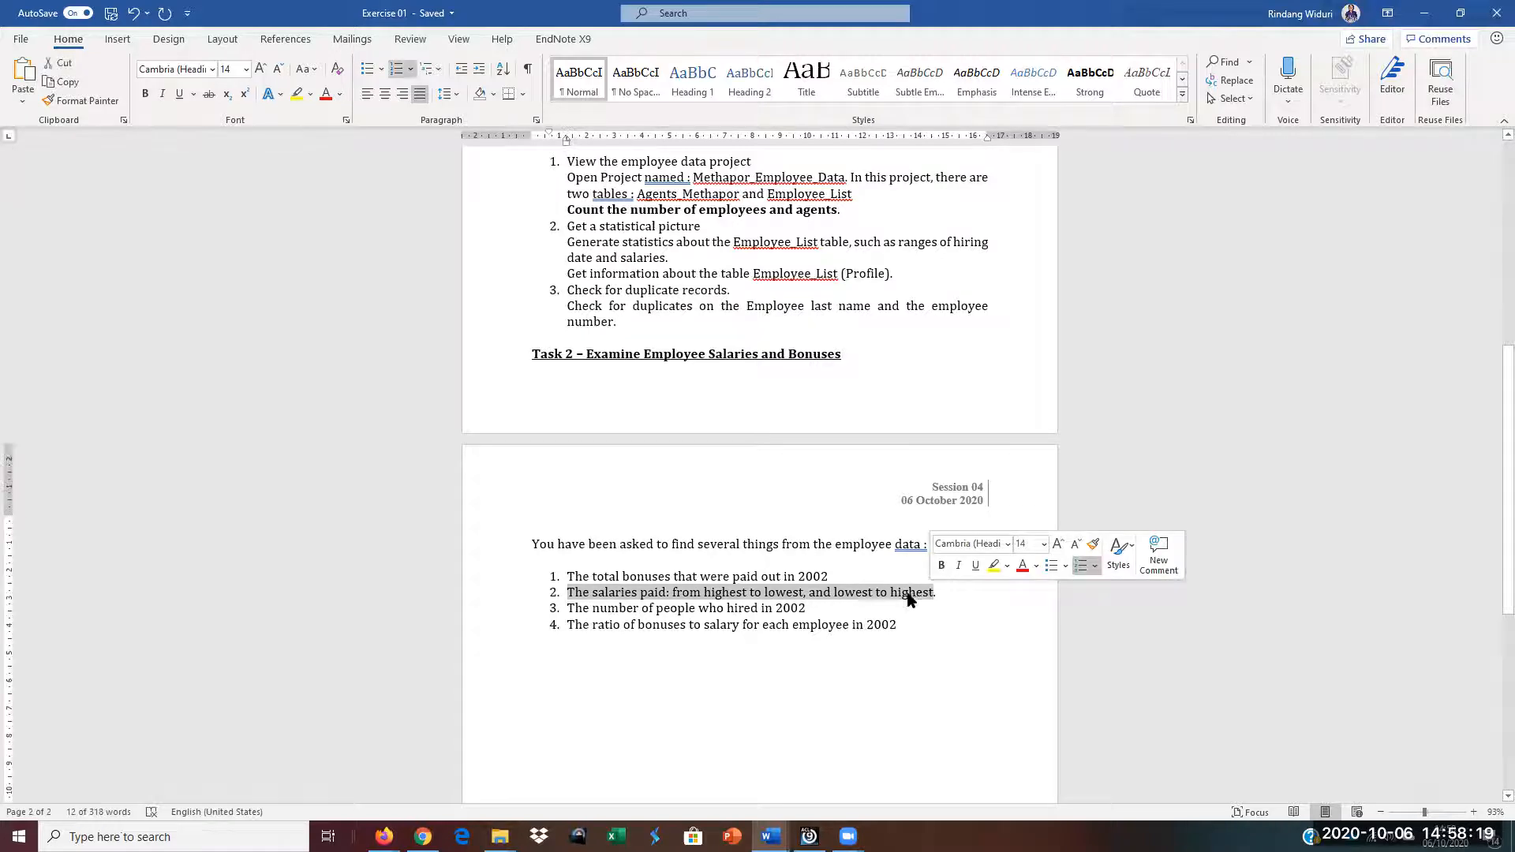
left_click(656, 598)
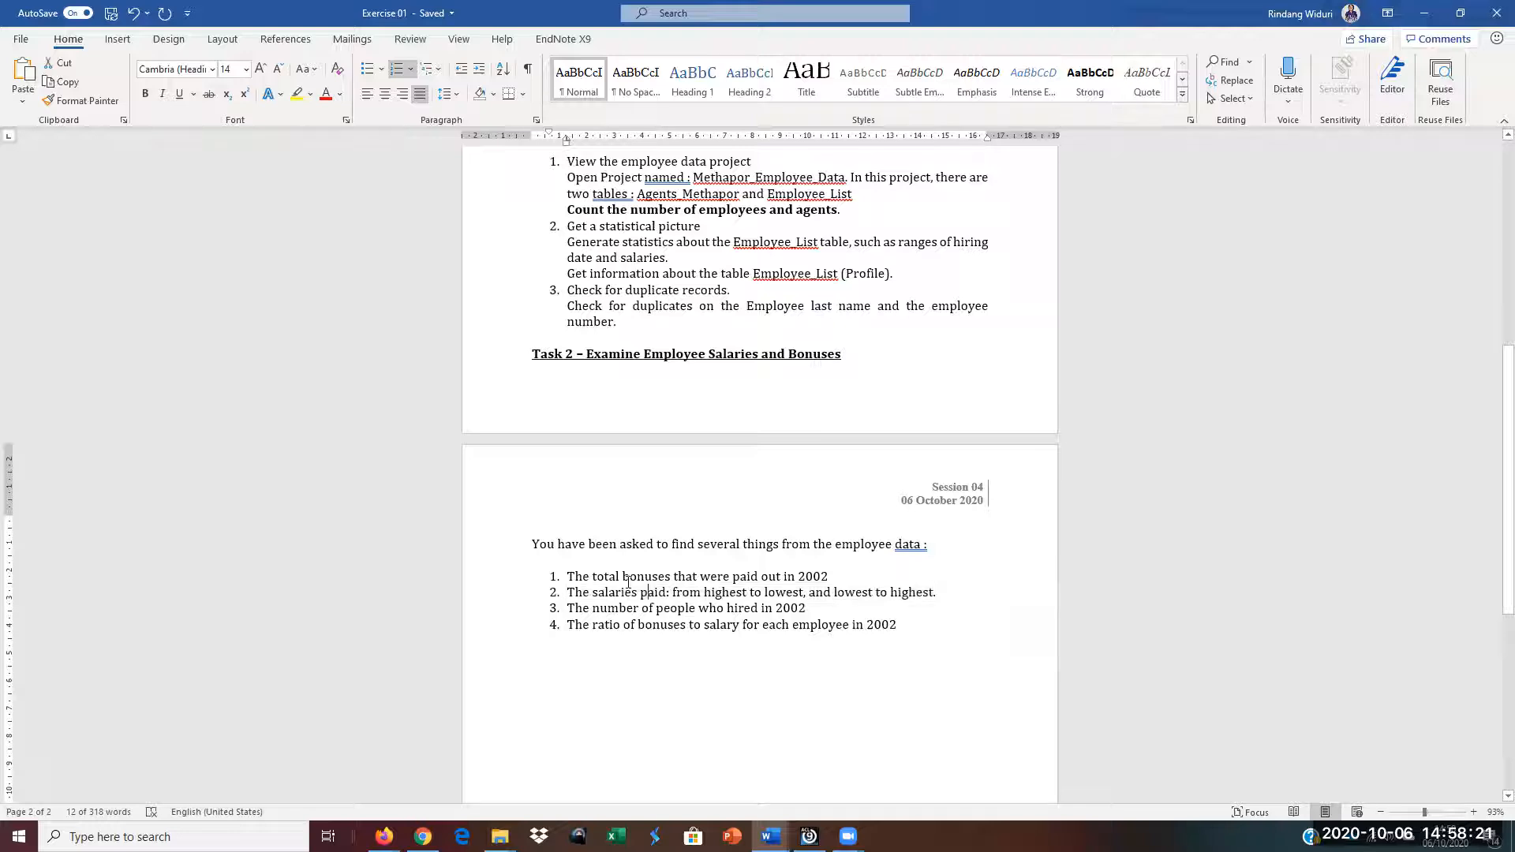
Step: Switch to ACL and generate statistics on the Salary field of the Employee_List table, output to screen
mouse_move(809, 836)
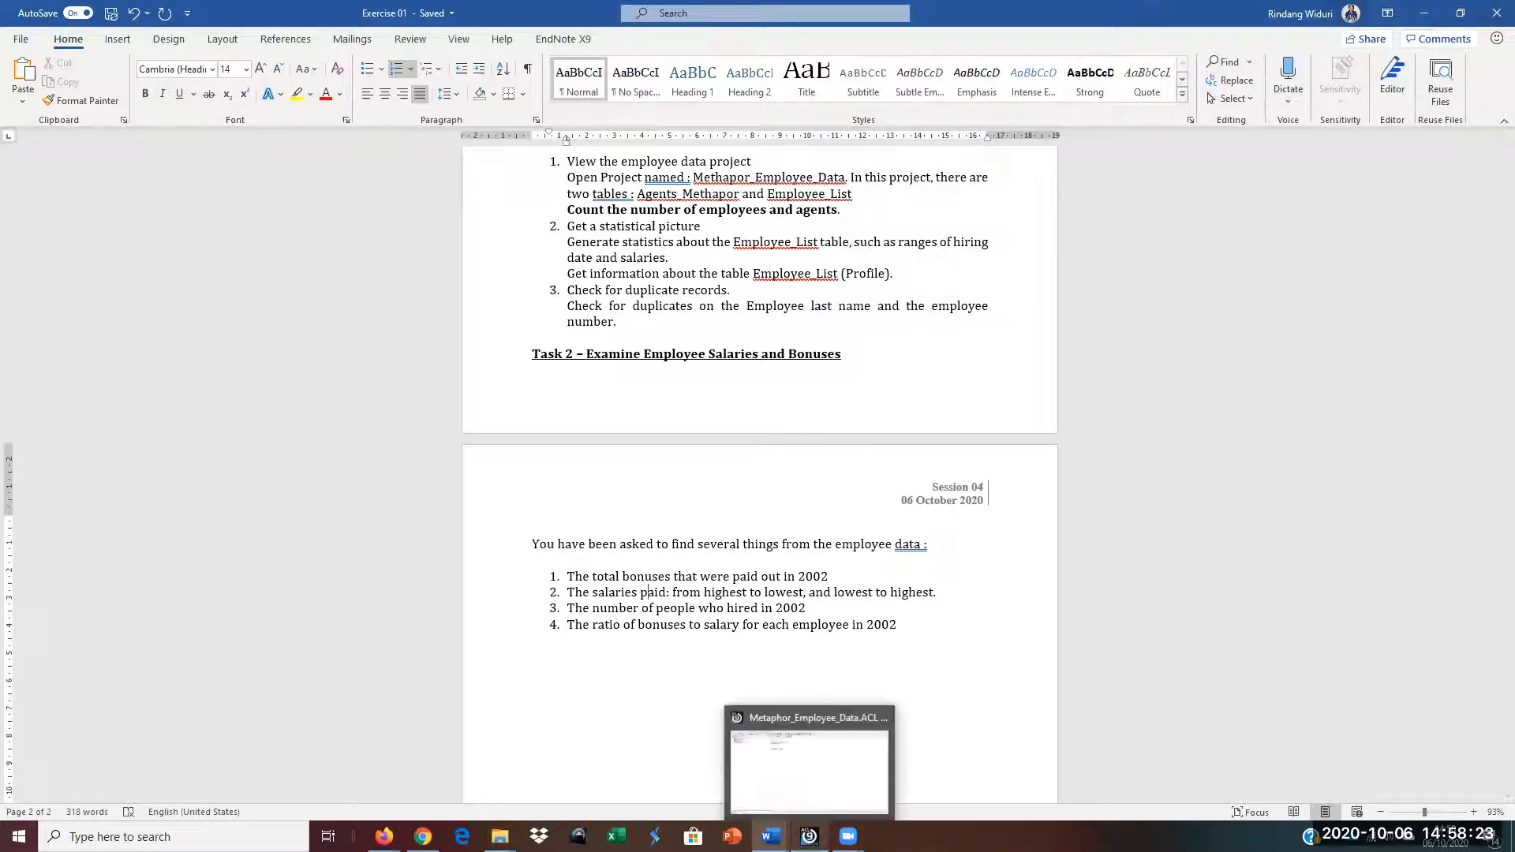
left_click(812, 773)
left_click(511, 79)
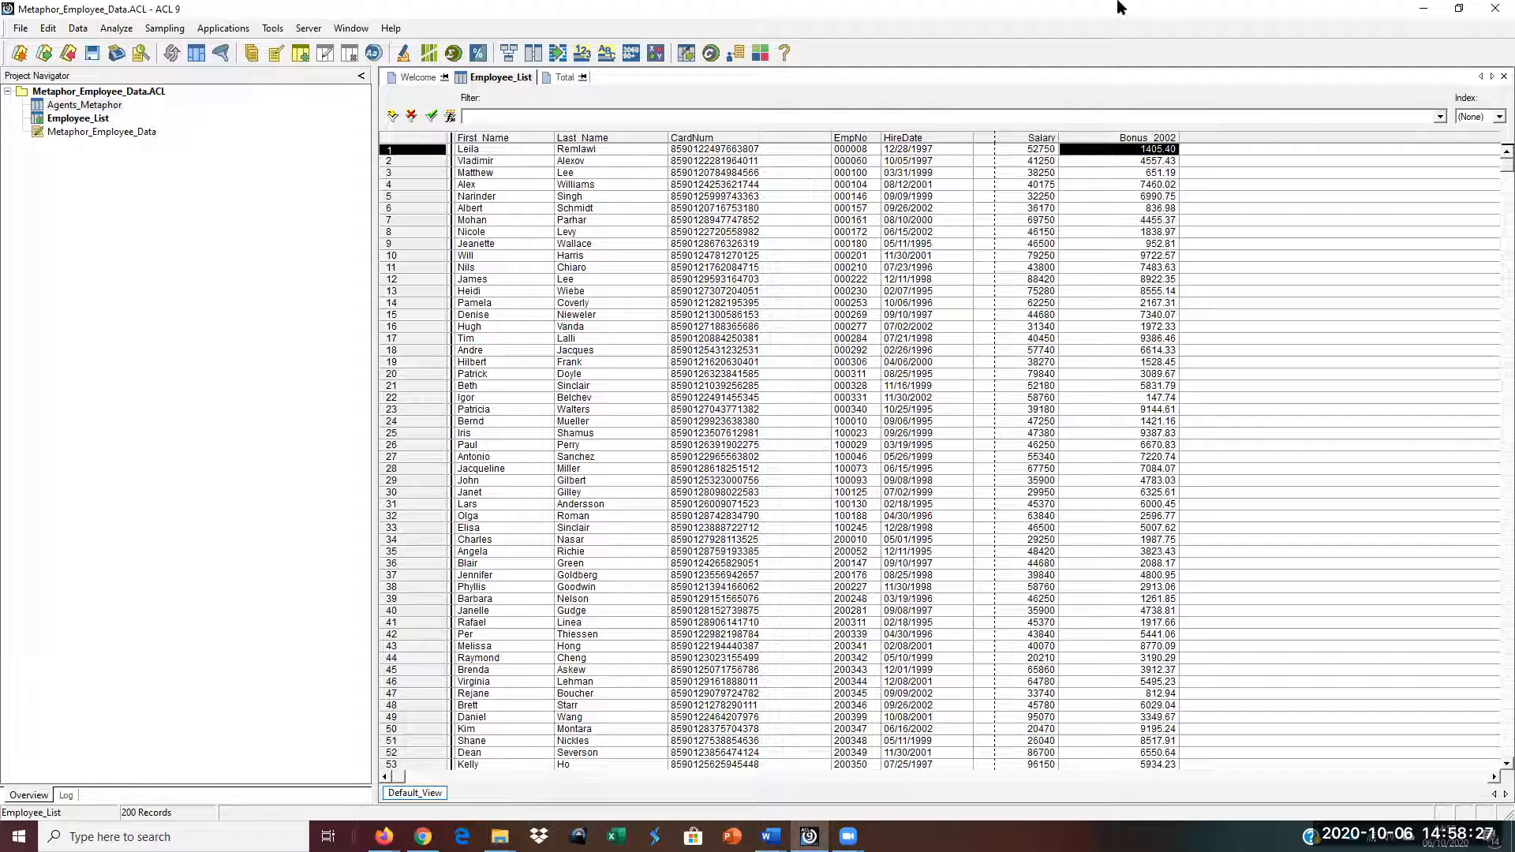
left_click(118, 31)
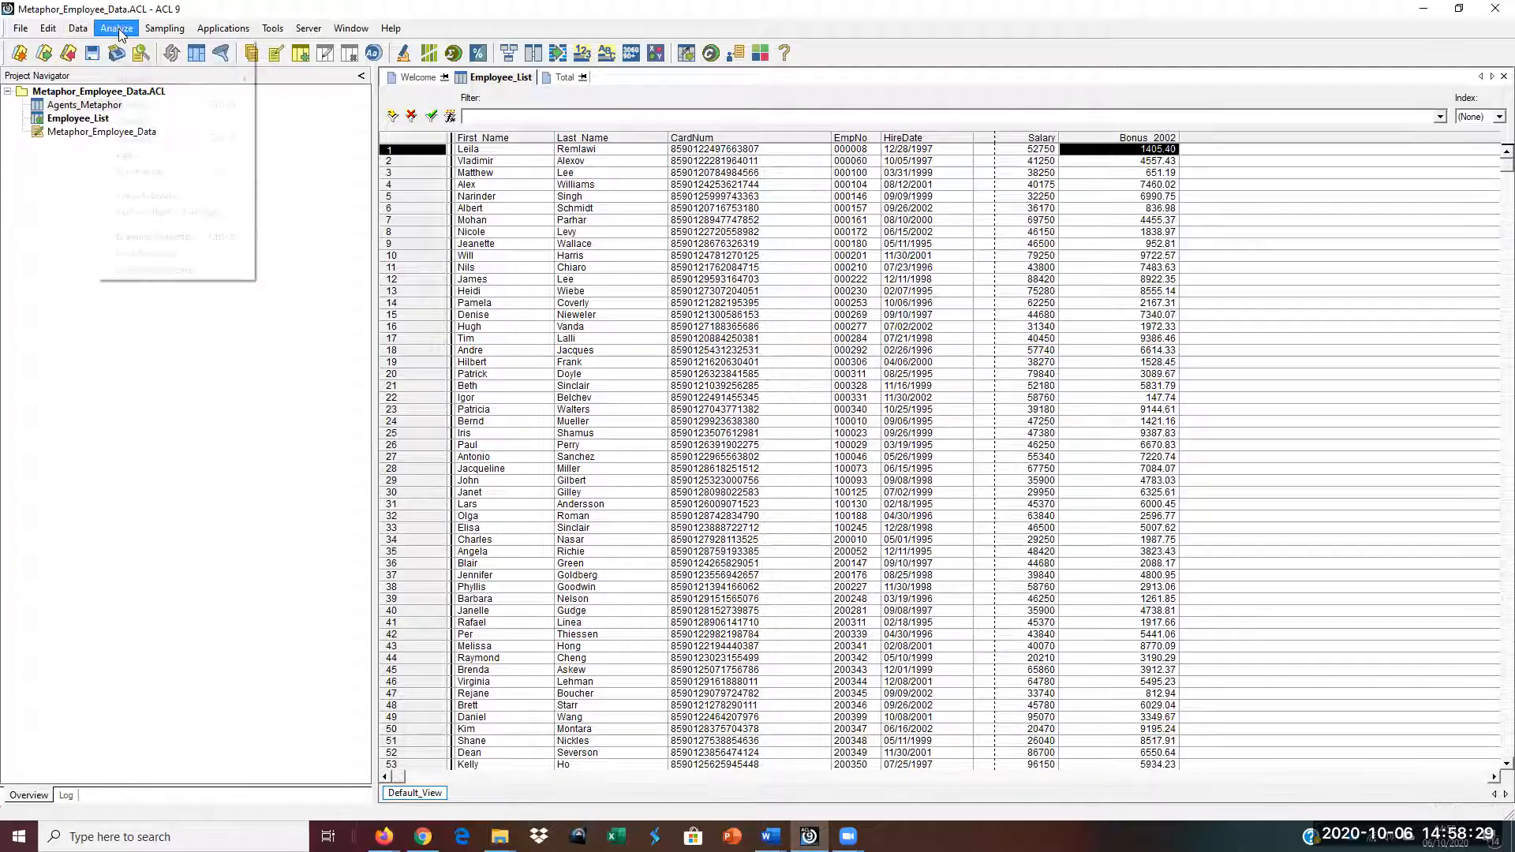
mouse_move(135, 80)
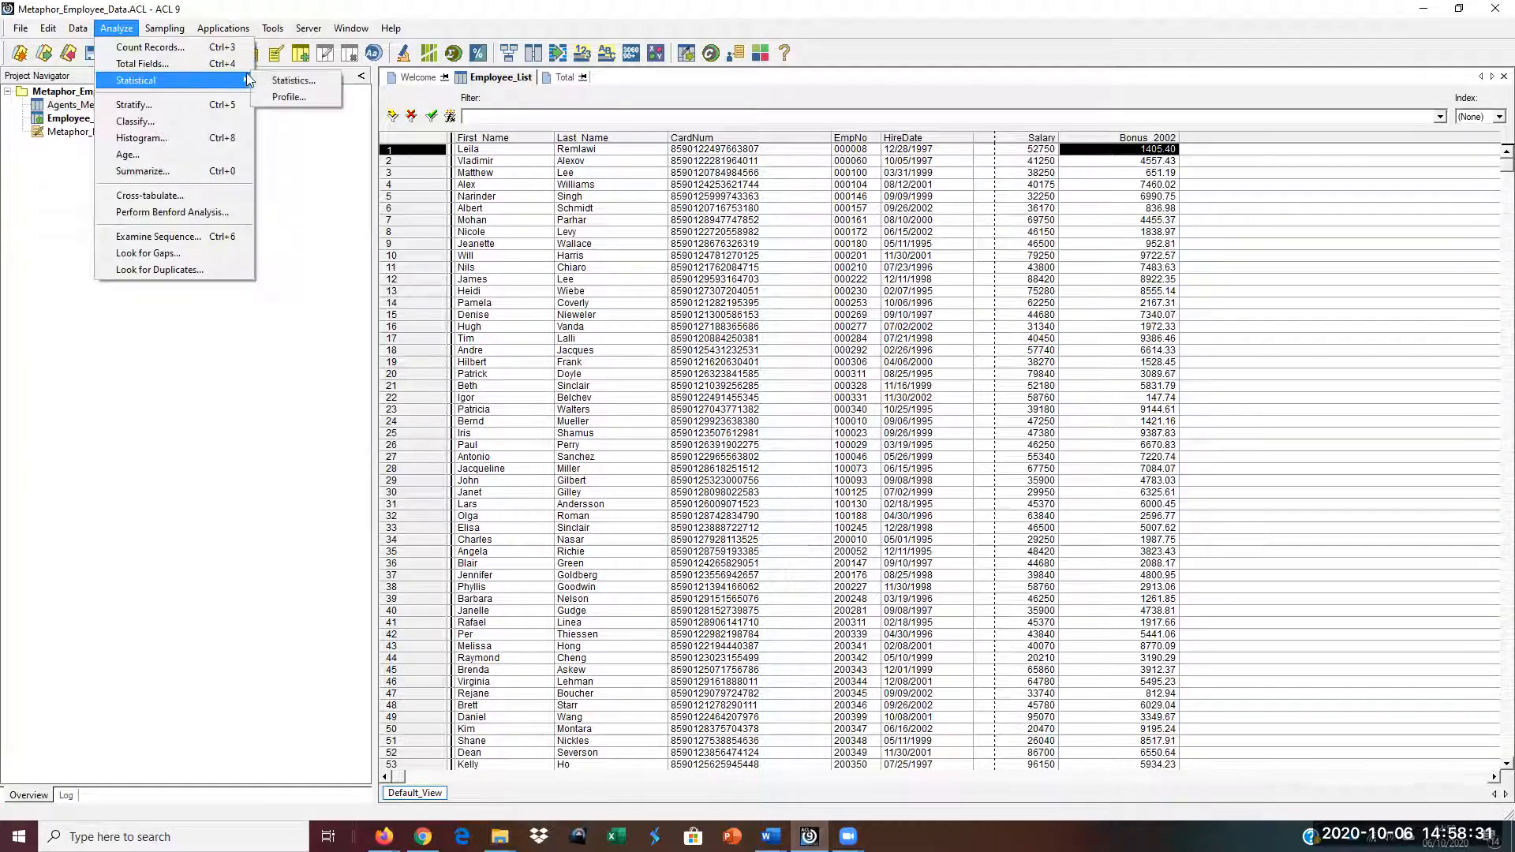
left_click(286, 79)
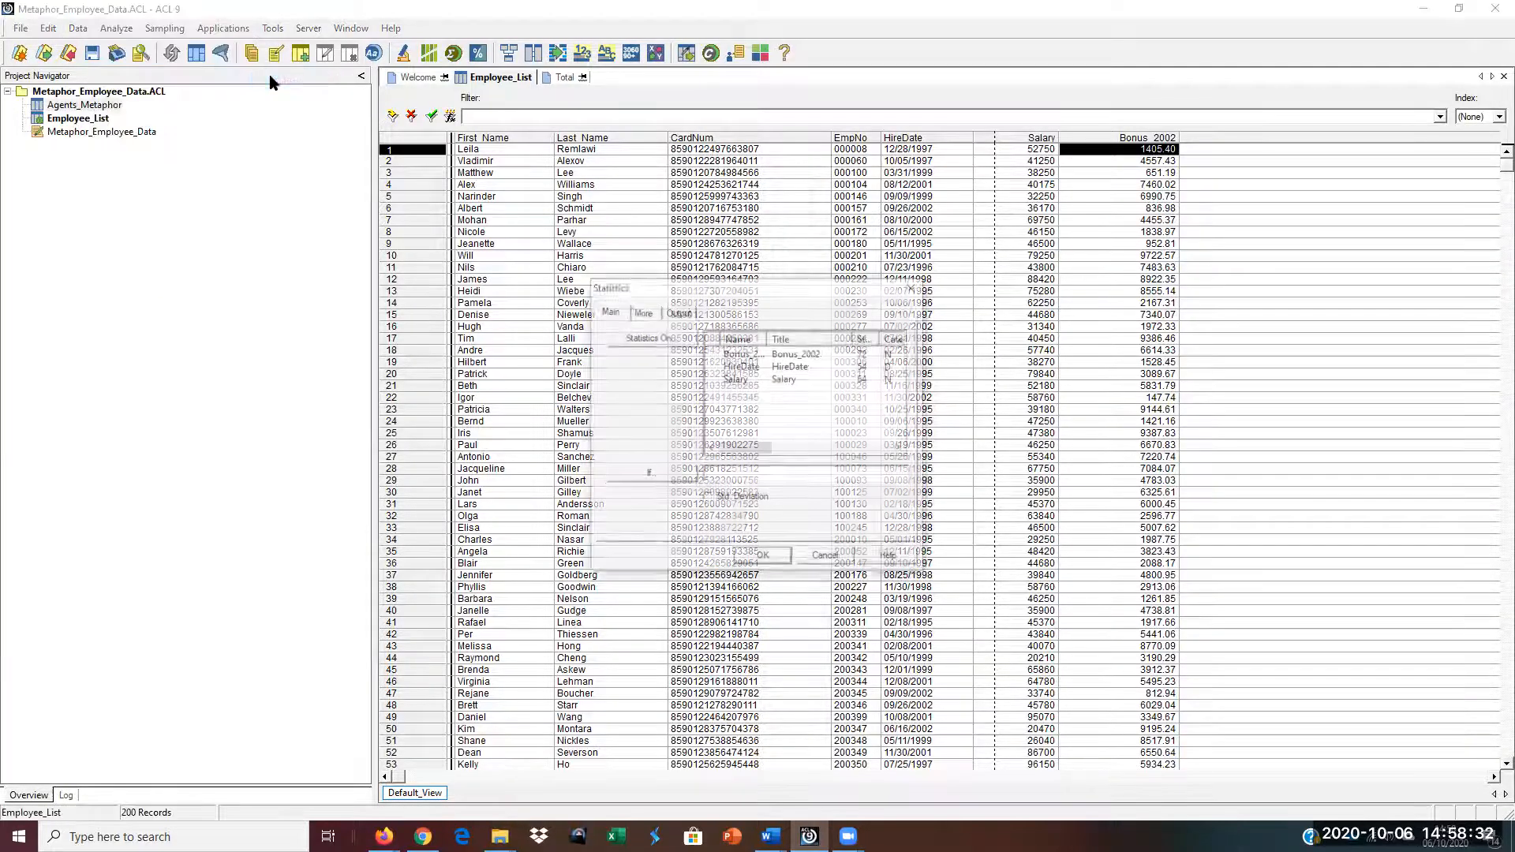
left_click(722, 380)
left_click(681, 313)
left_click(613, 315)
left_click(767, 558)
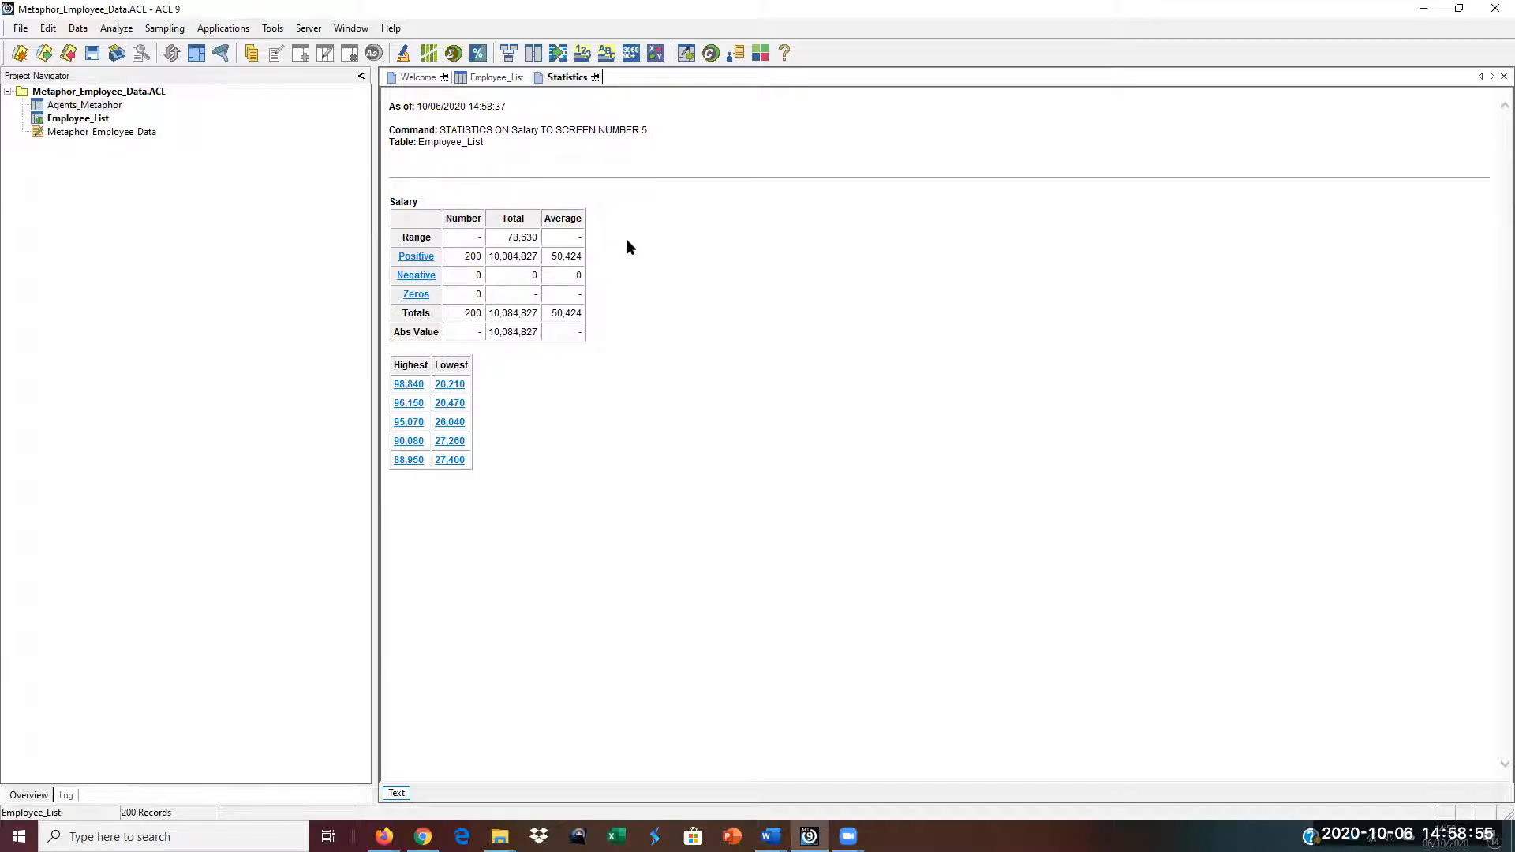
Step: Copy the entire Salary statistics output and paste it below the bonus total in Word's Document1
key("ctrl+a")
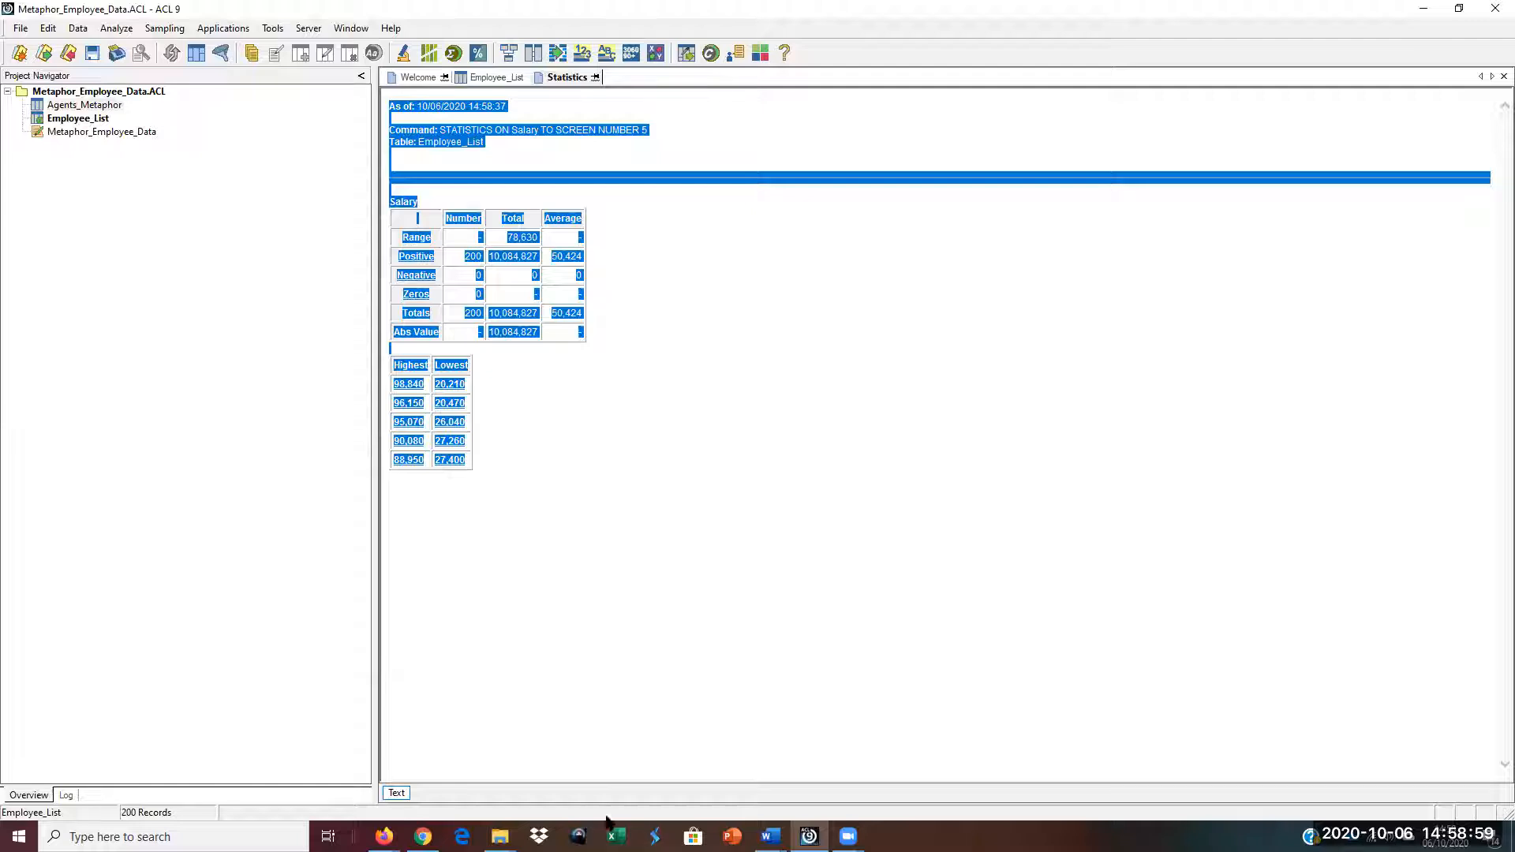
mouse_move(771, 836)
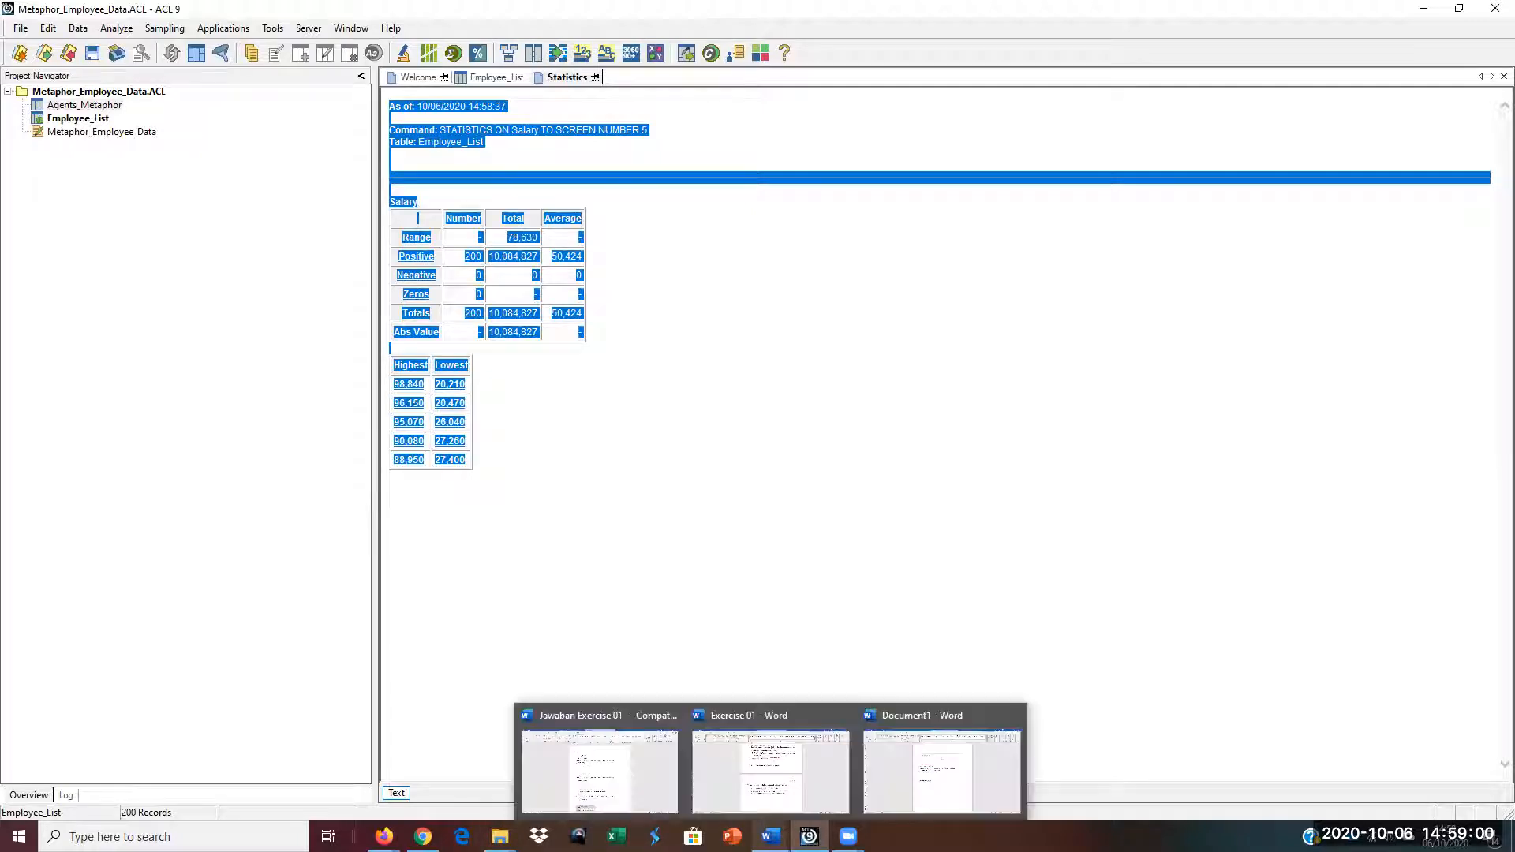
left_click(937, 769)
key("ctrl+v")
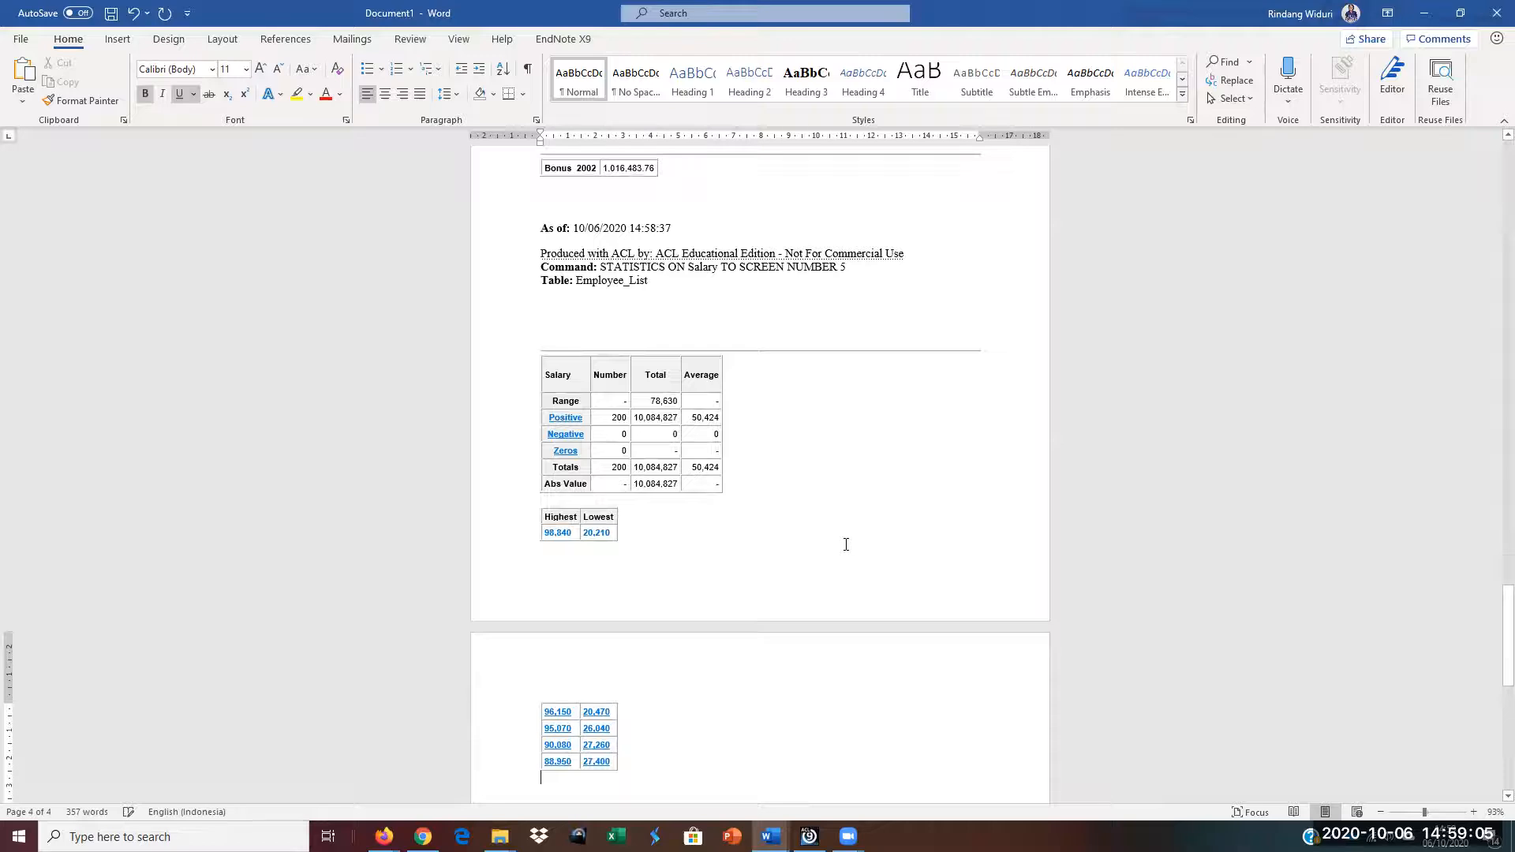
Step: Paste a copy of the JAWABAN 01 heading above the Salary statistics and change it to "JAWABAN 02: SALARIES PAID"
scroll(846, 544, "up", 4)
left_click_drag(542, 206, 688, 211)
key("ctrl+c")
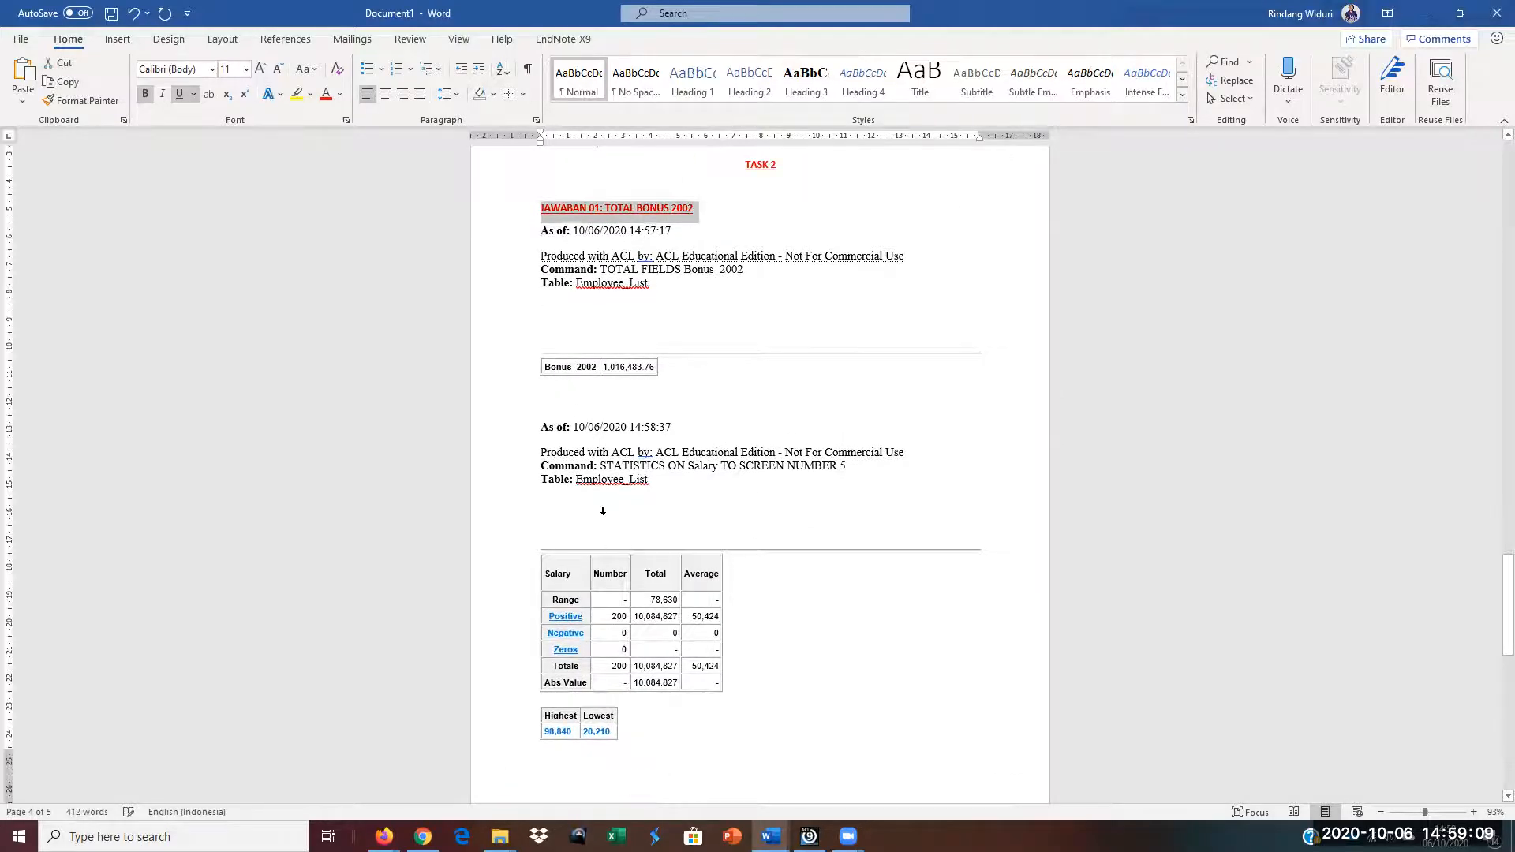
left_click(583, 404)
key("ctrl+v")
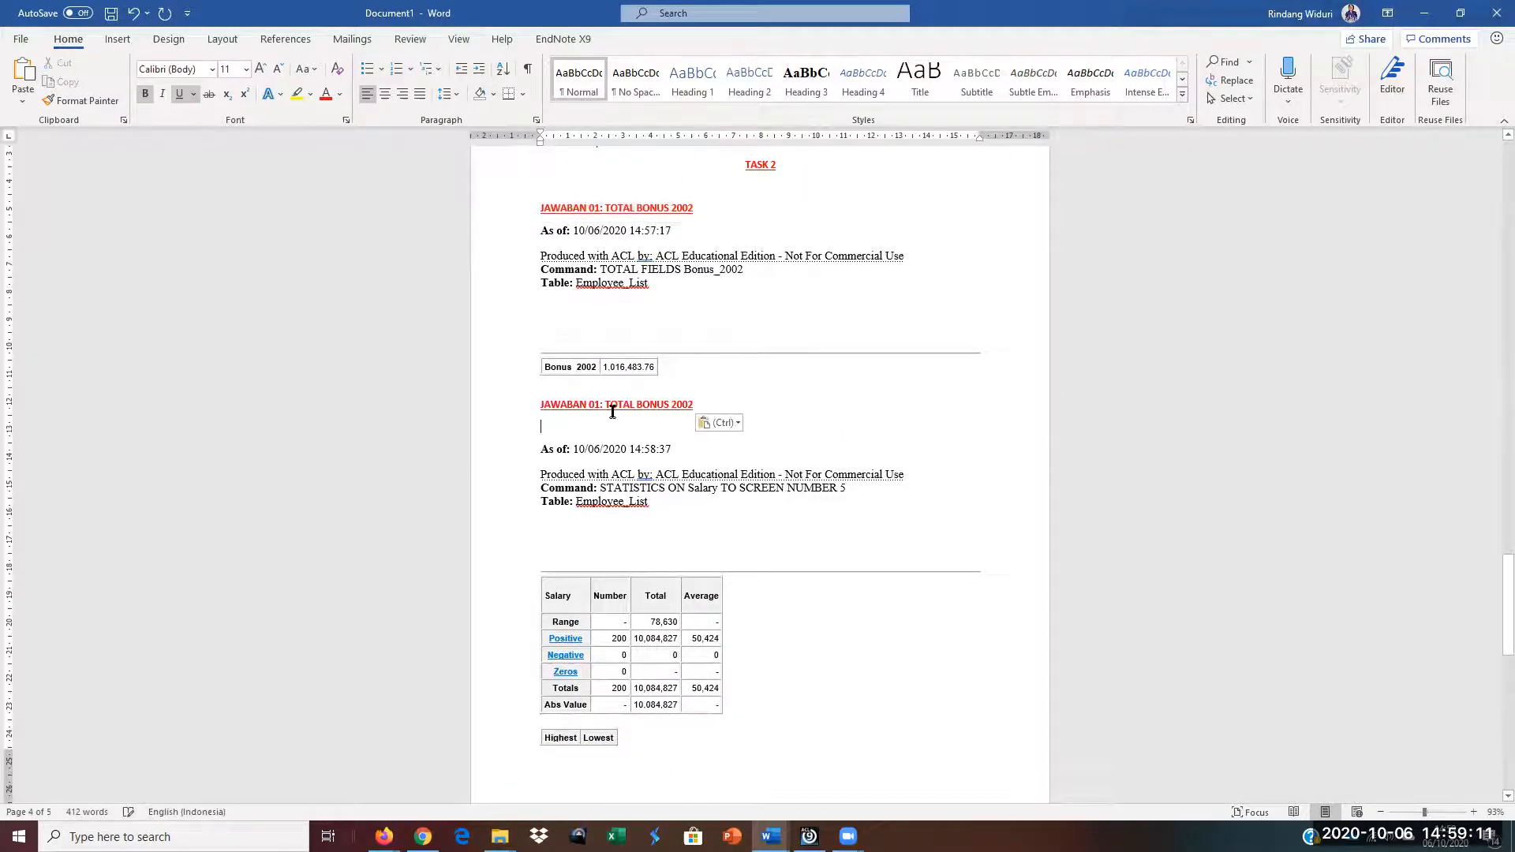
left_click(601, 403)
key("BackSpace")
type("2")
left_click_drag(604, 404, 694, 404)
type("SAL")
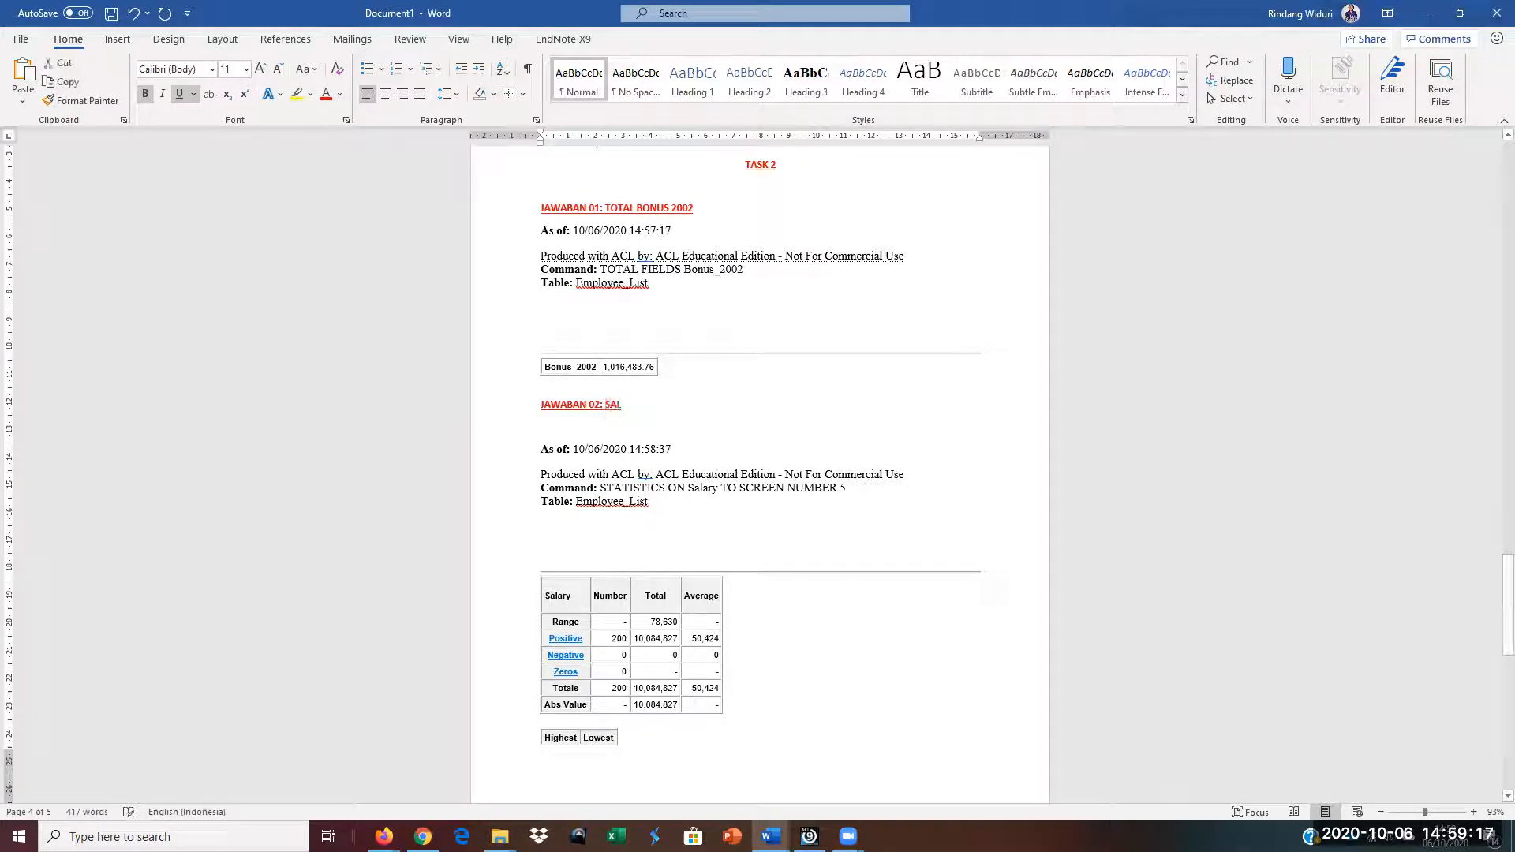
type("ARIES PAID")
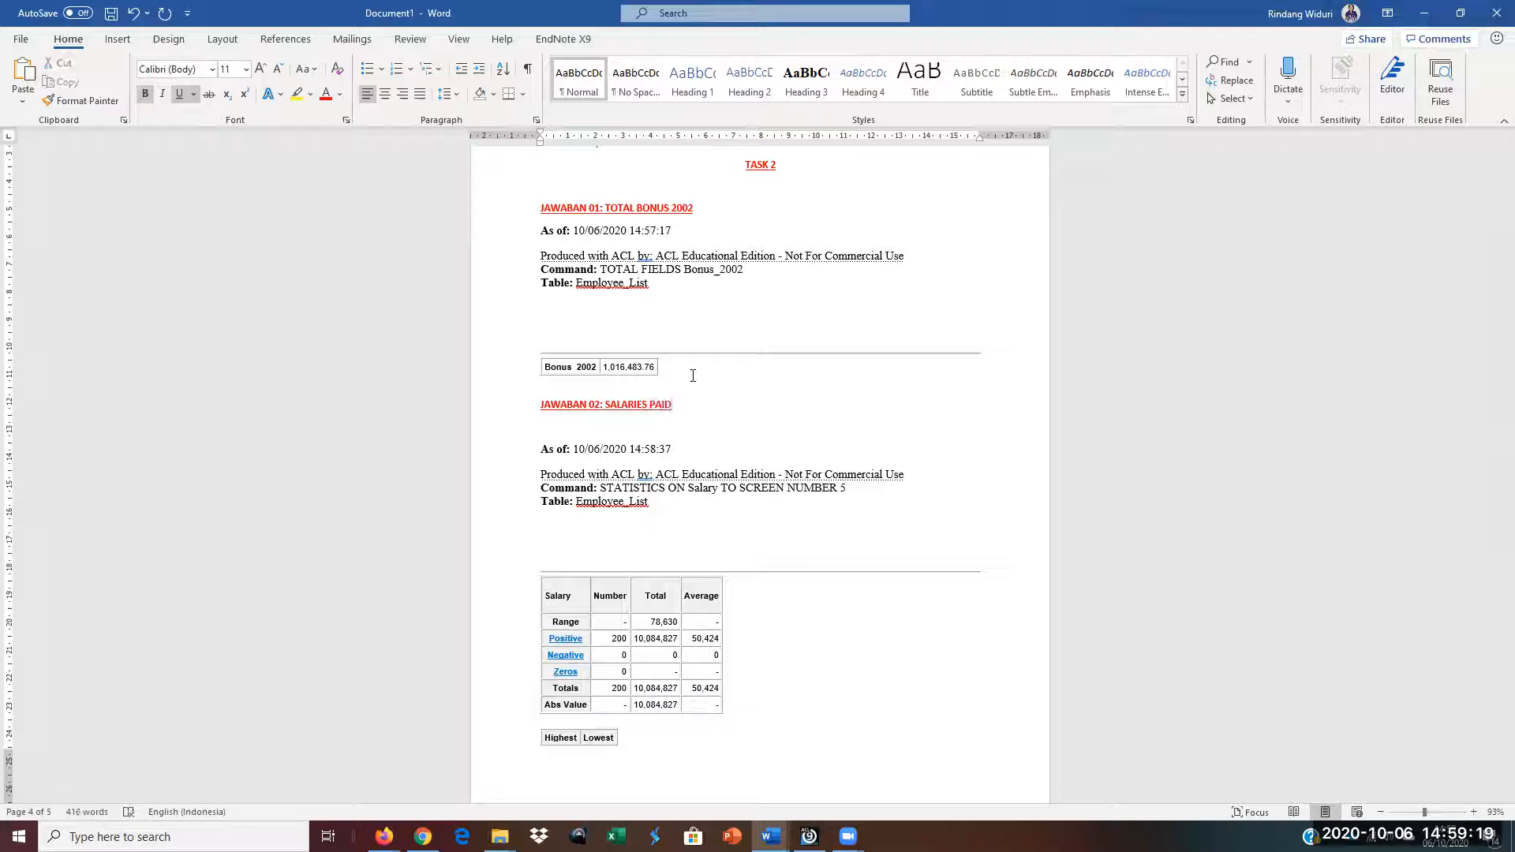
scroll(641, 534, "down", 5)
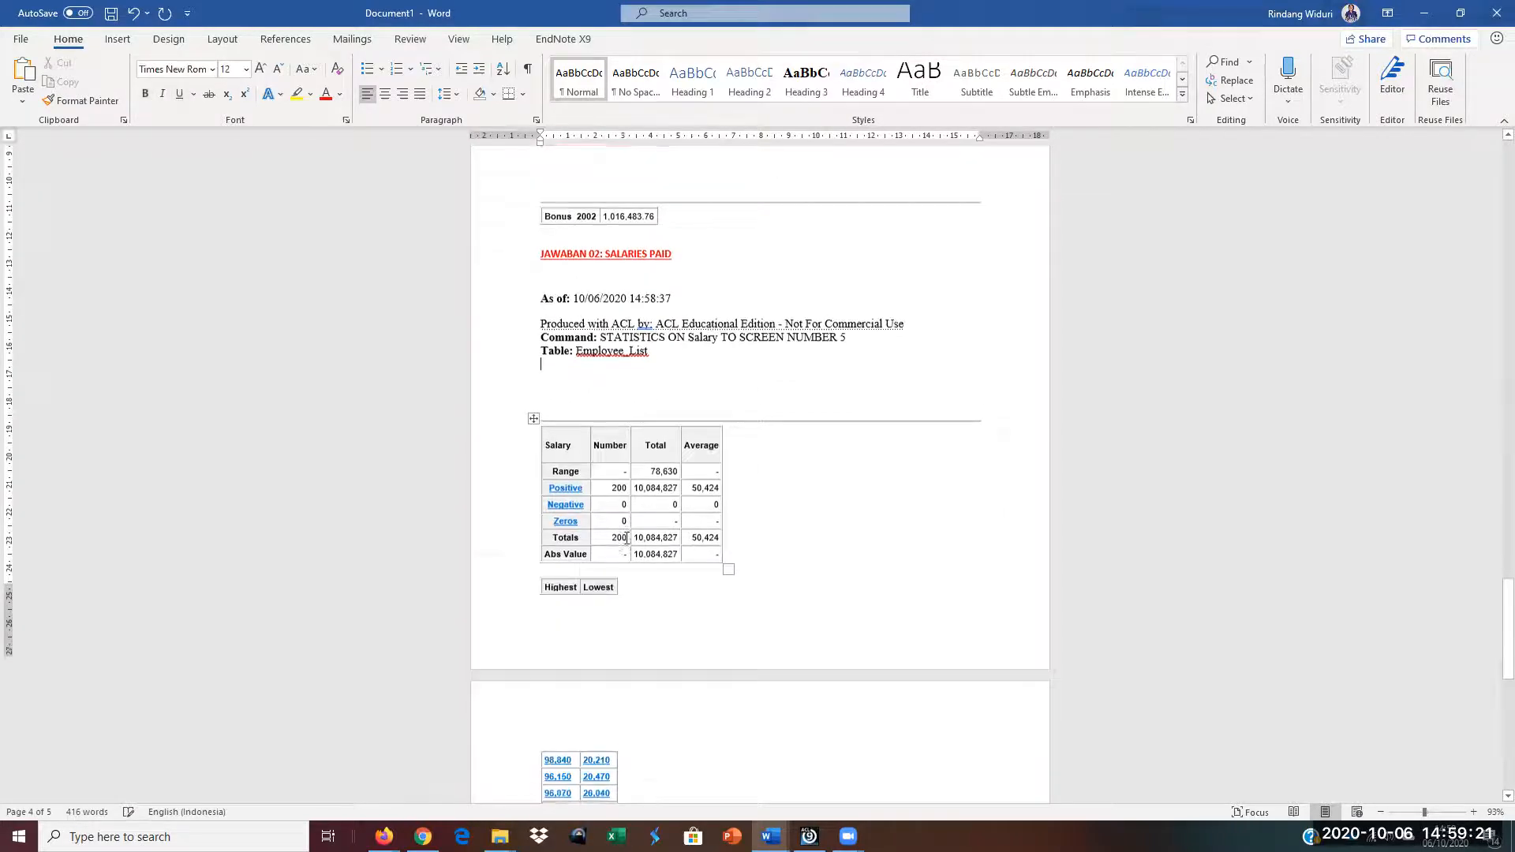
Step: Paste a copy of the "JAWABAN 01: TOTAL BONUS 2002" heading below the highest and lowest salaries at the end of Document1
scroll(663, 261, "up", 3)
scroll(595, 638, "down", 5)
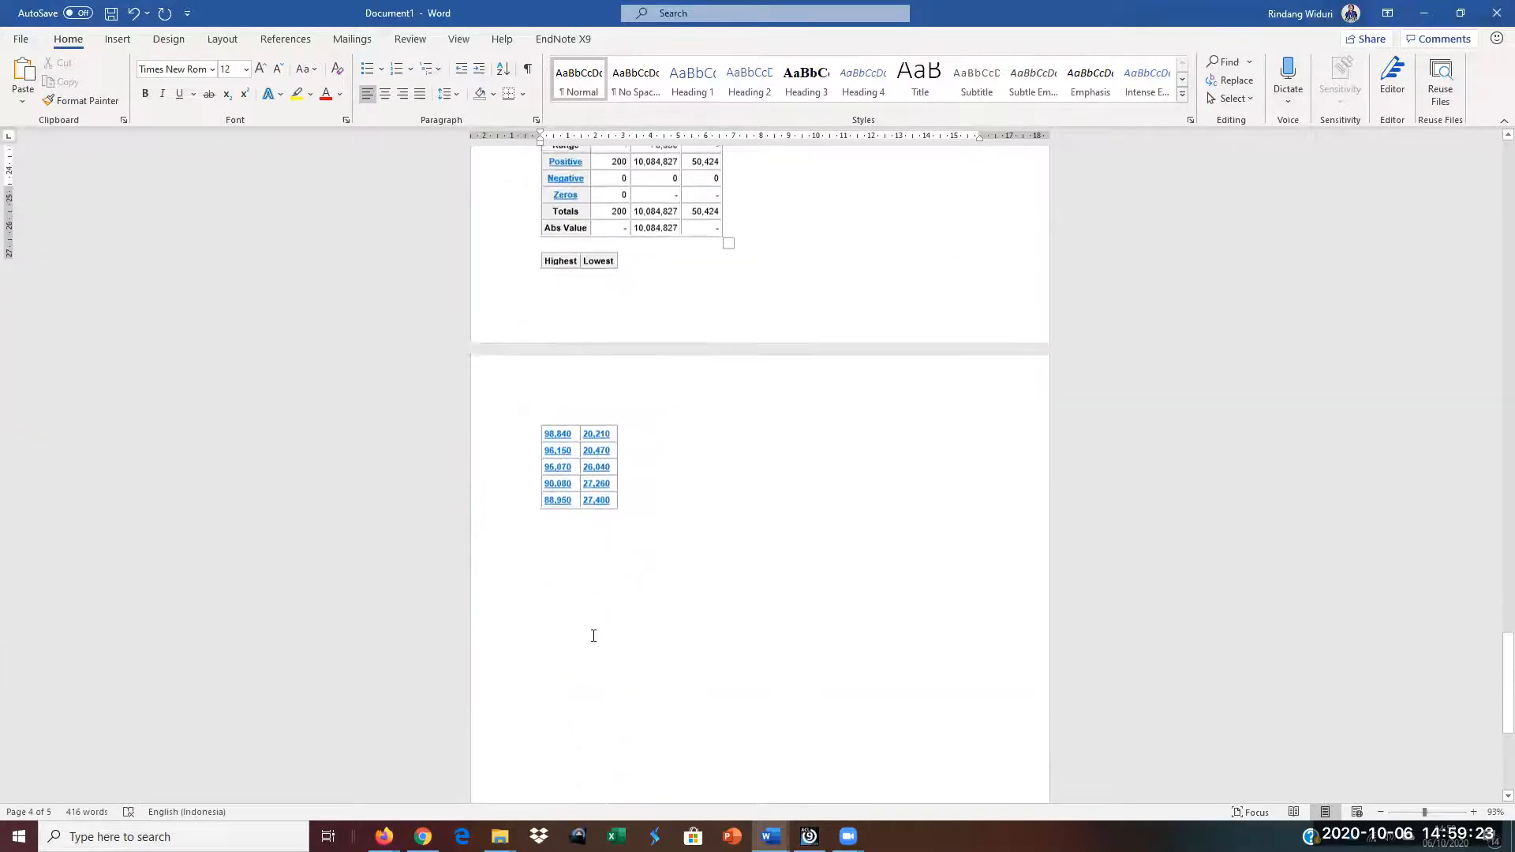
left_click(600, 442)
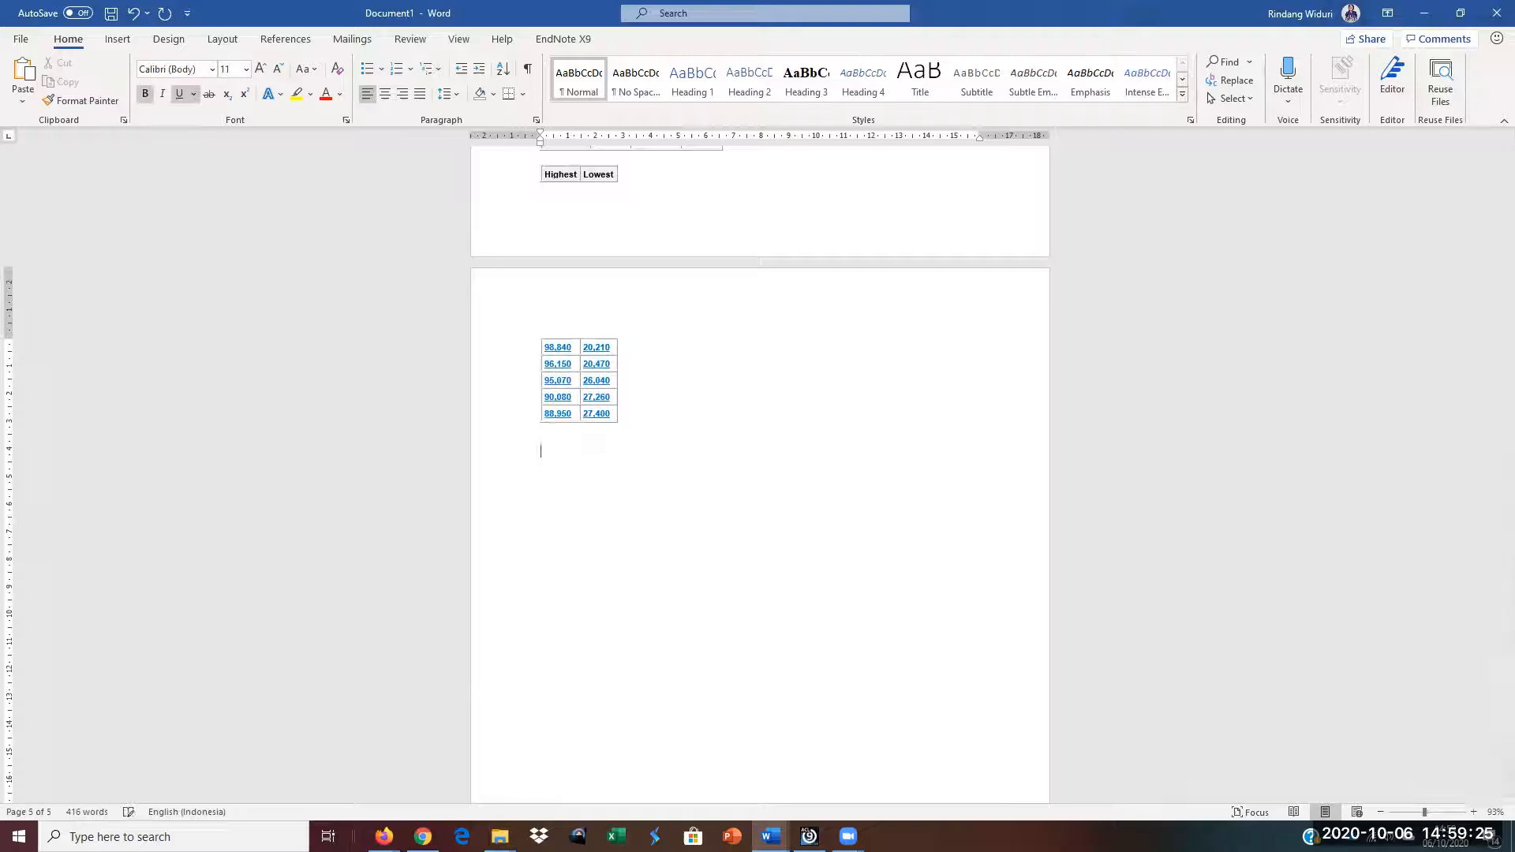
type("JAWABAN 01: TOTAL BONUS 2002")
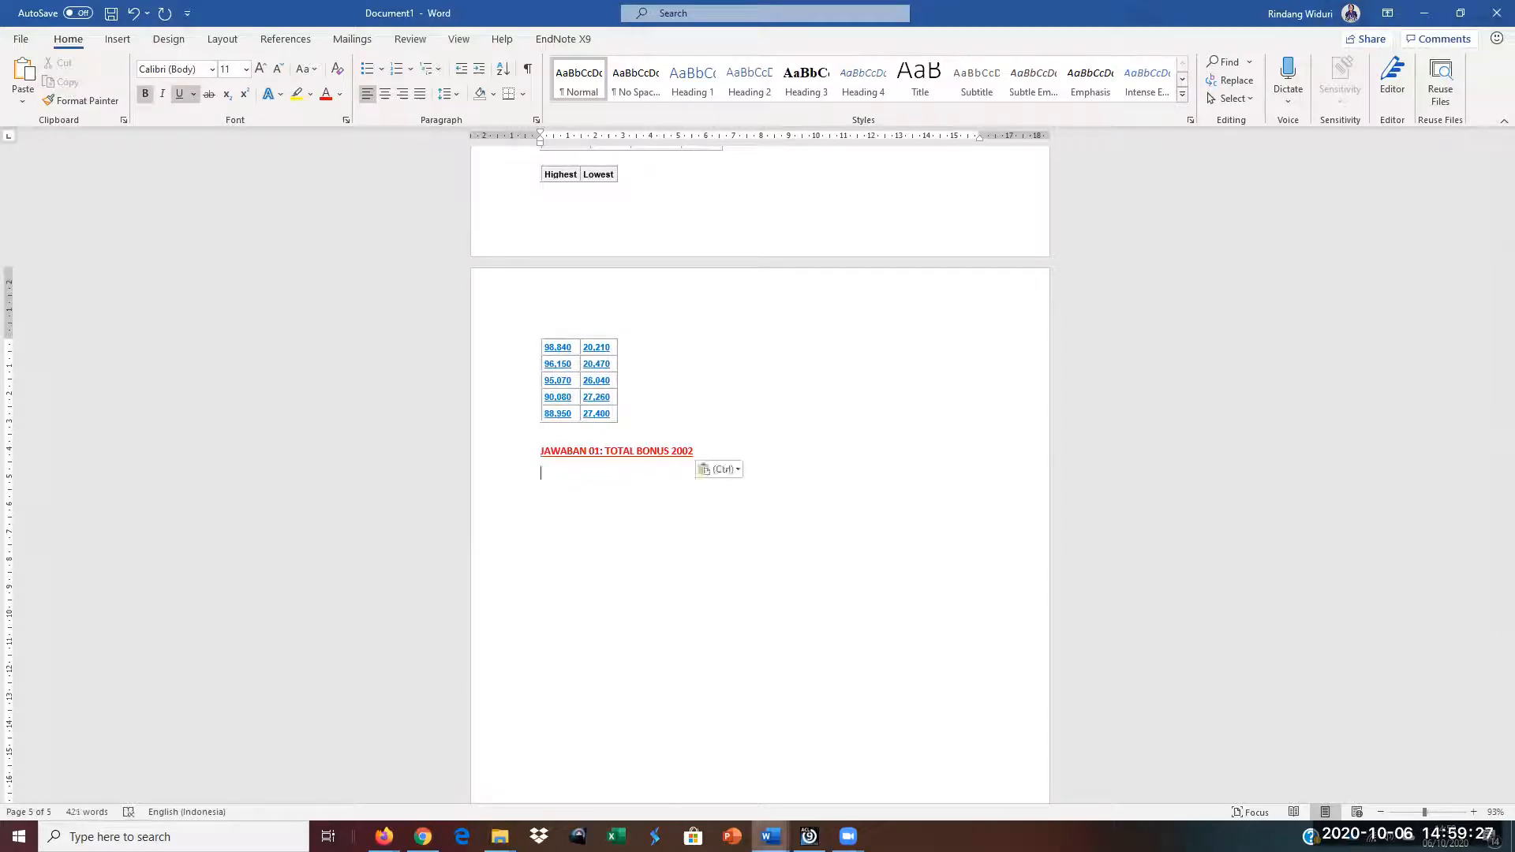
Step: Switch to the Exercise 01 document and read Task 2 question 3 about the people hired in 2002
mouse_move(771, 836)
left_click(759, 770)
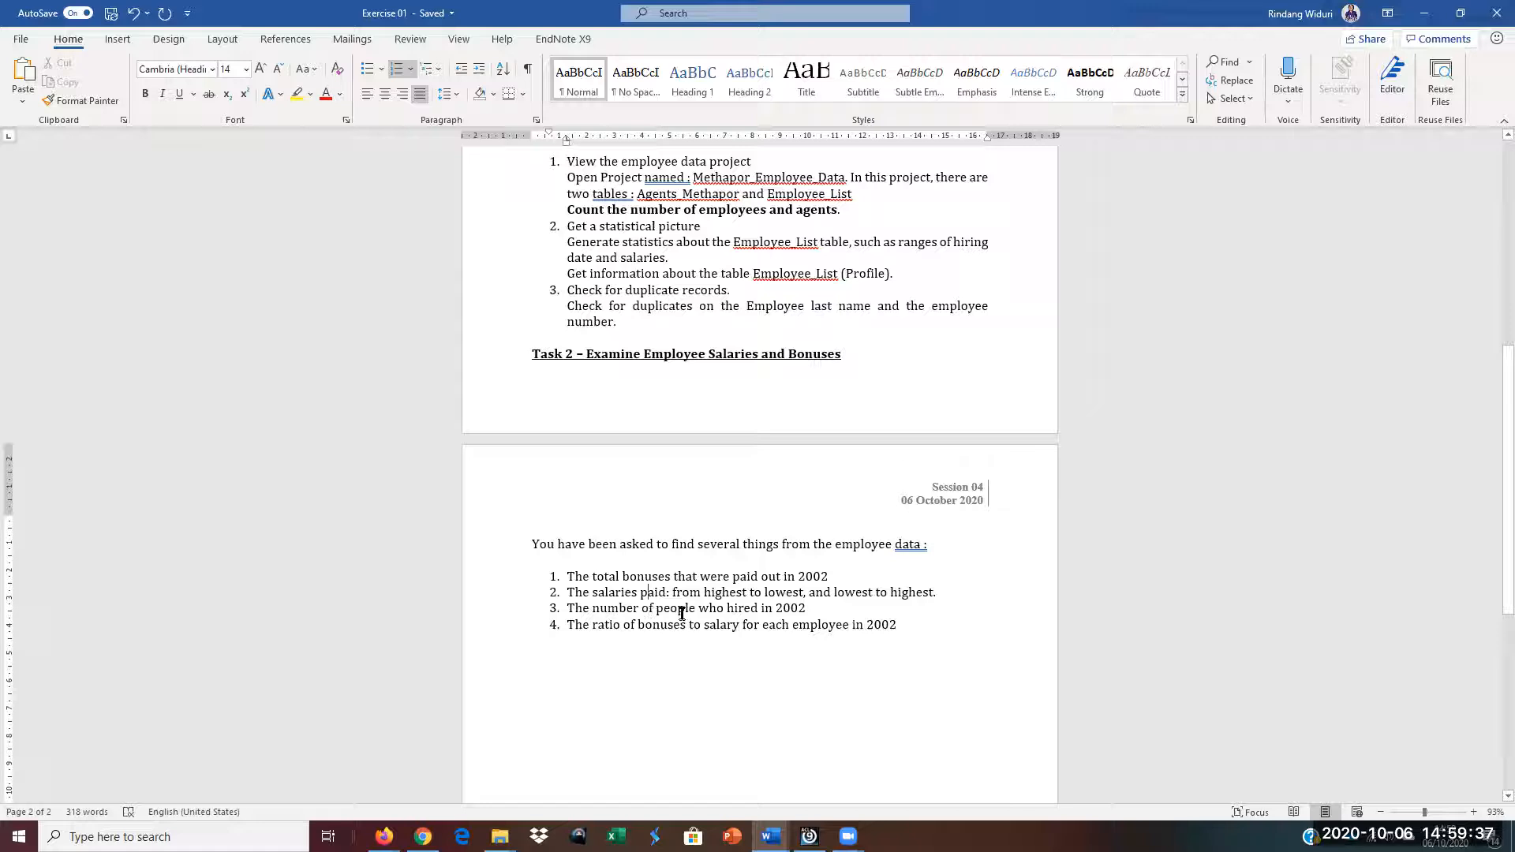
left_click_drag(797, 609, 801, 608)
left_click(752, 608)
Step: Switch to ACL and examine the HireDate column of the Employee_List table
mouse_move(809, 836)
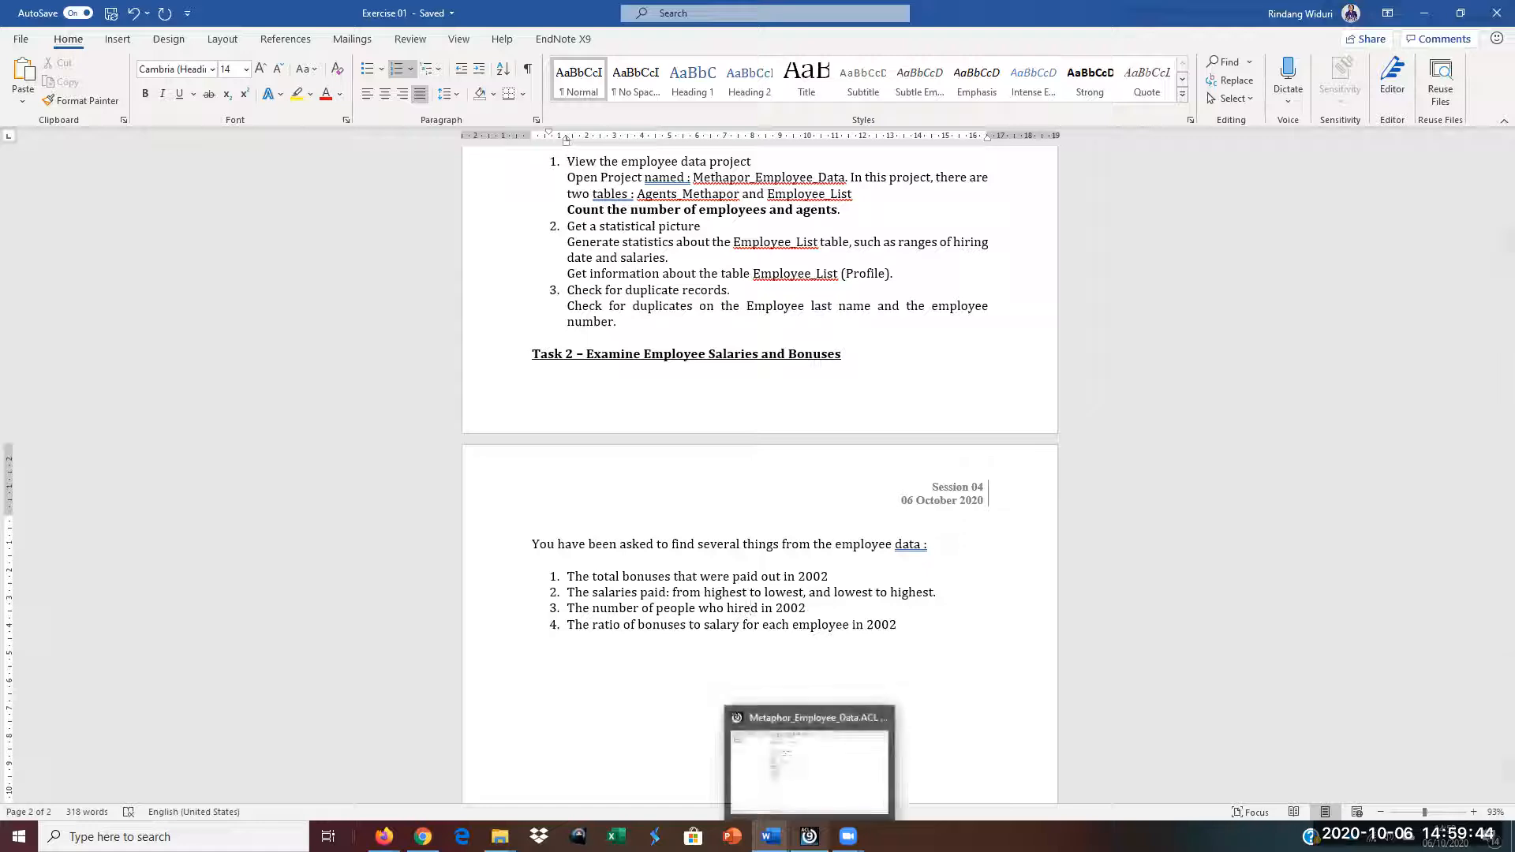
left_click(805, 791)
key("ctrl+a")
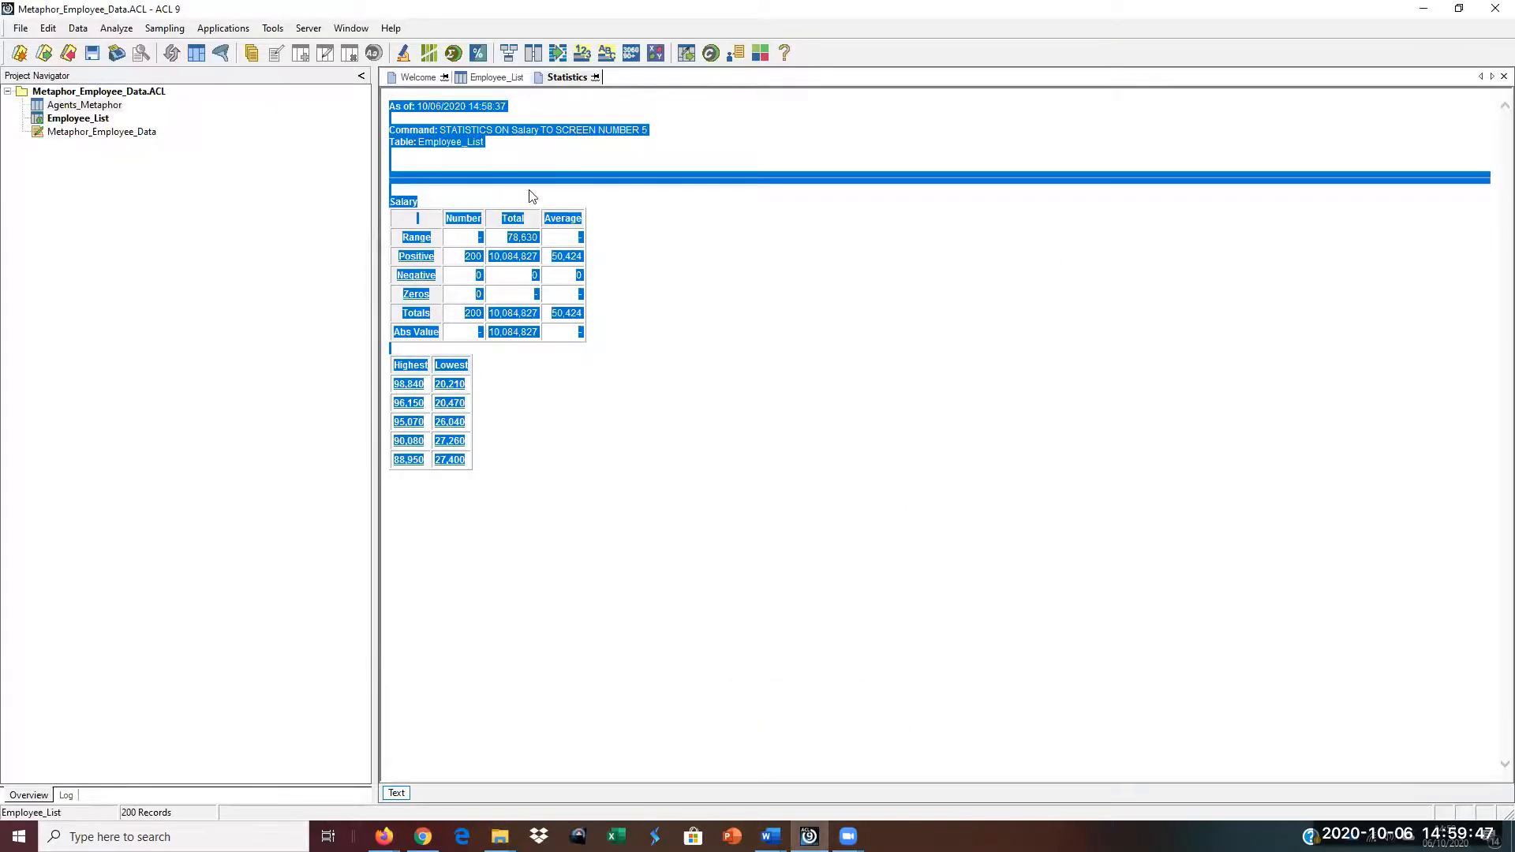
left_click(500, 82)
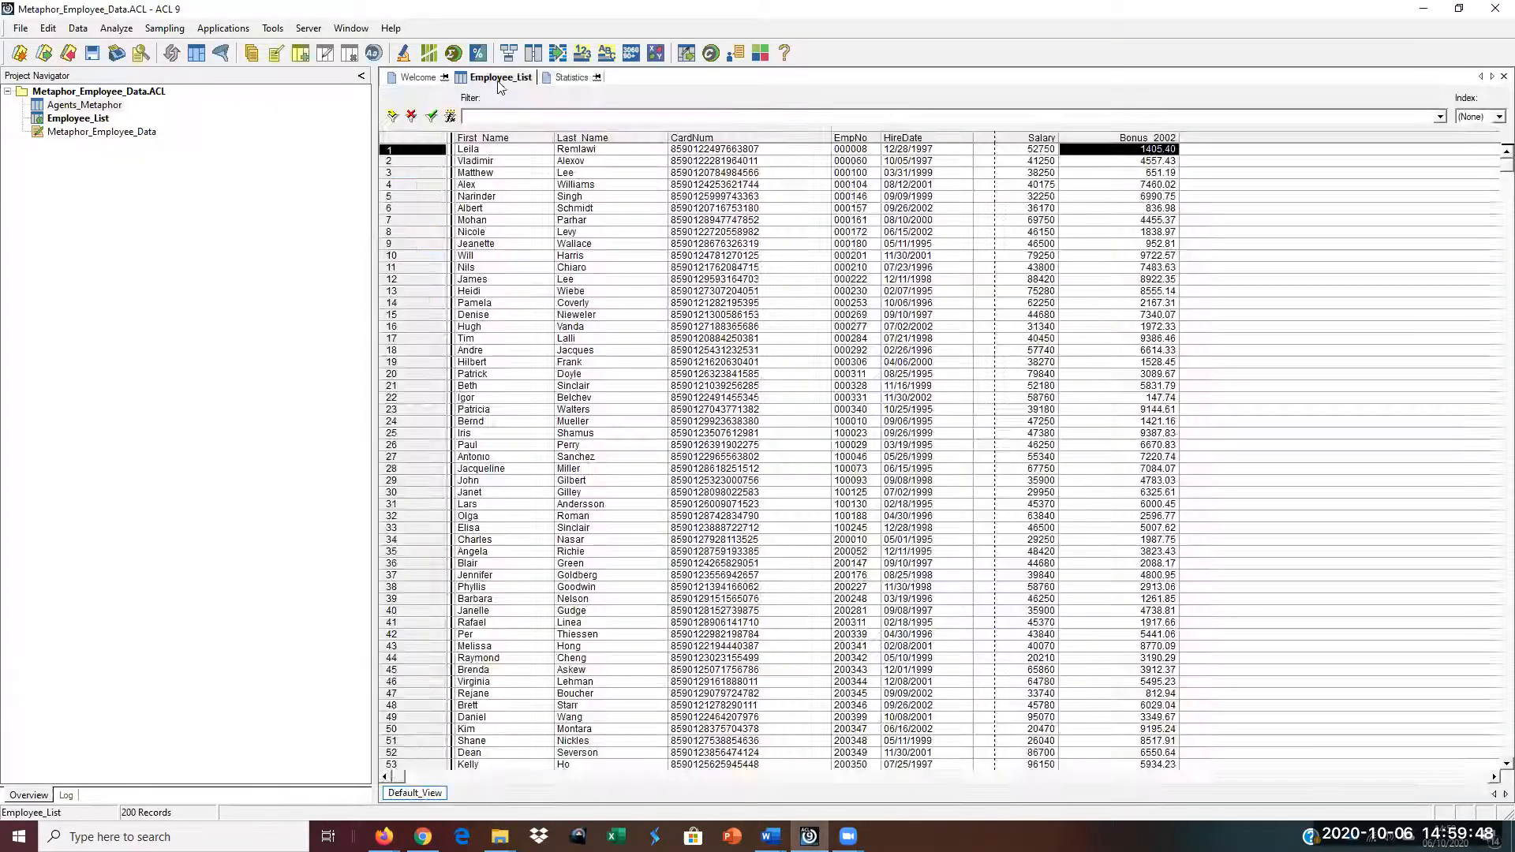
left_click(931, 138)
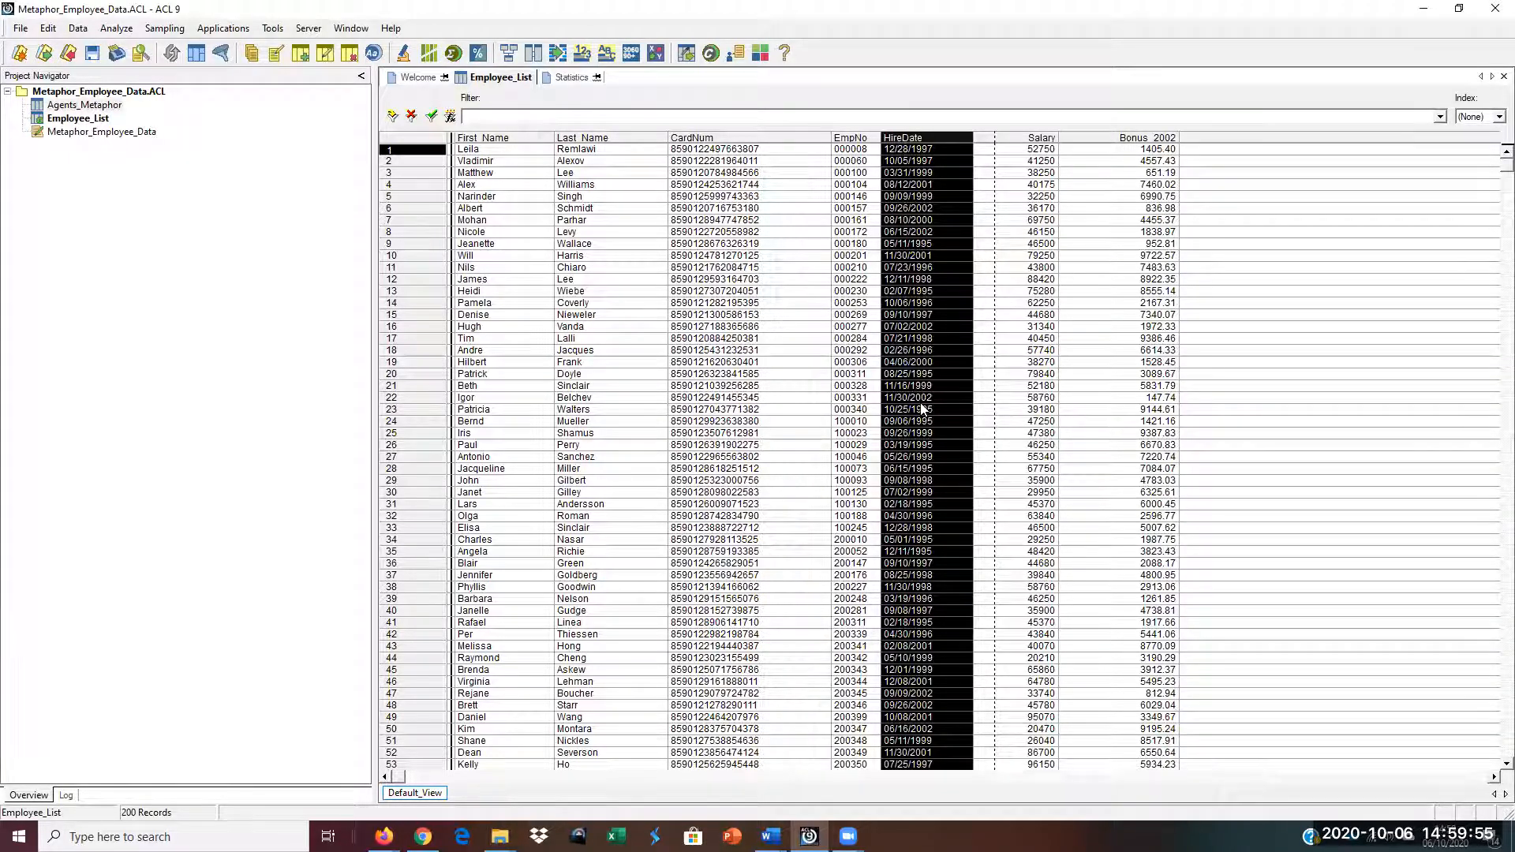
left_click(918, 390)
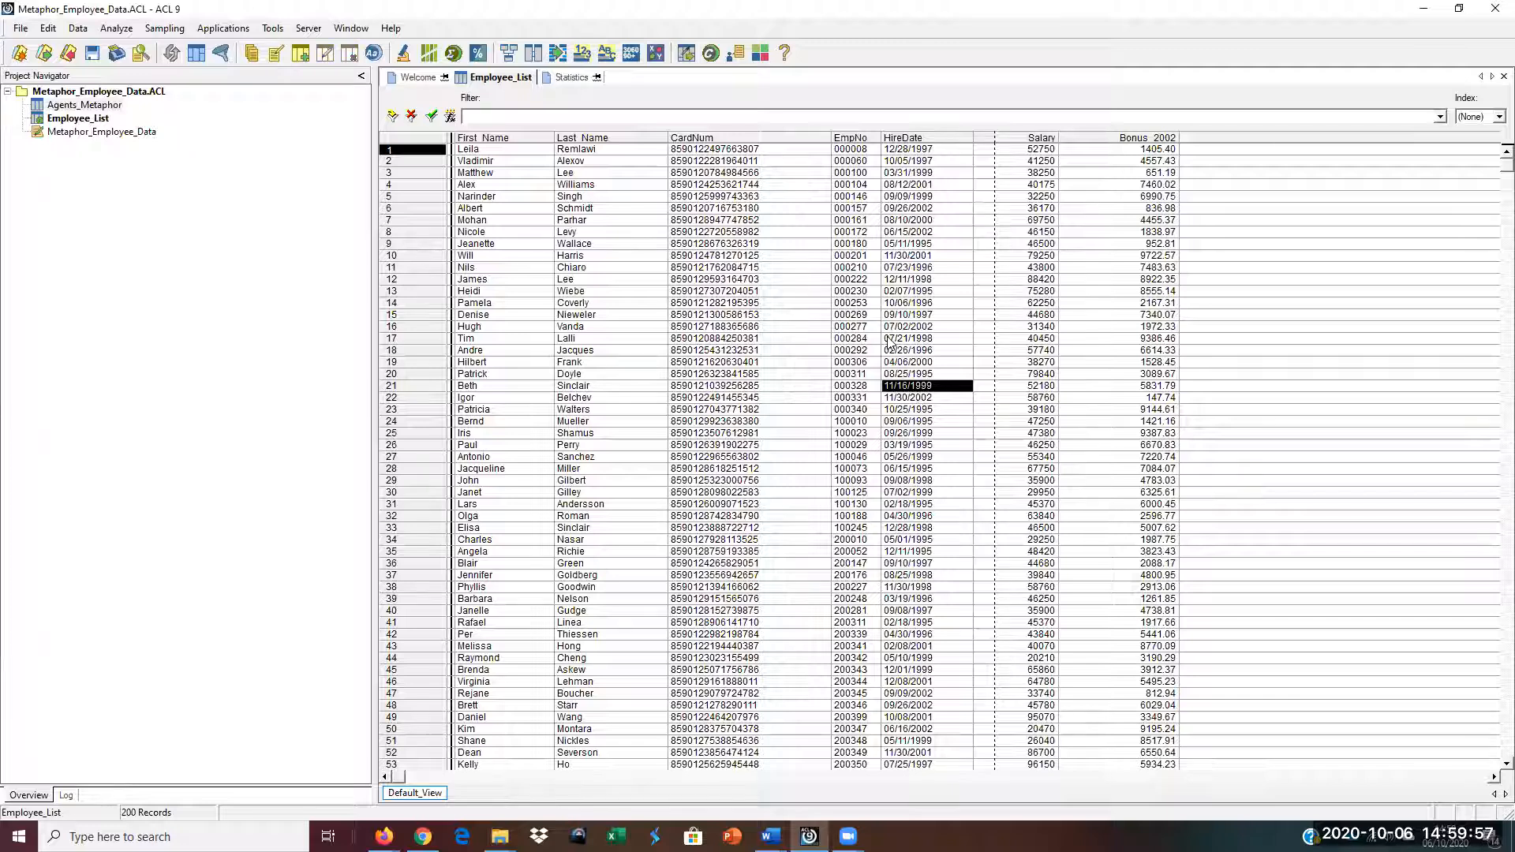
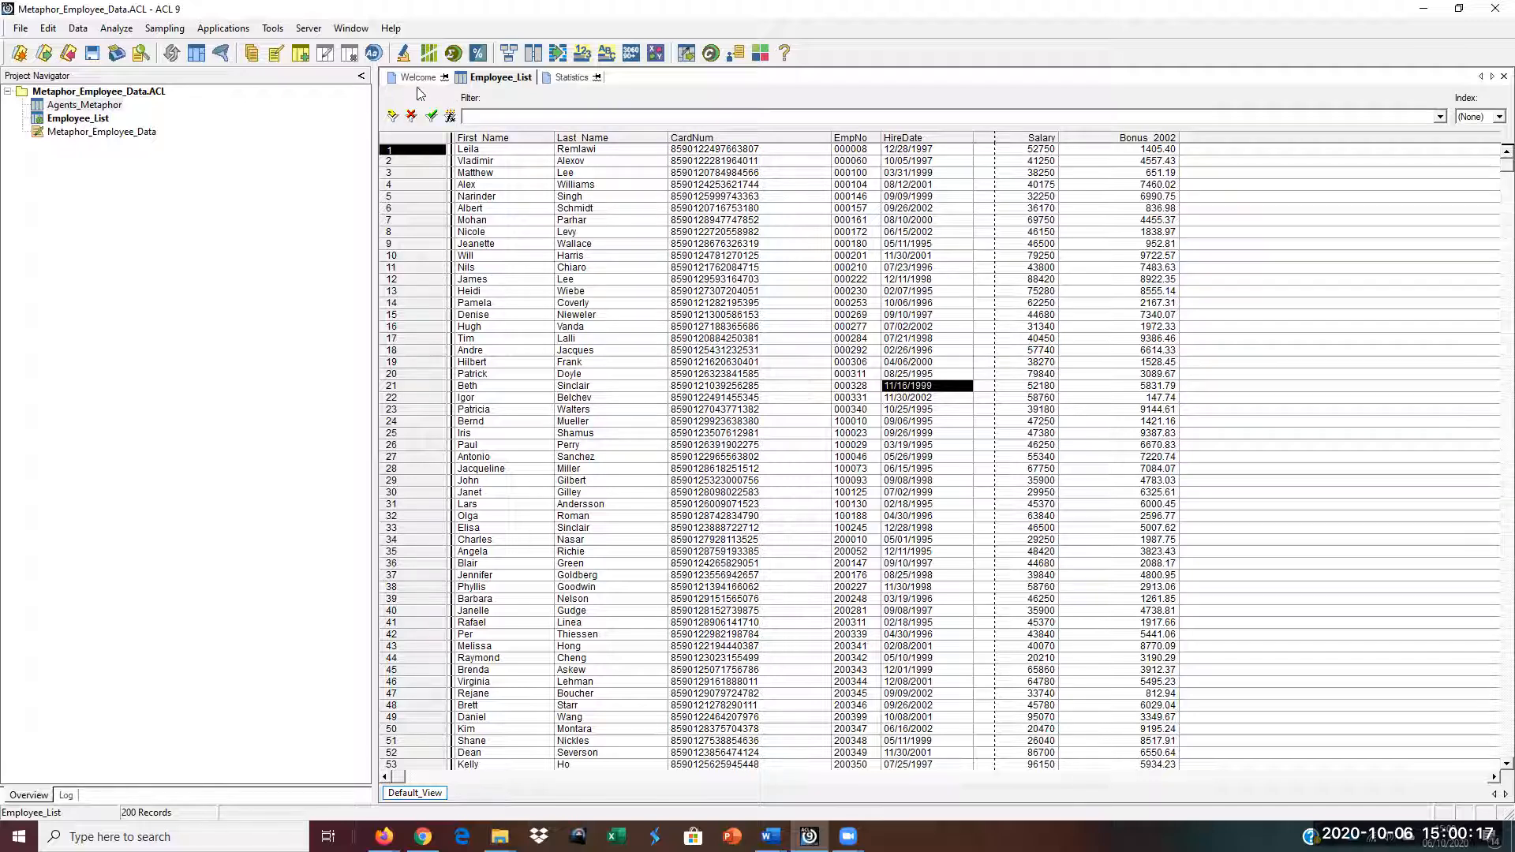
Step: Start a view filter on Employee_List with the expression HireDate = "2002" and try to verify it
left_click(451, 118)
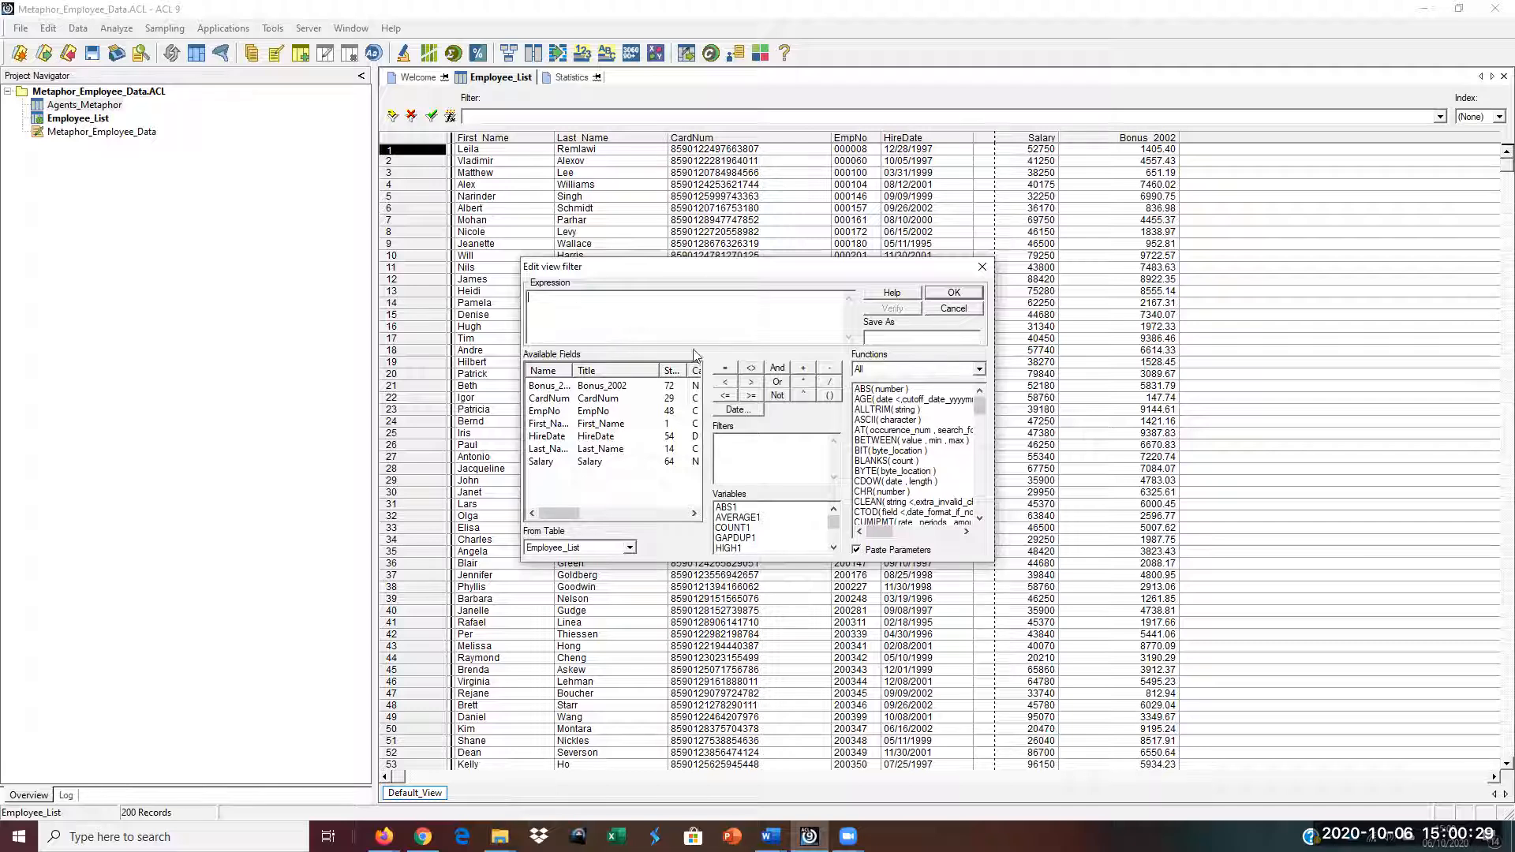
double_click(567, 438)
left_click(725, 369)
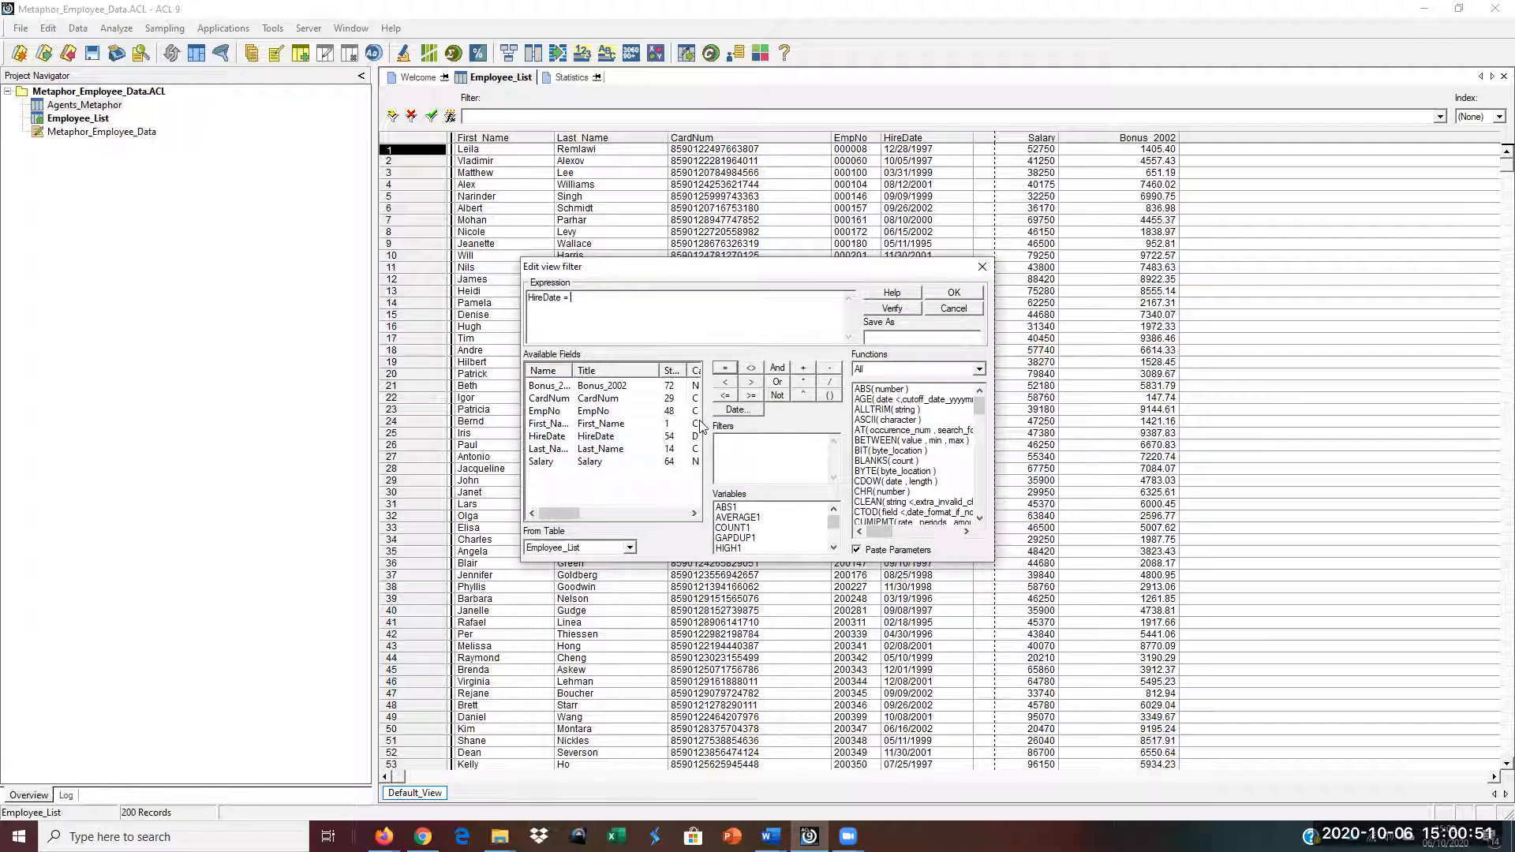
type("2002\"")
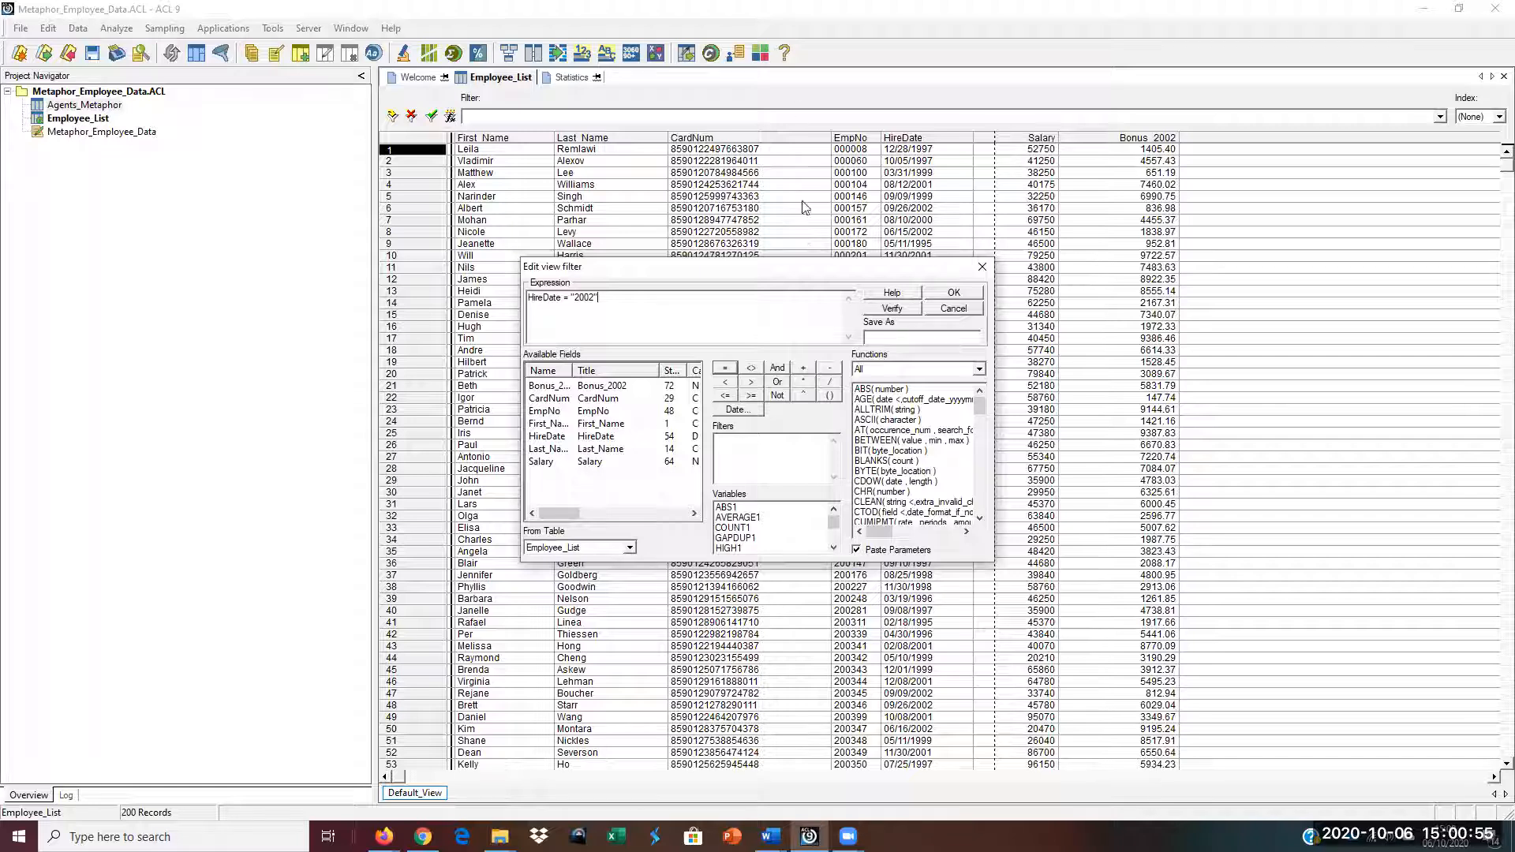
left_click(891, 307)
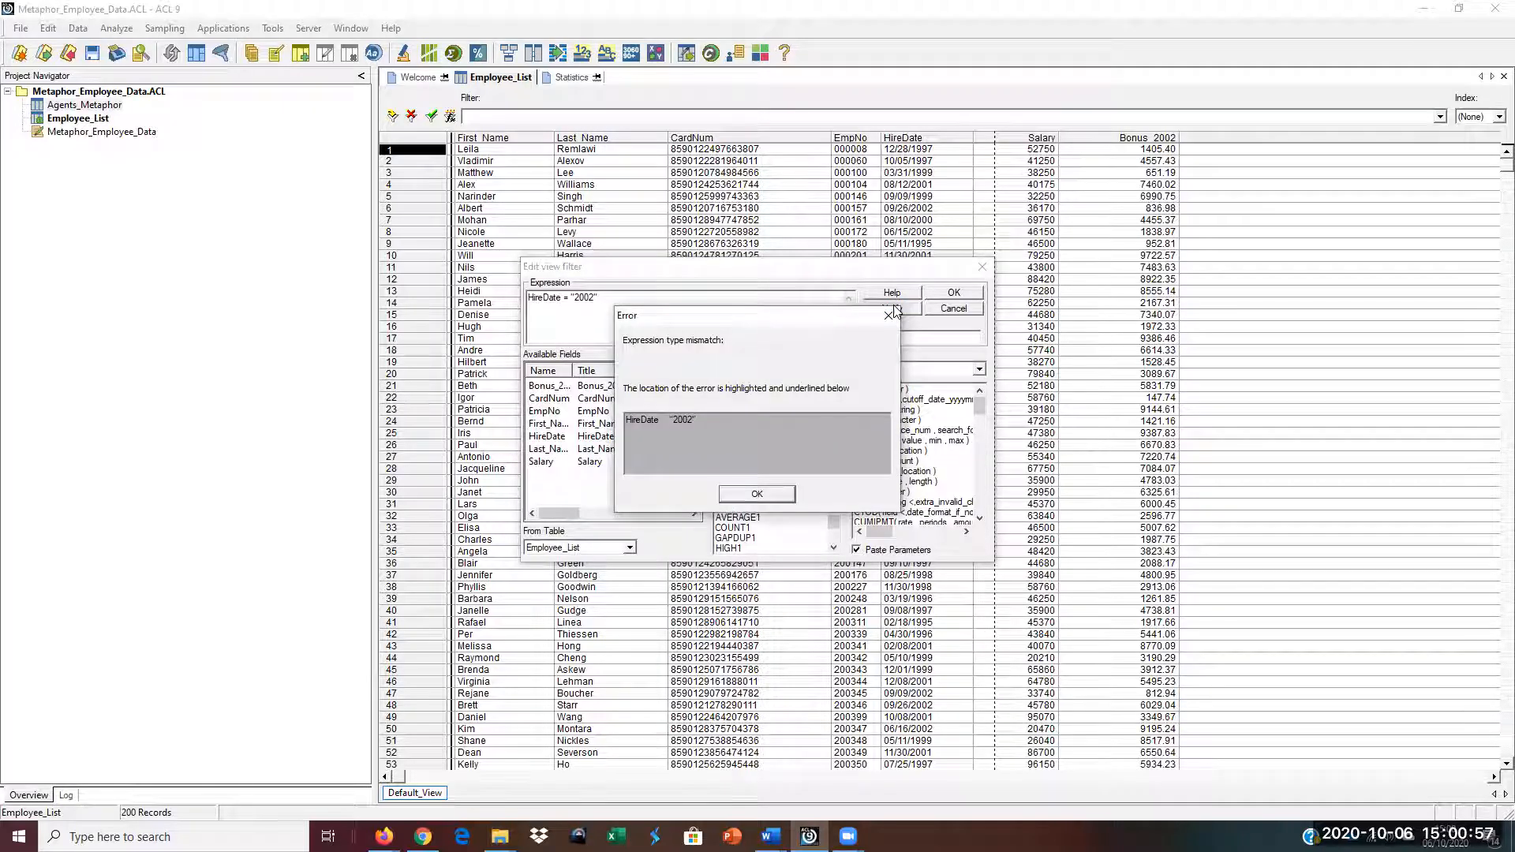
left_click(755, 495)
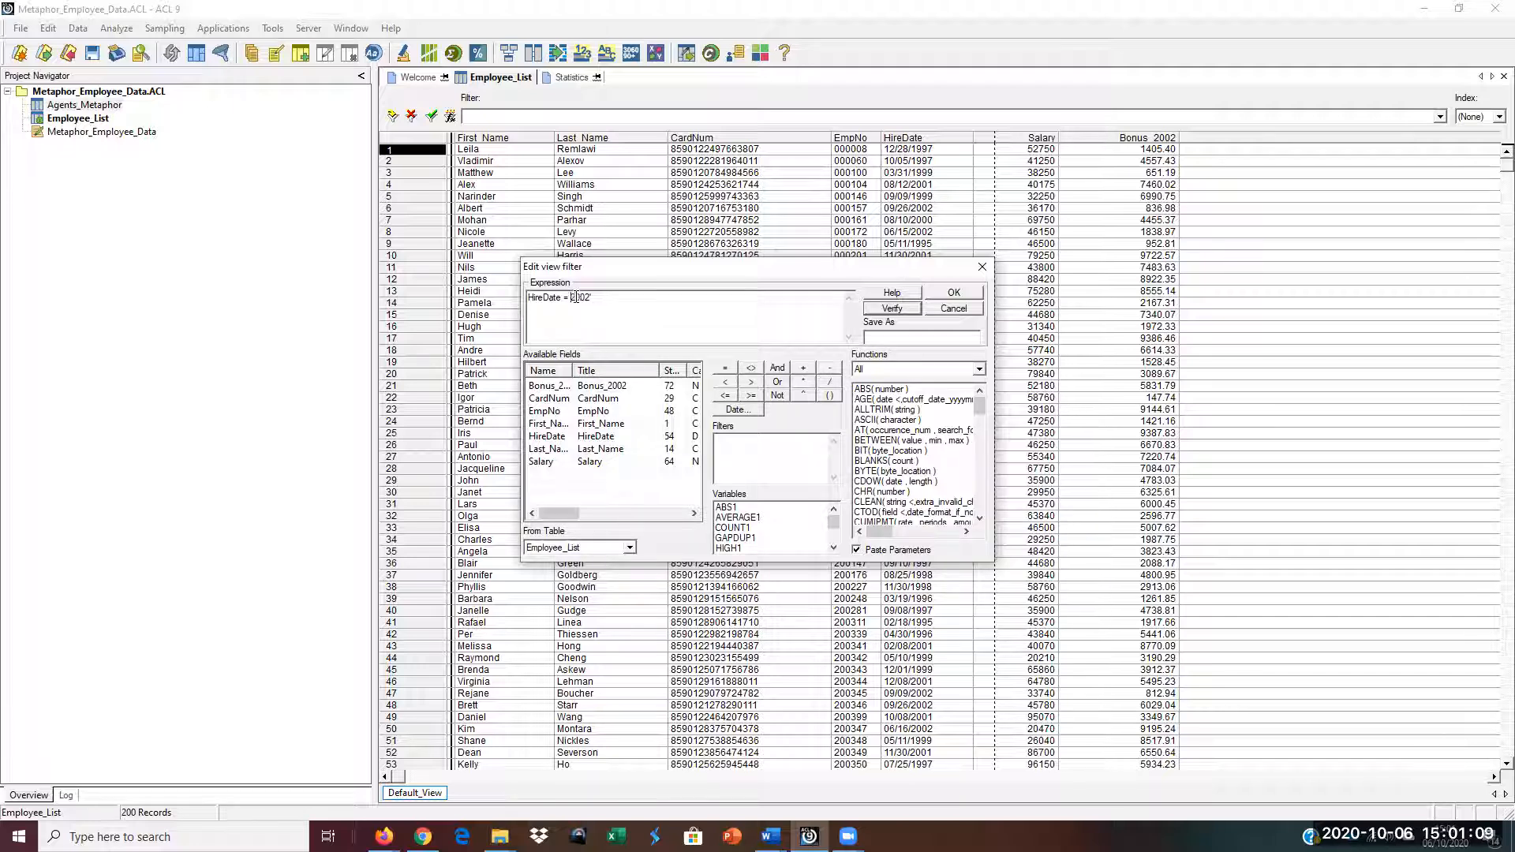
left_click(878, 311)
left_click(750, 496)
Step: Change the filter expression to HireDate > '20011231', choosing 31 December 2001 with the date selector
left_click_drag(565, 297, 602, 298)
key("BackSpace")
left_click(750, 383)
left_click(739, 411)
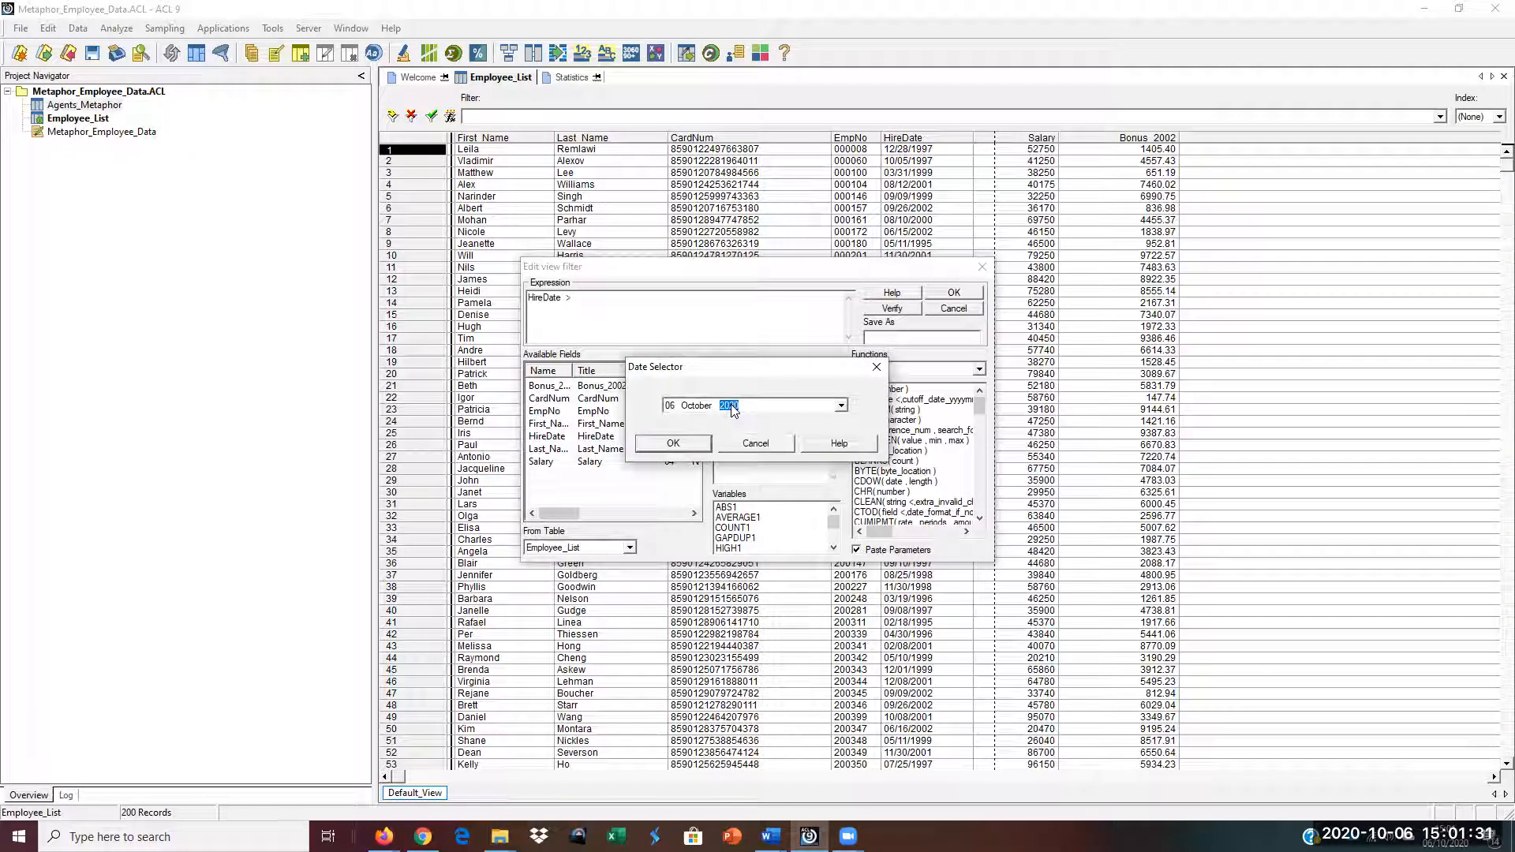
type("2001")
left_click(694, 408)
left_click(841, 404)
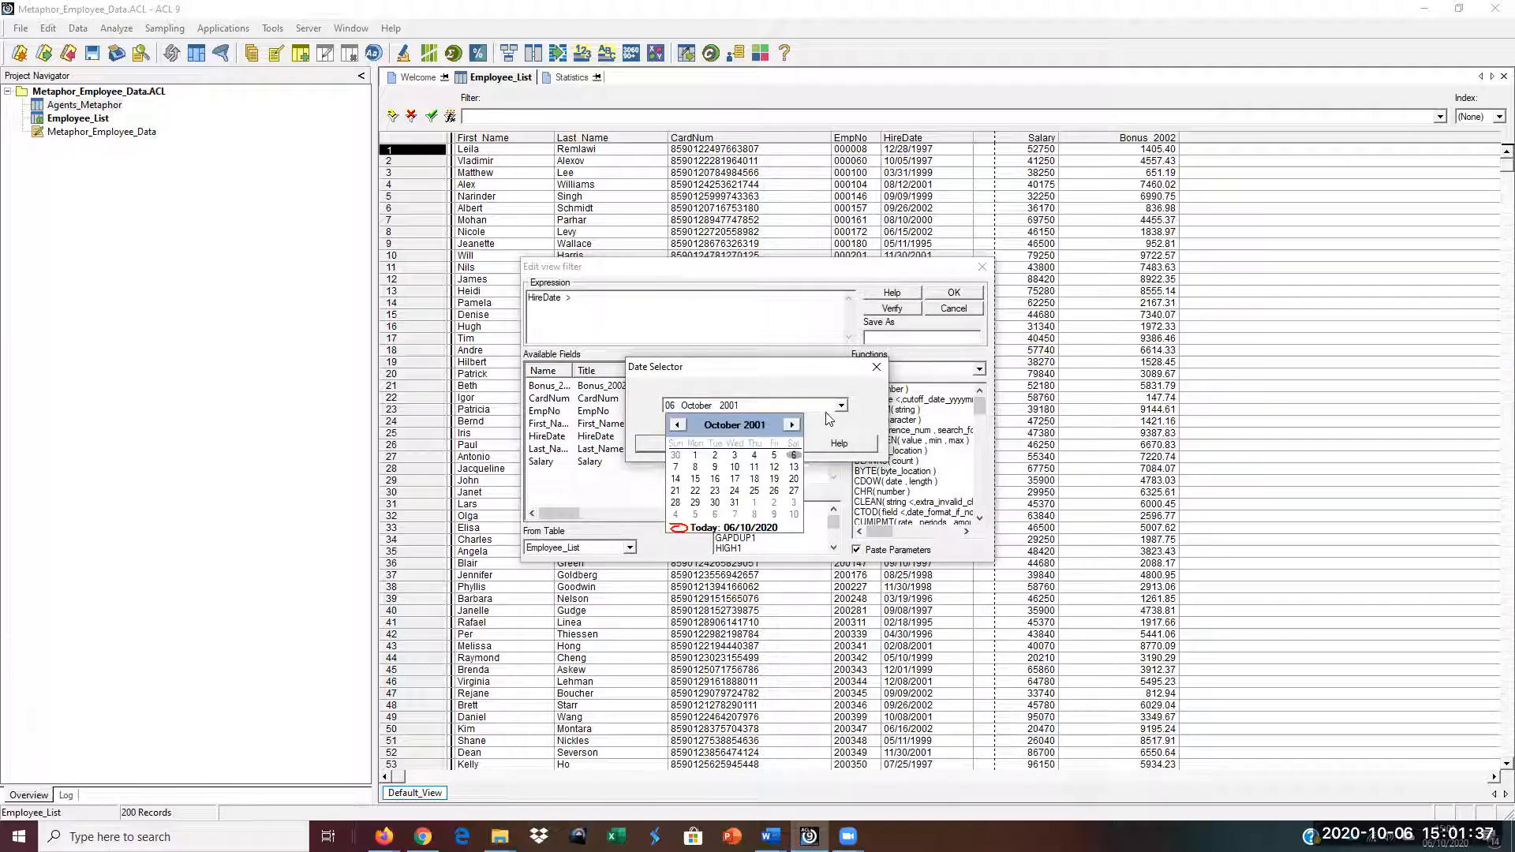
left_click(790, 424)
left_click(790, 425)
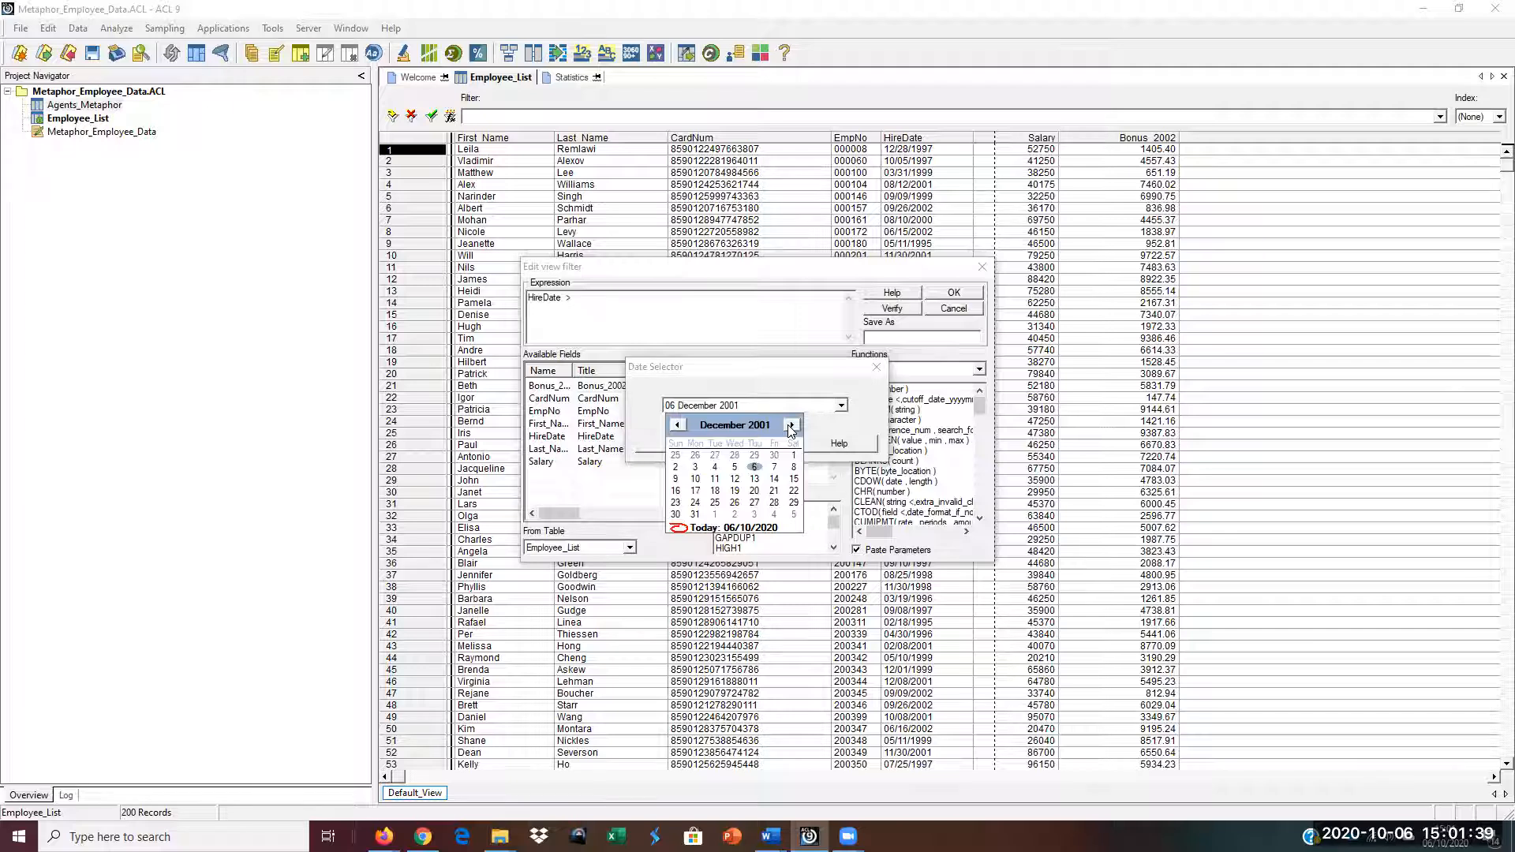
left_click(695, 514)
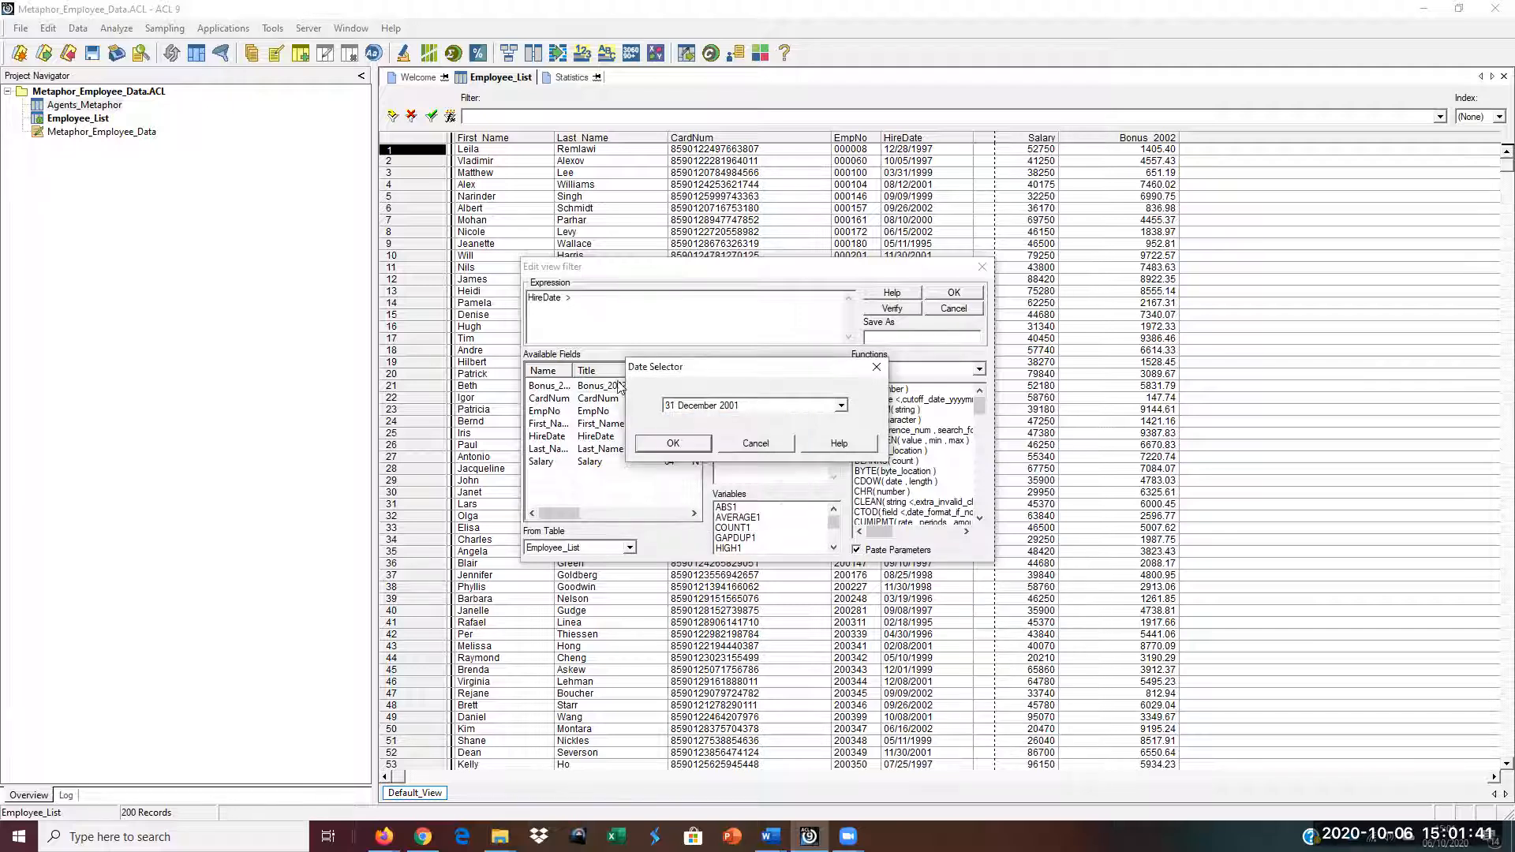
left_click(669, 444)
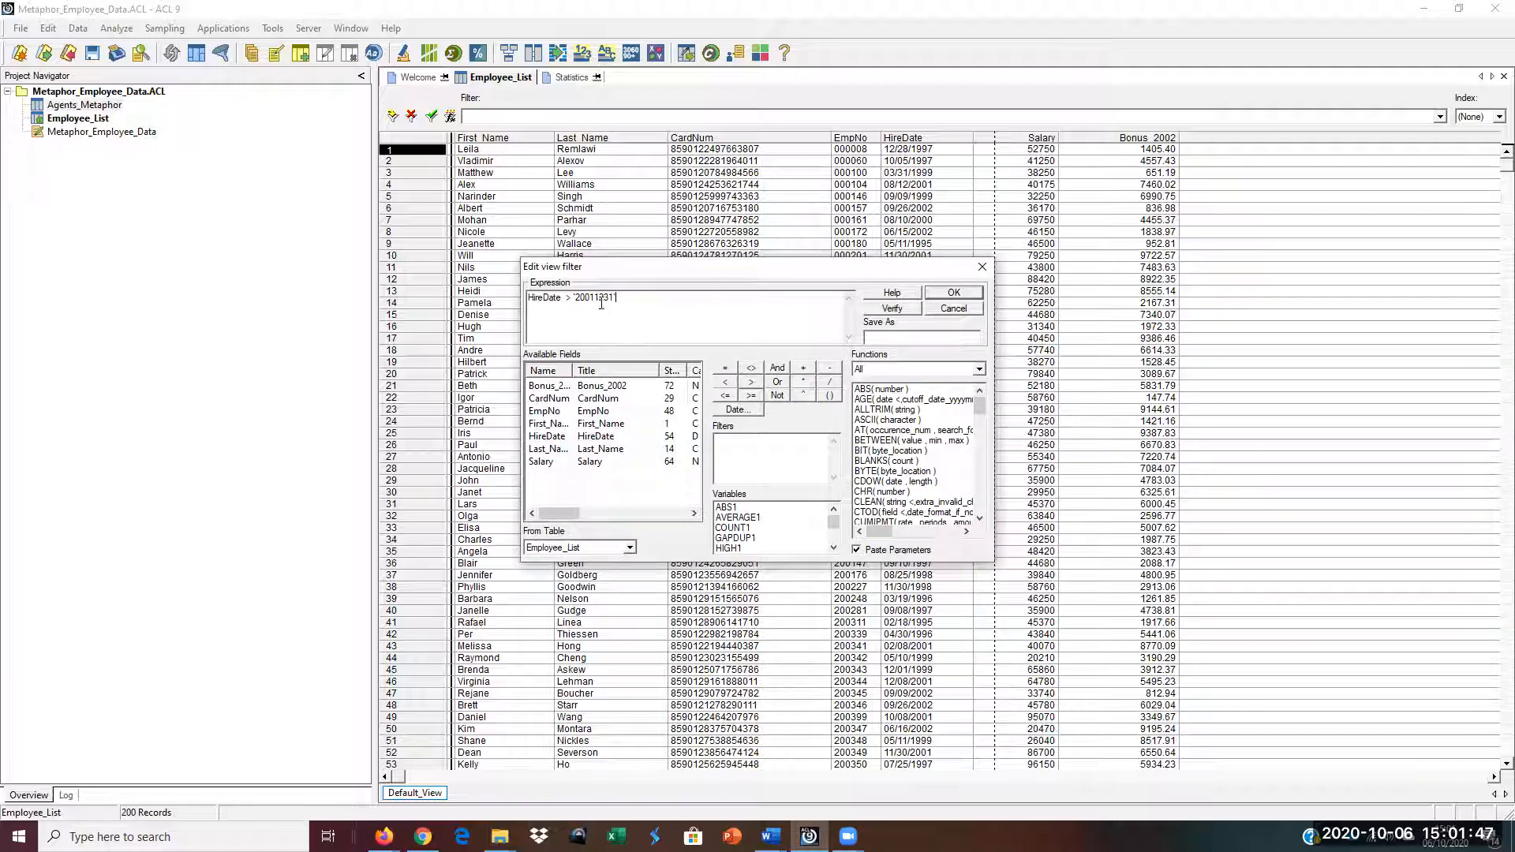
type("'")
Step: Verify the HireDate filter expression and apply it to the Employee_List view
left_click(893, 308)
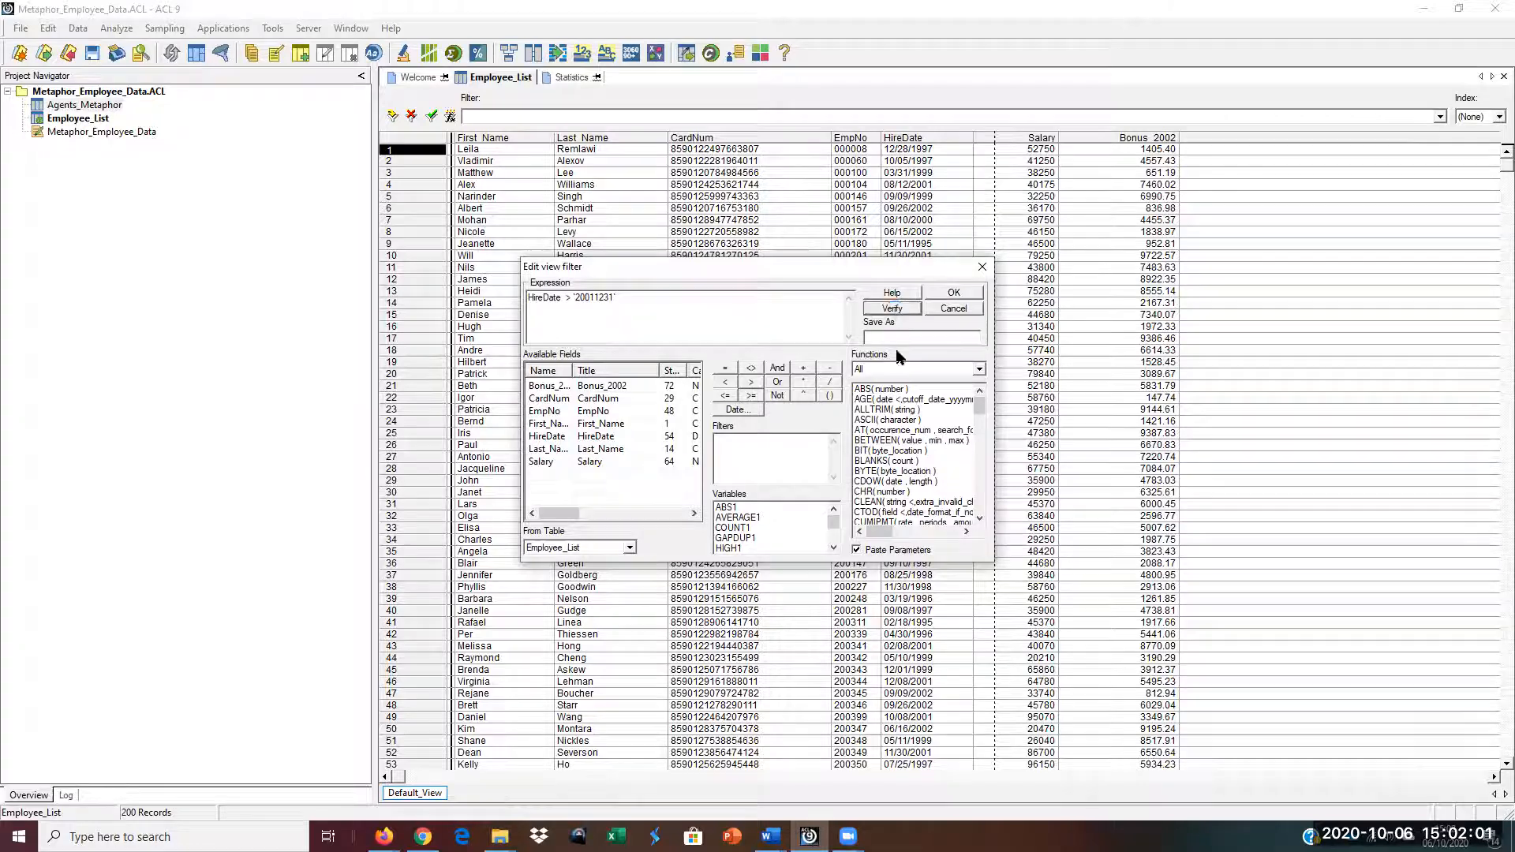
left_click(794, 470)
left_click(955, 294)
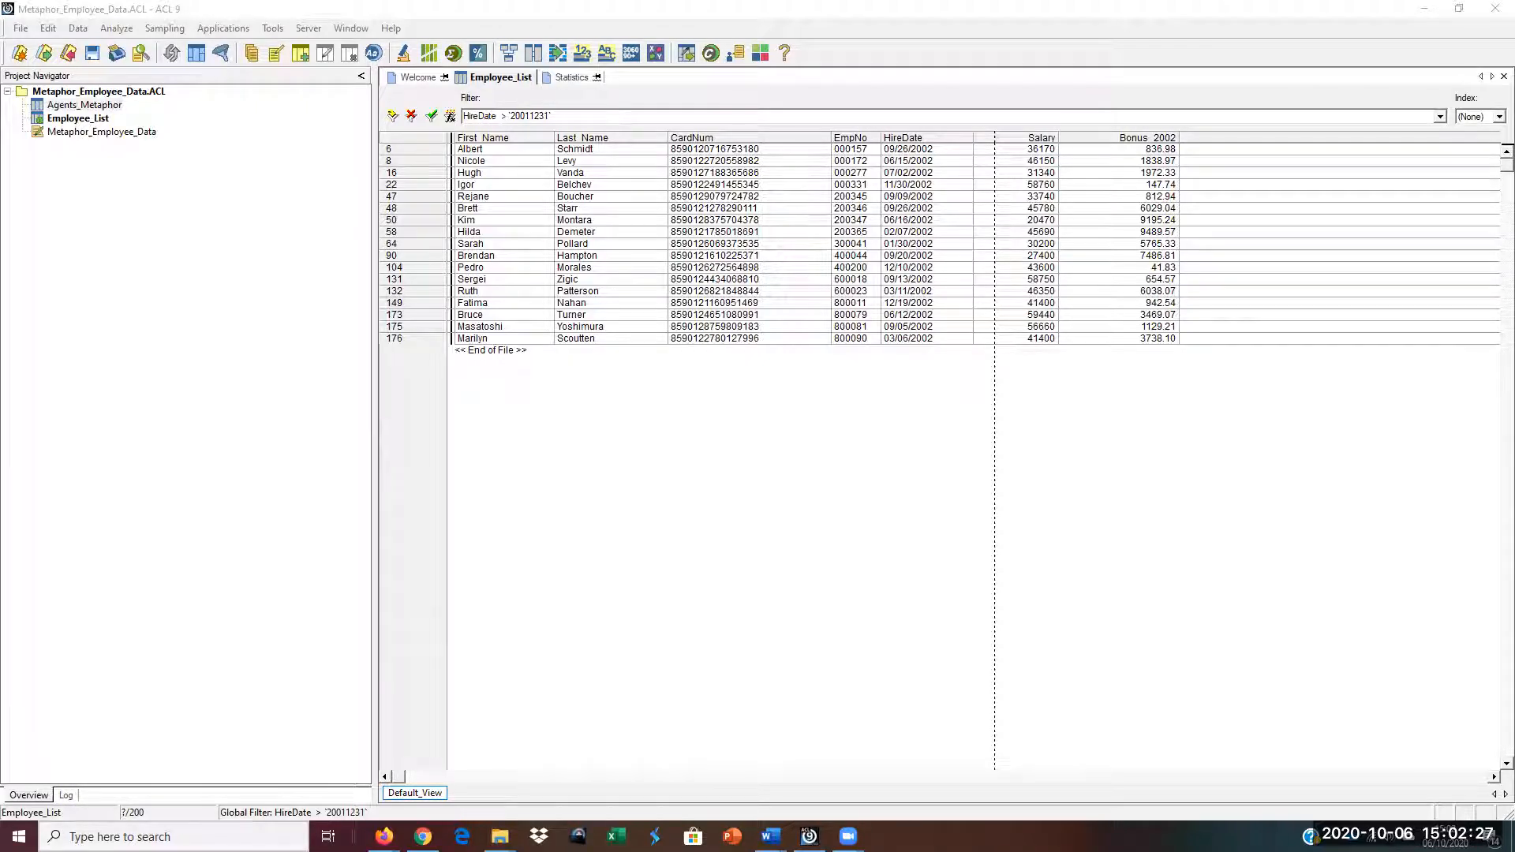
Step: Search Windows for "SNIPPING" and open Snipping Tool
left_click(174, 837)
type("S")
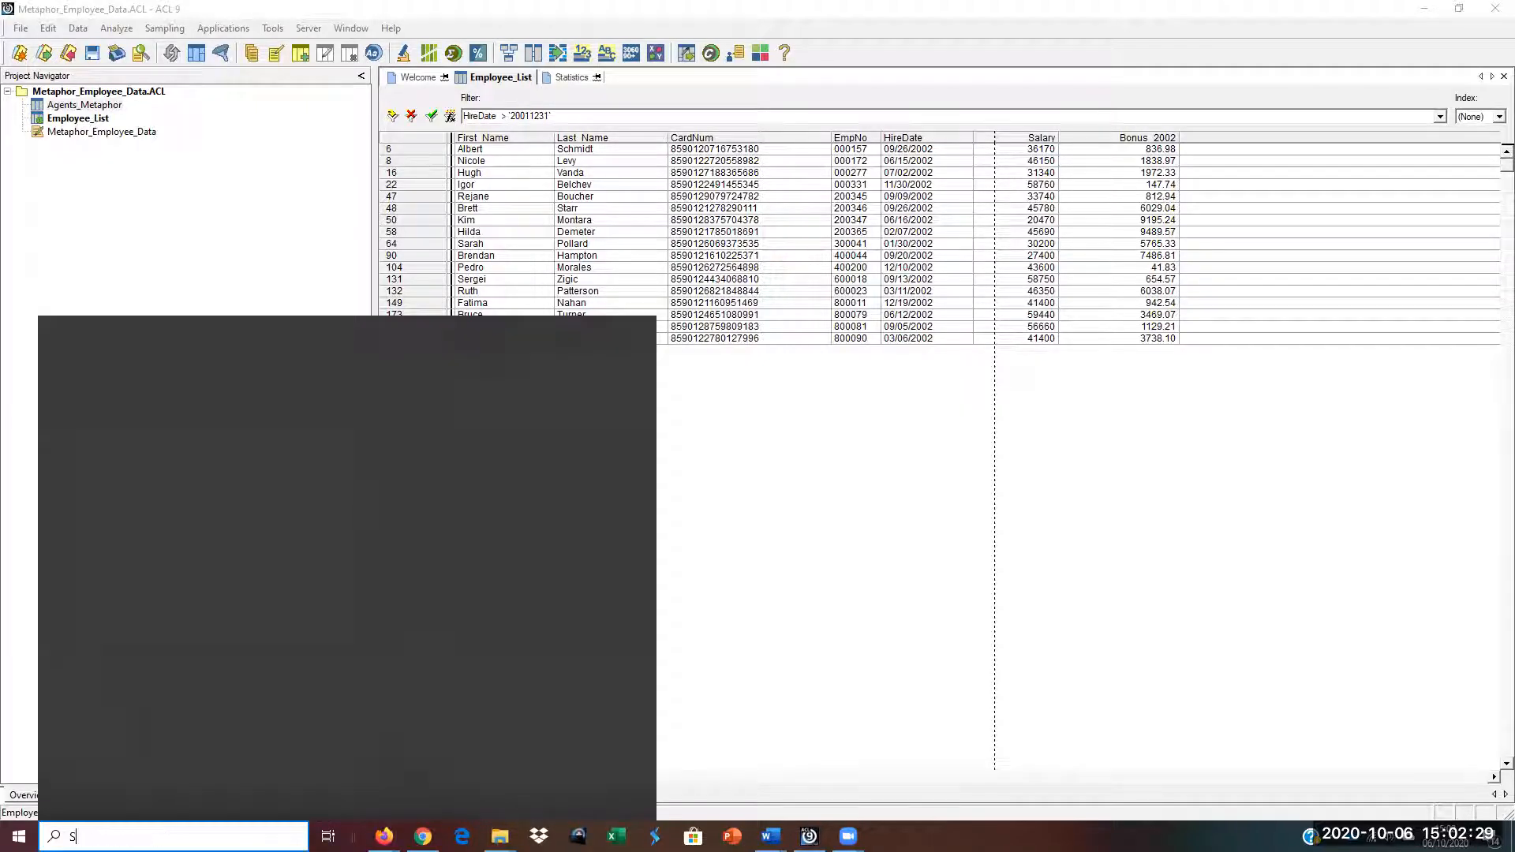
type("N")
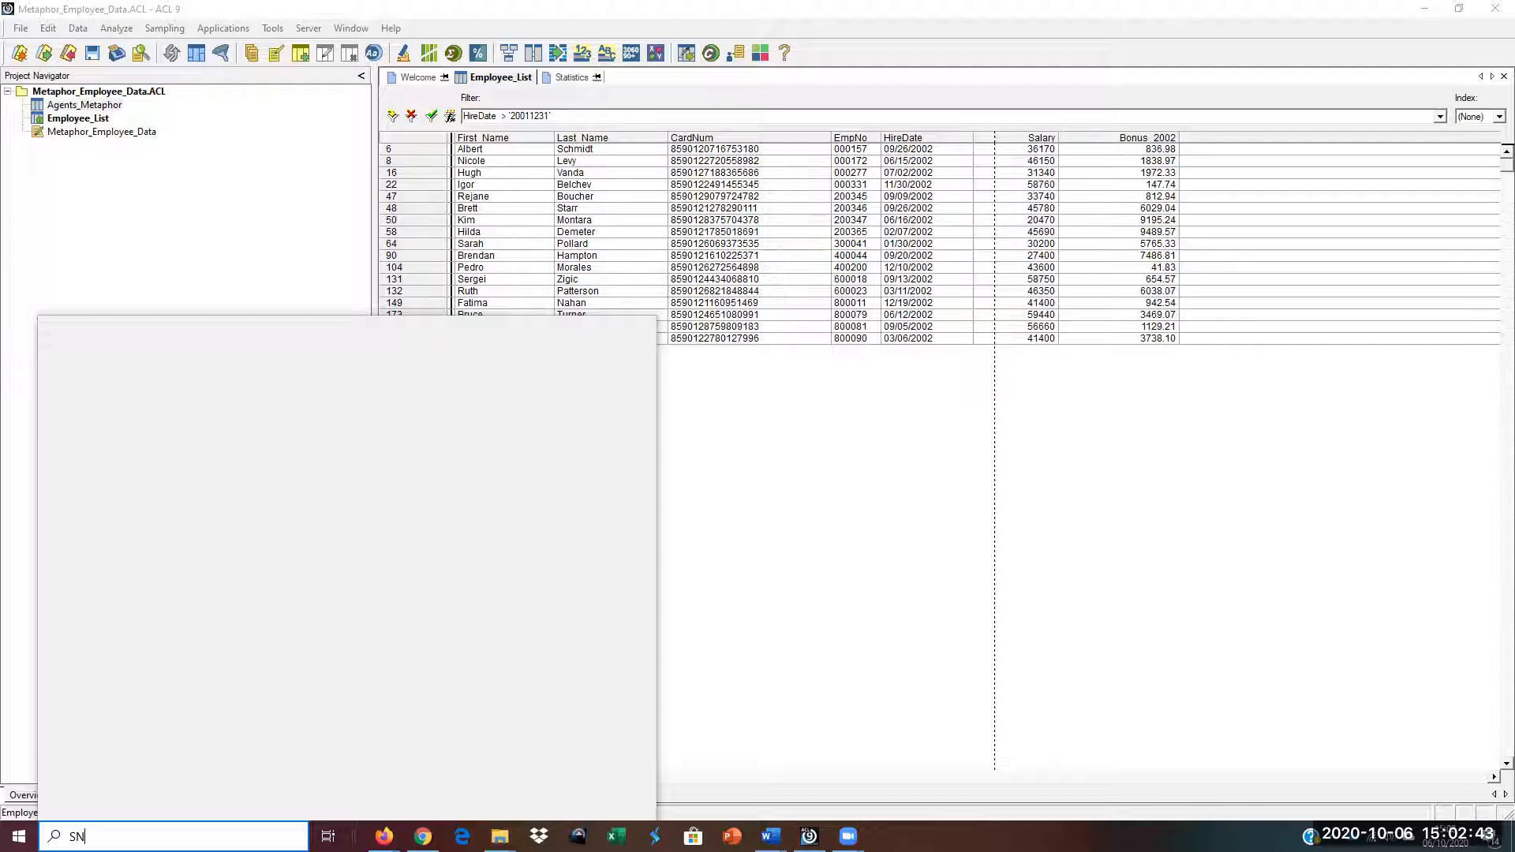
type("IPPING")
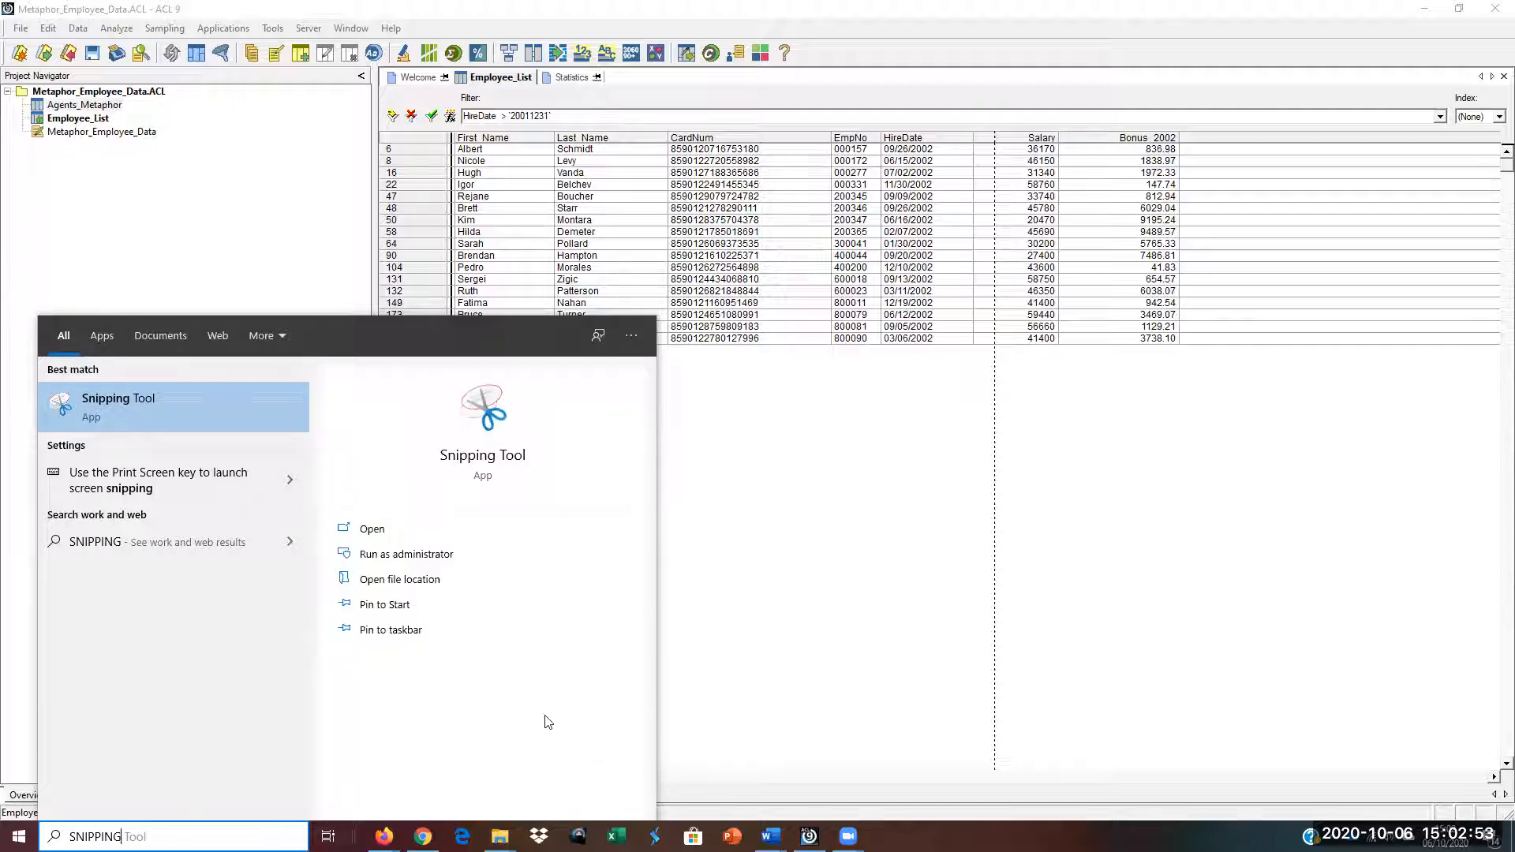
left_click(502, 462)
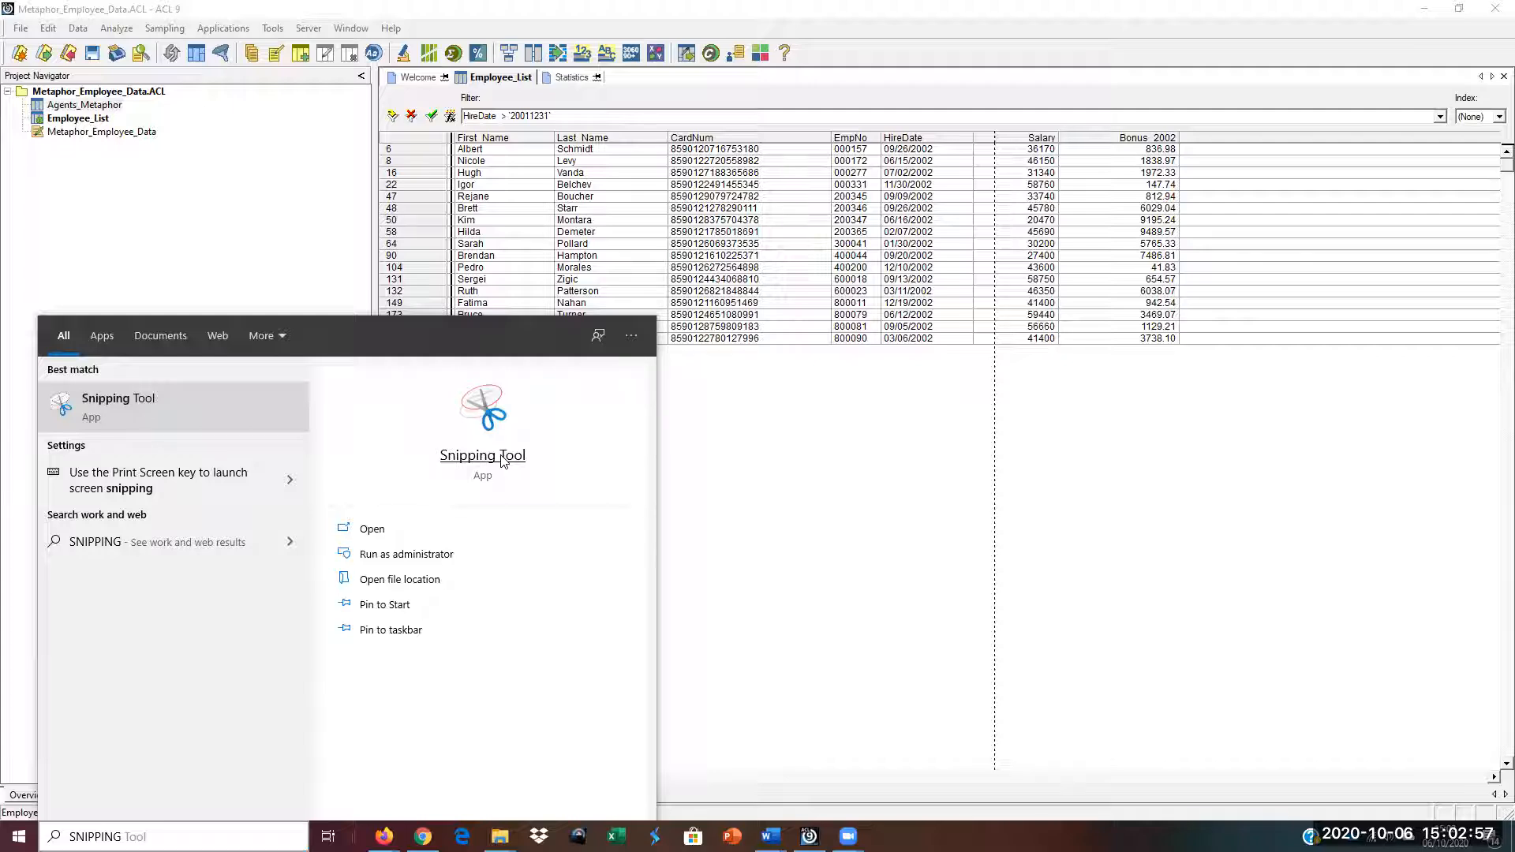
left_click(501, 462)
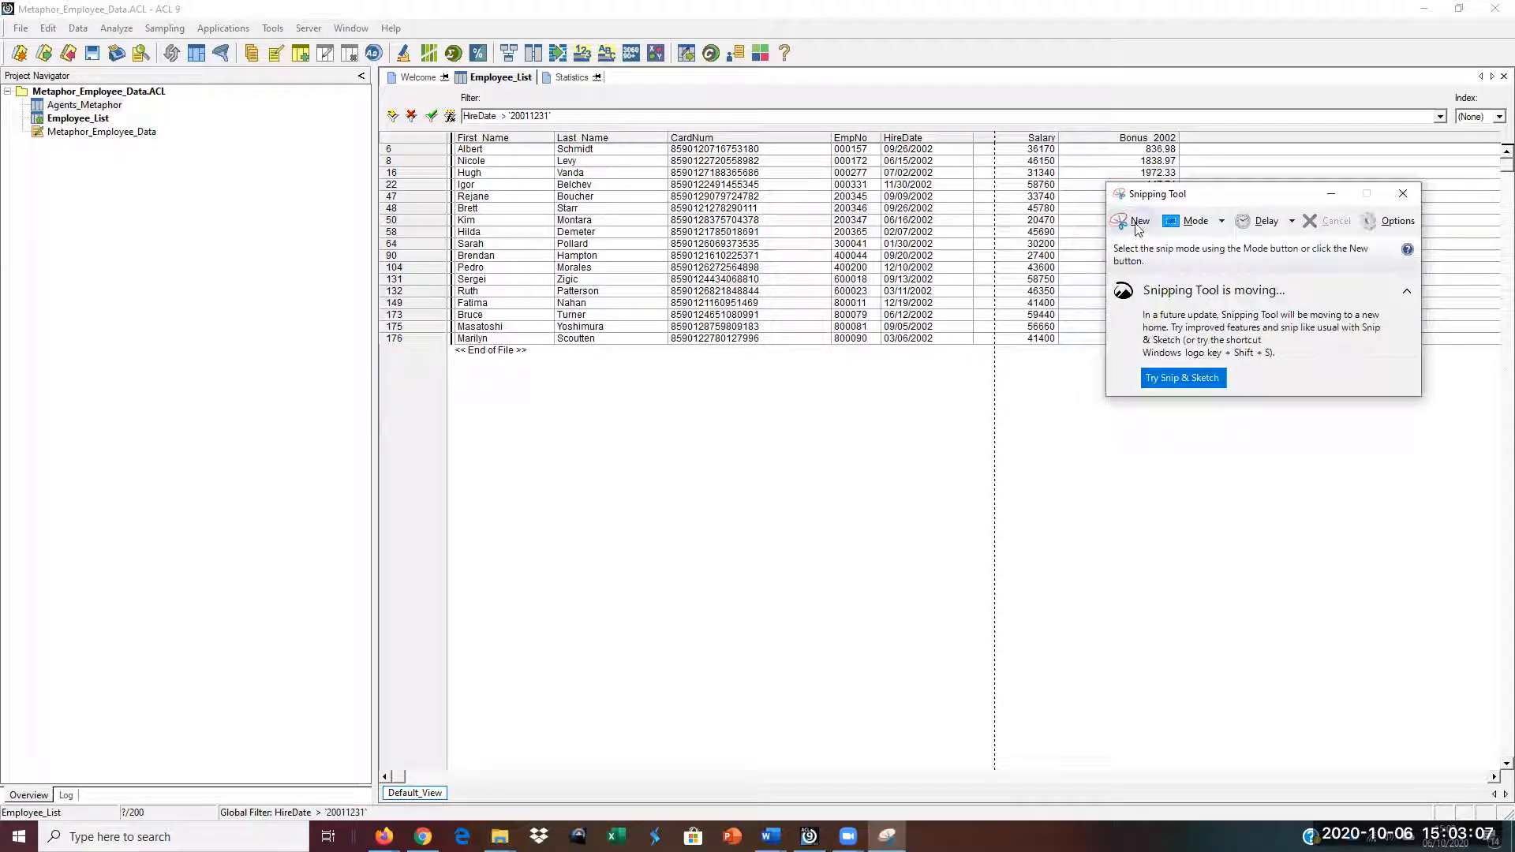
Step: Capture the filter line and all filtered employee records as a rectangular snip and copy it
left_click_drag(1278, 194, 1275, 367)
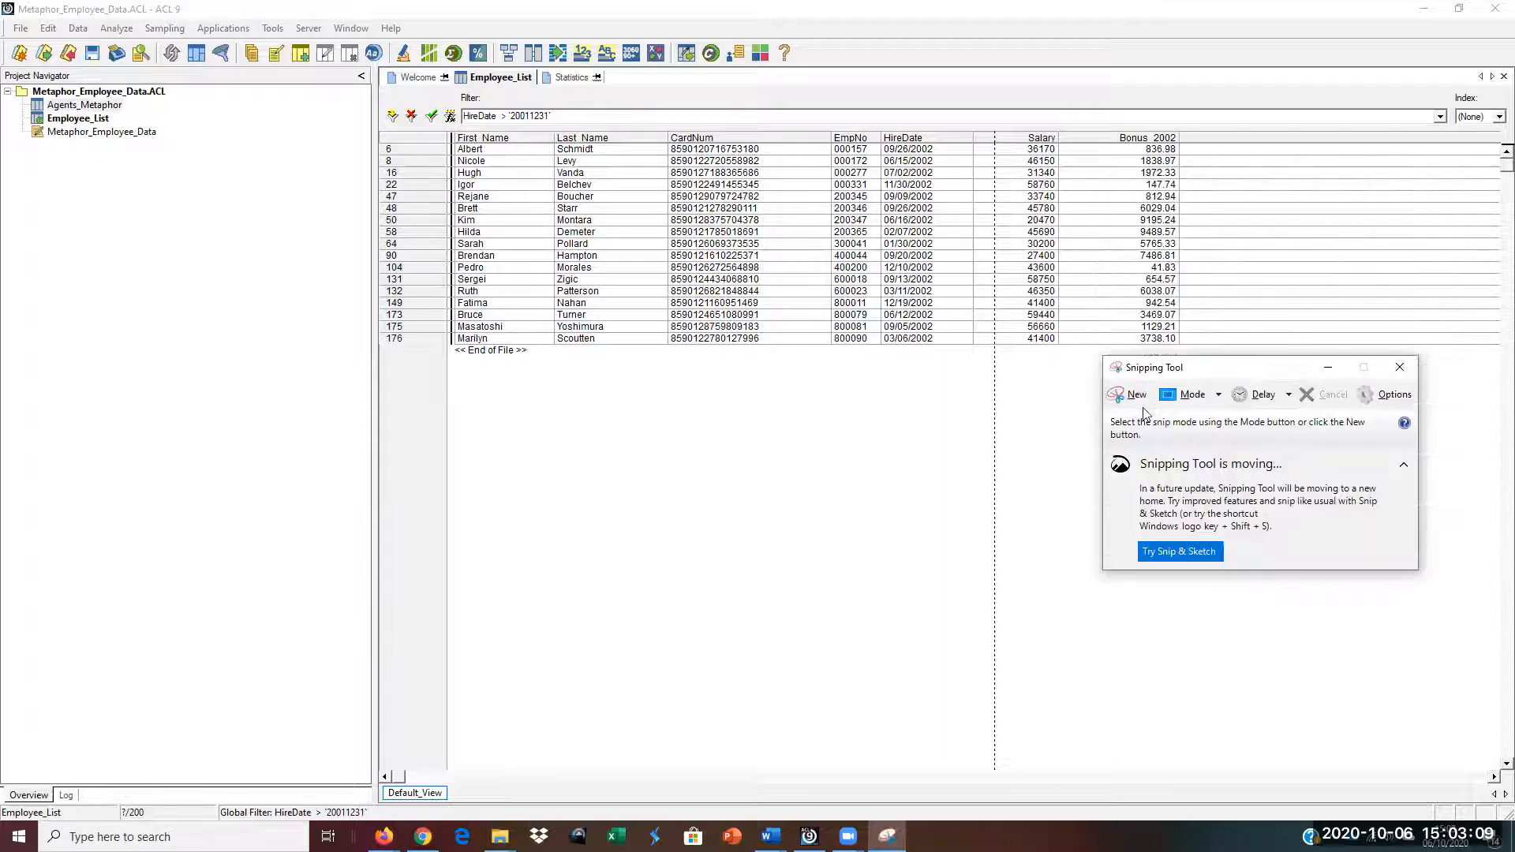
left_click(1141, 396)
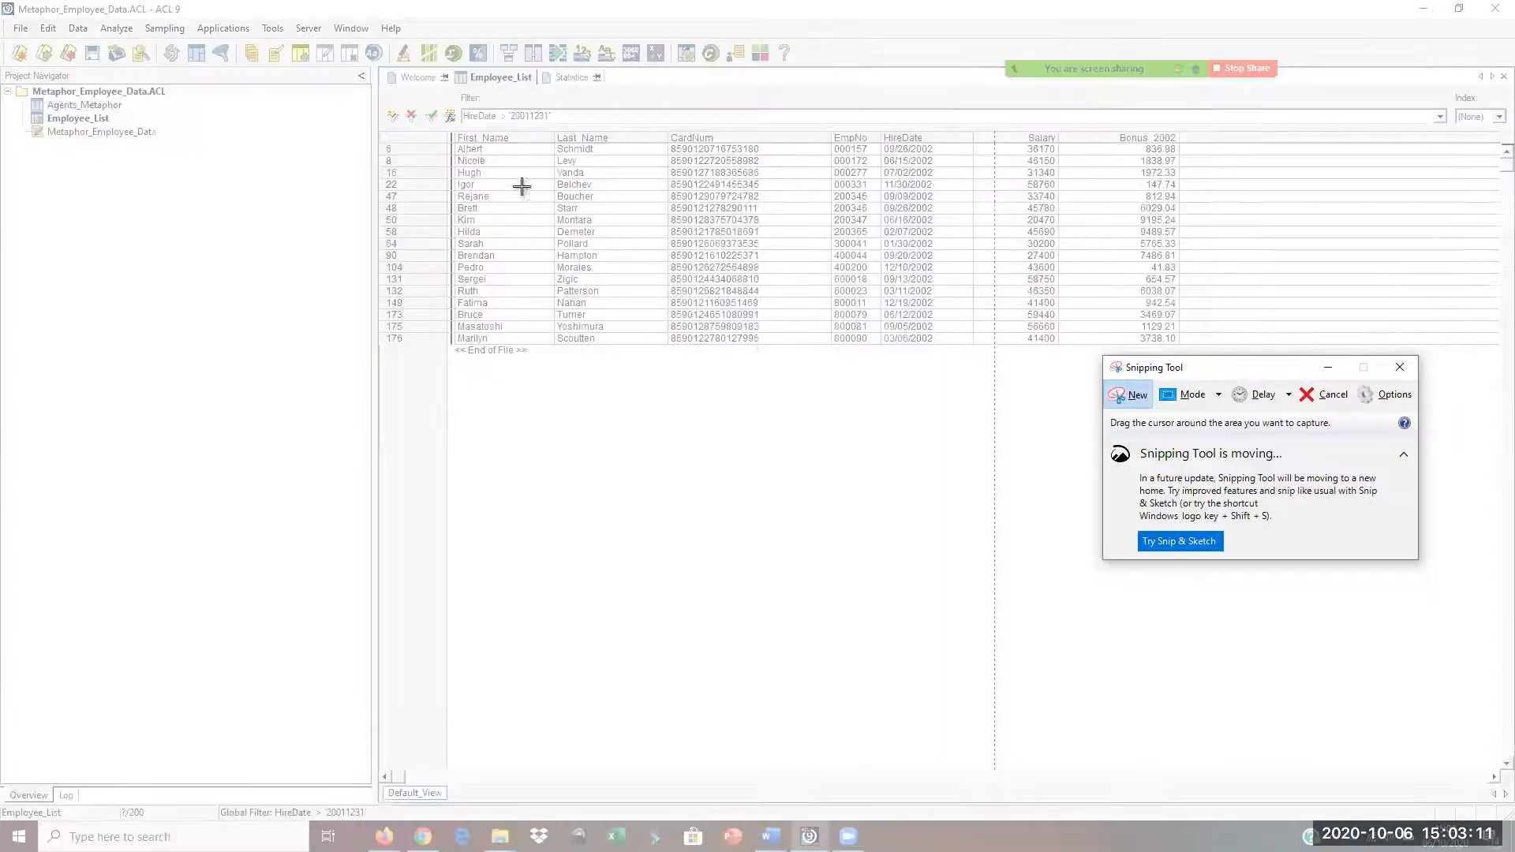
left_click_drag(378, 91, 1187, 363)
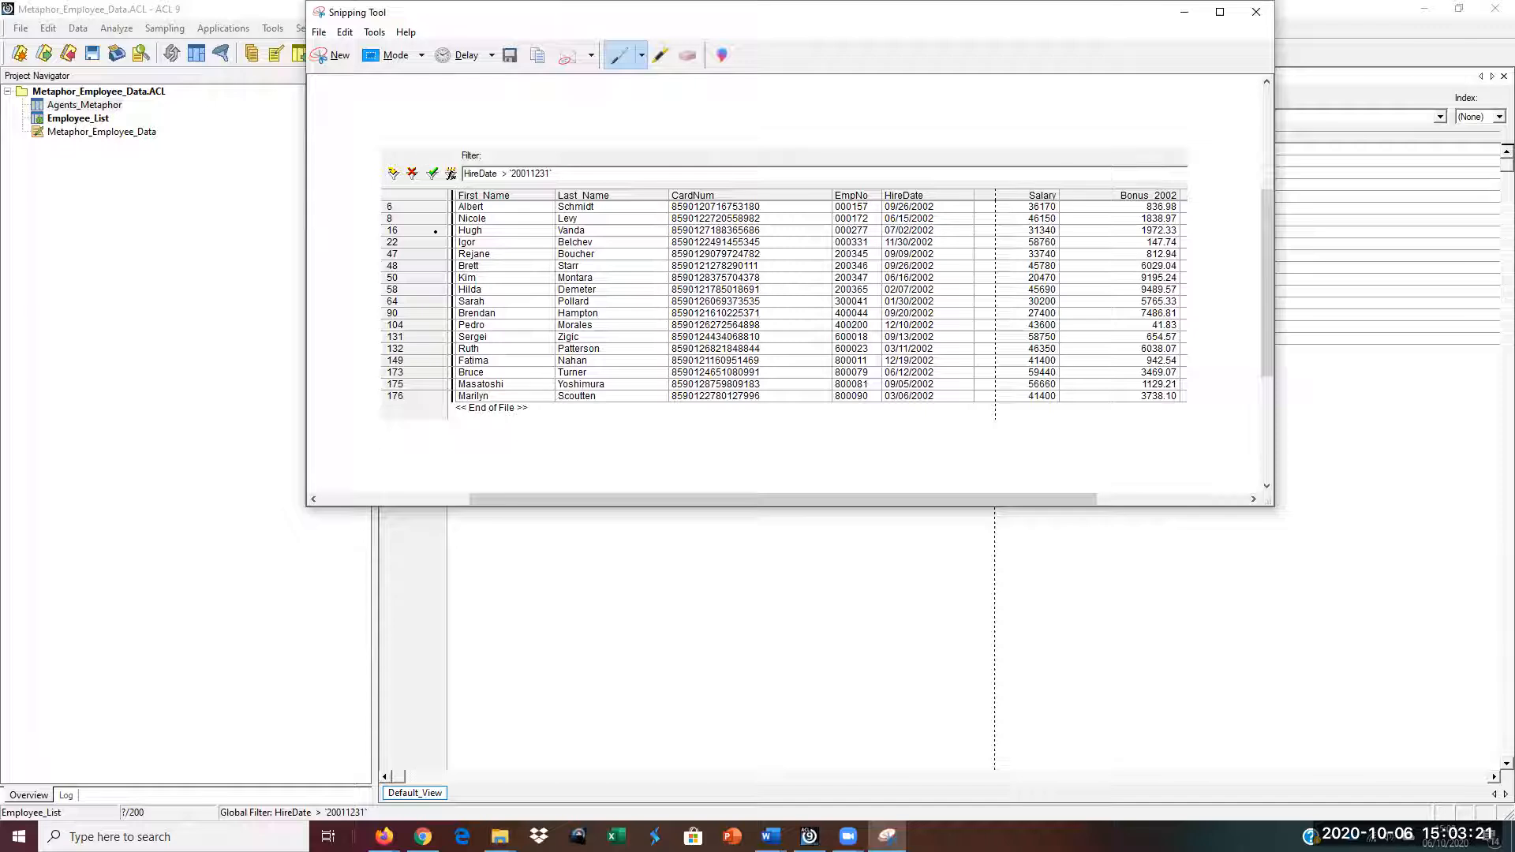
right_click(664, 184)
left_click(693, 215)
Step: Switch to Document1 in Word and paste the snip below the last JAWABAN heading
mouse_move(771, 836)
left_click(883, 776)
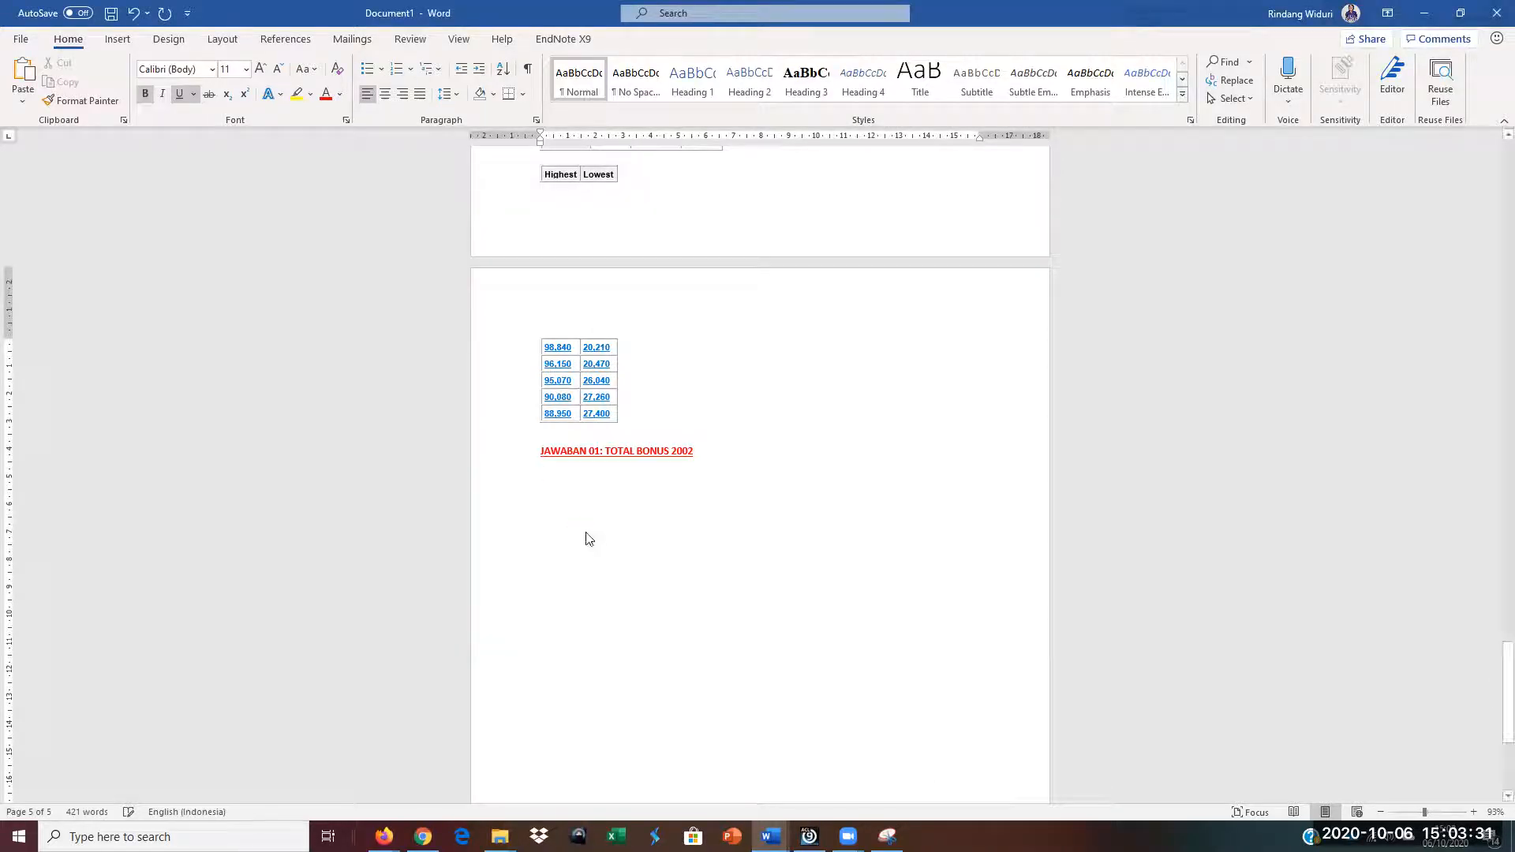
key("ctrl+v")
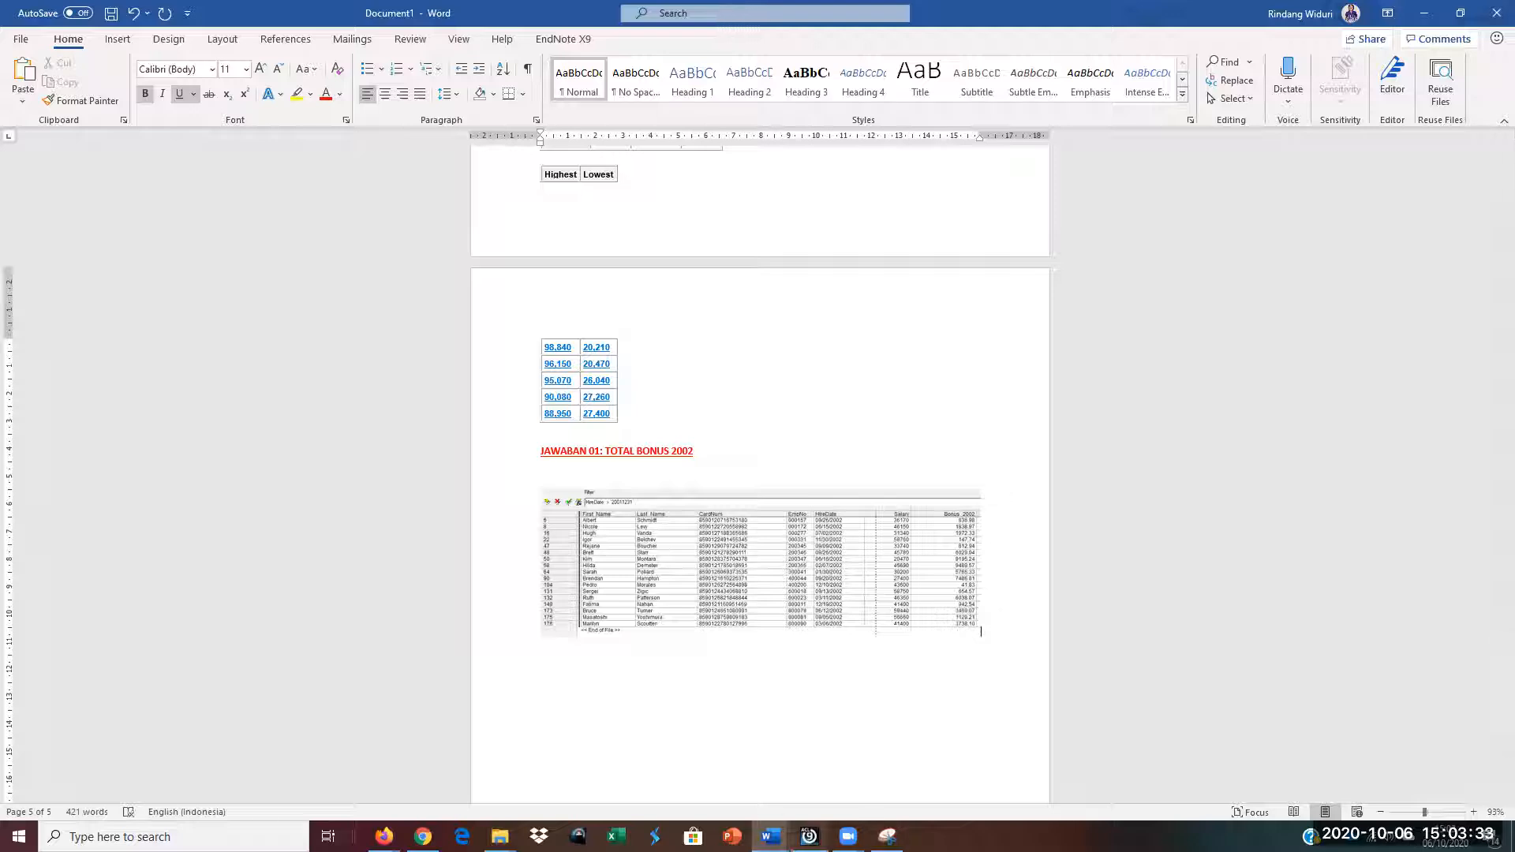
Step: Switch to ACL and open the SET FILTER TO HireDate > '20011231' entry from the project log
left_click(809, 836)
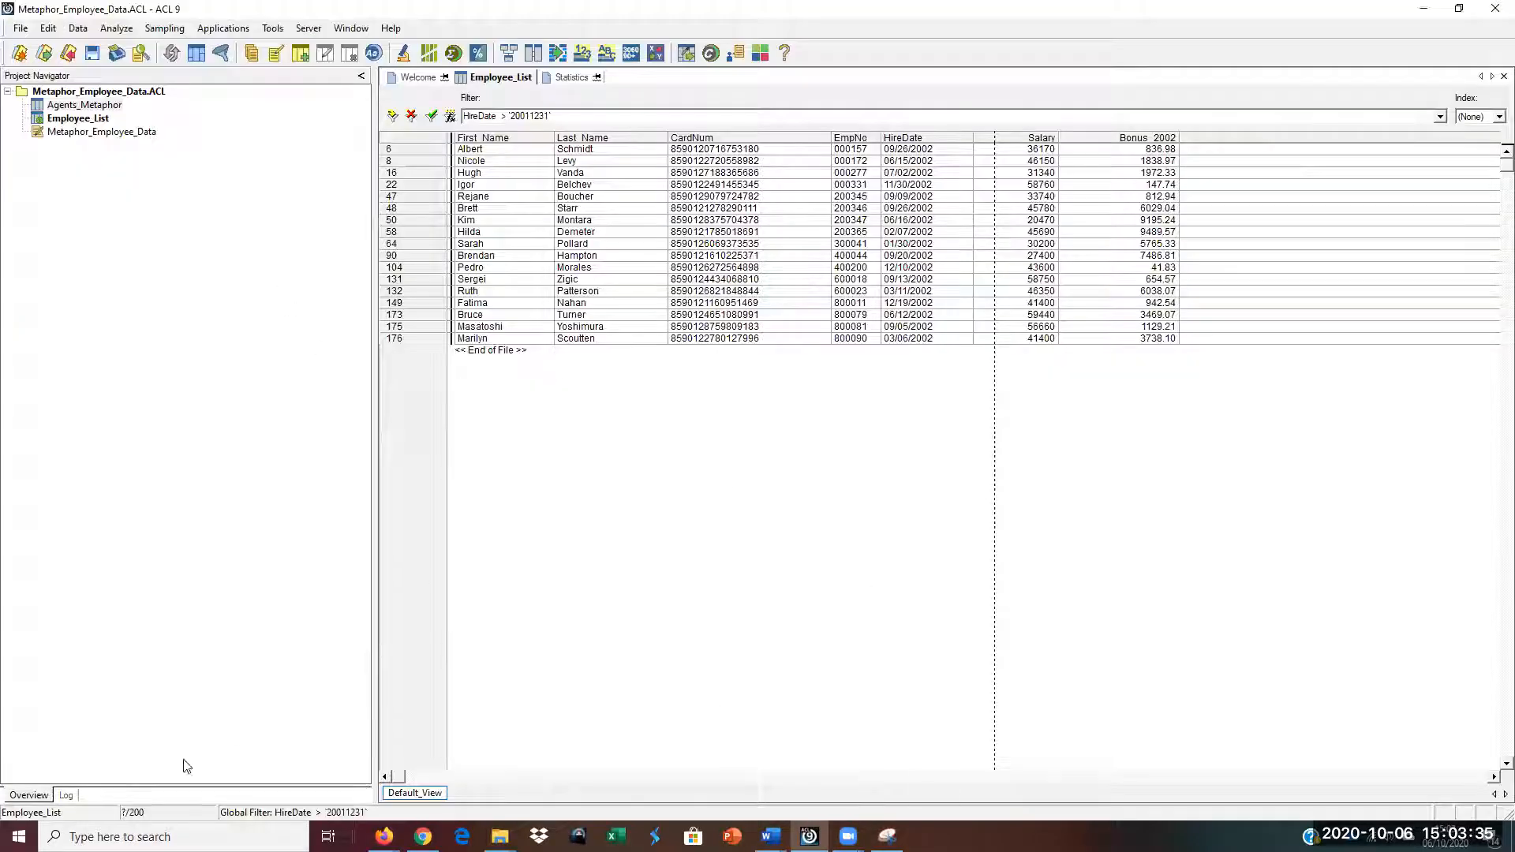
left_click(65, 795)
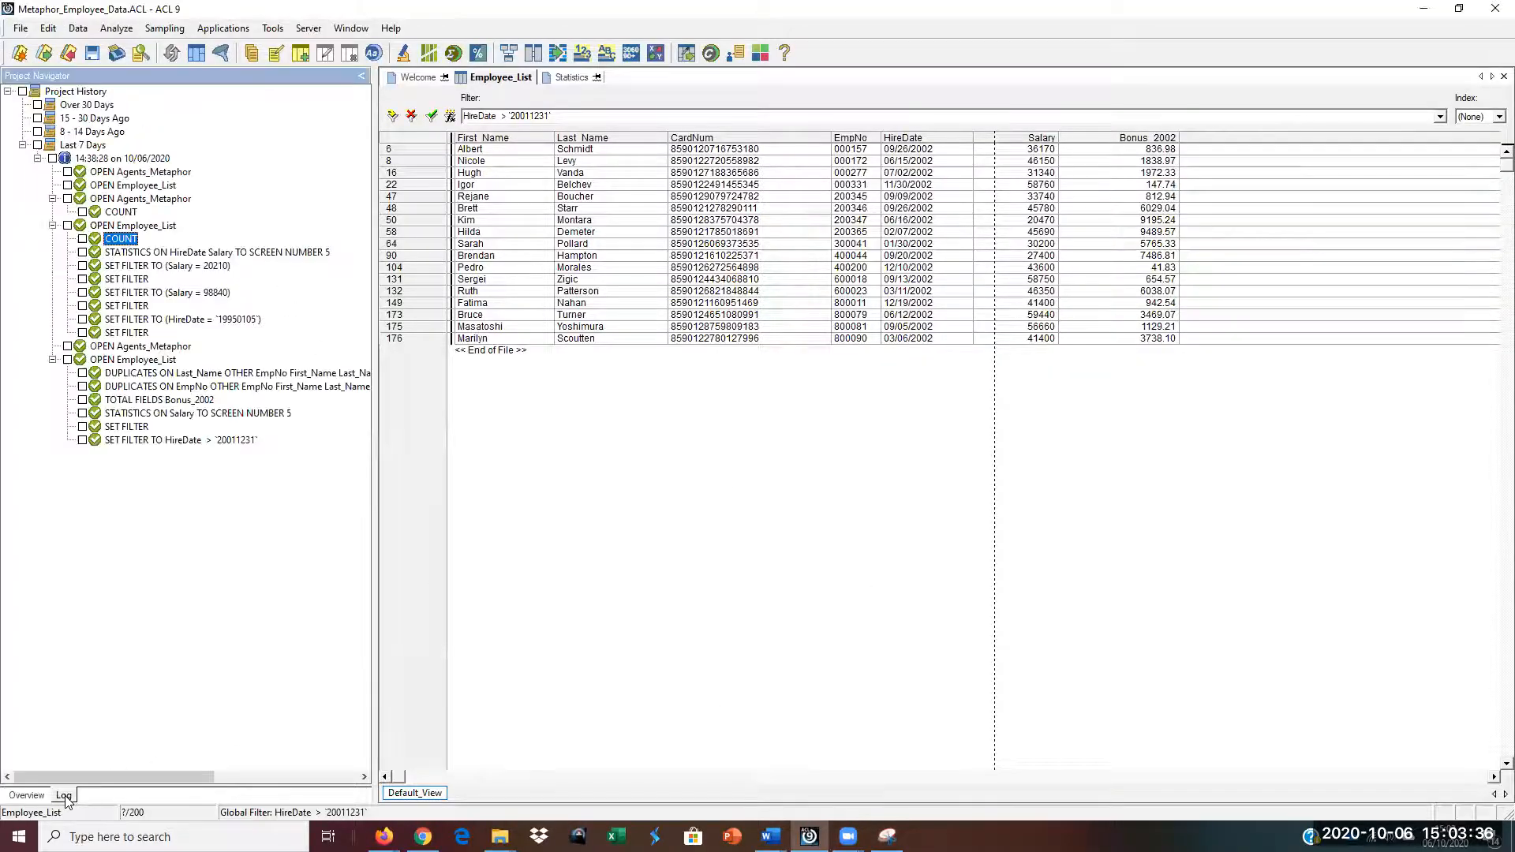
double_click(156, 441)
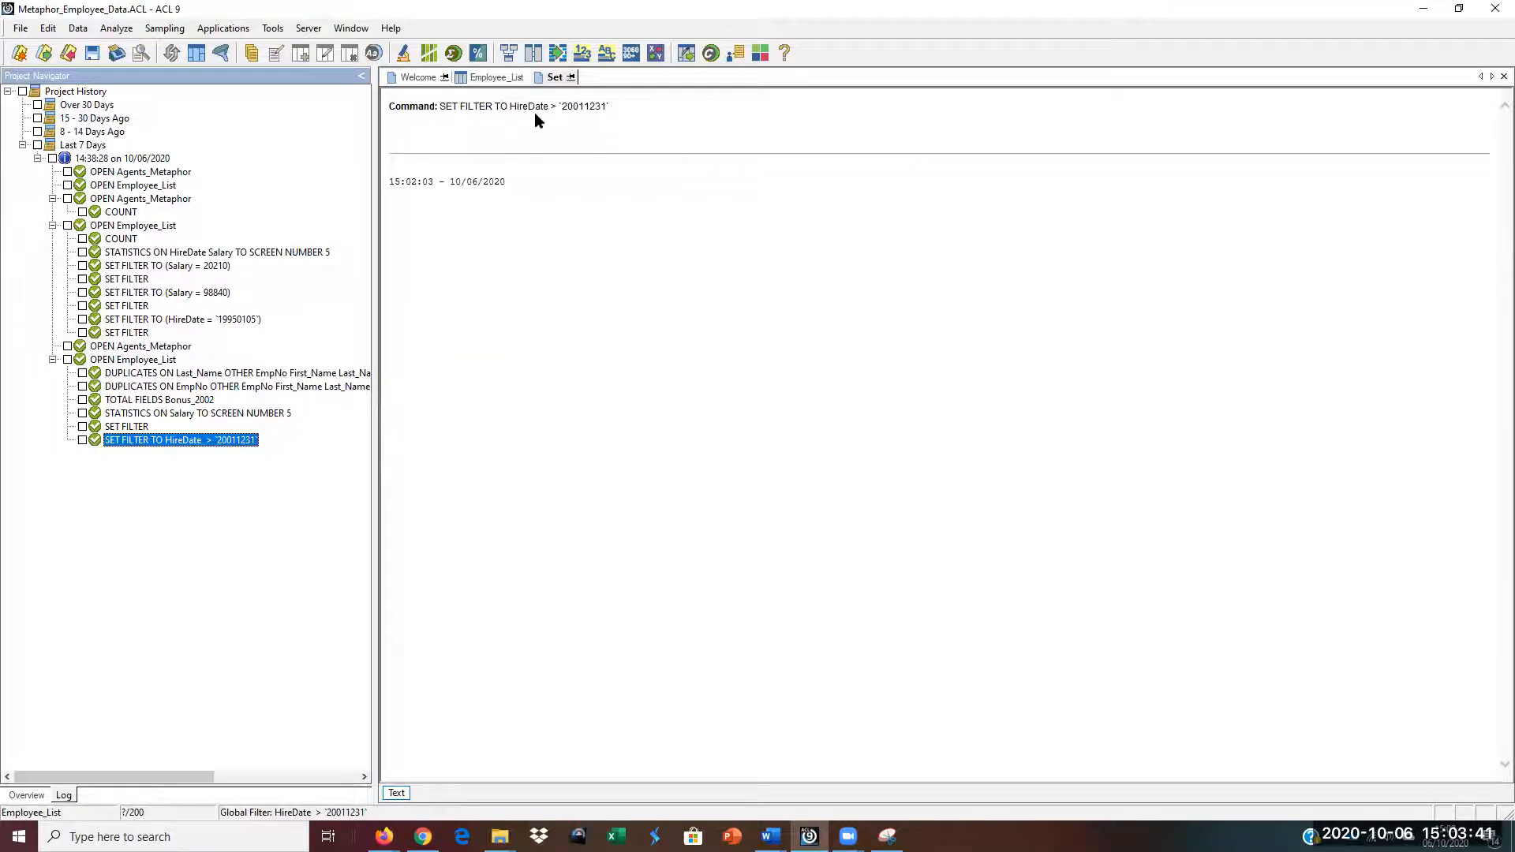
Step: Copy the full SET FILTER log text into Document1 in Word below the last JAWABAN heading and remove one blank line after the command
left_click(568, 190)
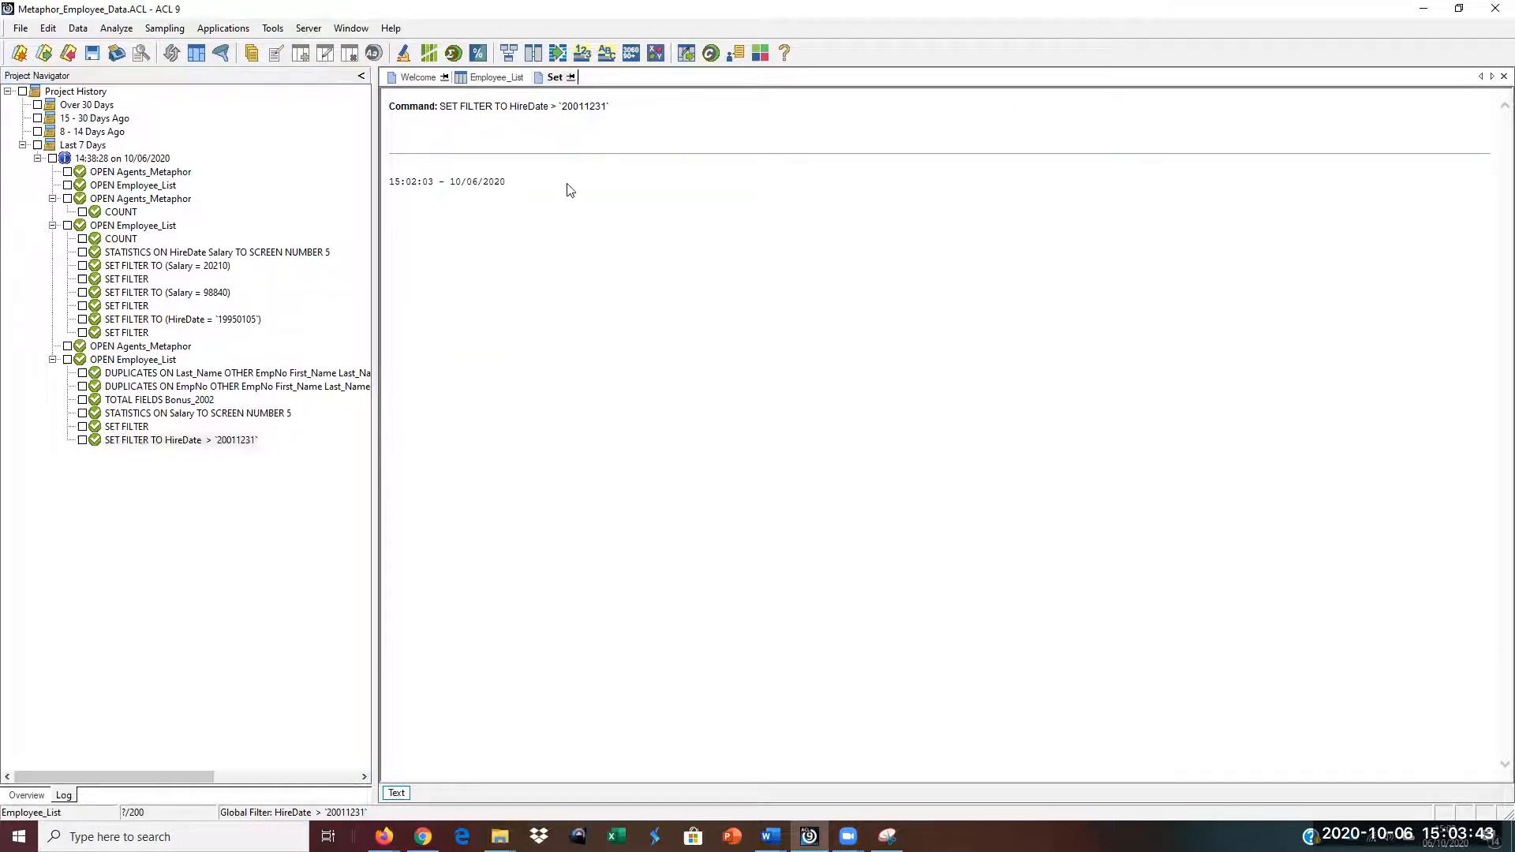
key("ctrl+a")
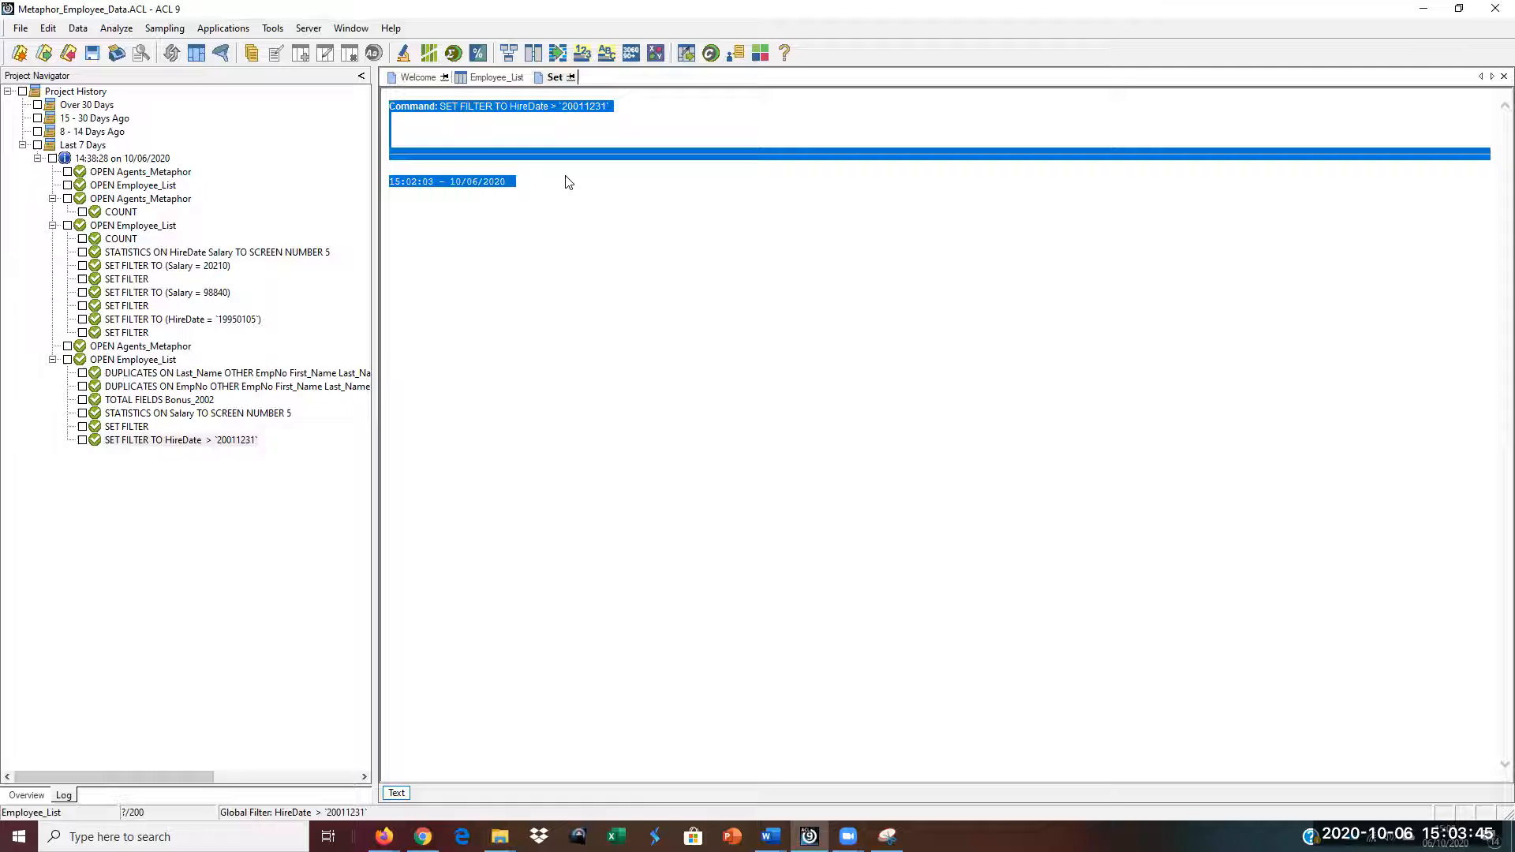
mouse_move(771, 836)
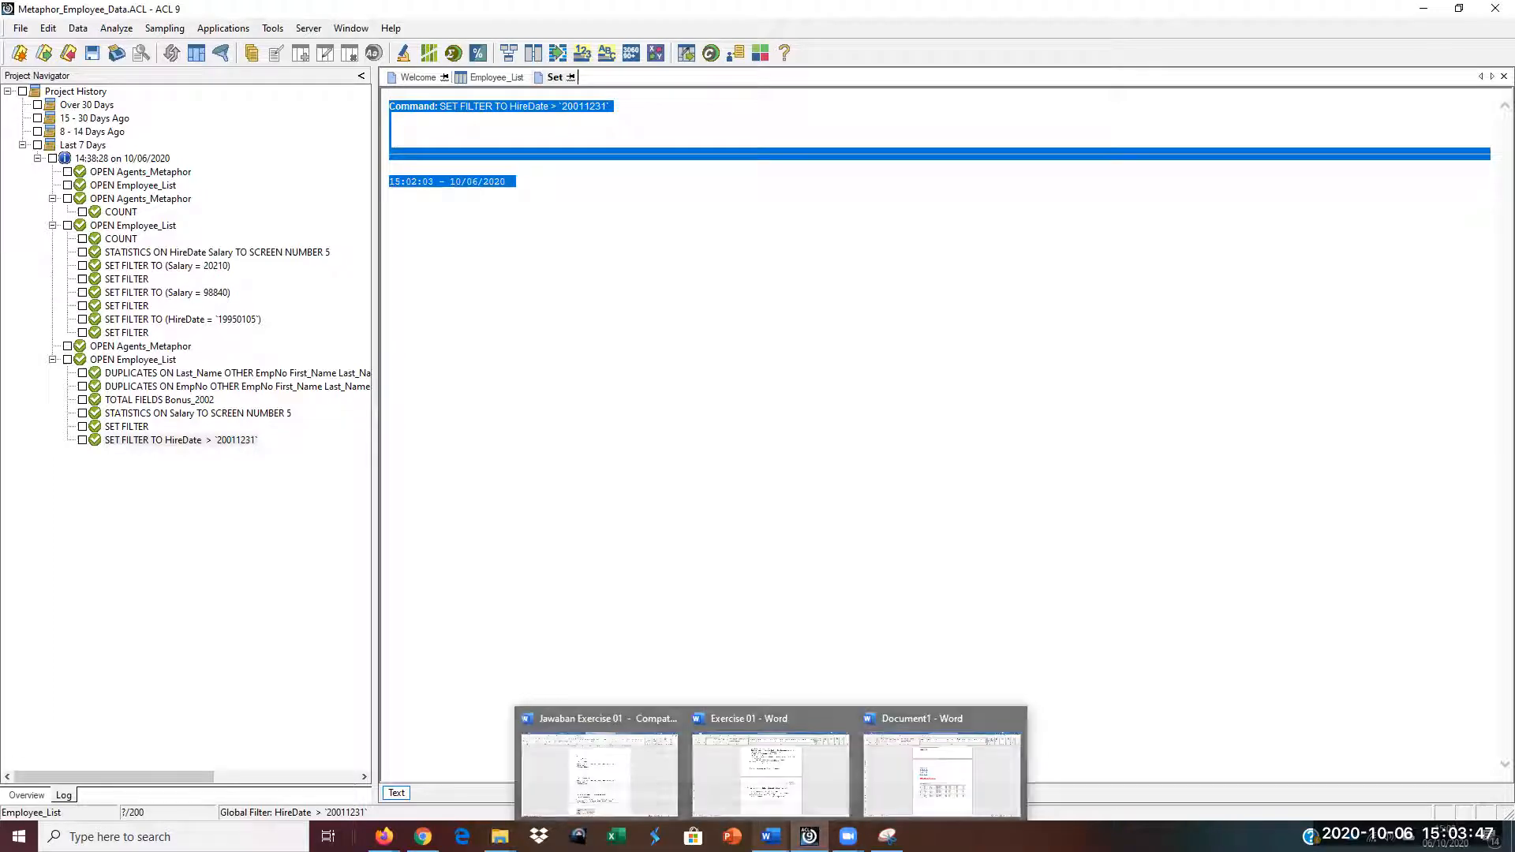
left_click(942, 764)
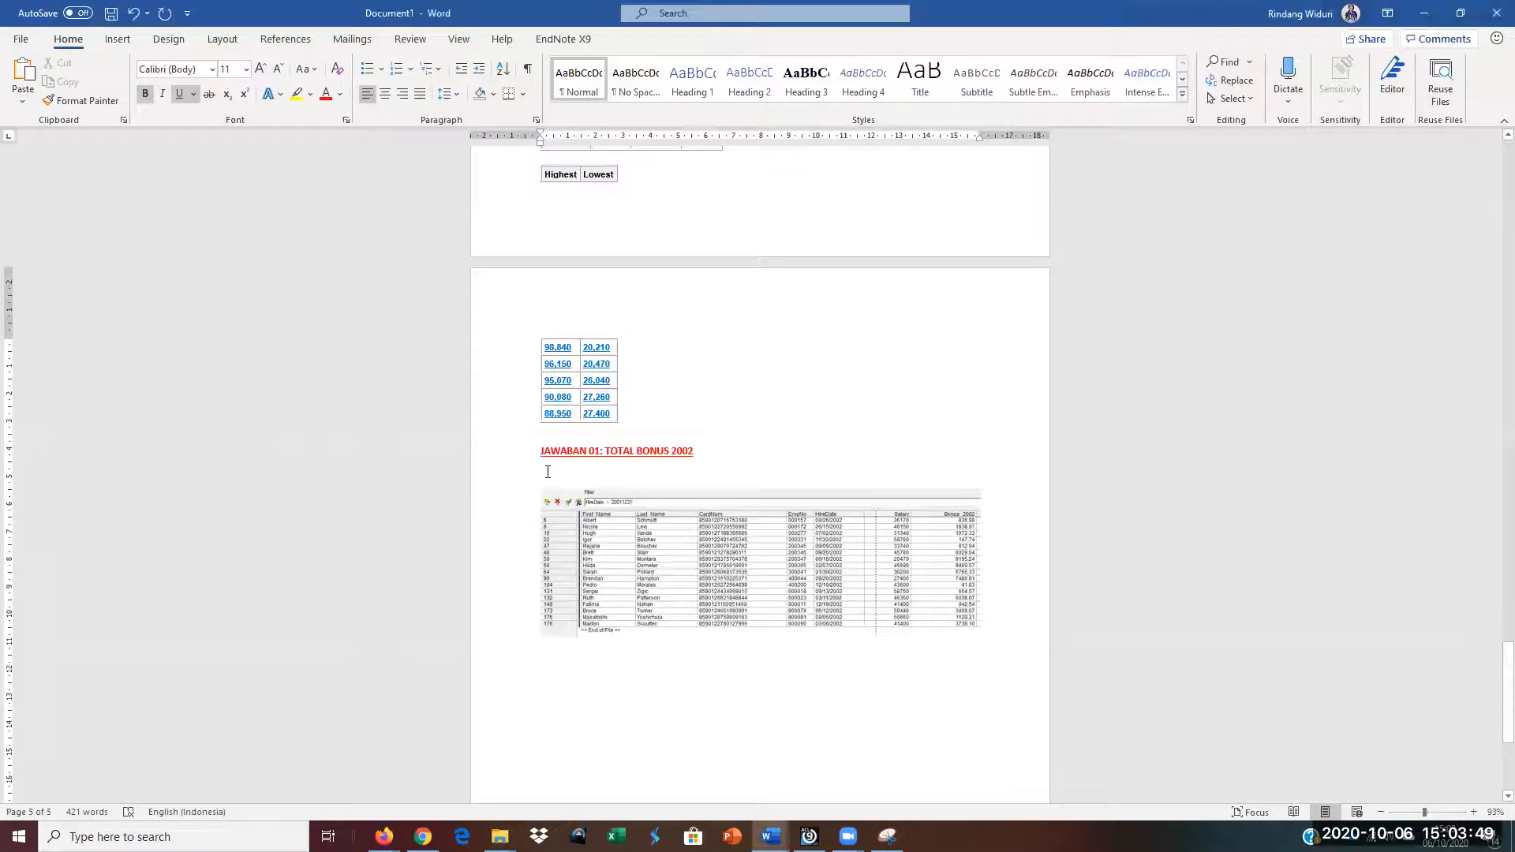
type("Produced with ACL by: ACL Educational Edition - Not For Commercial Use Command: SET FILTER TO HireDate > `20011231`     15:02:03 - 10/06/2020")
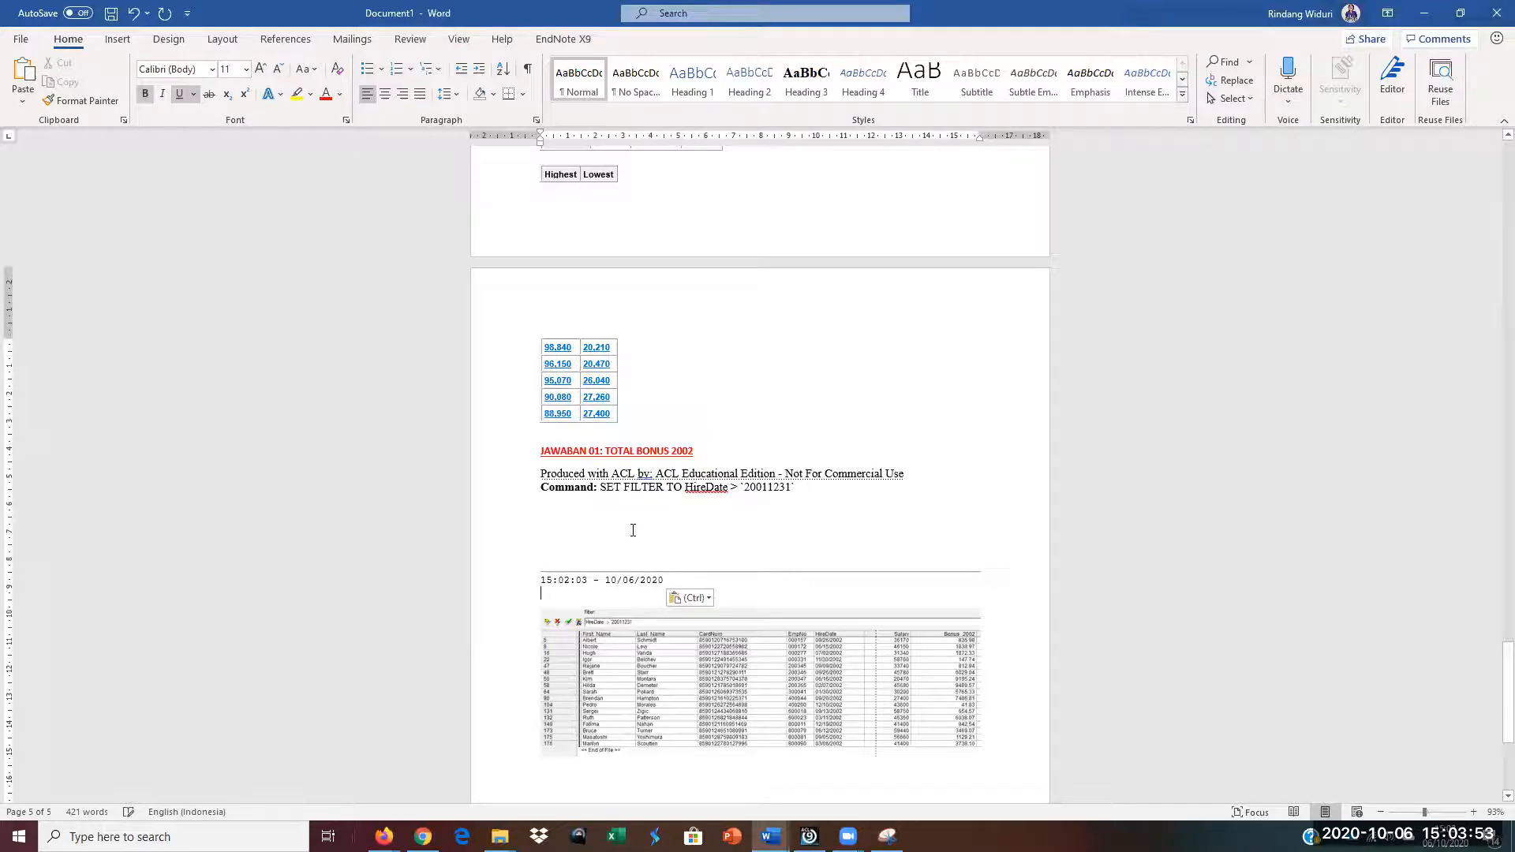
left_click(612, 519)
key("BackSpace")
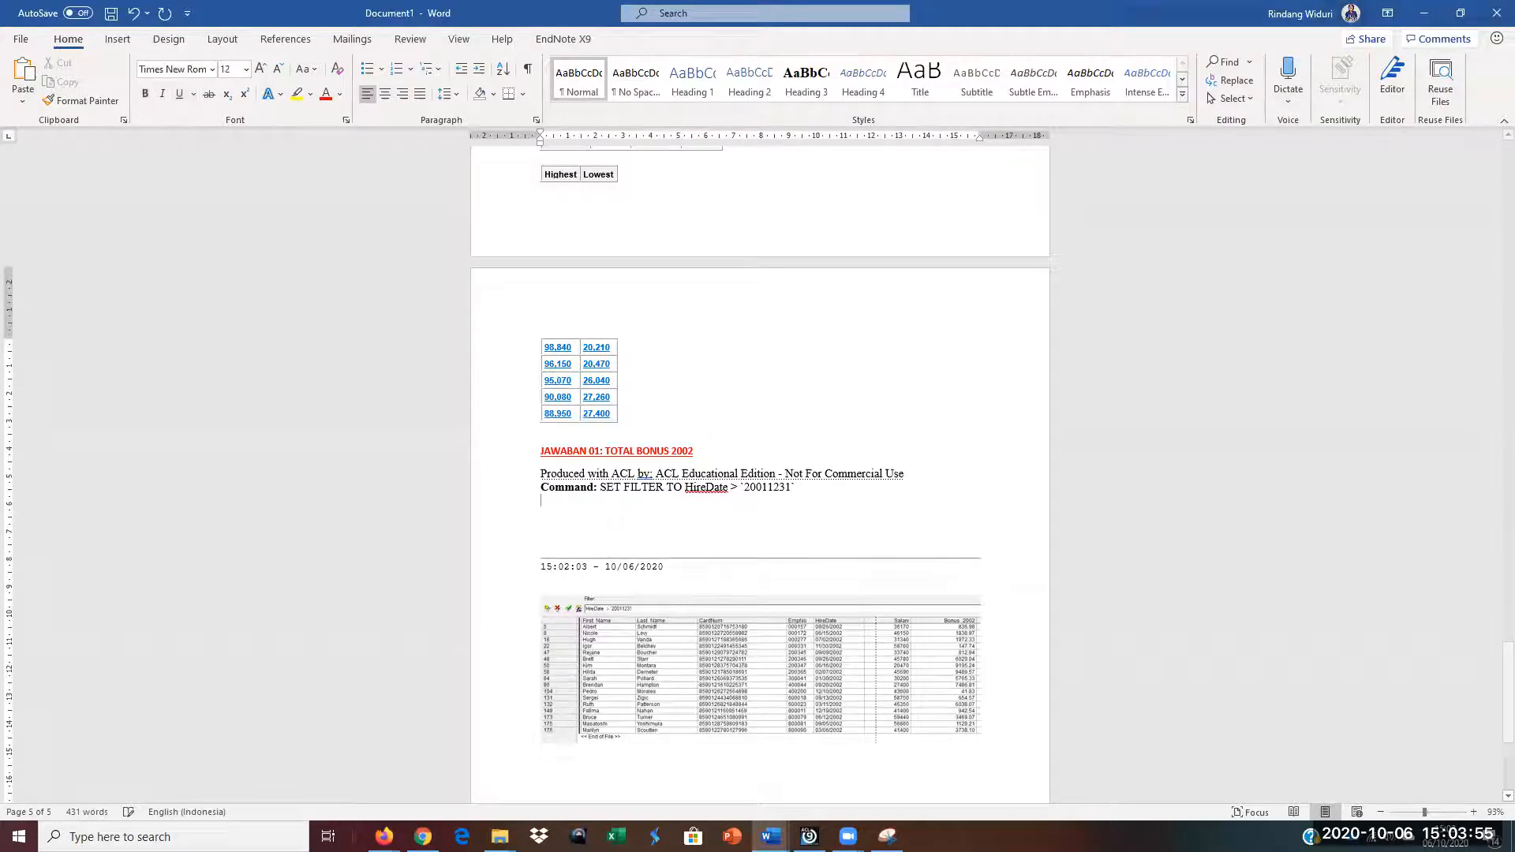
Step: Change the heading above the pasted filter log to "JAWABAN 03: HIRE DATE = 2002"
left_click(594, 451)
key("Delete")
type("3")
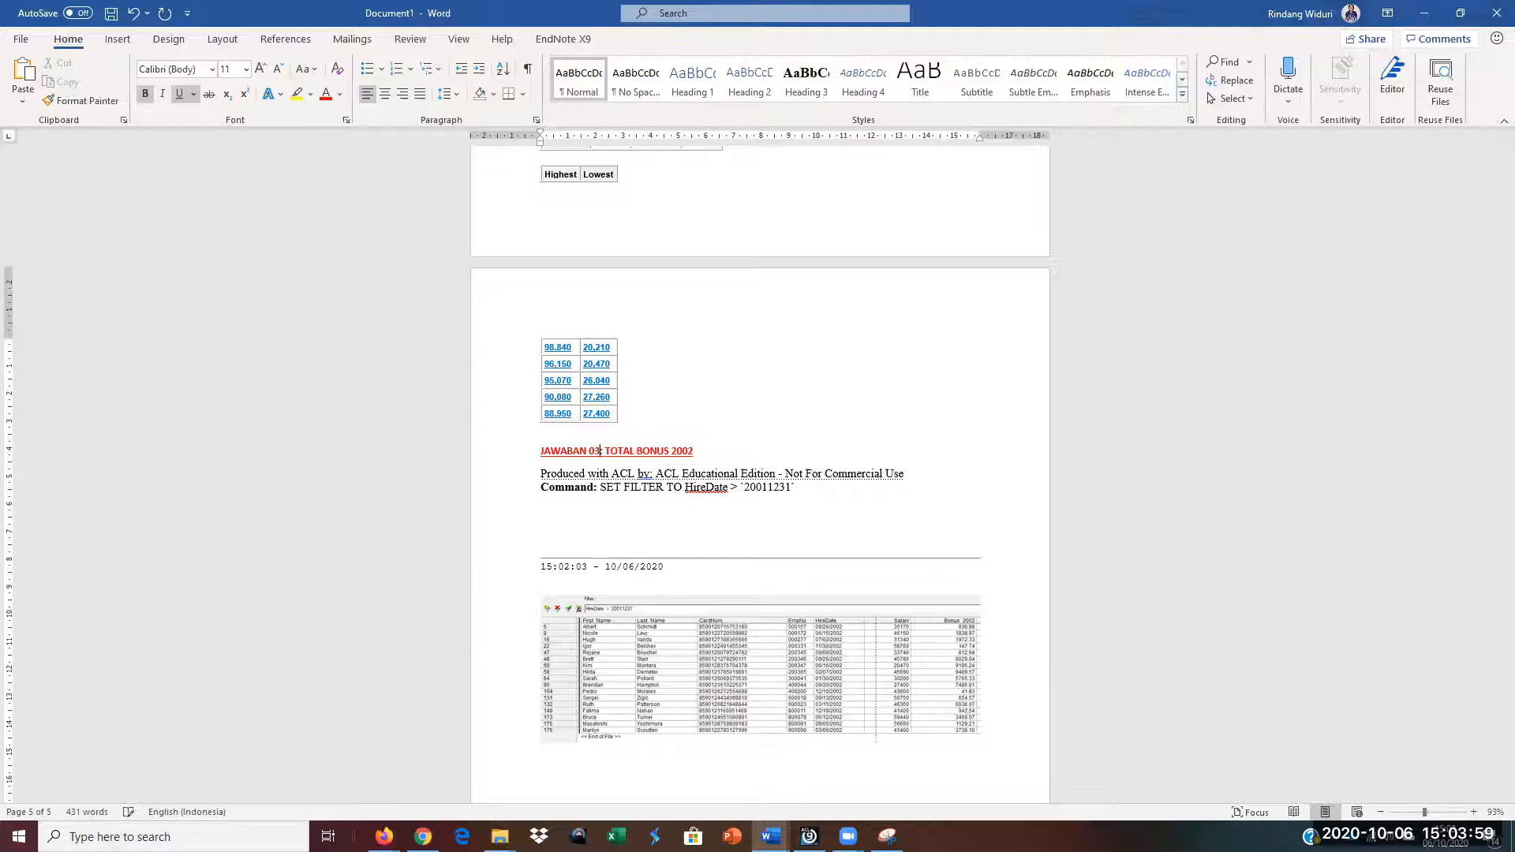
left_click_drag(605, 451, 689, 453)
type("H")
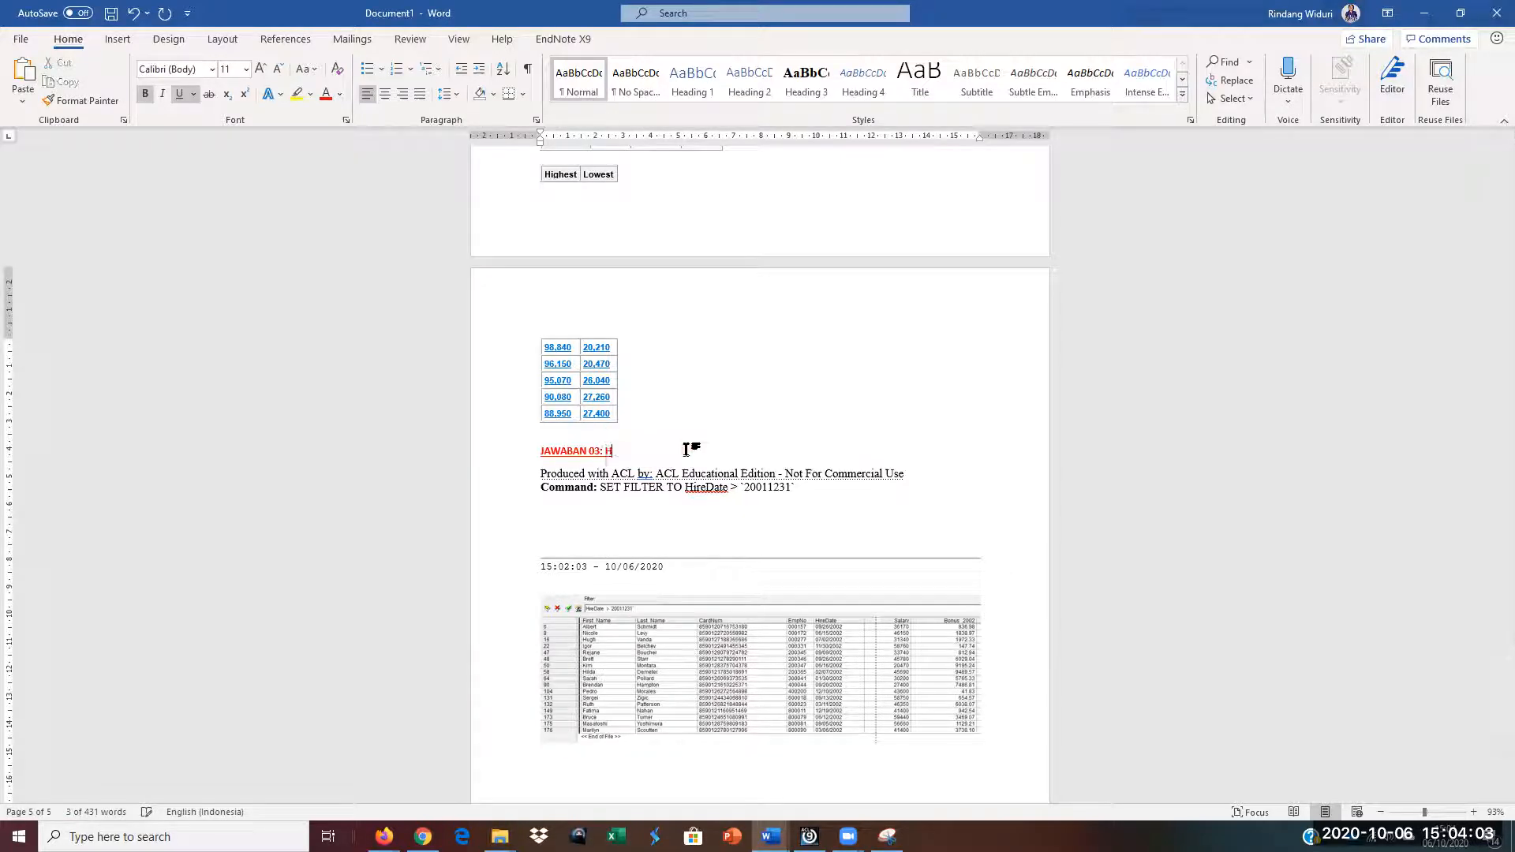
type("IRE DATE = 2002")
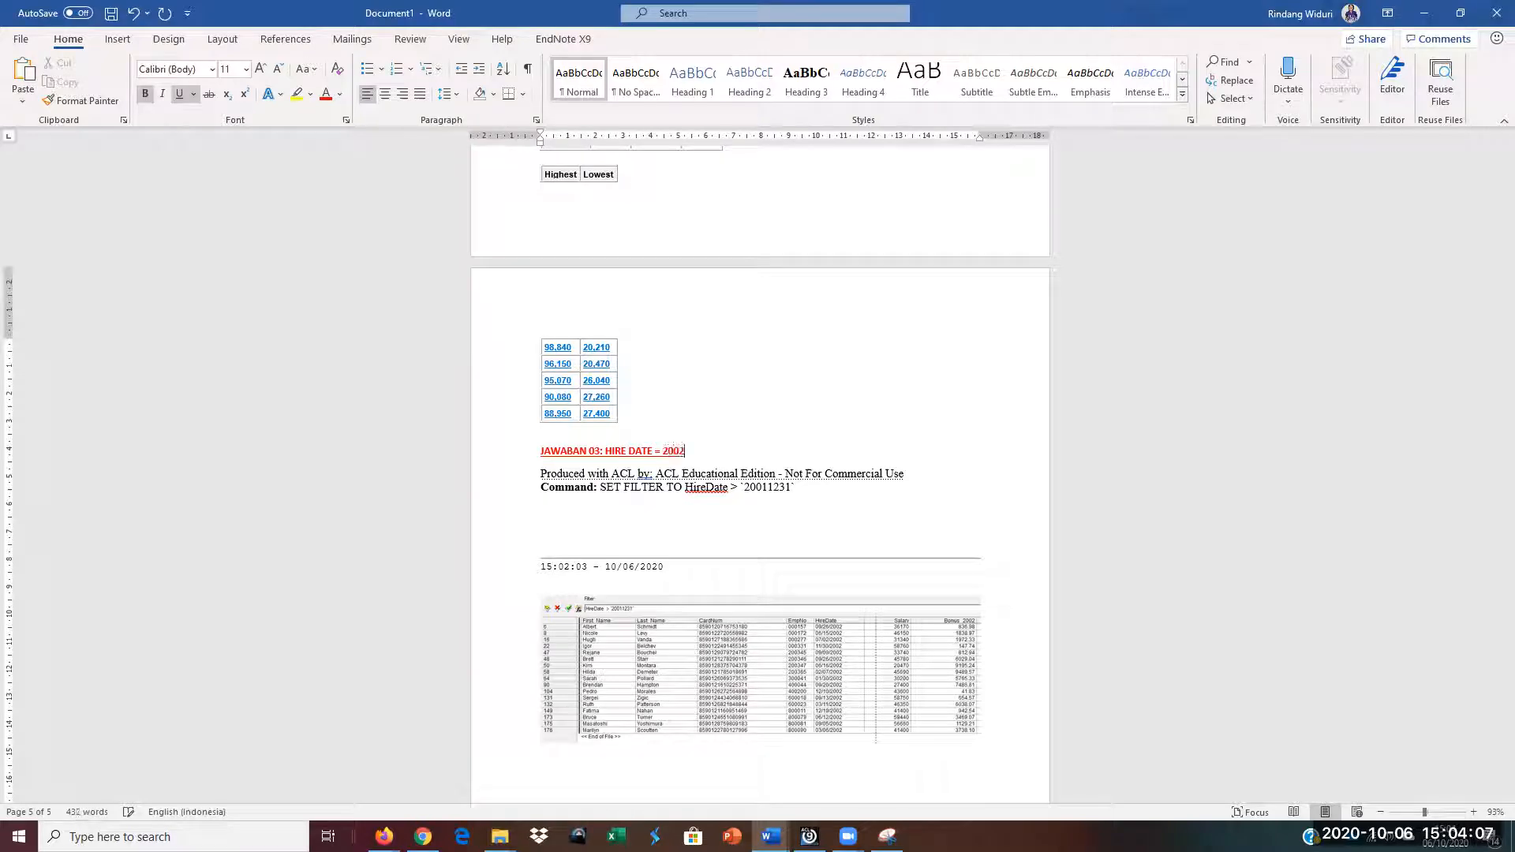
Step: Copy the JAWABAN 03 heading and paste the duplicate below the snip of filtered employees
scroll(623, 584, "down", 3)
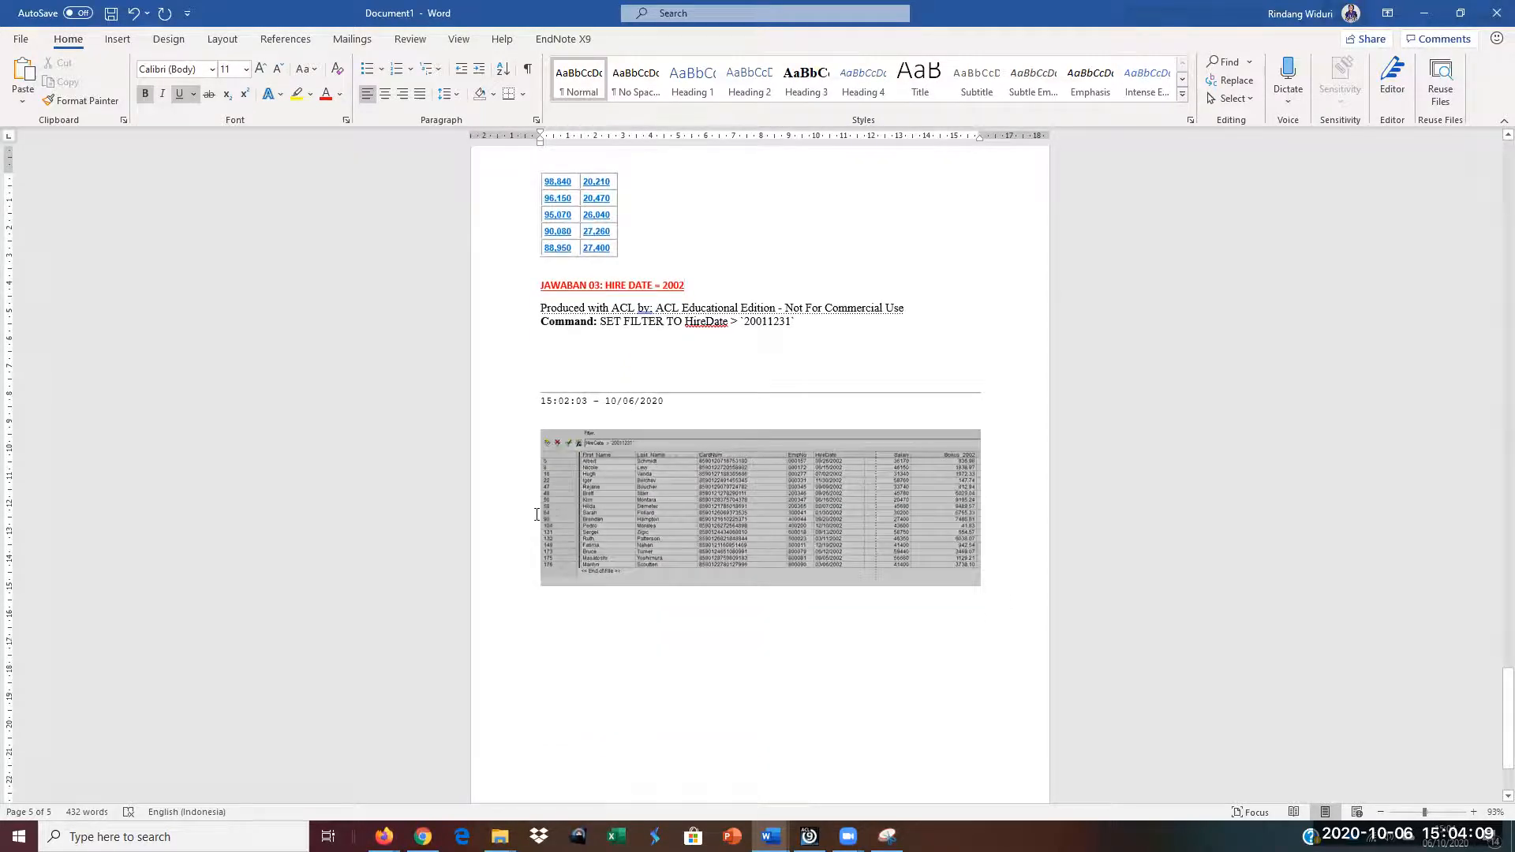
left_click(550, 553)
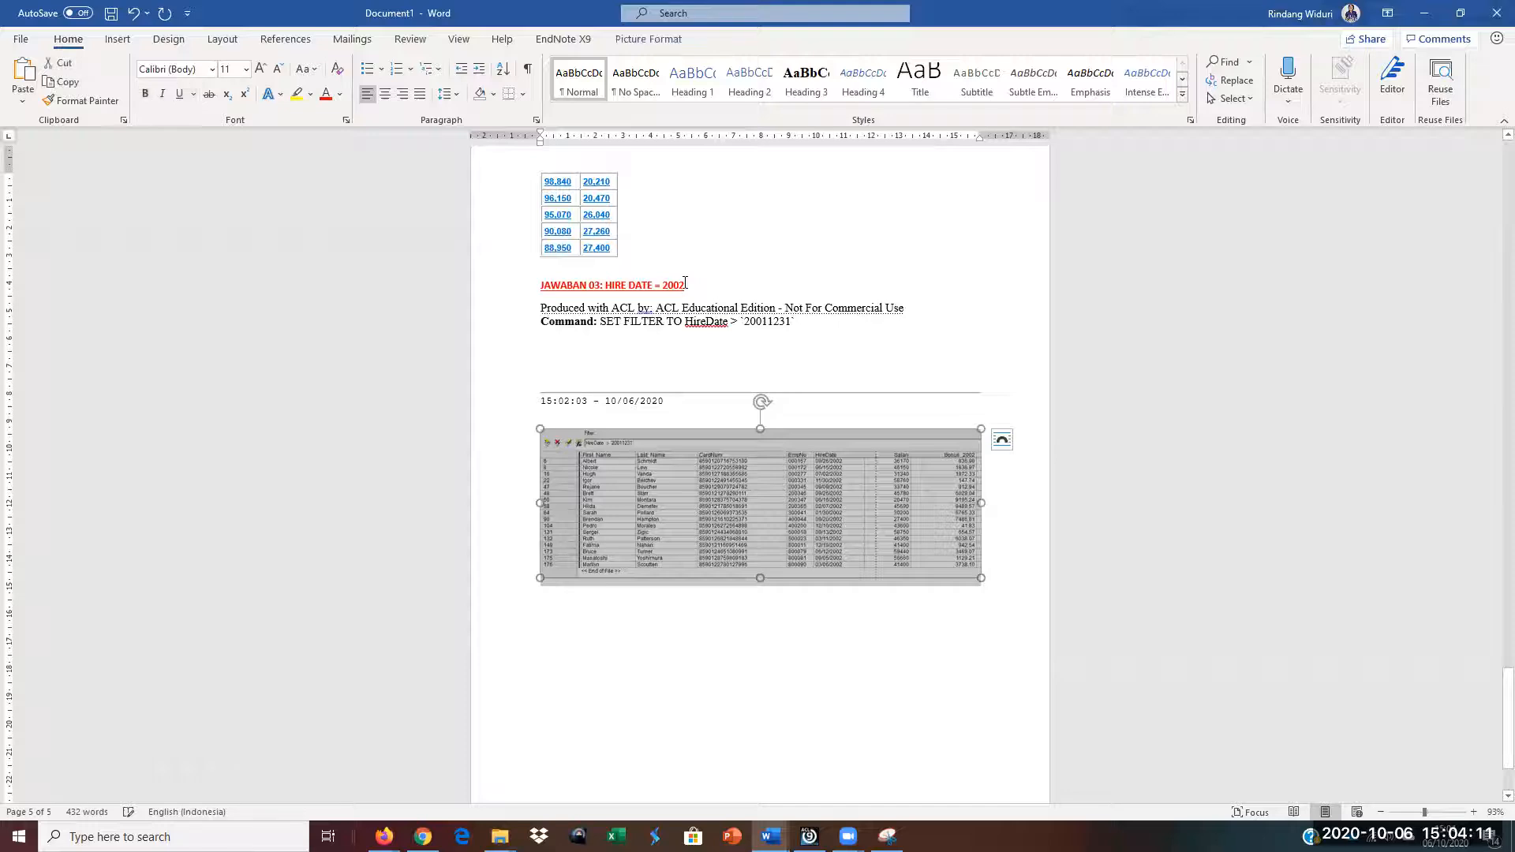
left_click_drag(685, 285, 543, 285)
key("ctrl+c")
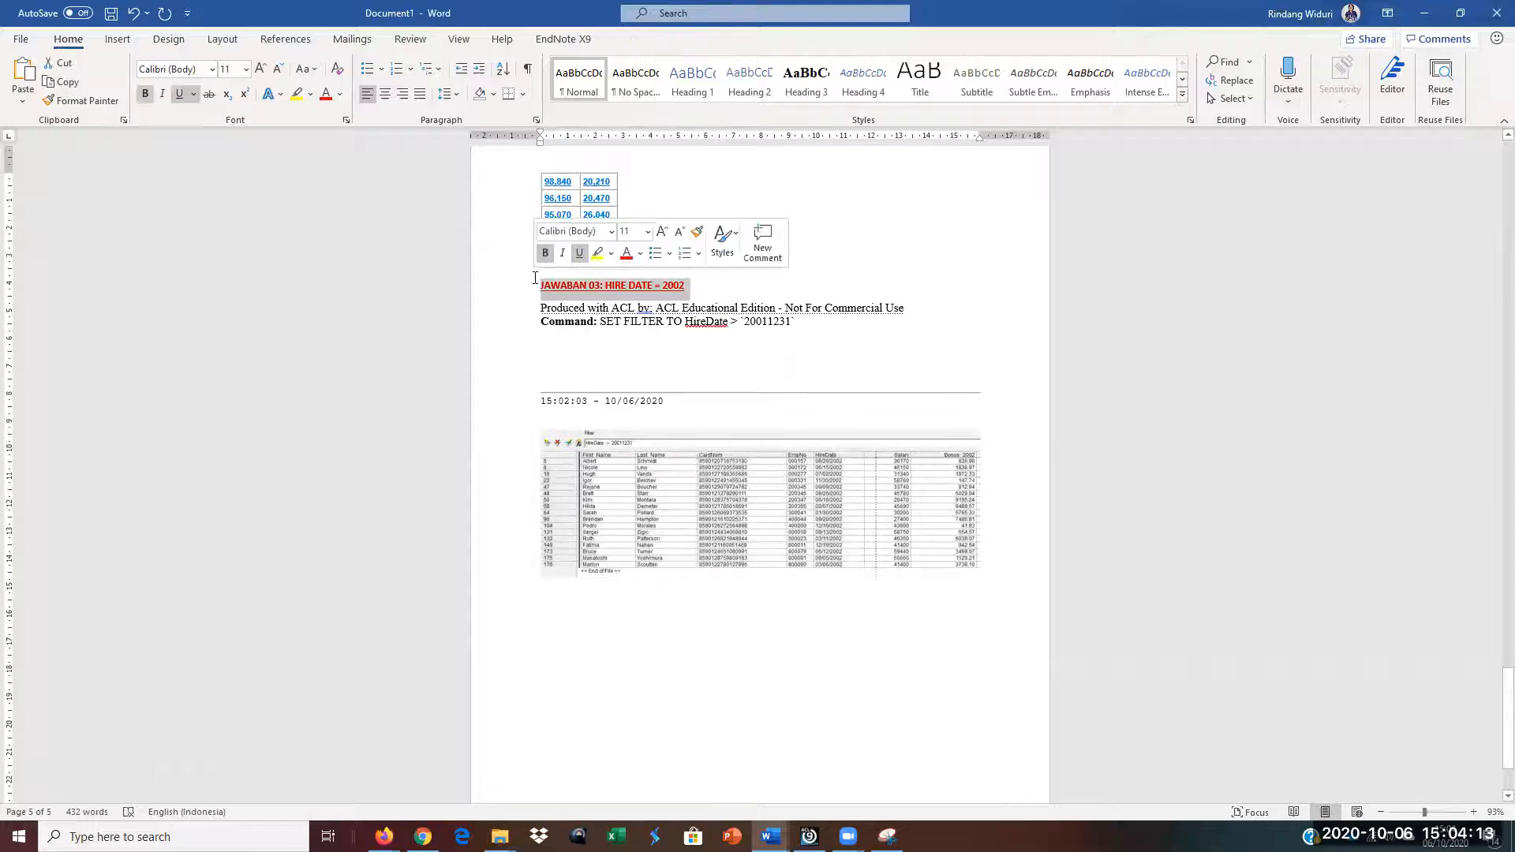
left_click(573, 633)
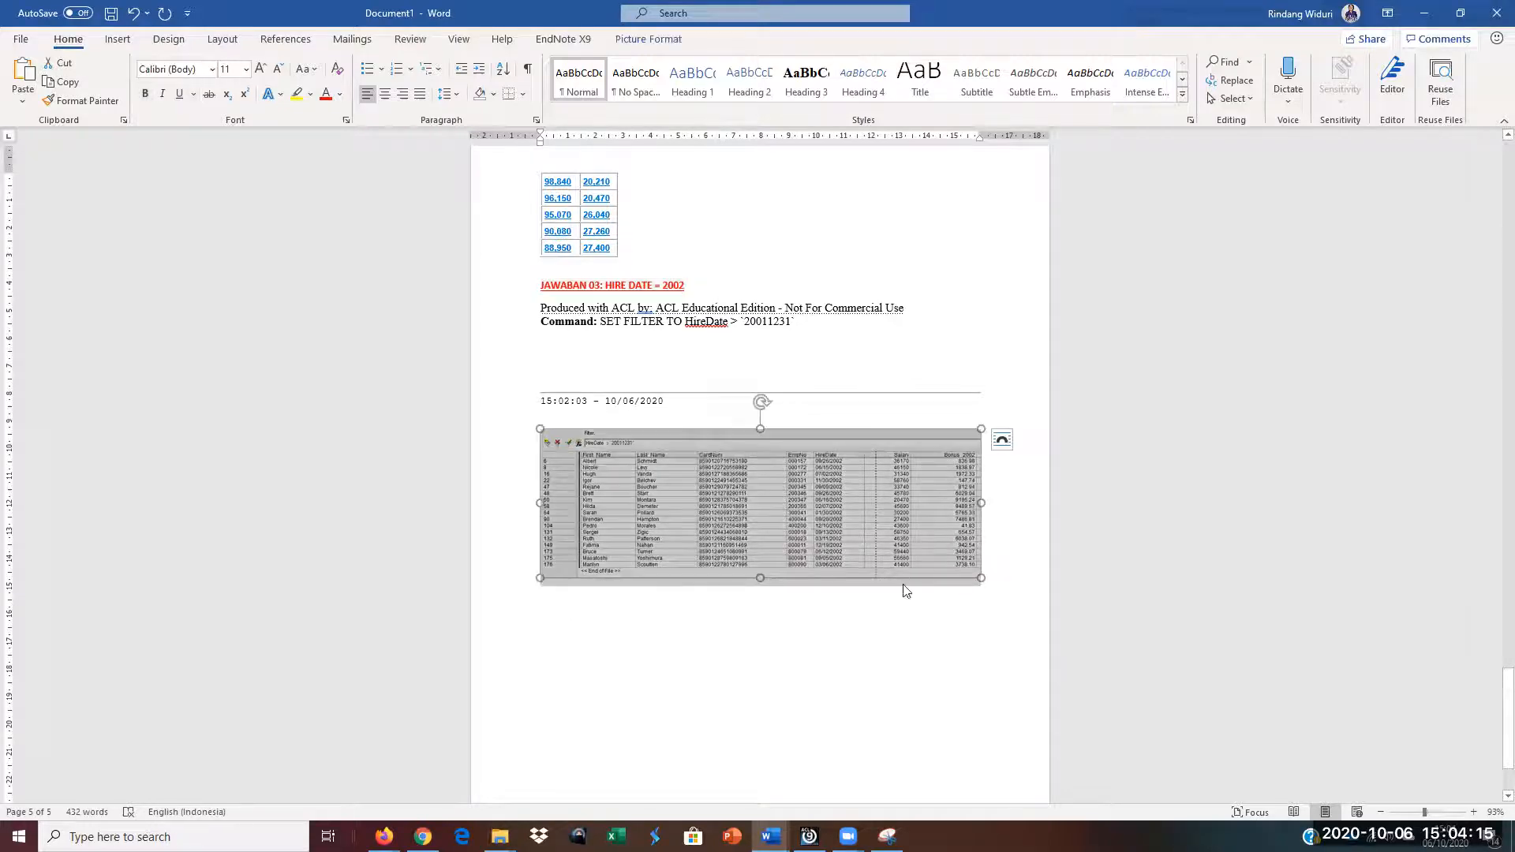
left_click(1007, 592)
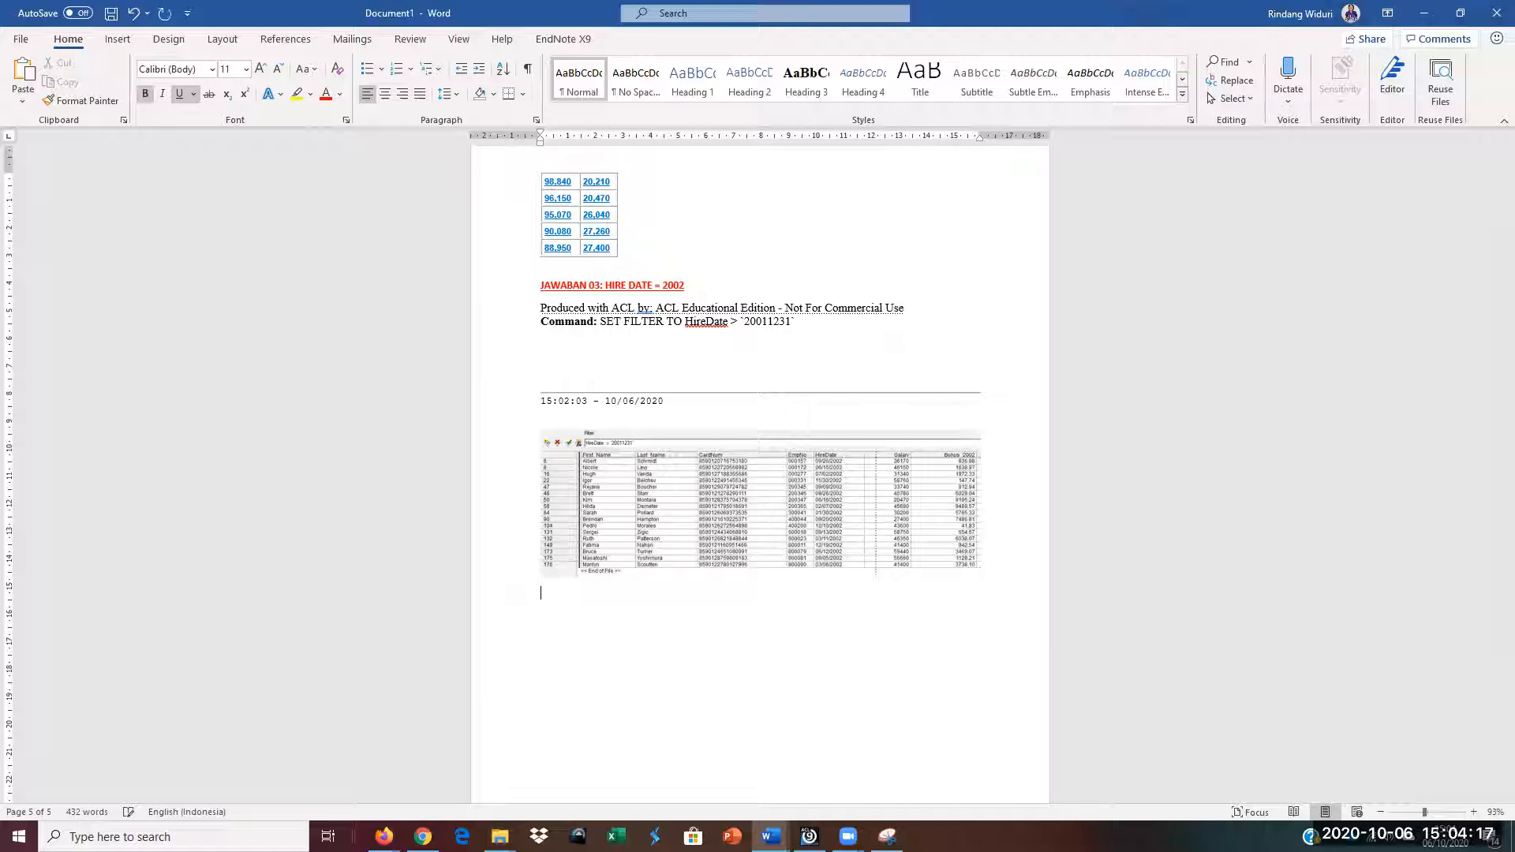
key("ctrl+v")
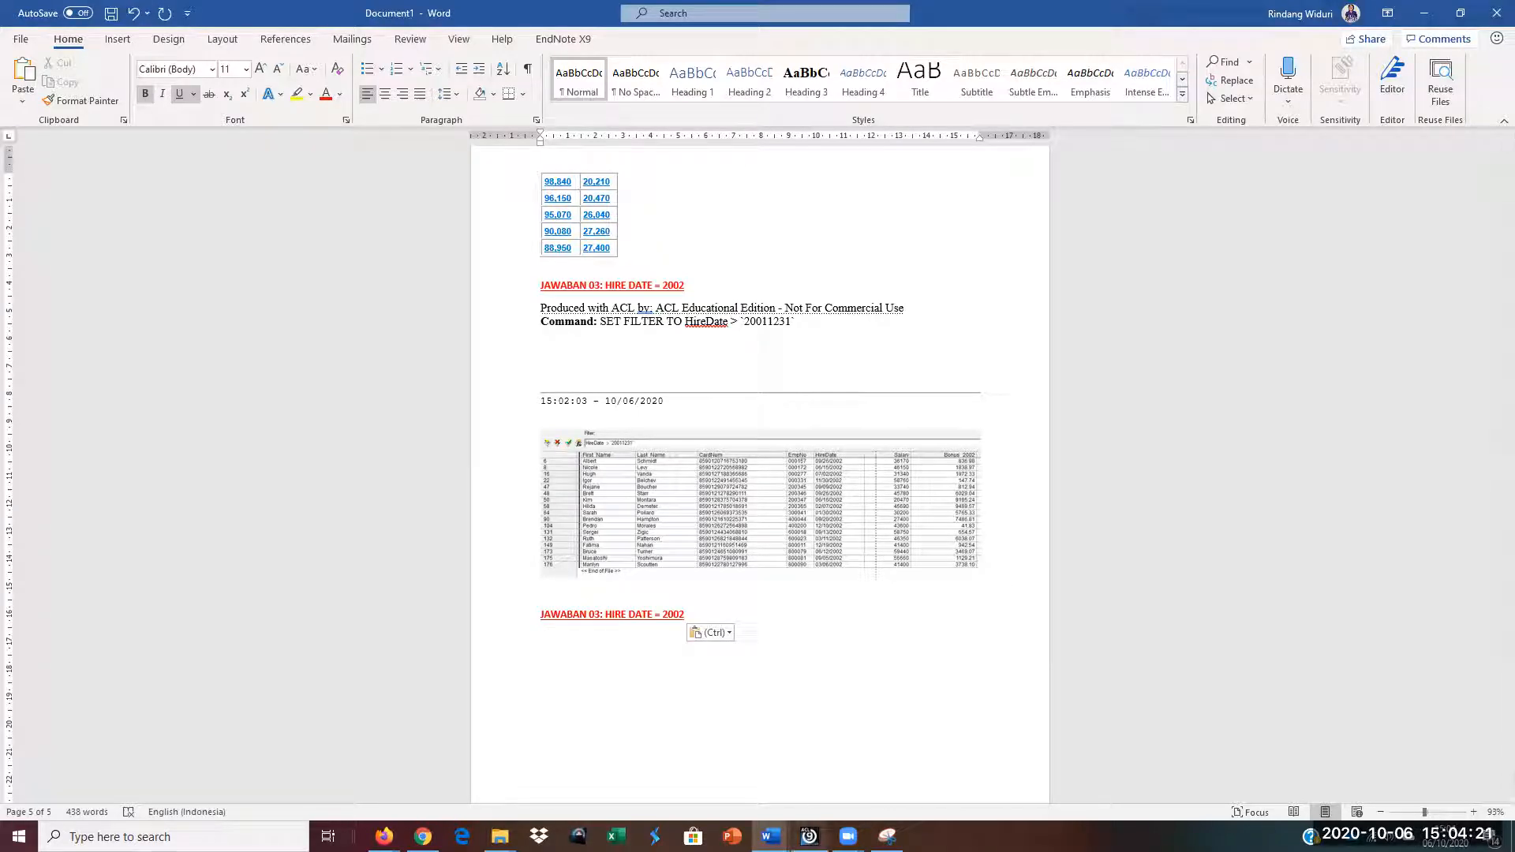
Step: Switch to the Exercise 01 document and read the remaining Task 2 question
left_click(809, 837)
left_click(770, 837)
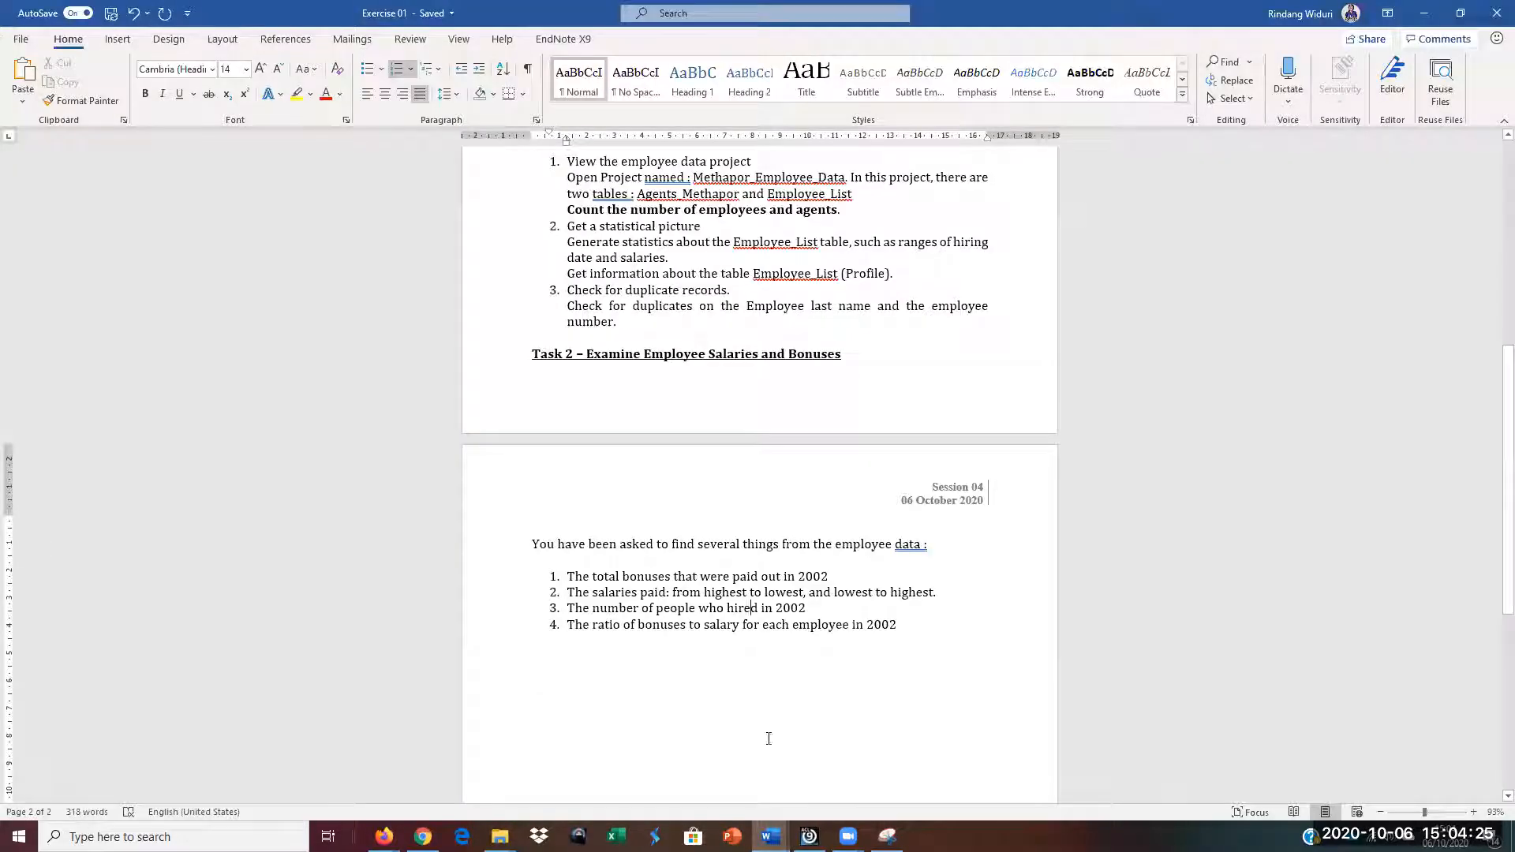
left_click(783, 759)
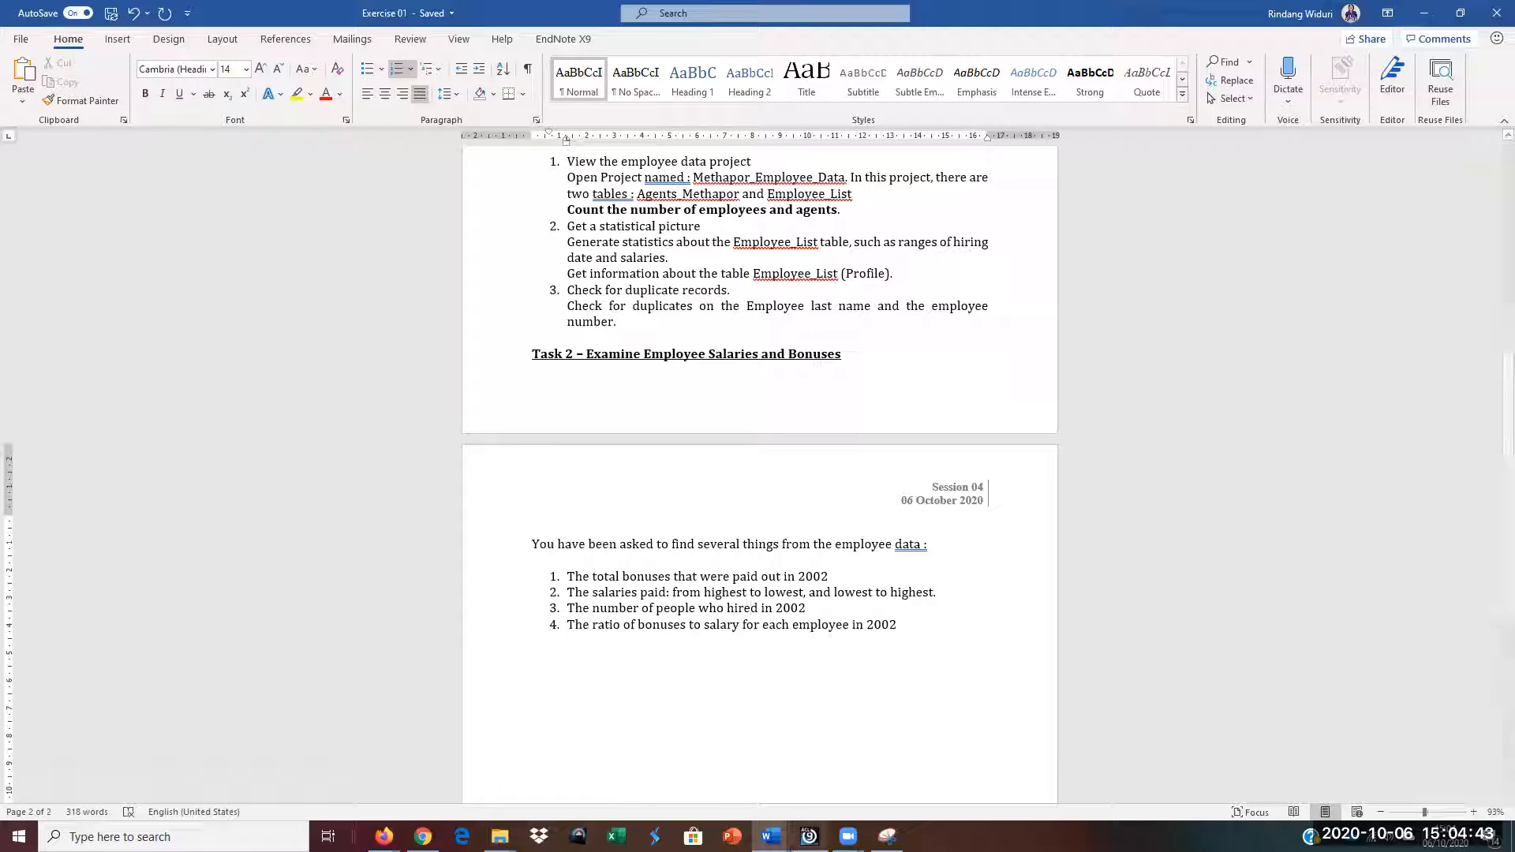
Step: Switch to ACL, show the Employee_List table and remove its HireDate filter
left_click(809, 836)
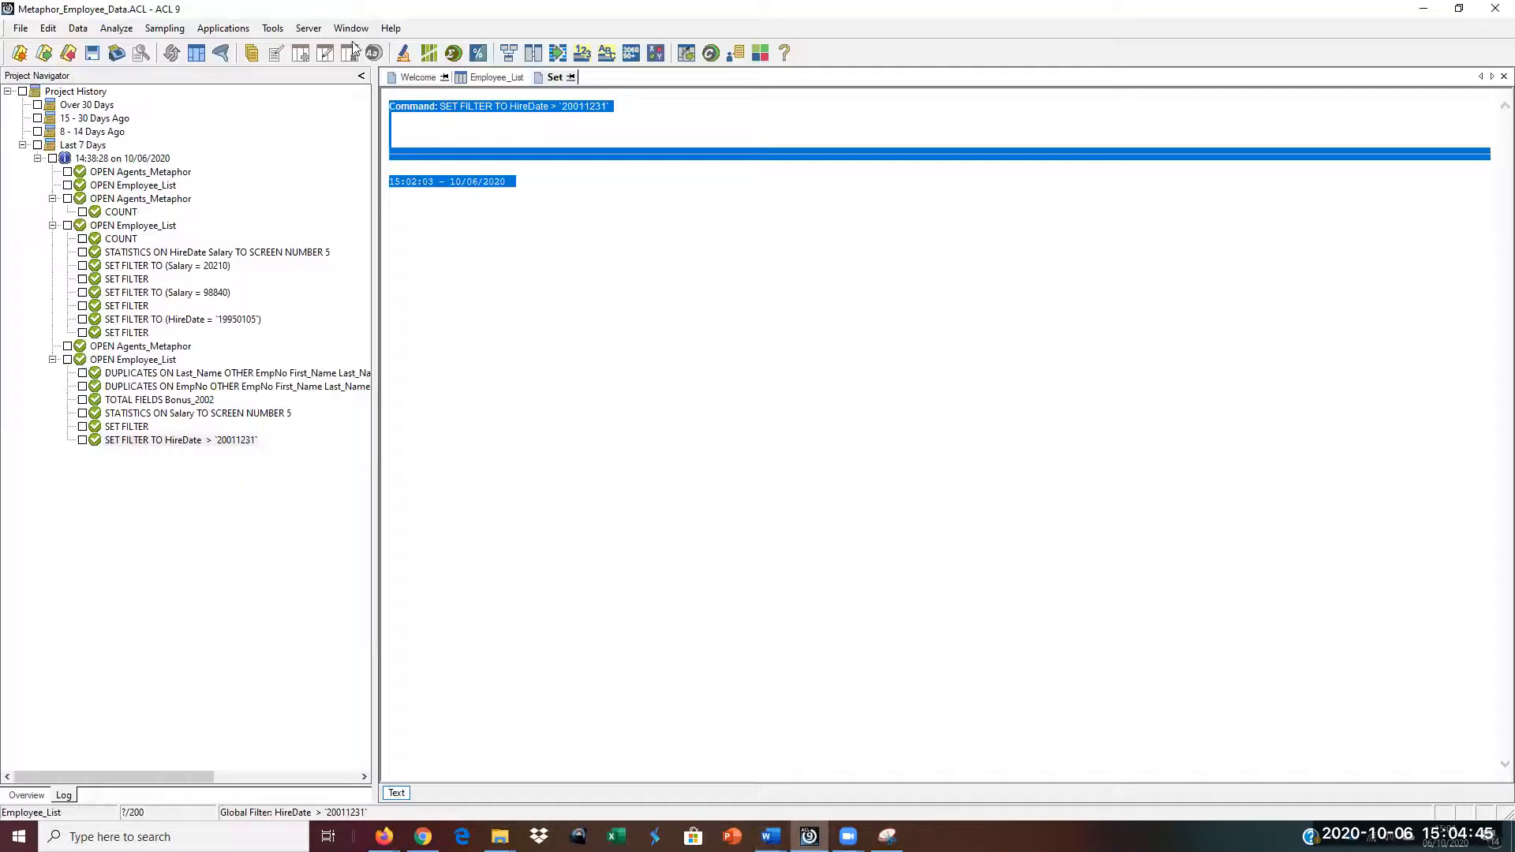
left_click(507, 220)
left_click(478, 79)
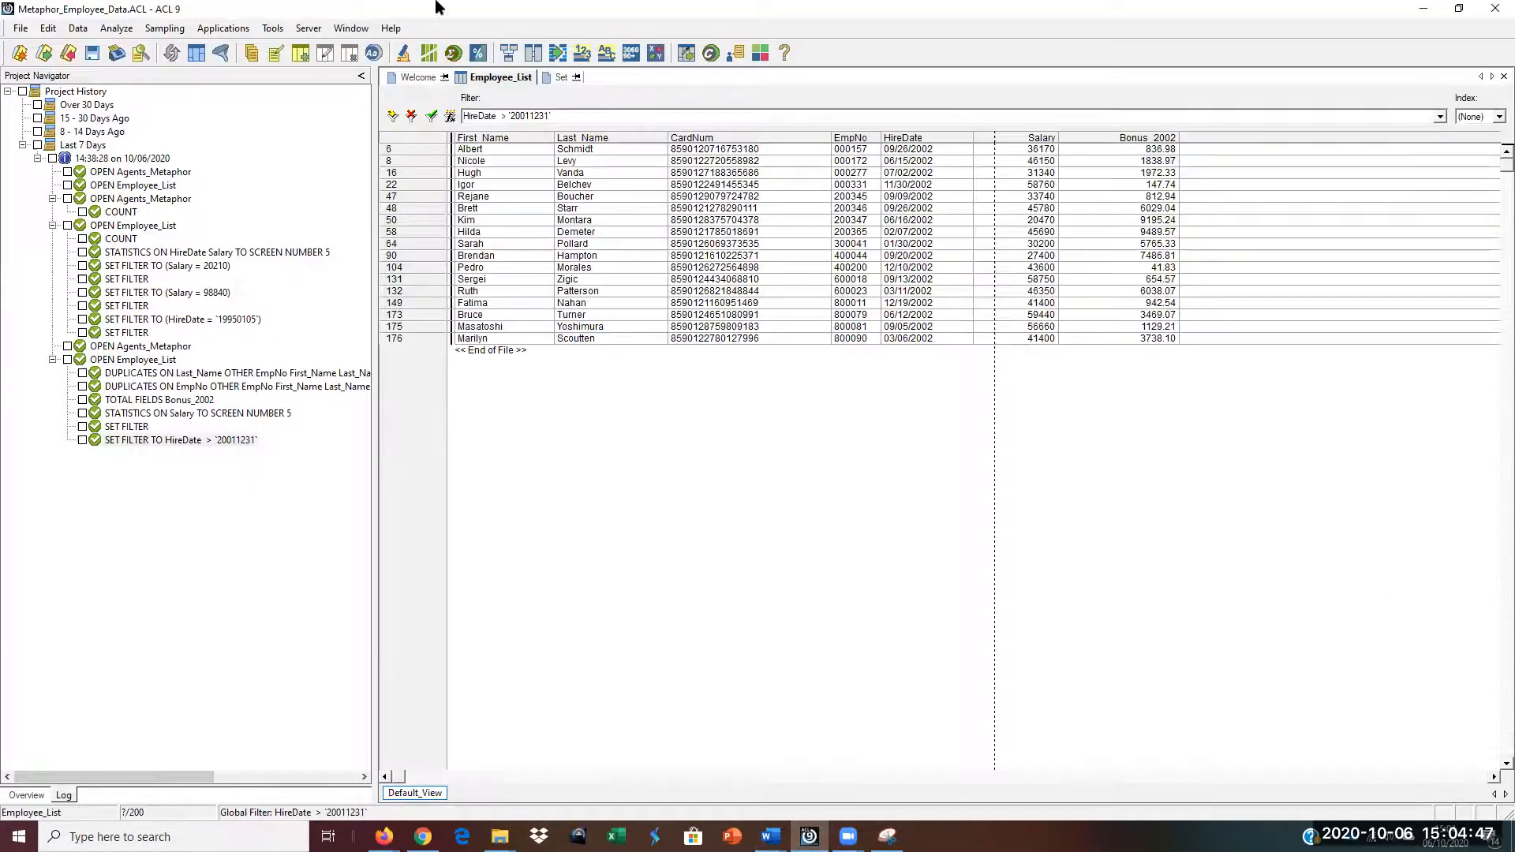
left_click(411, 118)
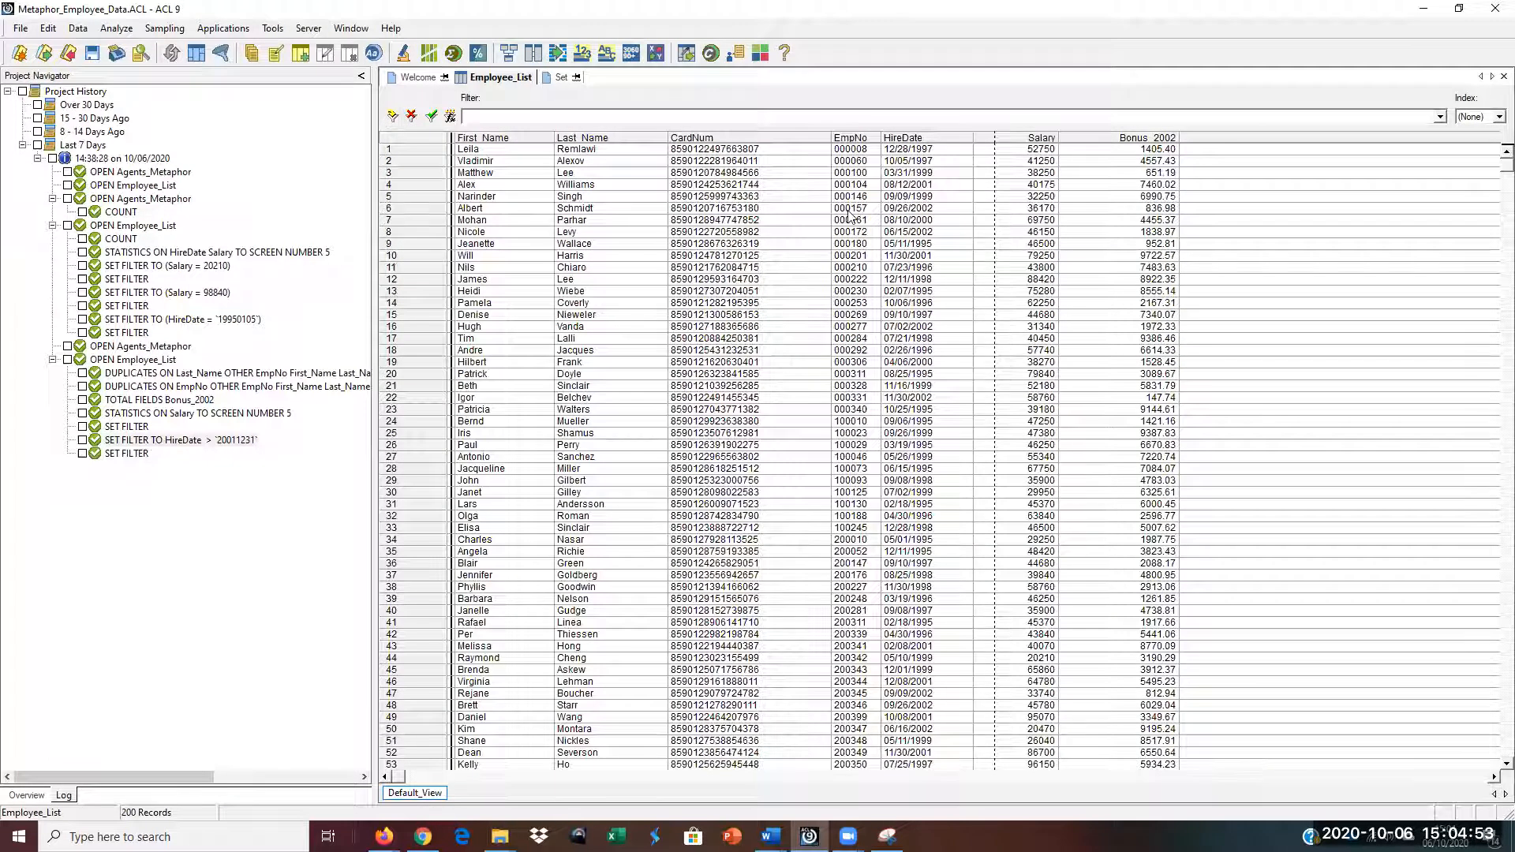
Step: Narrow the Bonus_2002 column in the Employee_List view to fit its values more closely
left_click(1023, 143)
left_click(1134, 138)
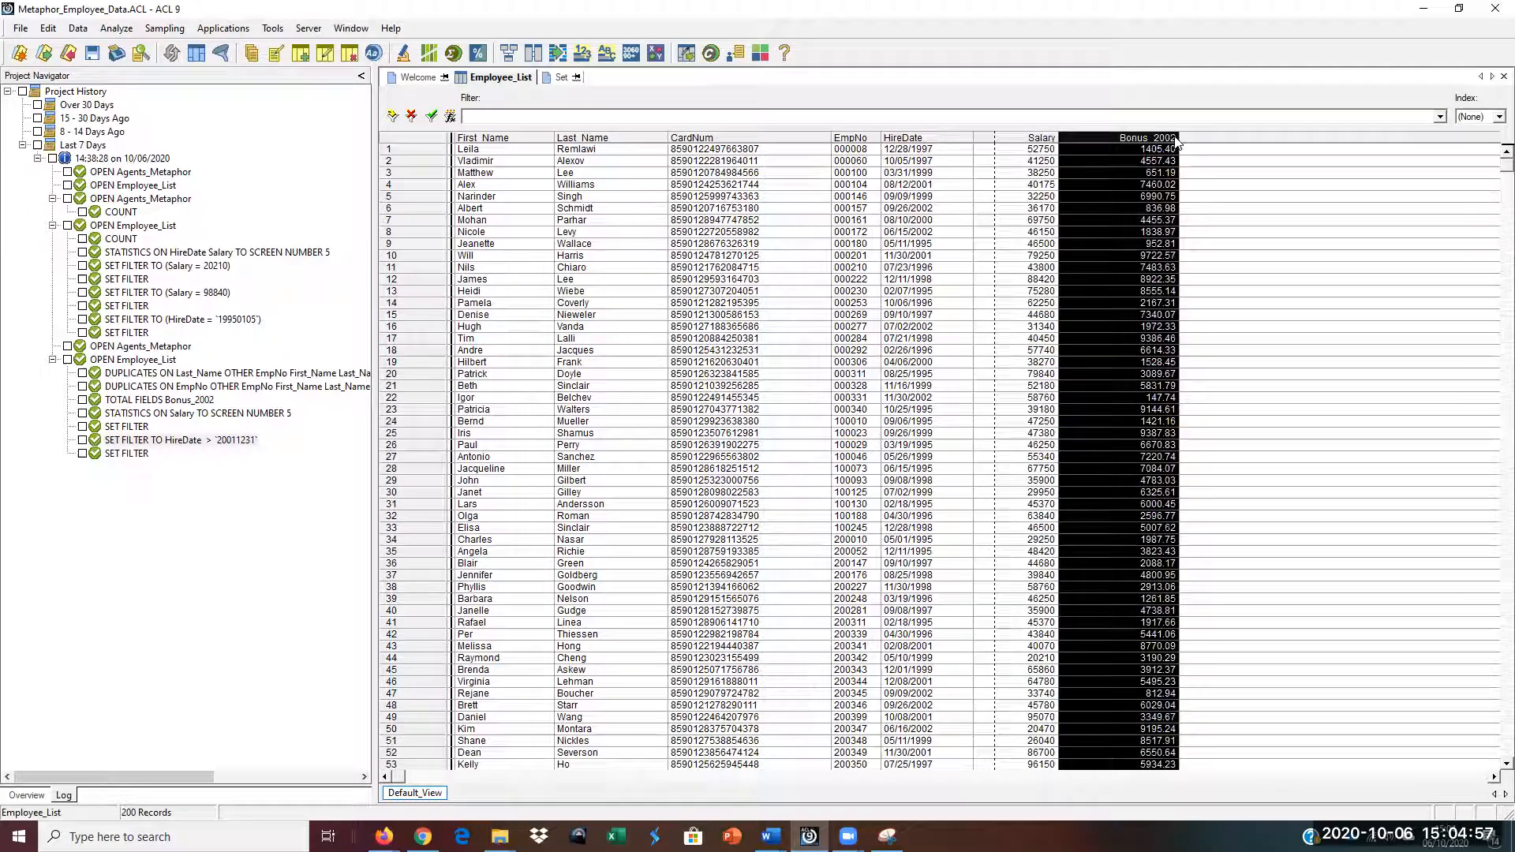
left_click(1116, 148)
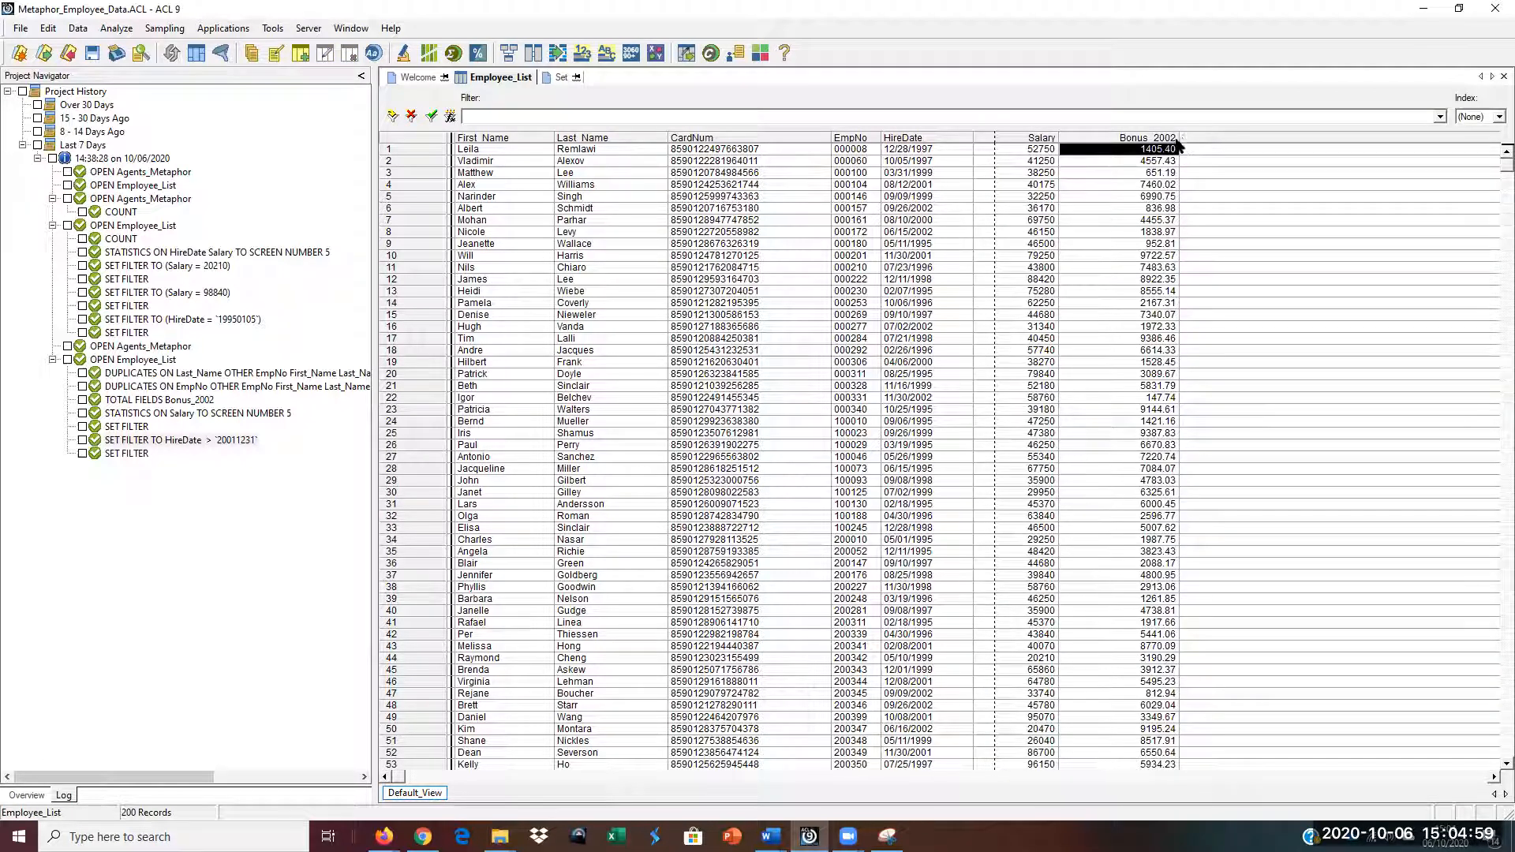
left_click_drag(1179, 139, 1136, 139)
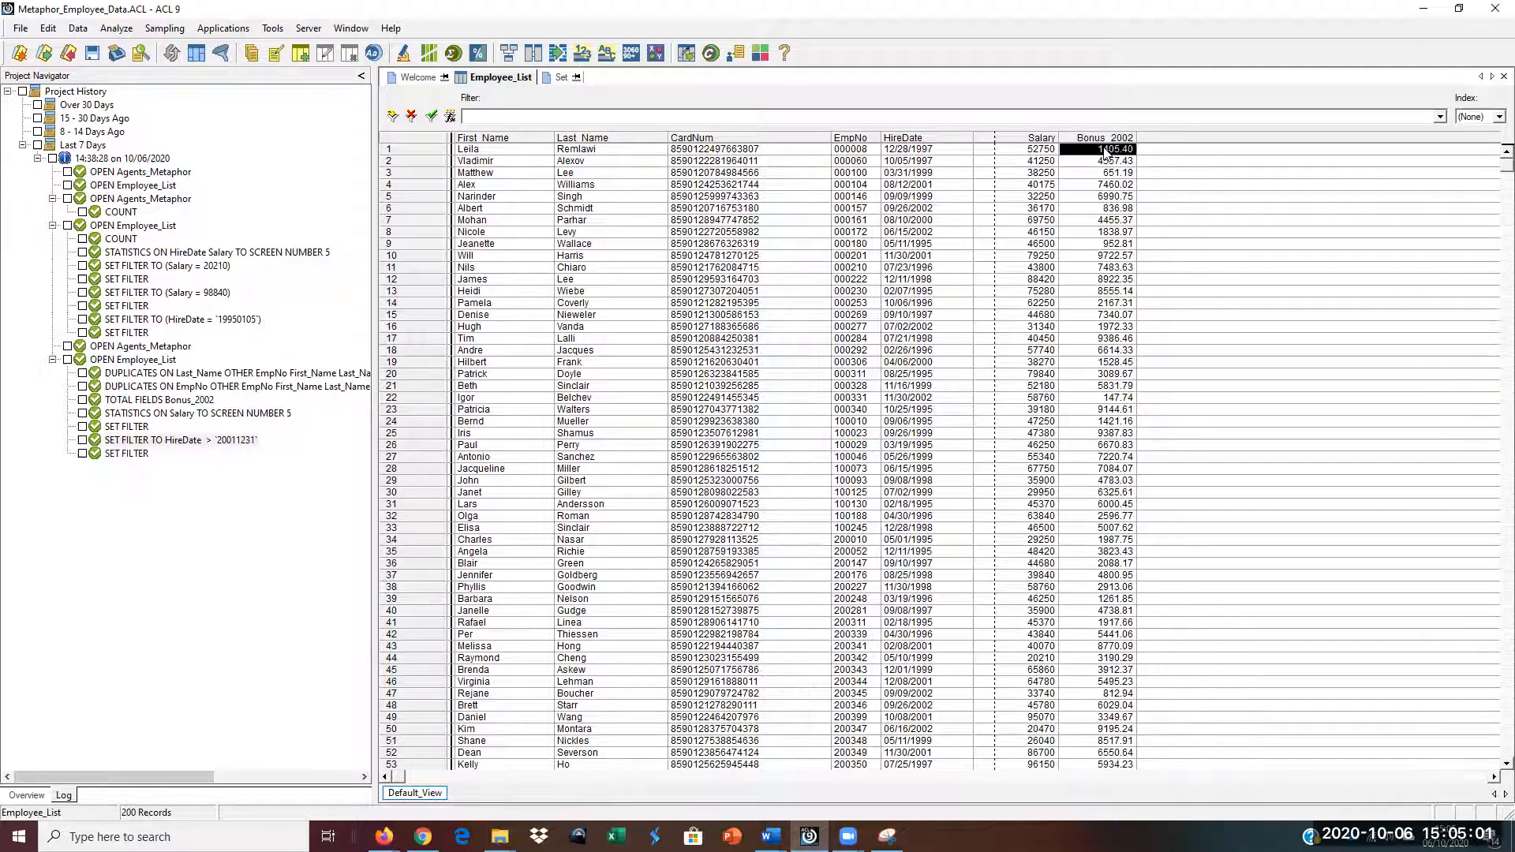
left_click(1019, 152)
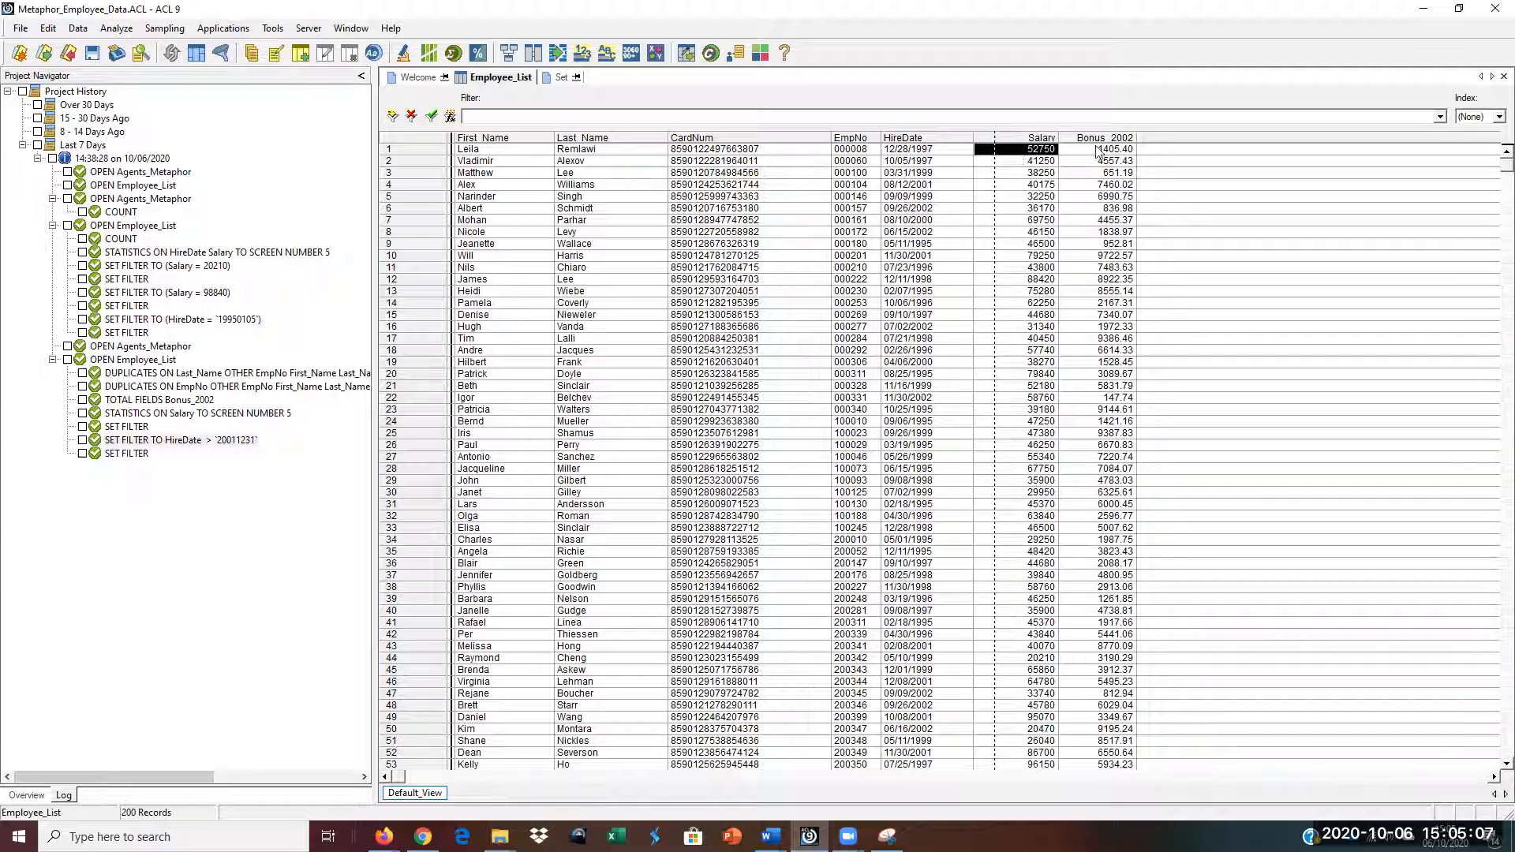
left_click(1069, 150)
left_click(850, 151)
left_click(869, 183)
Step: Start adding a column to the Employee_List view with the expression Bonus_2002 / Salary and verify the expression
left_click(1201, 139)
right_click(1159, 143)
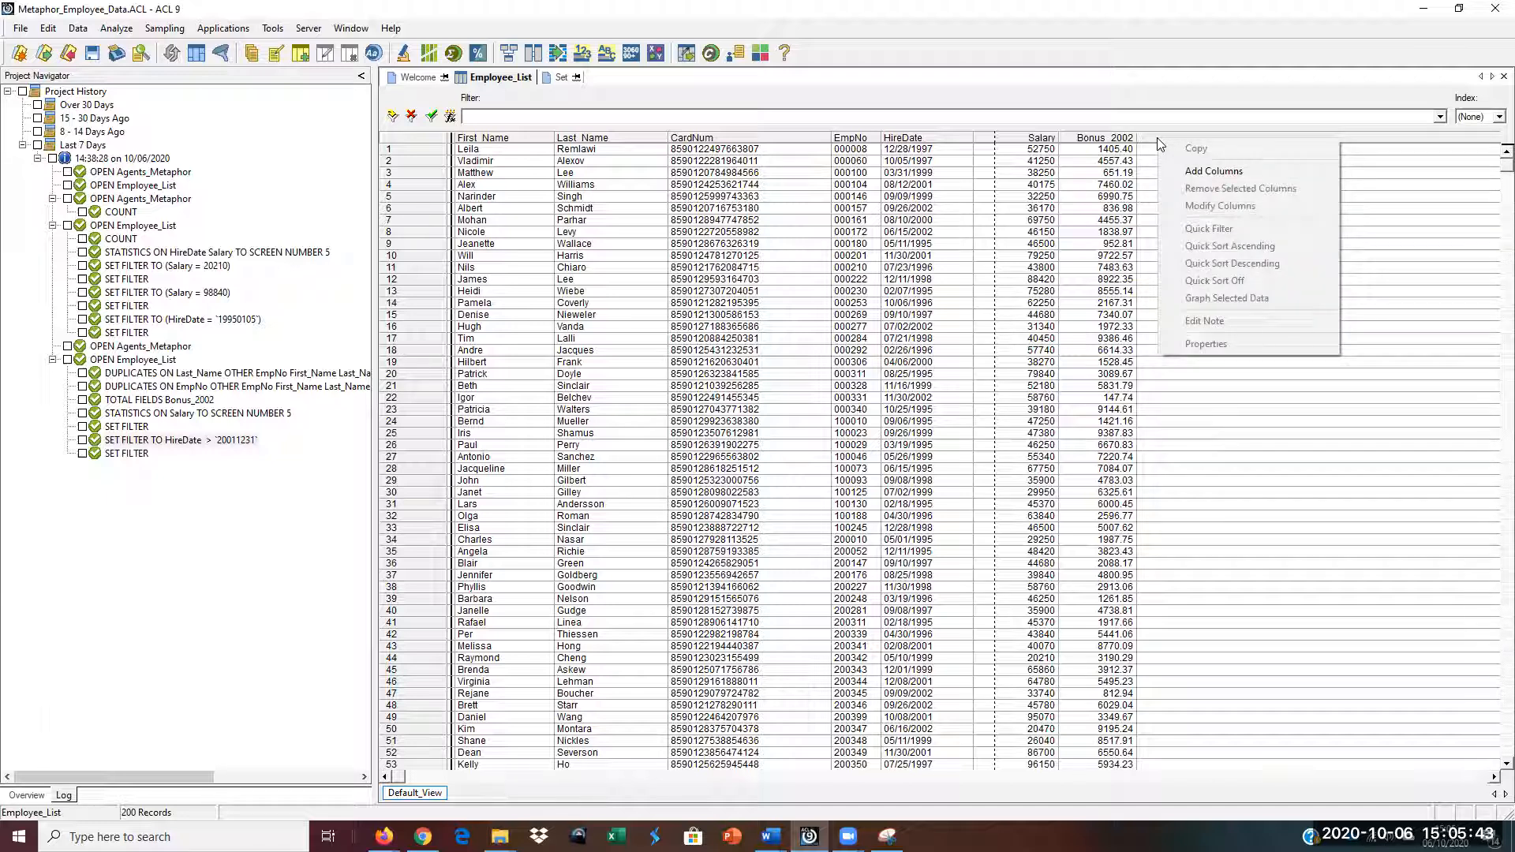
left_click(1198, 173)
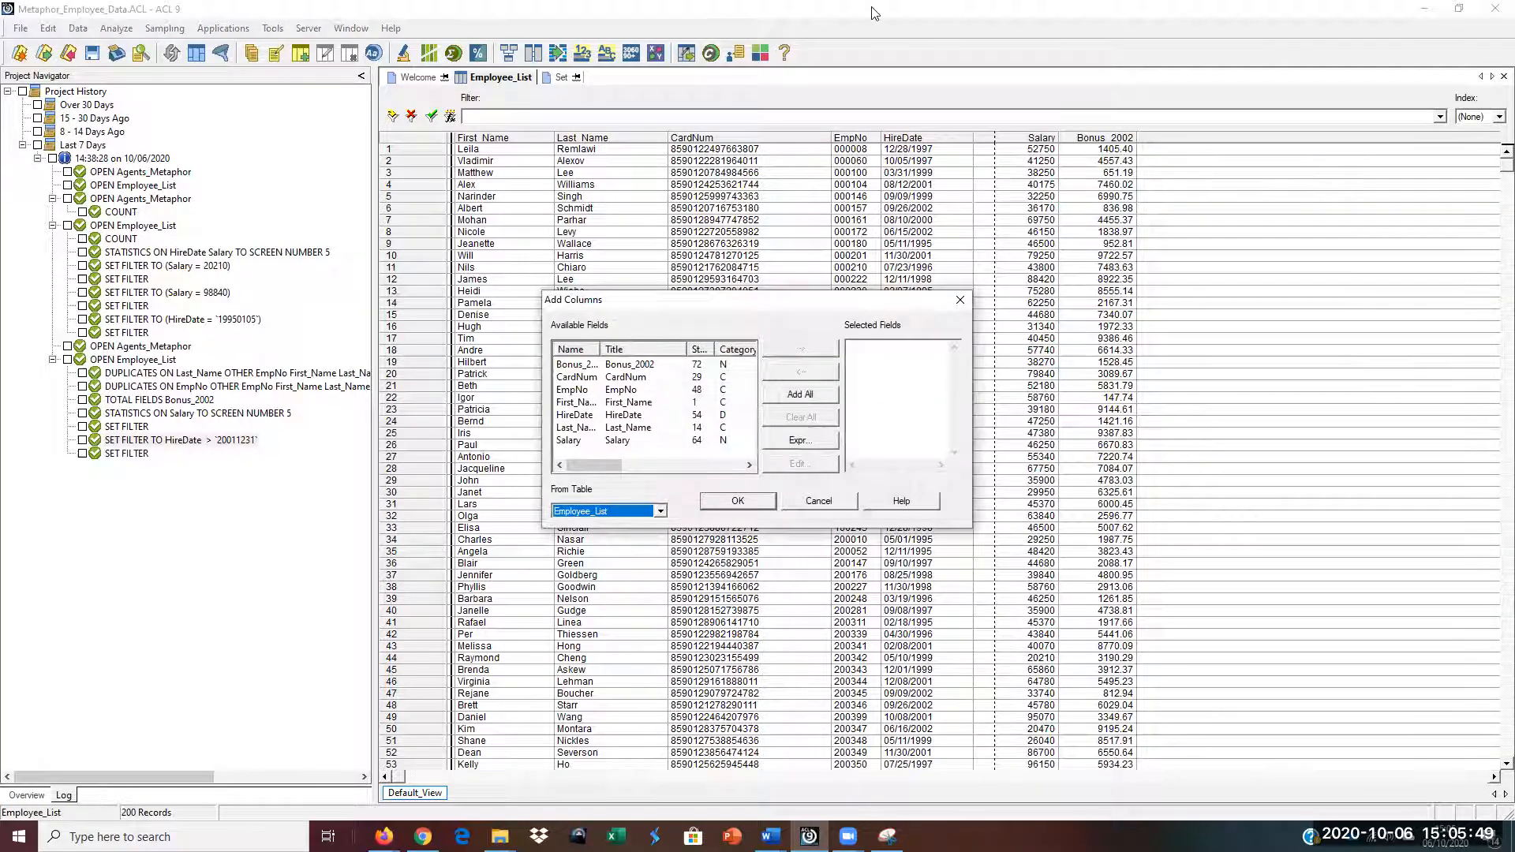
left_click(797, 441)
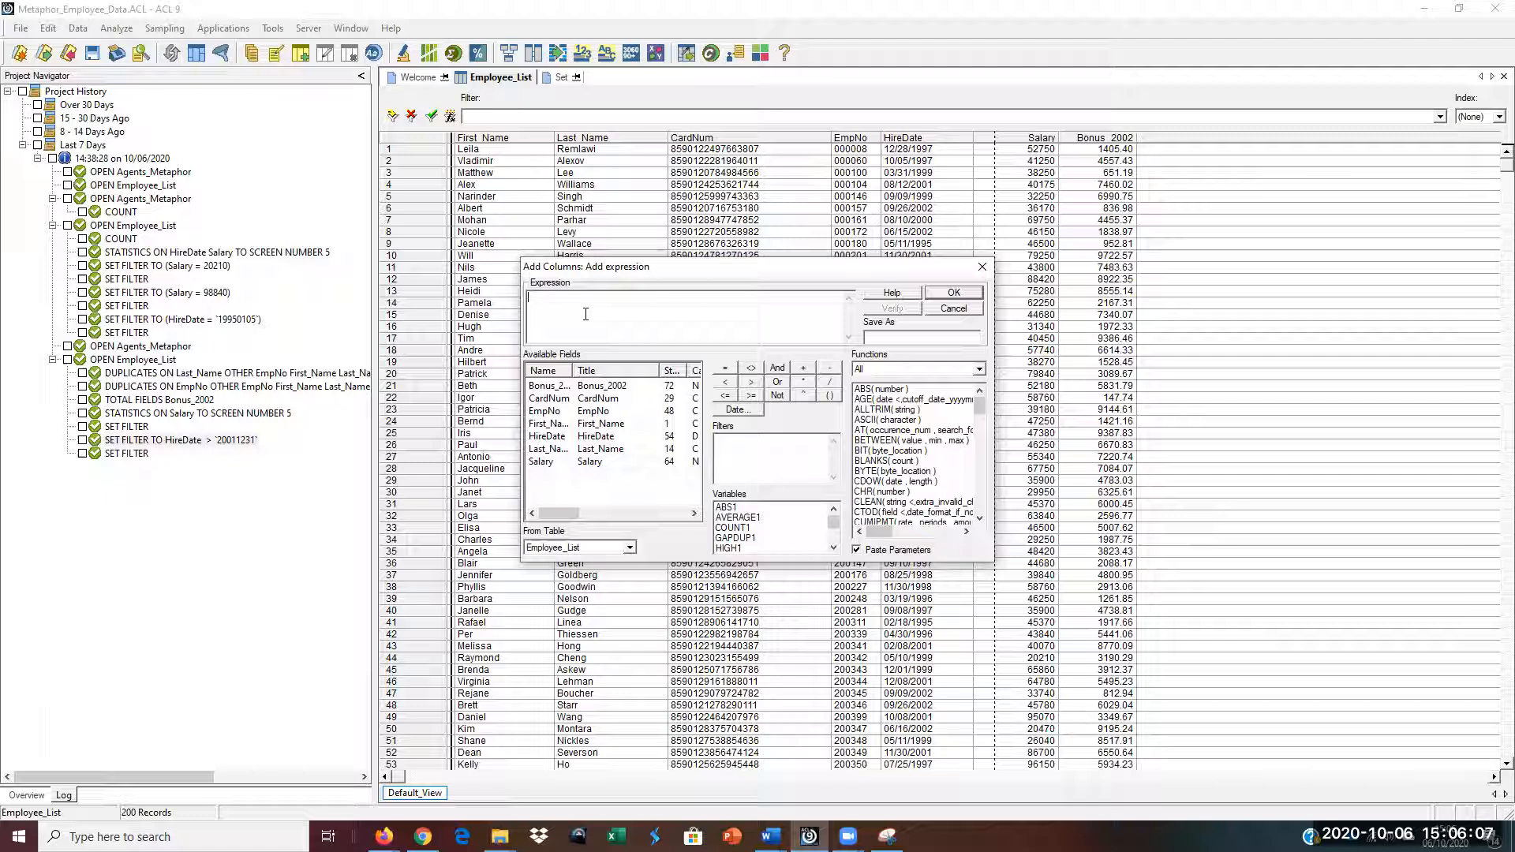
double_click(607, 387)
left_click(829, 382)
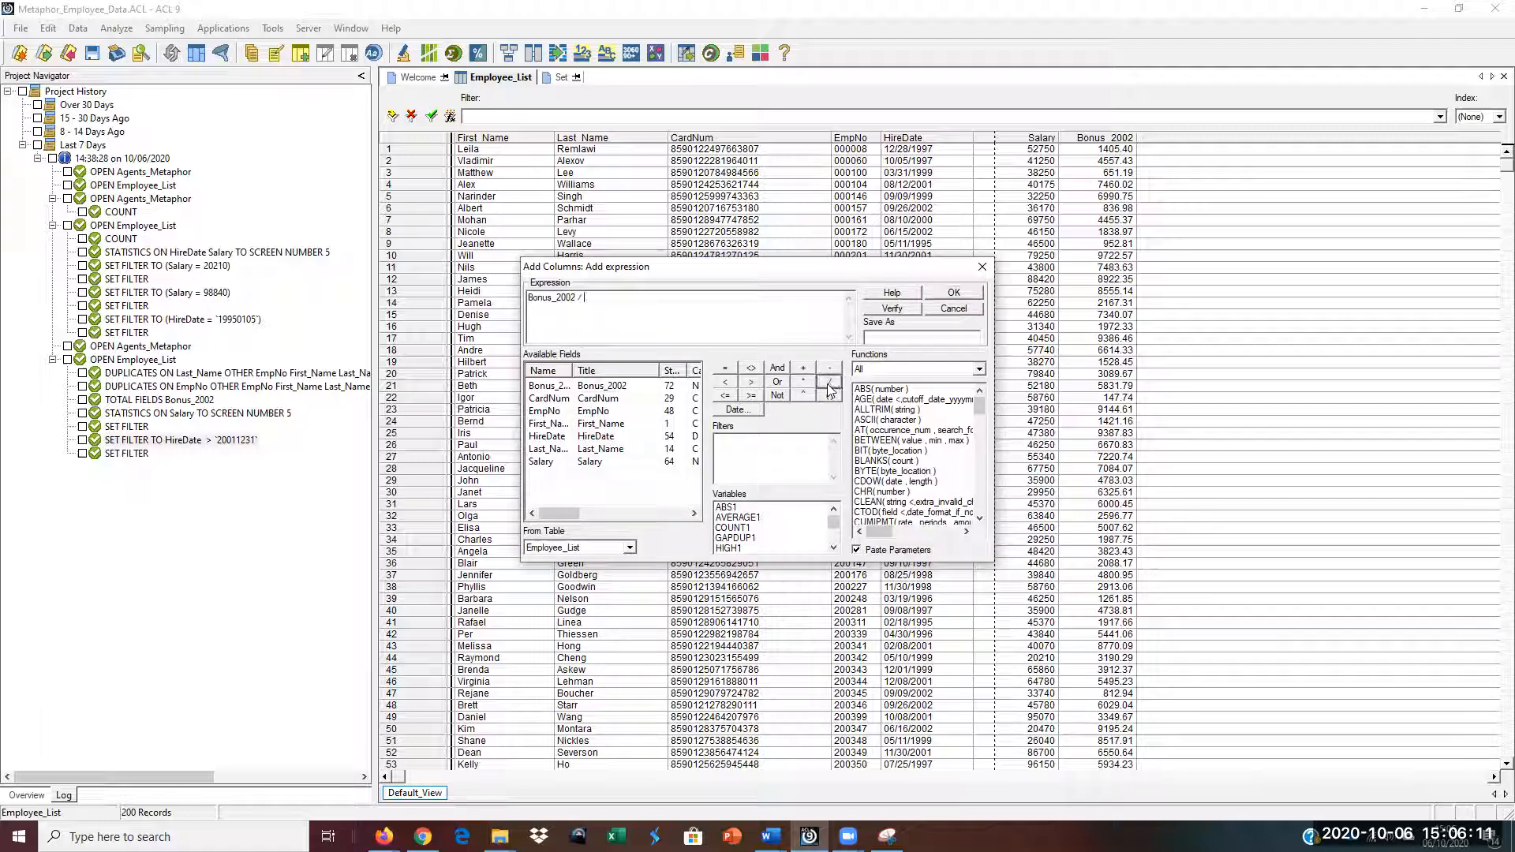
double_click(551, 463)
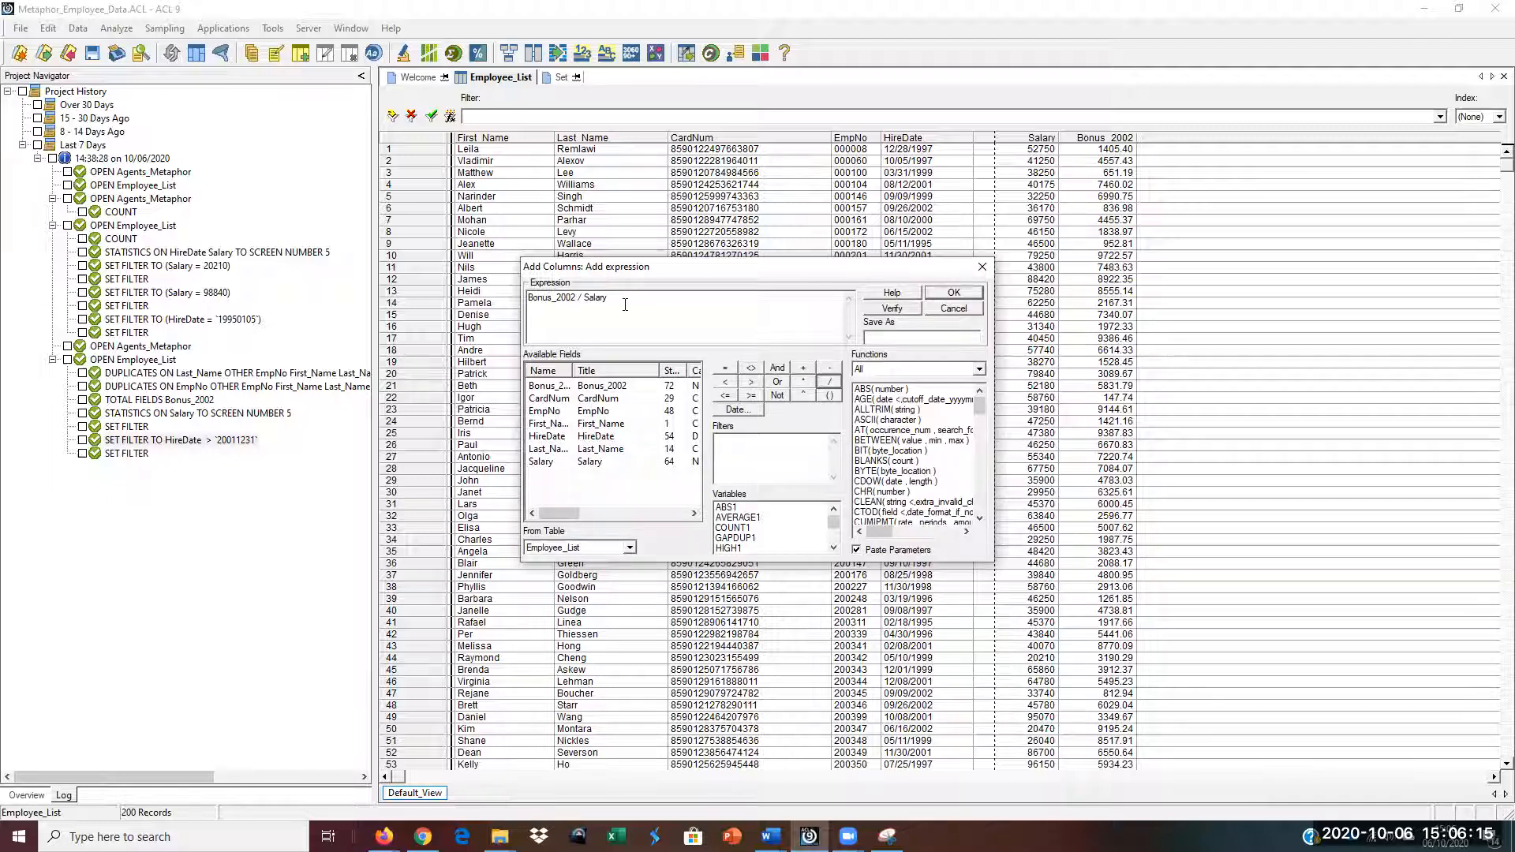
left_click(901, 306)
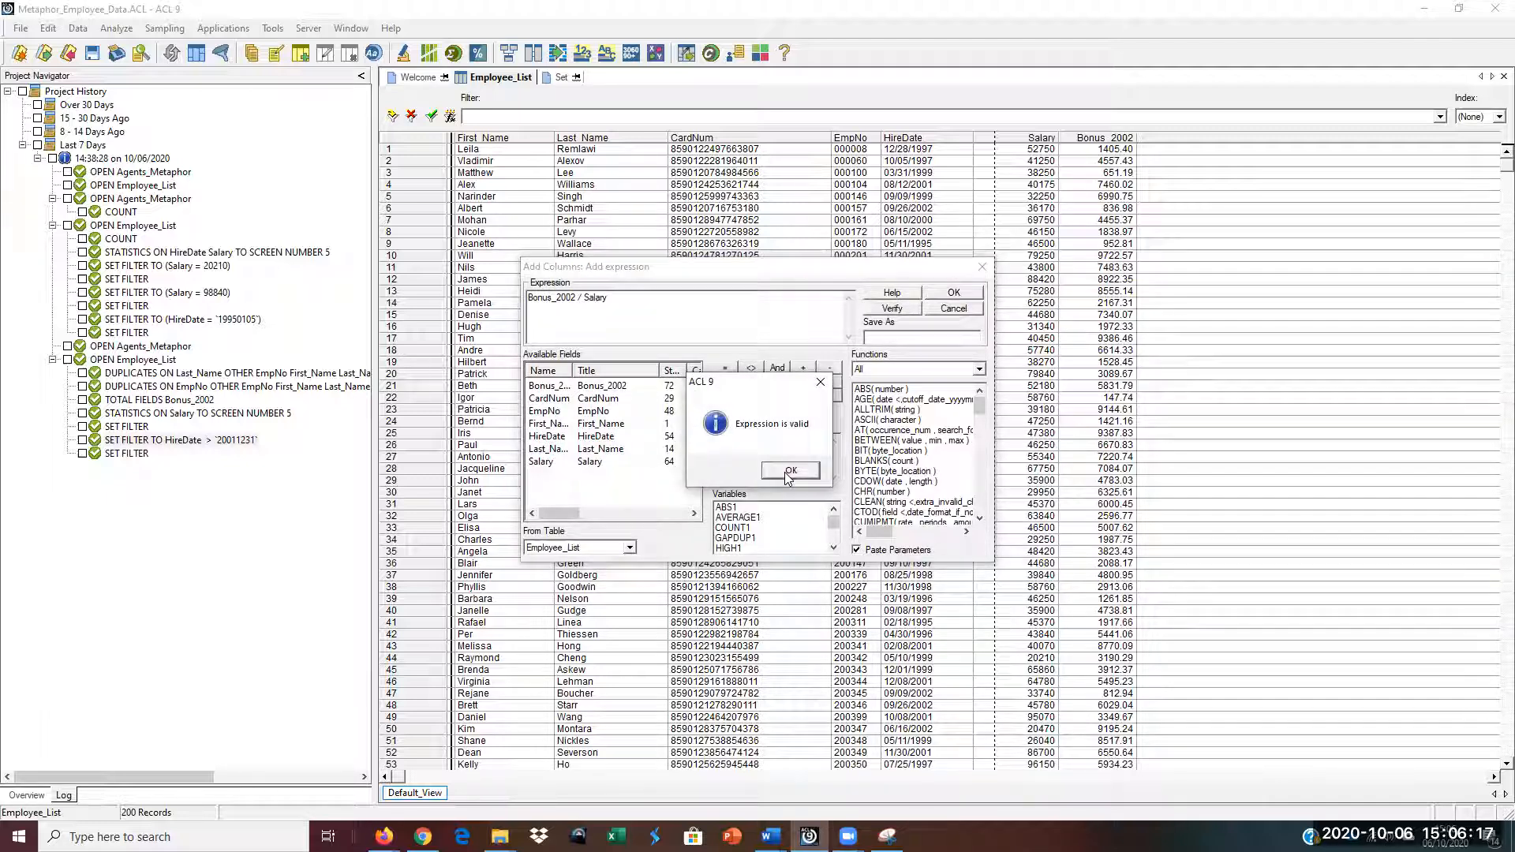
left_click(789, 470)
Step: Save the expression as Bonus_Ratio and add it as a column to the Employee_List view
left_click(904, 336)
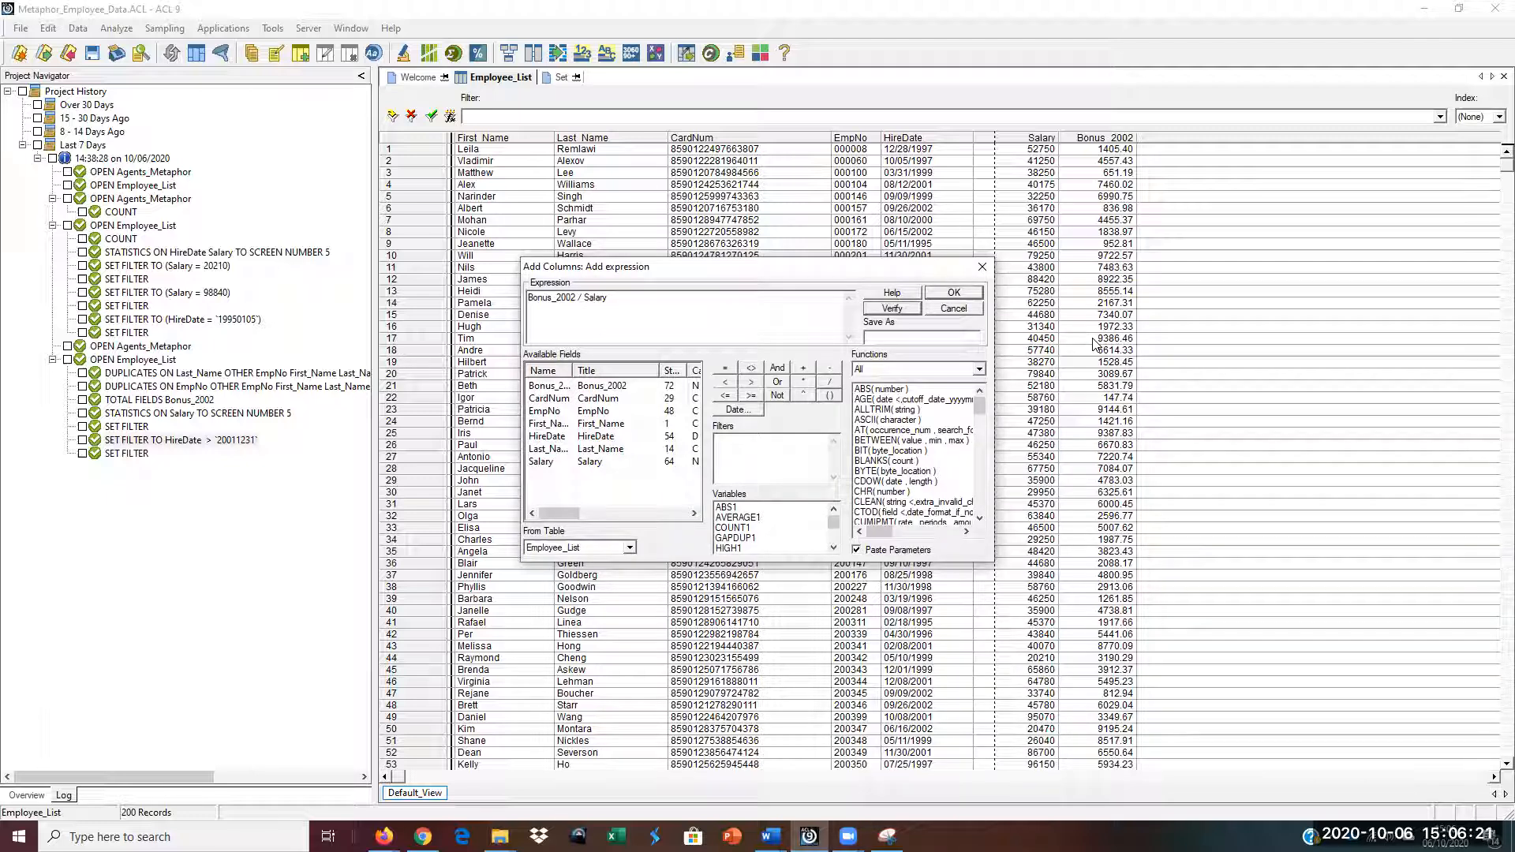
type("Ratio")
left_click(954, 294)
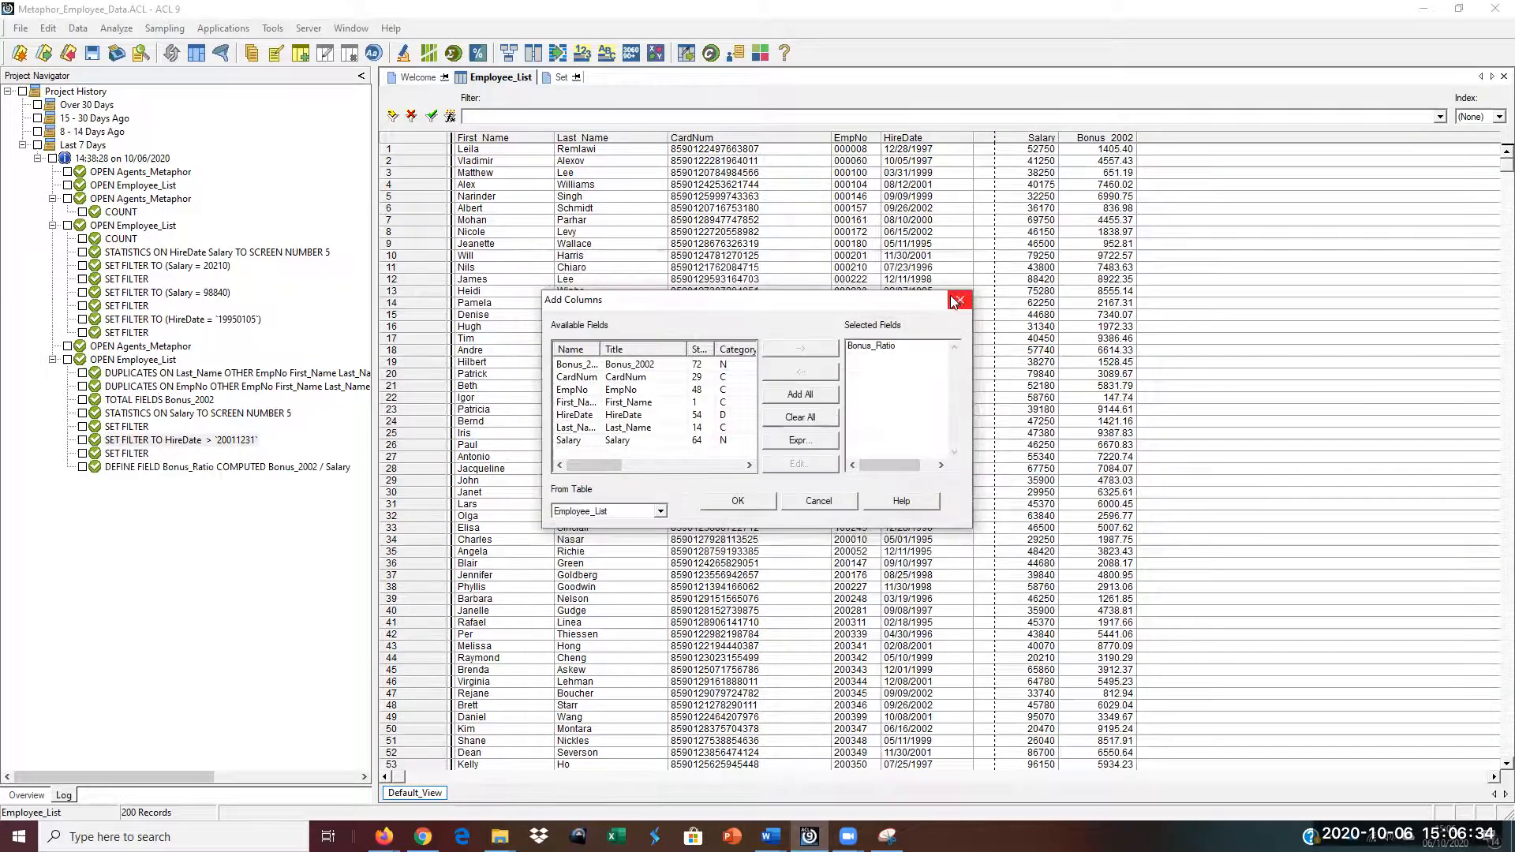
left_click(737, 503)
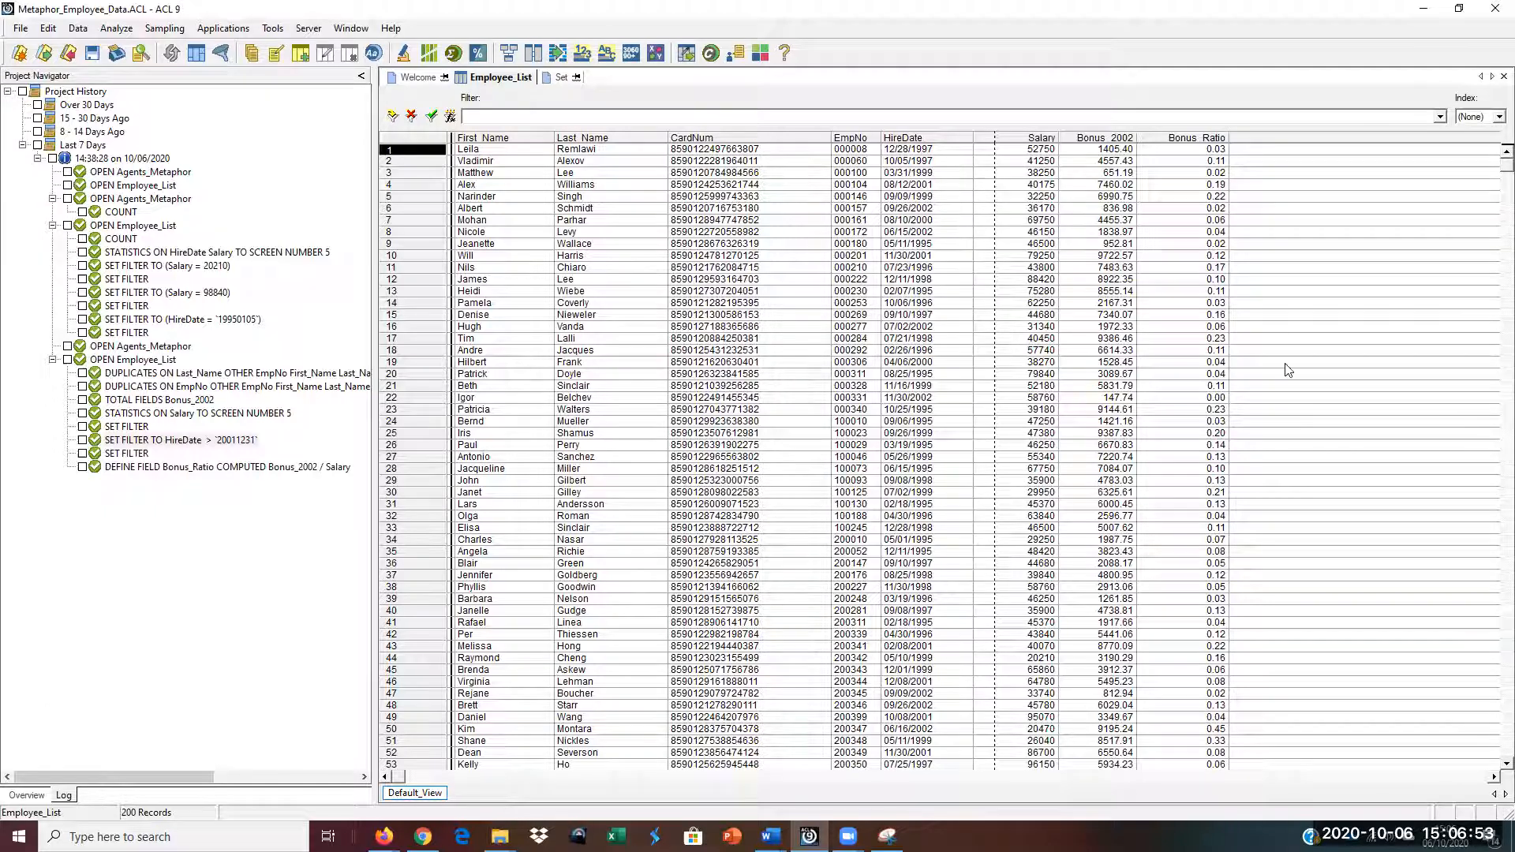
Step: Capture the upper rows of the Employee_List view, including the Bonus_Ratio column, with Snipping Tool and copy the capture
left_click(883, 830)
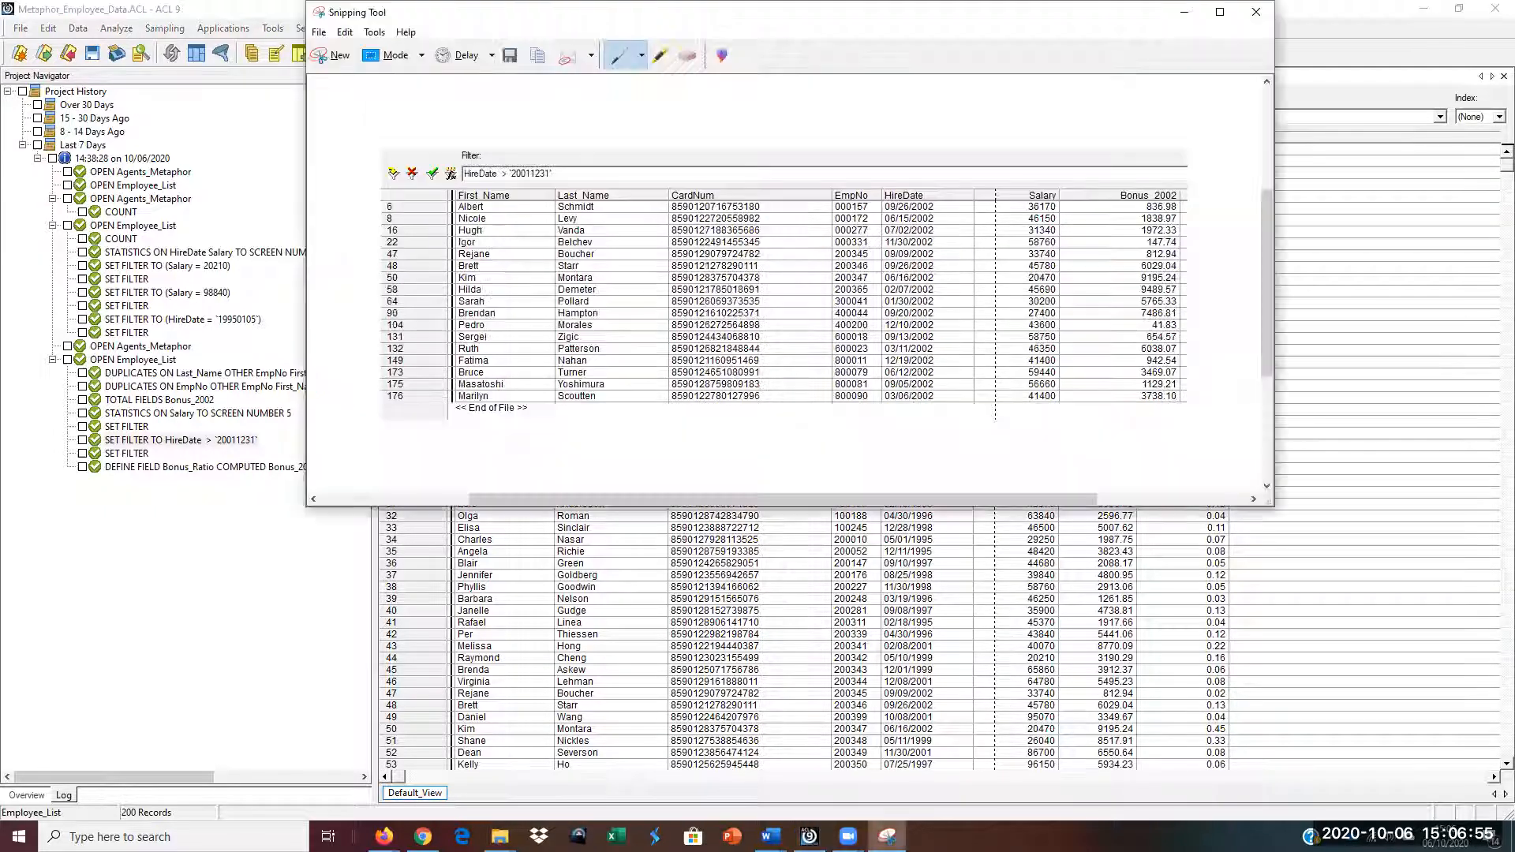
left_click(338, 55)
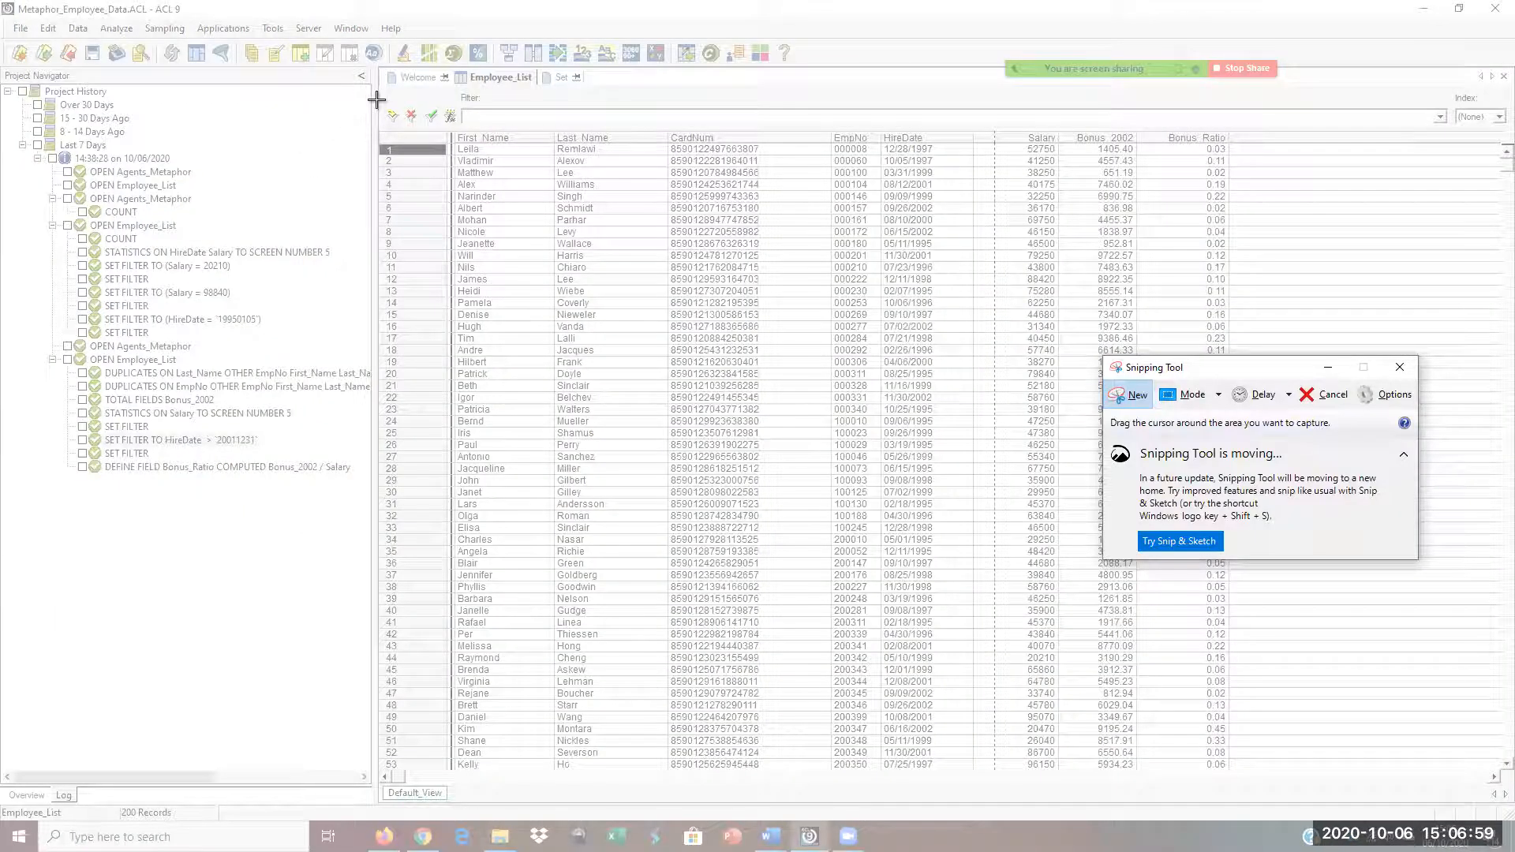
left_click_drag(383, 100, 1241, 418)
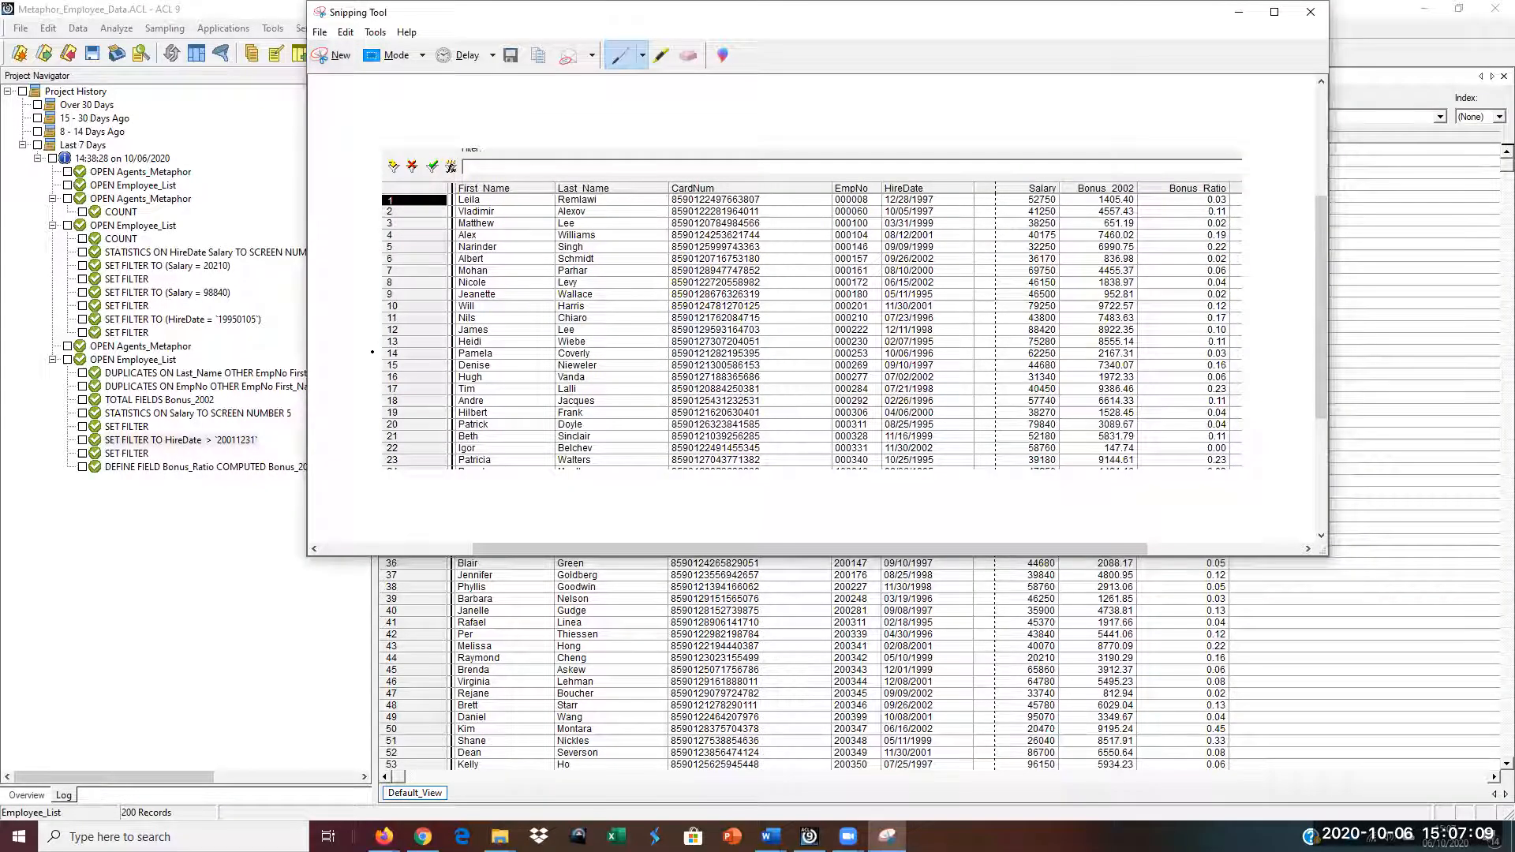
right_click(587, 240)
left_click(631, 270)
Step: Switch to Document1 in Word and paste the capture on a new line under the last JAWABAN 03 heading
mouse_move(771, 837)
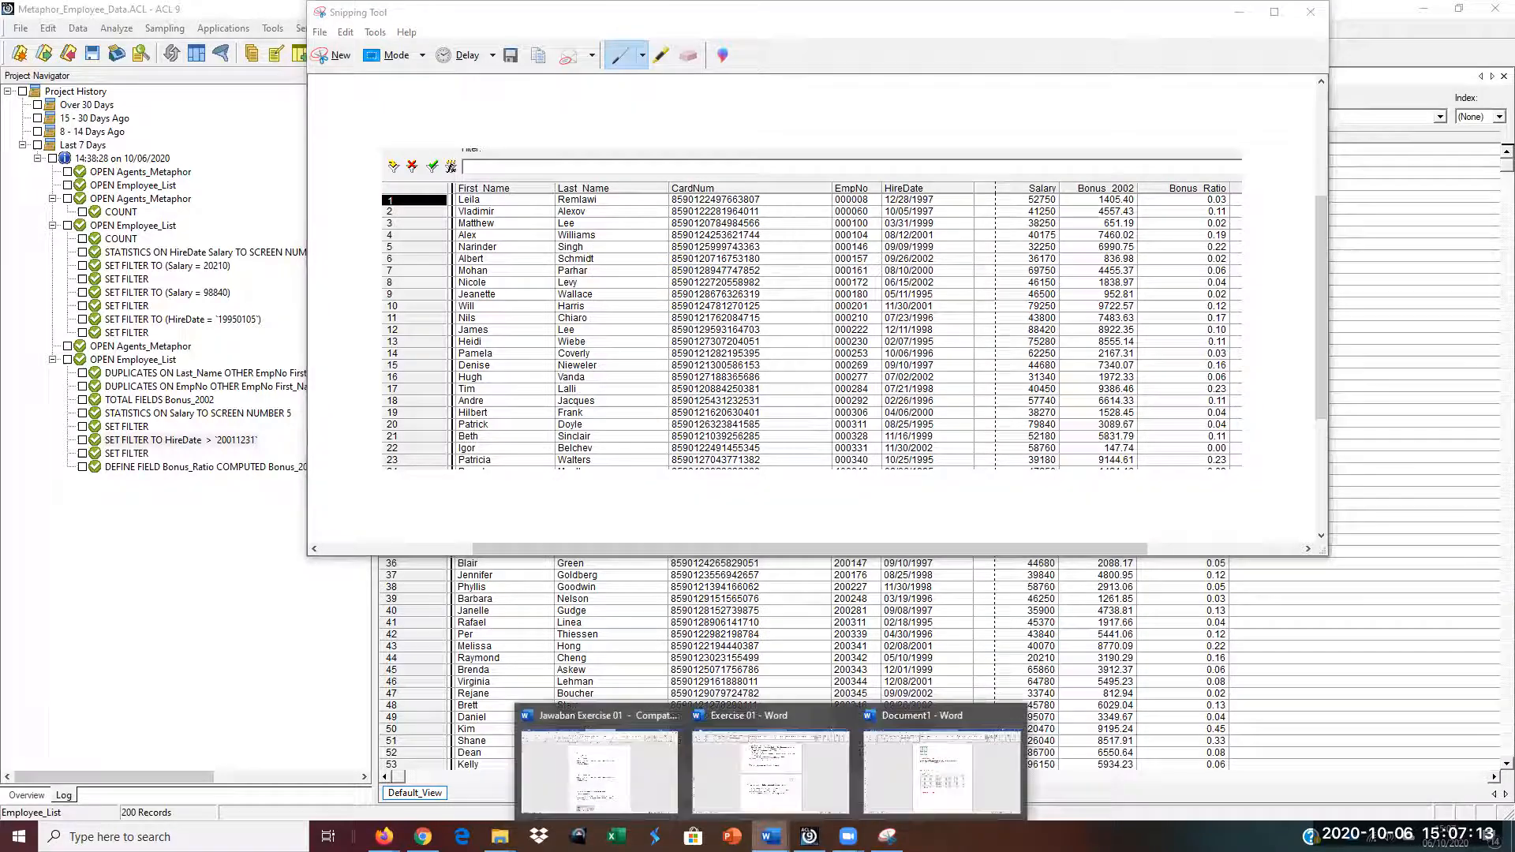
left_click(660, 704)
key("Return")
key("ctrl+v")
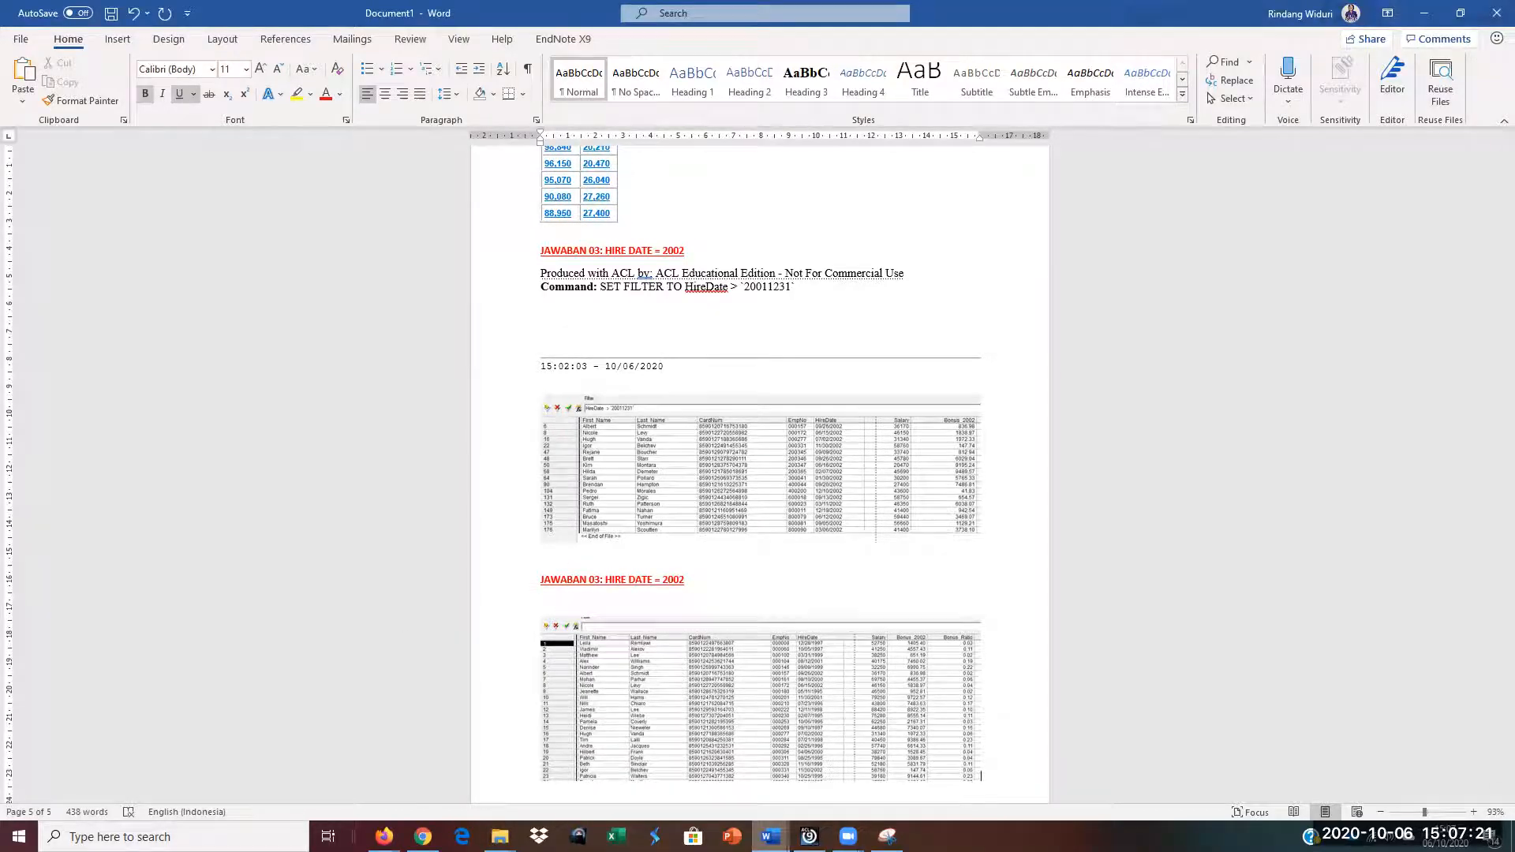
Step: Copy the logged DEFINE FIELD Bonus_Ratio command output from ACL and paste it in Document1 between the last heading and the capture
mouse_move(808, 837)
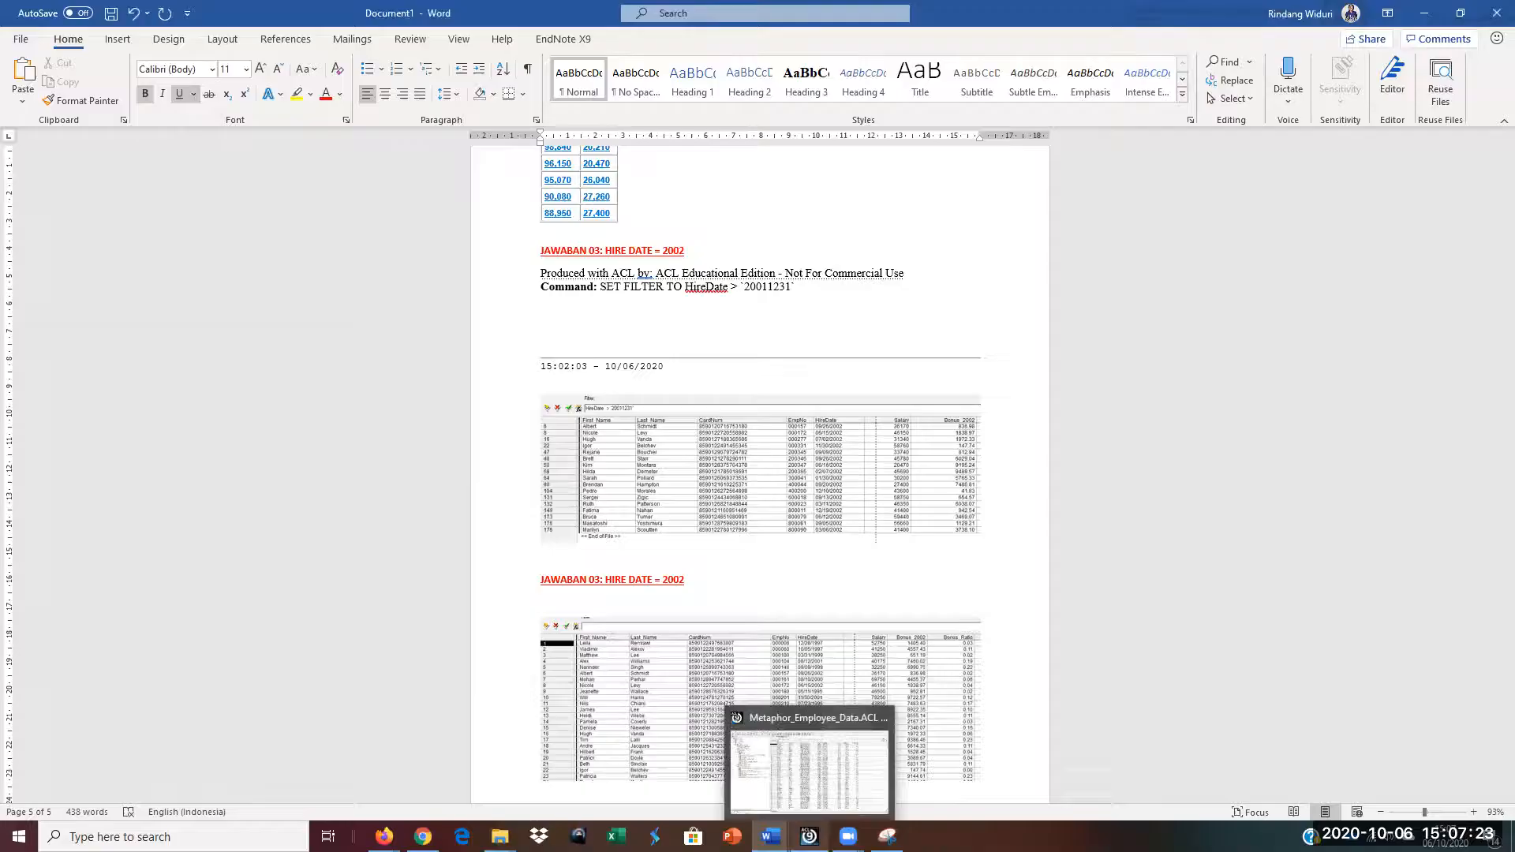
left_click(830, 771)
left_click(245, 467)
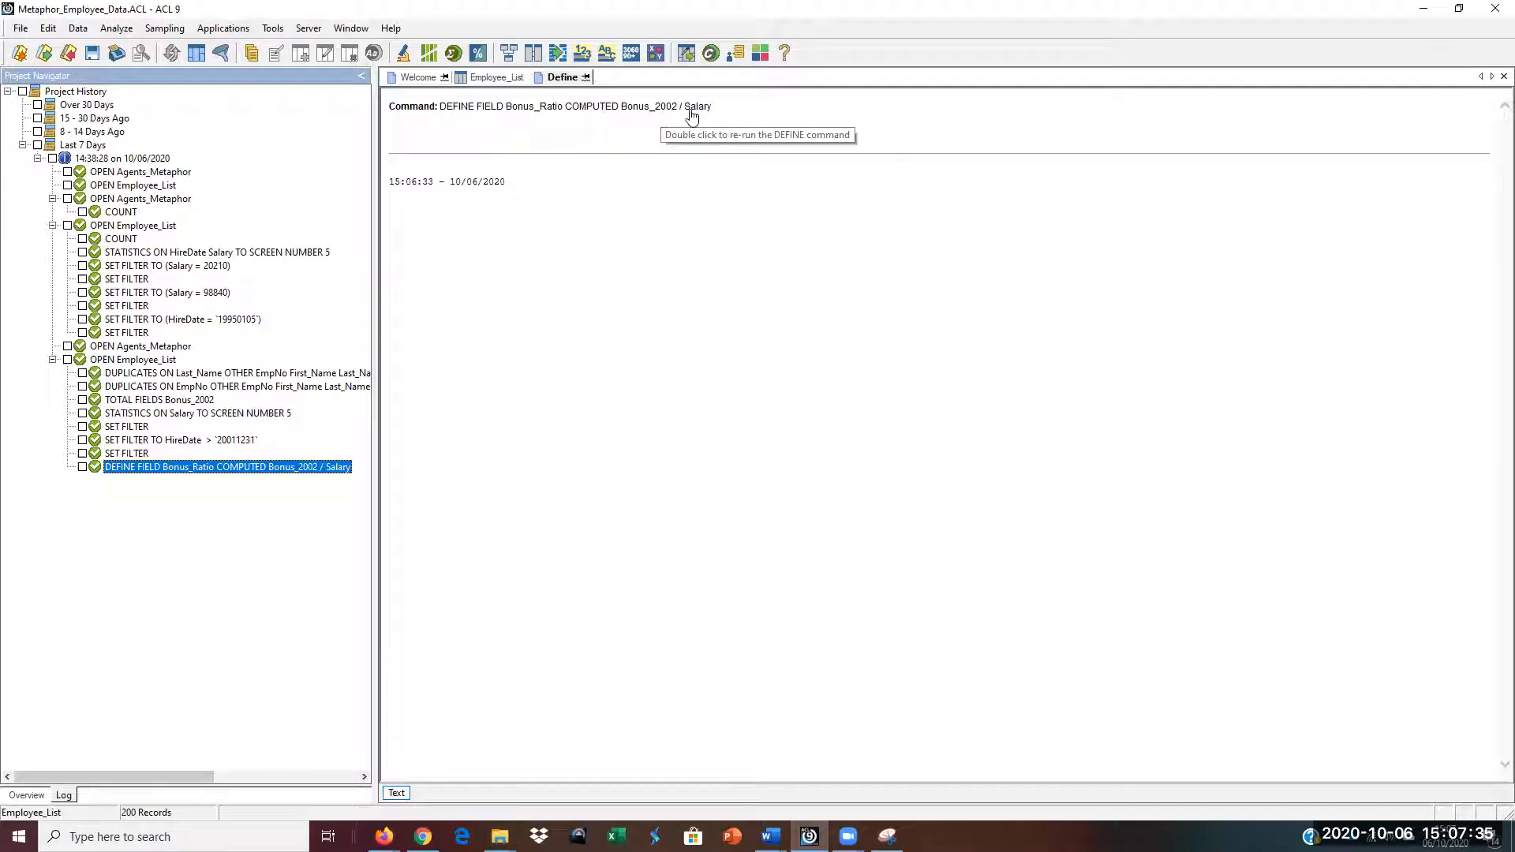
left_click(582, 217)
key("ctrl+a")
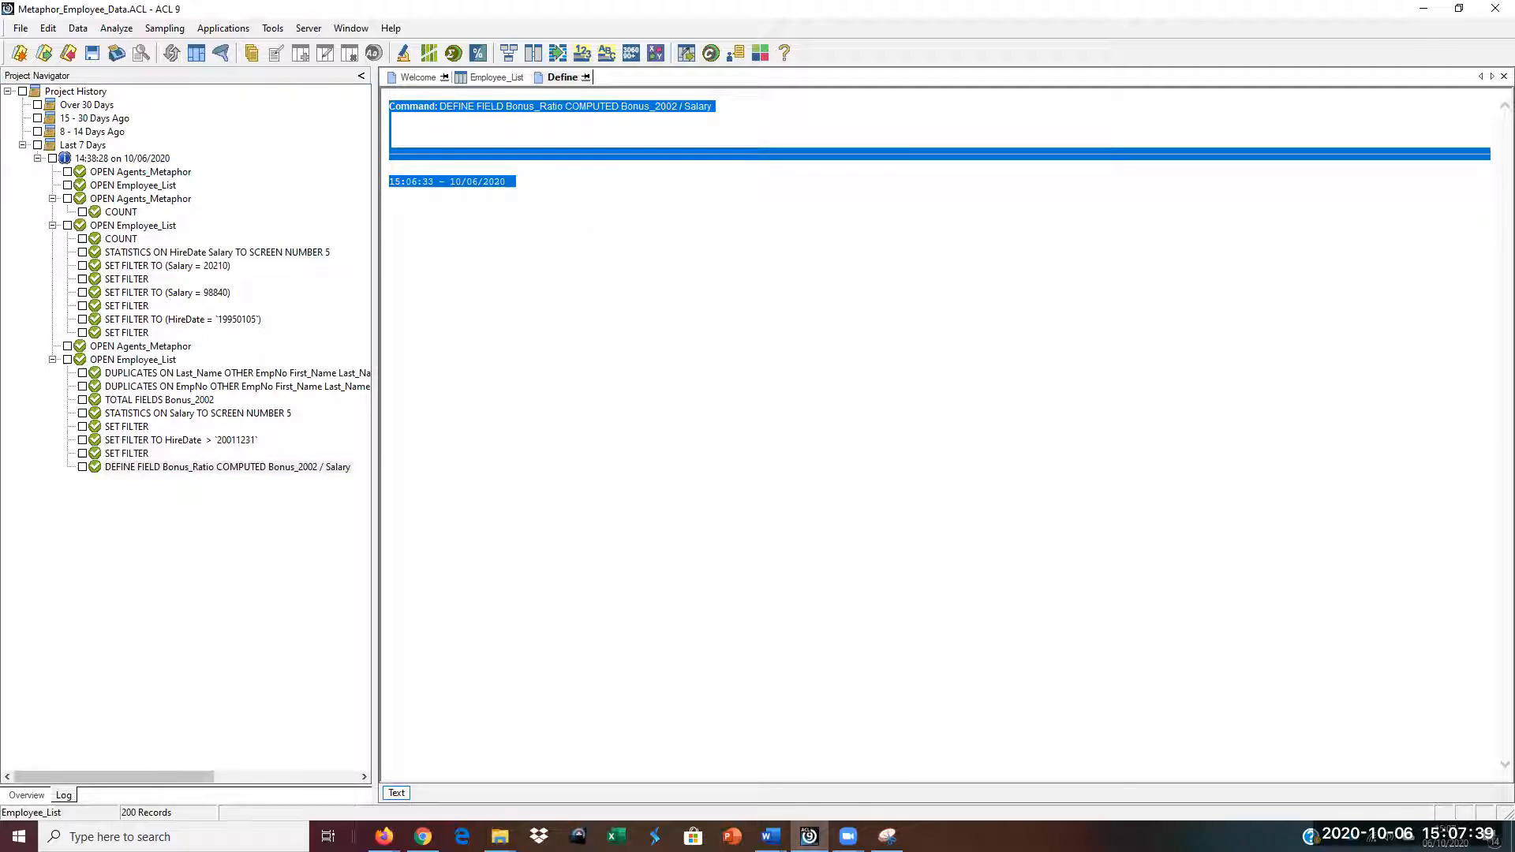
left_click(771, 836)
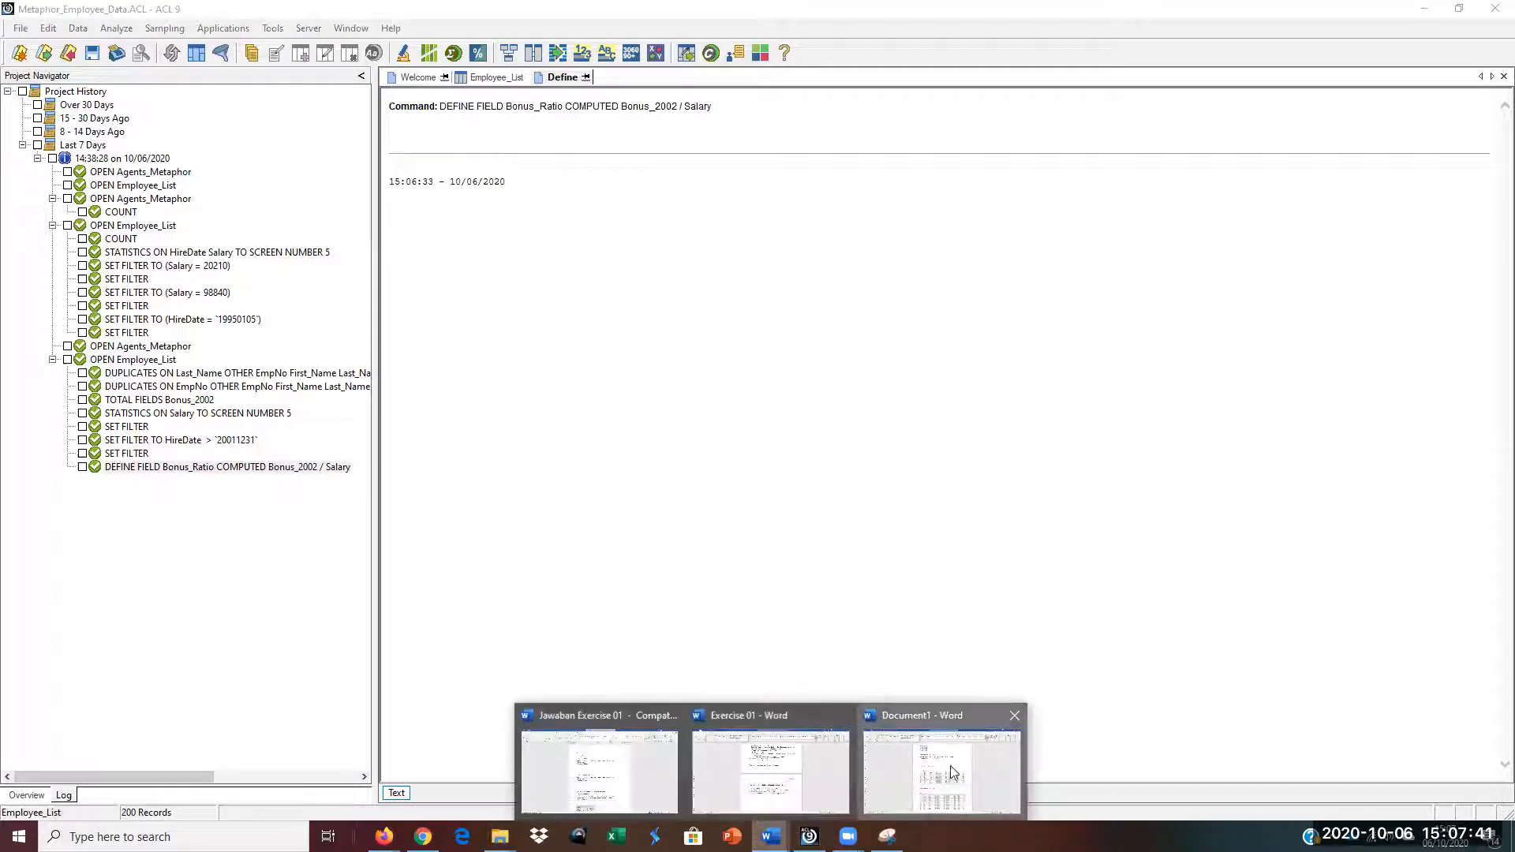
left_click(947, 770)
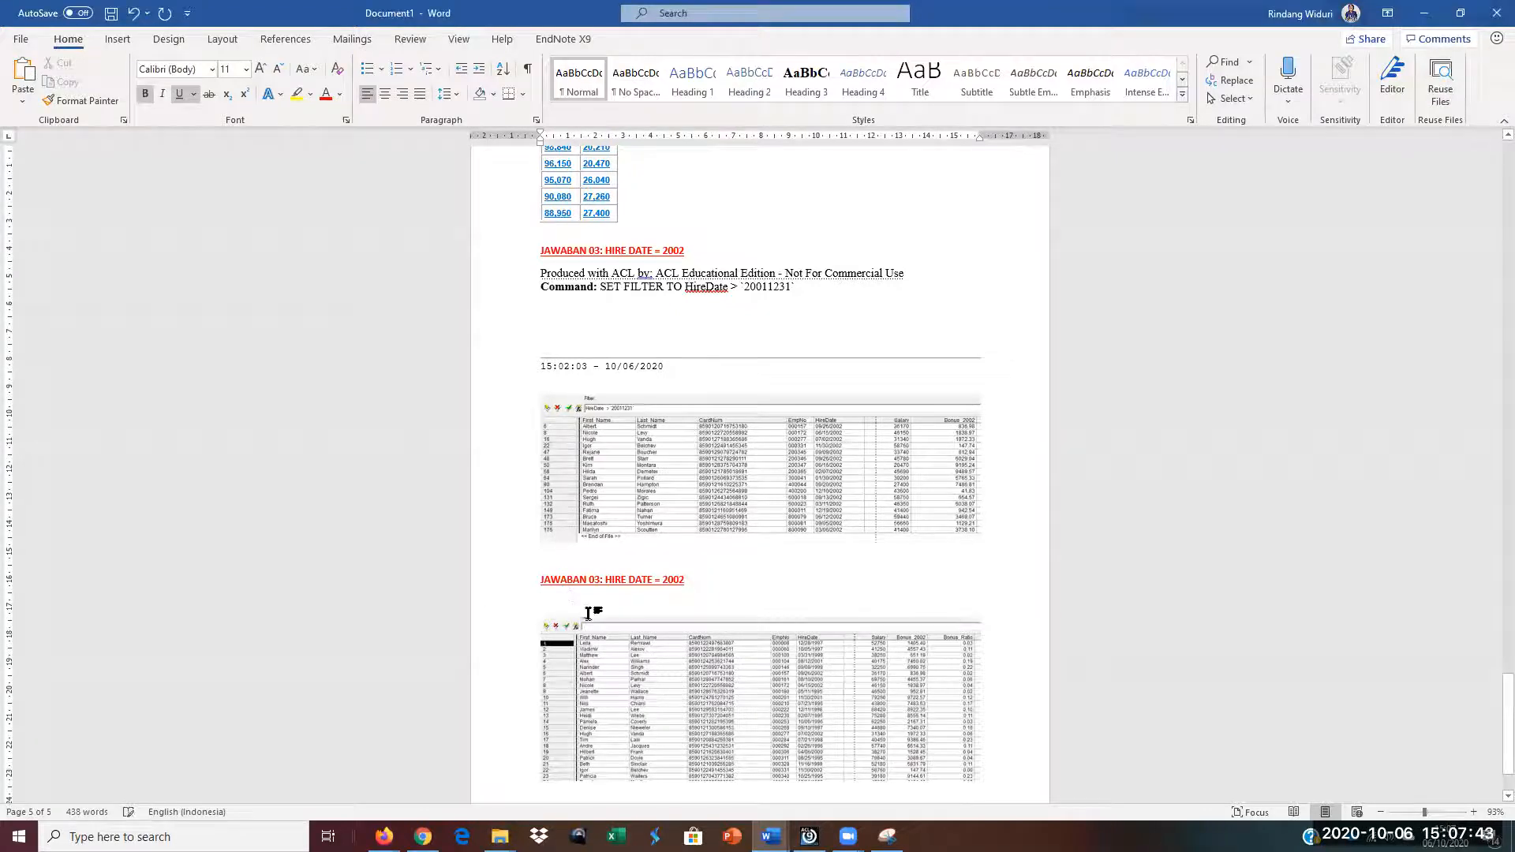
type("Produced with ACL by: ACL Educational Edition - Not For Commercial Use Command: DEFINE FIELD Bonus_Ratio COMPUTED Bonus_2002 / Salary 15:06:33 - 10/06/2020")
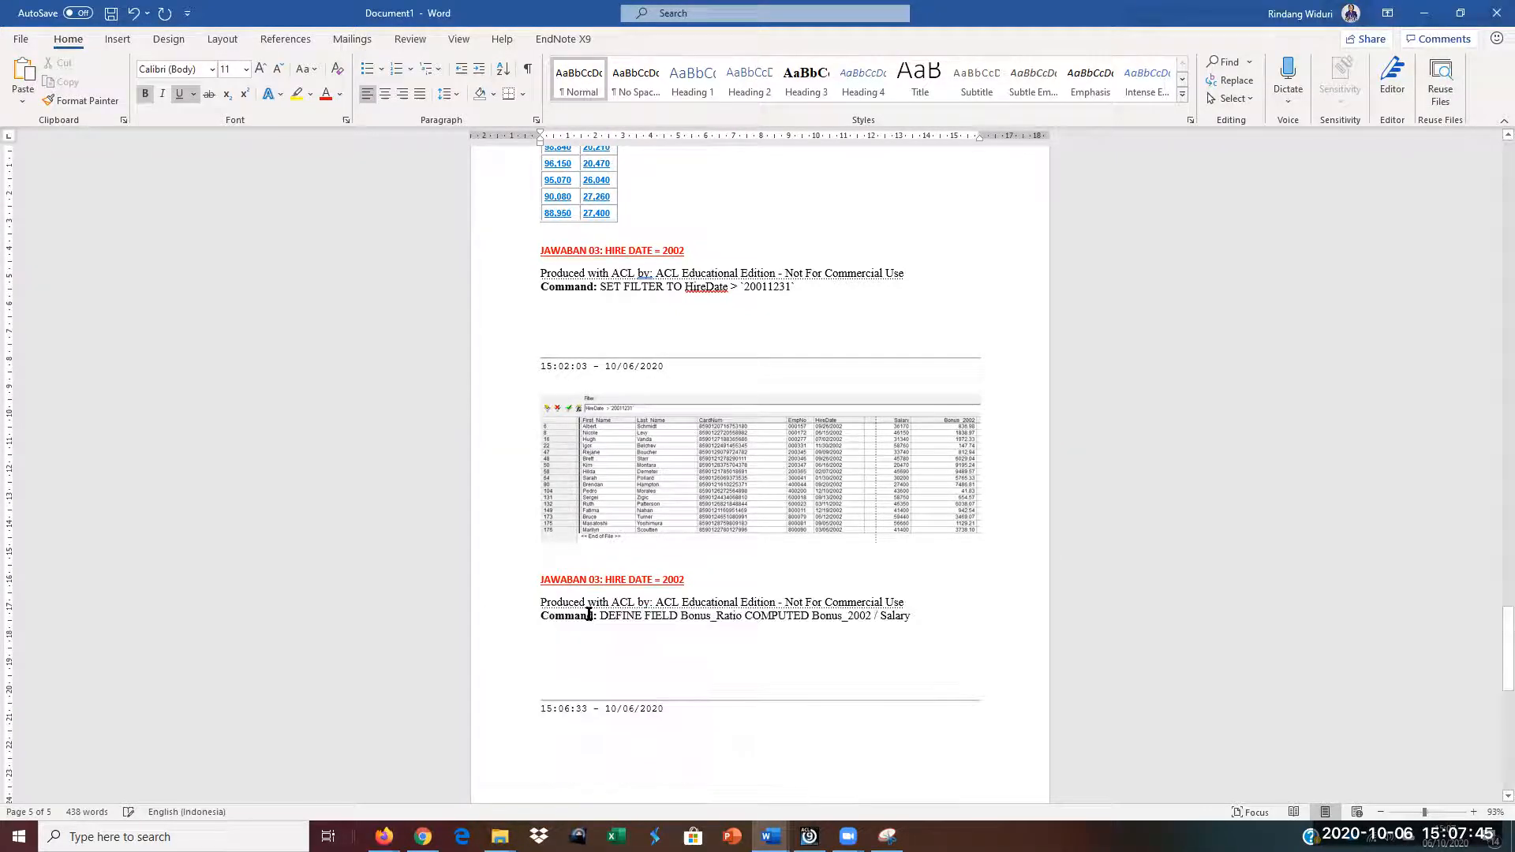
Step: Change the title of the second "JAWABAN 03" heading to "BONUS RATIO"
left_click_drag(607, 583, 680, 580)
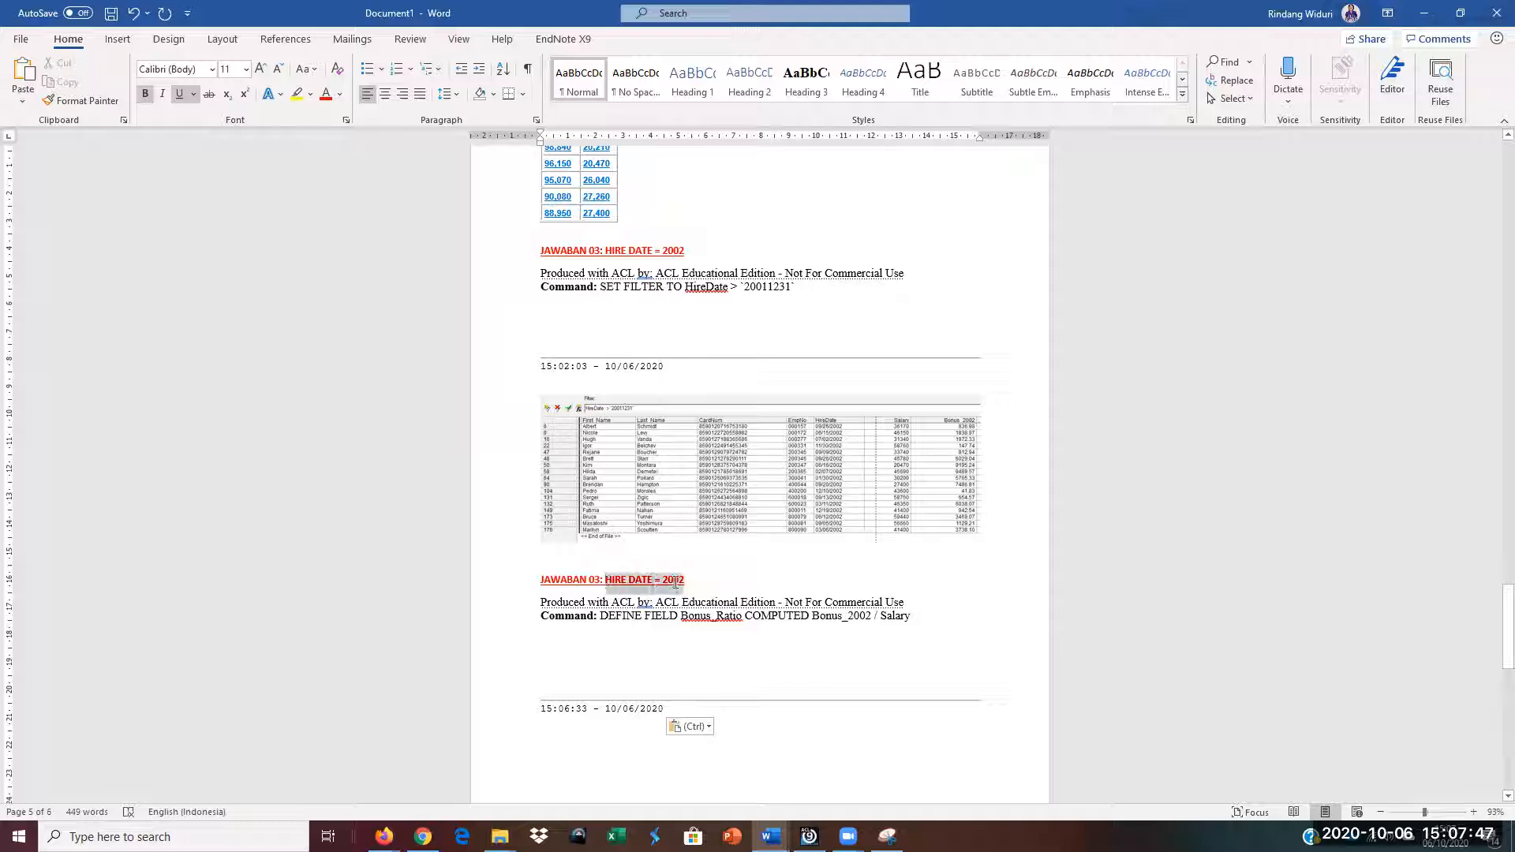
type("bonus")
key("BackSpace")
key("BackSpace")
key("BackSpace")
key("BackSpace")
key("BackSpace")
type("BONUS RATIO")
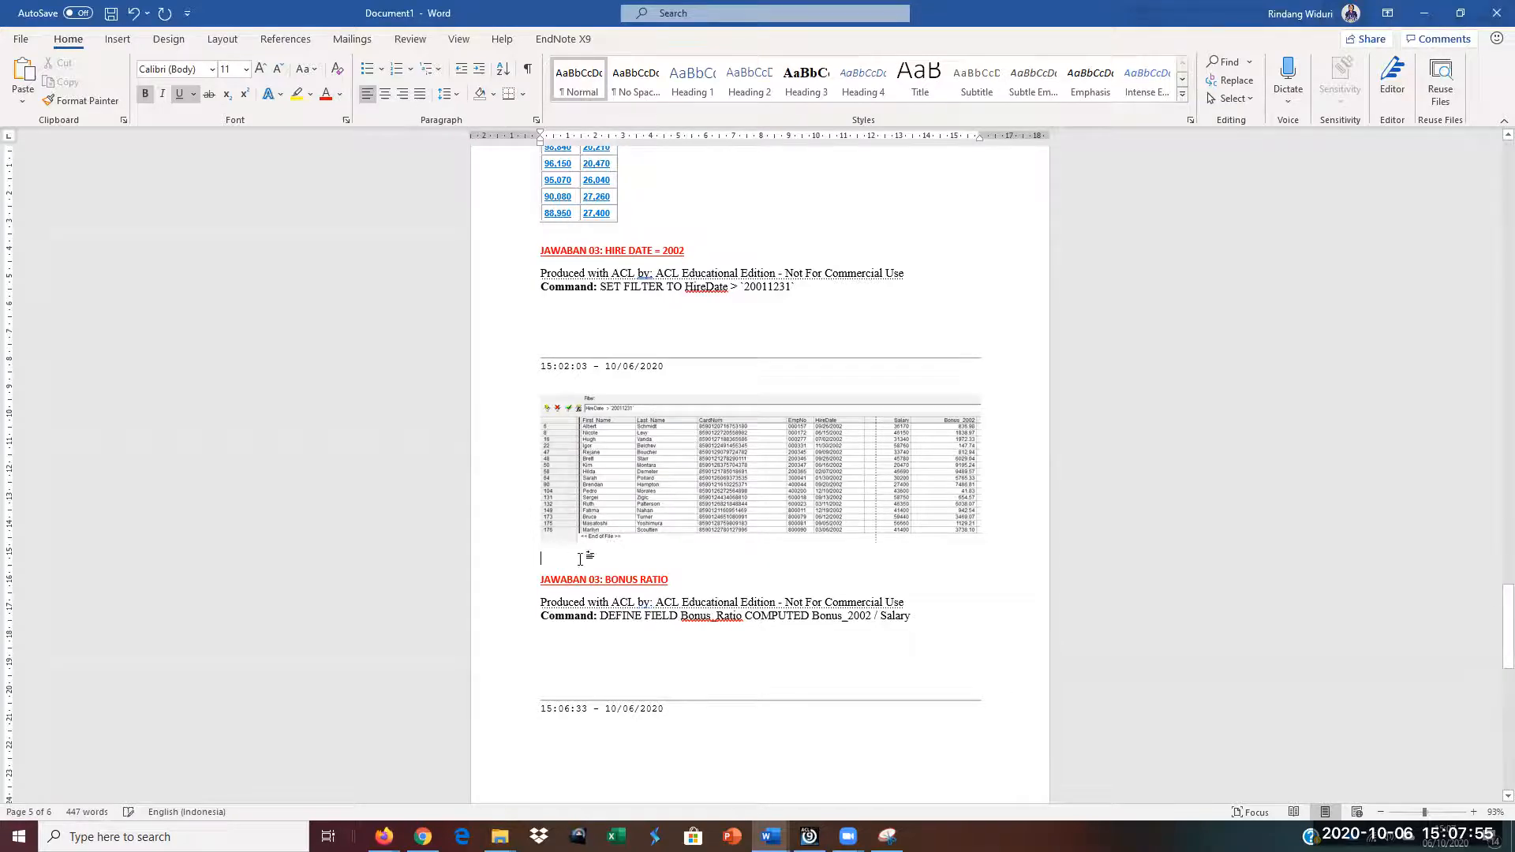
Step: Copy the "INTEPRETASI/ANALISA OUTPUT:" line above TASK 2 and paste it on a new line below the Bonus 2002 total
scroll(649, 522, "up", 10)
scroll(648, 521, "up", 6)
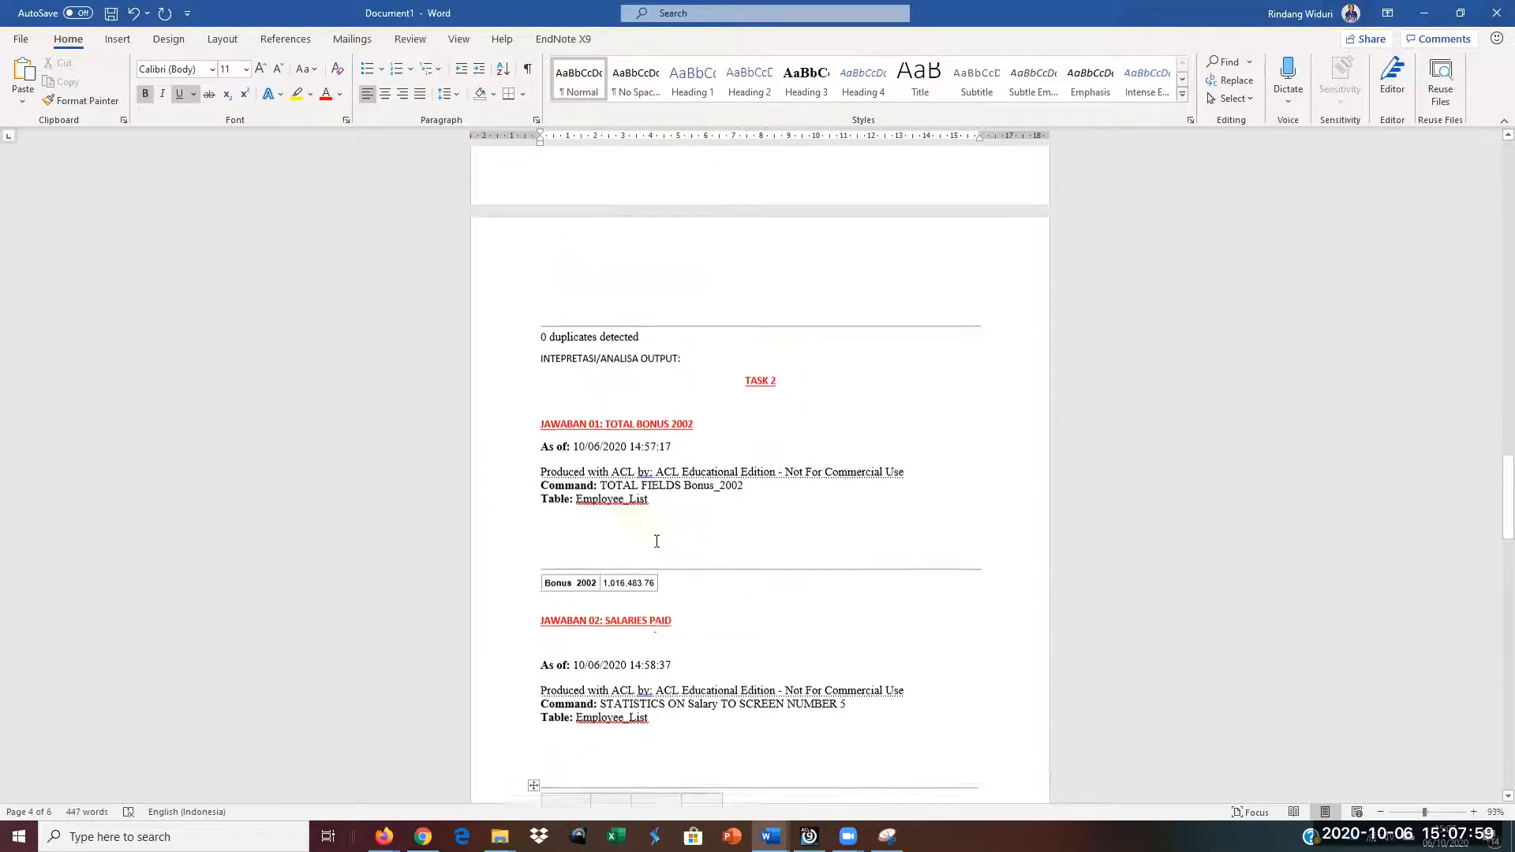
scroll(657, 540, "up", 1)
left_click_drag(541, 405, 683, 405)
key("ctrl+c")
scroll(626, 566, "down", 1)
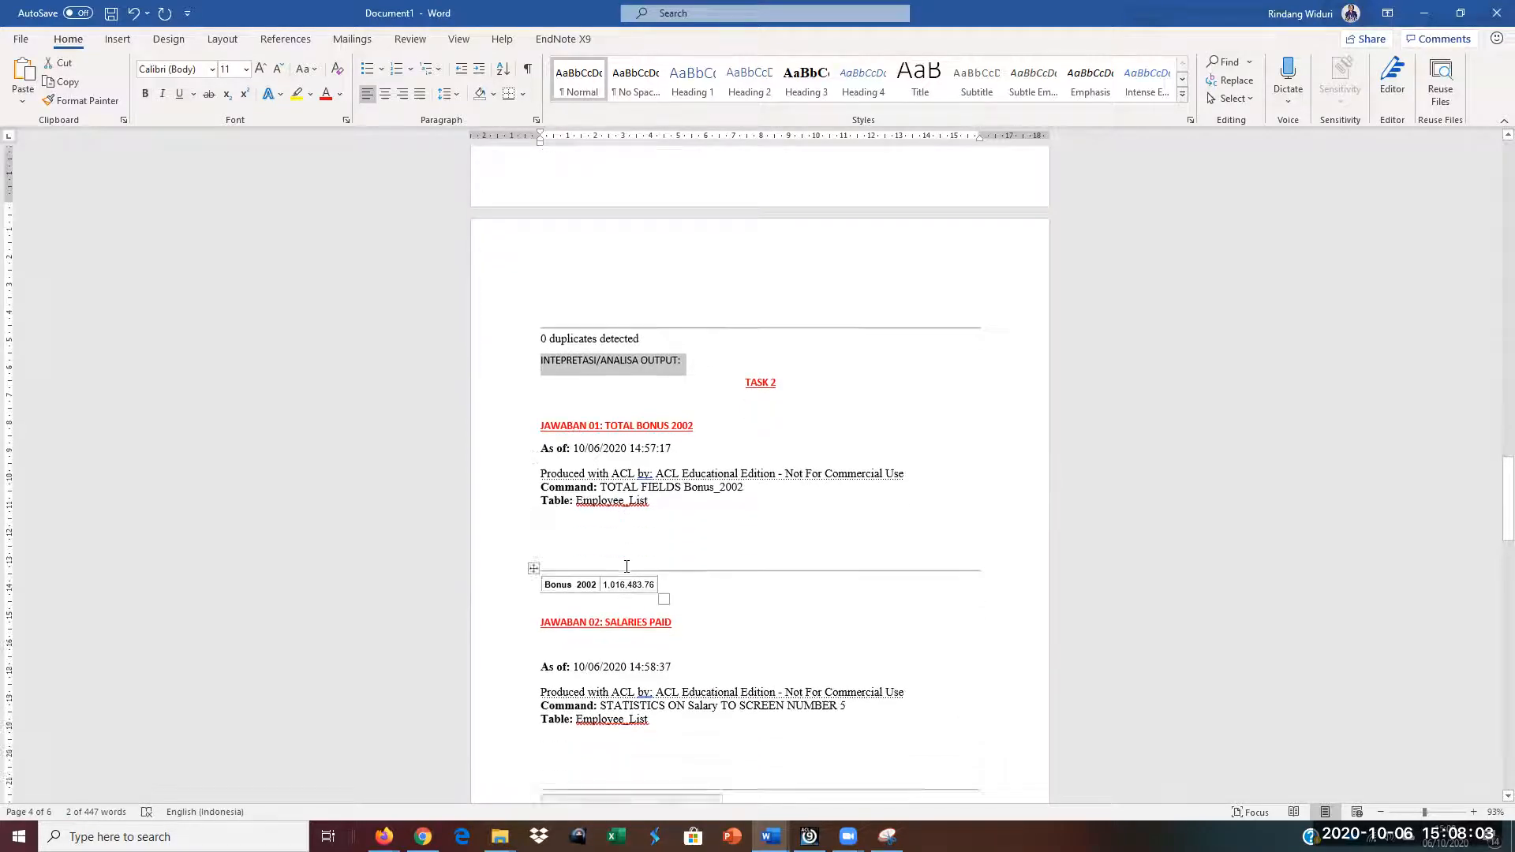
scroll(627, 565, "down", 3)
left_click(557, 484)
key("Return")
key("ctrl+v")
Step: Paste the "INTEPRETASI/ANALISA OUTPUT:" line below the Highest/Lowest salary table and below the HIRE DATE = 2002 capture
scroll(565, 497, "down", 10)
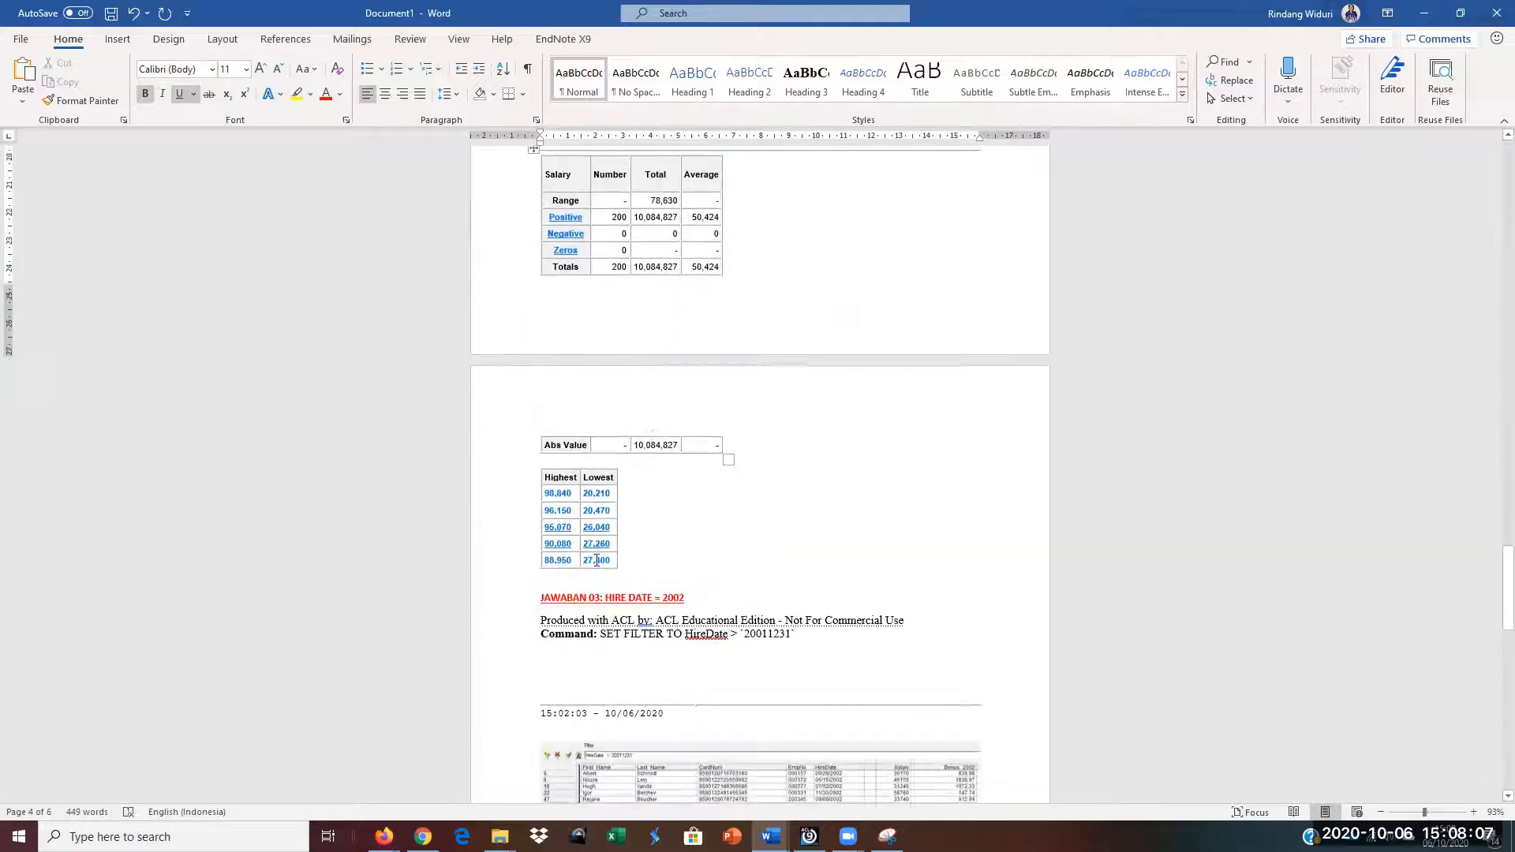
left_click(549, 581)
key("ctrl+v")
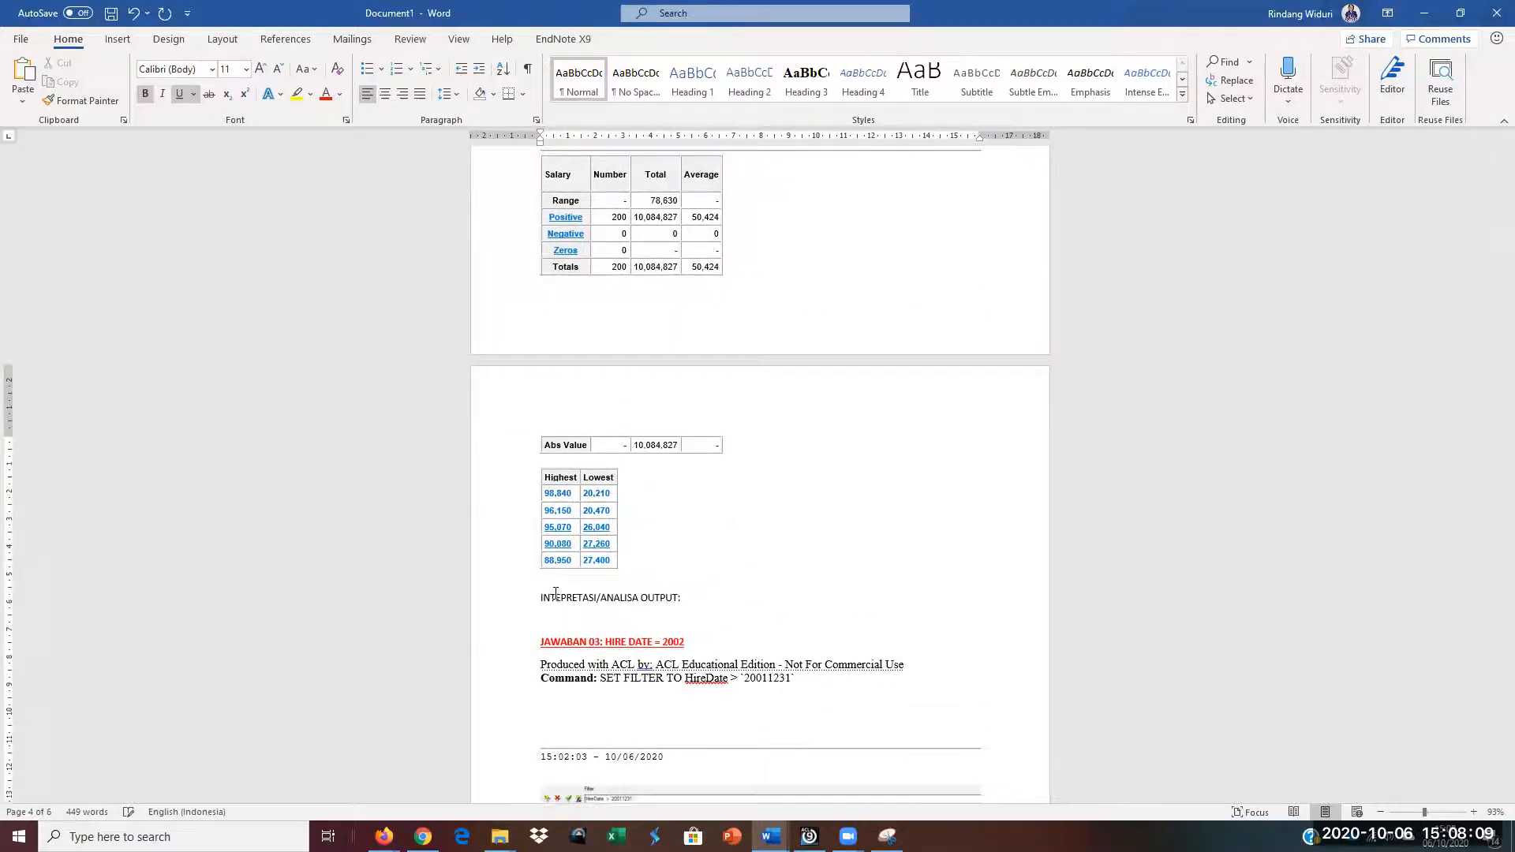
scroll(620, 637, "down", 4)
scroll(619, 637, "down", 4)
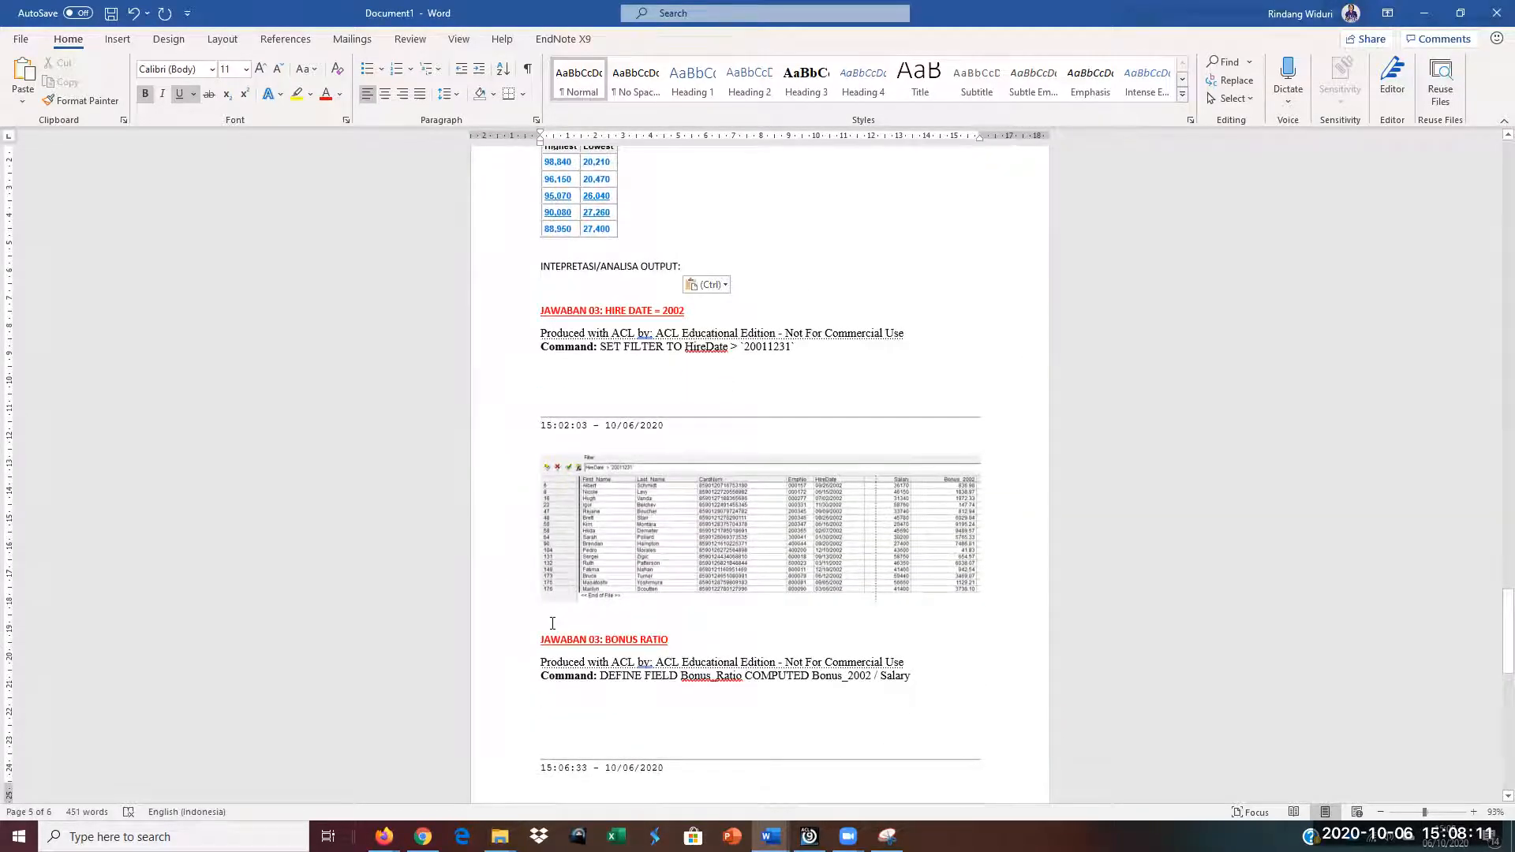
left_click(736, 652)
key("ctrl+v")
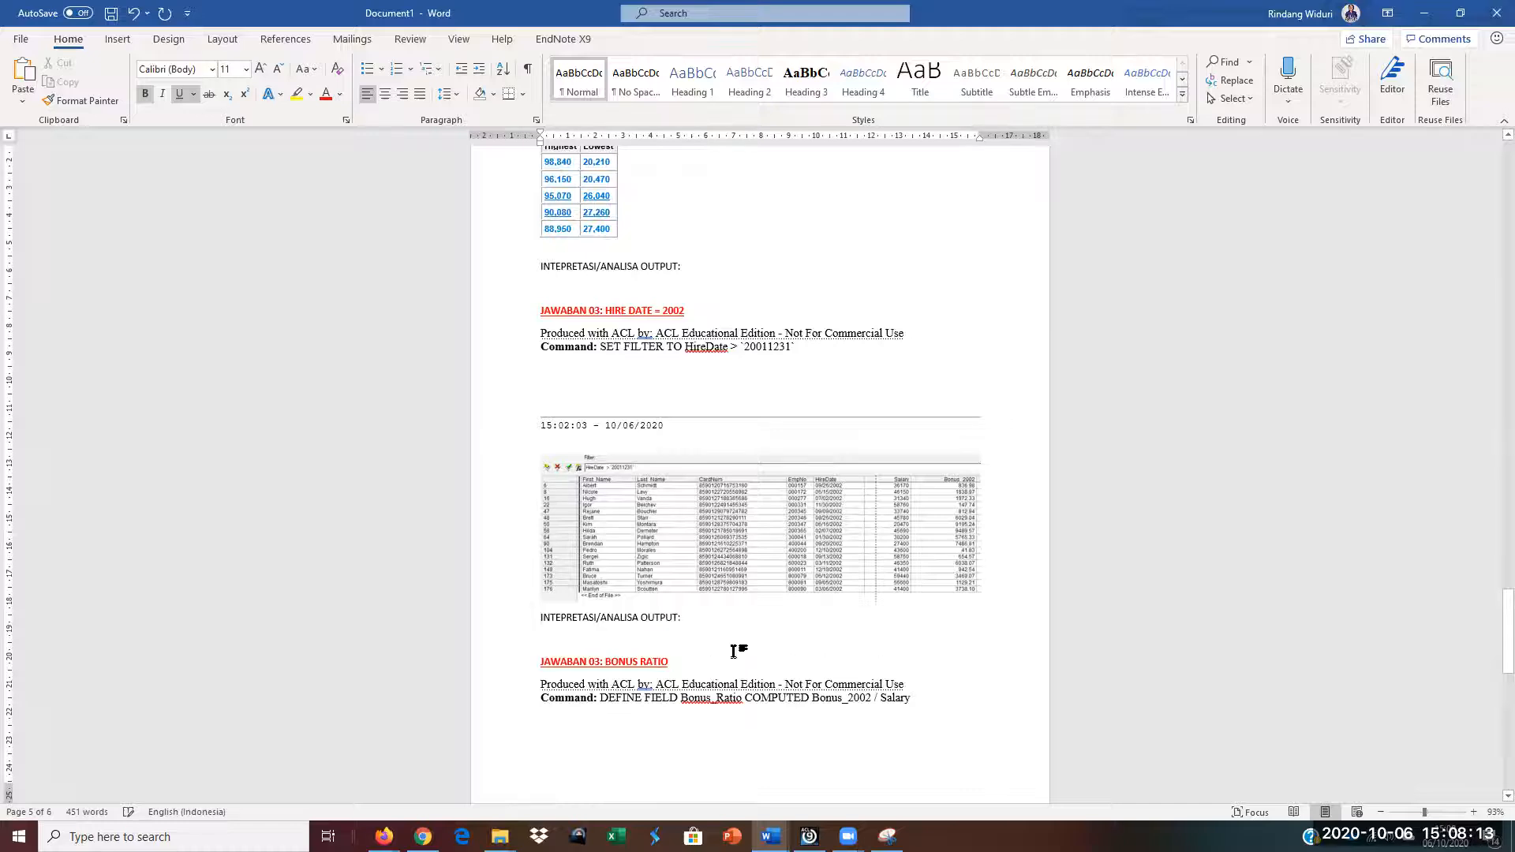
Step: Add the "INTEPRETASI/ANALISA OUTPUT:" line on a new line below the bonus ratio capture
scroll(588, 657, "down", 9)
scroll(580, 654, "down", 4)
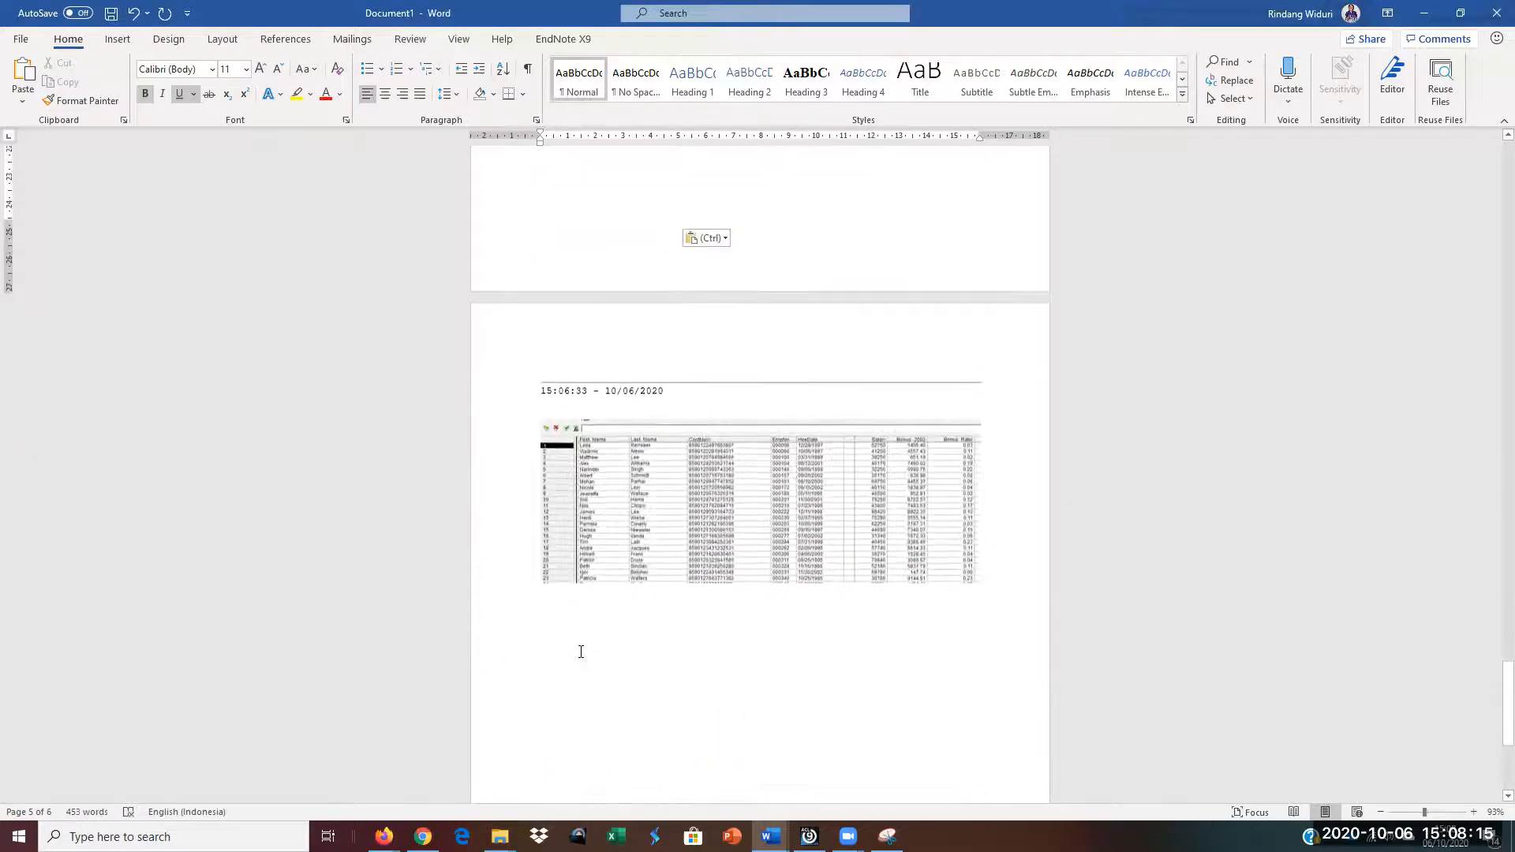
left_click(583, 576)
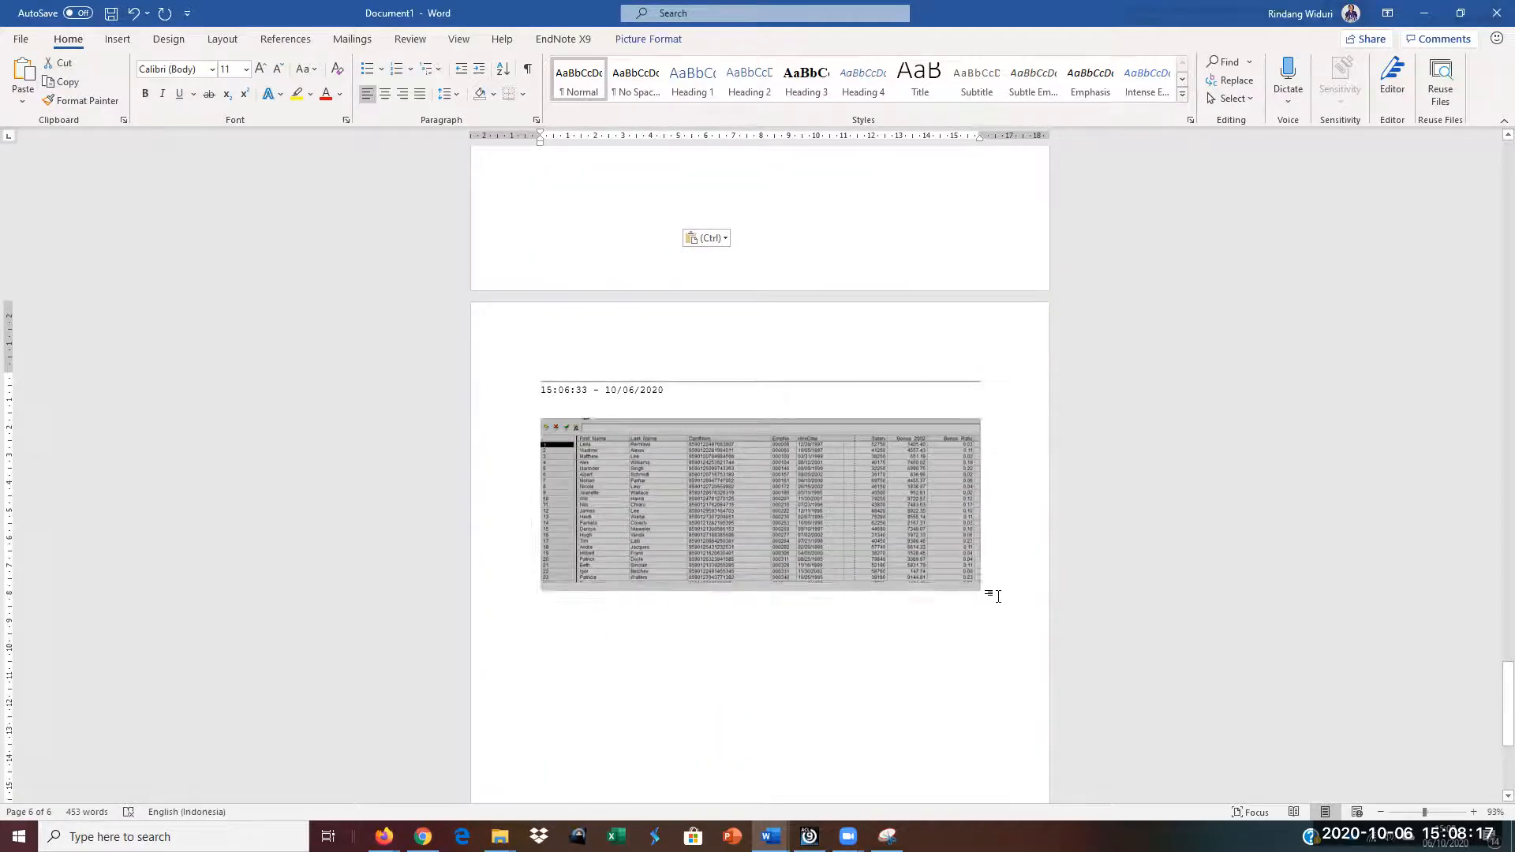
left_click(991, 594)
key("Return")
type("INTEPRETASI/ANALISA OUTPUT:")
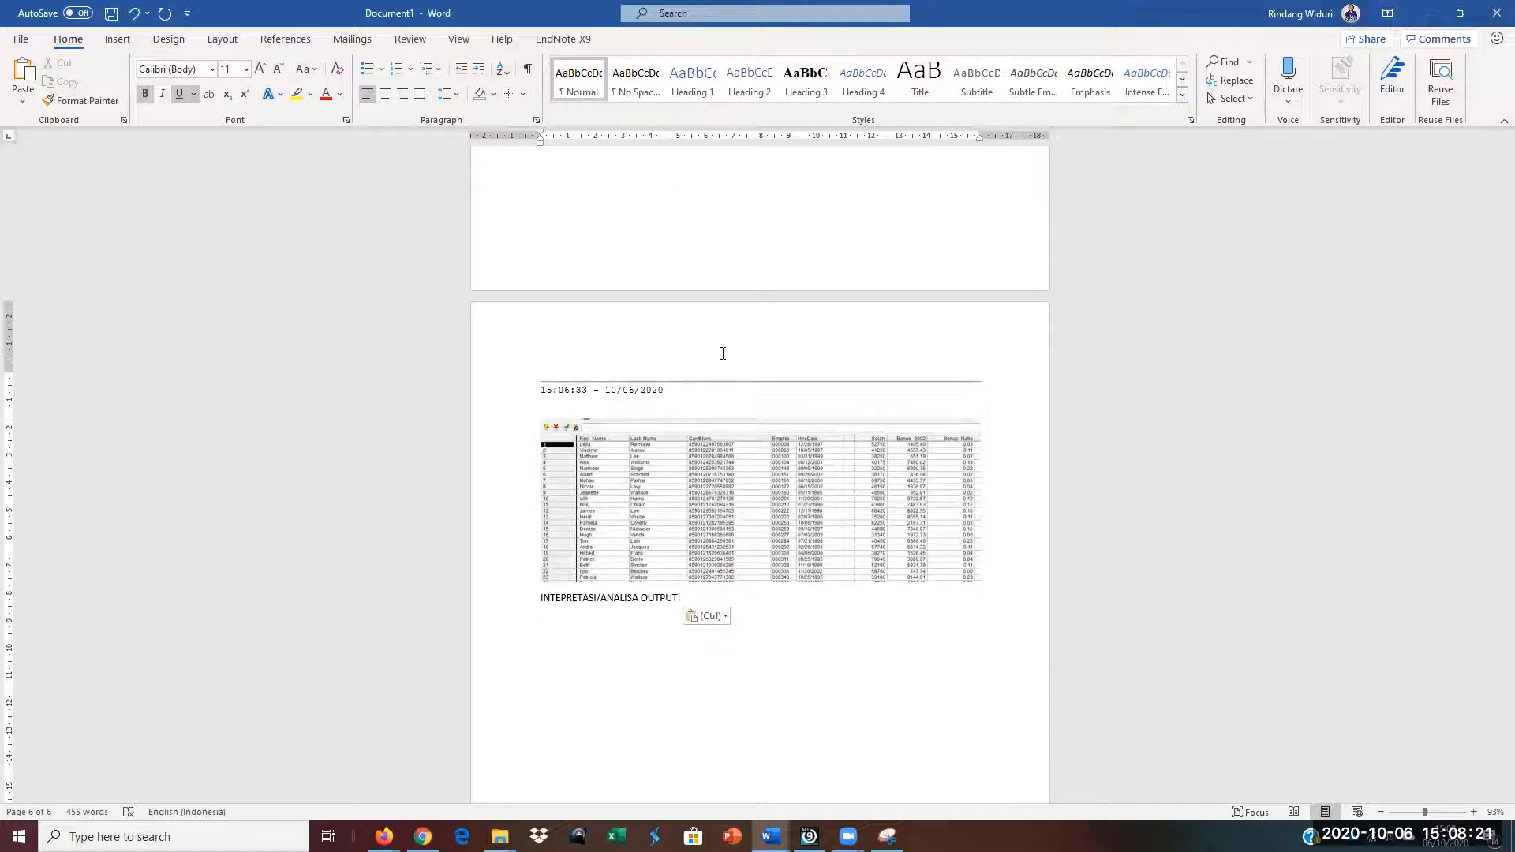
Step: Insert a left-aligned empty line above the TASK 1 heading at the start of the document
scroll(736, 545, "up", 10)
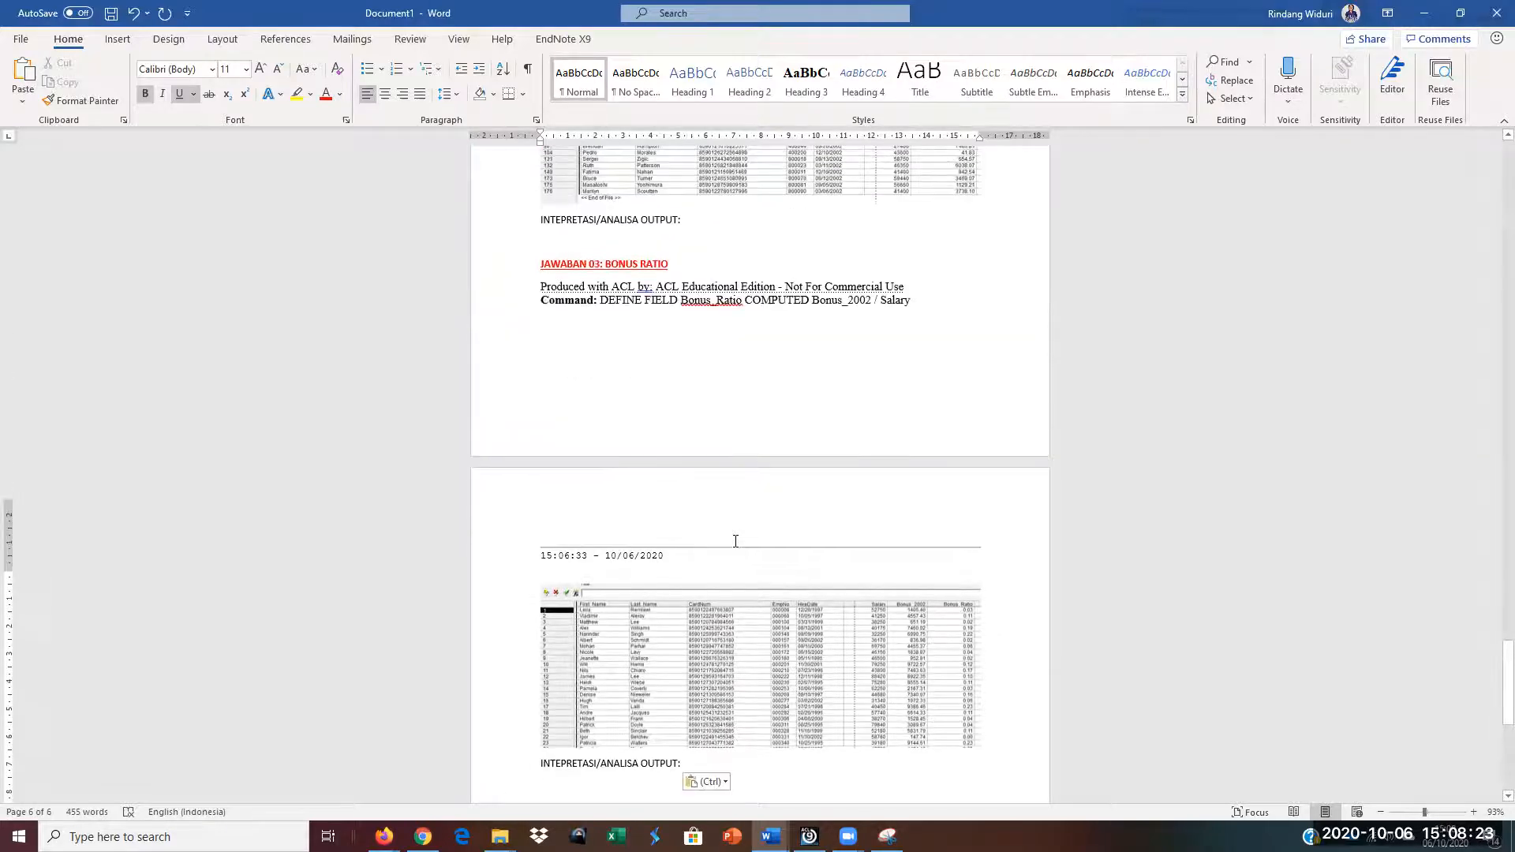
scroll(736, 545, "up", 15)
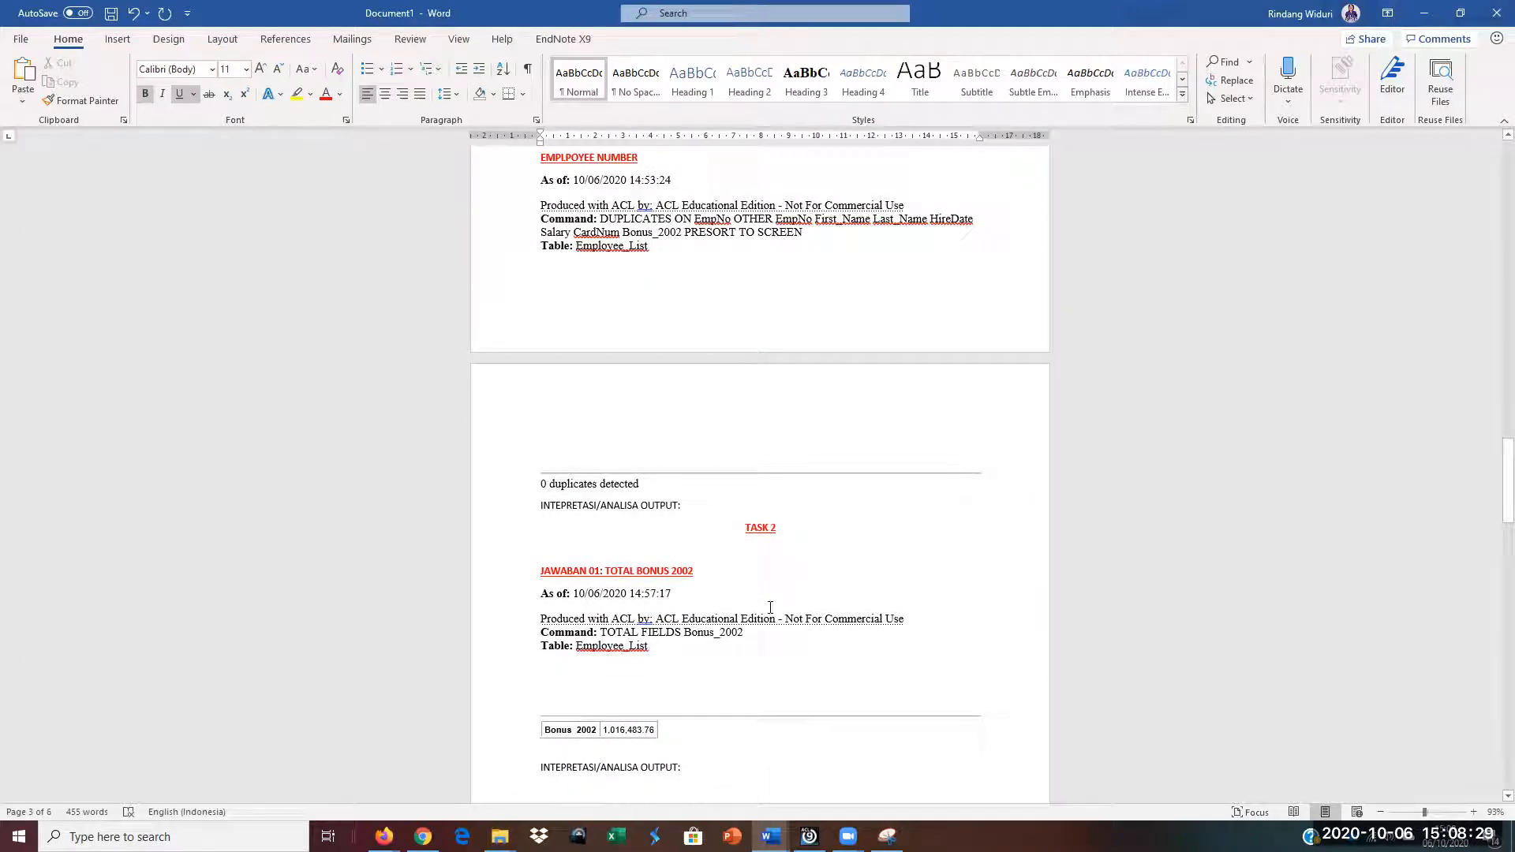
scroll(763, 632, "down", 3)
scroll(764, 632, "down", 6)
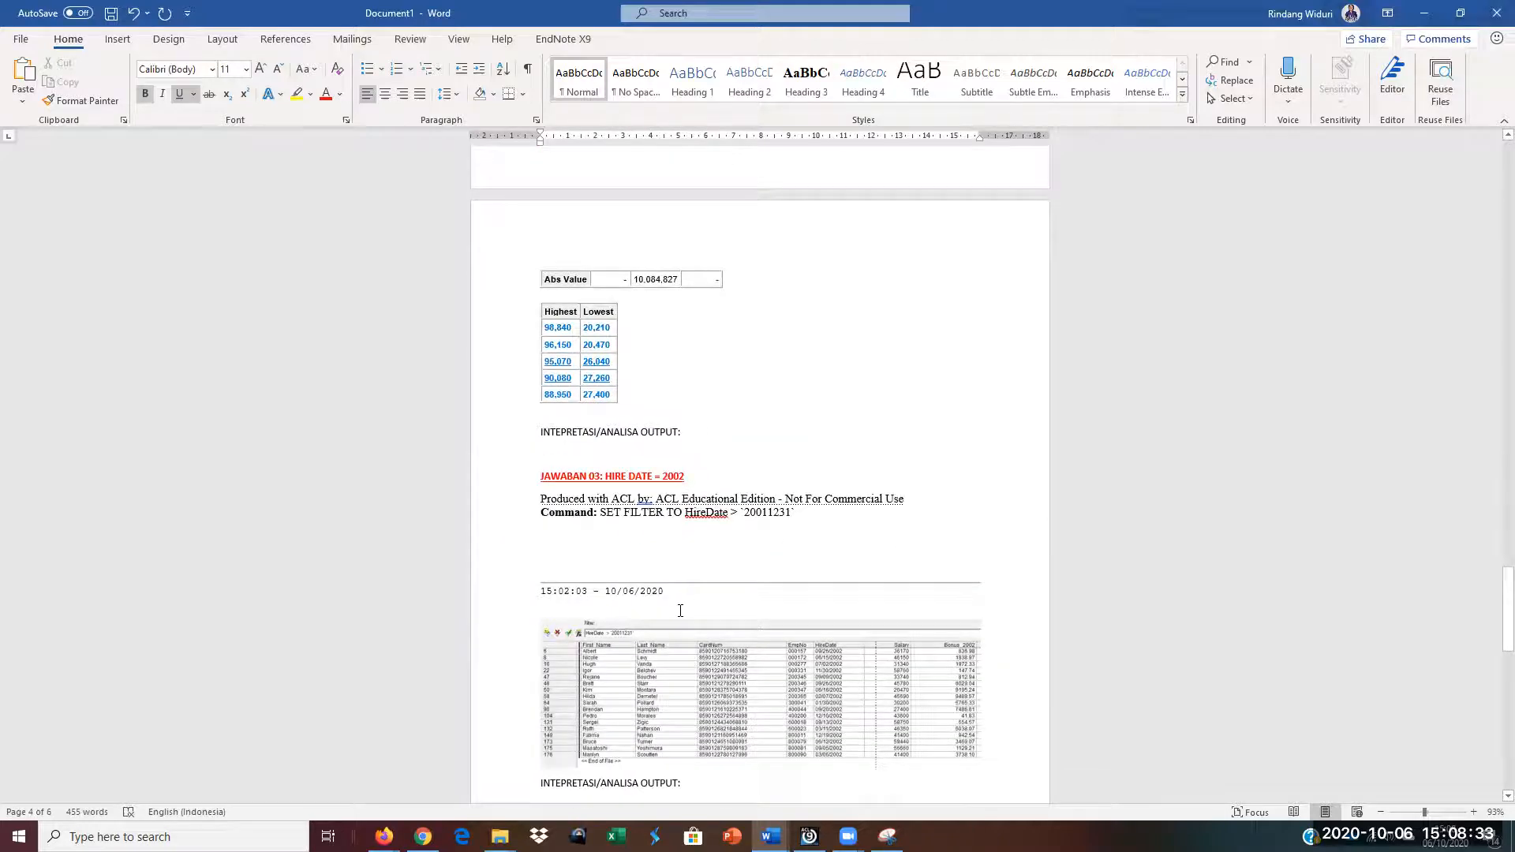
scroll(722, 620, "up", 7)
scroll(725, 622, "up", 15)
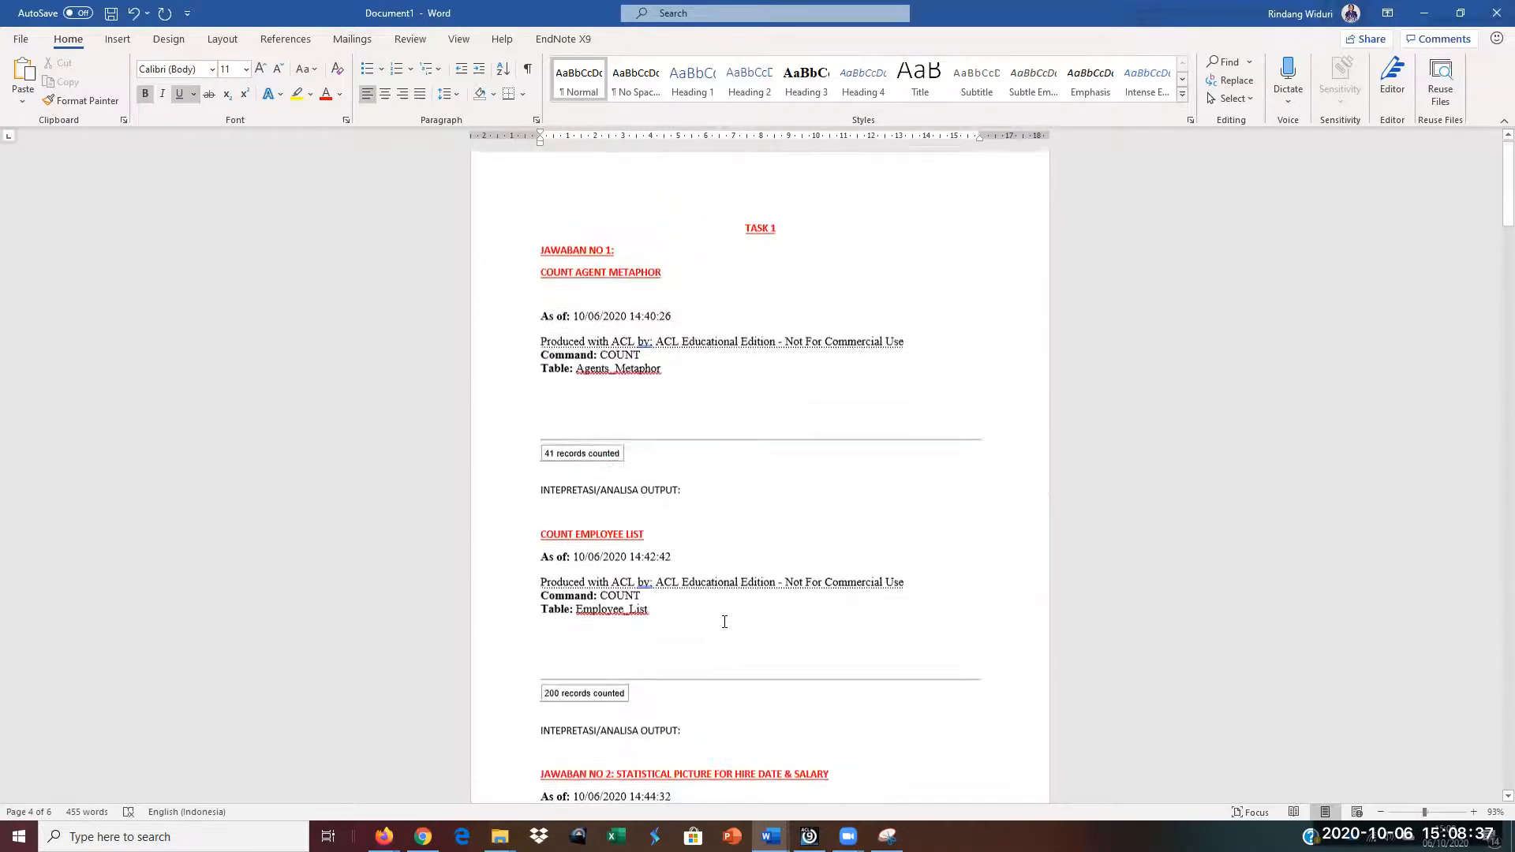
key("ctrl+Home")
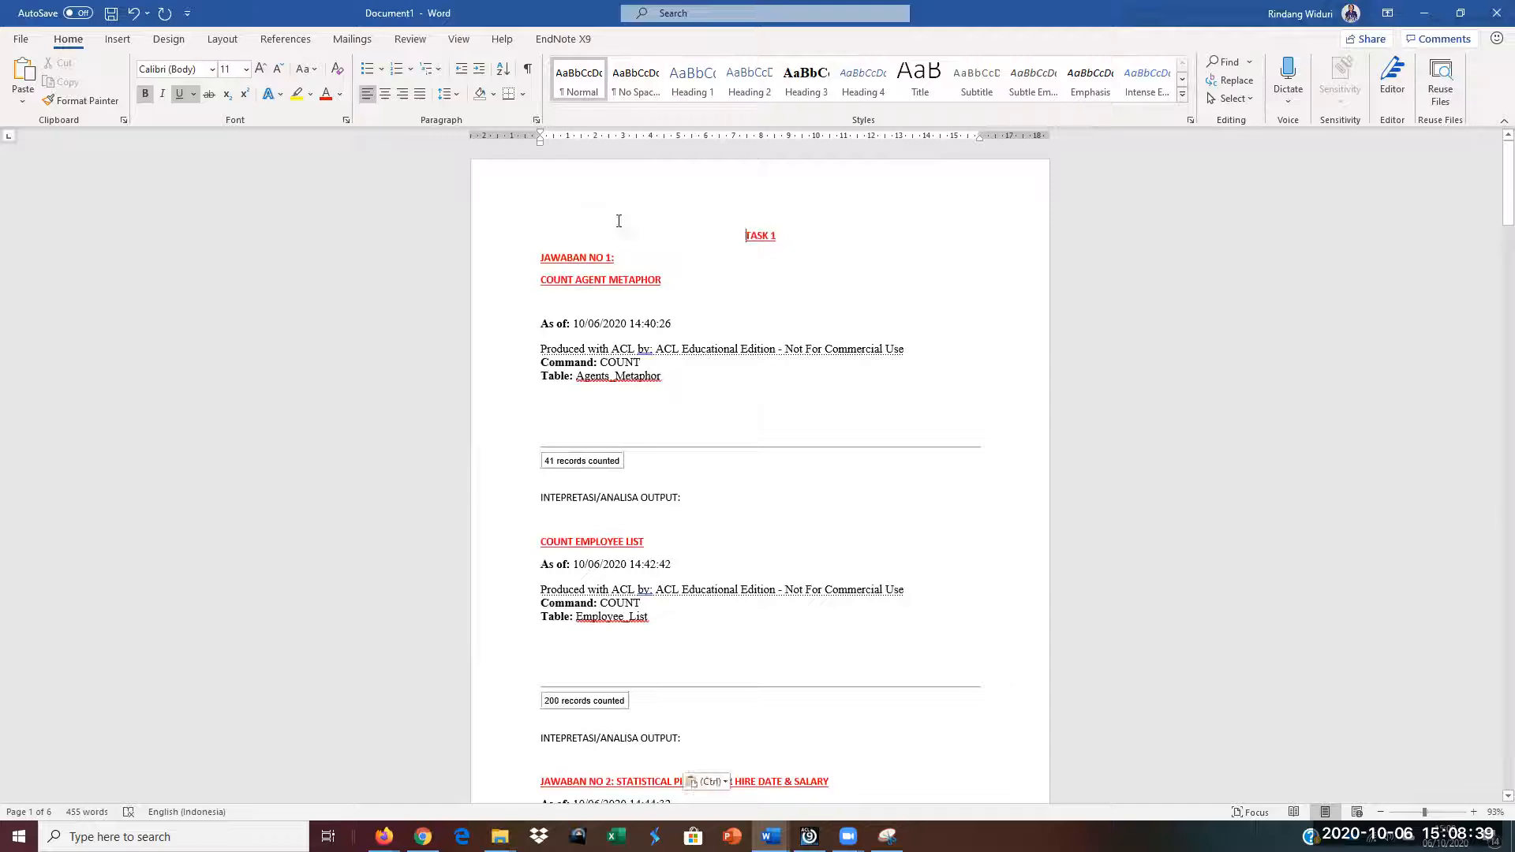
key("Return")
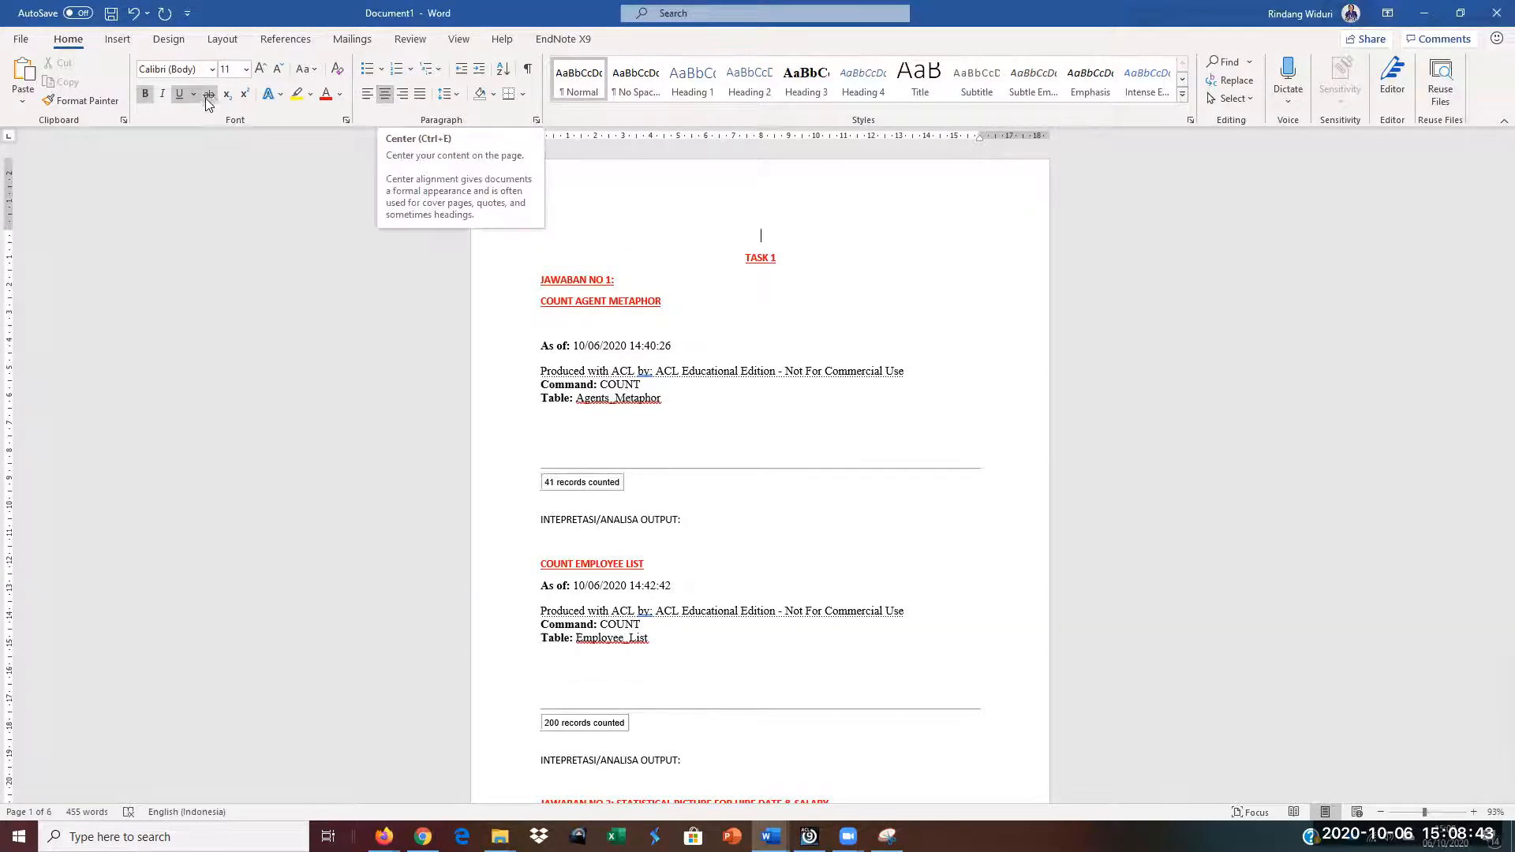
left_click(365, 95)
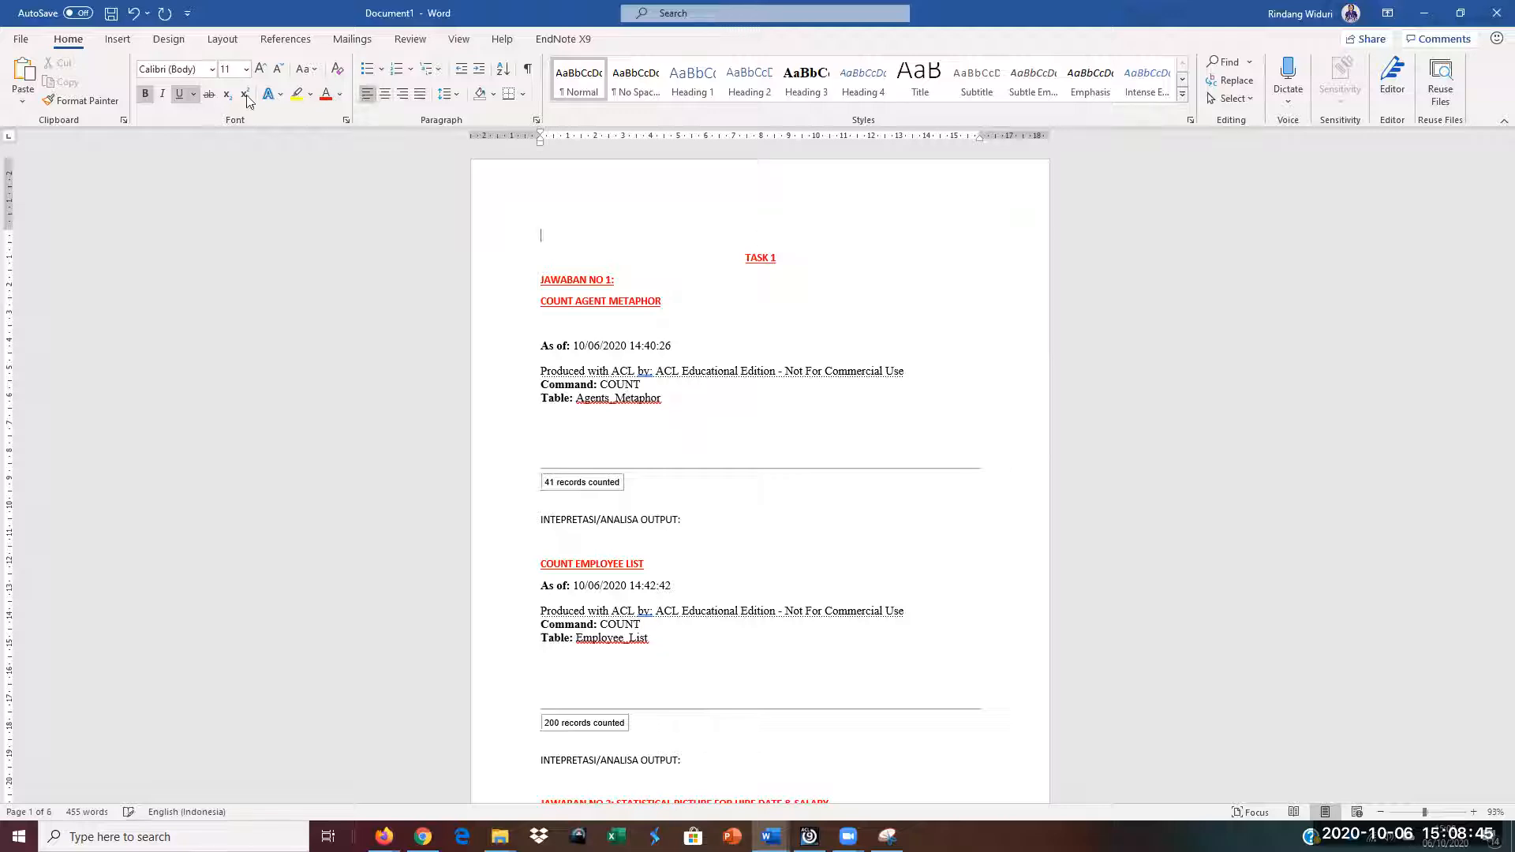
Step: Enter the lines "NIM:", "NAMA:" and "GSLC: SESI 4" above the TASK 1 heading
type("NIM:")
key("Return")
type("NAMA")
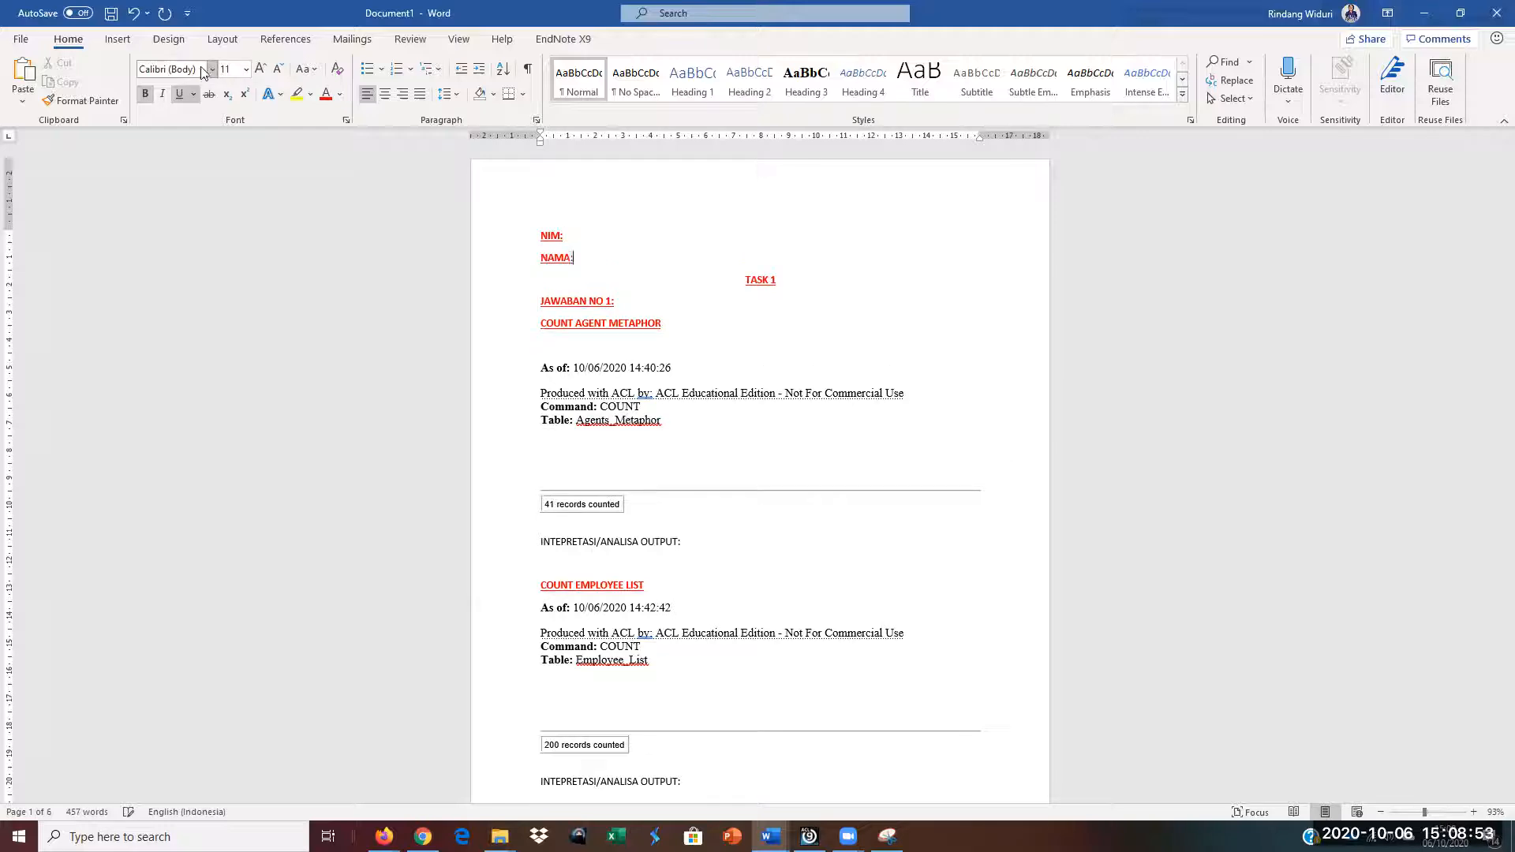
type(":")
key("Return")
type("G")
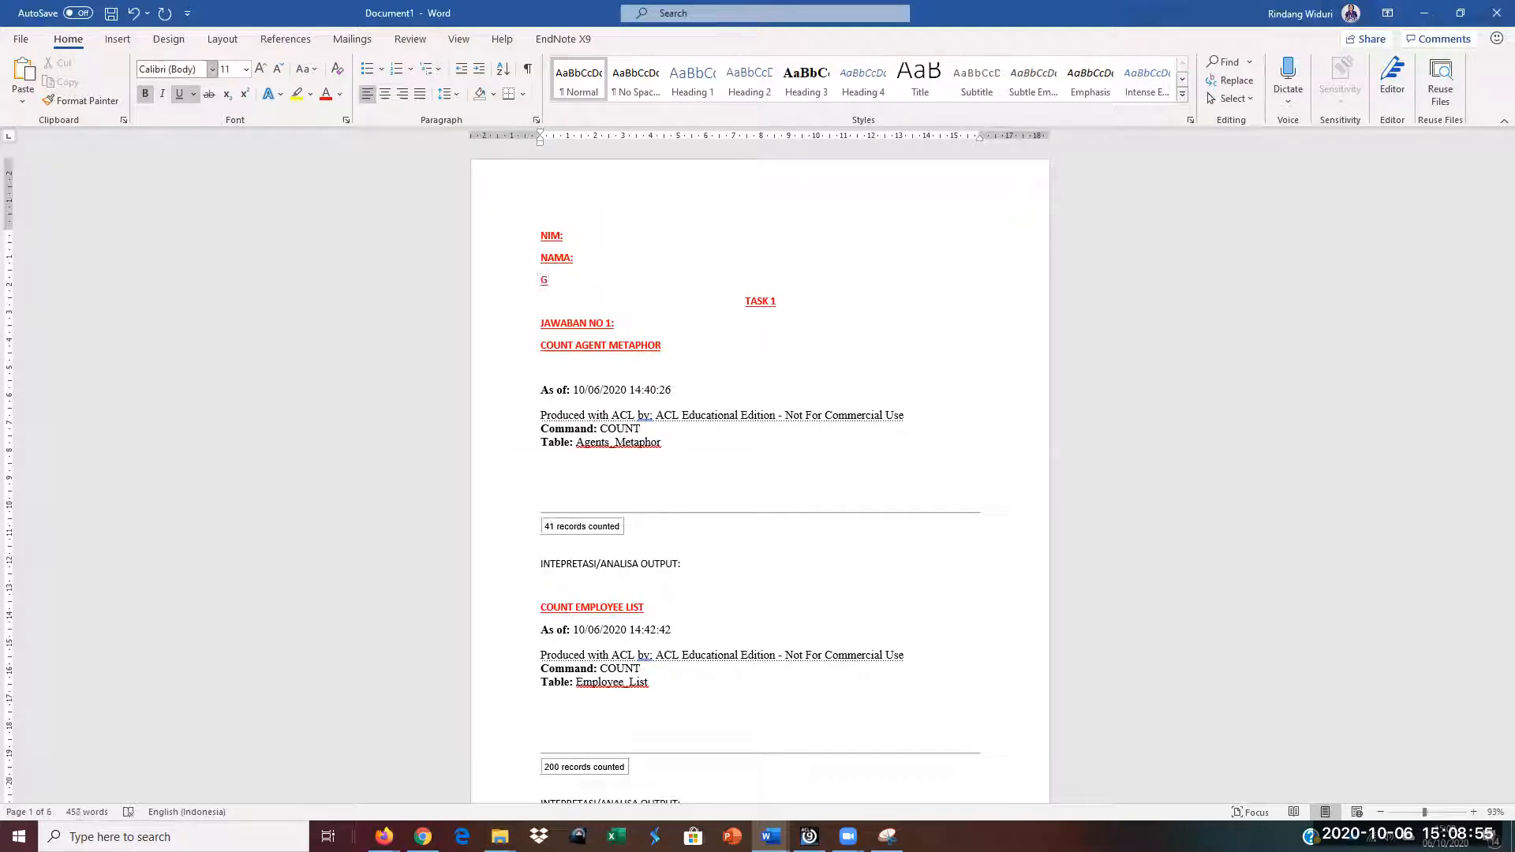
type("GSLC: SESI 4")
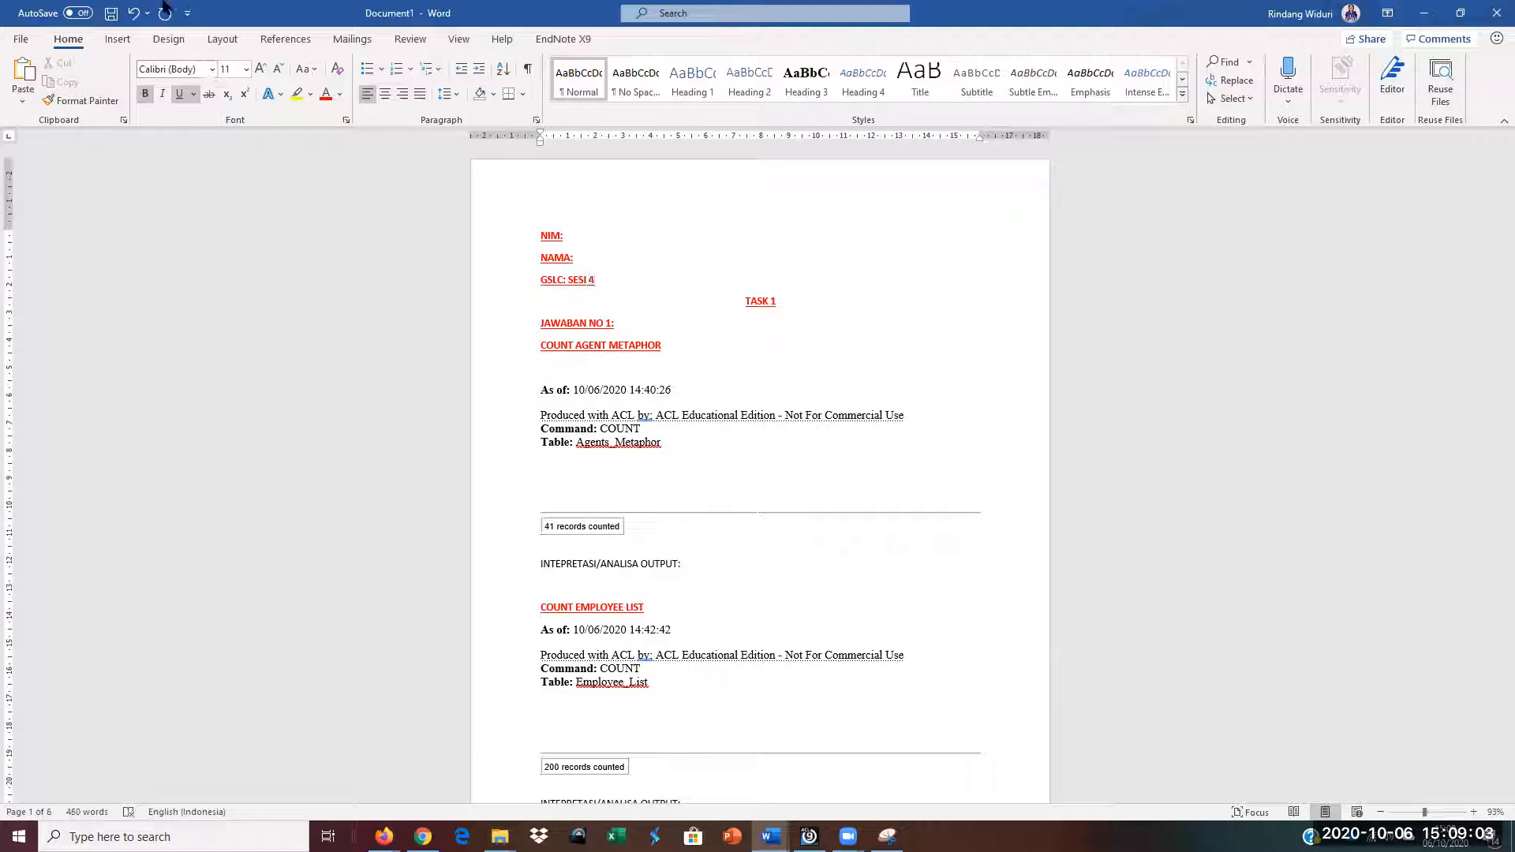
Step: Make the NIM, NAMA and GSLC lines black and remove their underline
left_click(523, 237)
left_click(596, 280, "shift")
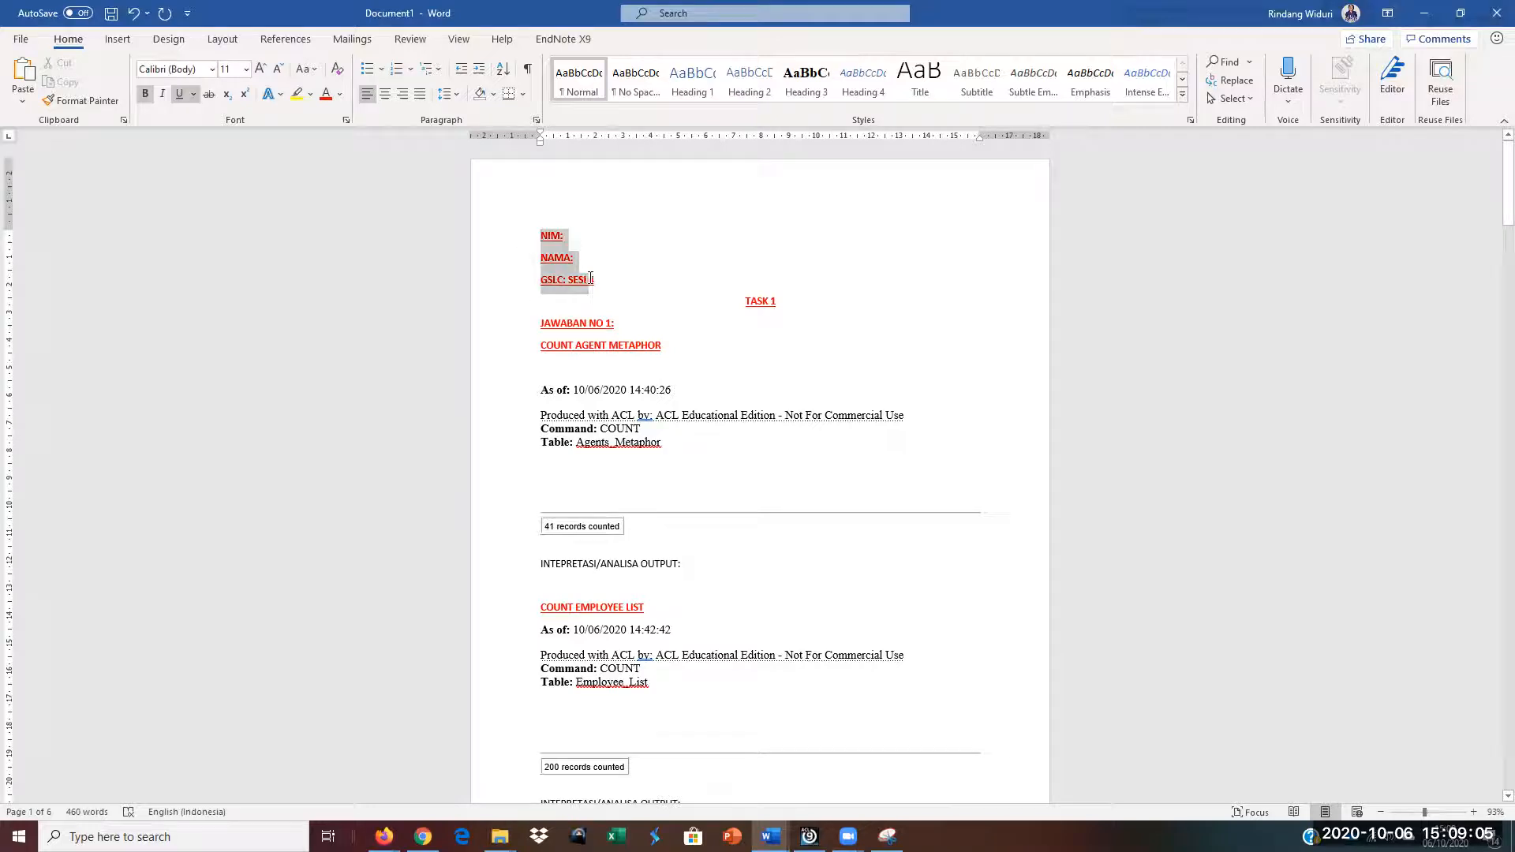
left_click(339, 94)
left_click(359, 104)
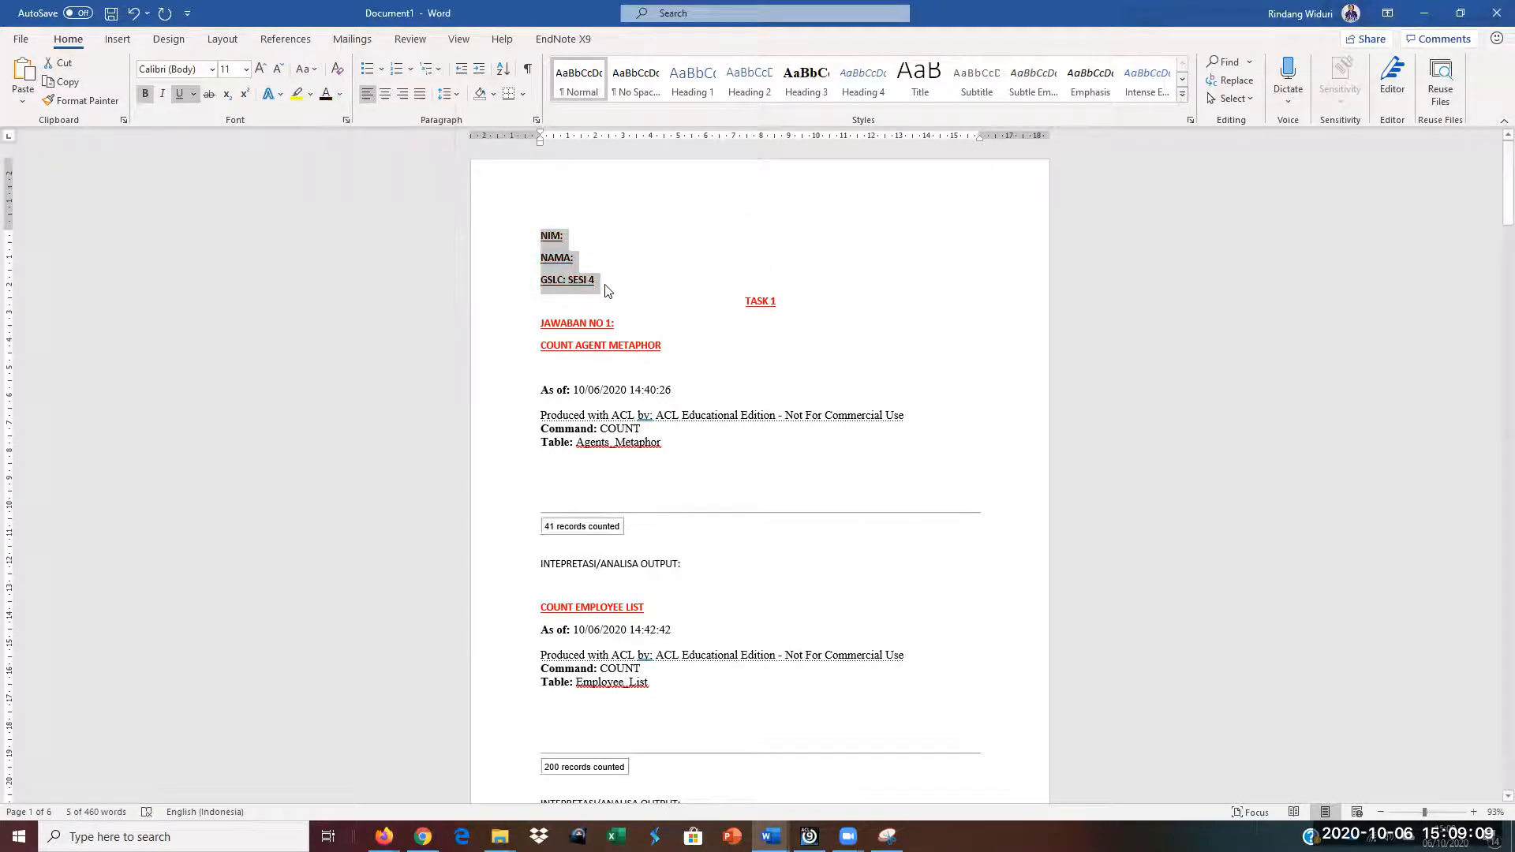
left_click(179, 96)
left_click(628, 278)
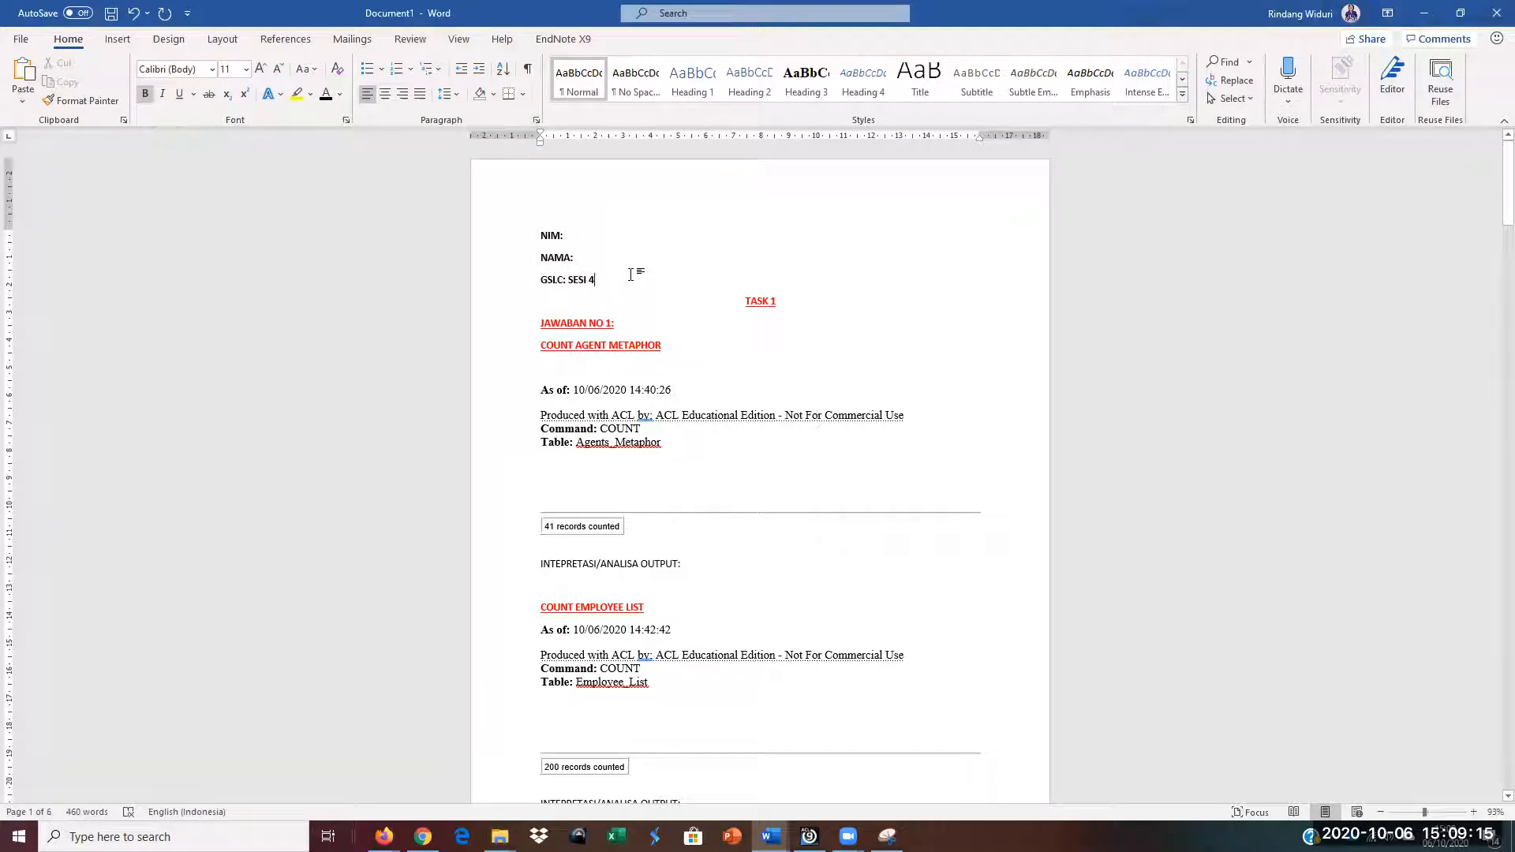
Step: Add the line "NIM_NAMA_KELAS_SESI4" directly below the "GSLC: SESI 4" line
key("Return")
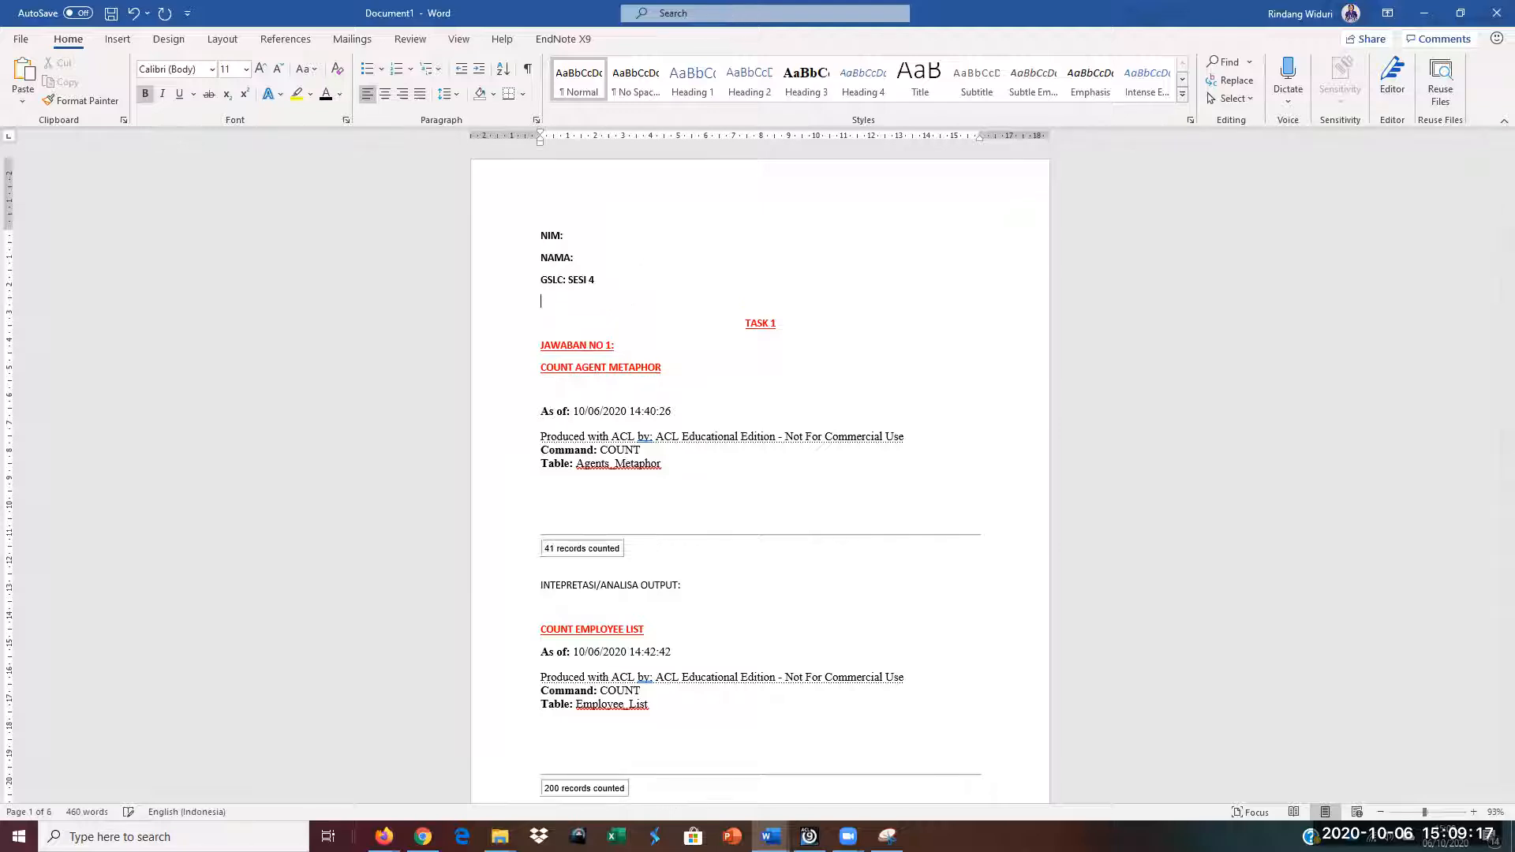
type("ni")
key("BackSpace")
type("NIM")
type(" NAMA_KELAS_SESI4")
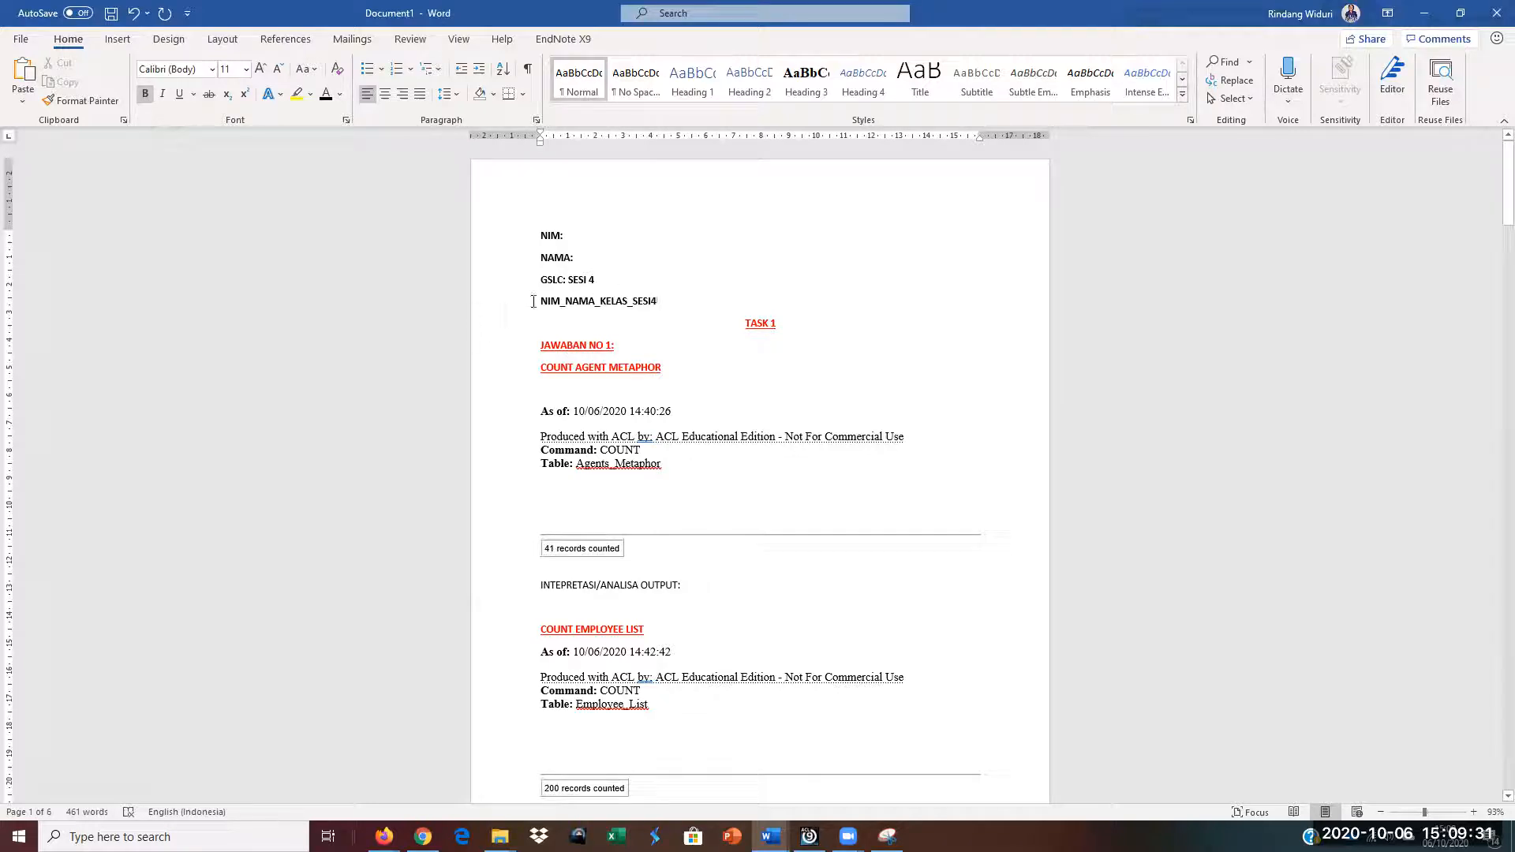
Step: Insert the label "NAMA FILE:" in front of NIM_NAMA_KELAS_SESI4 in the identification block
type("FI")
key("BackSpace")
key("BackSpace")
type("NALA")
key("BackSpace")
key("BackSpace")
type("MA FILE:")
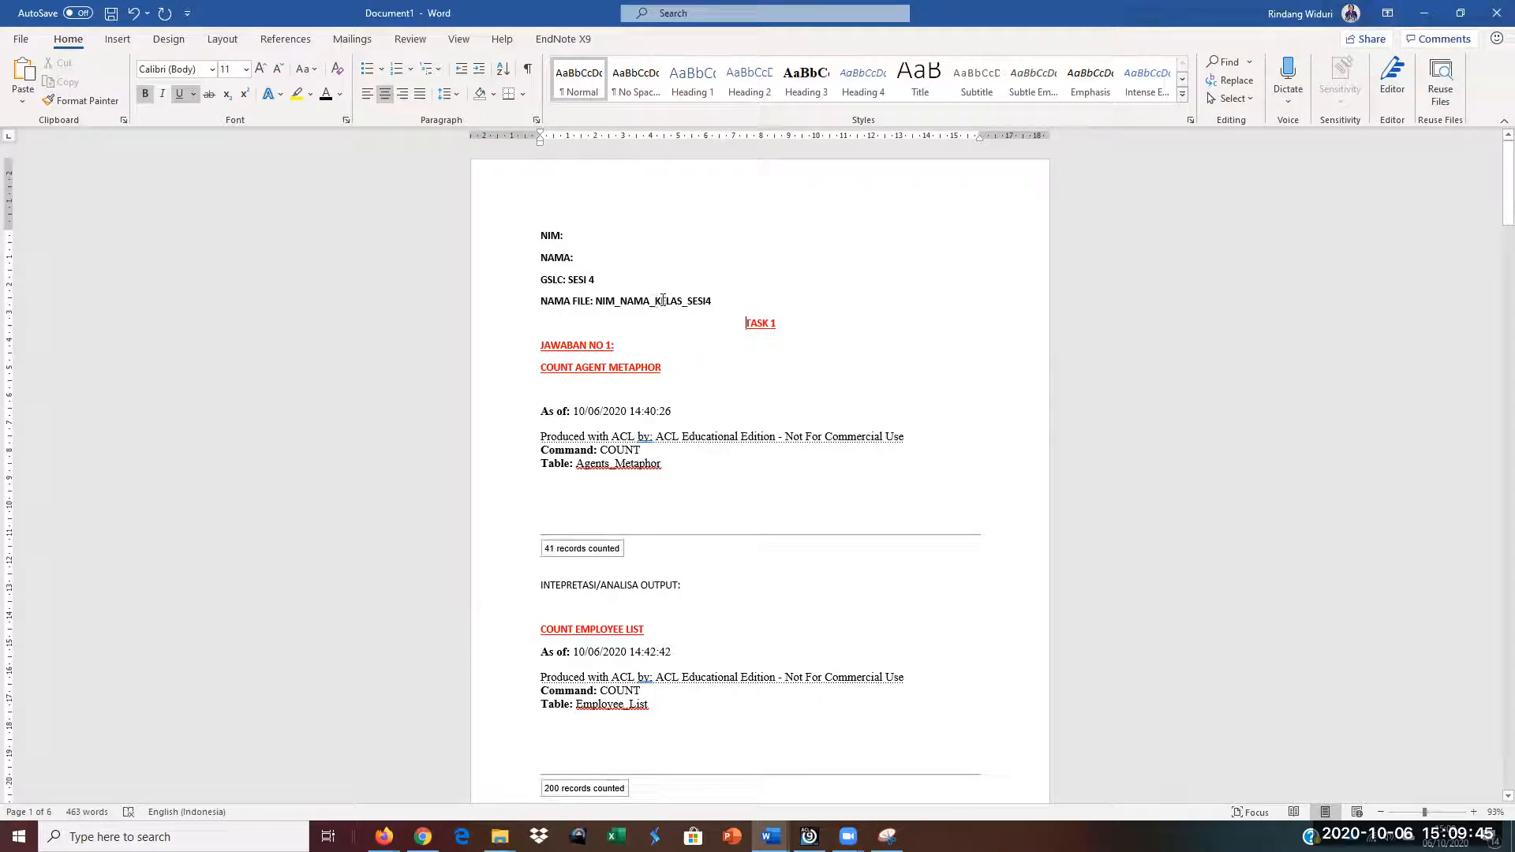
Step: Review the document's Task 1 and Task 2 answers, checking the ACL output and interpretation line under each heading
scroll(702, 433, "down", 6)
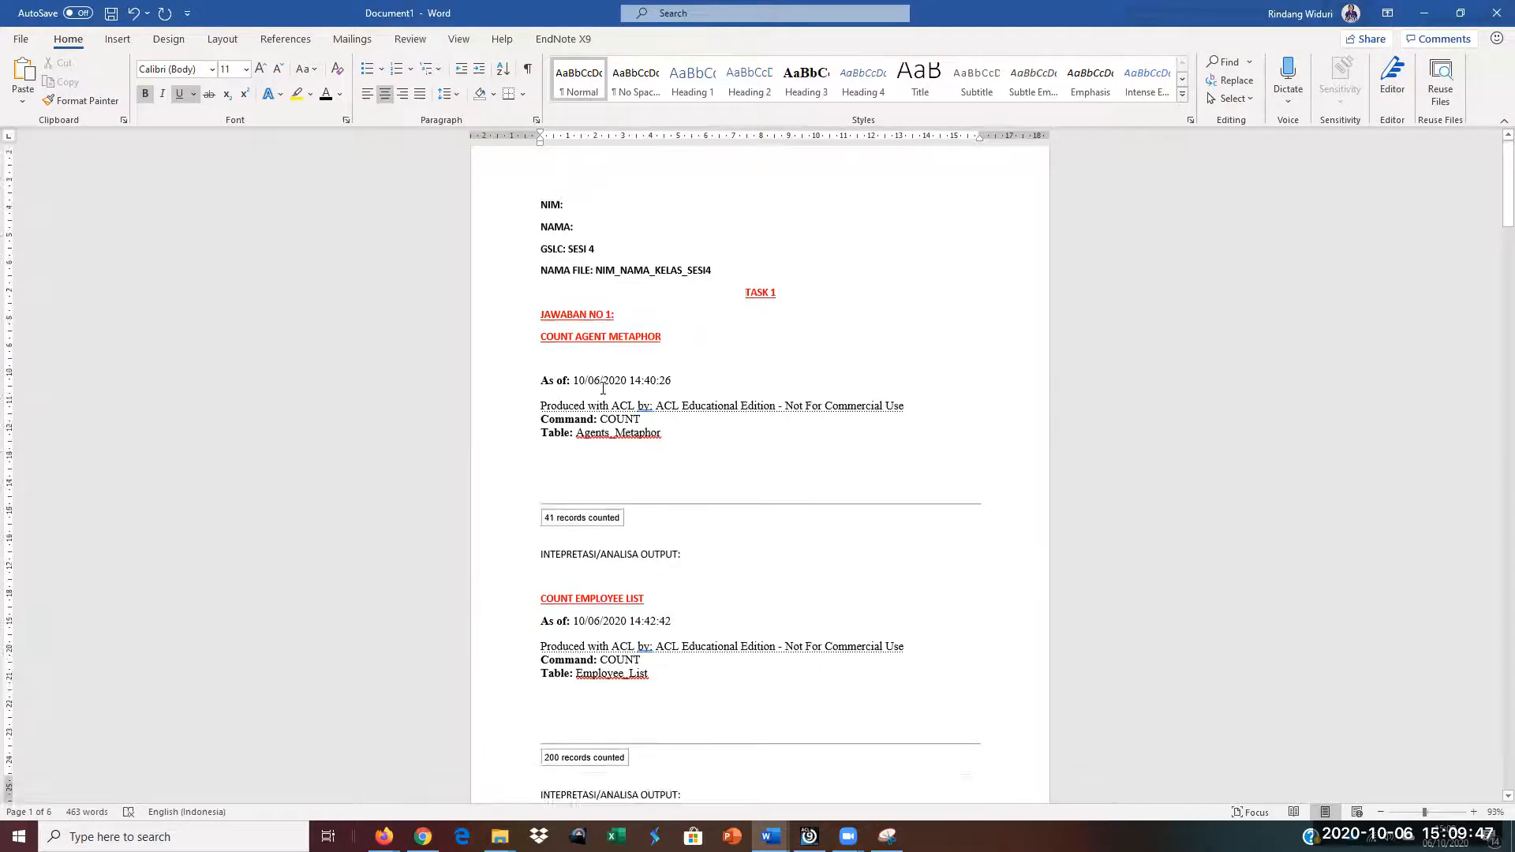
scroll(702, 432, "down", 15)
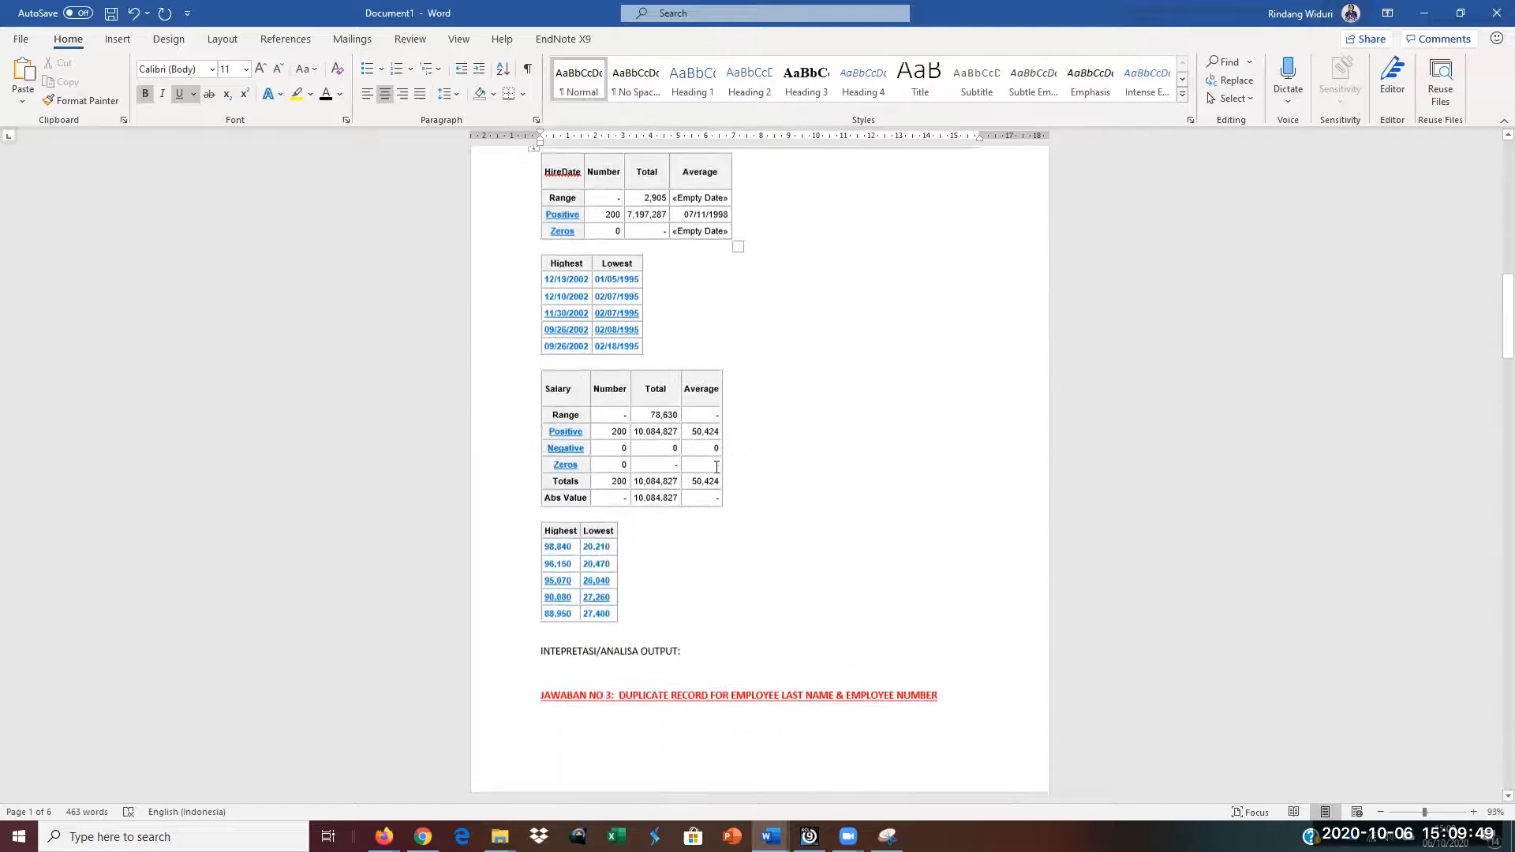
scroll(718, 469, "down", 3)
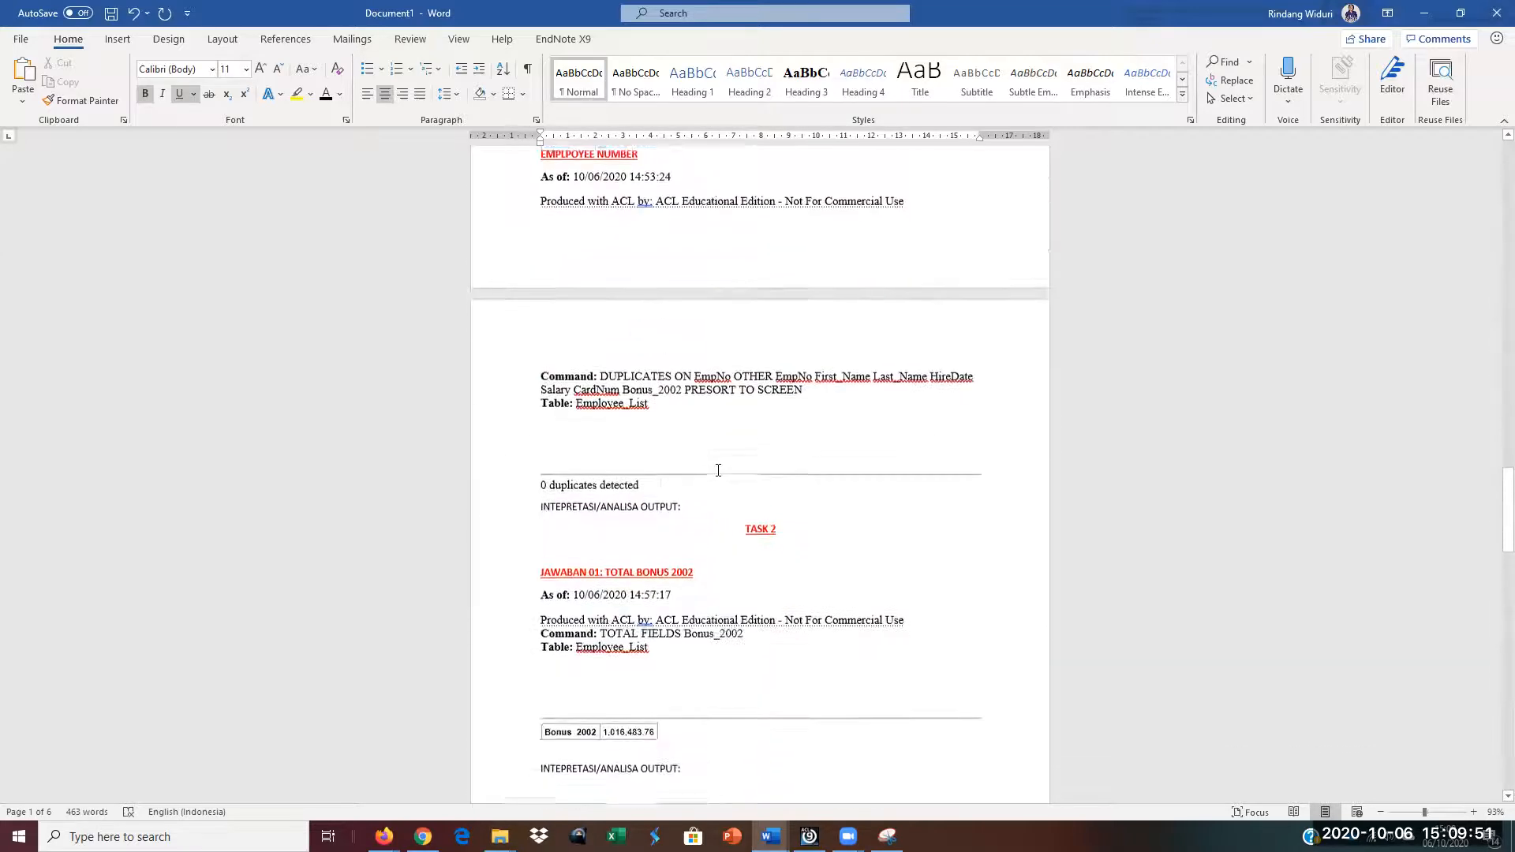
scroll(814, 574, "up", 20)
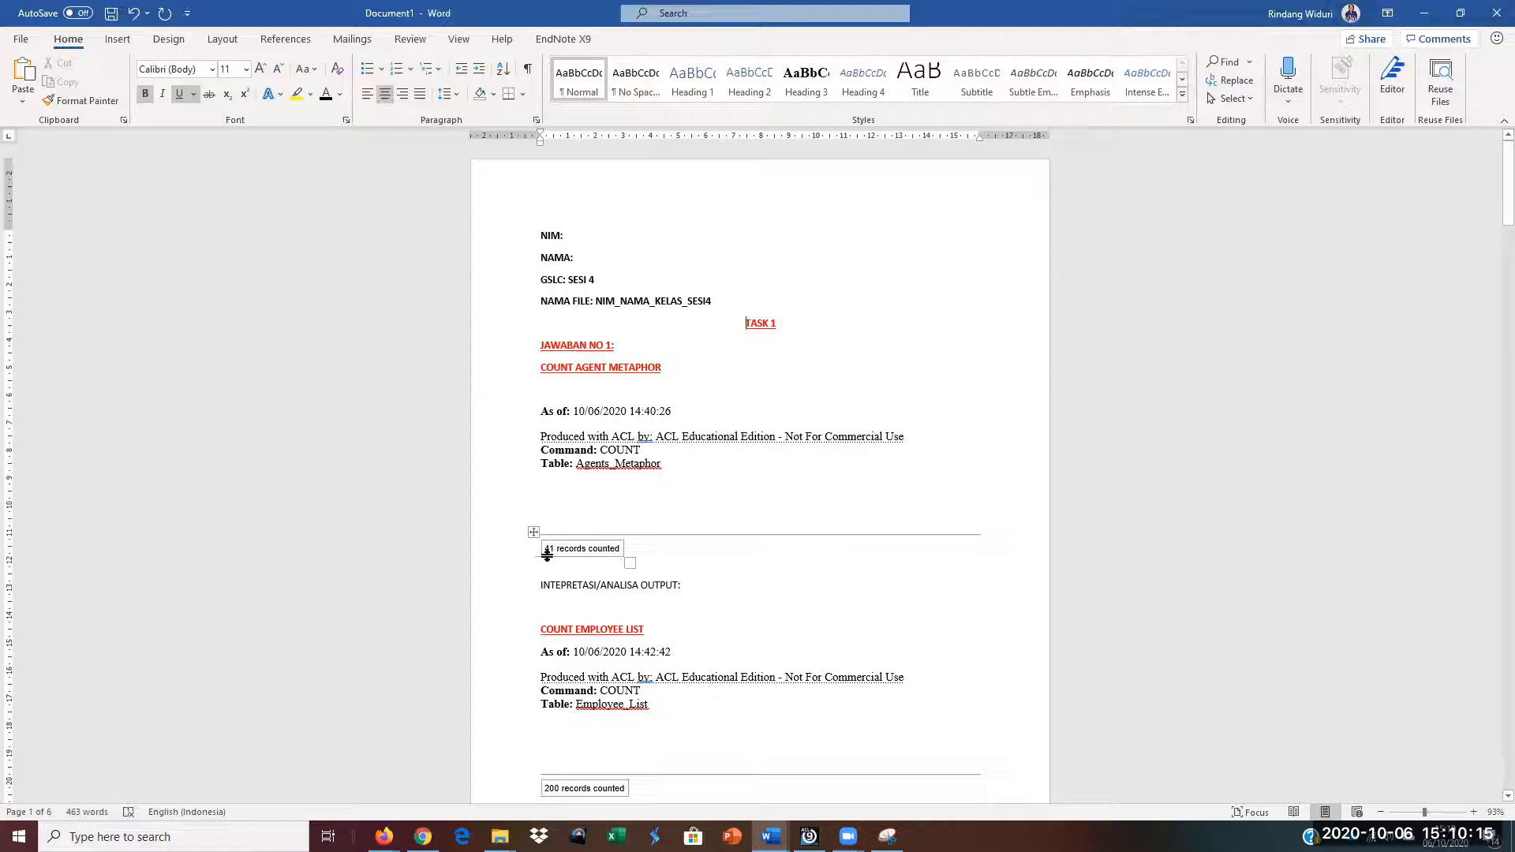
scroll(667, 509, "down", 3)
scroll(590, 502, "down", 9)
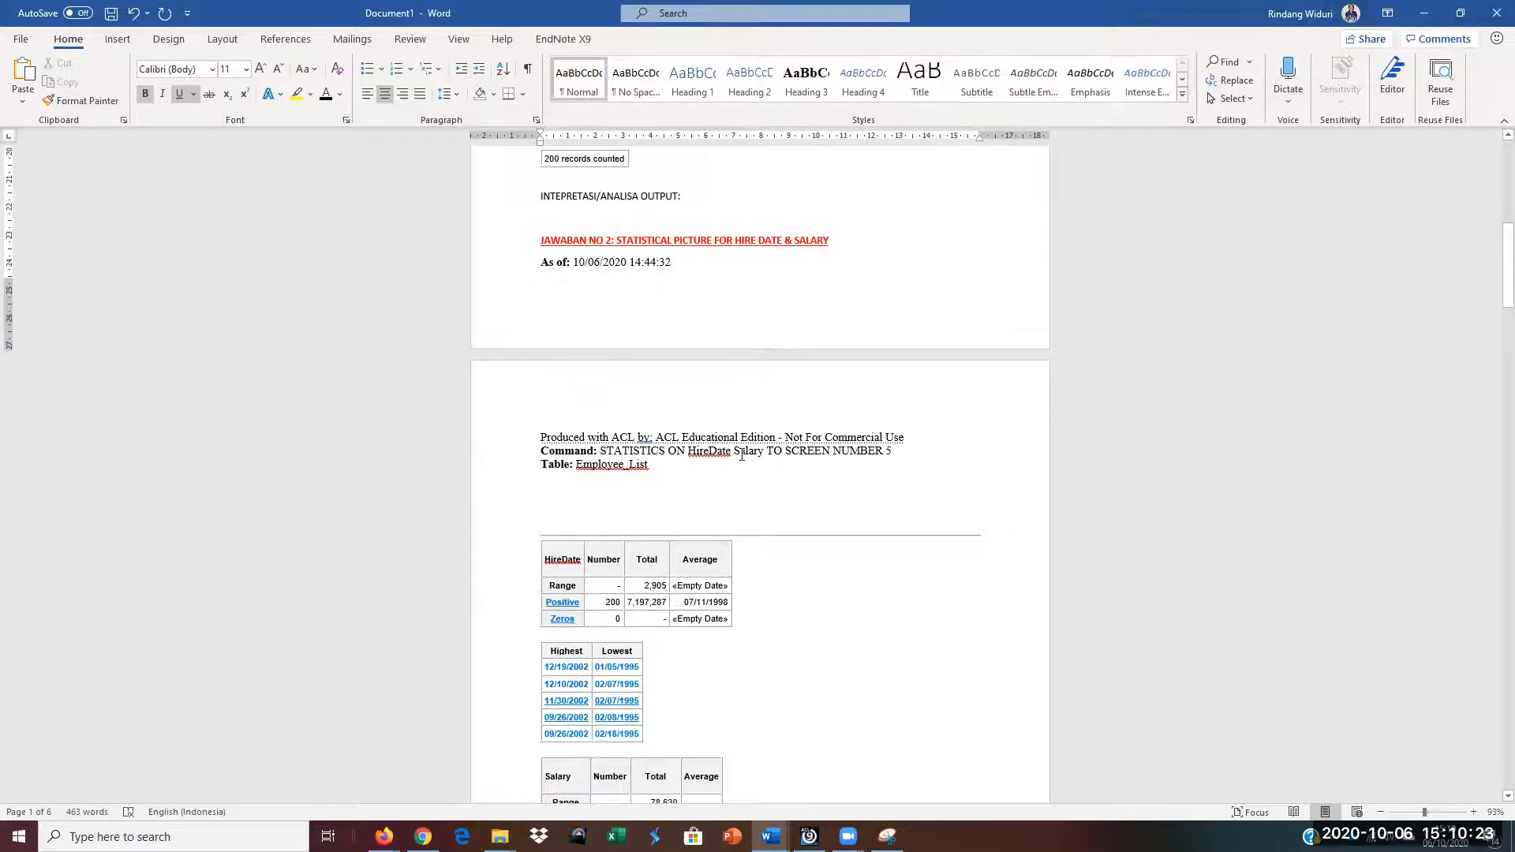
scroll(742, 455, "down", 4)
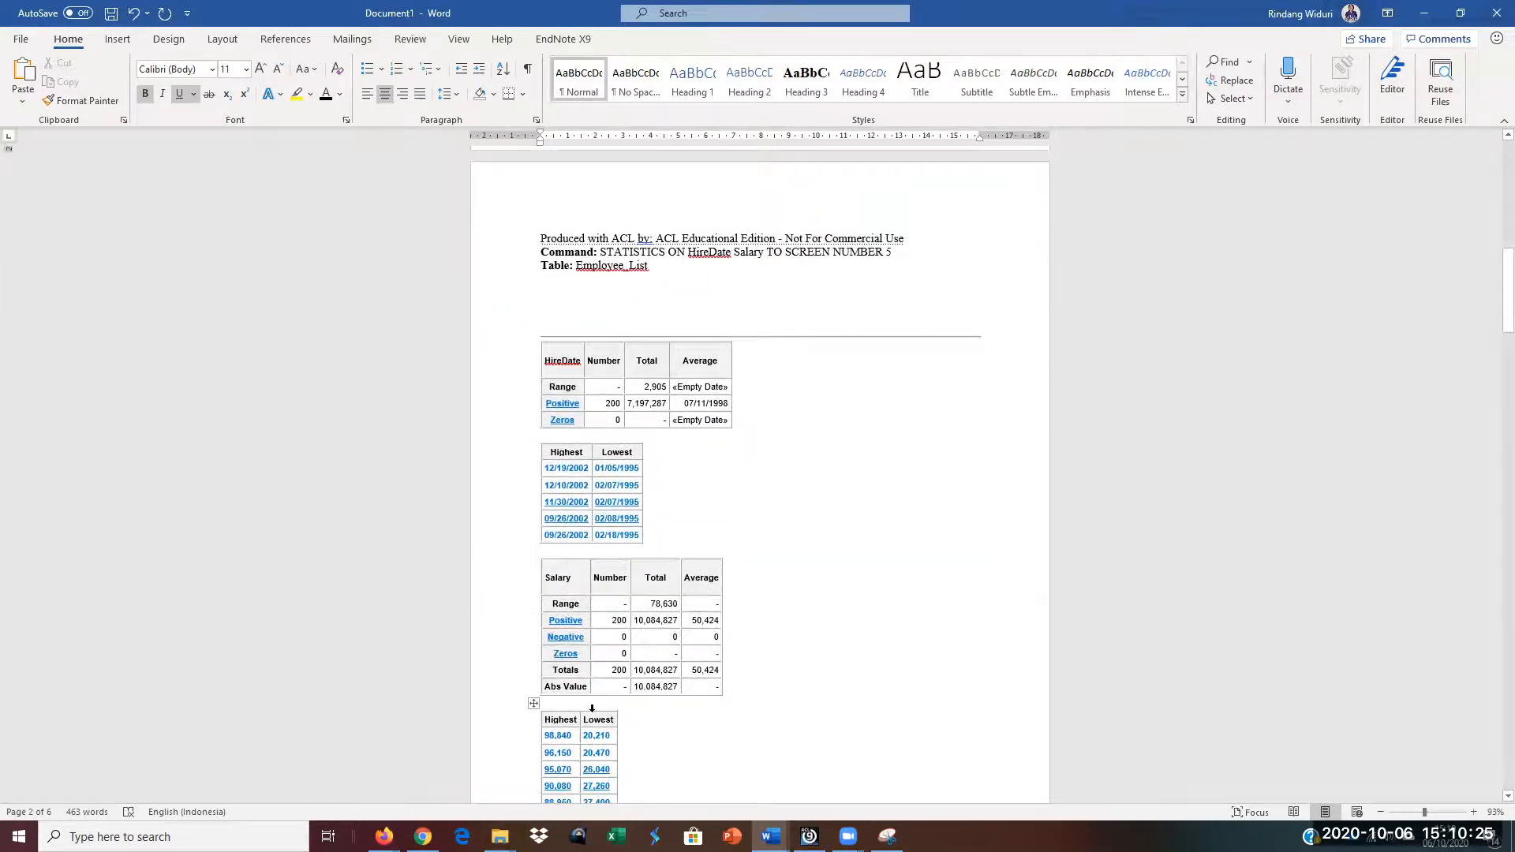
scroll(592, 708, "down", 3)
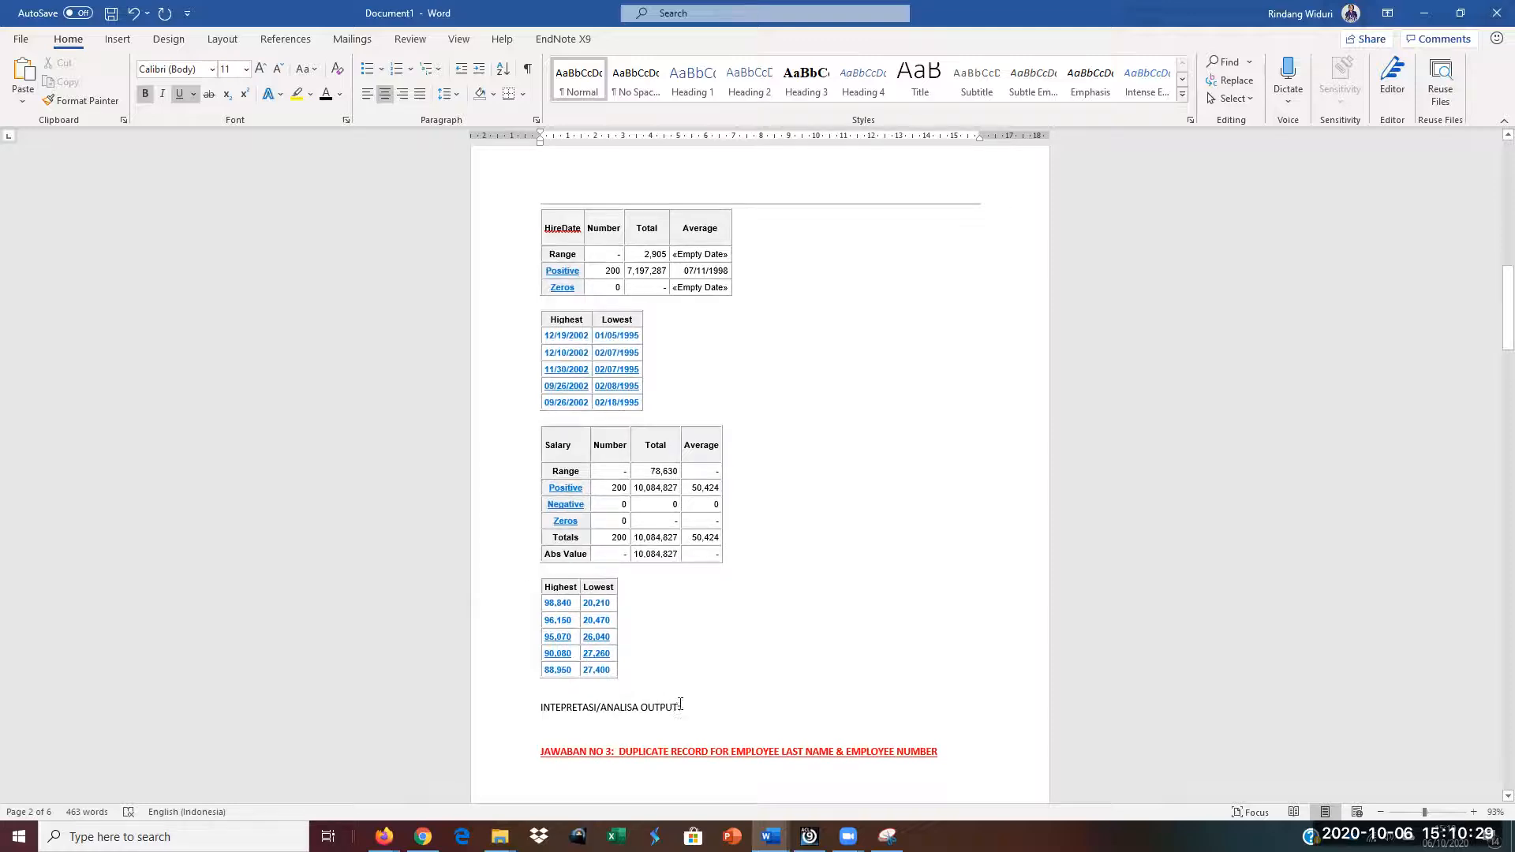
scroll(680, 704, "down", 7)
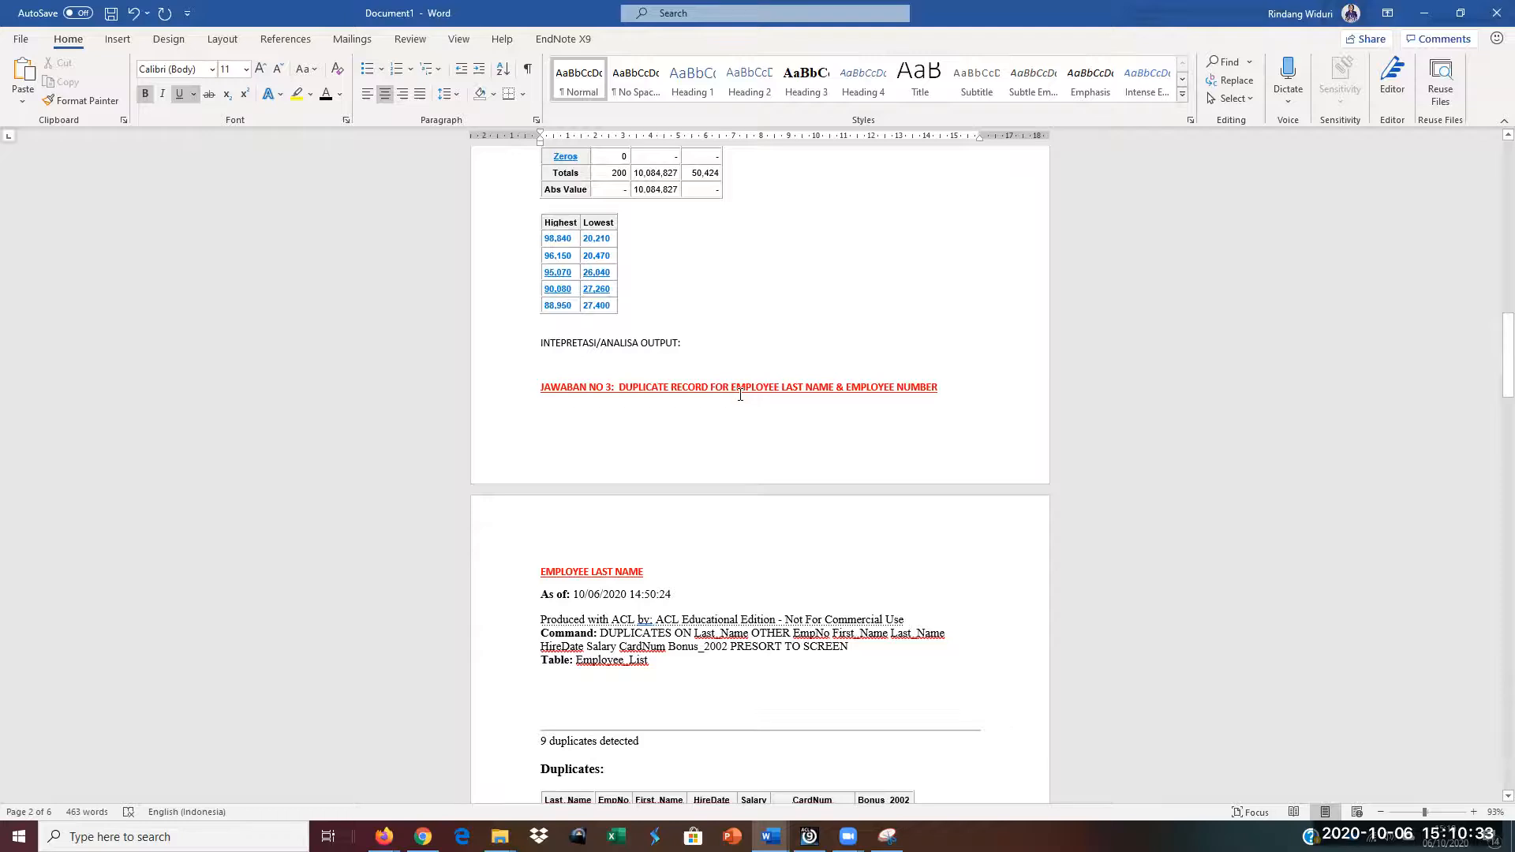
scroll(729, 395, "down", 3)
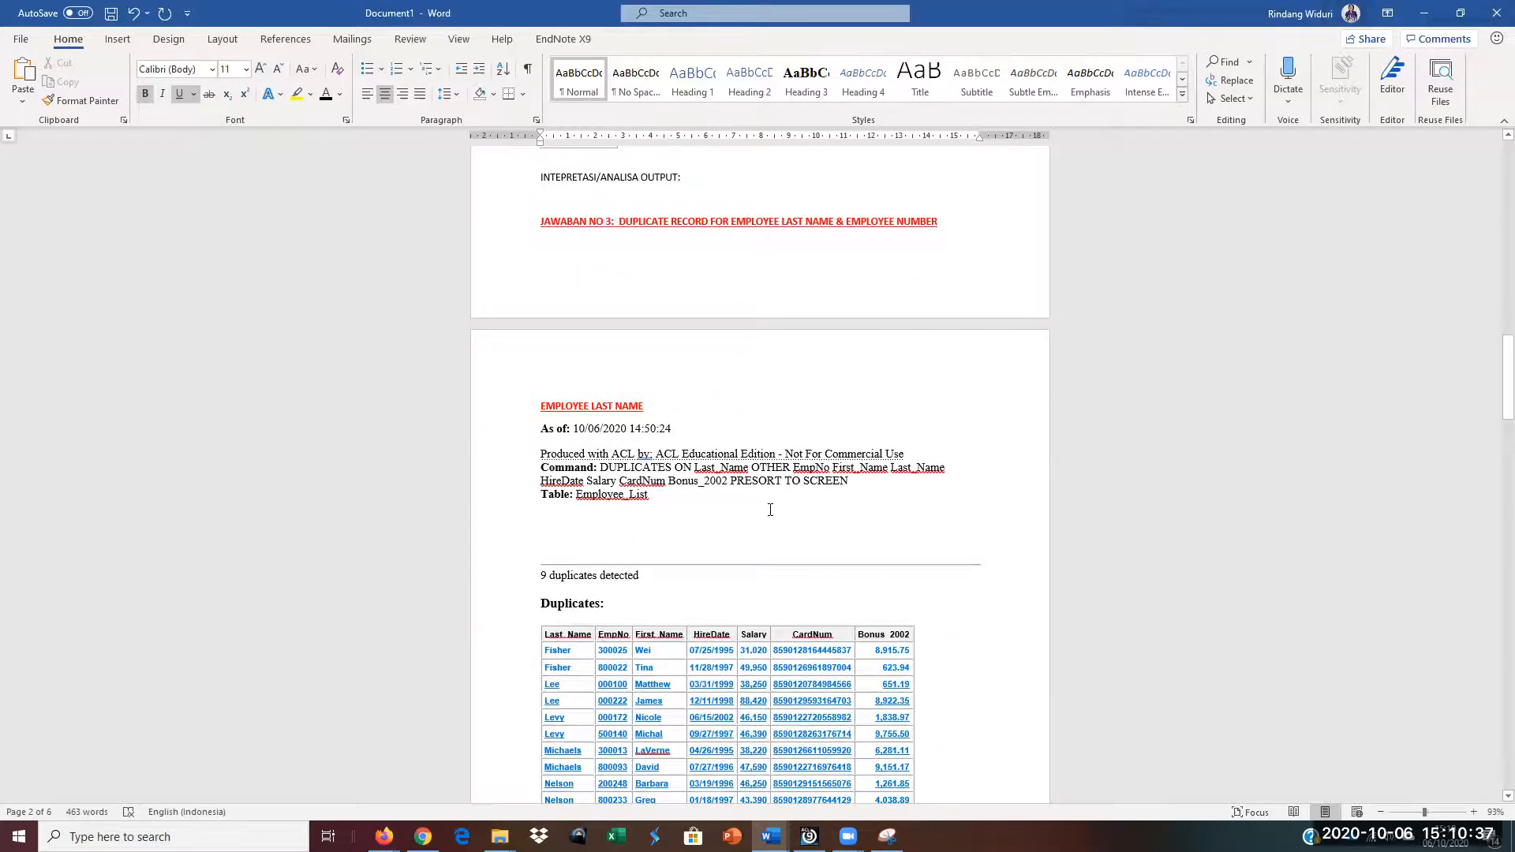
scroll(771, 509, "down", 4)
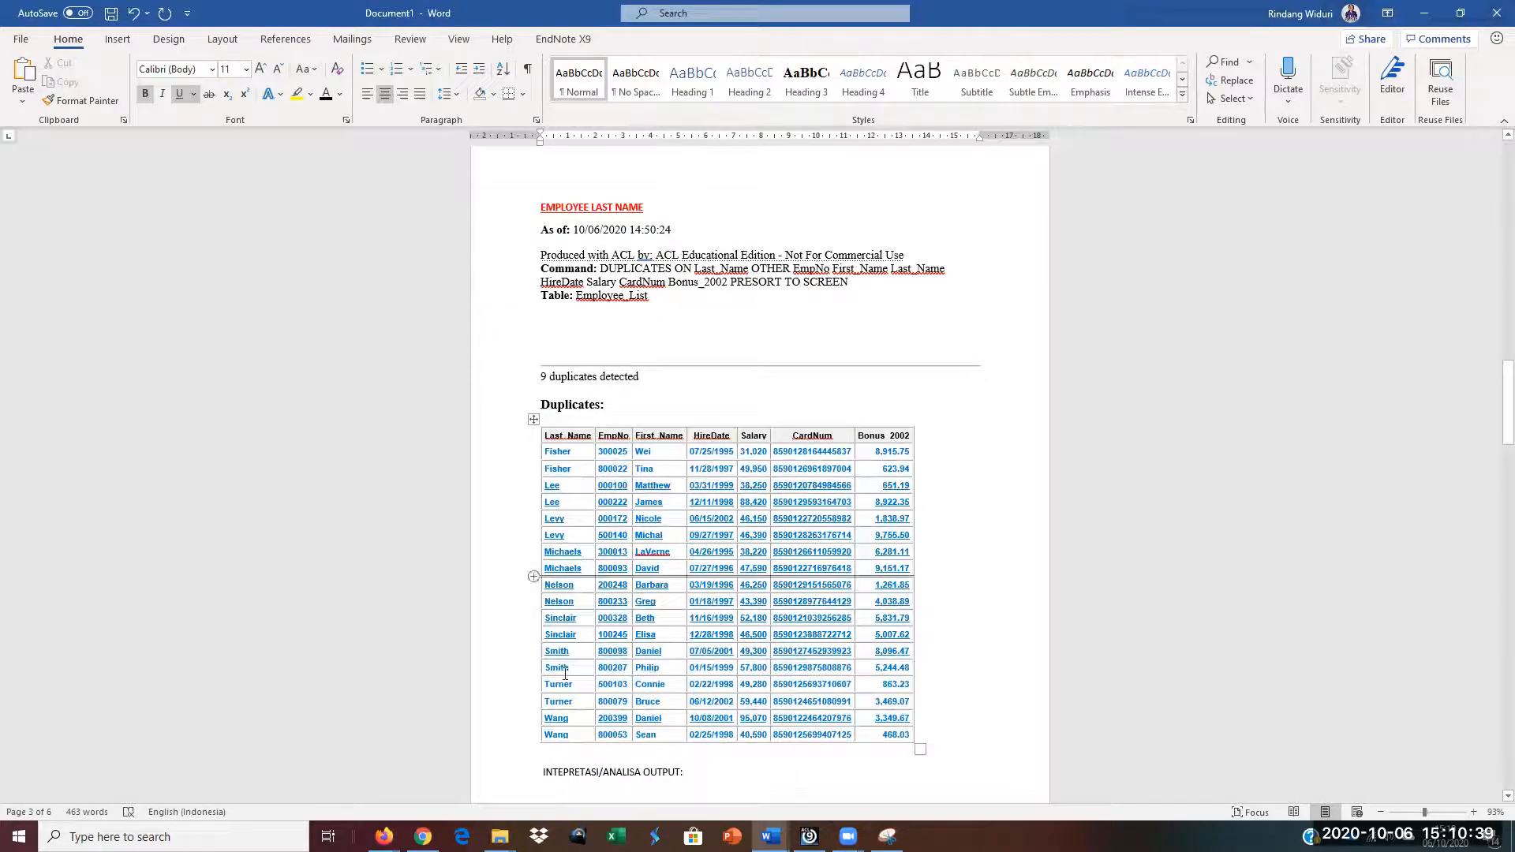
scroll(565, 673, "down", 4)
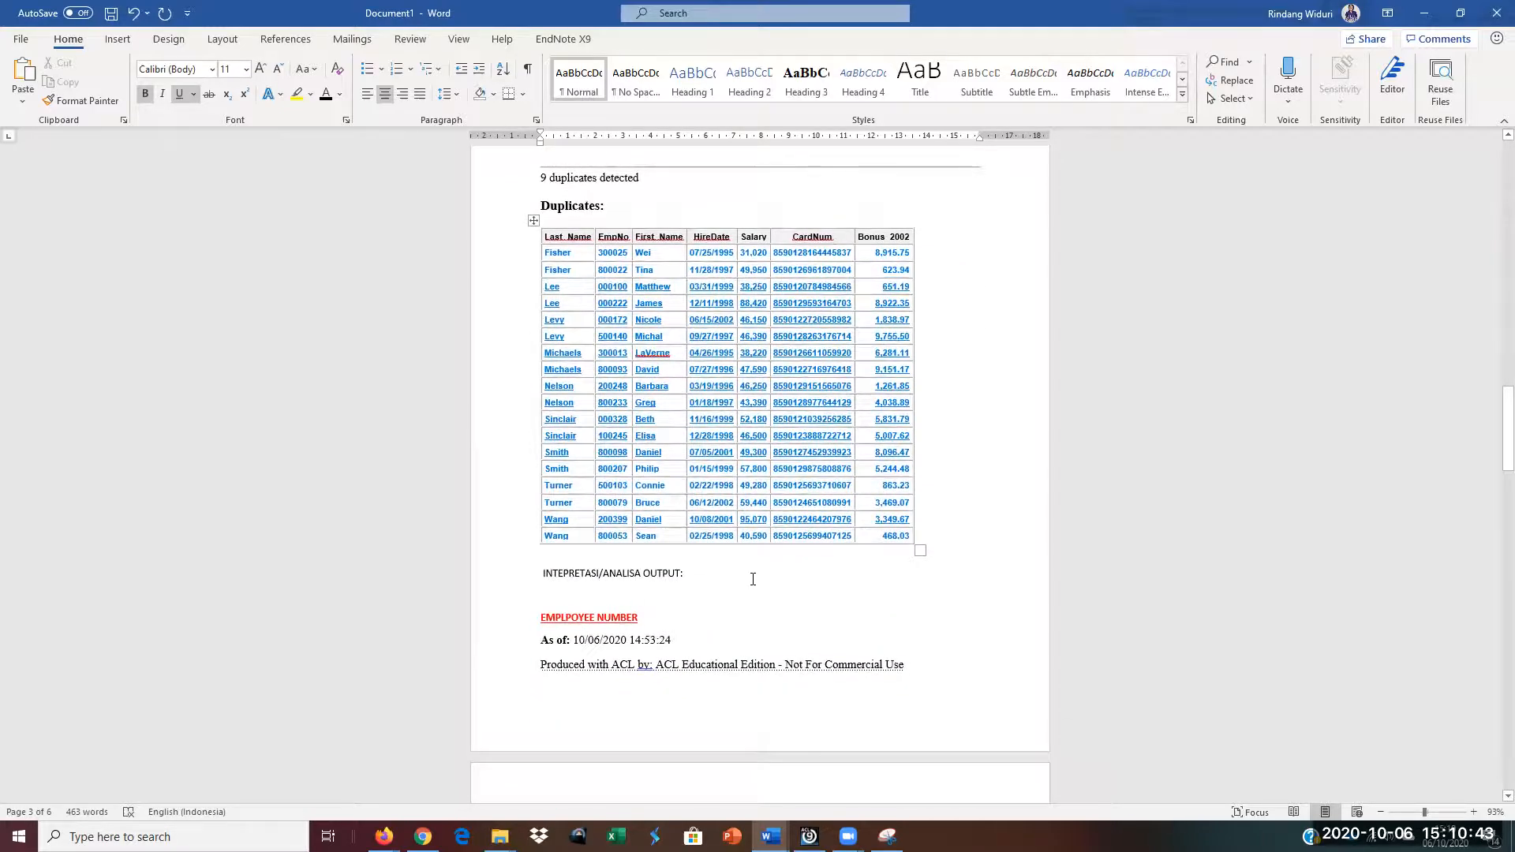
scroll(702, 574, "down", 3)
scroll(756, 592, "down", 2)
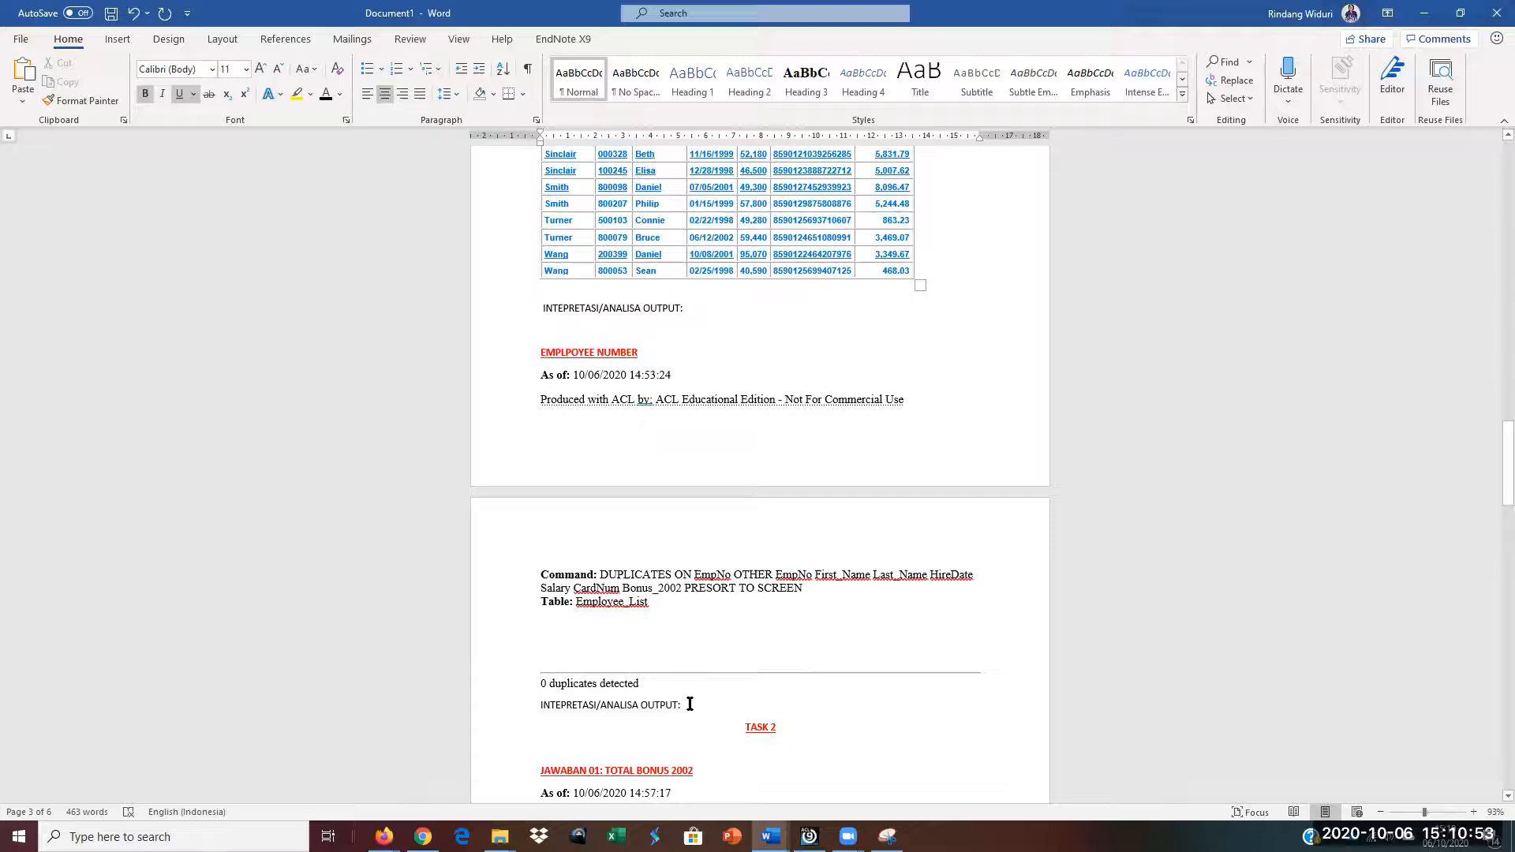
scroll(626, 683, "down", 8)
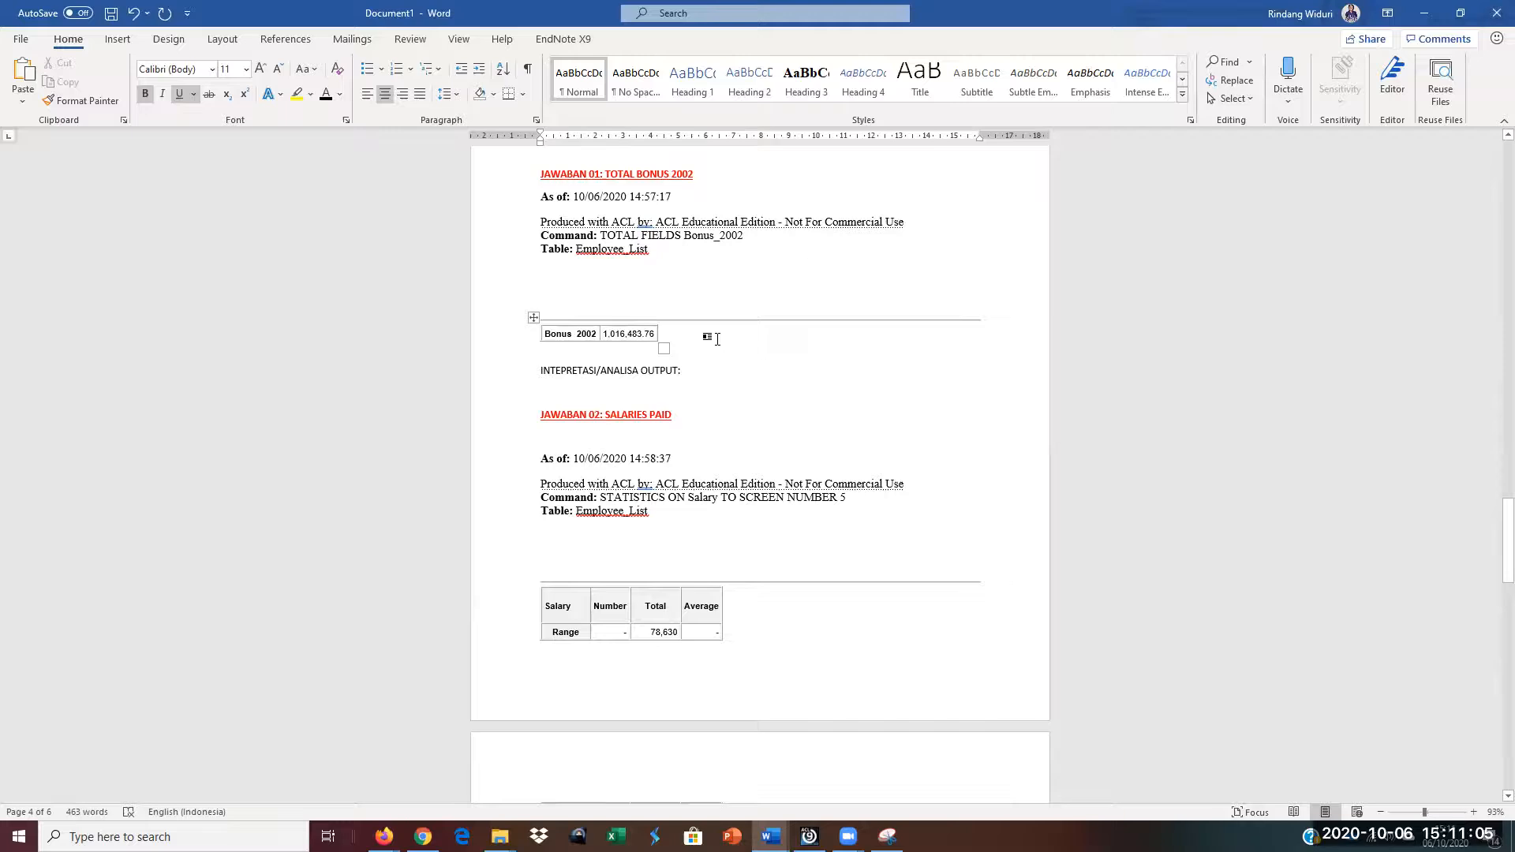
scroll(729, 503, "up", 10)
scroll(729, 503, "up", 20)
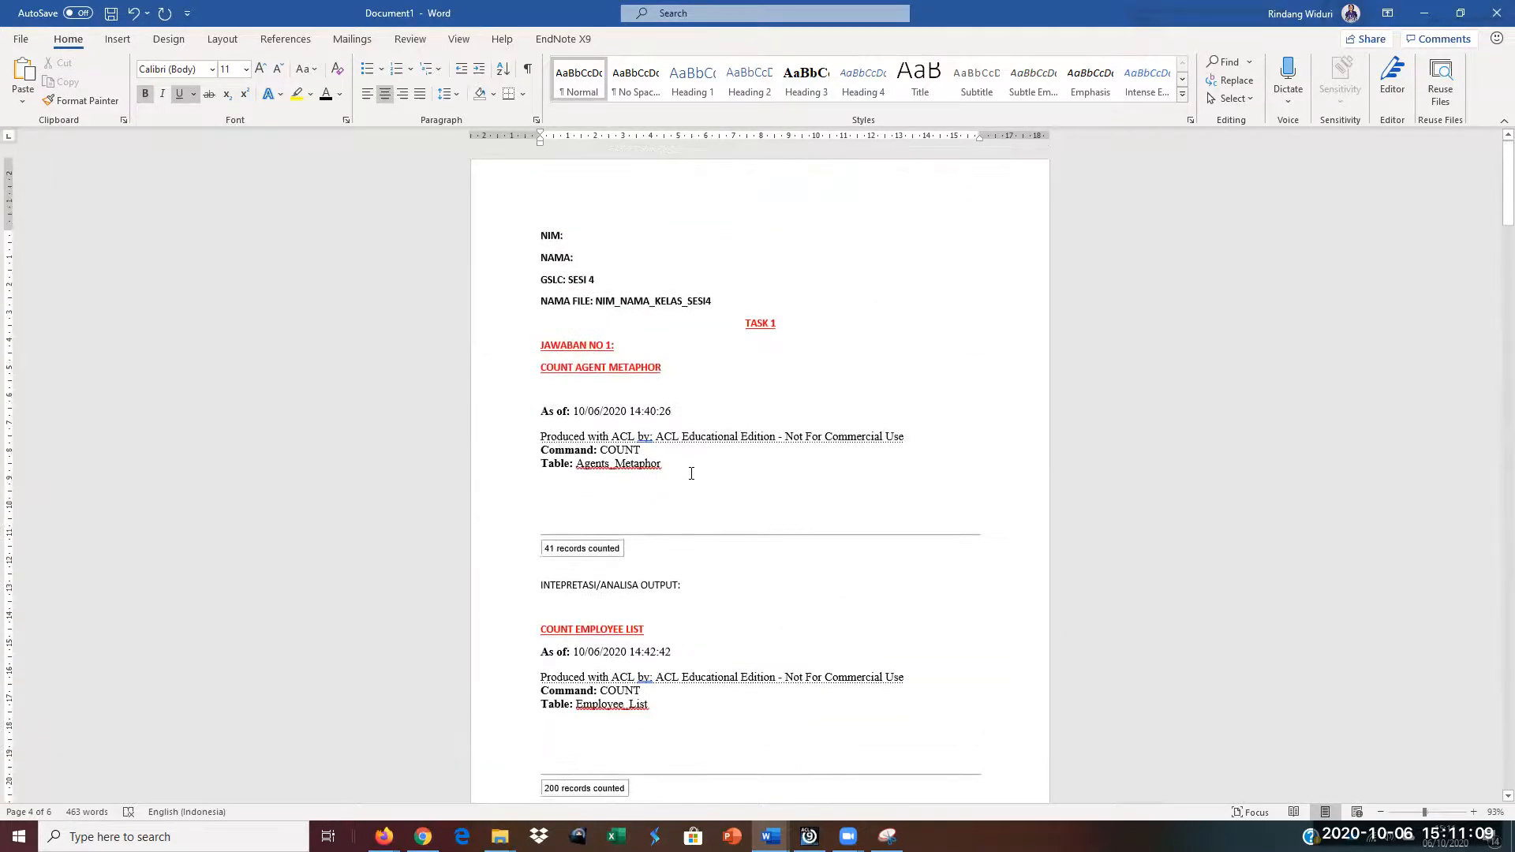